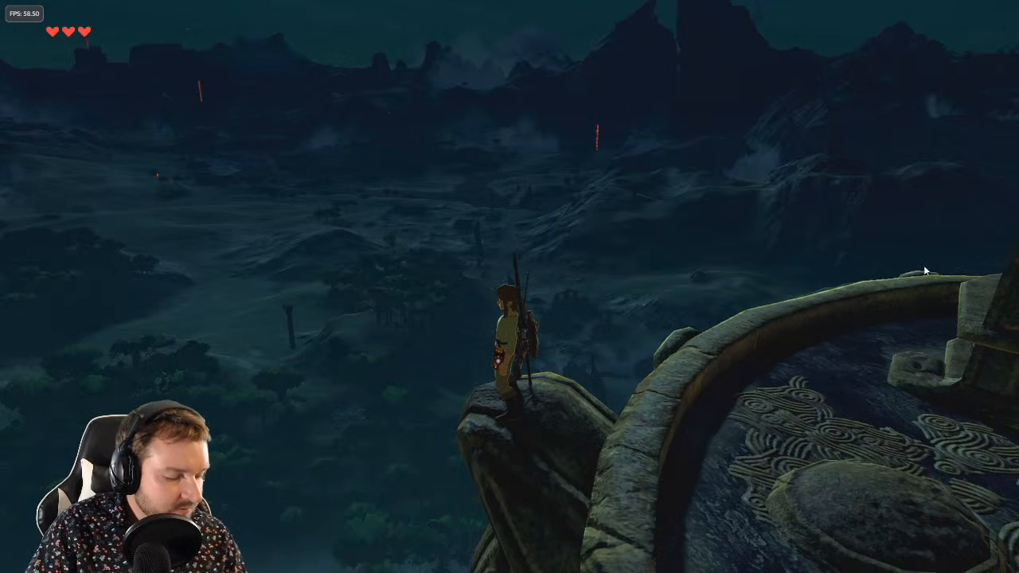
Step: Switch from the game to Blender and turn off the viewport overlays for the thumbnail scene
key(super)
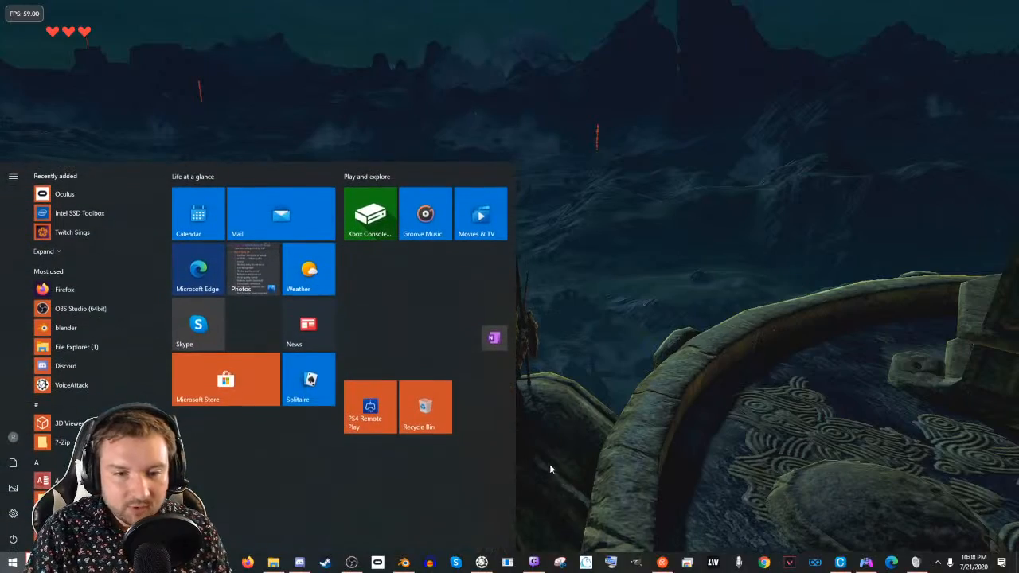
click(405, 564)
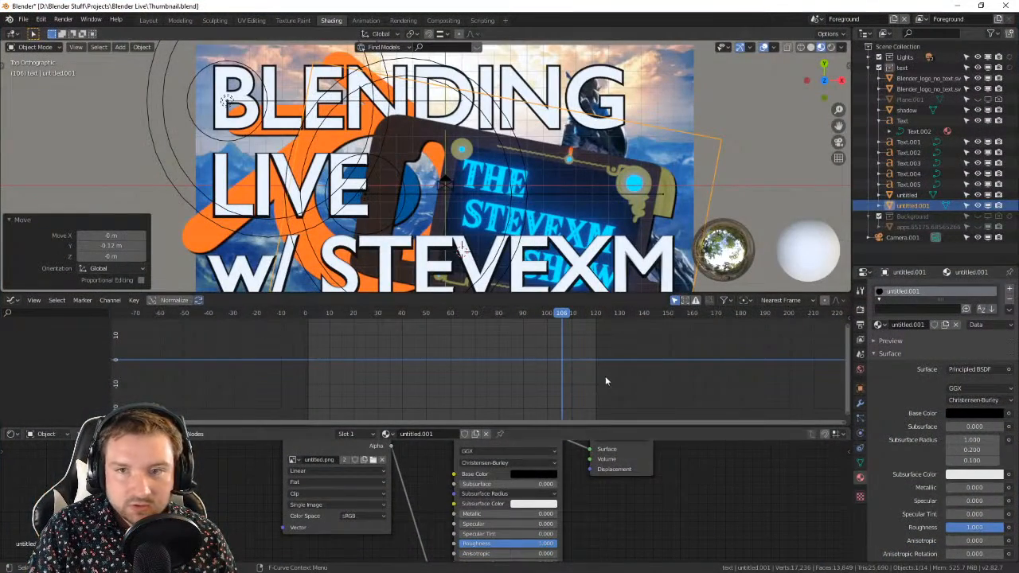
scroll(646, 170, down, 3)
scroll(645, 172, up, 1)
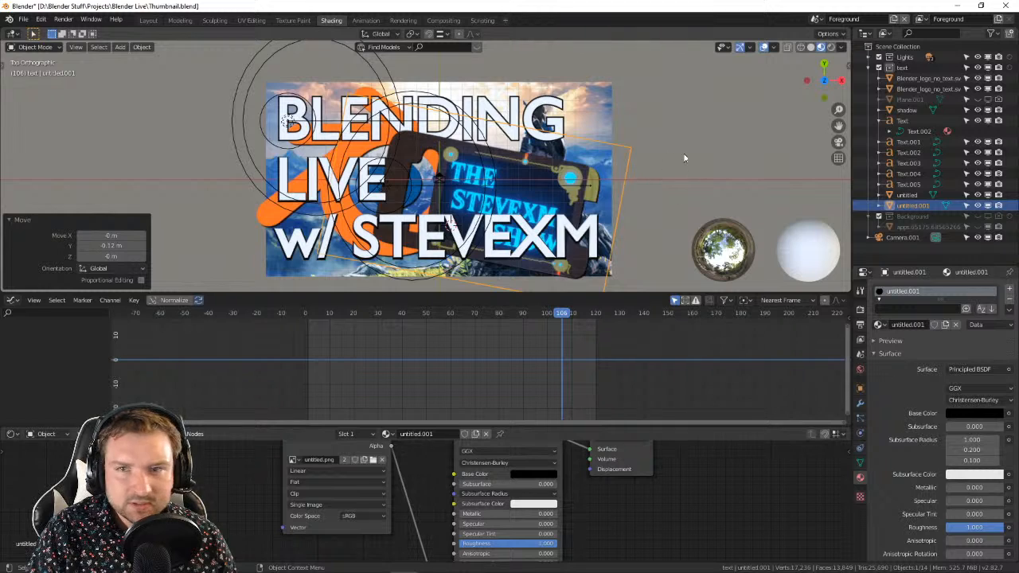
click(776, 87)
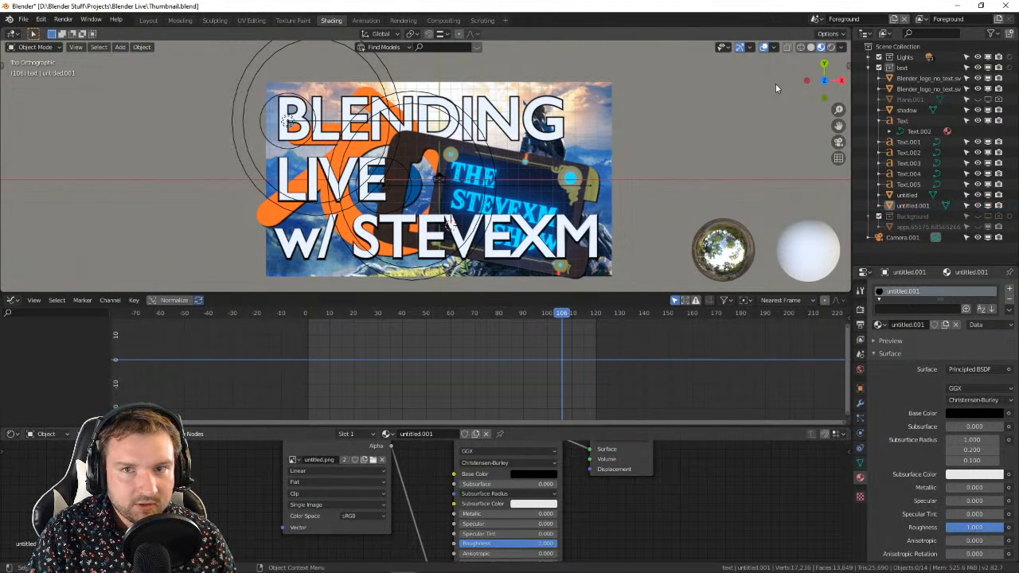
click(763, 47)
scroll(655, 172, up, 3)
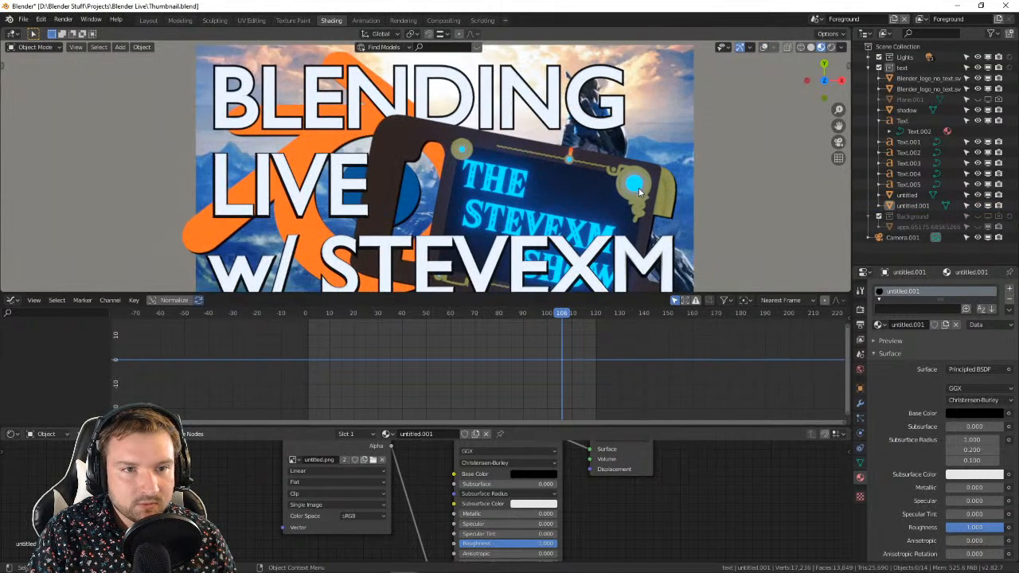
shift+middle_drag(630, 138, 595, 200)
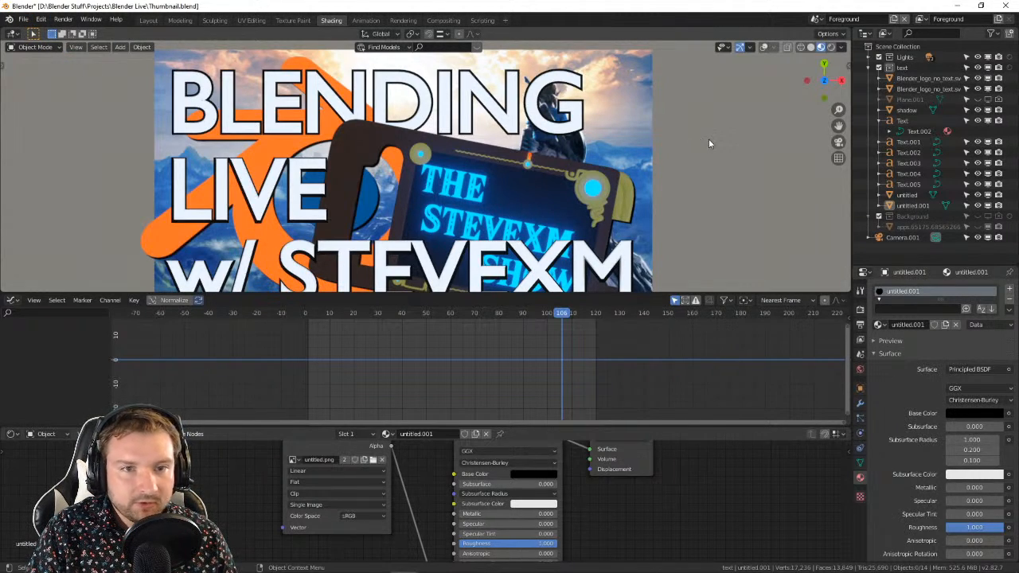
Step: Save Thumbnail.blend and open Final Sheikah Slate.blend from the Sheikah Slate folder of the BOTW project
key(ctrl+s)
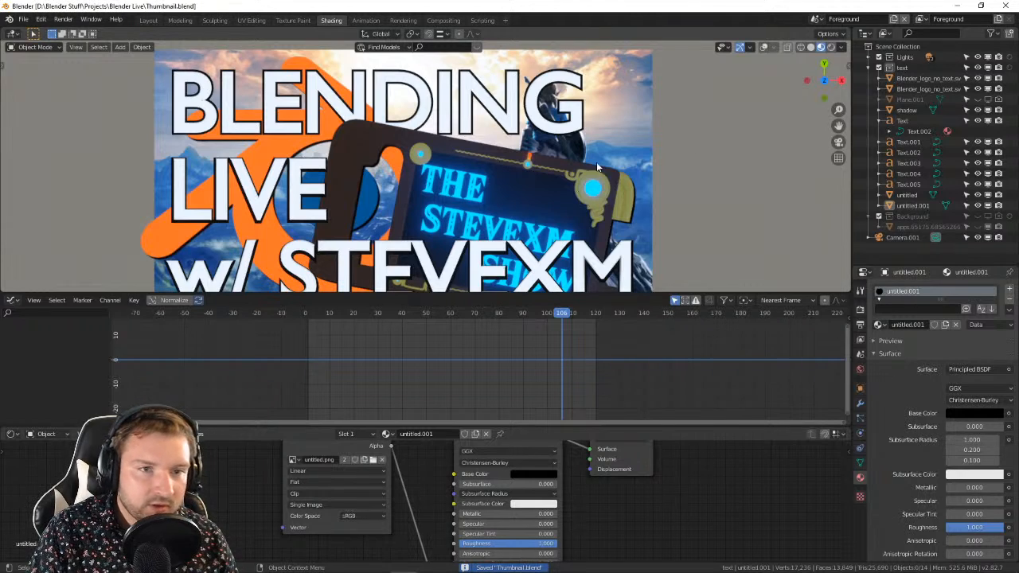
click(23, 18)
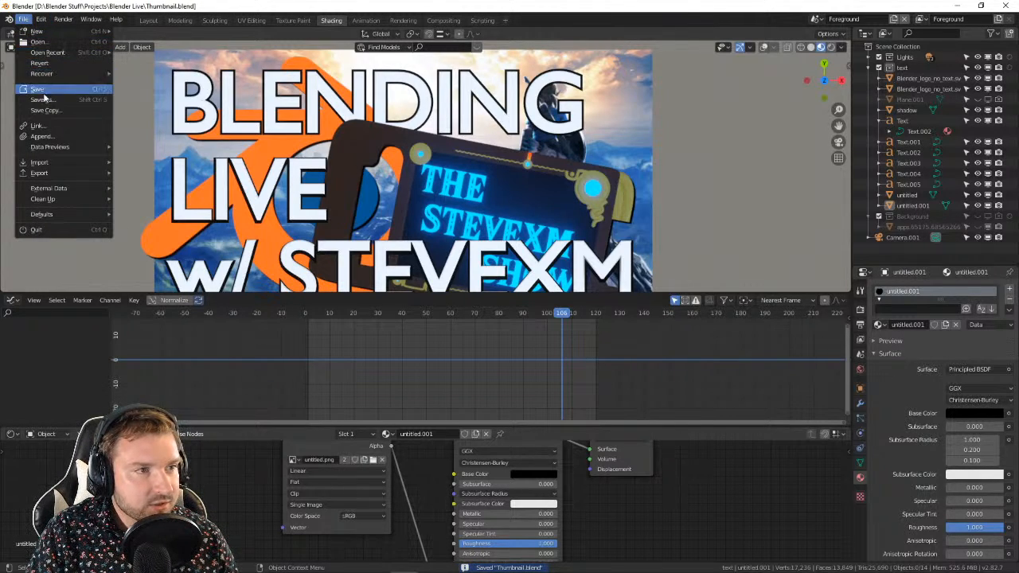
click(53, 44)
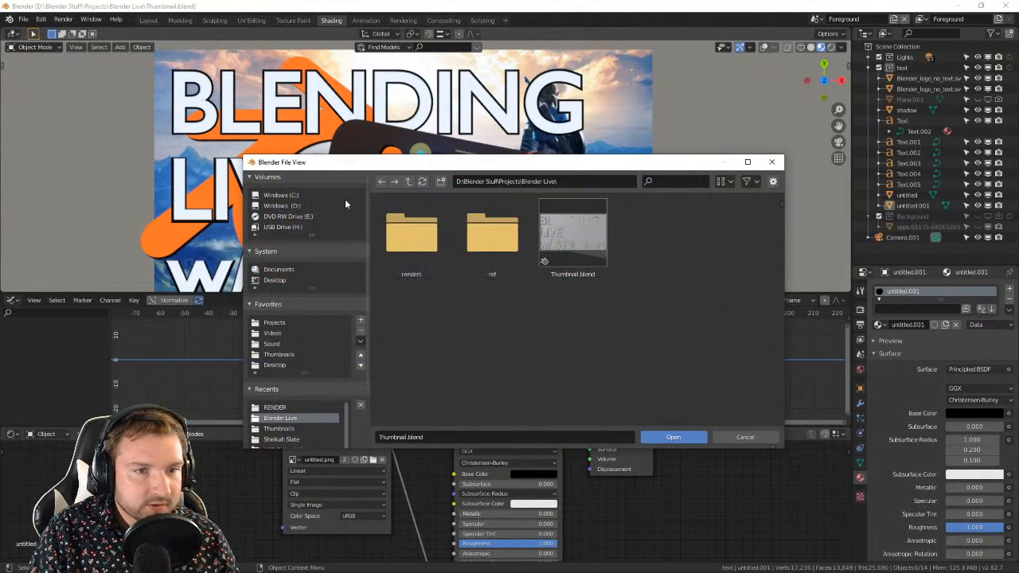
click(410, 181)
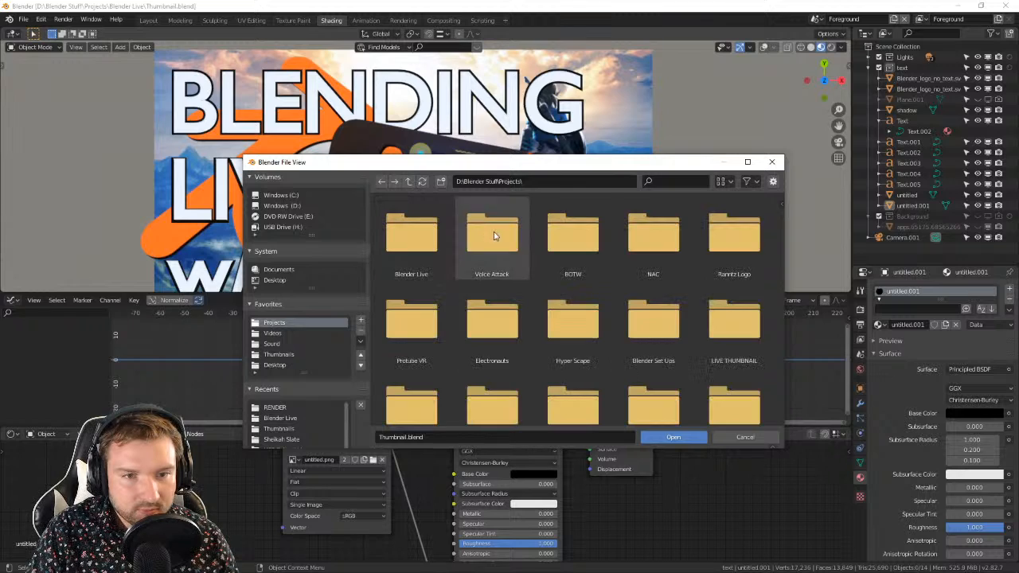
double_click(571, 238)
double_click(411, 235)
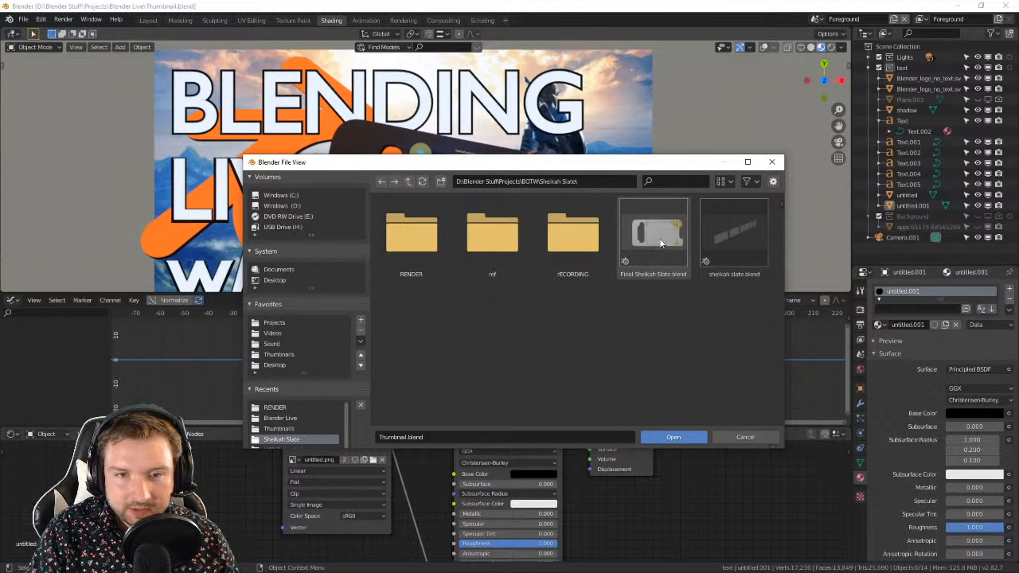
double_click(660, 243)
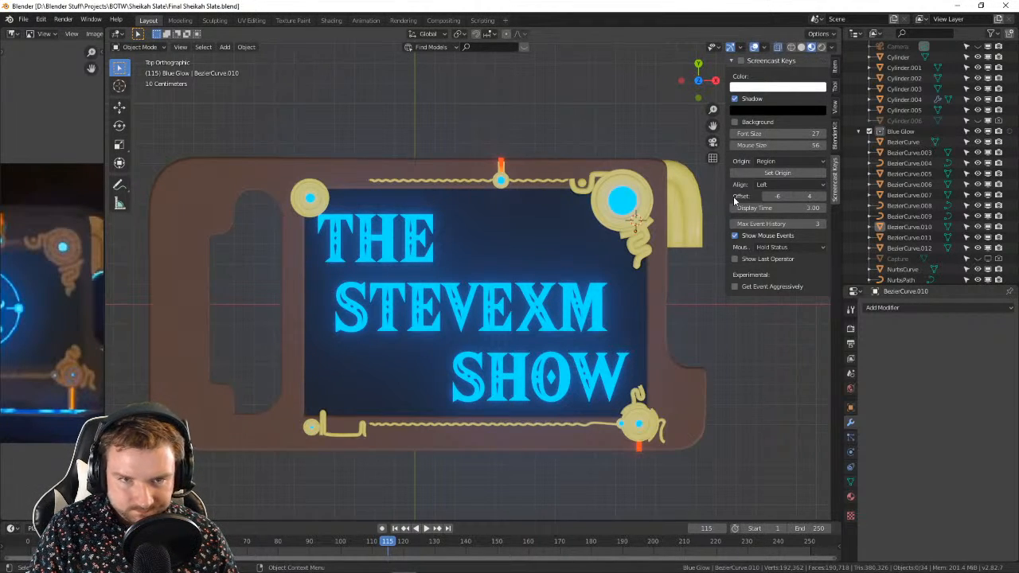
Step: Select the slate's THE text, hide the viewport sidebar and set the viewport to rendered shading
click(409, 251)
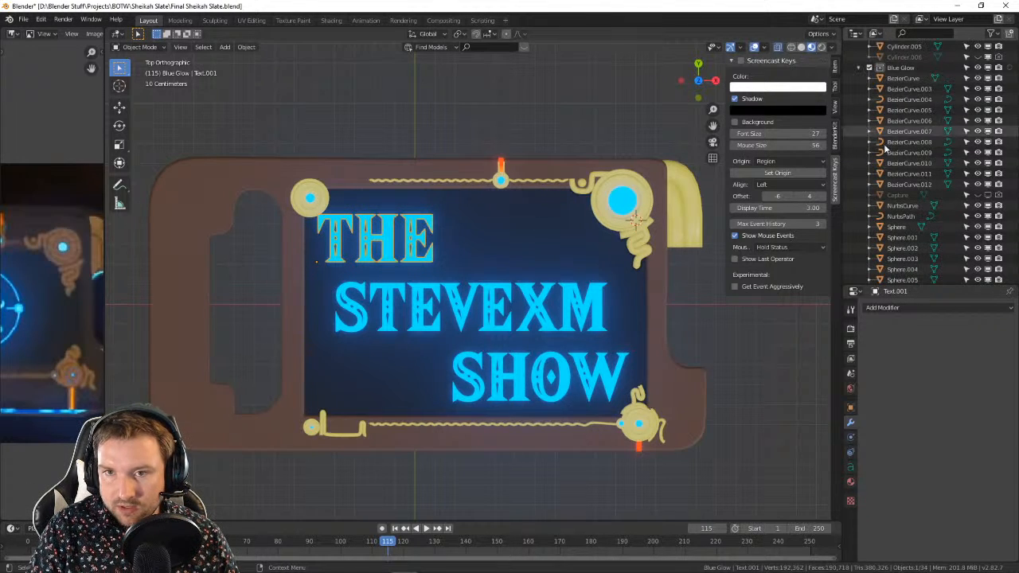
scroll(907, 193, down, 5)
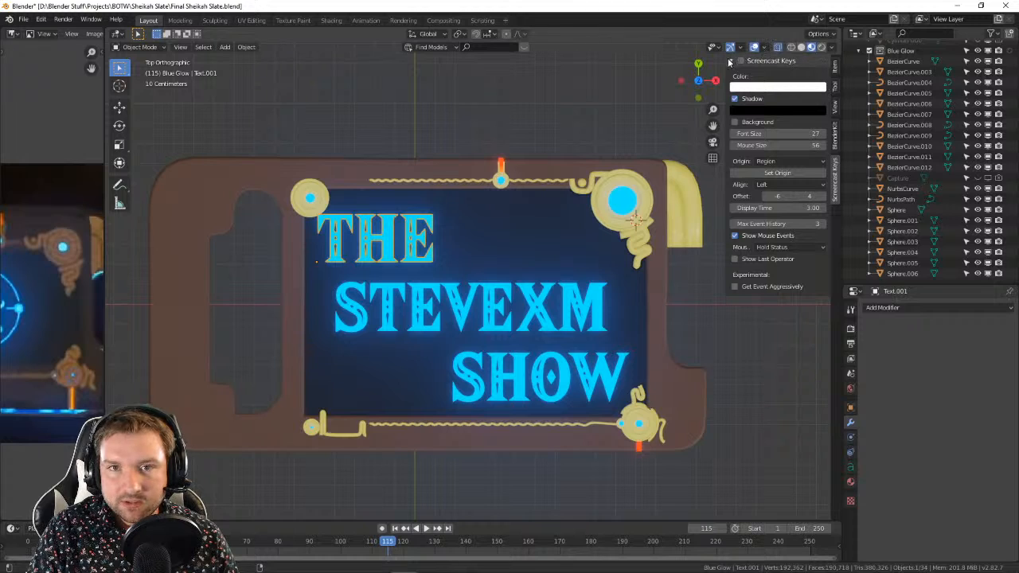
key(n)
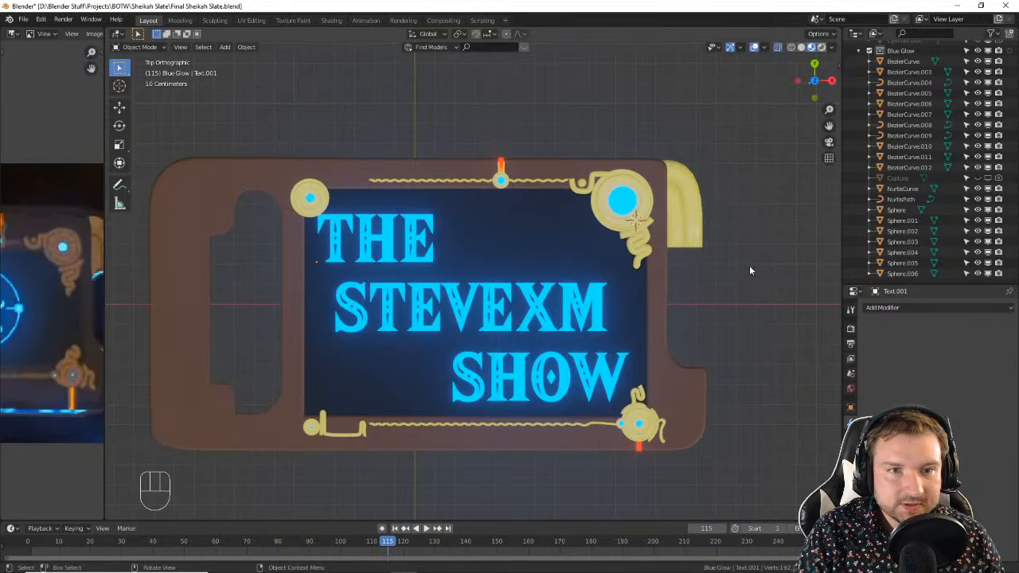
click(821, 47)
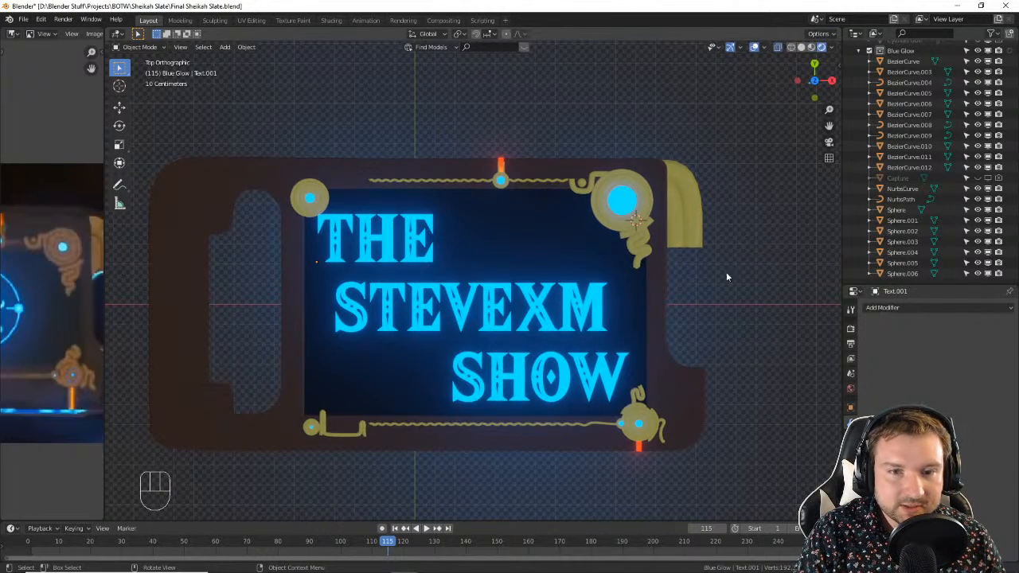
Step: Examine the rendered slate's lower screen edge and gold corner ornament up close, ending in the top view
scroll(656, 409, up, 1)
shift+middle_drag(684, 408, 576, 290)
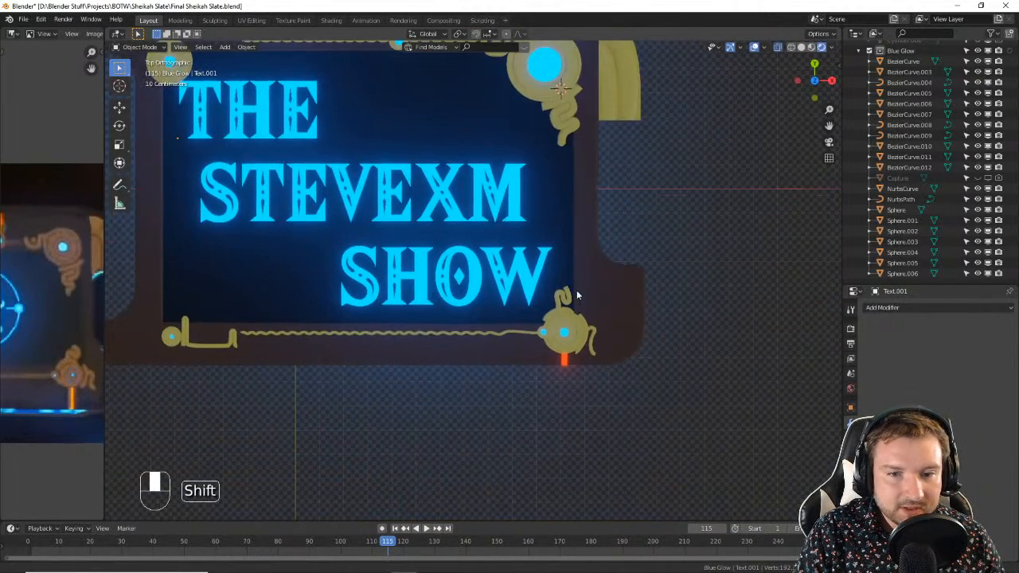
scroll(589, 318, up, 4)
middle_drag(600, 347, 612, 231)
scroll(688, 309, down, 3)
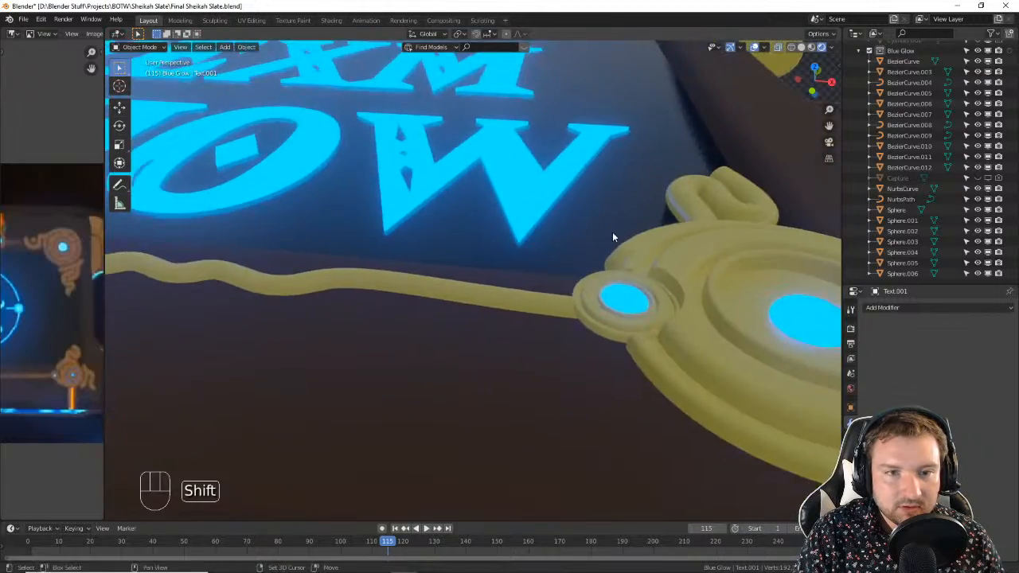
shift+middle_drag(716, 250, 490, 247)
middle_drag(490, 246, 541, 301)
scroll(487, 245, down, 5)
key(KP_7)
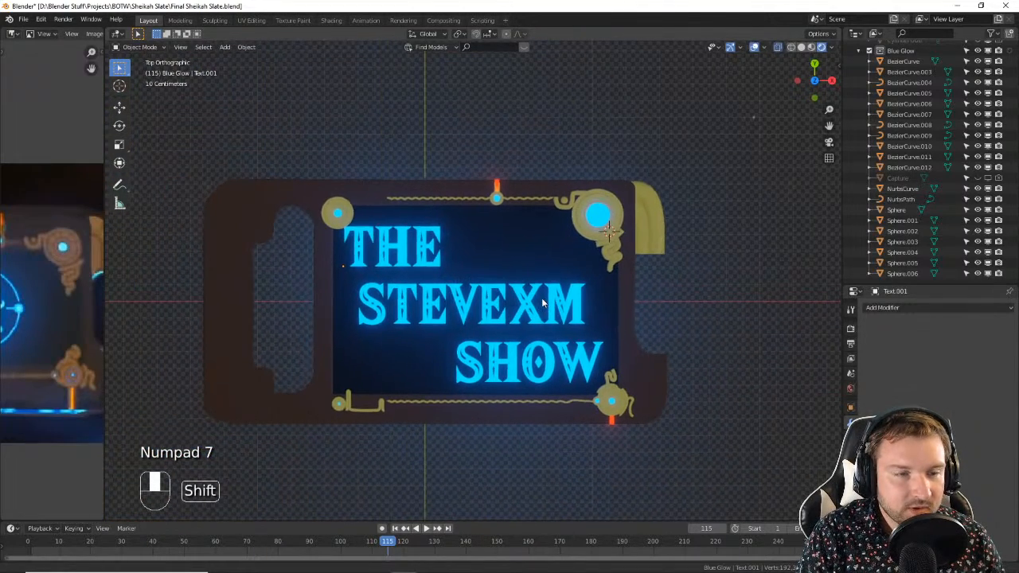
scroll(502, 287, up, 2)
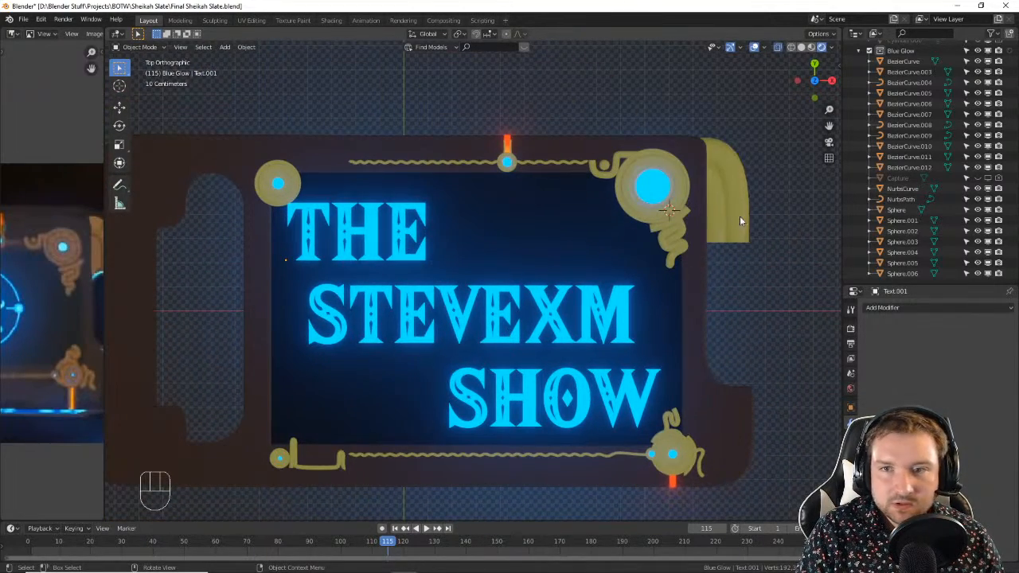
Step: Exclude the TEXT collection inside the SCREEN collection so the slate's screen is blank
scroll(902, 88, up, 4)
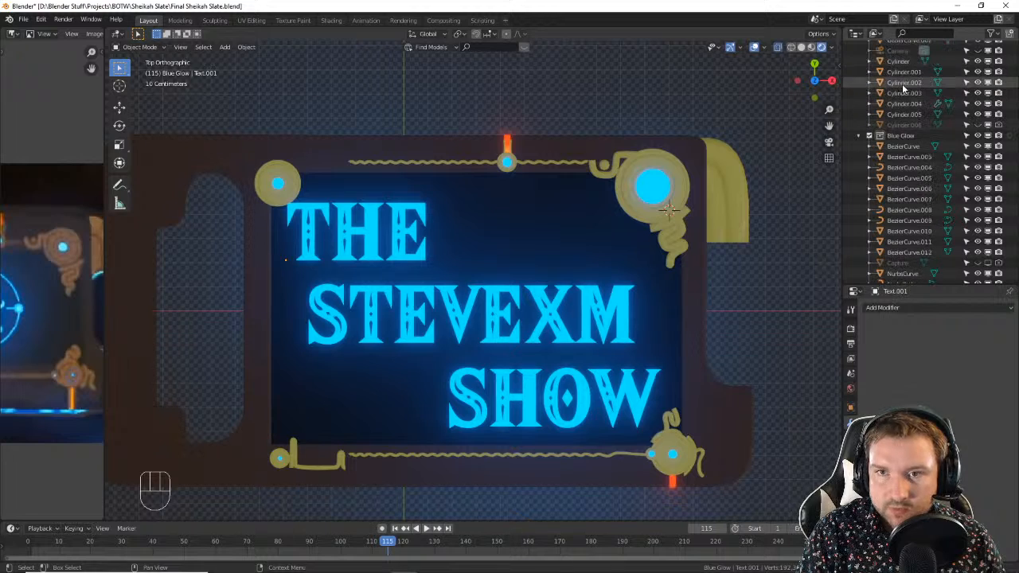
scroll(903, 89, up, 8)
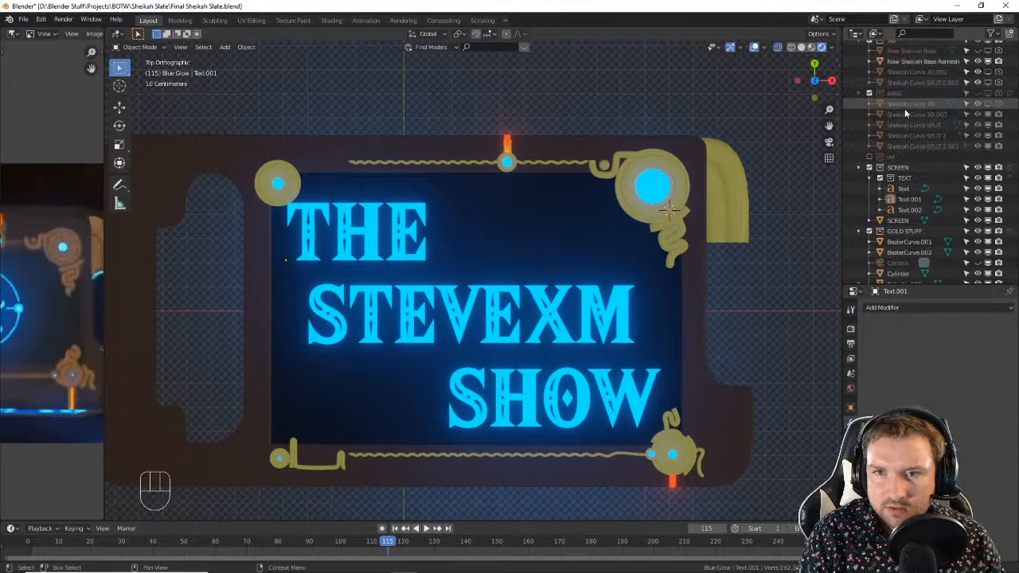
click(879, 179)
scroll(800, 232, down, 2)
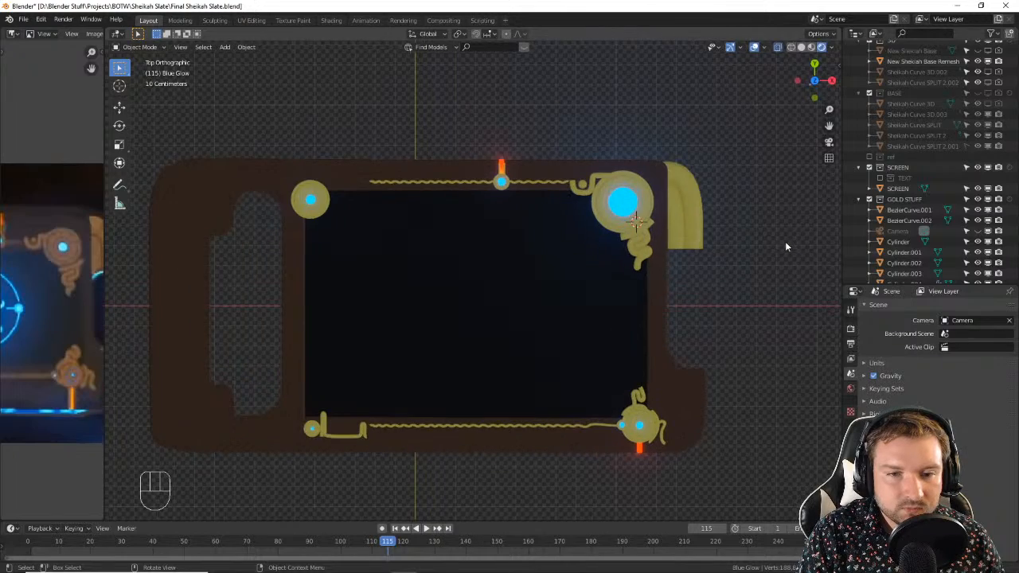
shift+middle_drag(785, 241, 708, 251)
scroll(721, 244, up, 1)
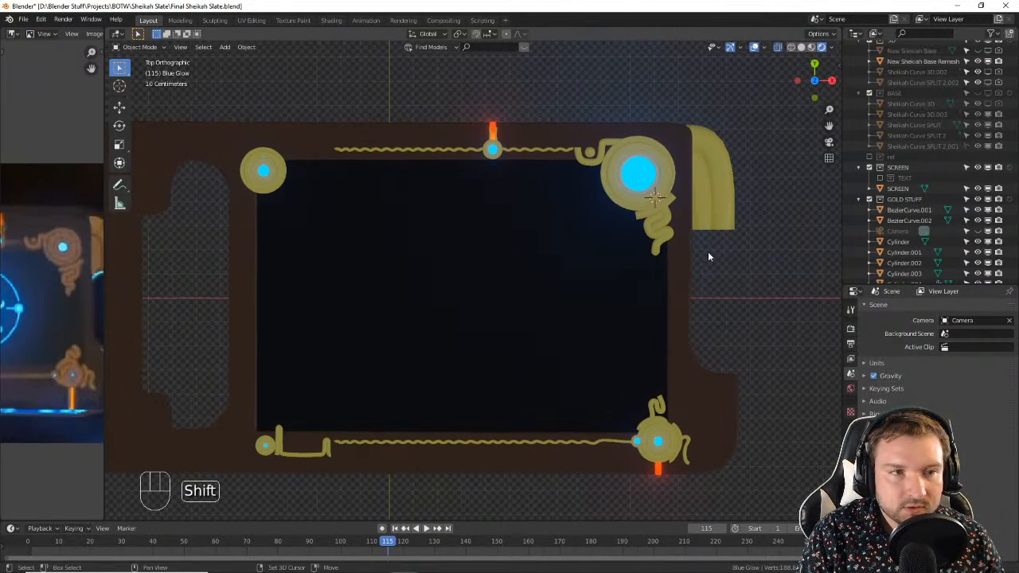
Step: Render the blank slate and save the image as an RGBA PNG named "blank slate" in the RENDER folder
key(F12)
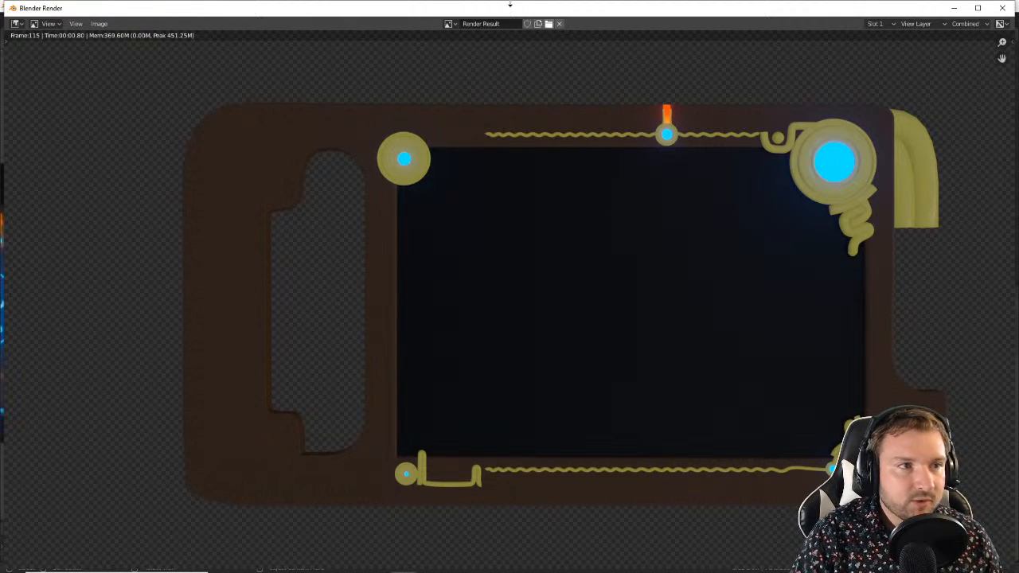
click(99, 25)
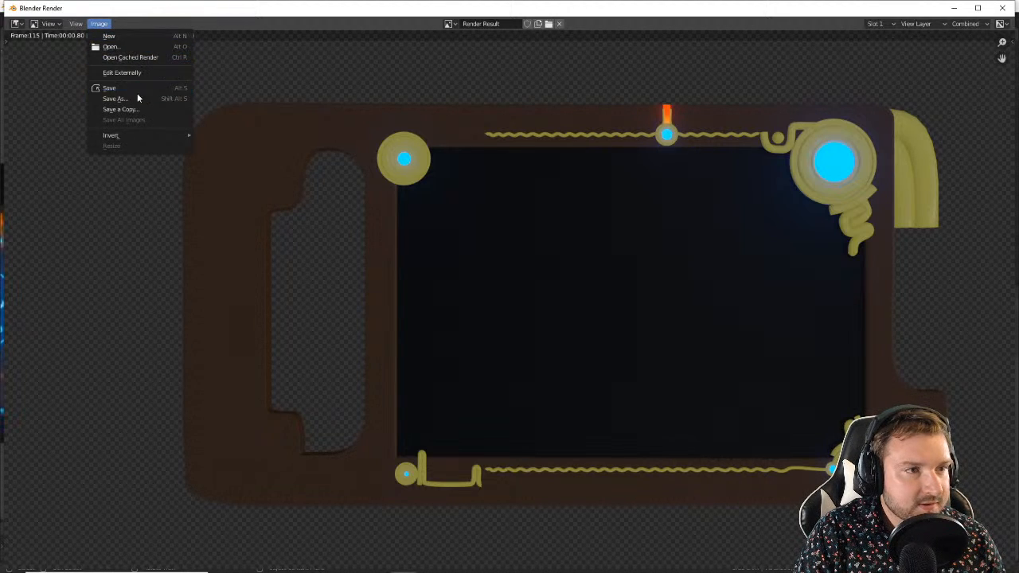
click(137, 98)
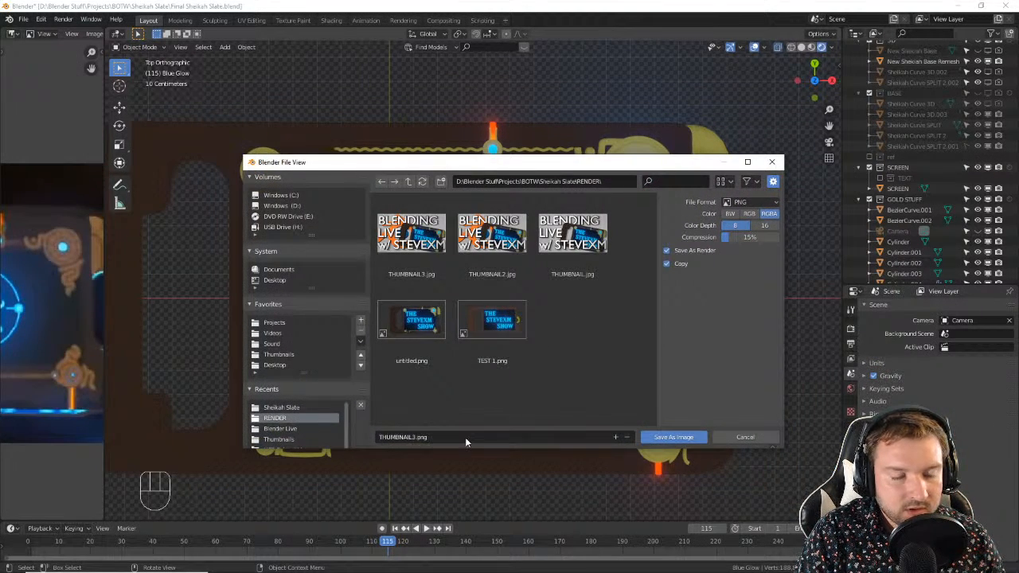
click(465, 437)
text(slate)
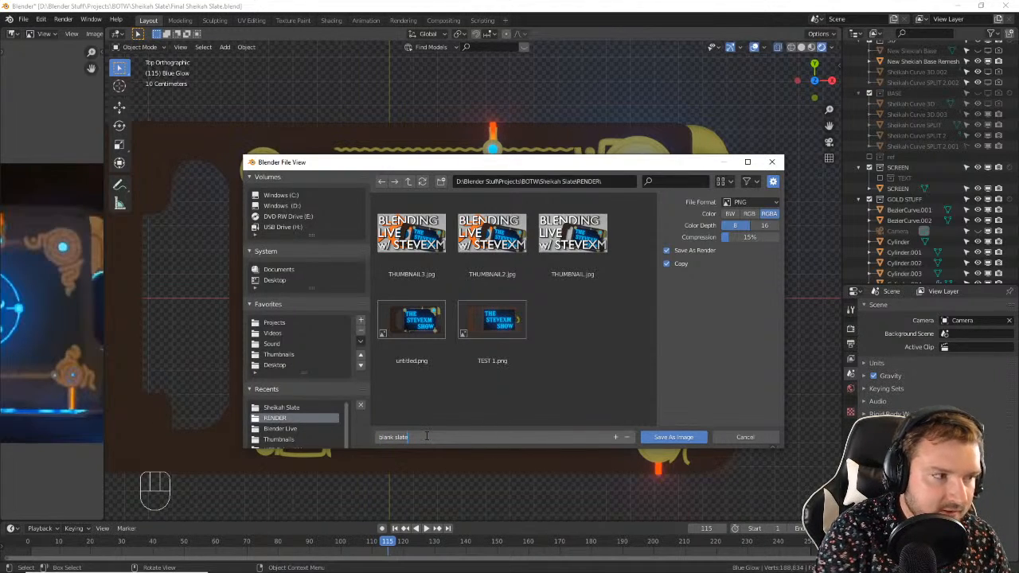
click(681, 438)
Step: Leave the render window, switch to OBS and activate the BOTW scene
click(953, 10)
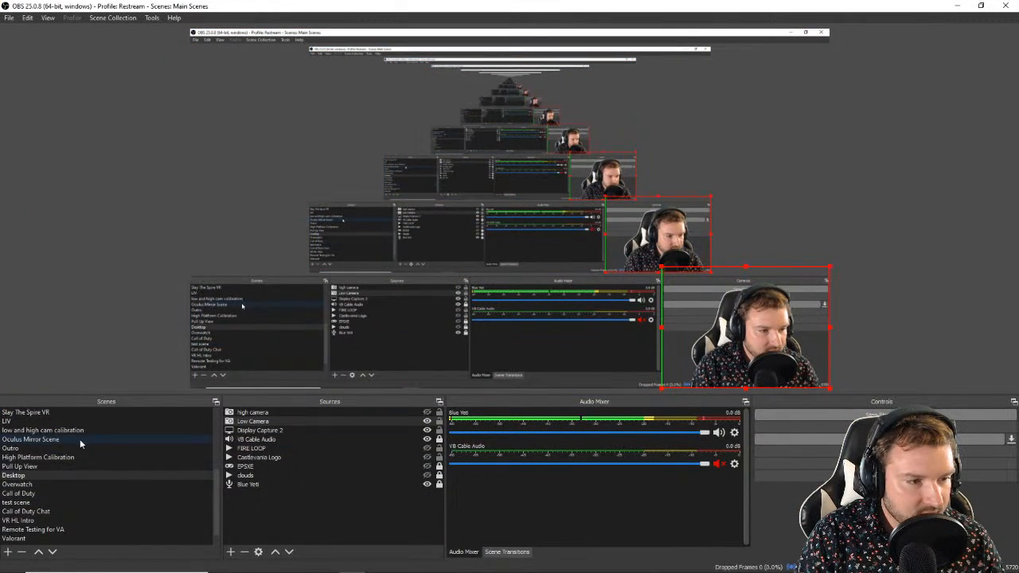
scroll(77, 500, up, 1)
scroll(78, 499, up, 2)
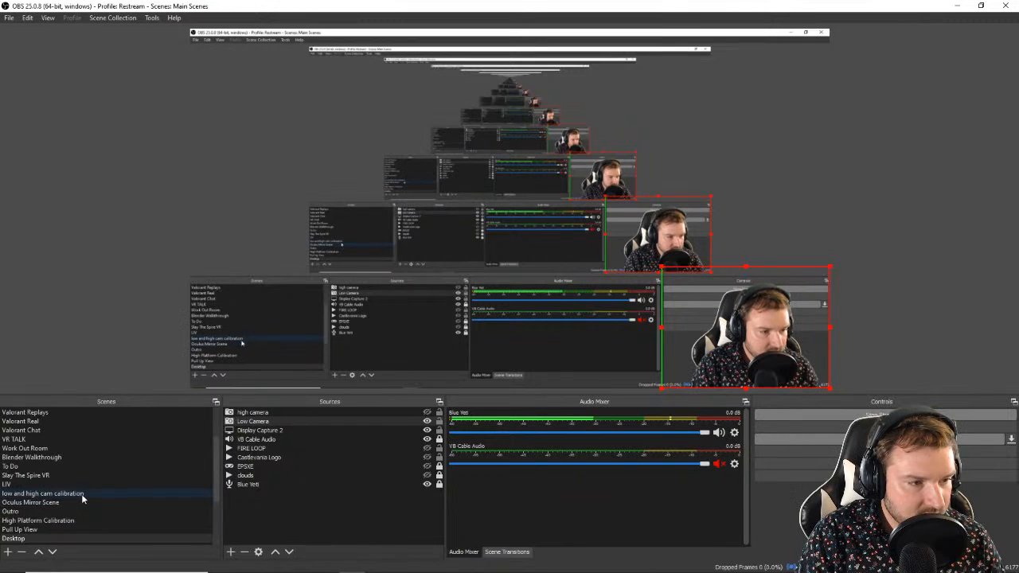
scroll(68, 490, up, 2)
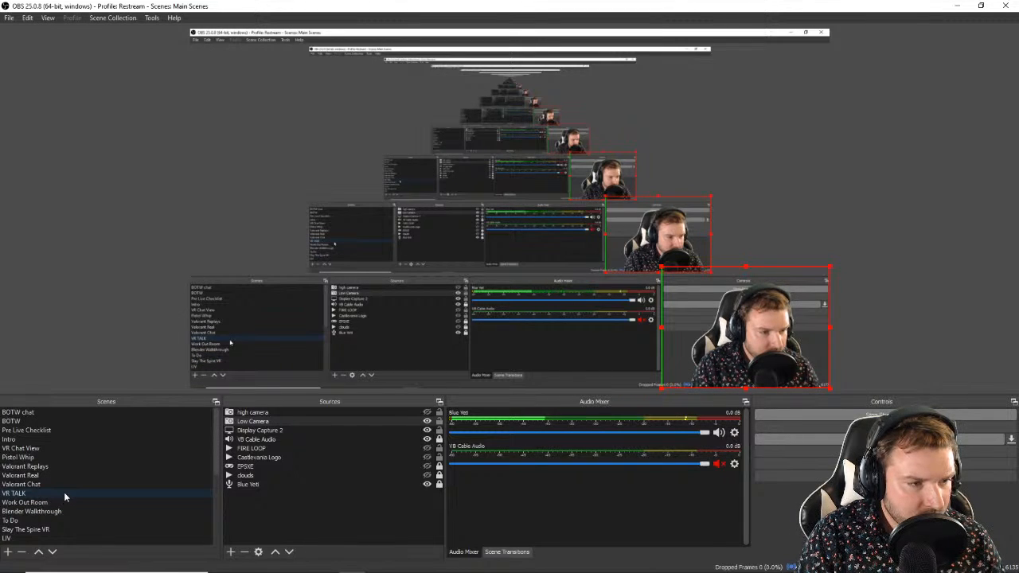
click(57, 421)
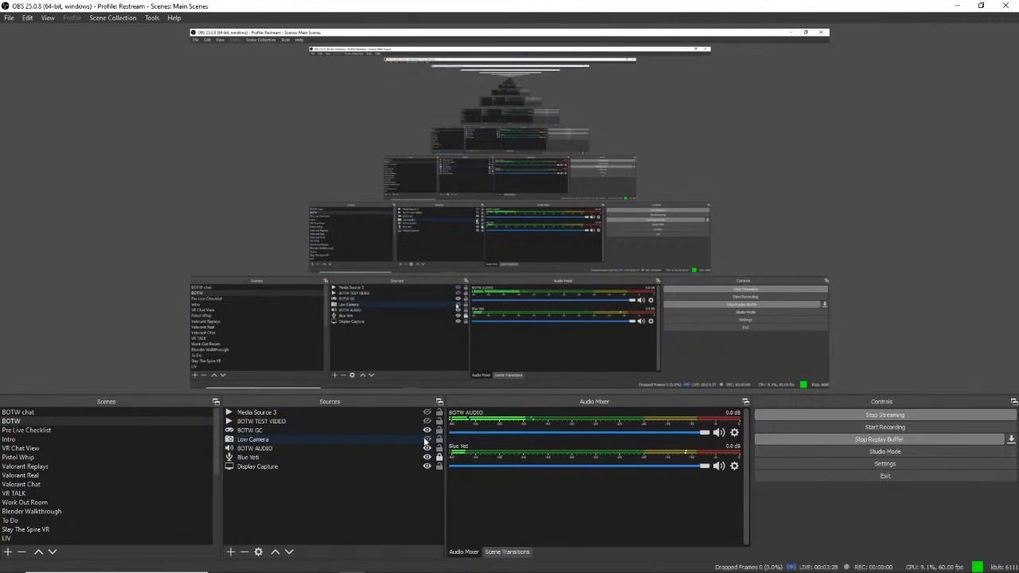
Step: Show the Low Camera source in the BOTW scene and fit it small into the canvas's lower-right corner
click(427, 439)
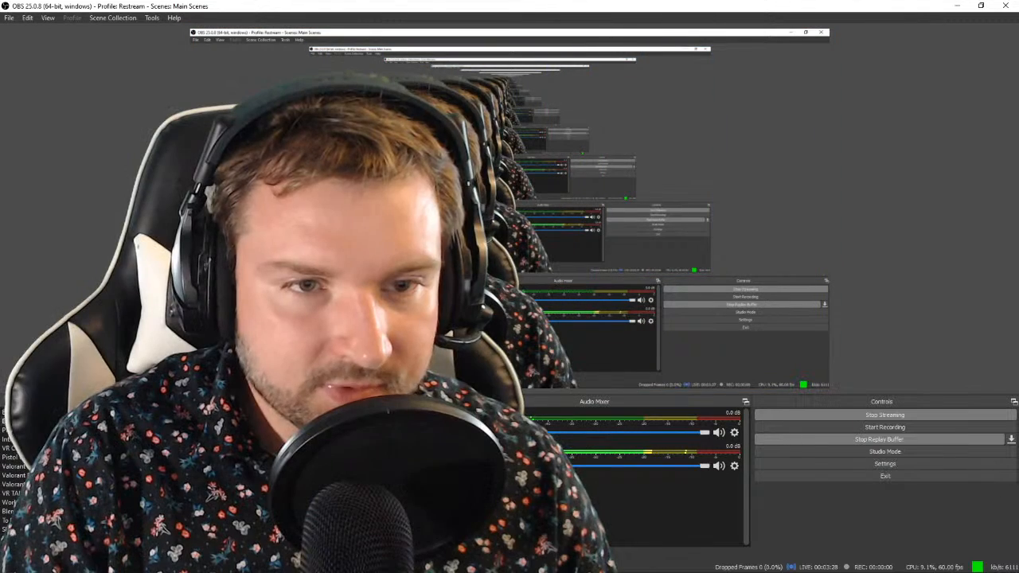
drag(189, 26, 751, 332)
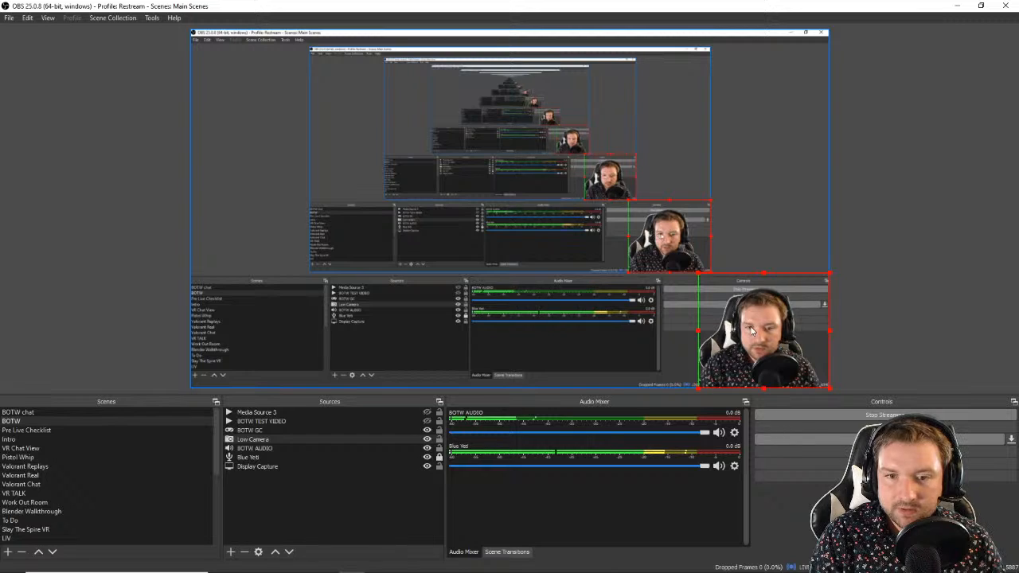
click(353, 497)
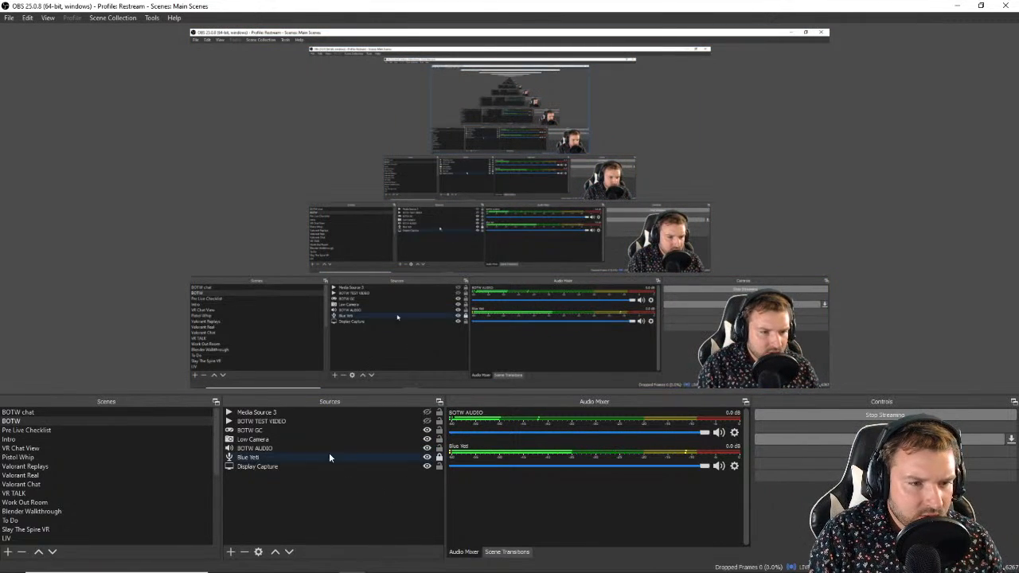
Step: Add a new image source named "Test Sheikah Slate Window" to the BOTW scene
click(230, 552)
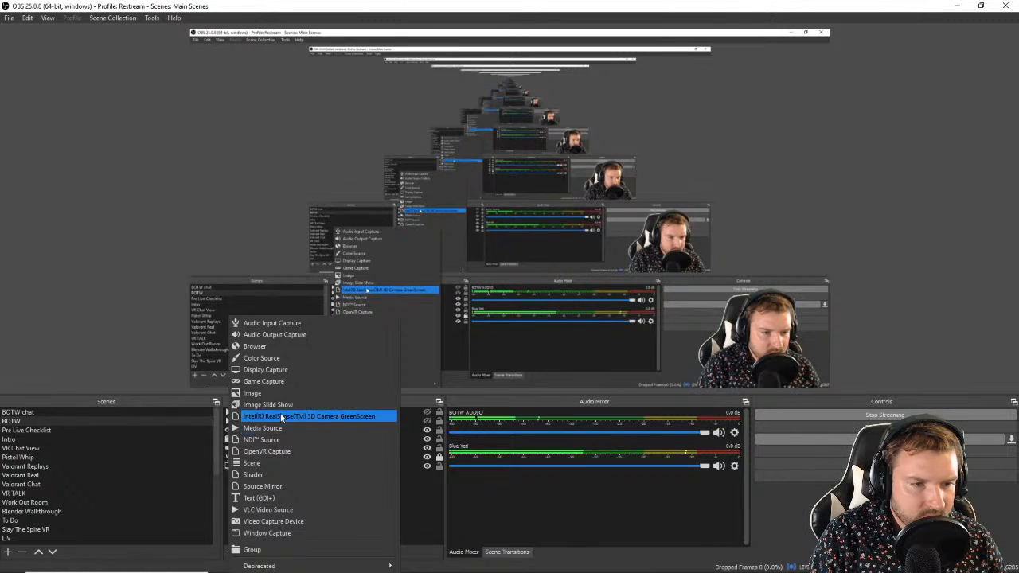
click(284, 395)
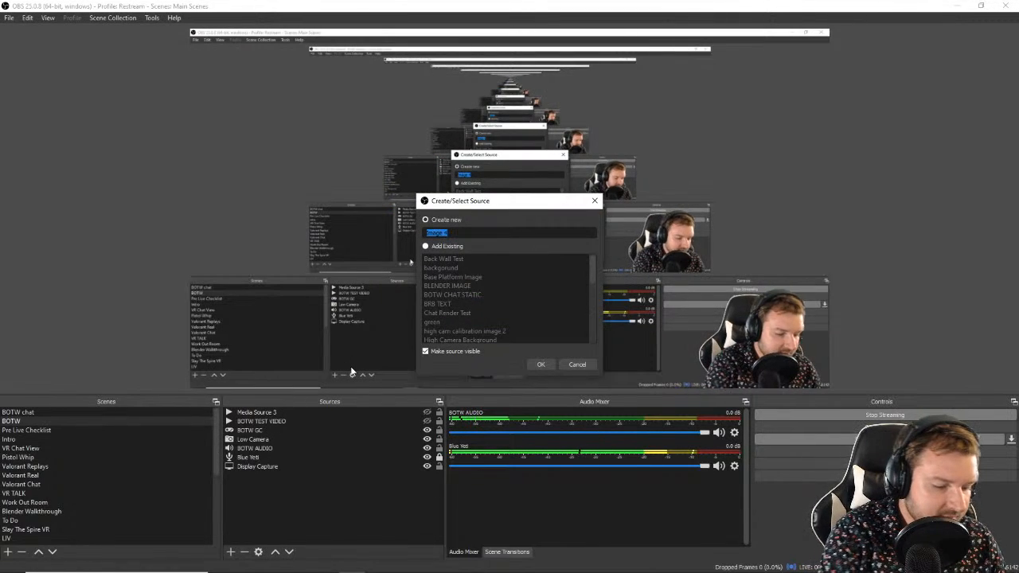
text(Test Sh)
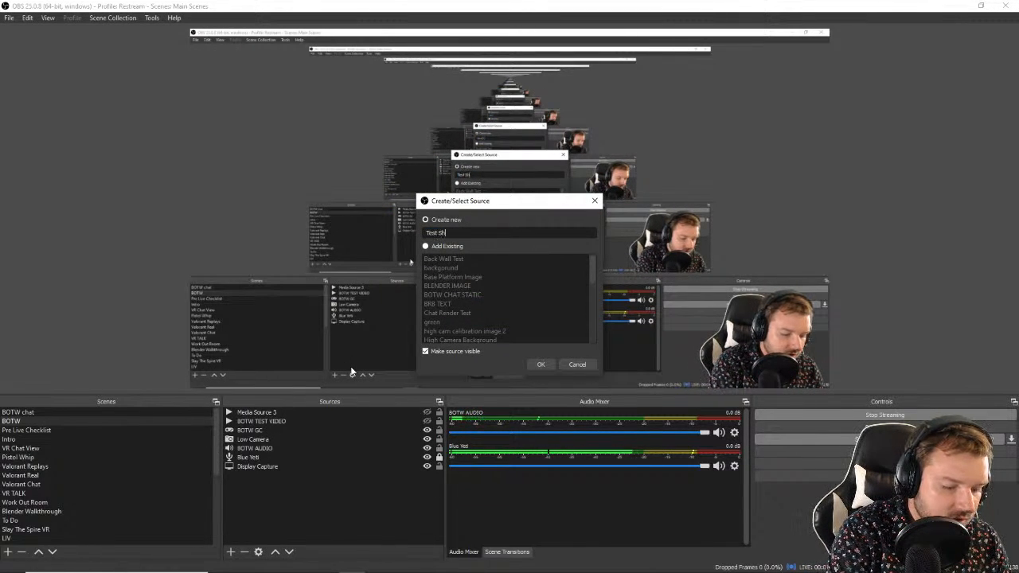
text(eikah )
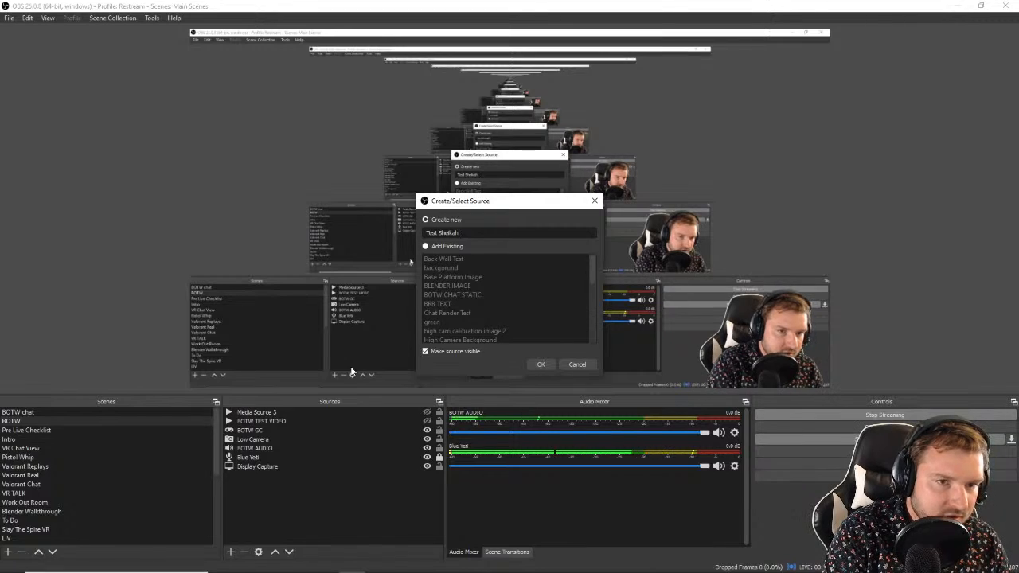
text(Slate )
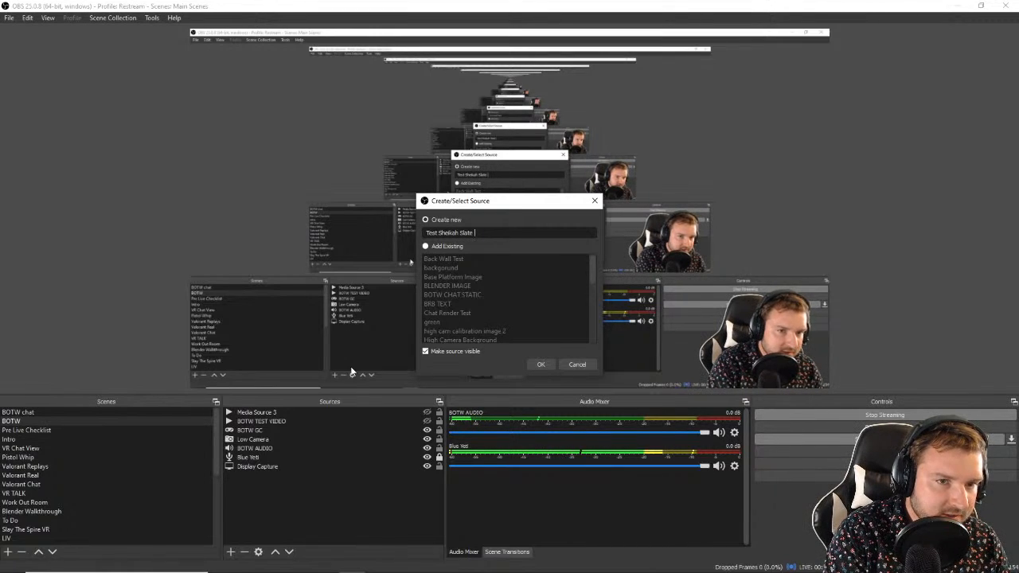
text(Window)
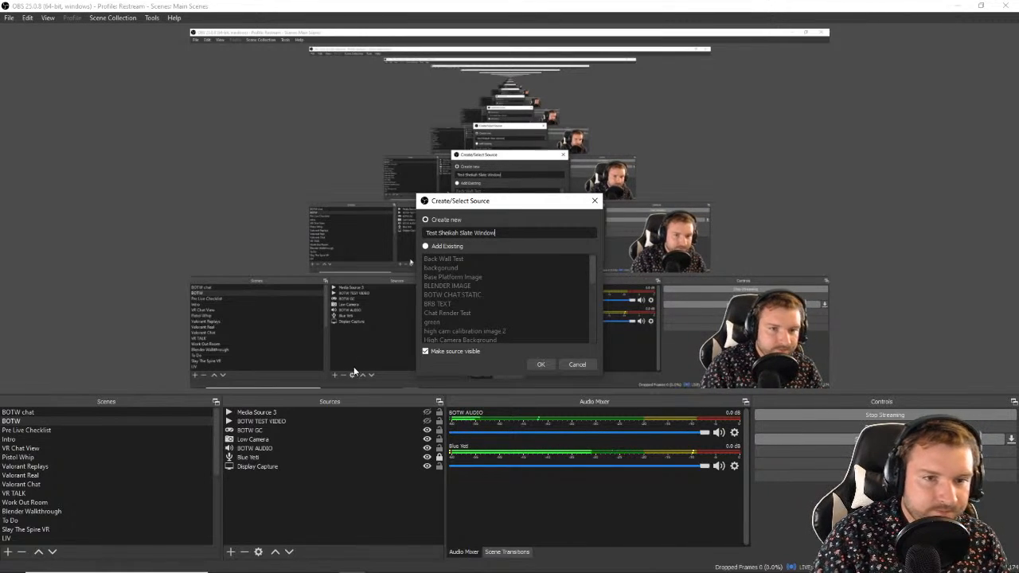
click(540, 365)
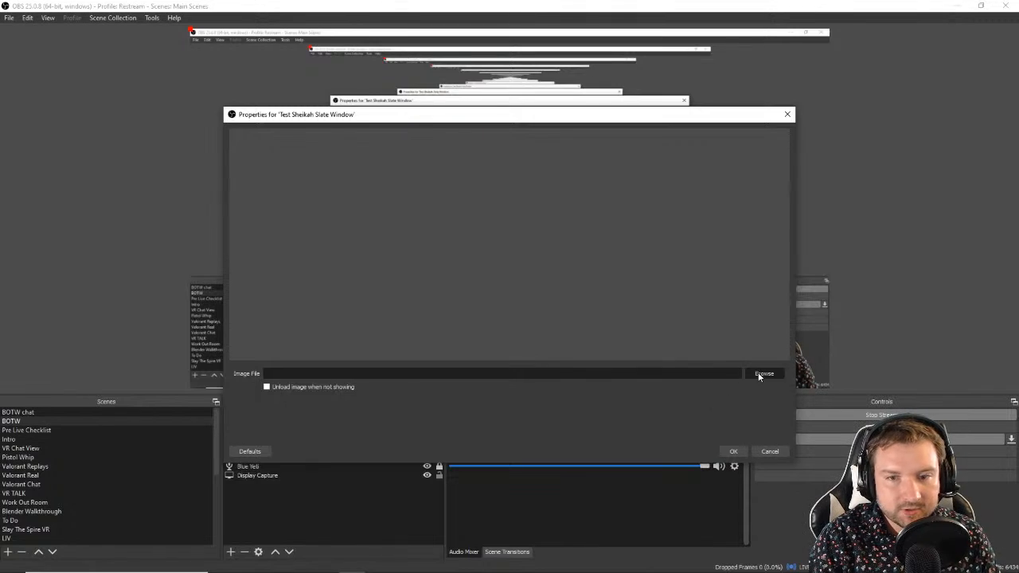
Step: Load "blank slate.png" from the Sheikah Slate project's RENDER folder on drive D as the source's image and accept its properties
click(762, 374)
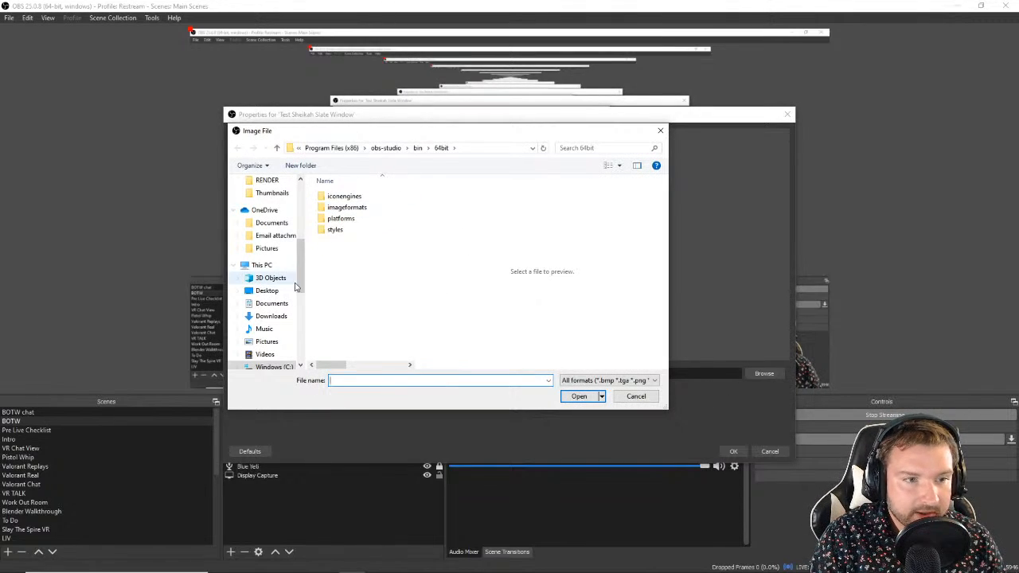
scroll(294, 277, down, 2)
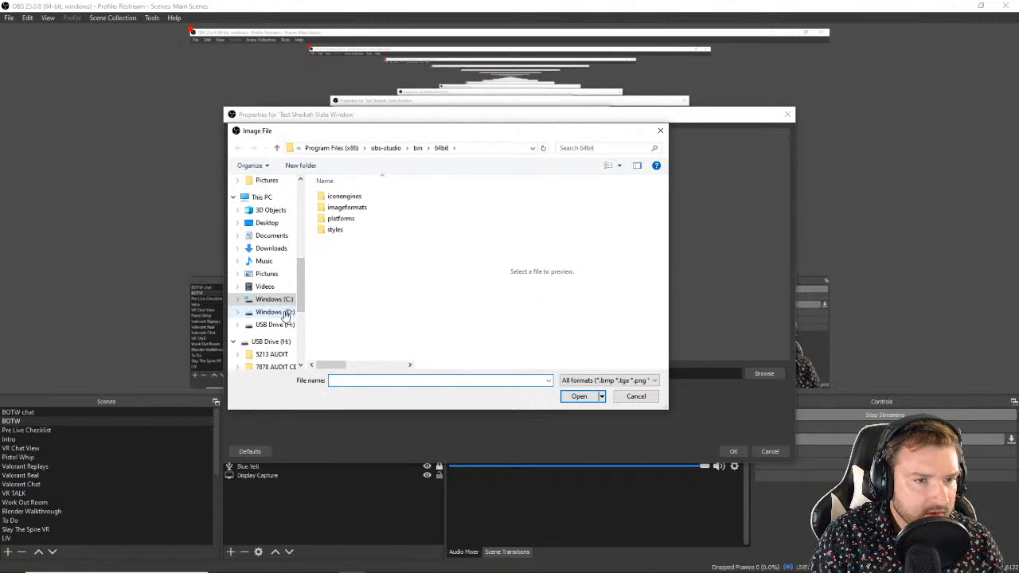
click(274, 311)
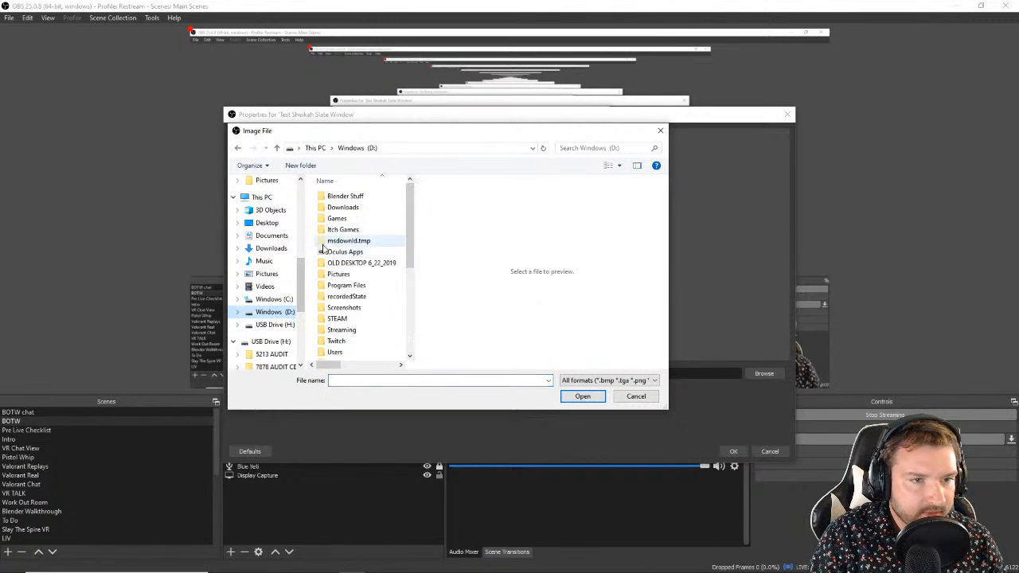
double_click(343, 196)
double_click(372, 240)
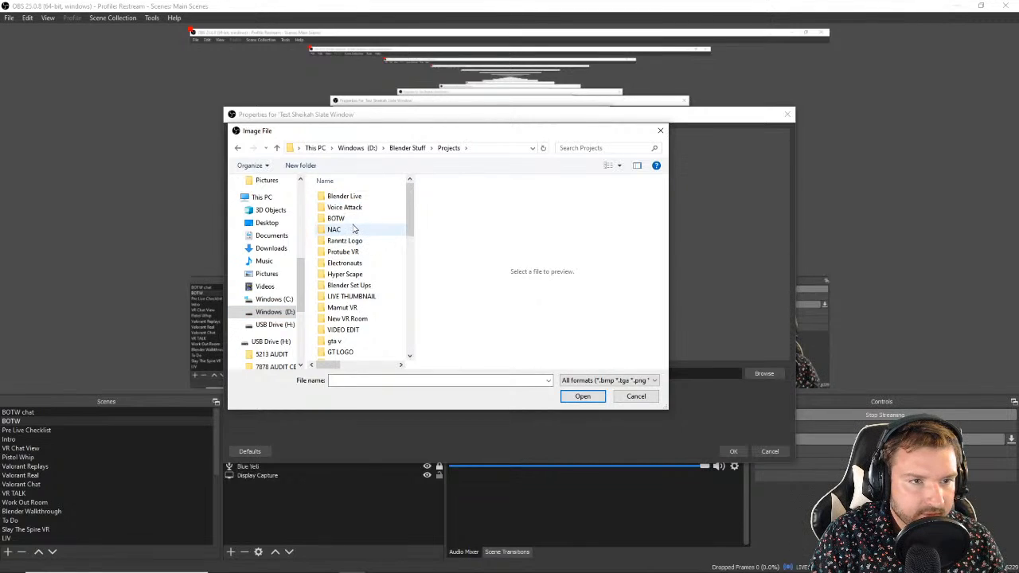
double_click(354, 219)
double_click(350, 230)
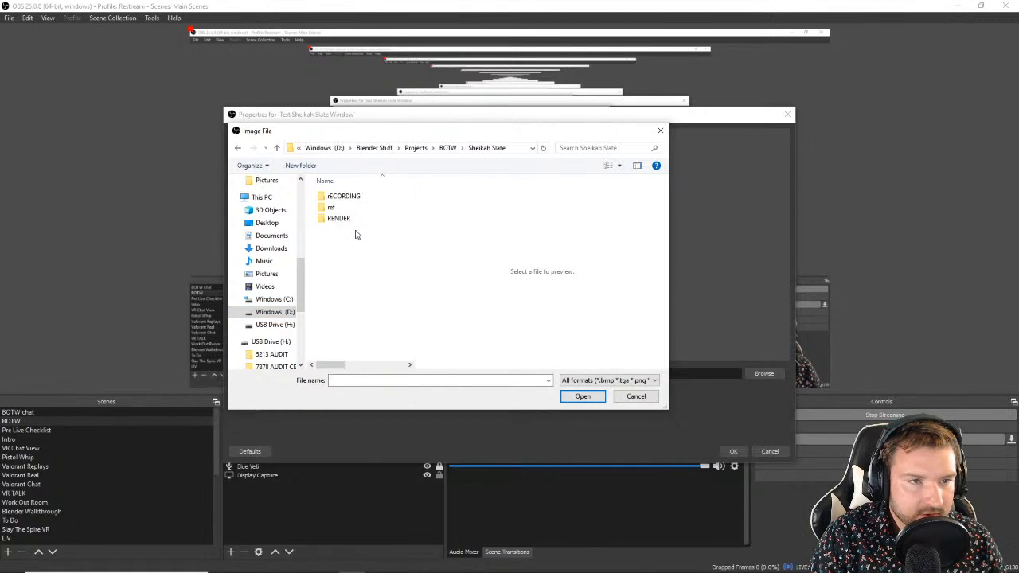
double_click(347, 219)
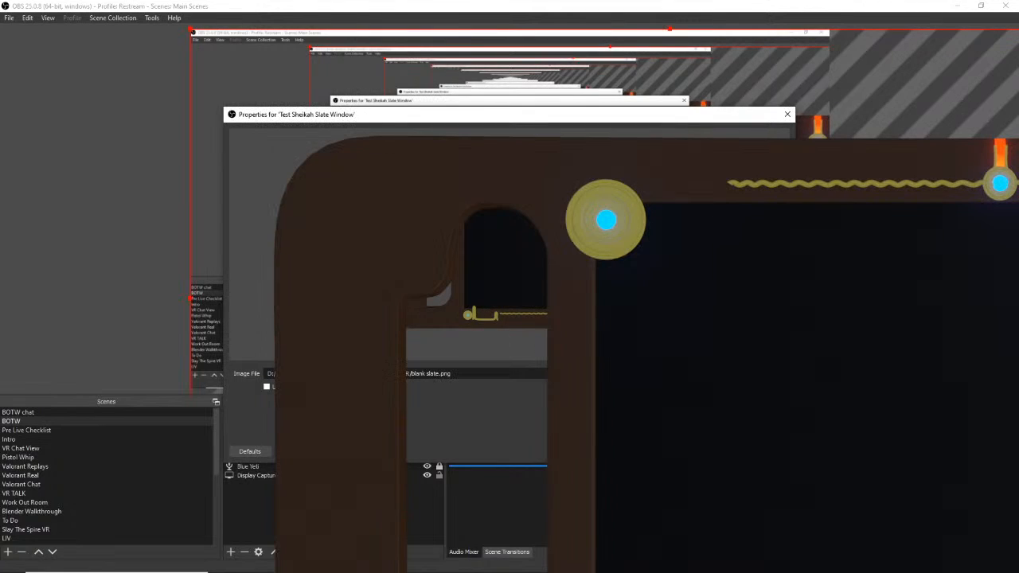
key(Return)
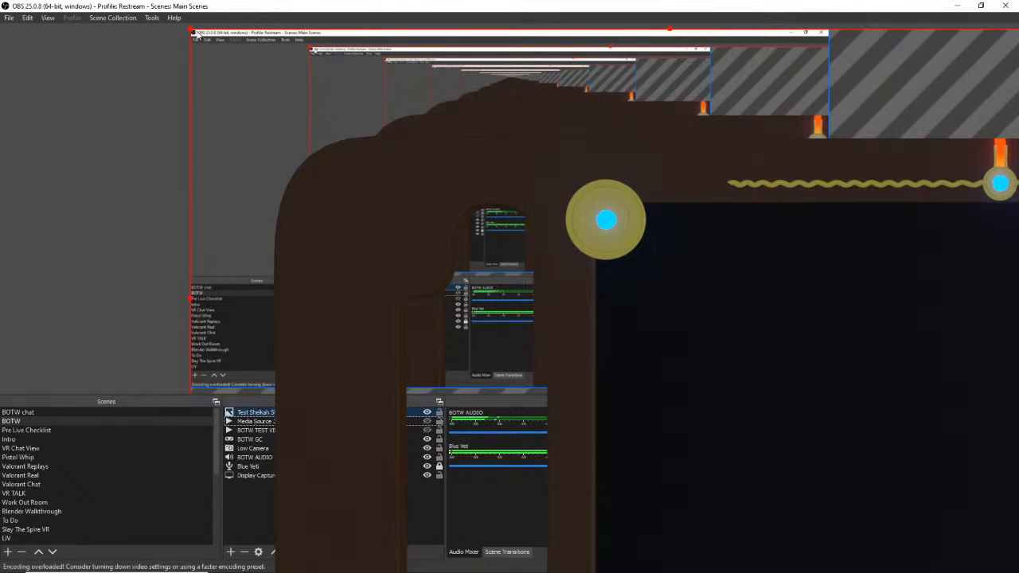
Step: Shrink the slate image into the canvas's upper-right corner and move the Low Camera source to the lower-left corner
drag(193, 33, 677, 100)
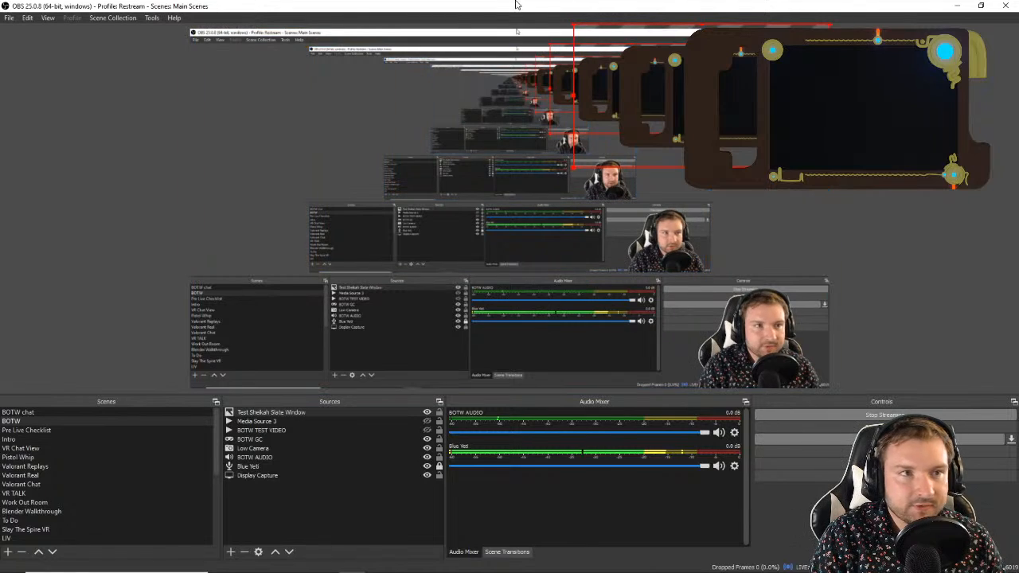
click(764, 329)
drag(764, 329, 288, 328)
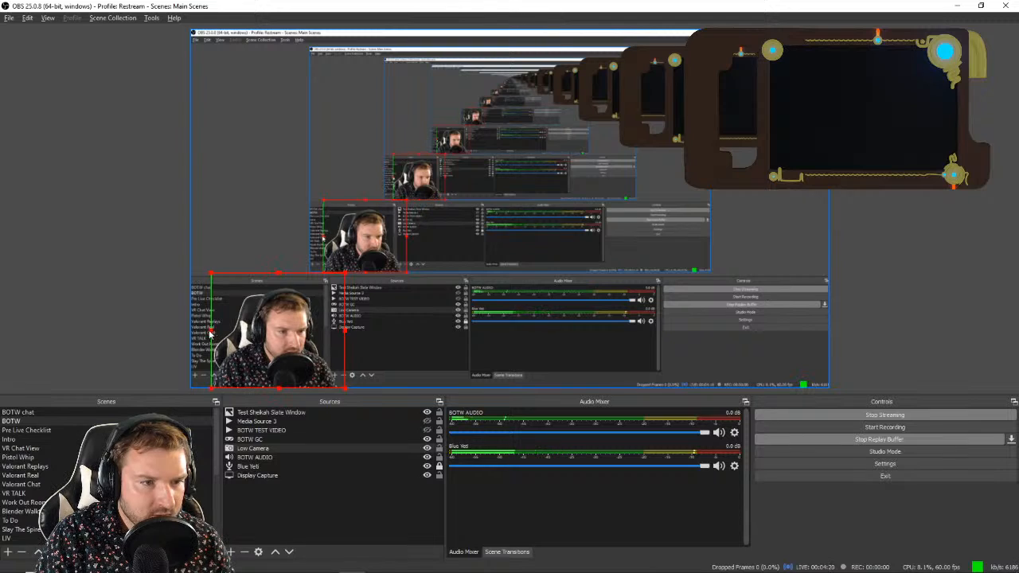
mouse_move(210, 334)
mouse_down()
mouse_move(199, 336)
mouse_move(213, 335)
mouse_up()
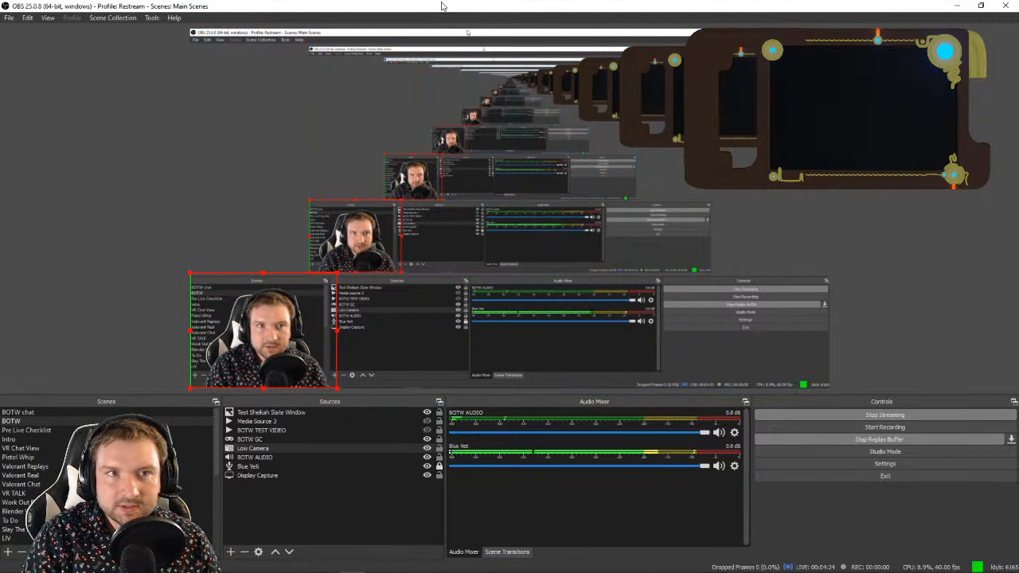
Step: Move OBS out of the way, switch to the game and continue from the last save
drag(444, 5, 1018, 6)
click(956, 5)
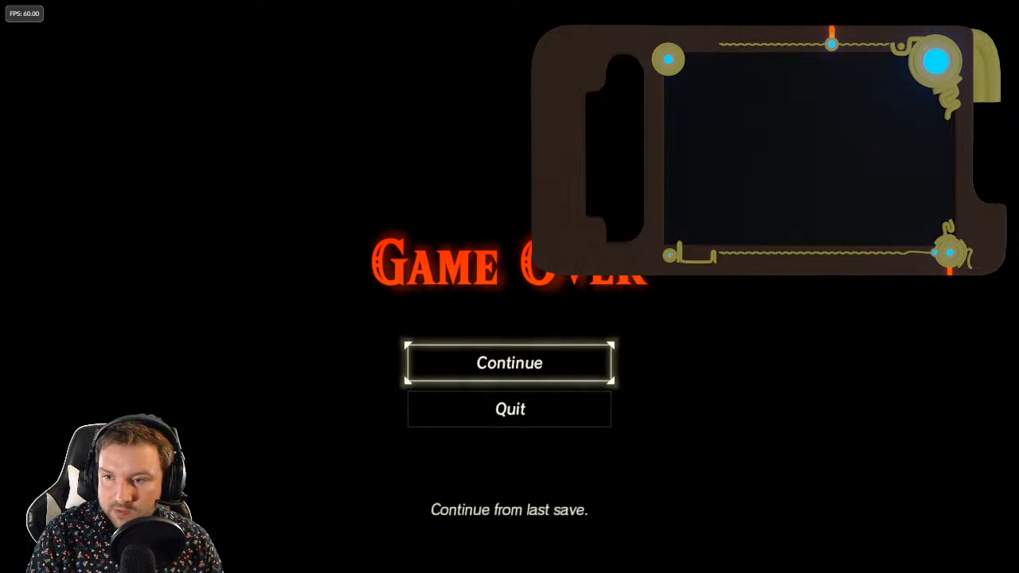
key(Return)
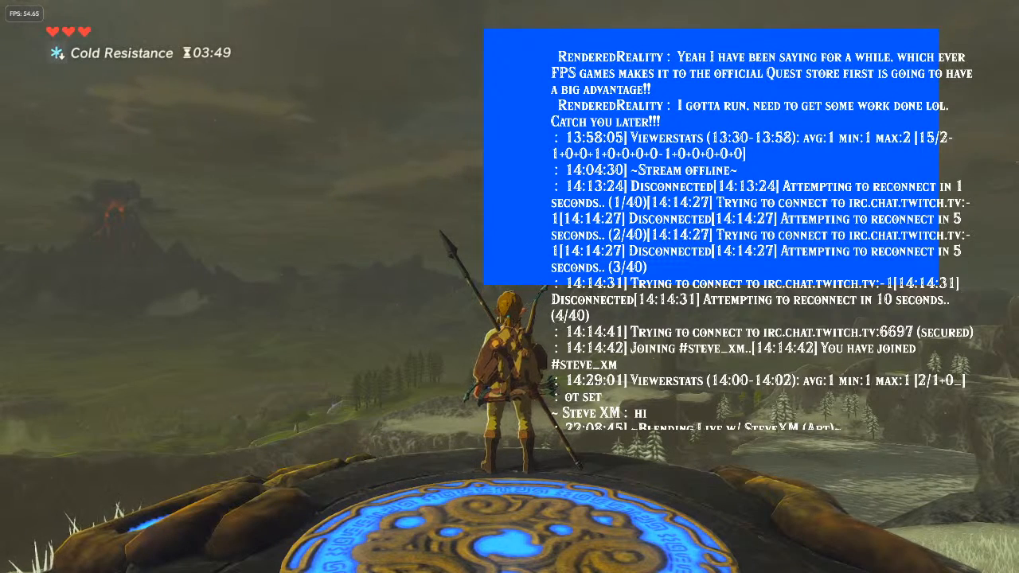
Step: Return to OBS, show the Low Camera source in the BOTW chat scene and move it to the canvas's lower-right corner
drag(1018, 163, 597, 2)
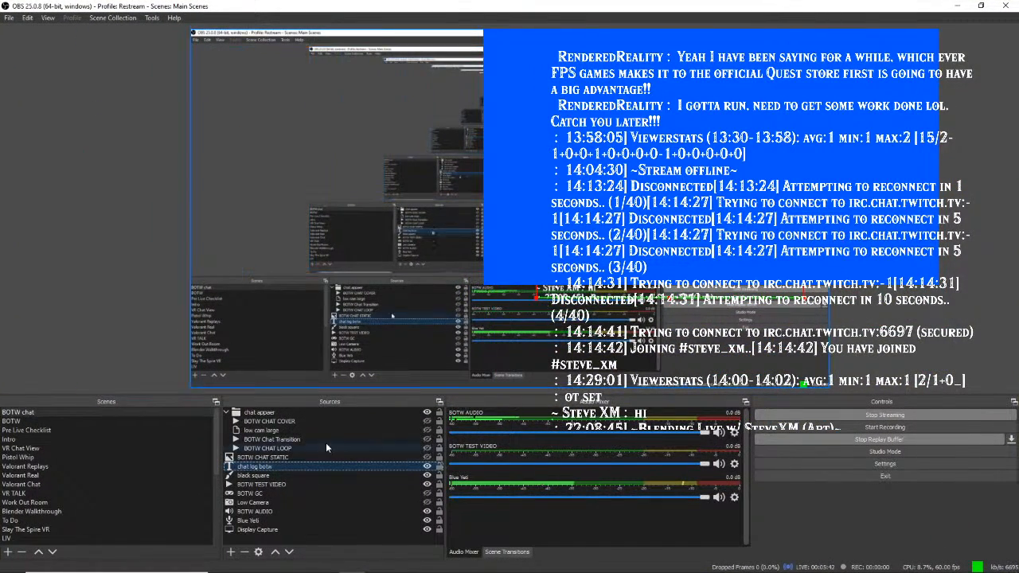
click(426, 502)
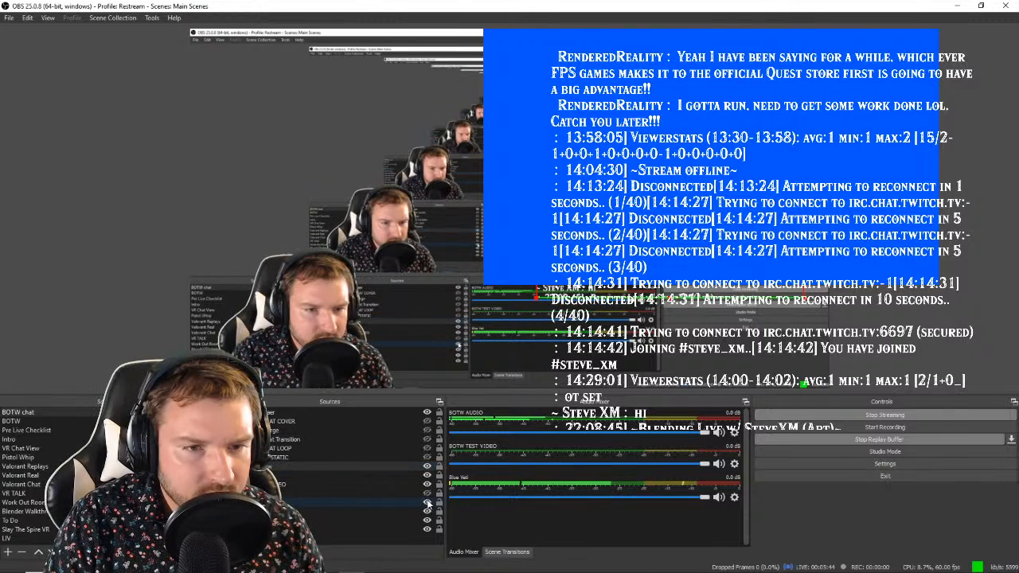
click(517, 301)
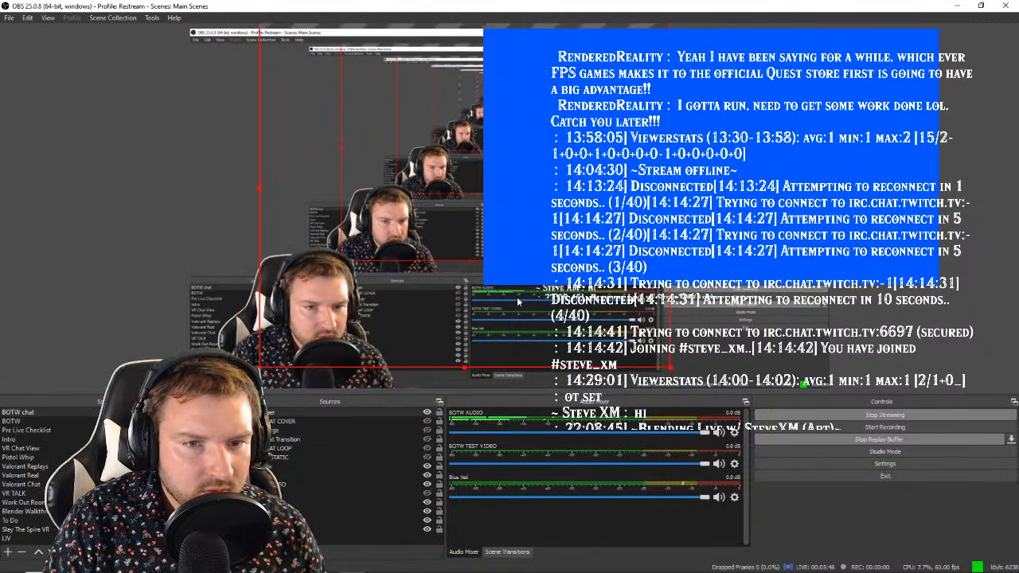
click(296, 370)
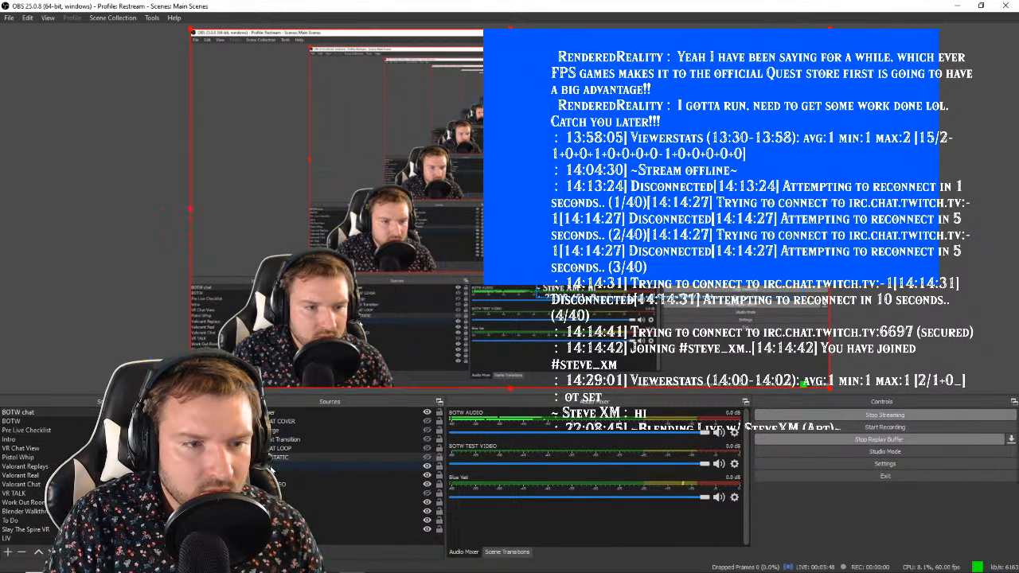
click(270, 483)
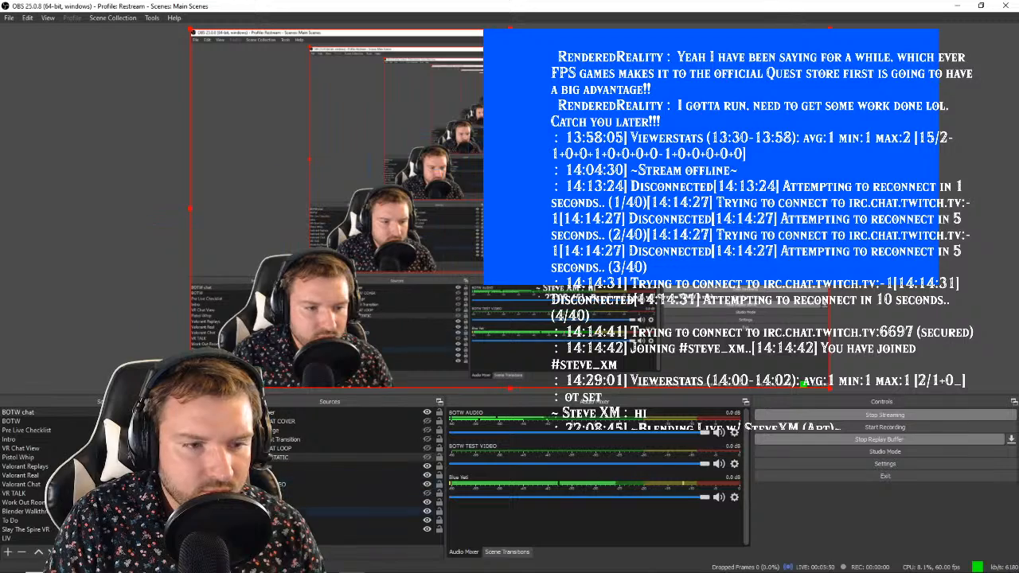
click(275, 502)
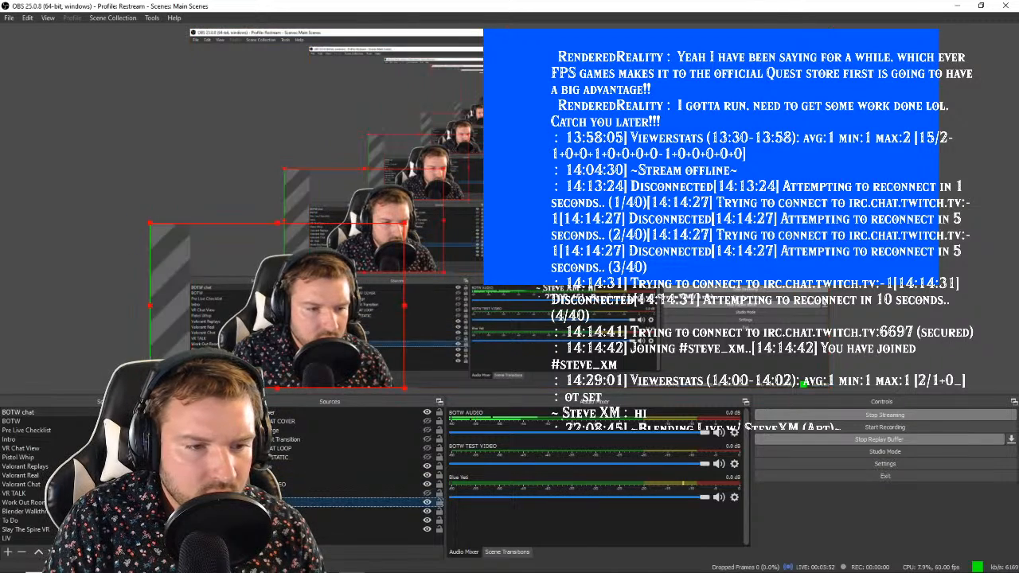
drag(294, 331, 716, 333)
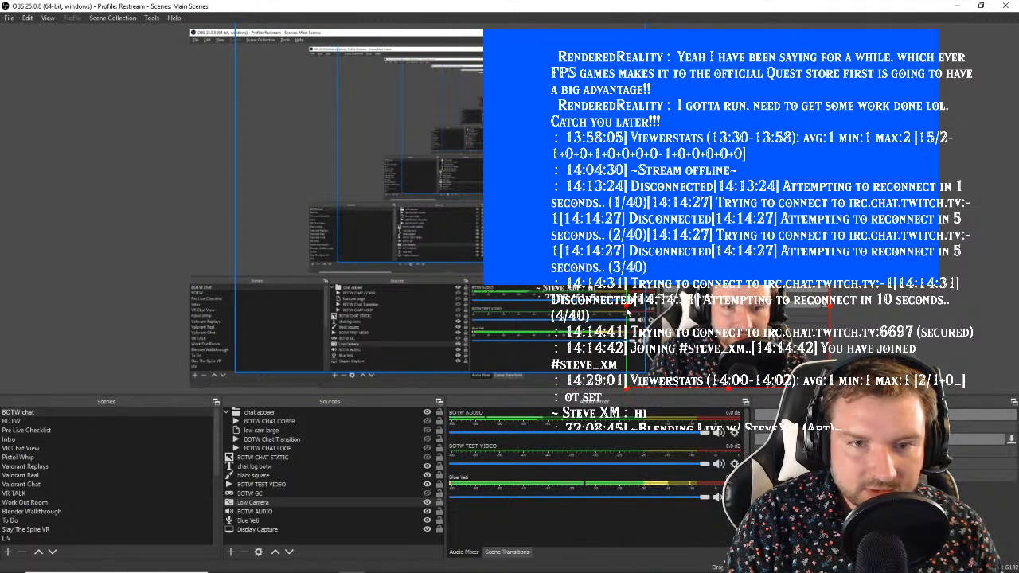
click(171, 303)
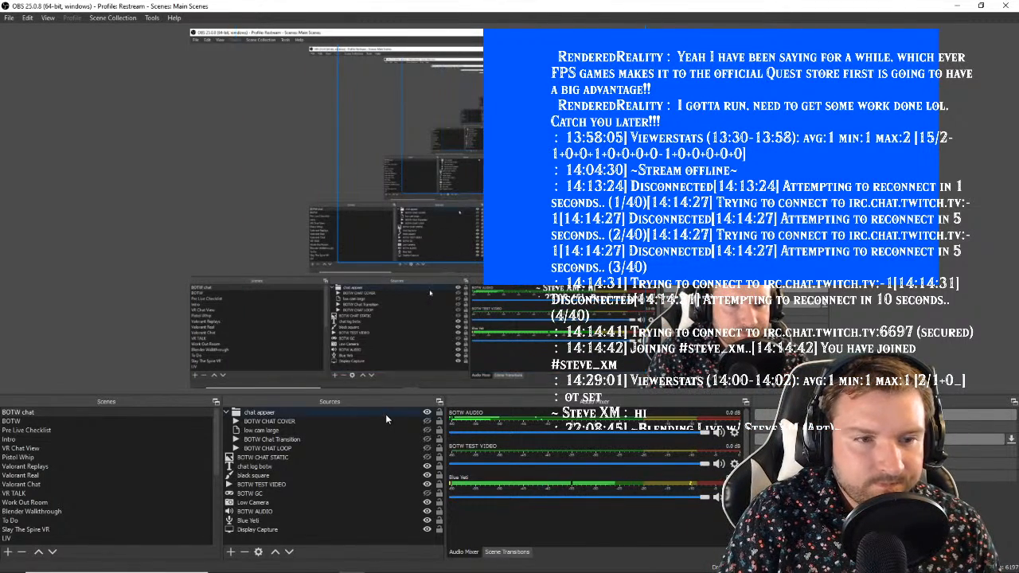
Step: Copy the "chat log botw" text source from the BOTW chat scene
click(280, 430)
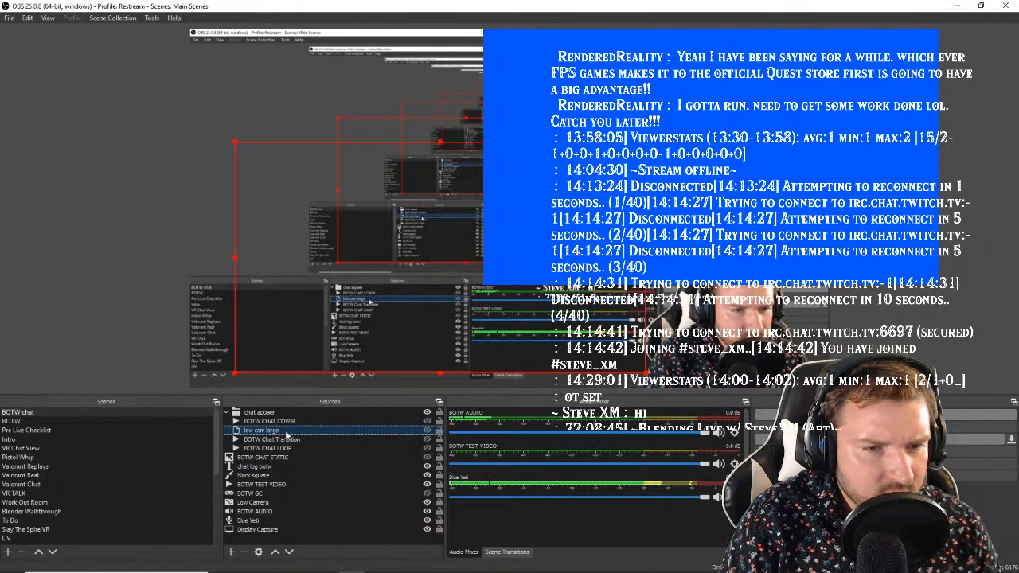
click(262, 457)
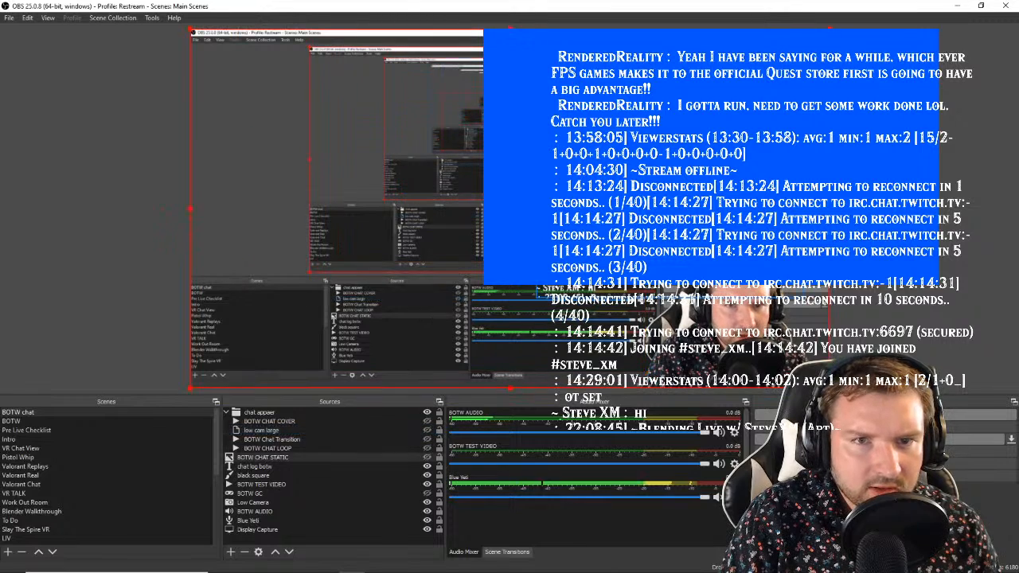
click(255, 467)
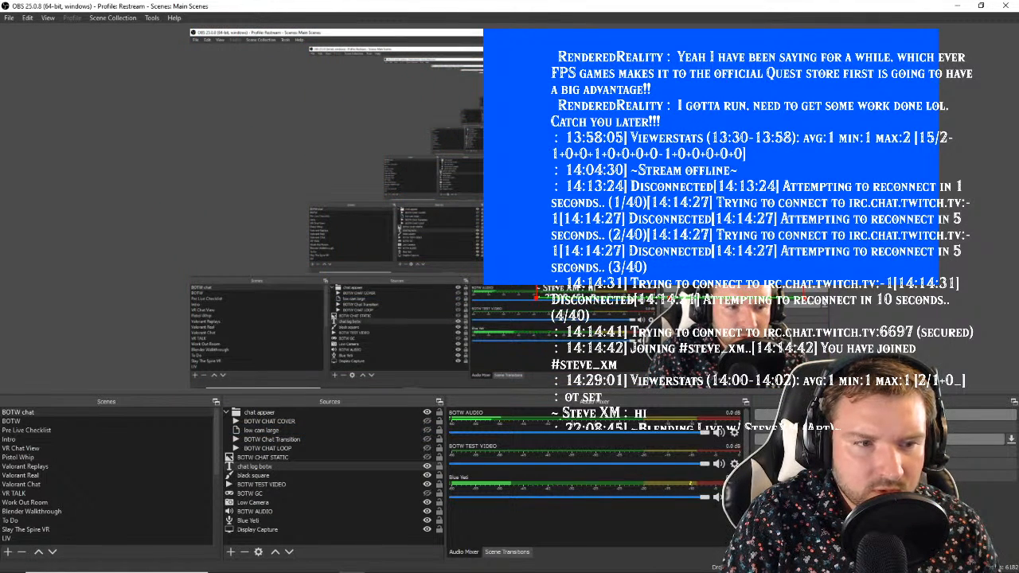
right_click(328, 463)
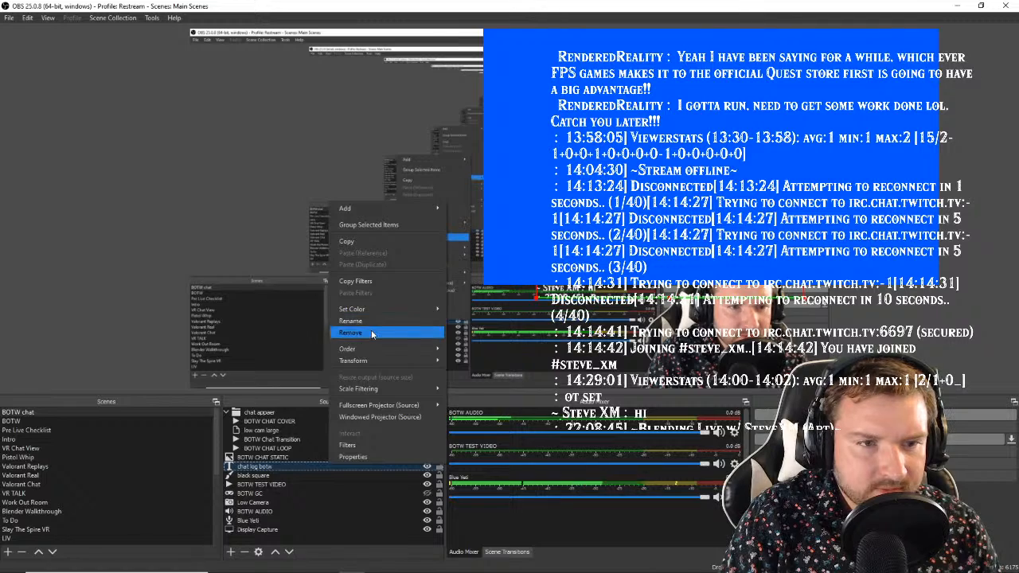
click(363, 241)
Step: Switch to the BOTW scene and paste the copied chat log source there as a duplicate
click(95, 420)
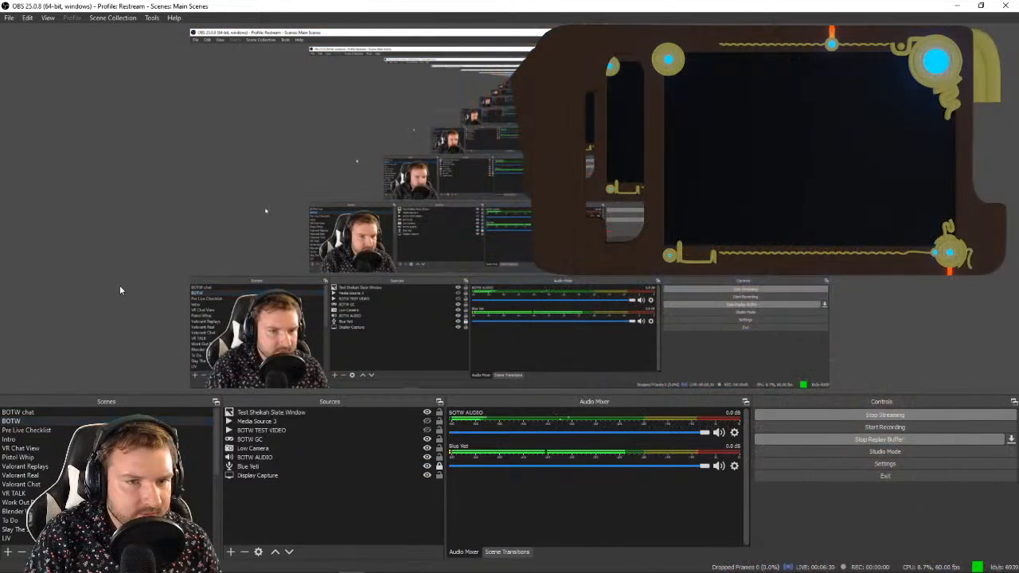
right_click(120, 285)
right_click(262, 513)
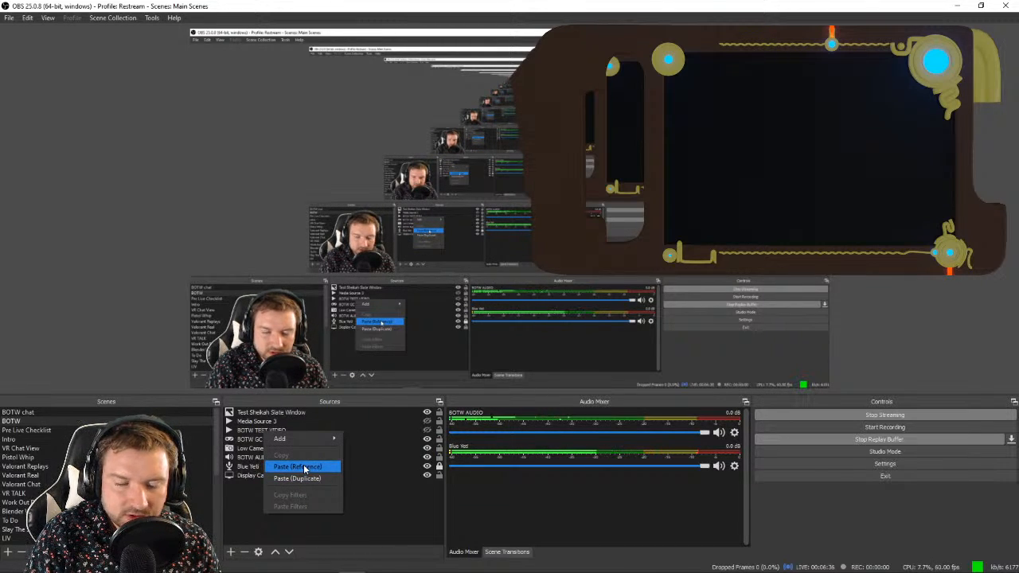
click(307, 478)
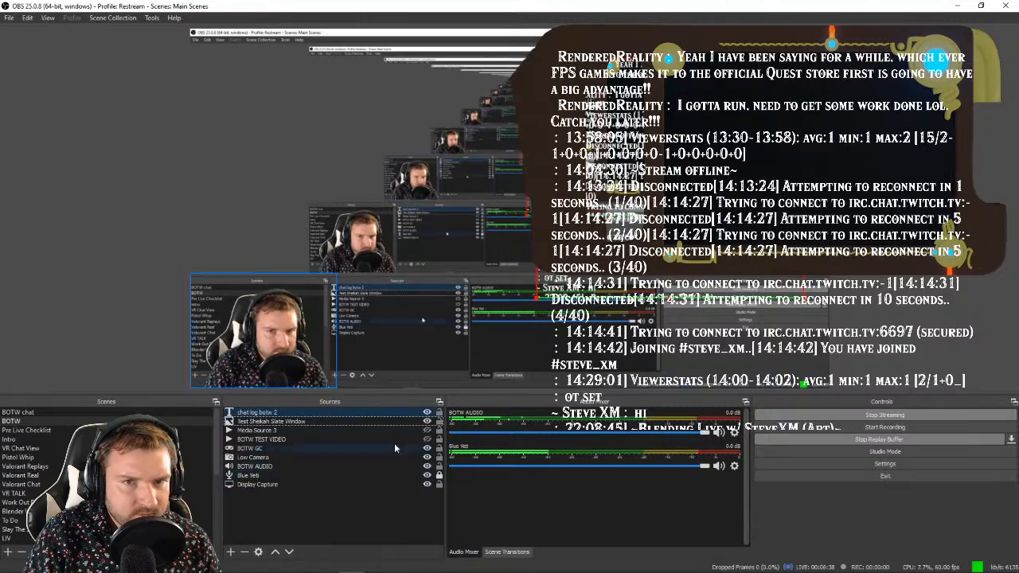
click(271, 412)
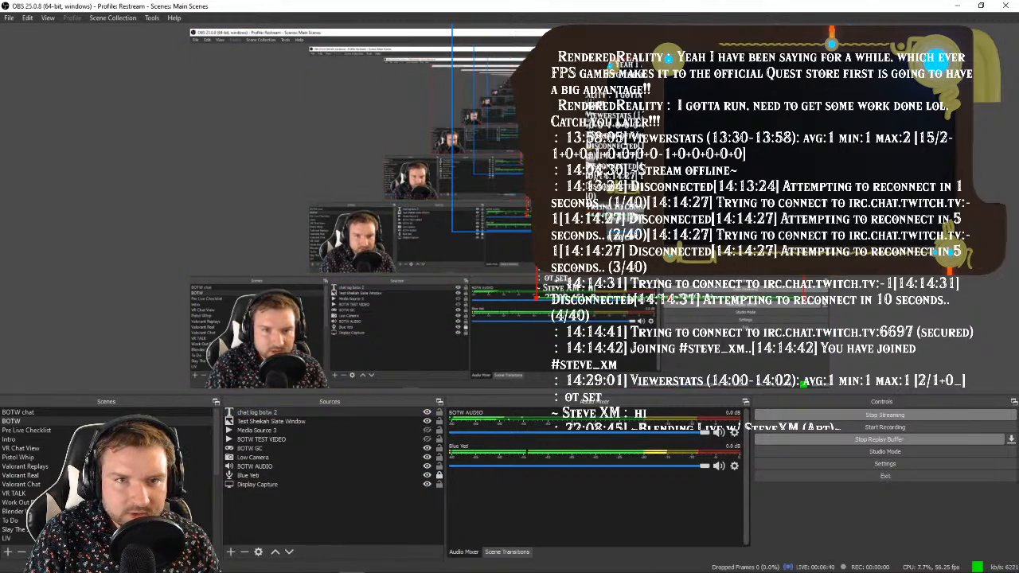
Step: Shrink the chat log text source and move it onto the Sheikah Slate's screen
drag(551, 49, 723, 204)
drag(756, 246, 713, 107)
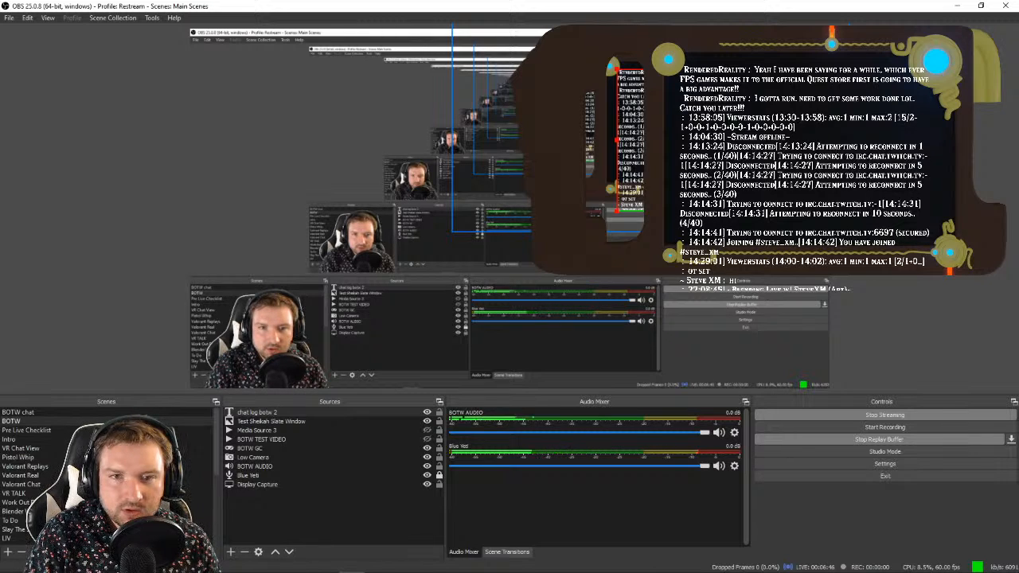
Step: Set the font size of the "chat log botw 2" text source to 180
right_click(316, 410)
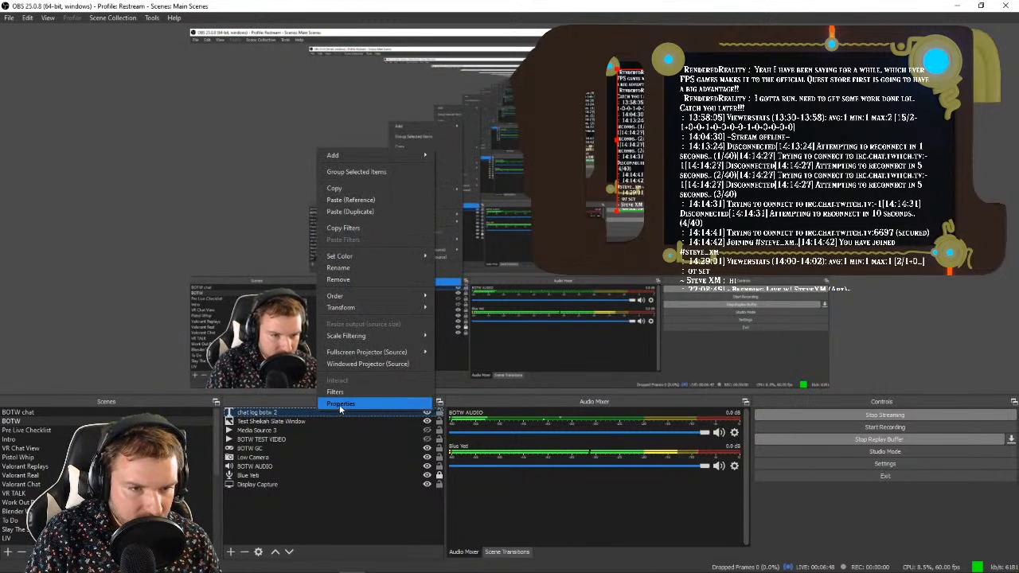
click(340, 403)
drag(789, 348, 764, 393)
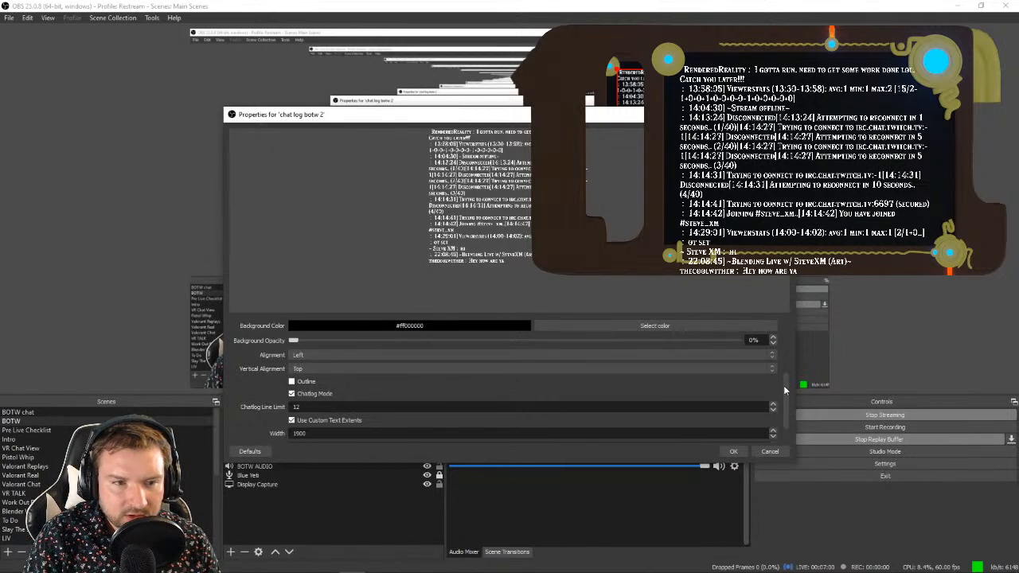
scroll(783, 385, down, 2)
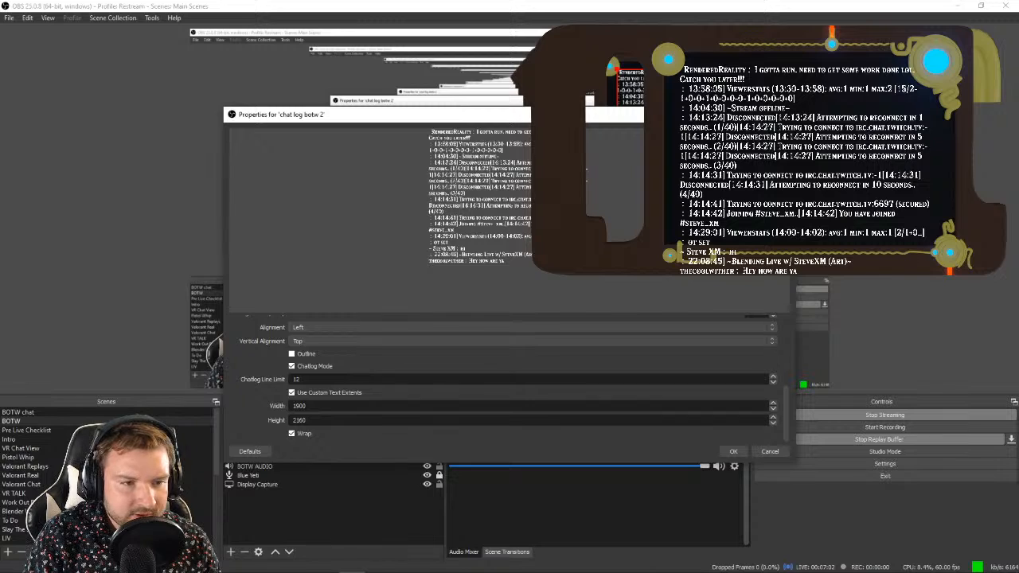
scroll(357, 375, up, 1)
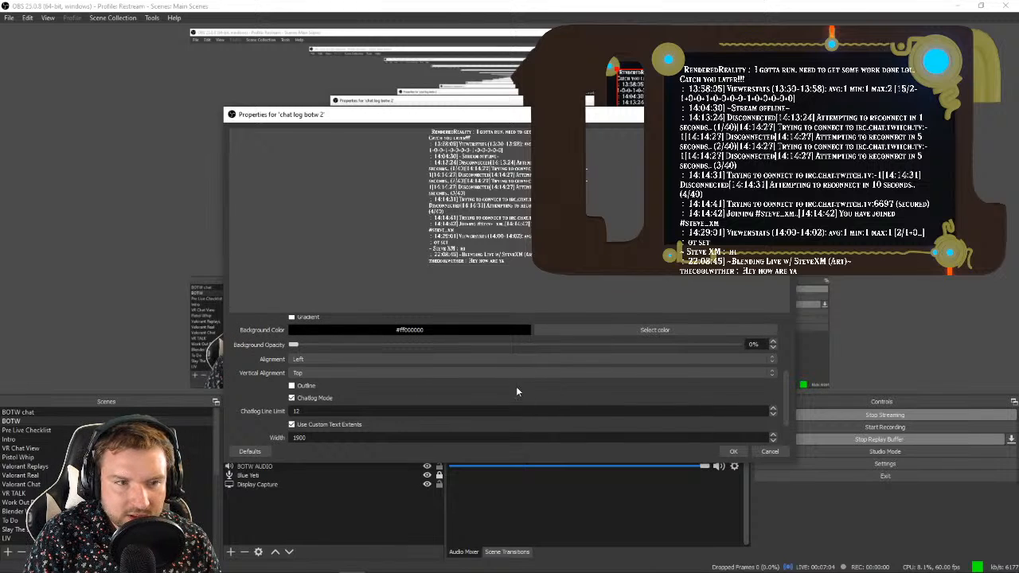
scroll(516, 391, up, 3)
click(617, 333)
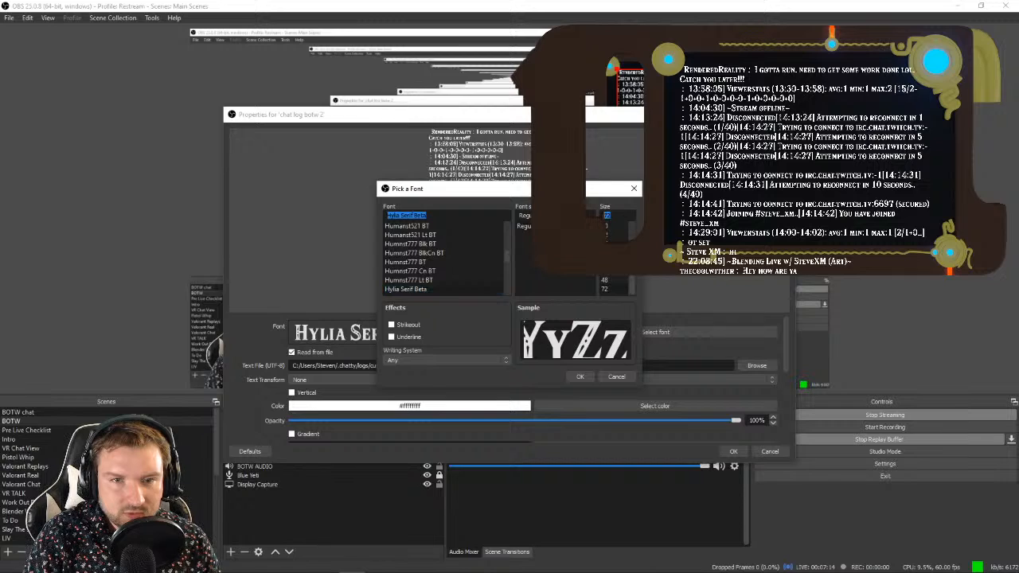
text(180)
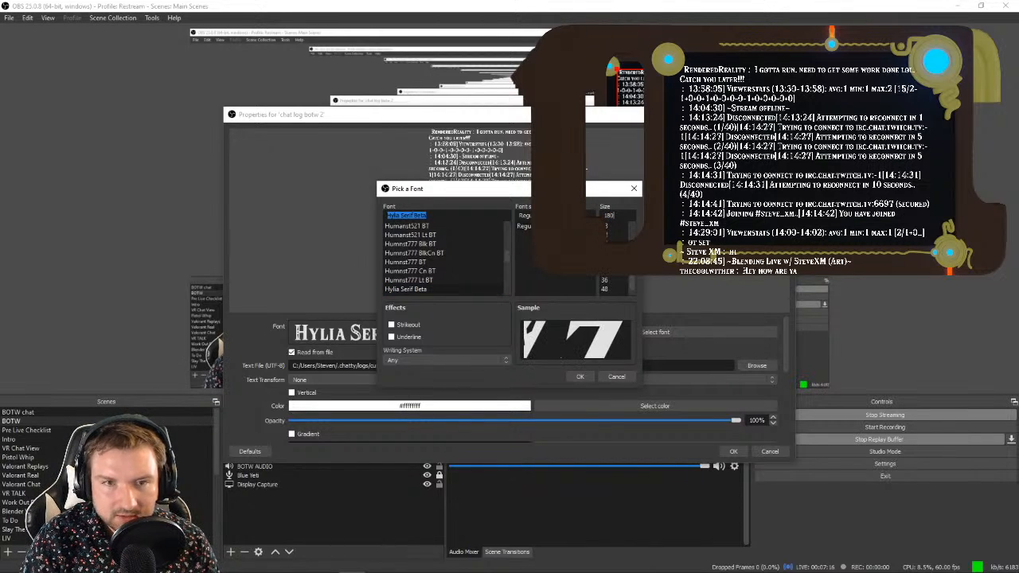
click(580, 376)
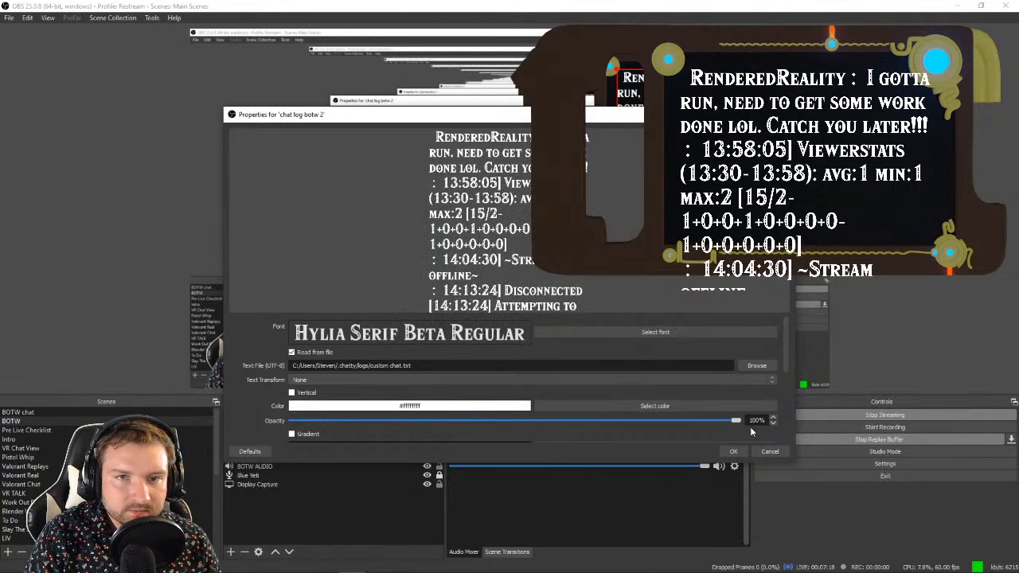
click(733, 451)
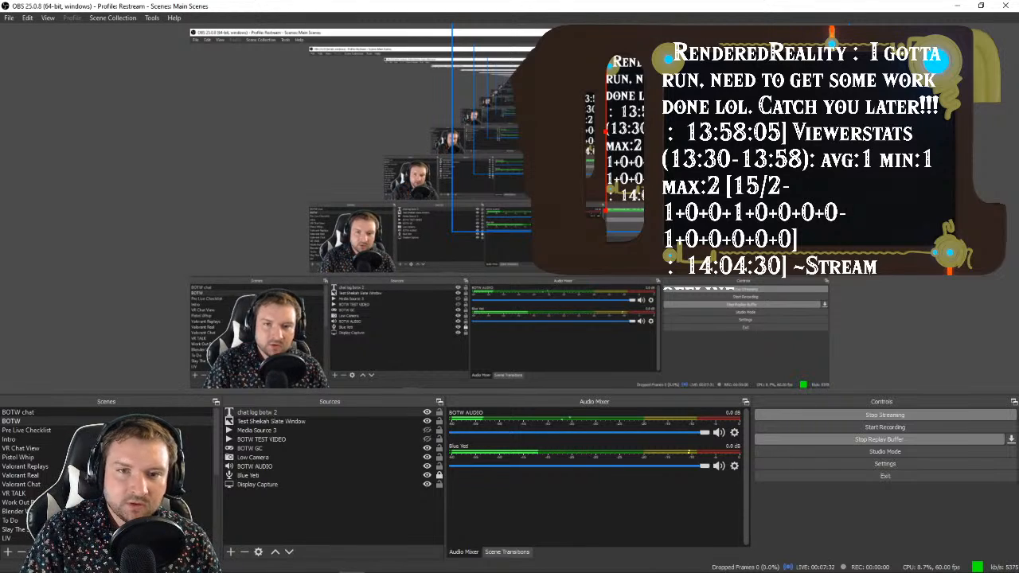
Step: Set the font size of the "chat log botw 2" text source to 120
click(308, 413)
right_click(309, 415)
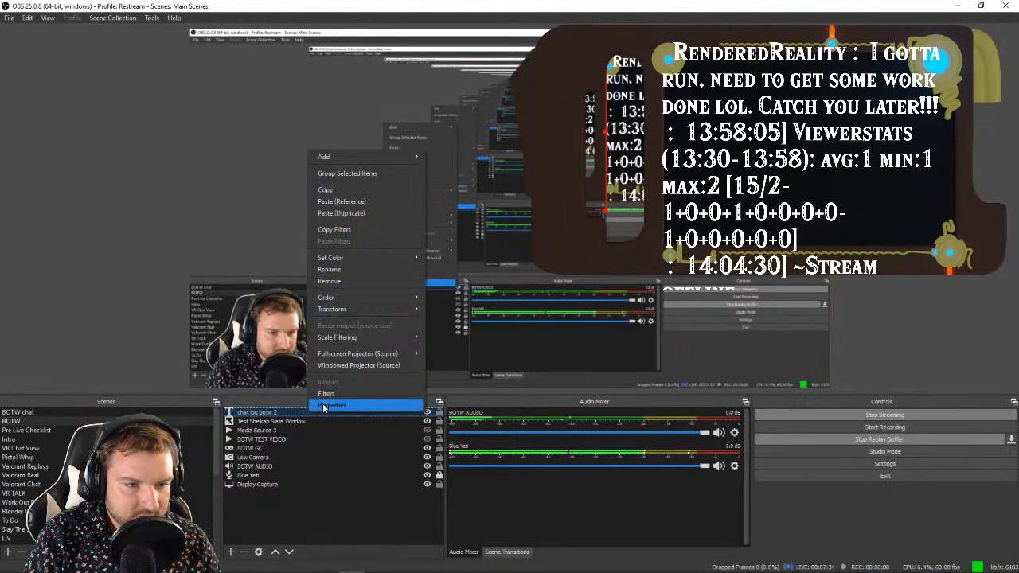
click(328, 395)
mouse_move(787, 360)
mouse_down()
mouse_move(794, 414)
mouse_move(786, 353)
mouse_up()
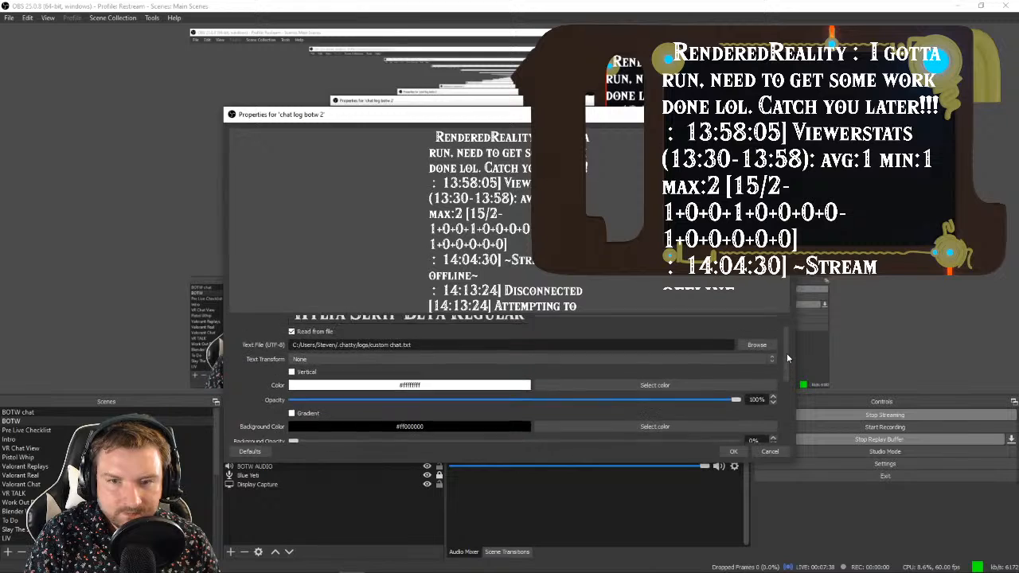
click(661, 331)
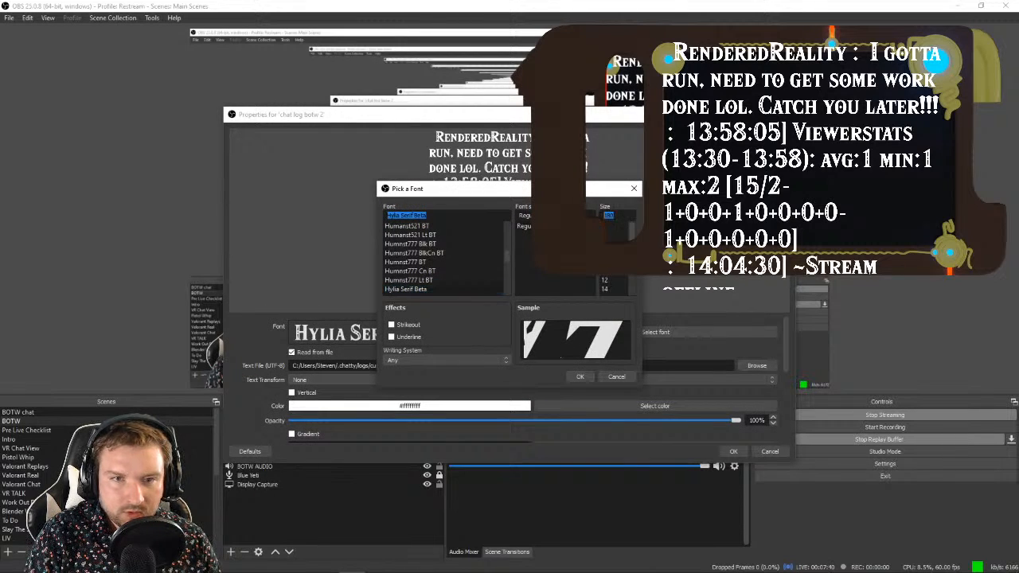
text(120)
key(Return)
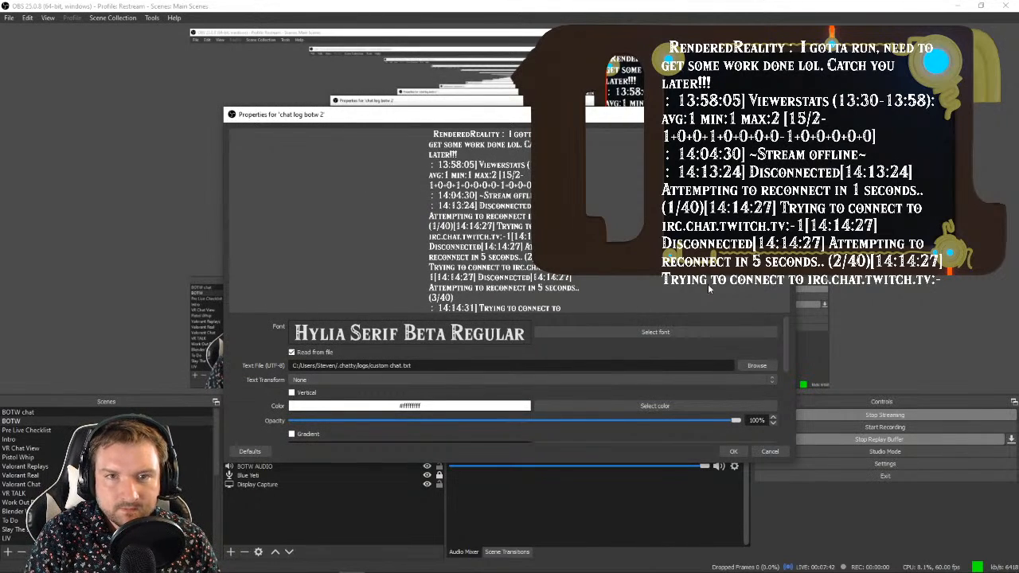
click(747, 452)
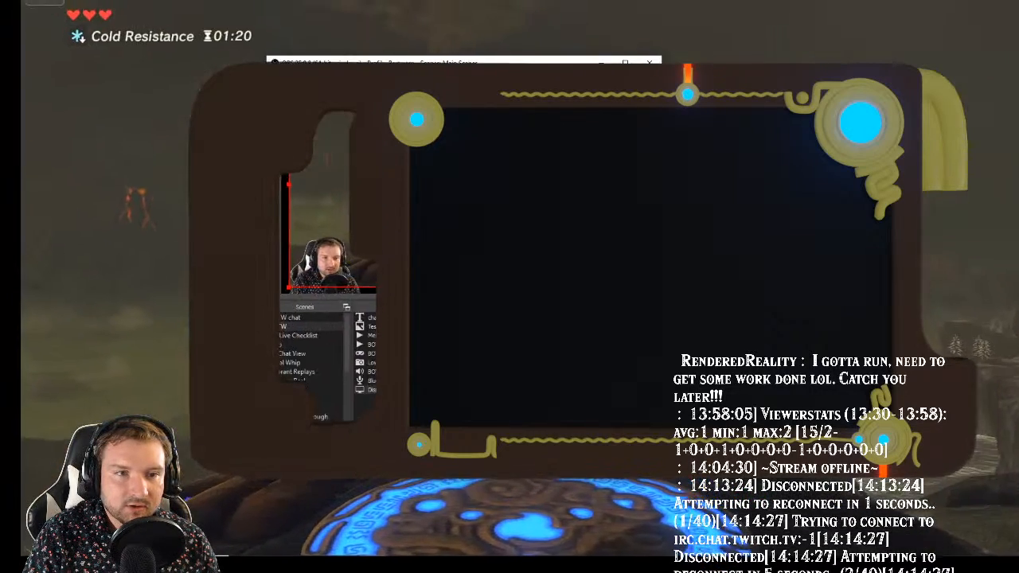
Step: Maximize OBS on the main screen and group the chat log and Test Sheikah Slate Window sources as "chat window"
drag(445, 84, 452, 5)
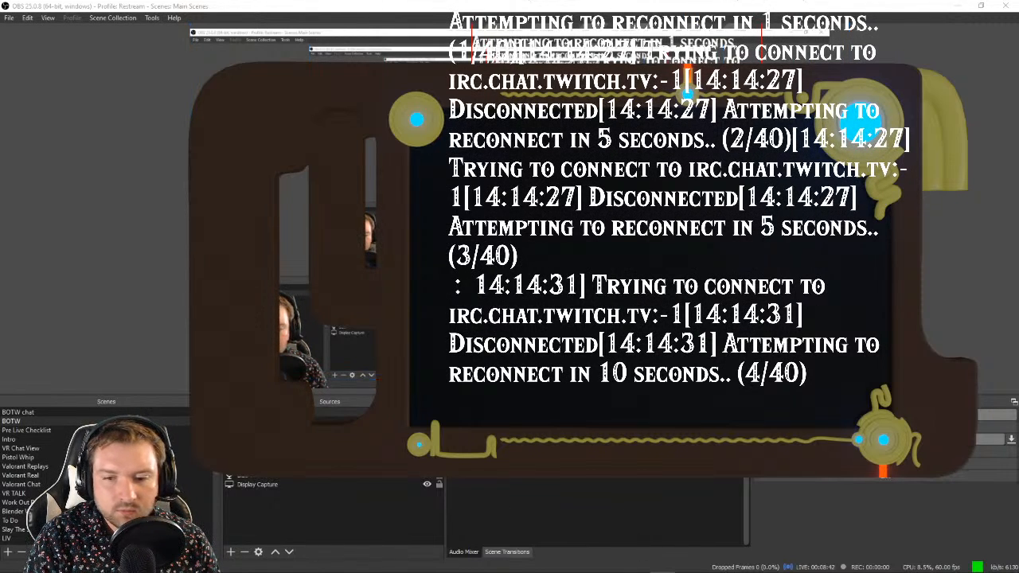
mouse_move(859, 565)
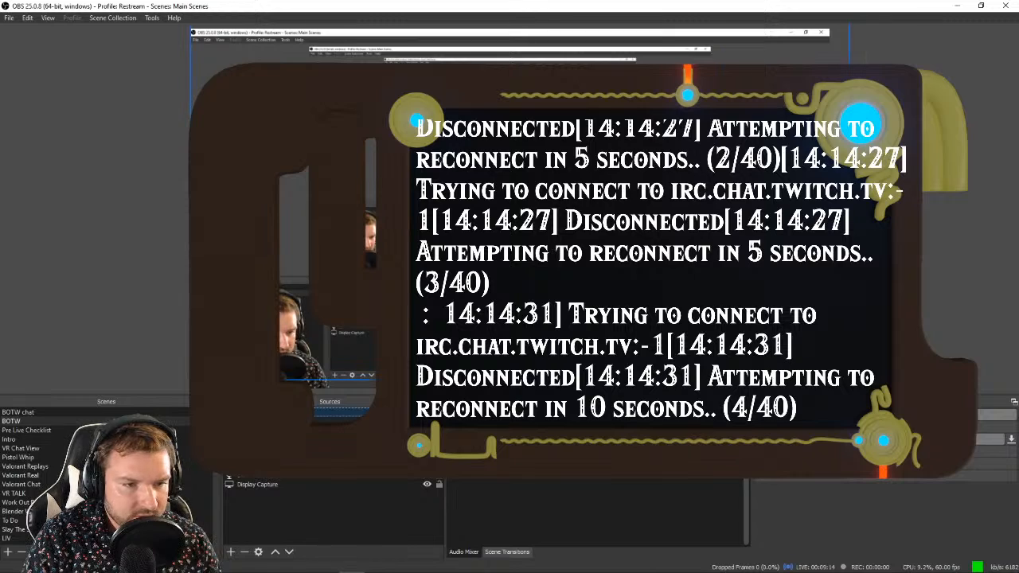
right_click(310, 514)
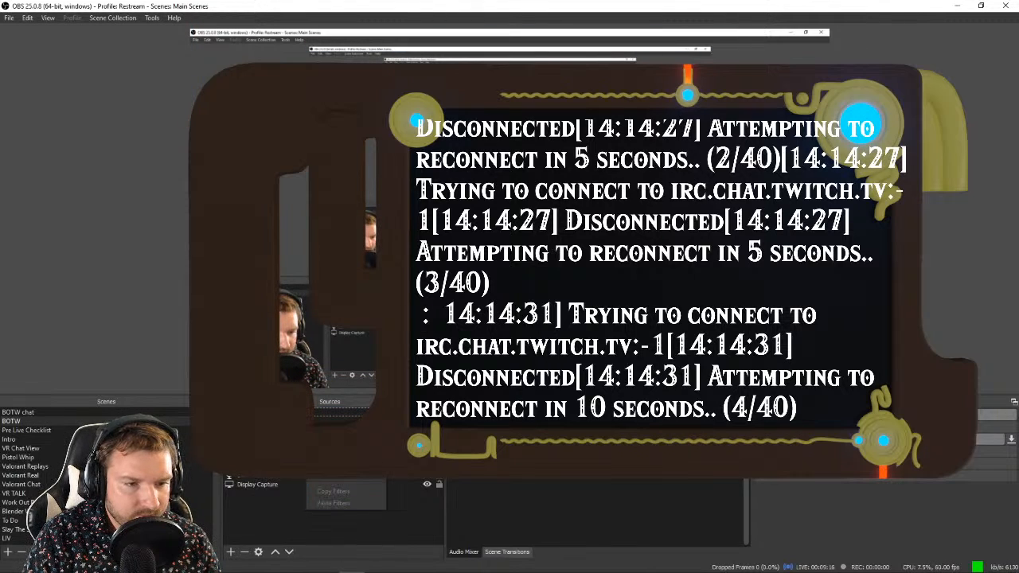
mouse_move(326, 435)
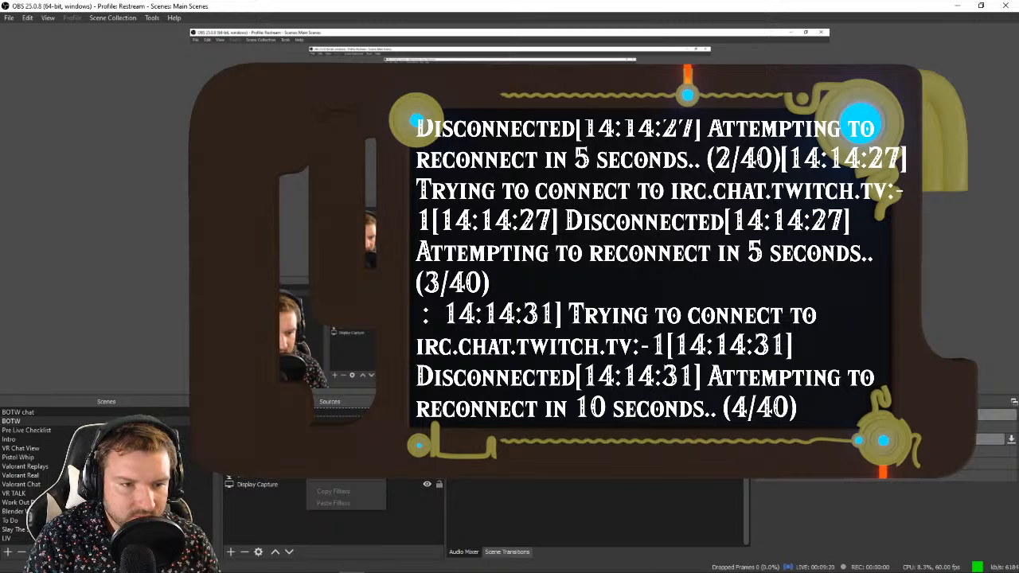
click(426, 550)
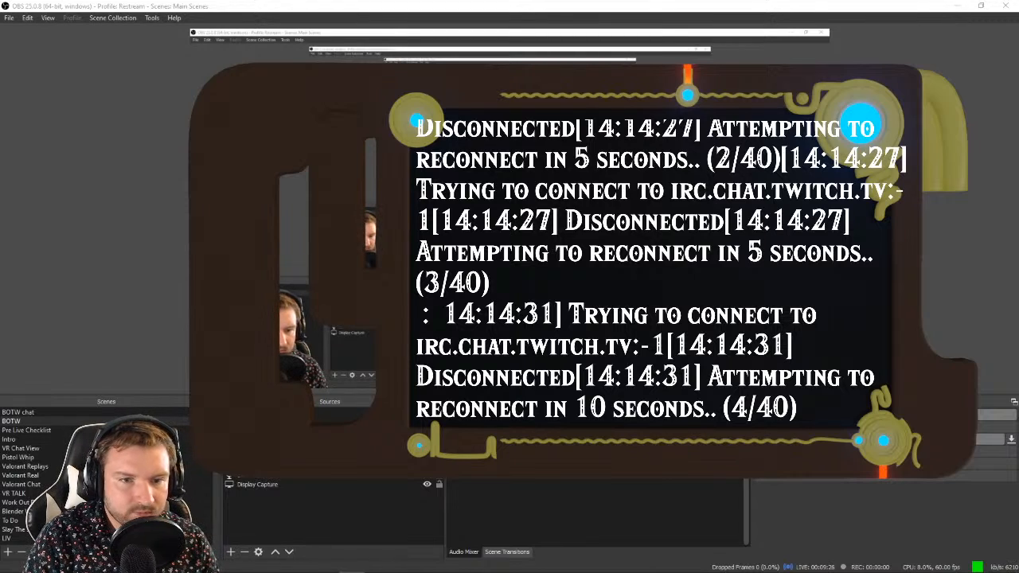
key(Return)
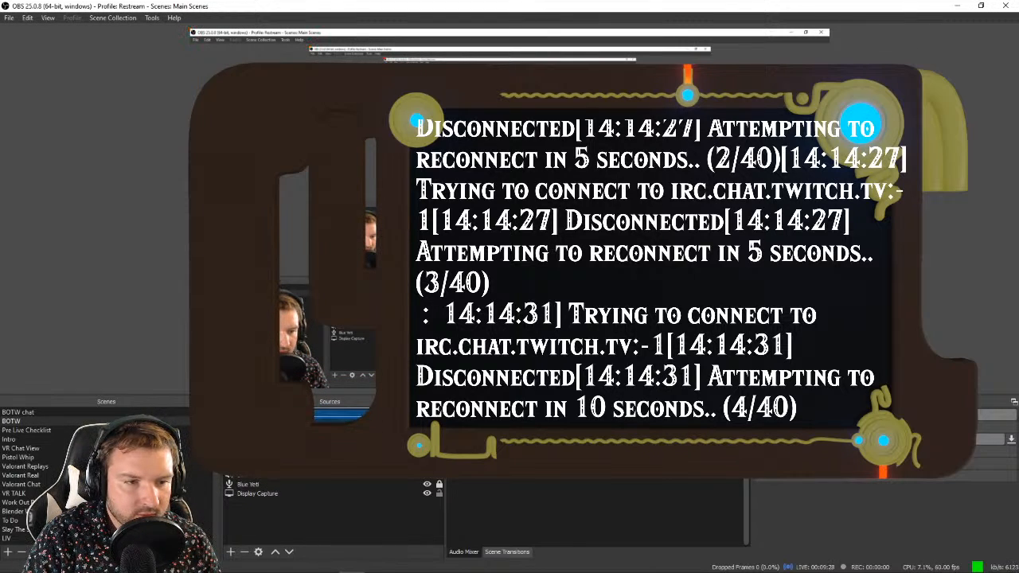
click(341, 419)
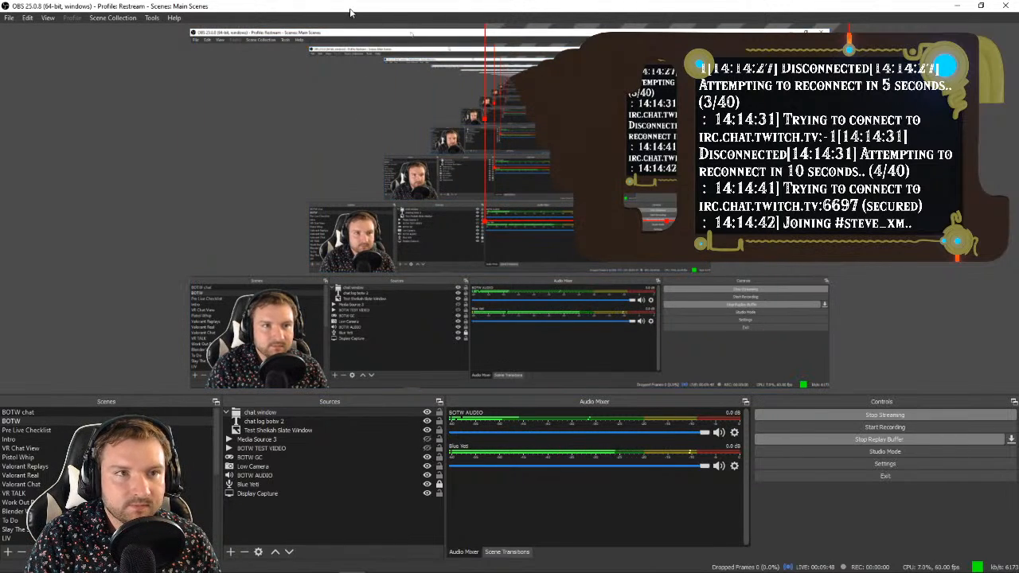
Step: Move OBS off the main screen and continue the game from the last save
drag(350, 6, 1017, 22)
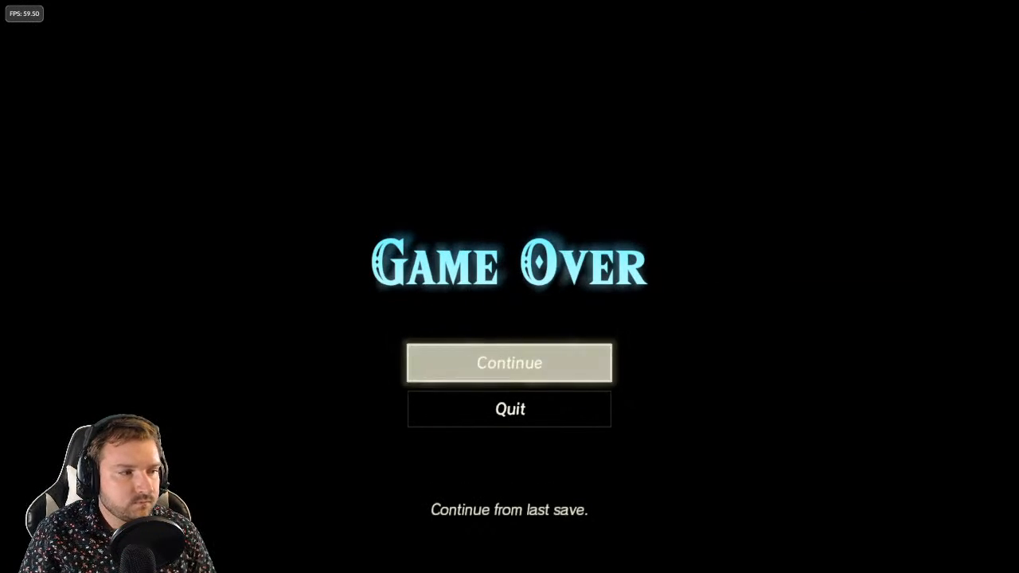
key(Return)
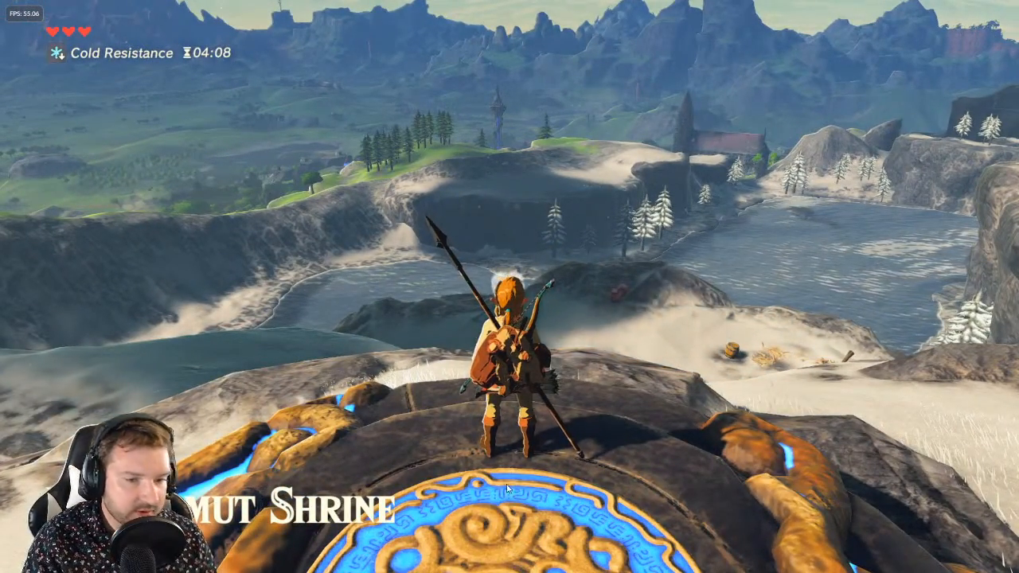
Step: Open Firefox, maximize it on the main screen and search Google for "spotify"
key(super)
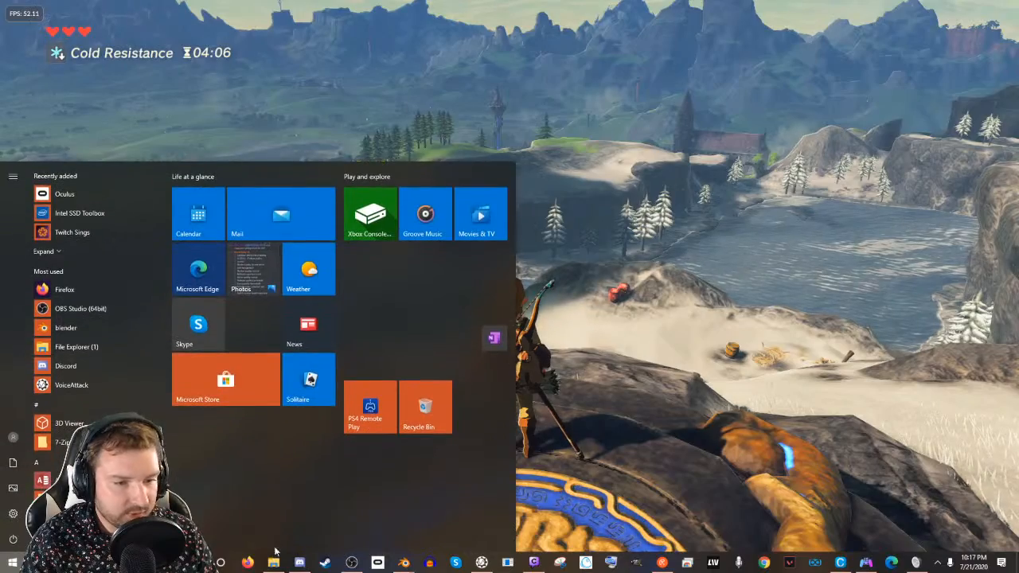
key(super)
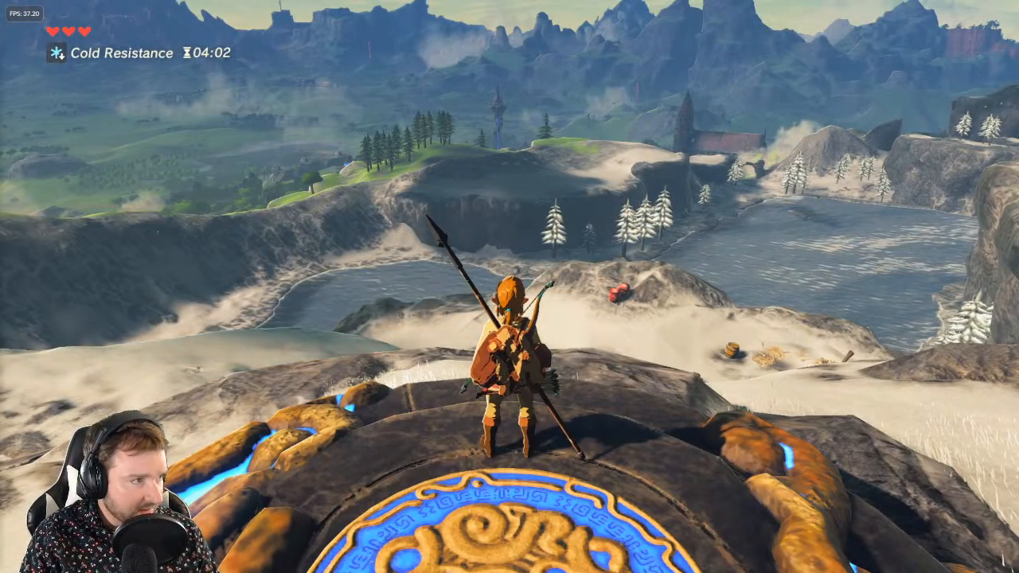
drag(0, 71, 394, 0)
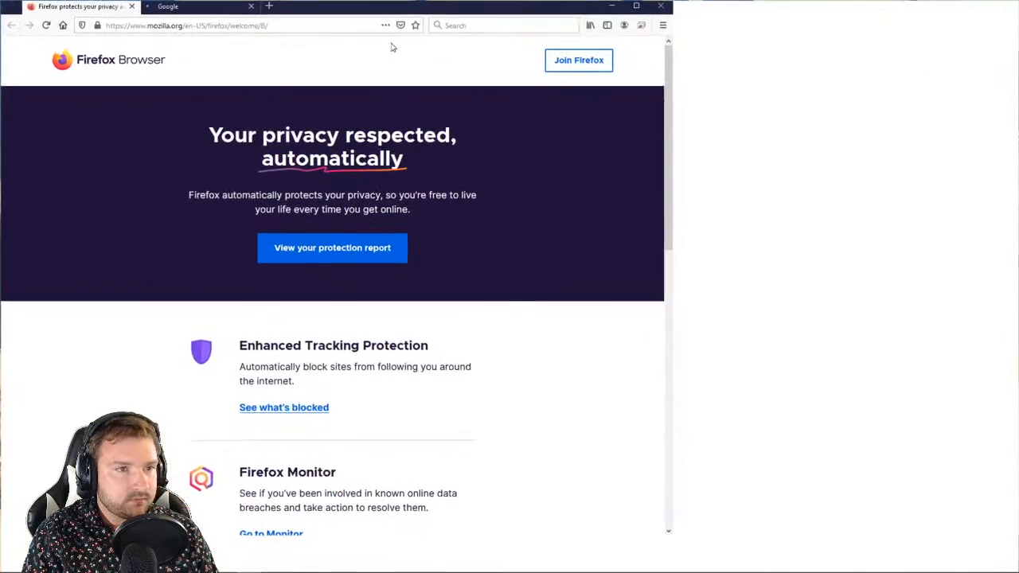
click(394, 24)
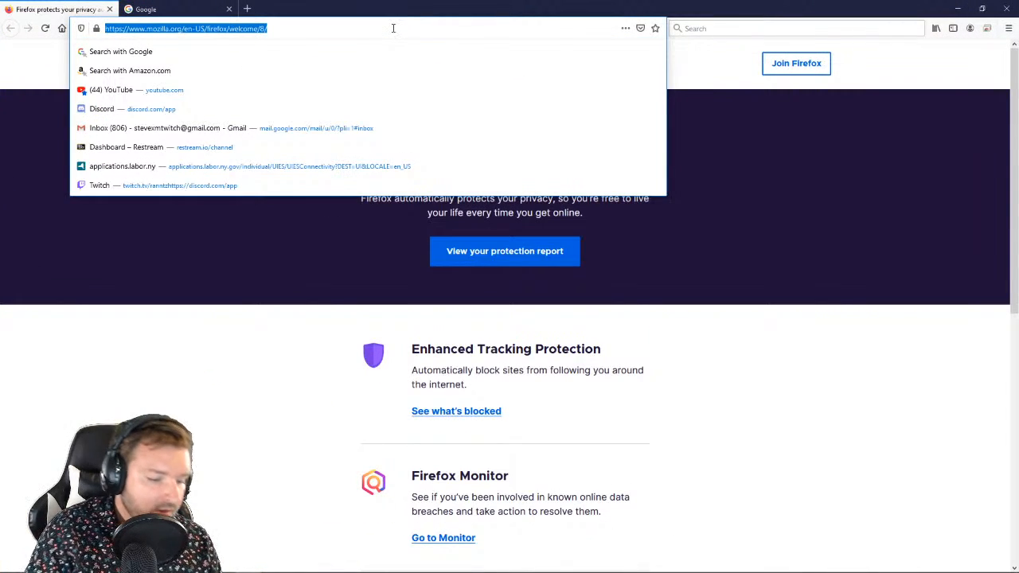
text(co)
key(BackSpace)
key(BackSpace)
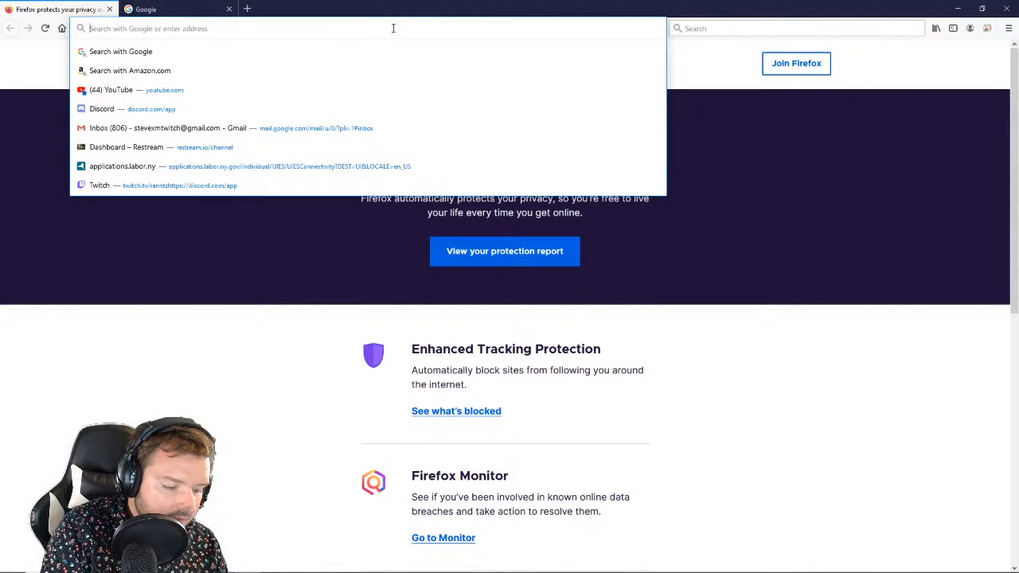
text(spo)
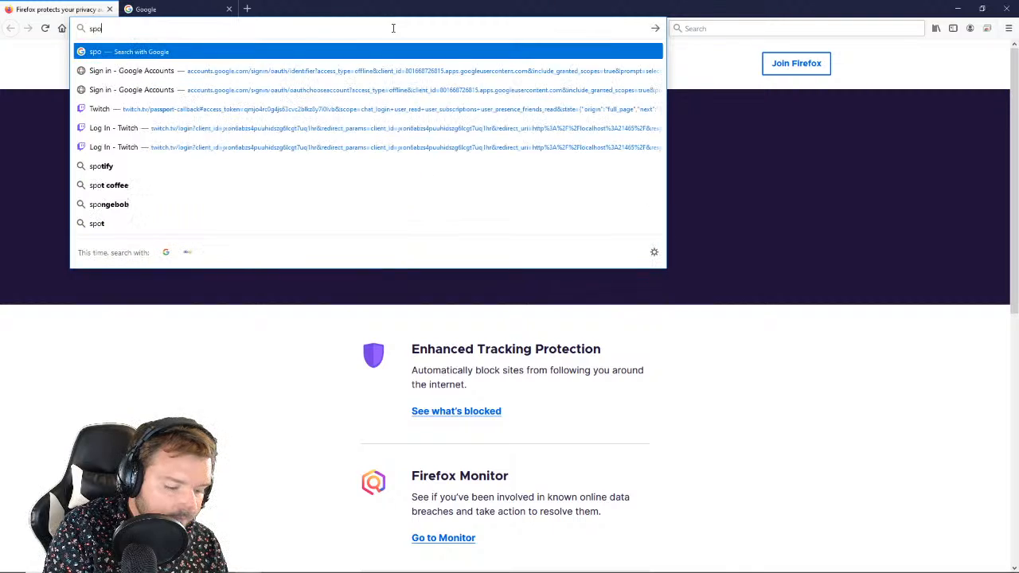
text(tify)
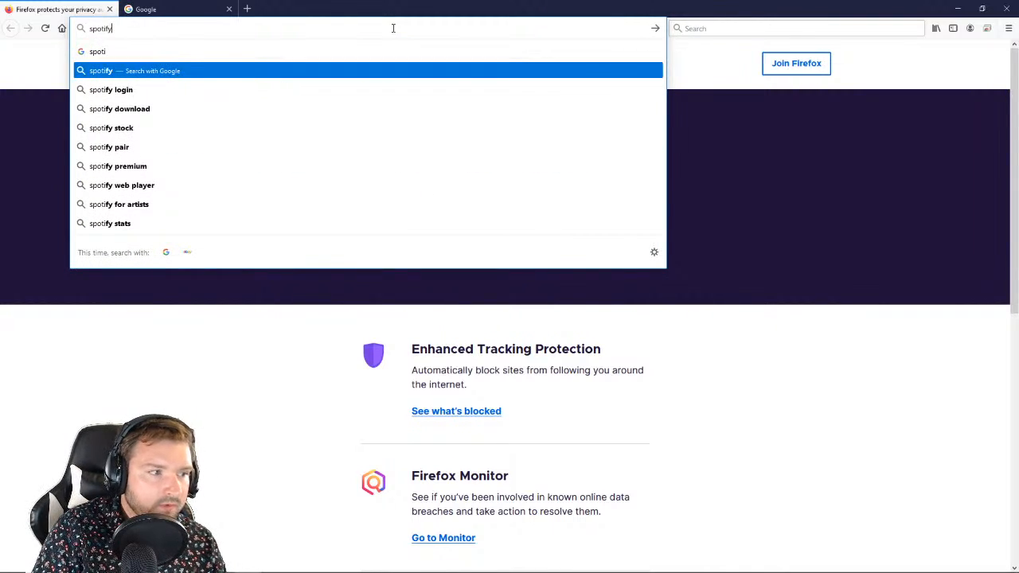
key(Return)
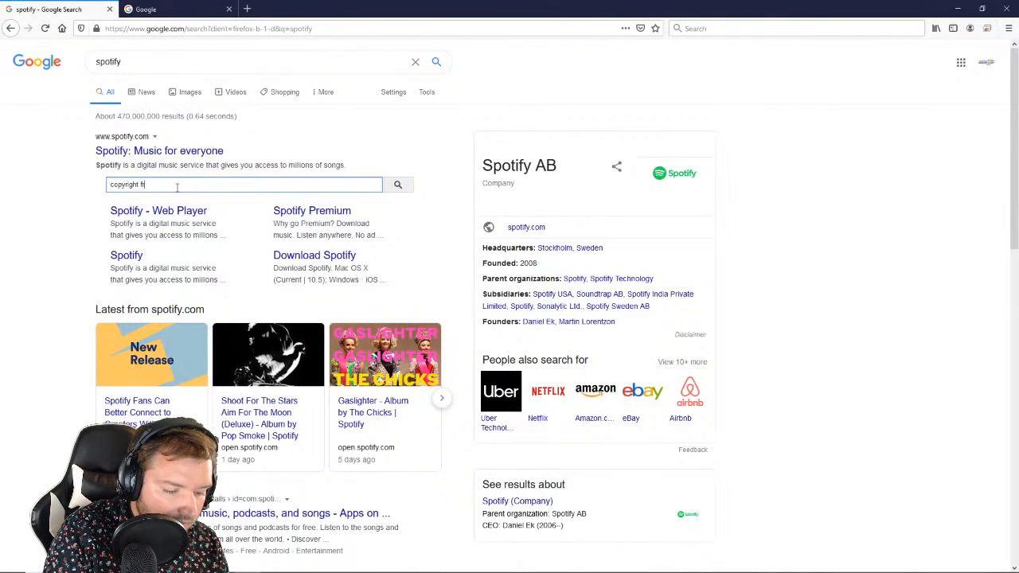
Step: Search Spotify's site for "copyright free music" and proceed to log in to play the Copyright Free Music playlist by Spinnin' Records
key(Return)
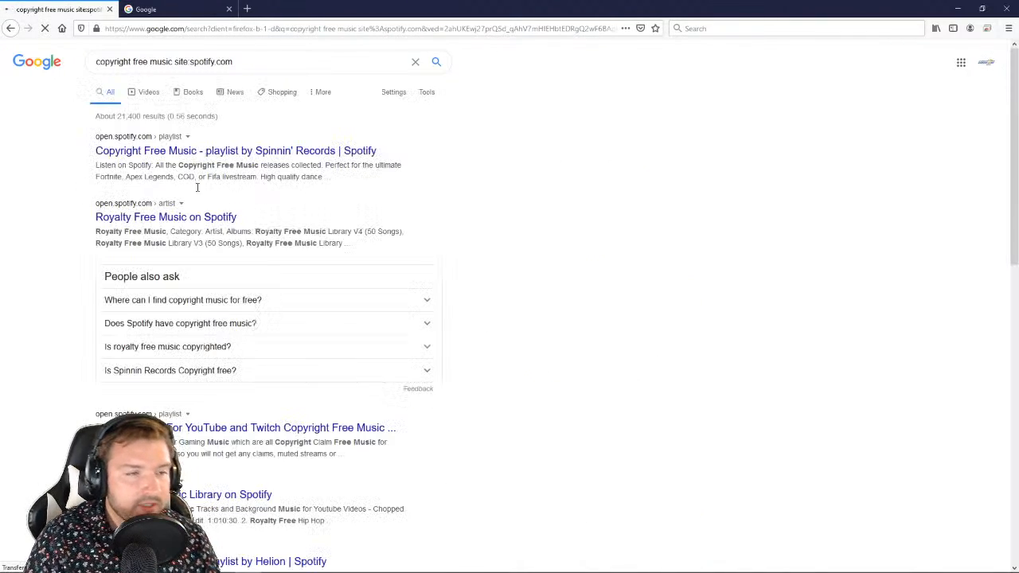
click(242, 151)
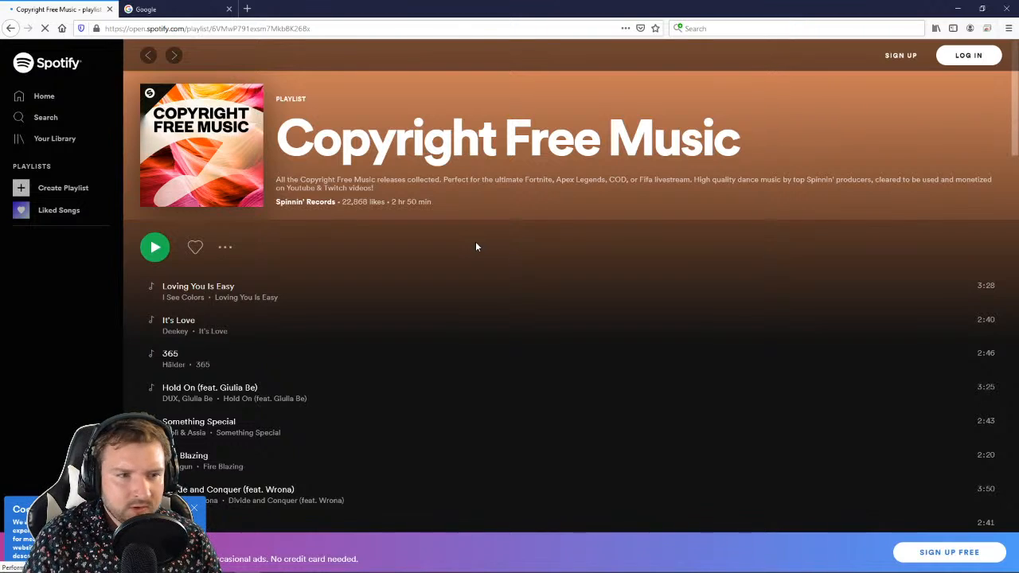
click(157, 247)
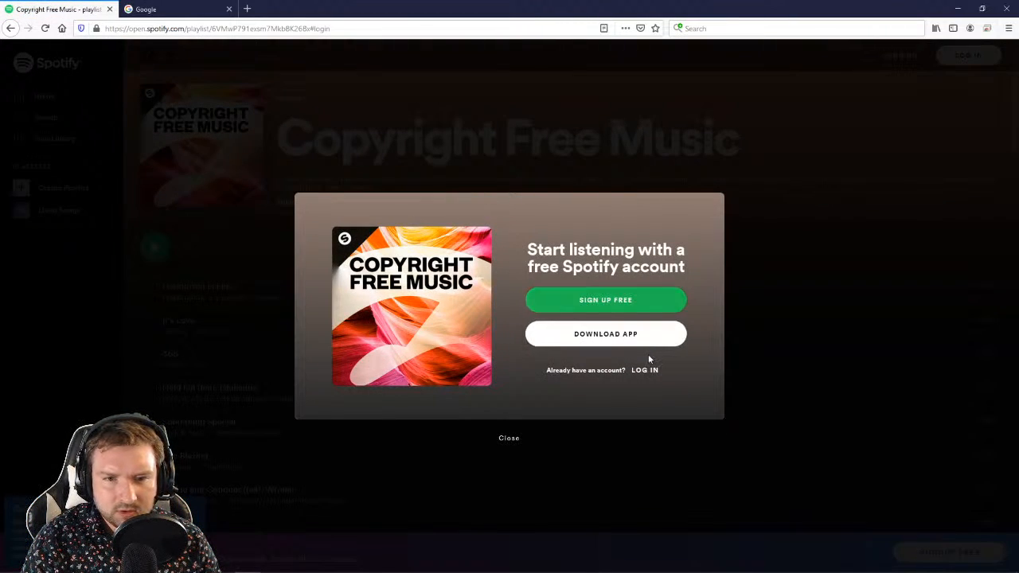
click(646, 371)
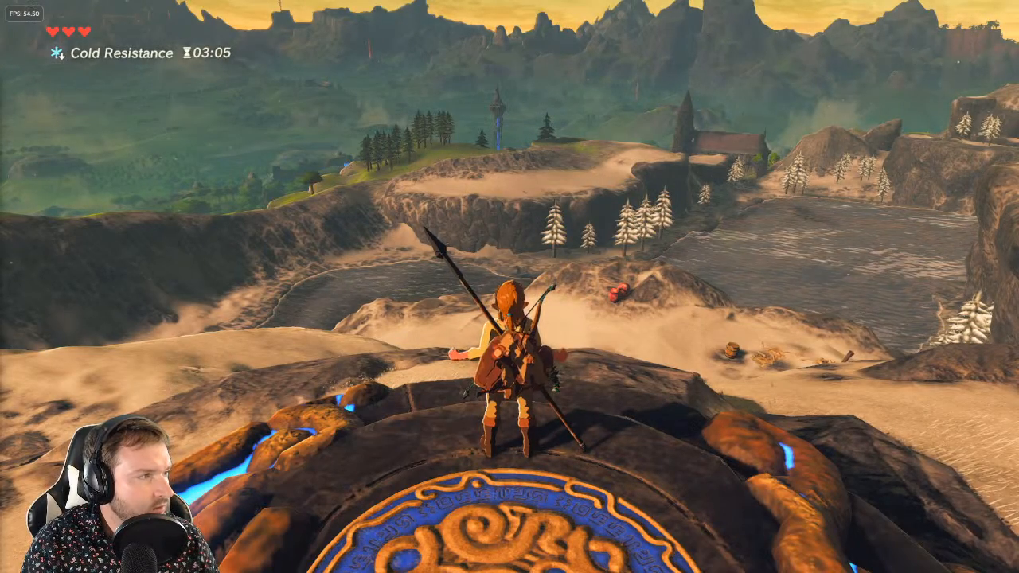
Step: Bring the Firefox window onto the main screen and search YouTube for "study music"
key(alt+Tab)
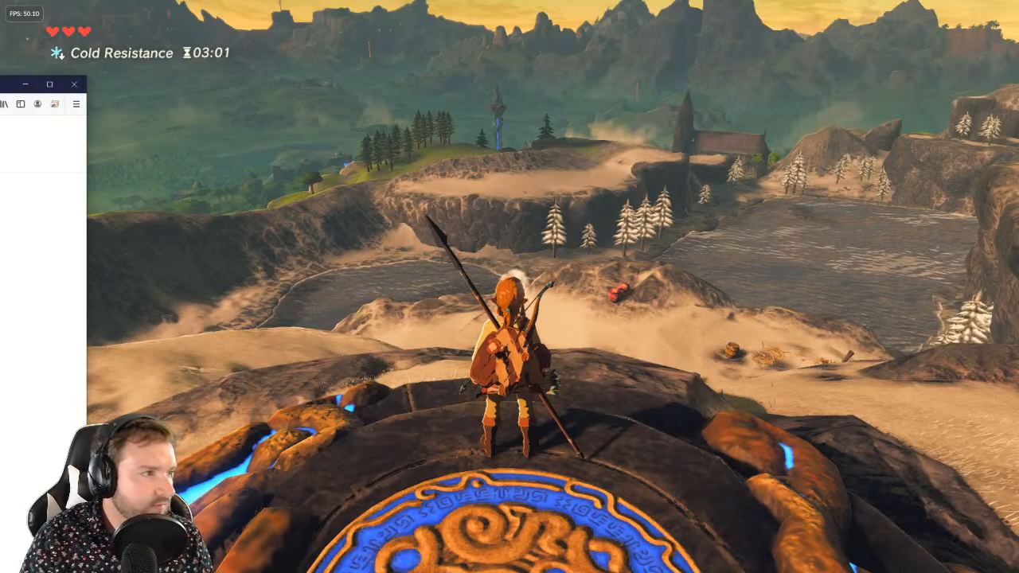
drag(0, 83, 495, 134)
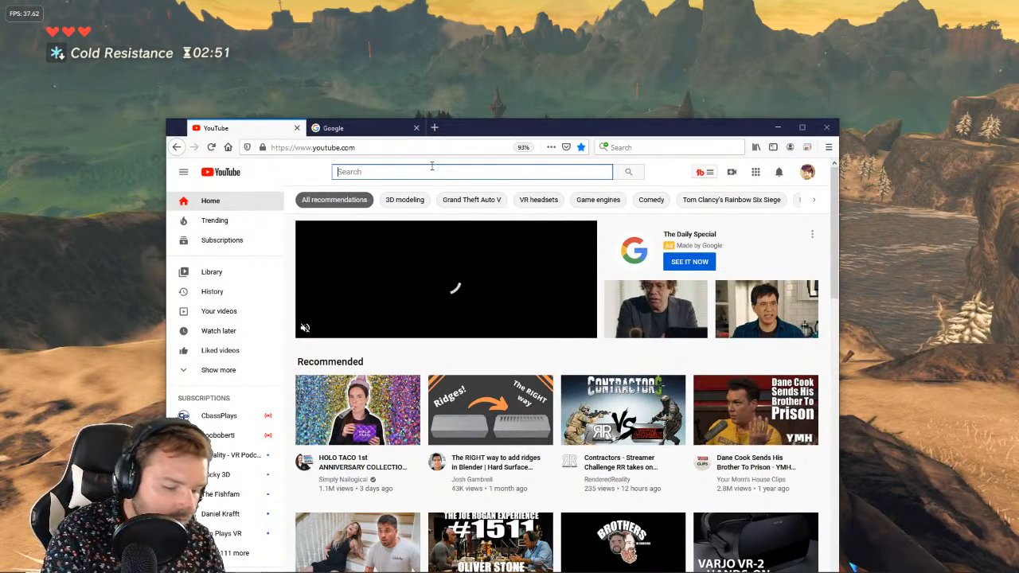
text(l)
key(BackSpace)
key(BackSpace)
key(BackSpace)
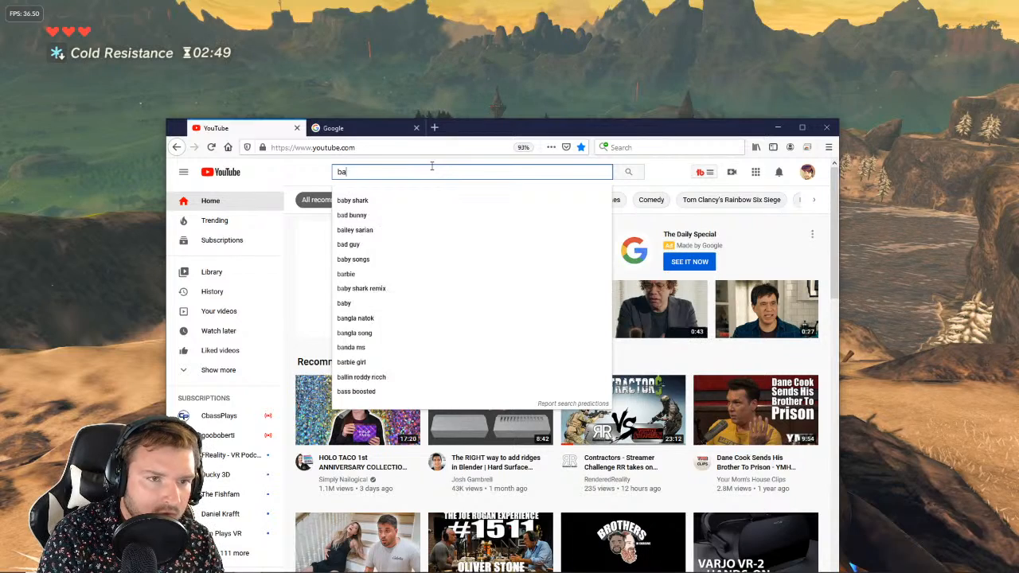
text(study music)
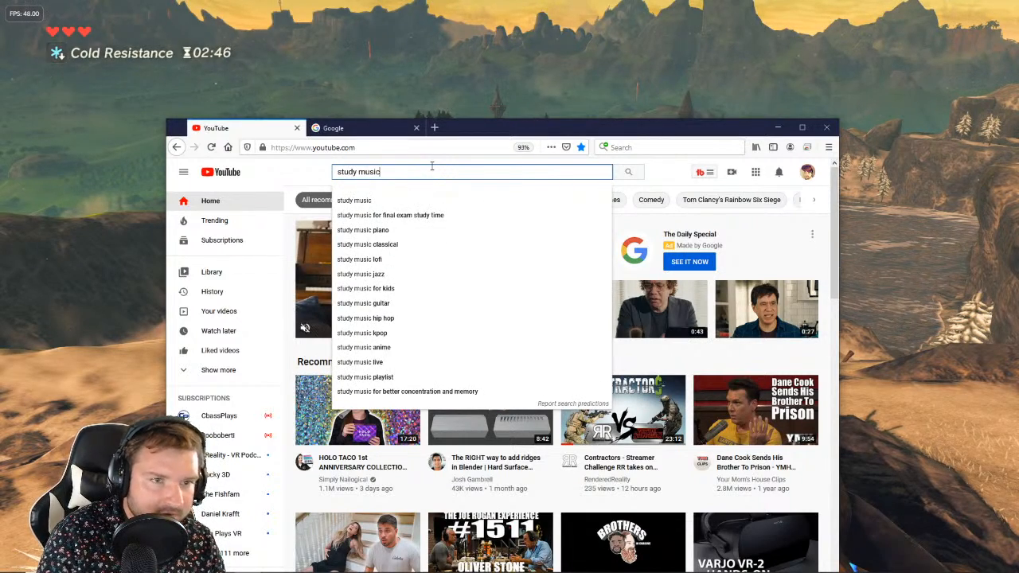
key(Down)
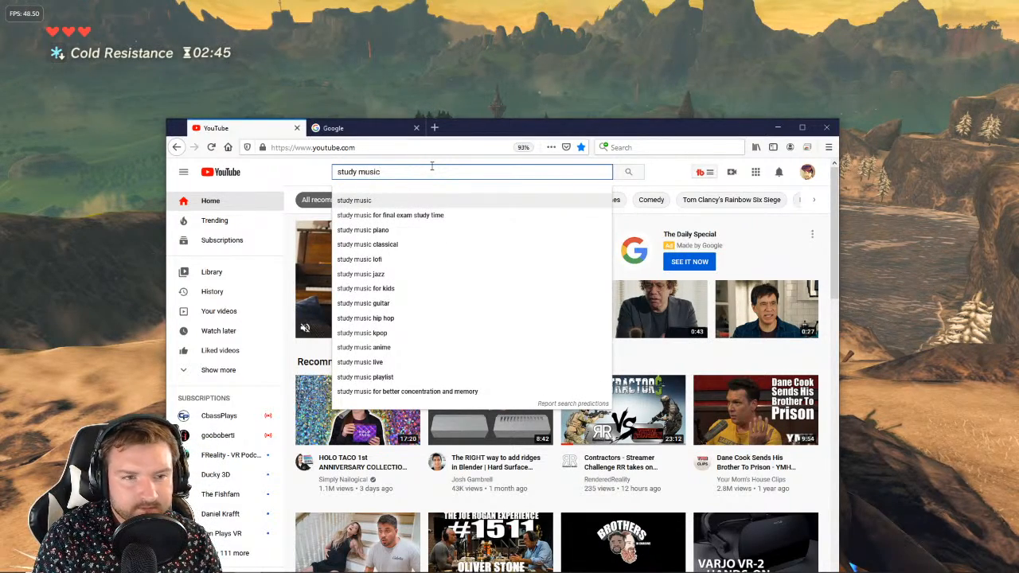
key(Return)
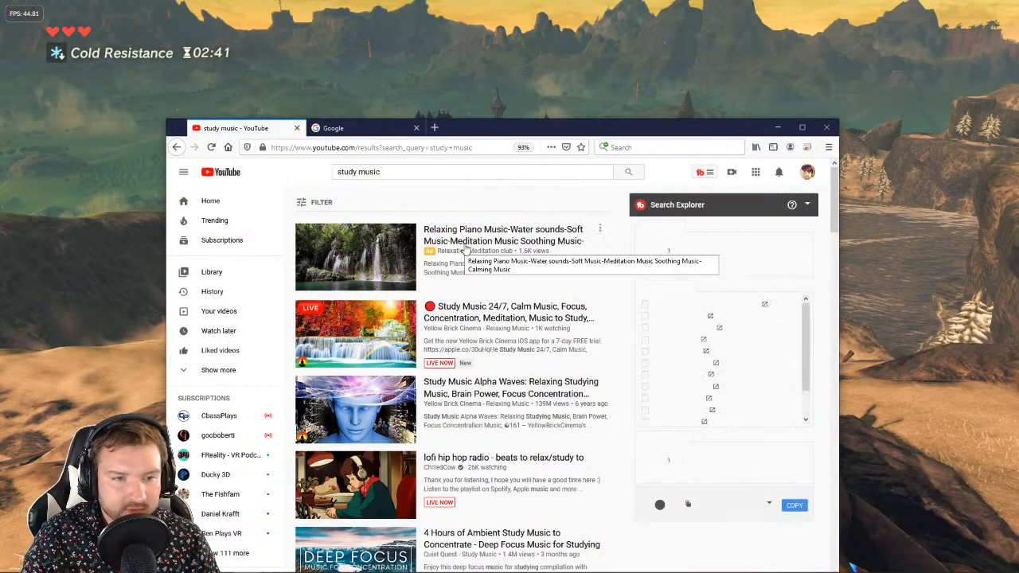
Step: Play the "Classical Piano Music by Mozart" video from the results and move the browser off the main screen
scroll(485, 323, down, 3)
scroll(510, 367, down, 5)
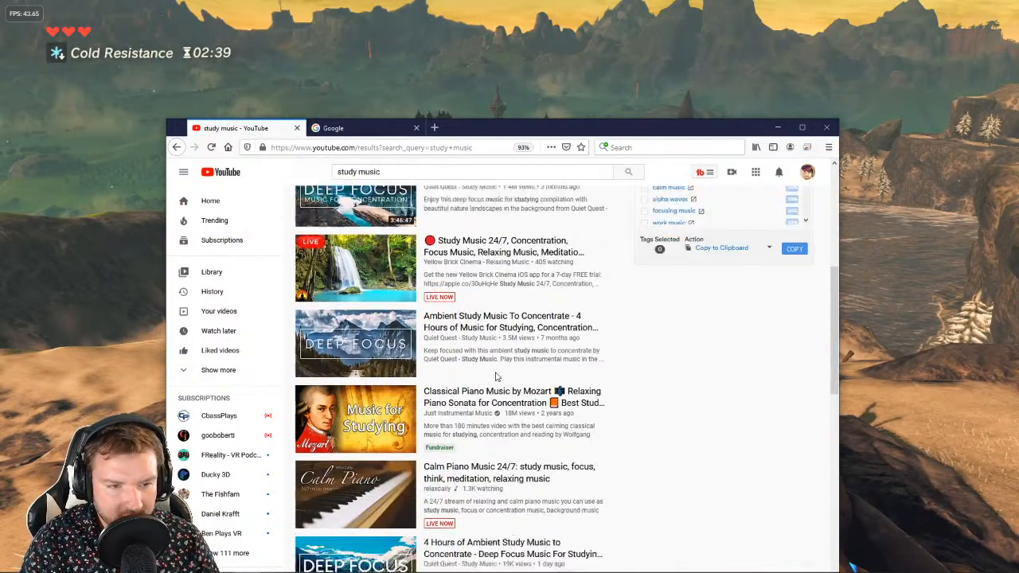
click(492, 306)
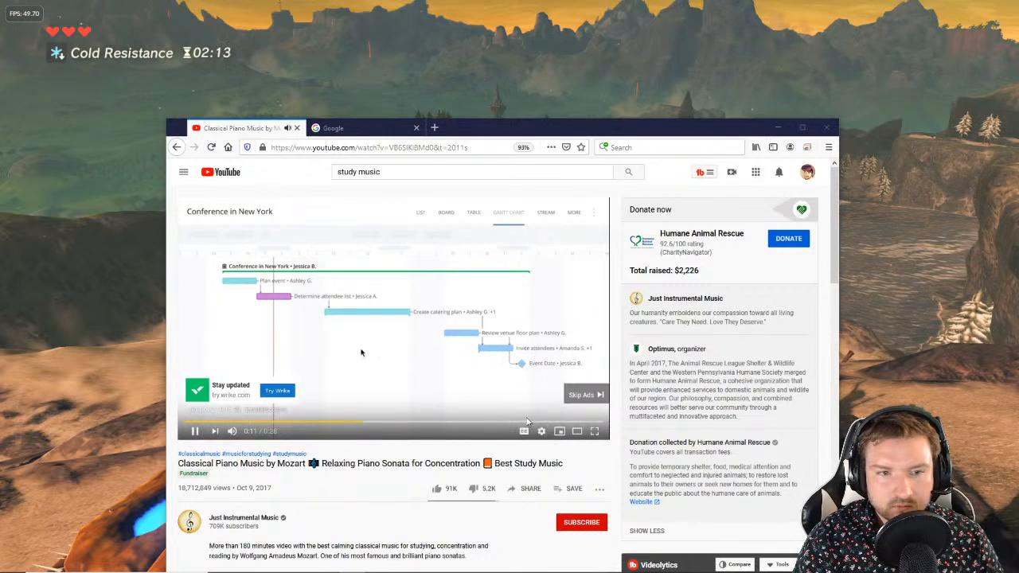
mouse_move(232, 432)
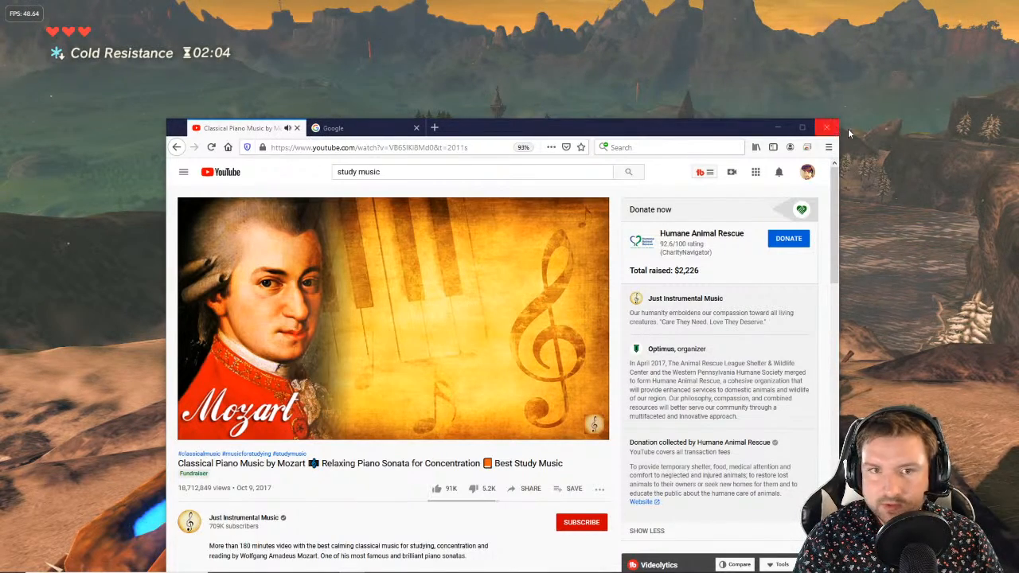
drag(682, 133, 0, 94)
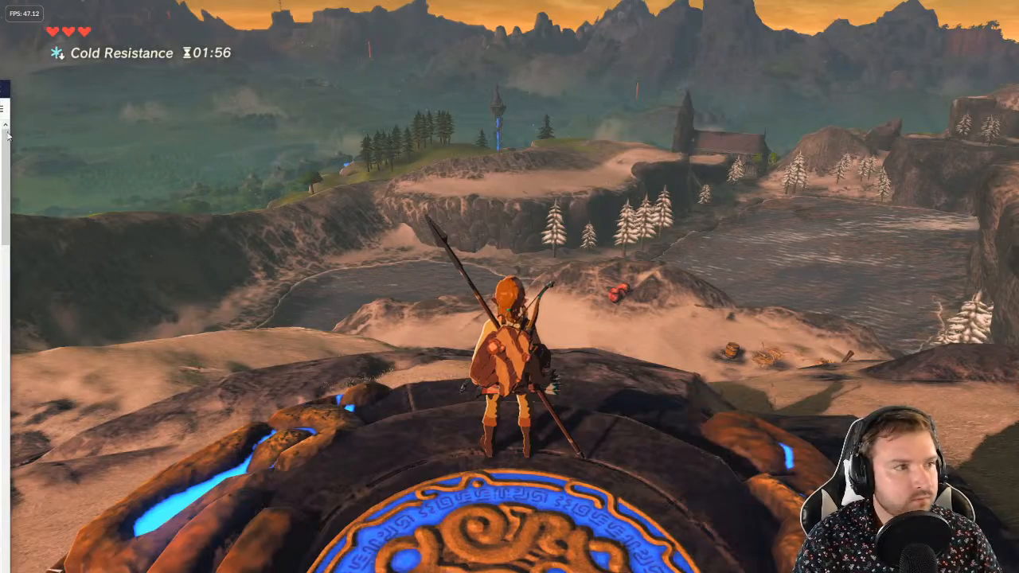
drag(2, 89, 0, 89)
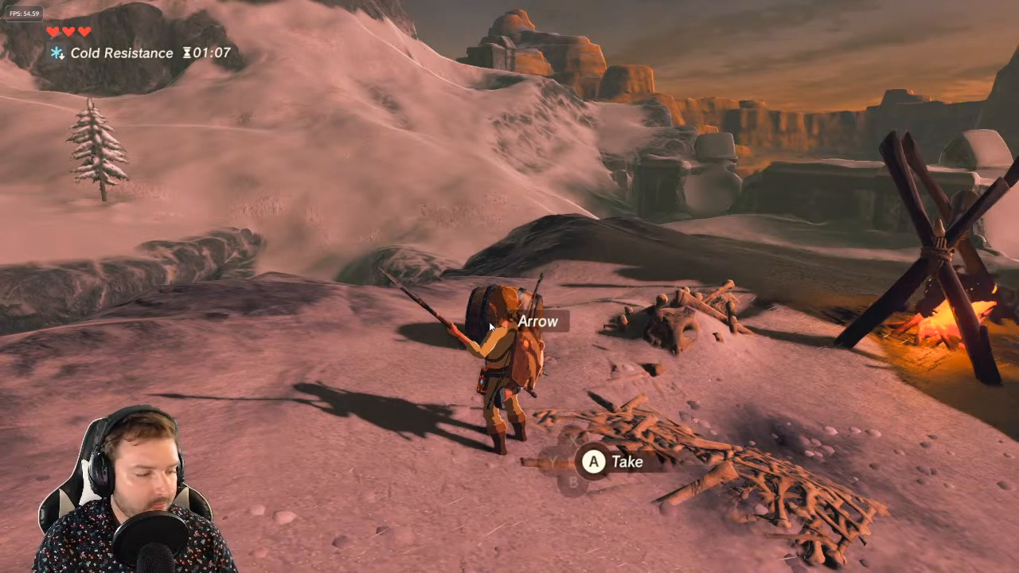
Step: Close the Wii U emulator running the game
key(super)
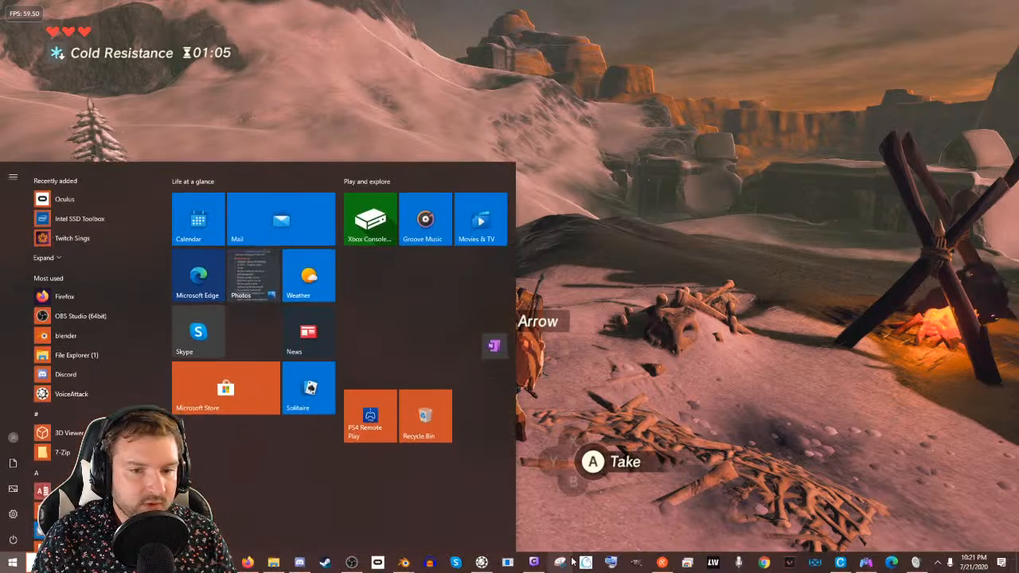
right_click(840, 563)
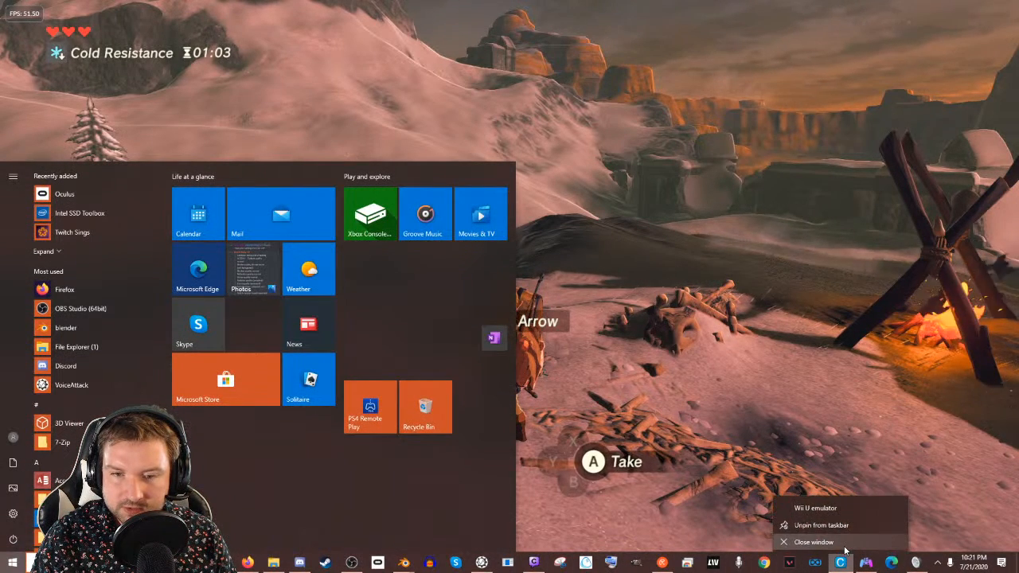
click(828, 546)
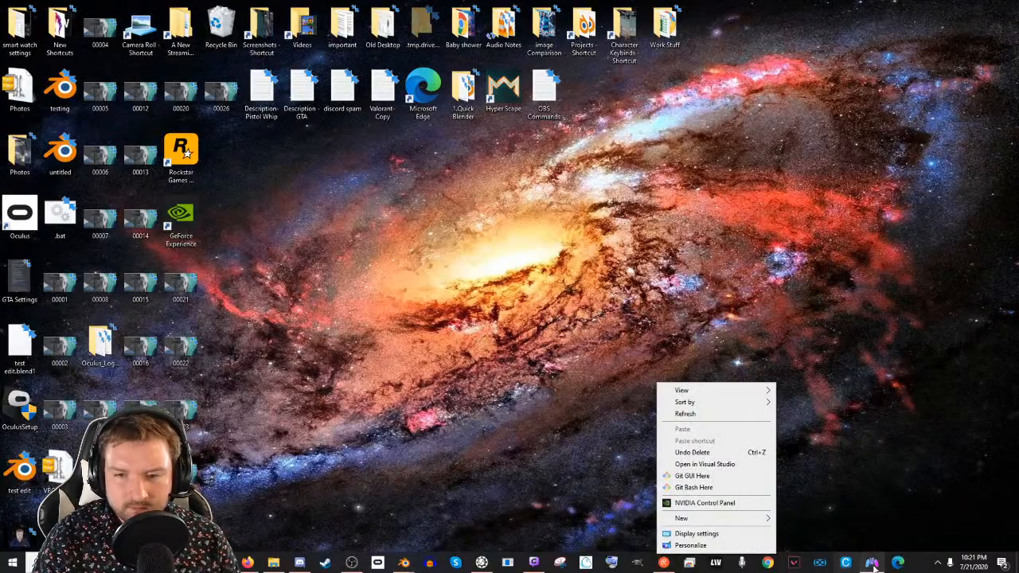
Step: Close the Blender Render window and switch to the Final Sheikah Slate project in Blender
click(409, 562)
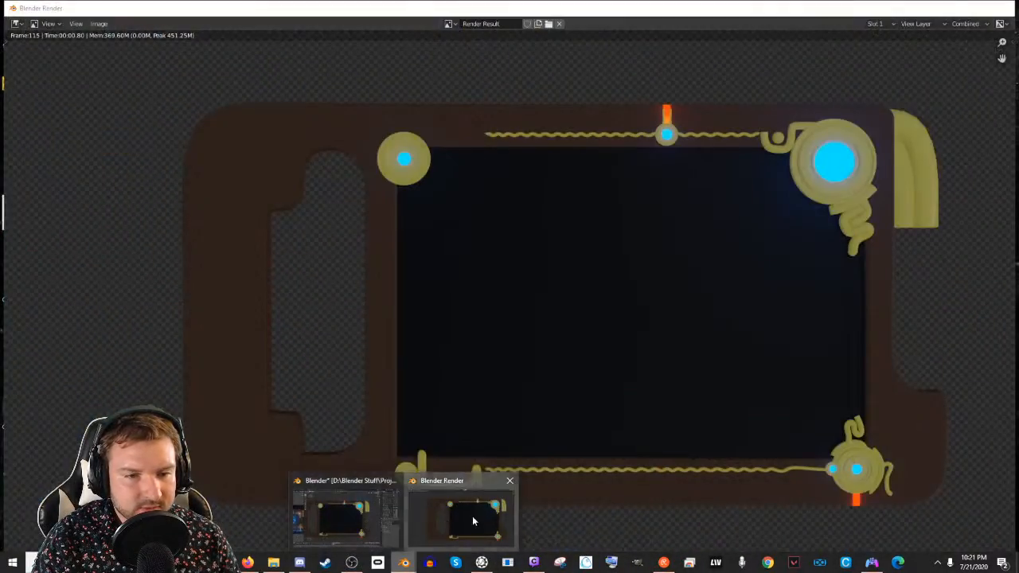
click(472, 515)
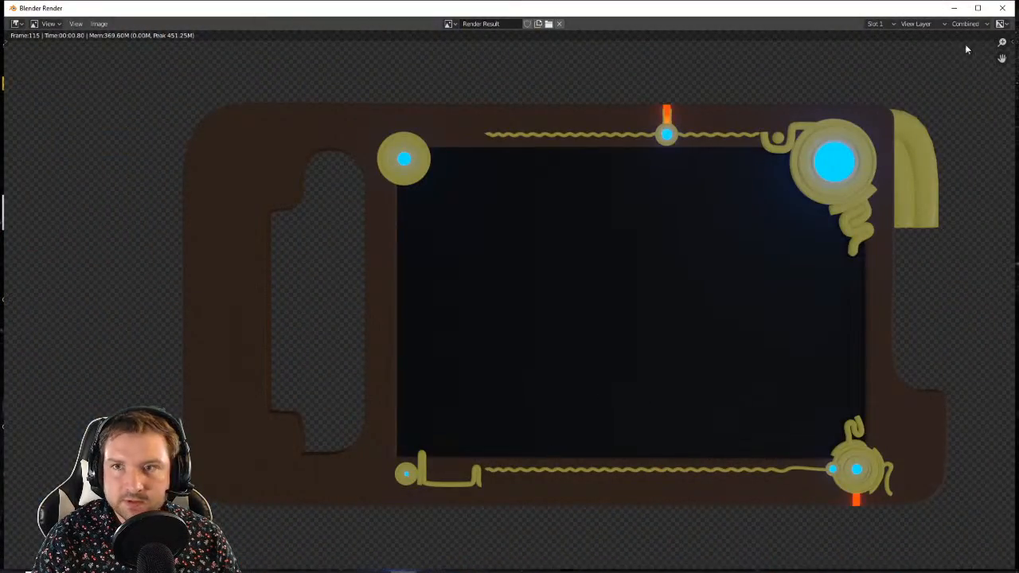
click(1002, 8)
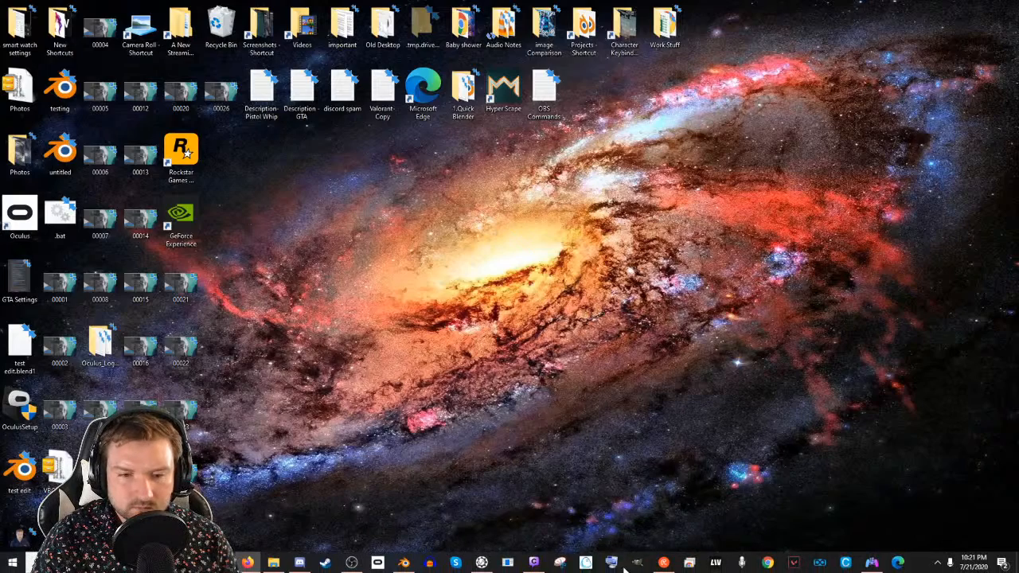
click(404, 563)
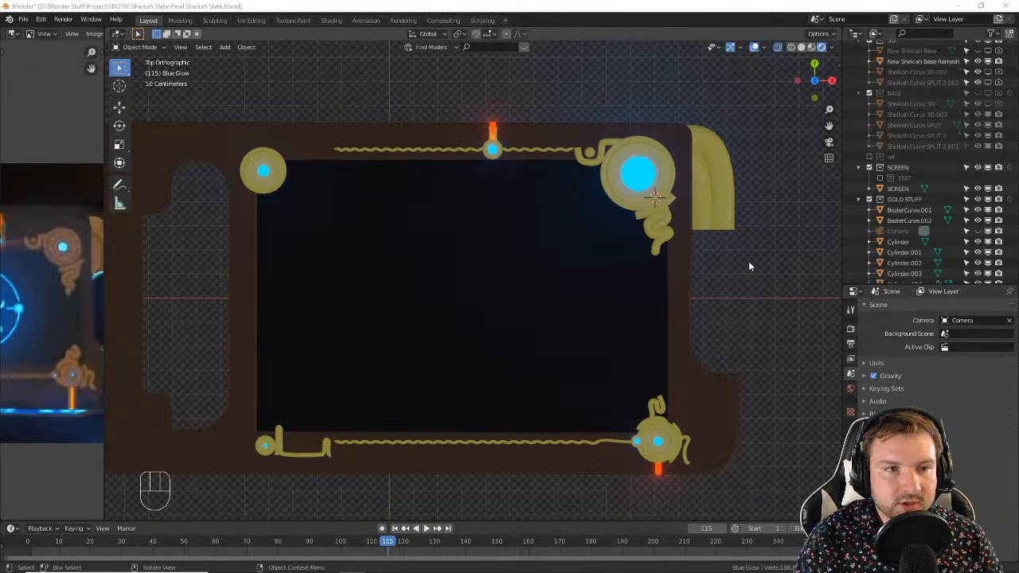
Step: Examine the corner ornaments in the Capture.JPG reference beside the slate model, resizing the image editor for the comparison
drag(105, 215, 450, 223)
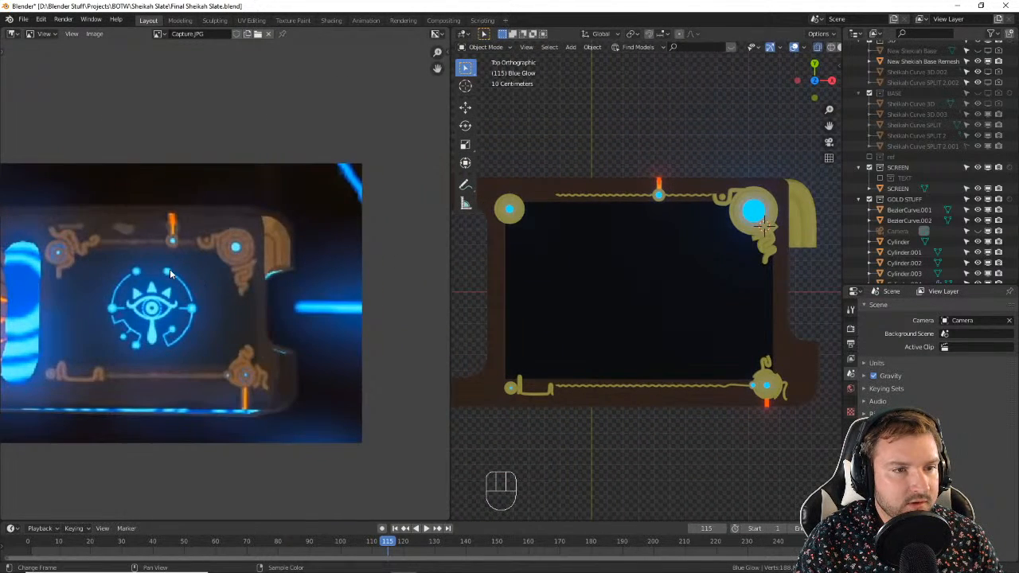
middle_drag(171, 274, 302, 273)
middle_drag(154, 269, 286, 289)
scroll(227, 277, up, 5)
middle_drag(422, 272, 169, 289)
drag(450, 239, 291, 246)
scroll(215, 273, down, 1)
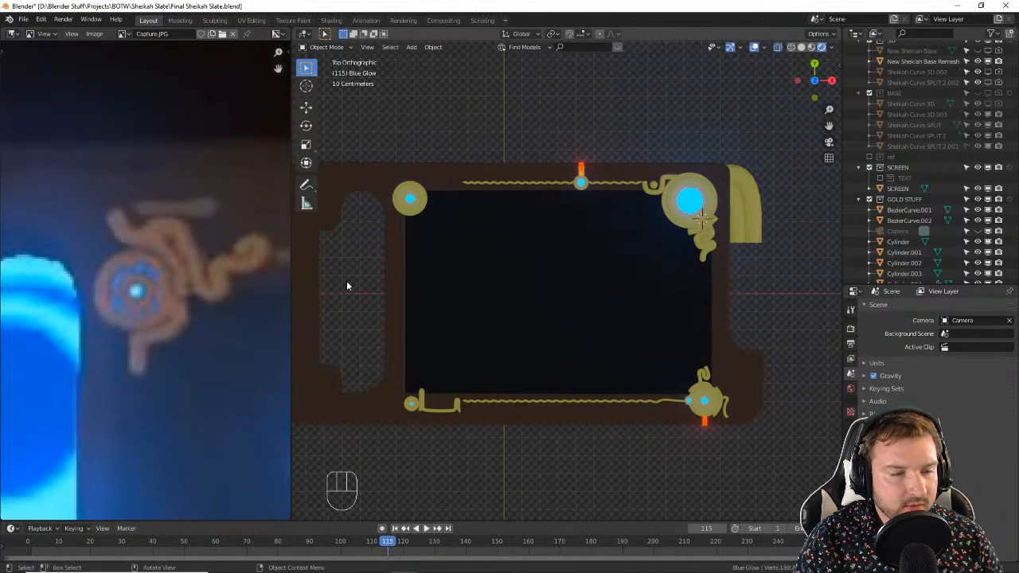
scroll(301, 344, down, 1)
scroll(214, 366, down, 4)
scroll(216, 362, up, 4)
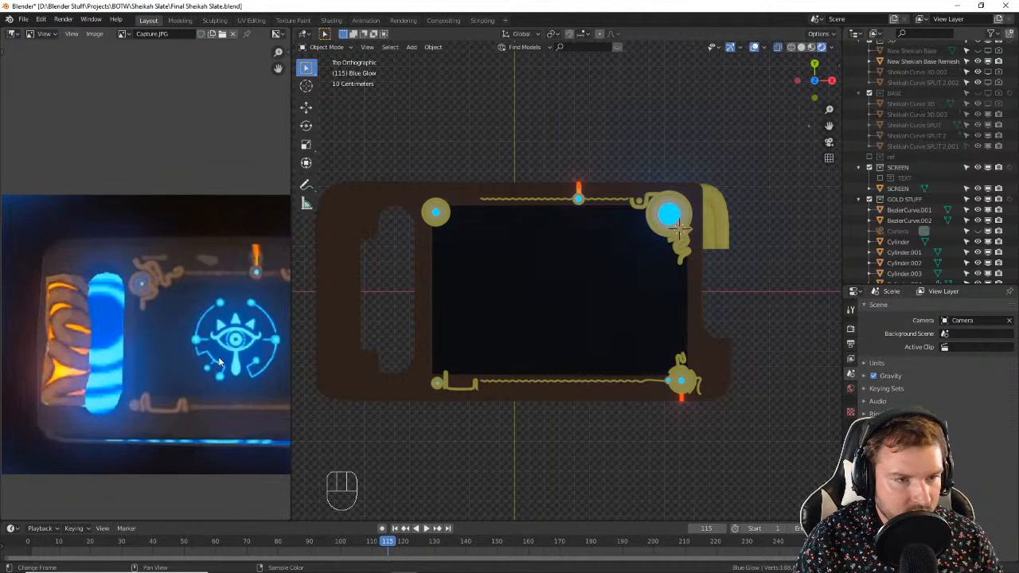
scroll(223, 340, down, 4)
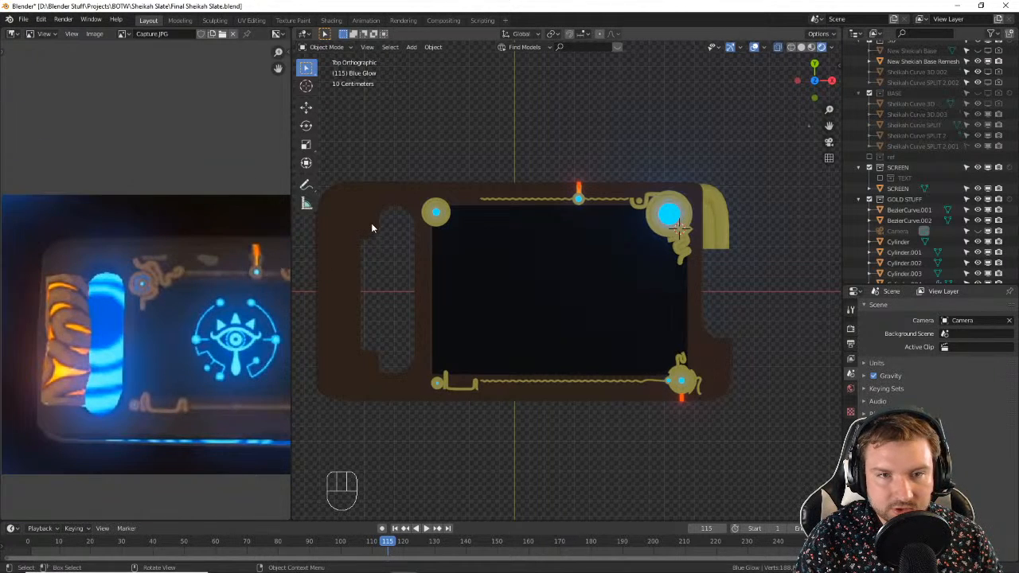
scroll(272, 292, up, 1)
middle_drag(272, 292, 174, 321)
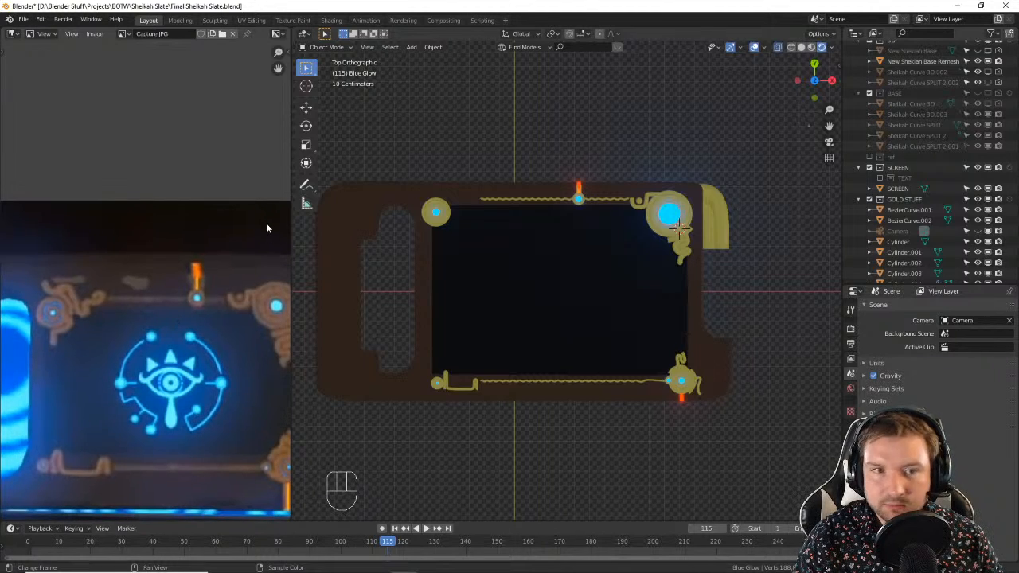
drag(291, 190, 62, 191)
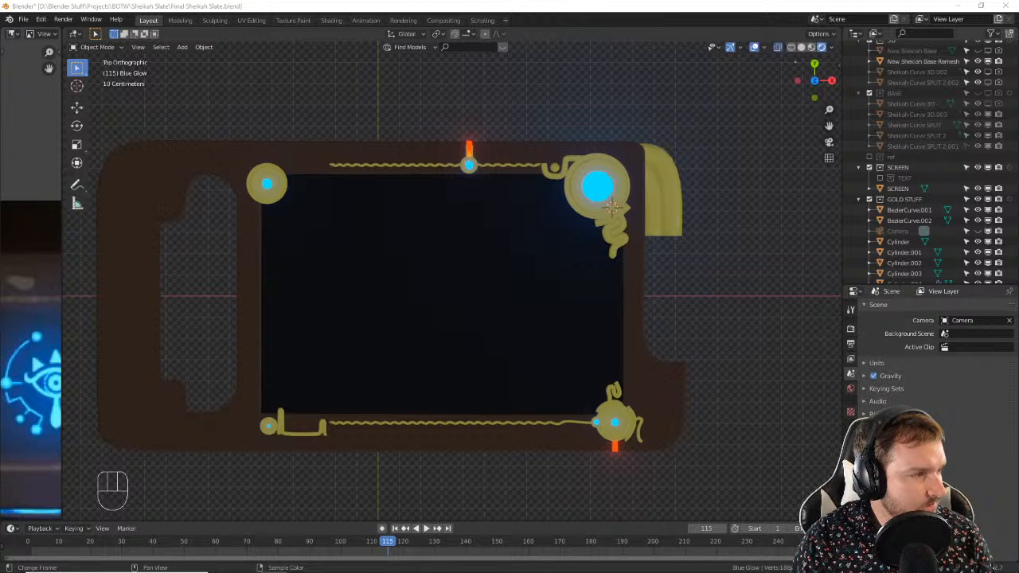
Step: Bring the file explorer onto the main screen and open the Capture image from the Sheikah Slate project's ref folder
drag(0, 151, 354, 131)
click(305, 158)
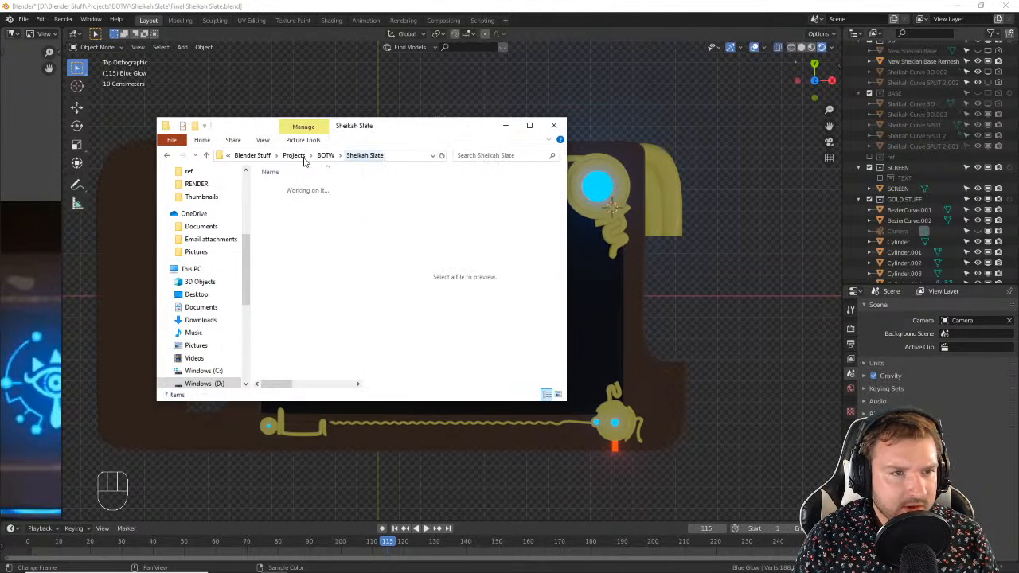
double_click(315, 206)
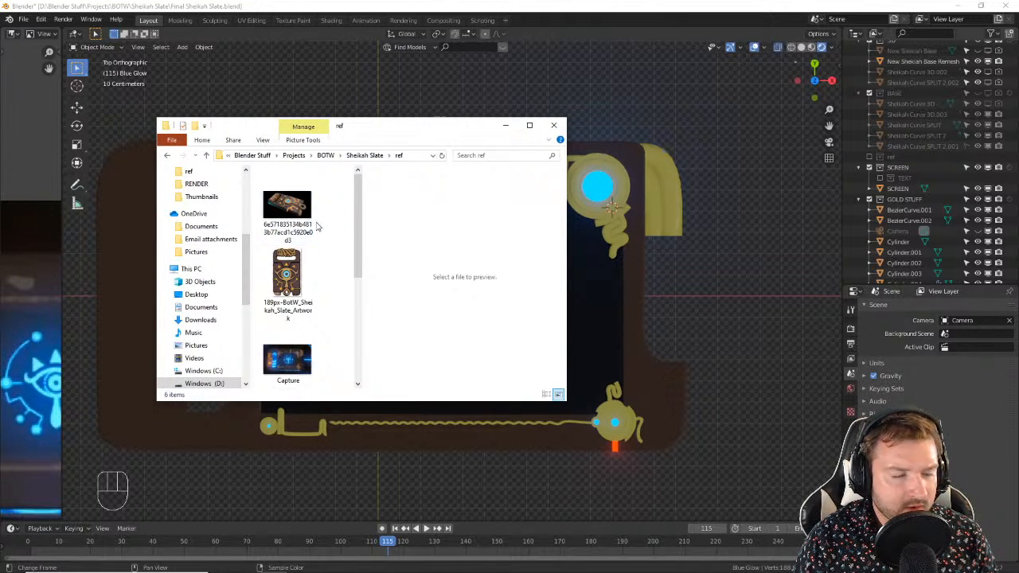
scroll(321, 284, down, 3)
scroll(321, 287, up, 2)
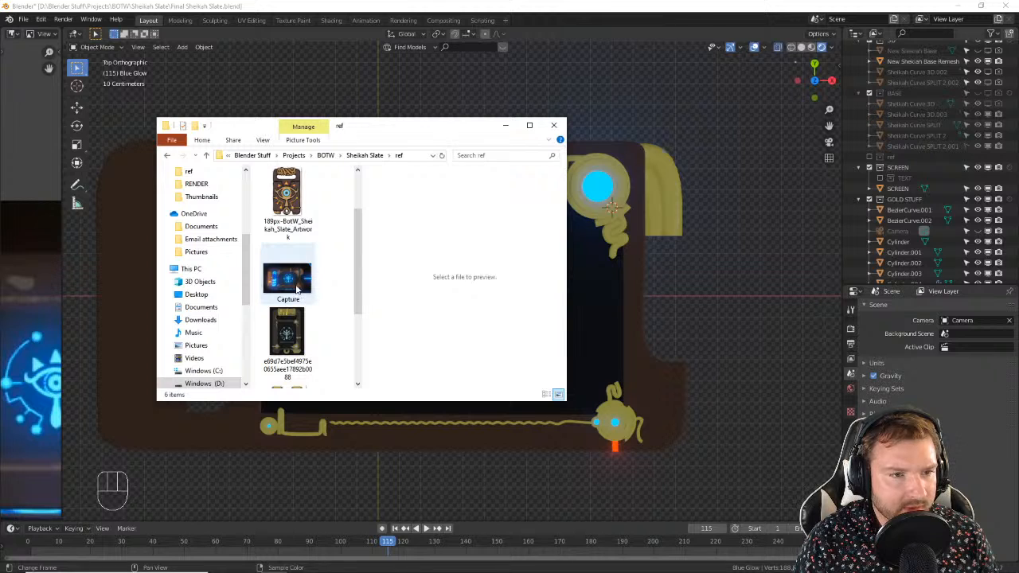
double_click(298, 288)
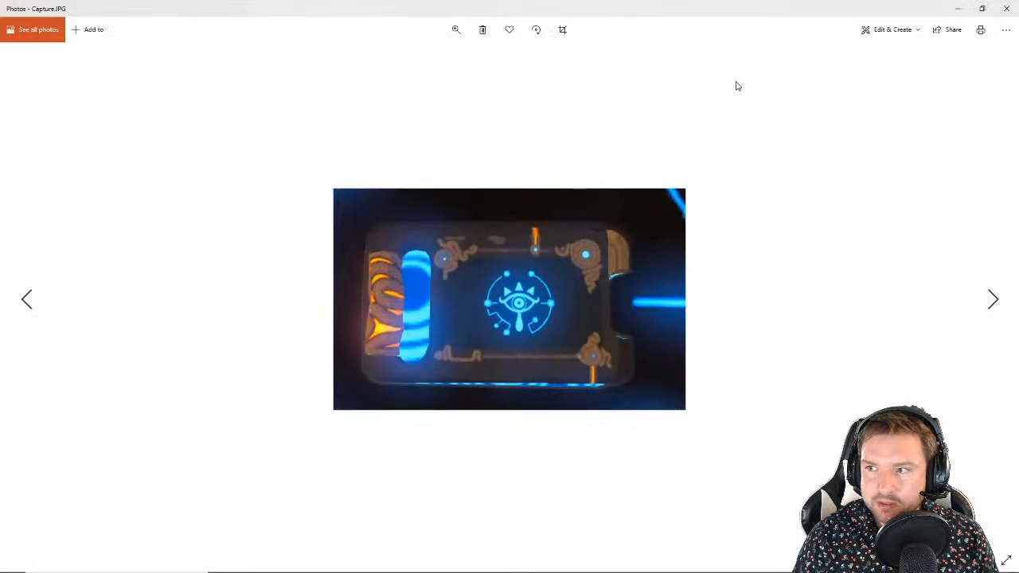
Step: Move the enlarged Capture photo off the main screen and close the ref folder window
scroll(609, 277, up, 1)
scroll(602, 280, down, 1)
ctrl+scroll(598, 280, up, 4)
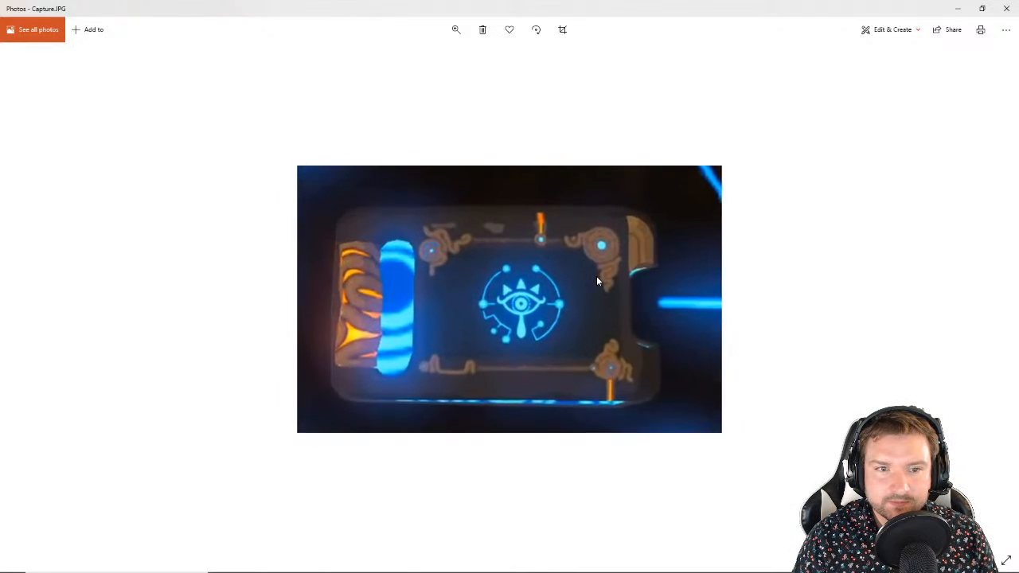
ctrl+scroll(596, 276, up, 1)
drag(748, 12, 0, 95)
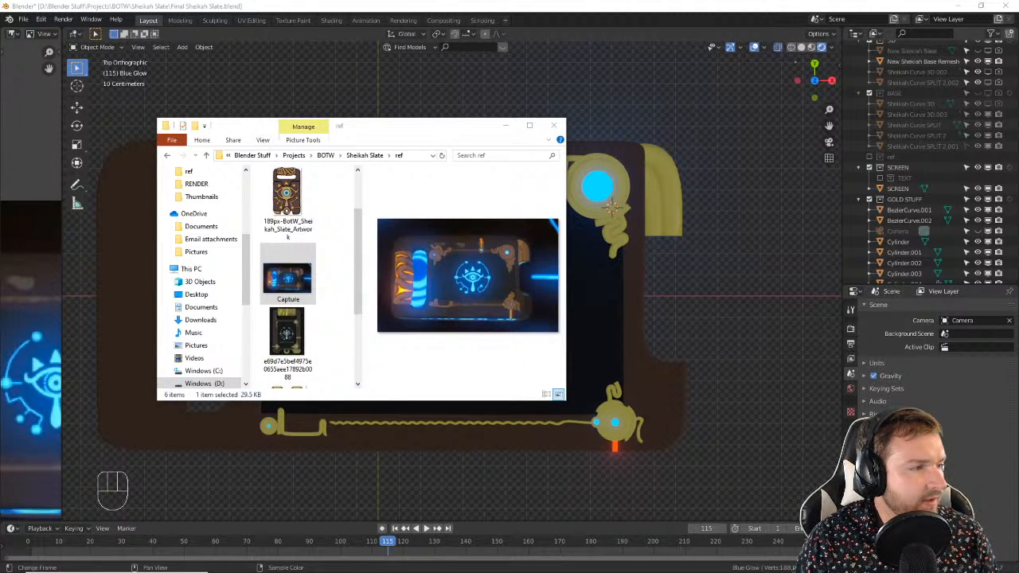
click(553, 127)
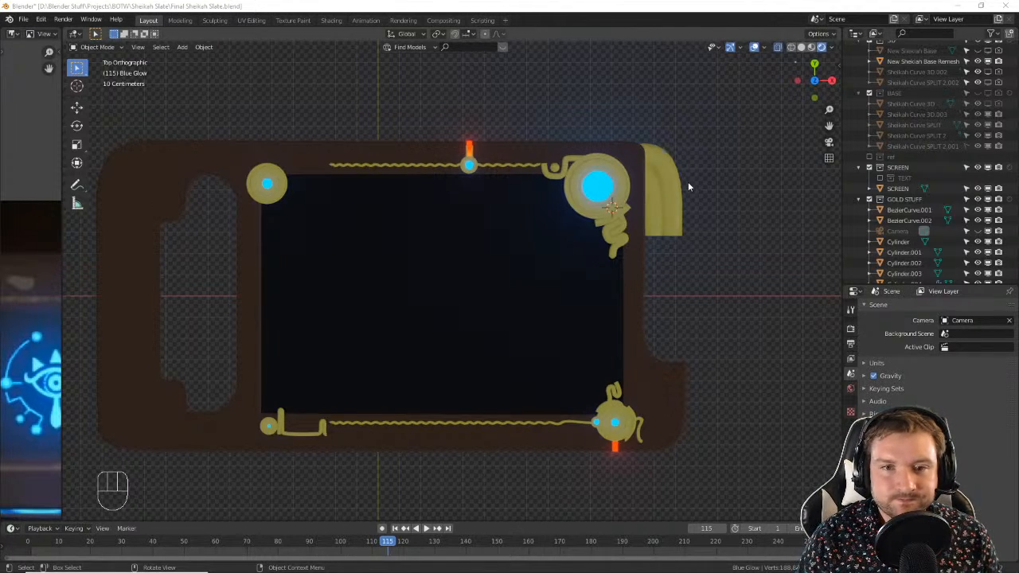
Step: Add a Bezier curve beside the gold disc at the slate's upper-left corner and scale it uniformly to about 0.177
scroll(477, 207, up, 2)
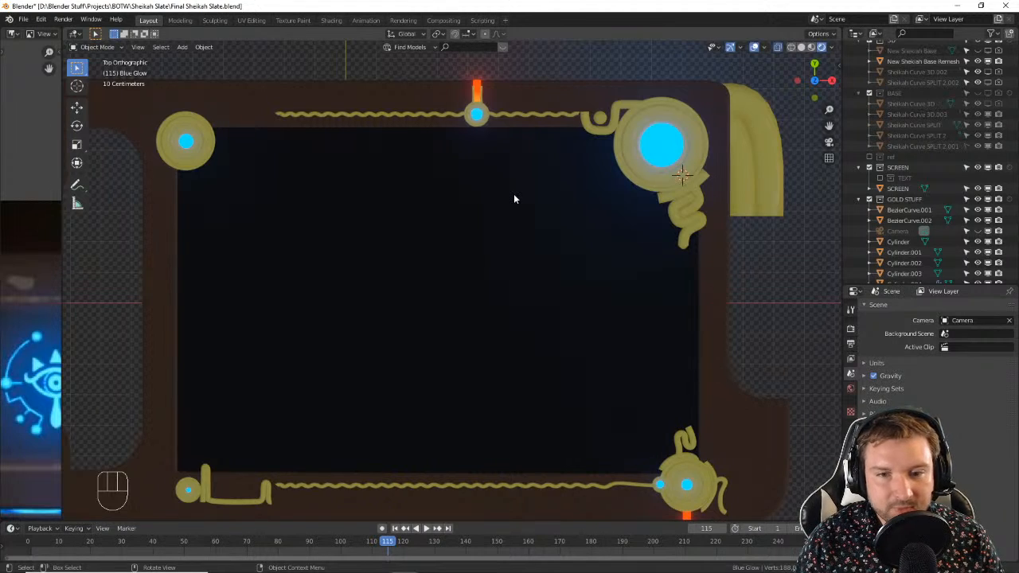
shift+middle_drag(289, 159, 289, 239)
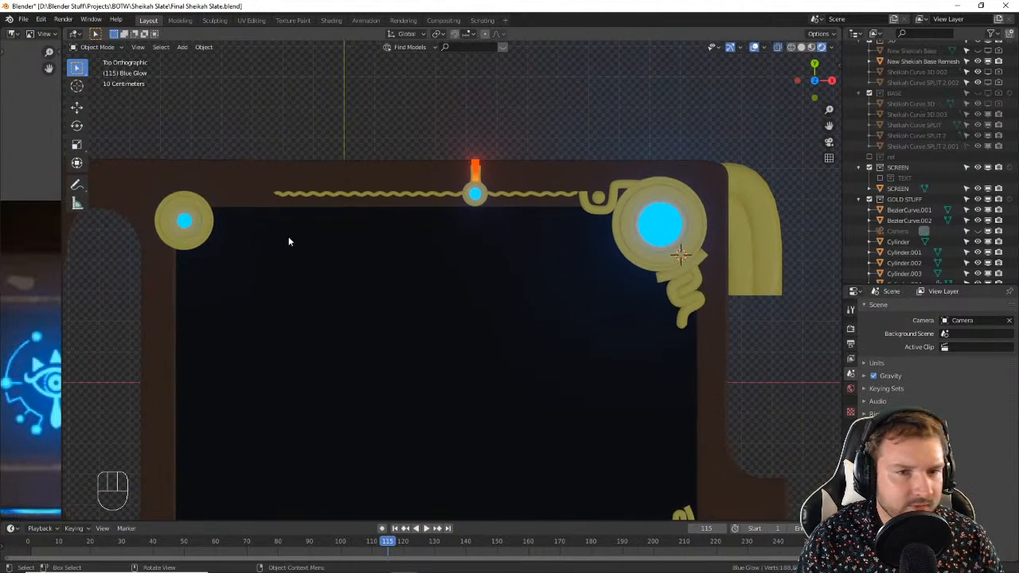
scroll(200, 211, up, 3)
shift+middle_drag(199, 212, 358, 233)
shift+right_click(243, 166)
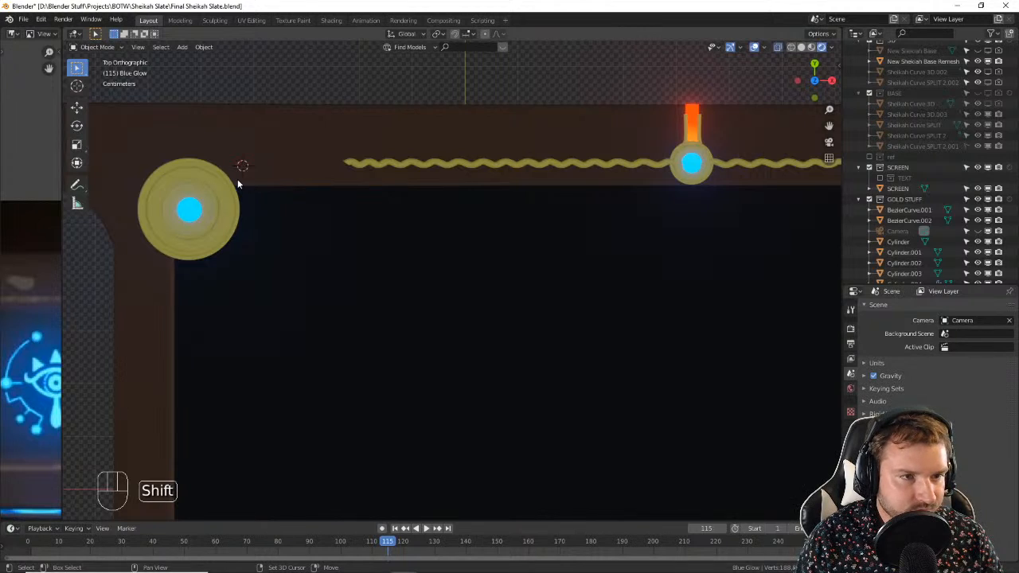
key(shift+a)
mouse_move(294, 177)
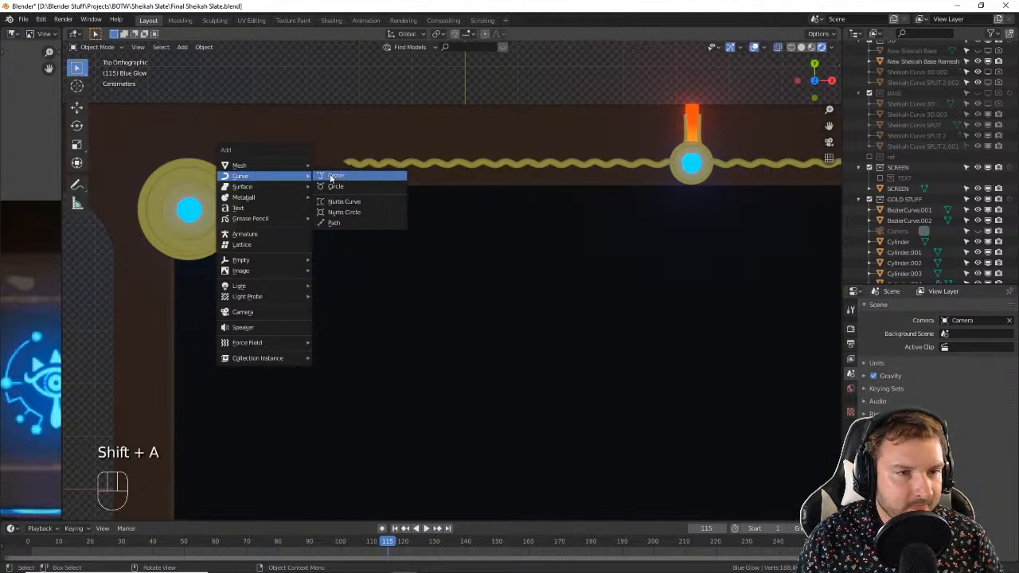
click(332, 176)
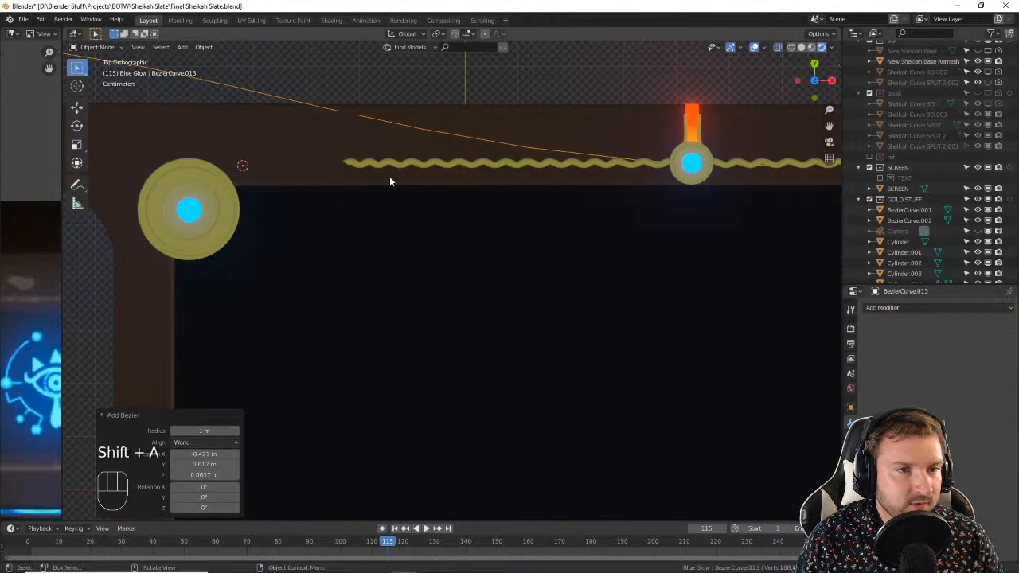
key(s)
click(254, 186)
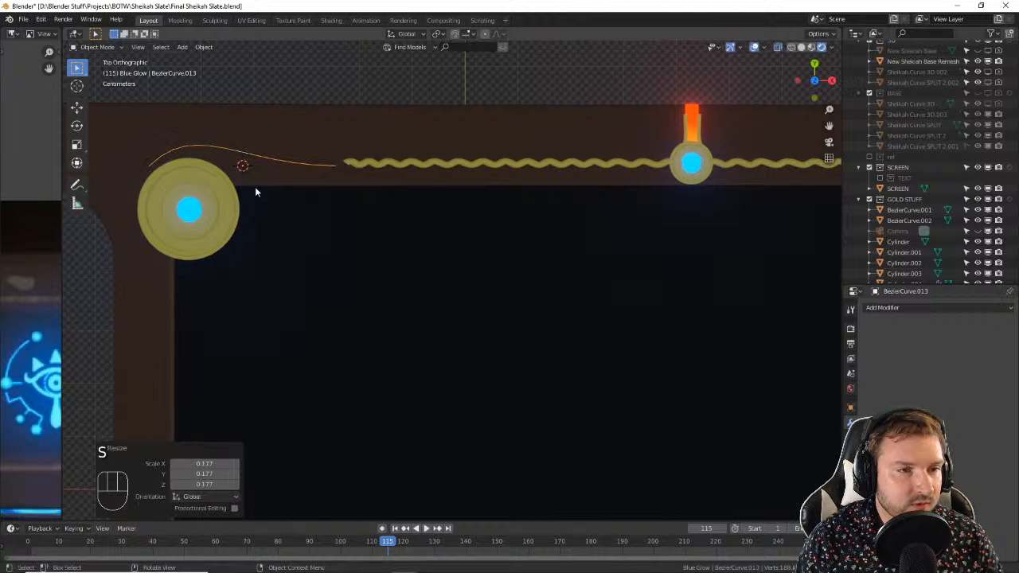
Step: Increase the new curve's bevel depth to turn it into a thick tube
click(850, 467)
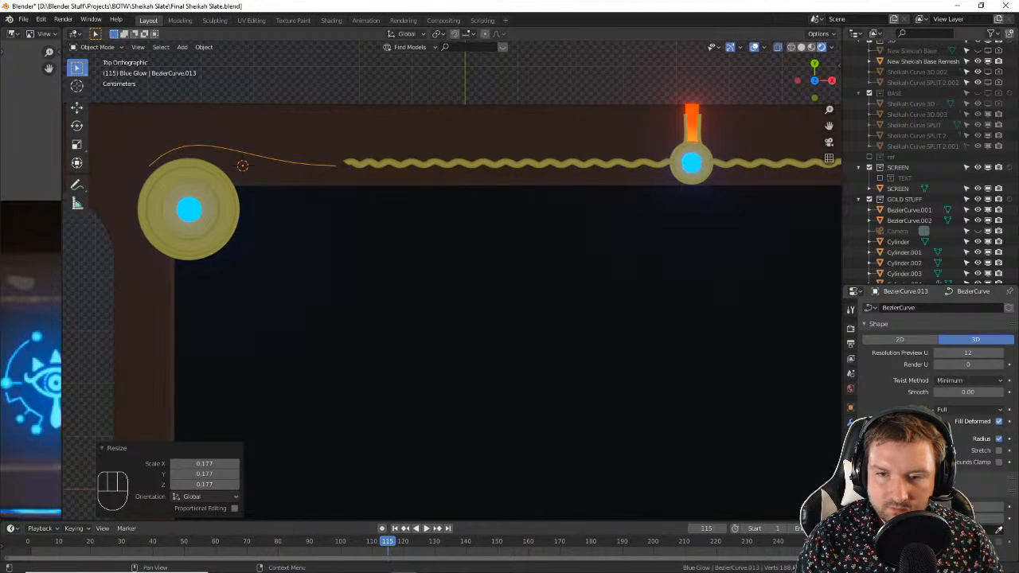
scroll(995, 486, down, 4)
click(1002, 488)
click(1002, 488)
click(1002, 487)
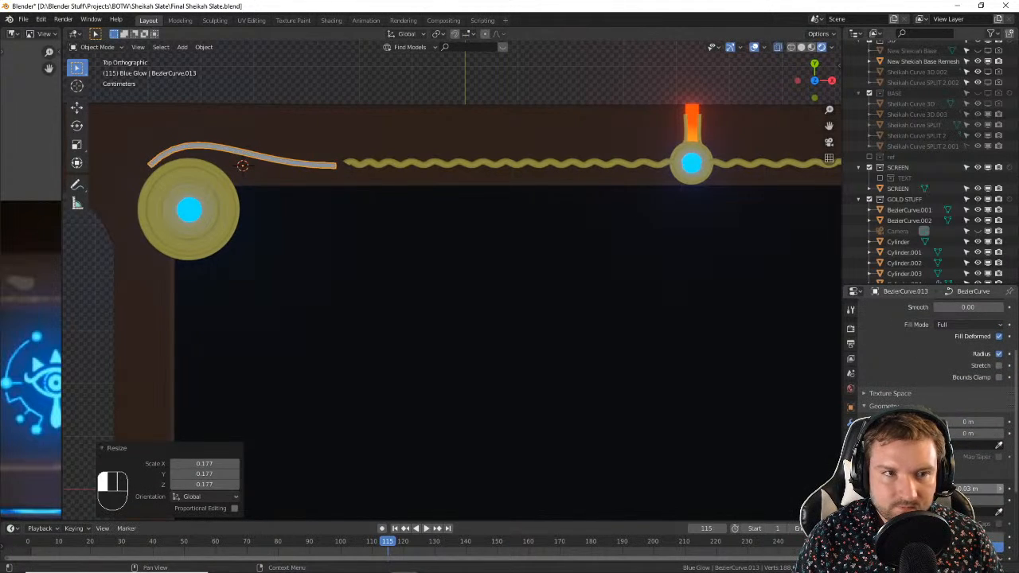
click(1002, 487)
click(1001, 487)
click(1002, 488)
click(1002, 488)
Step: Assign the existing GOLD material to the new curve
click(850, 483)
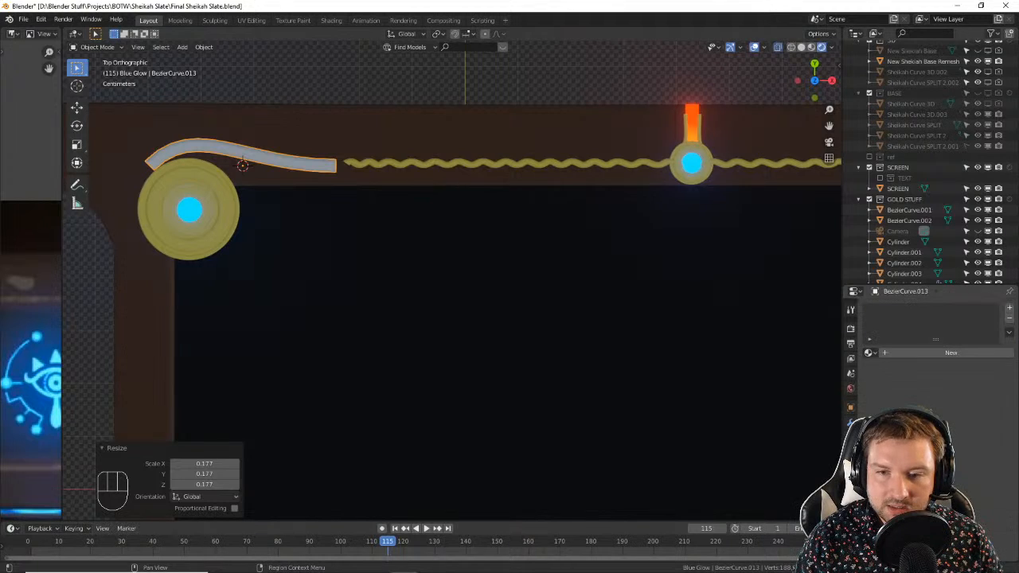
click(871, 353)
click(891, 389)
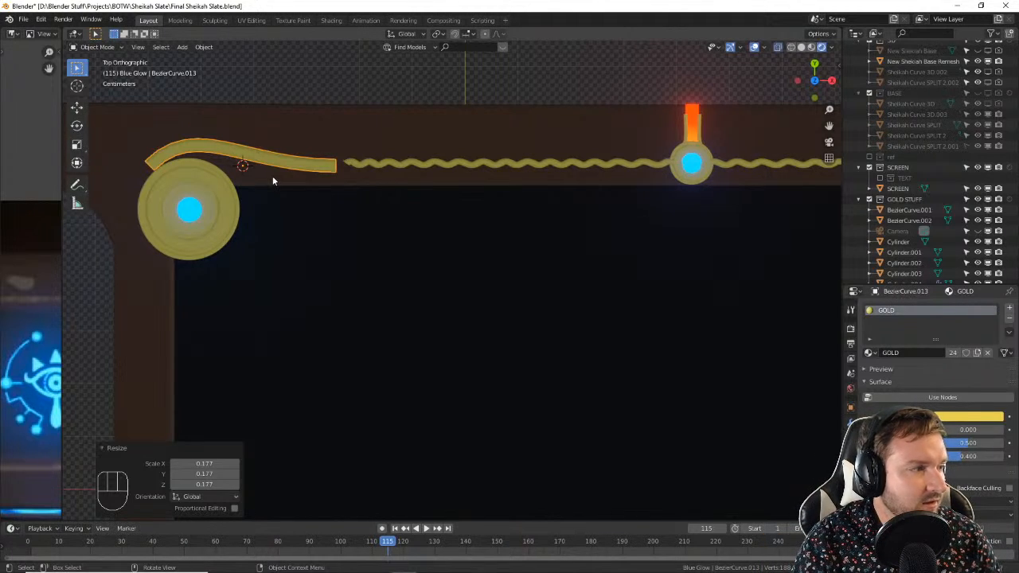
Step: Rotate the curve about -29° around Z and move it about -0.009 m in X and -0.053 m in Y against the disc
key(r)
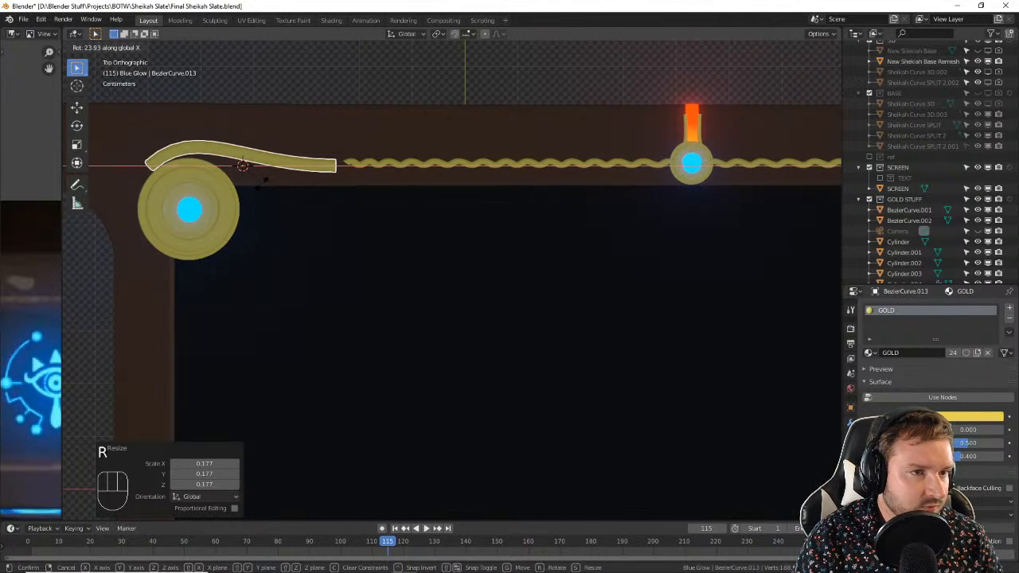
key(x)
key(z)
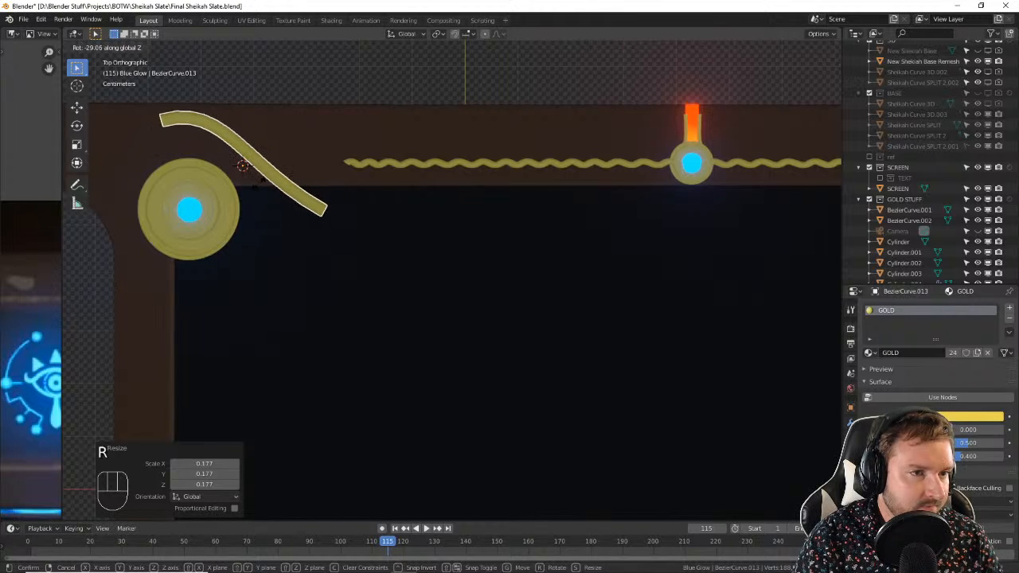
click(259, 183)
key(g)
key(x)
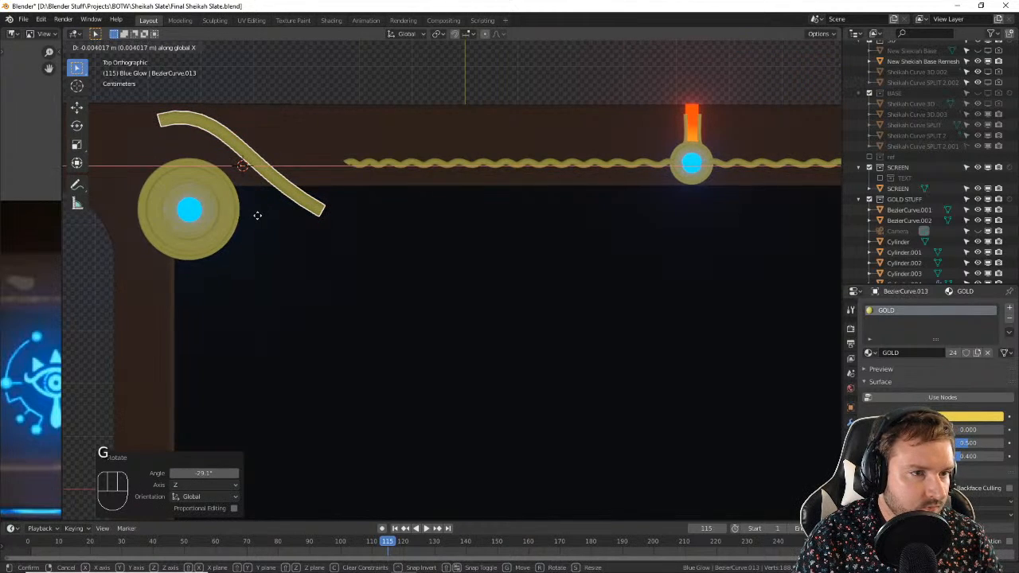
click(253, 216)
key(g)
key(y)
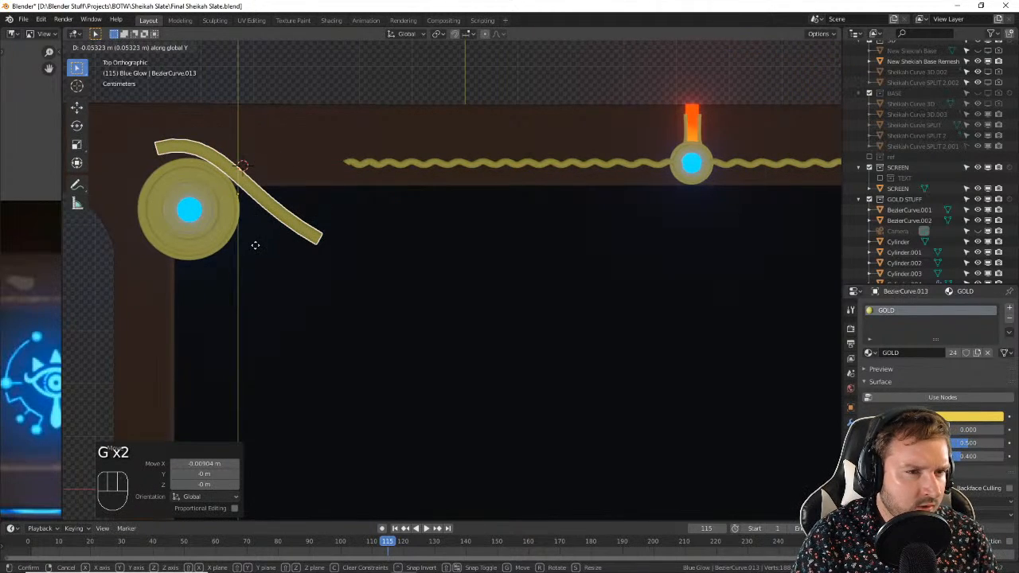
click(256, 246)
Step: Rotate the curve's lower-right end point about -66° around Z so the curve arches around the disc
key(Tab)
drag(445, 314, 276, 218)
key(r)
key(z)
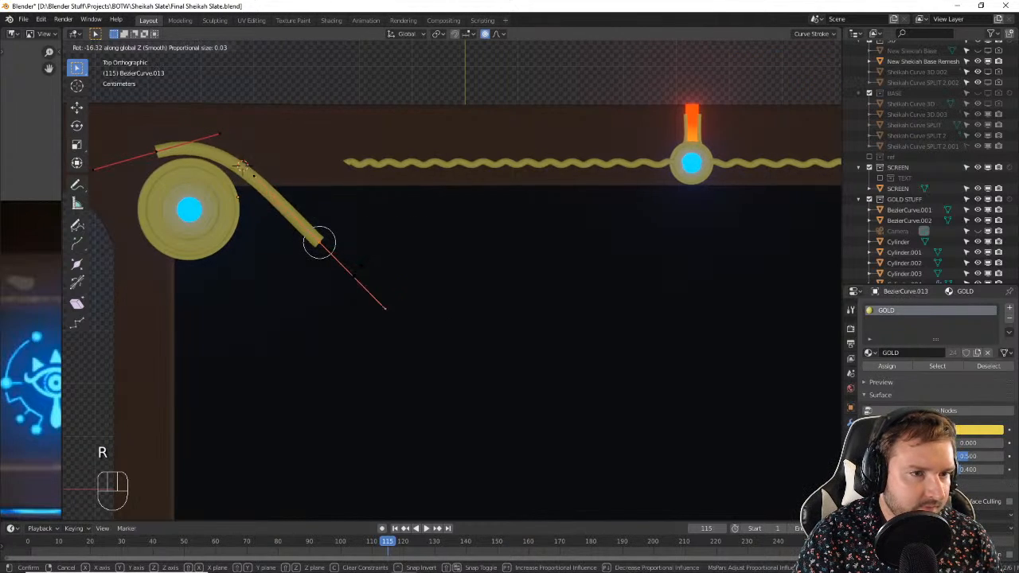
click(323, 282)
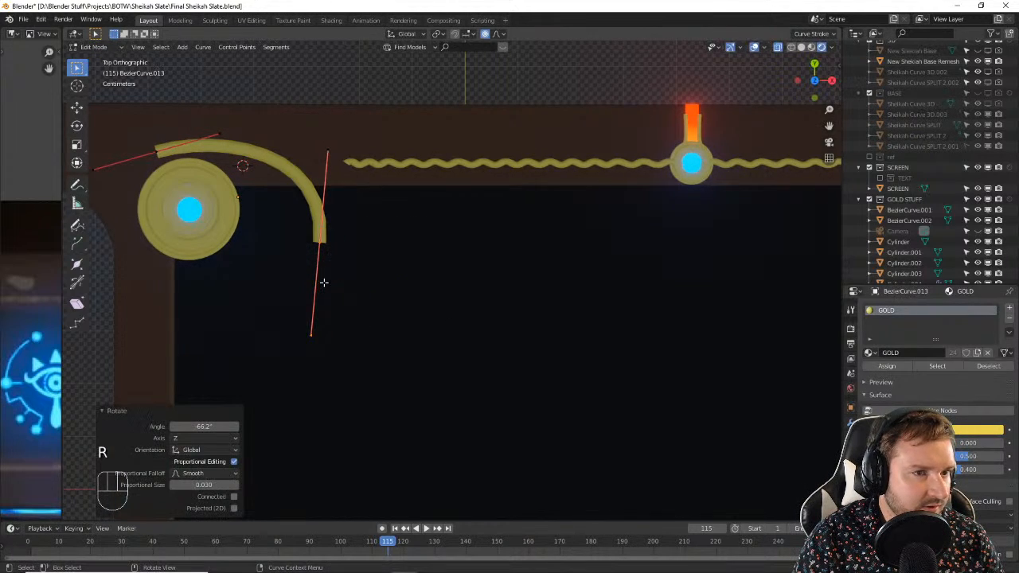
Step: Move the curve's lower end point about -0.086 m in X and -0.022 m in Y, closer to the disc
key(g)
key(x)
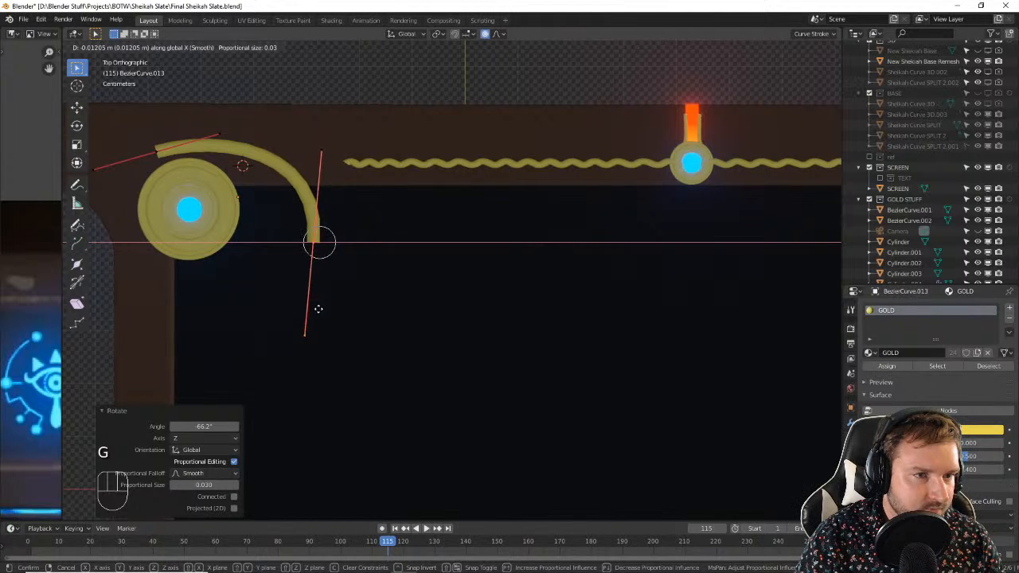
click(289, 311)
key(g)
key(y)
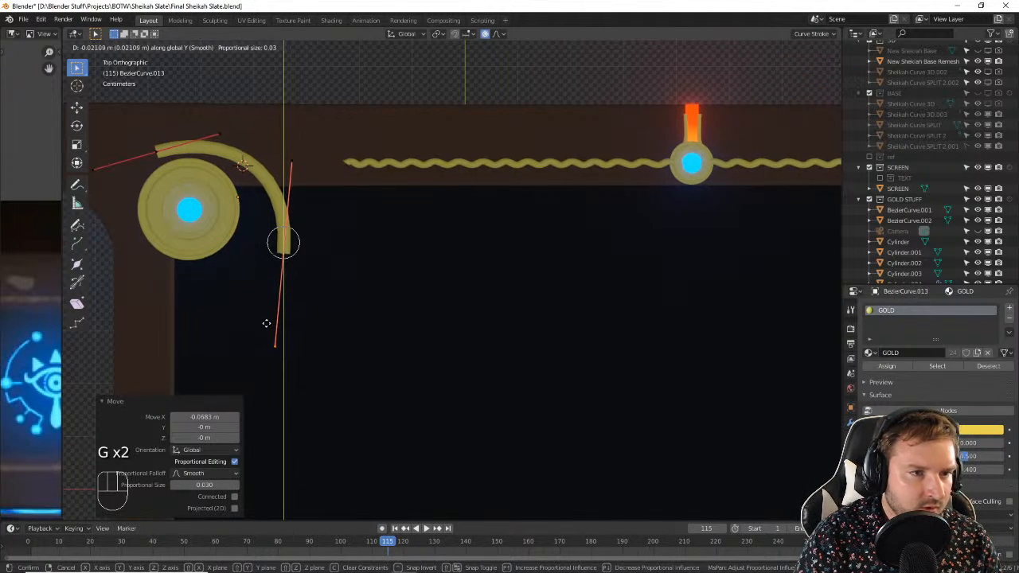
click(268, 323)
key(g)
key(x)
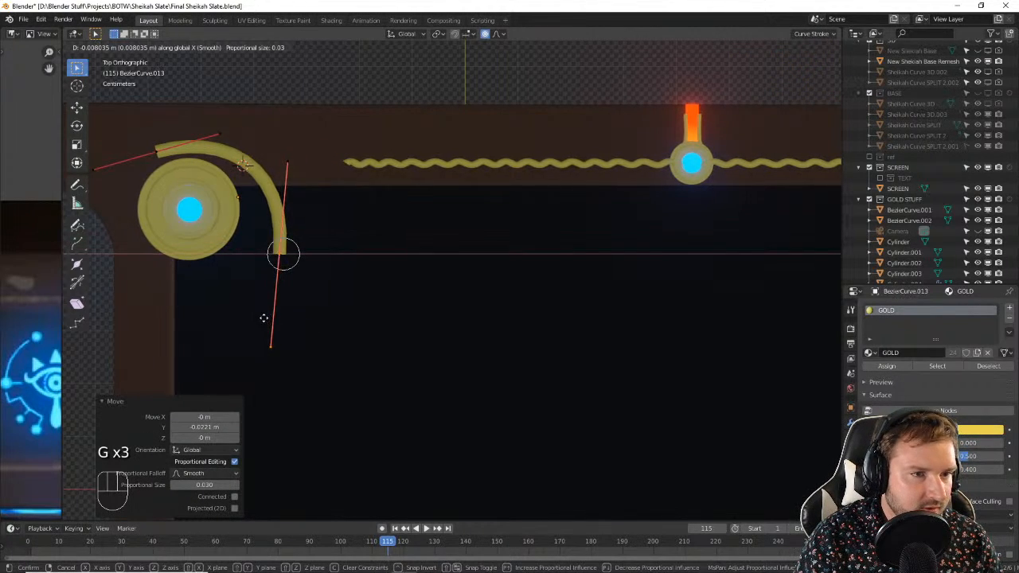
click(259, 319)
key(g)
key(x)
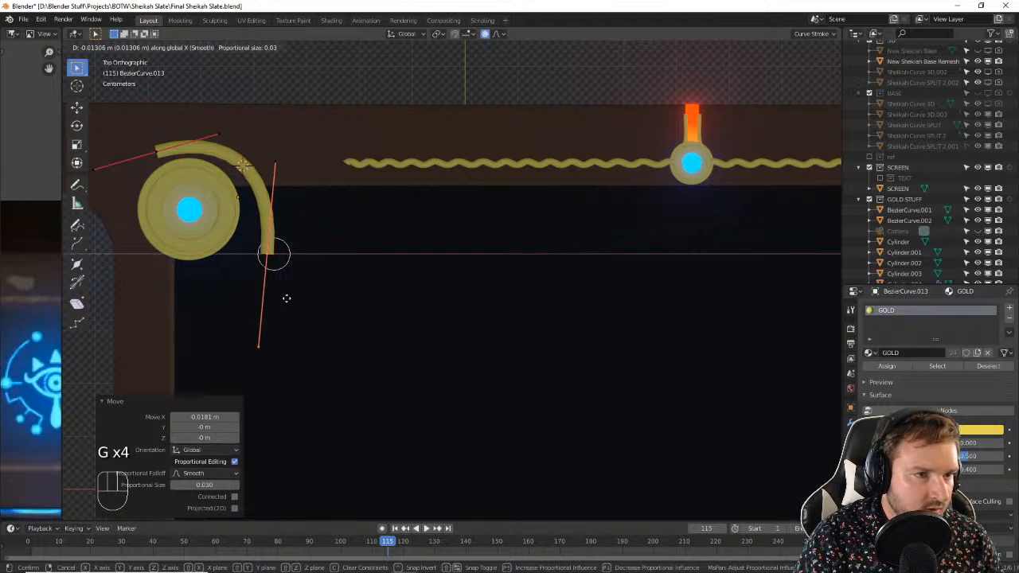
right_click(287, 298)
key(Tab)
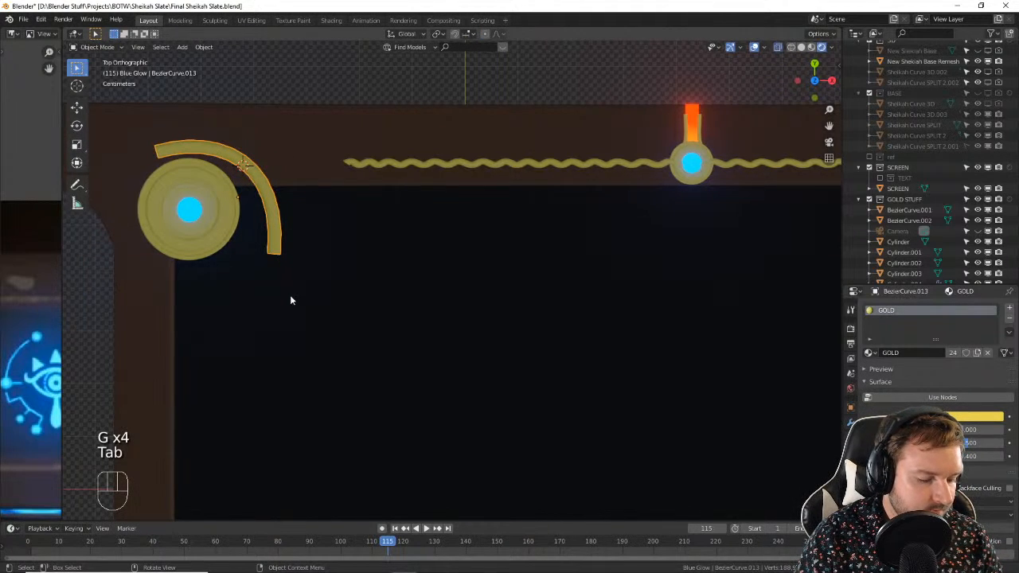
Step: Move the whole arc about -0.036 m in X, scale it by about 0.805, and enlarge it by about 1.11
key(g)
key(x)
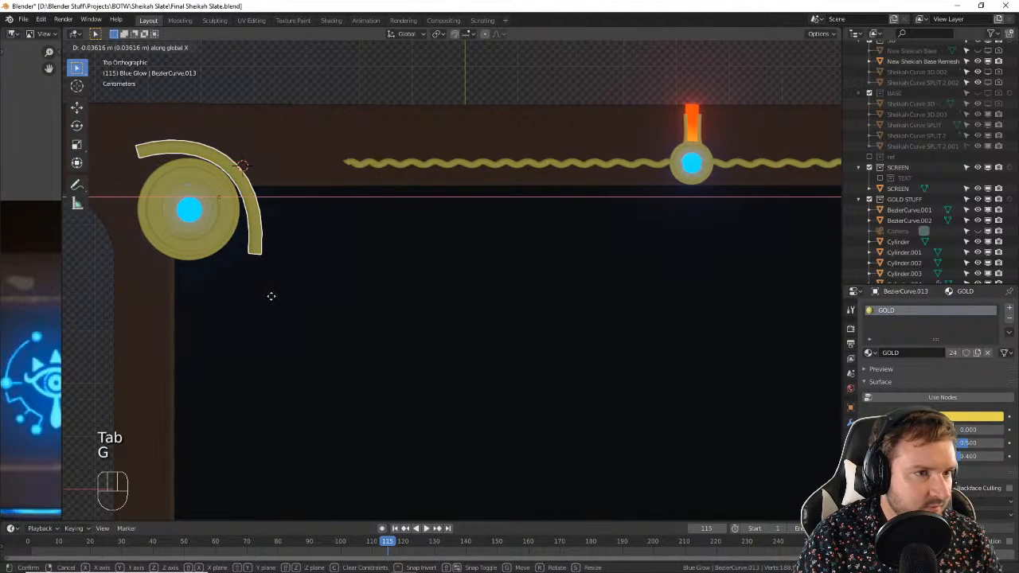
click(271, 297)
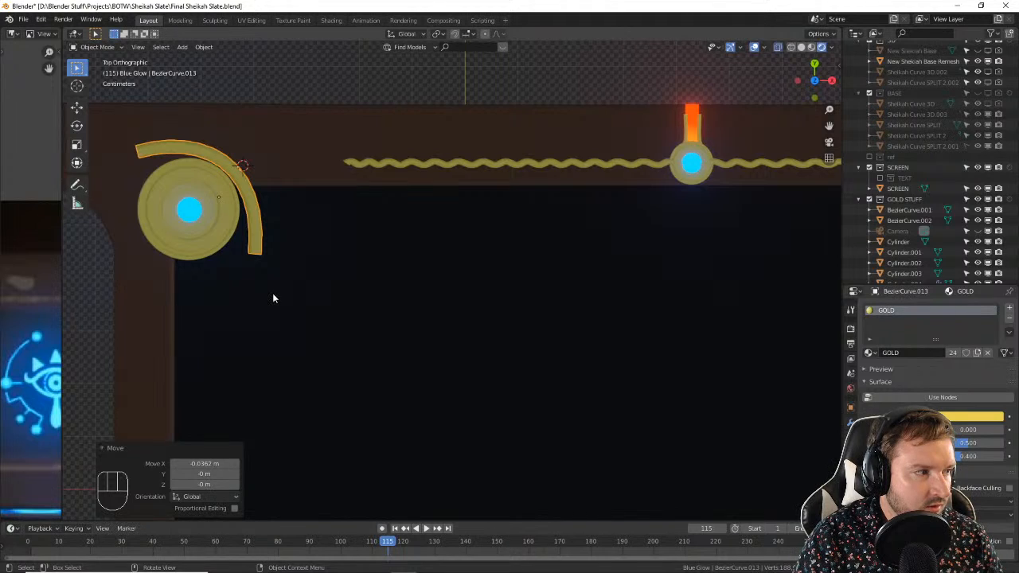
key(s)
click(265, 278)
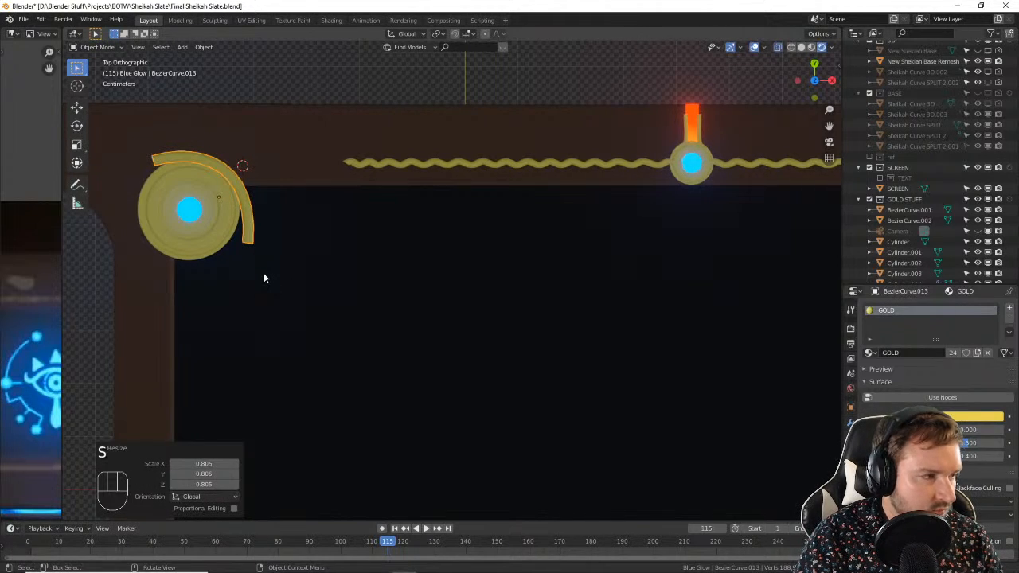
key(s)
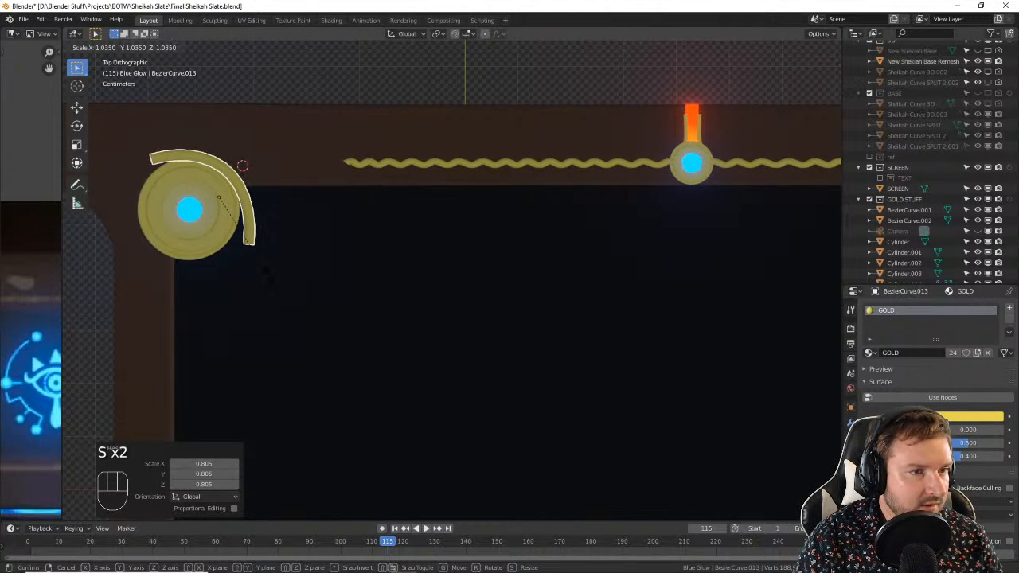
click(240, 223)
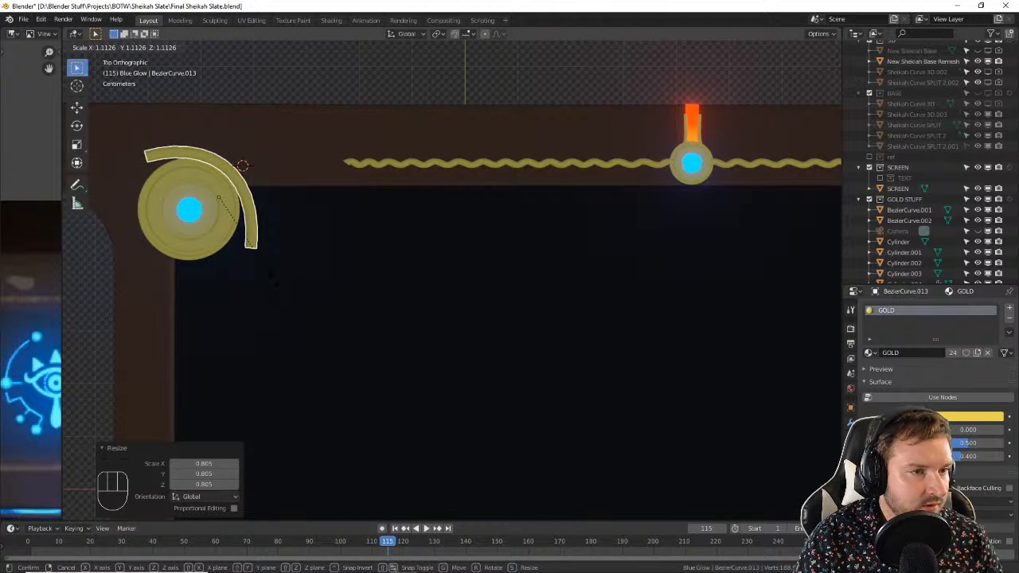
Step: Shift the arc's upper end point about 0.042 m in X and its lower end point about -0.019 m in X
key(Tab)
click(155, 154)
key(g)
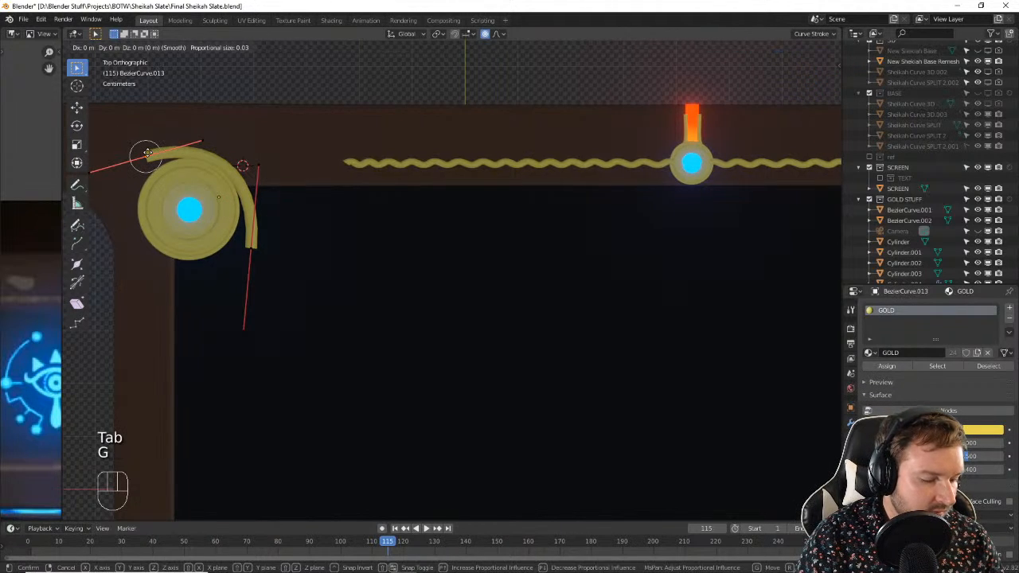
click(168, 153)
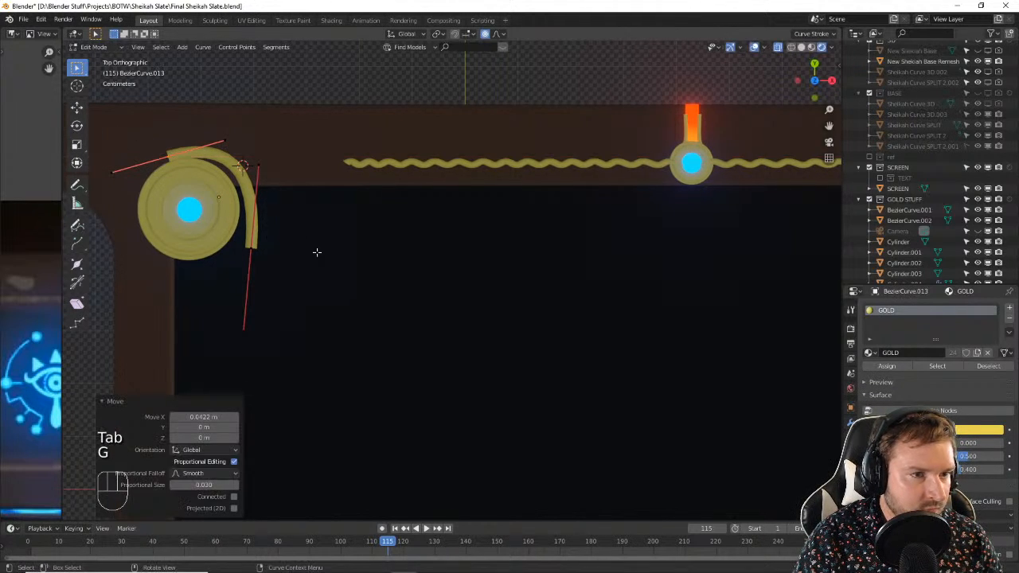
key(g)
click(257, 254)
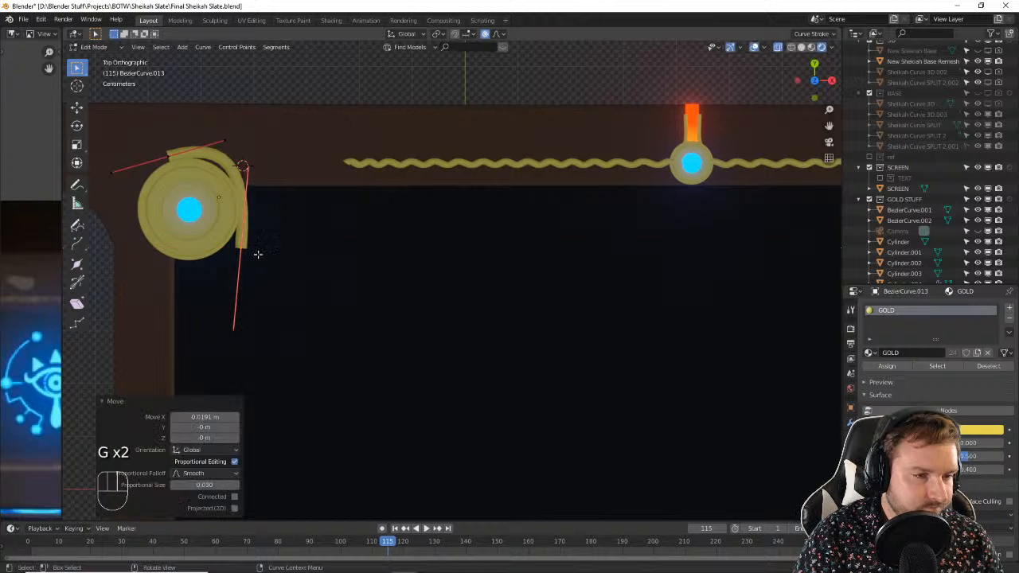
drag(296, 384, 230, 243)
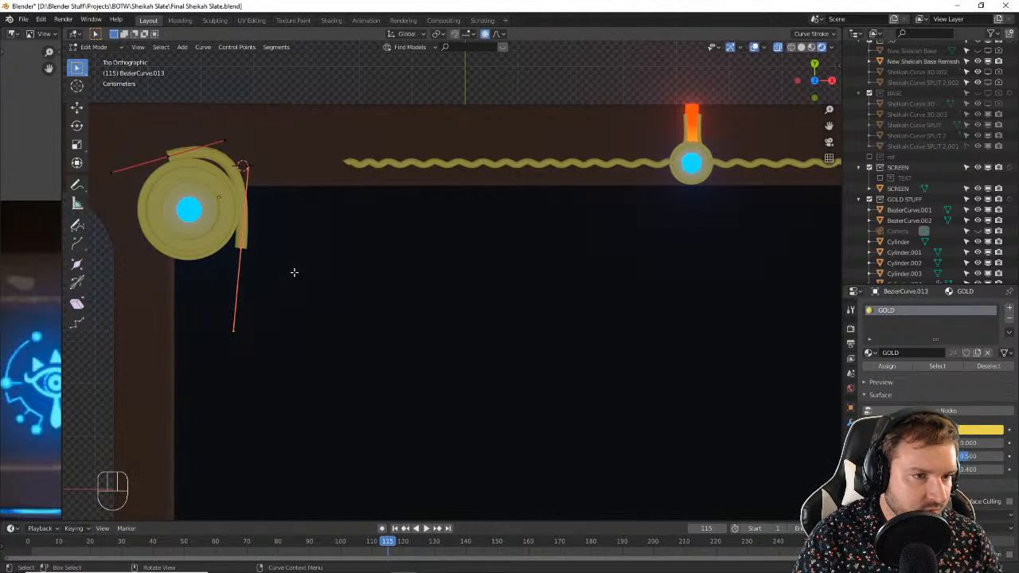
key(e)
right_click(302, 278)
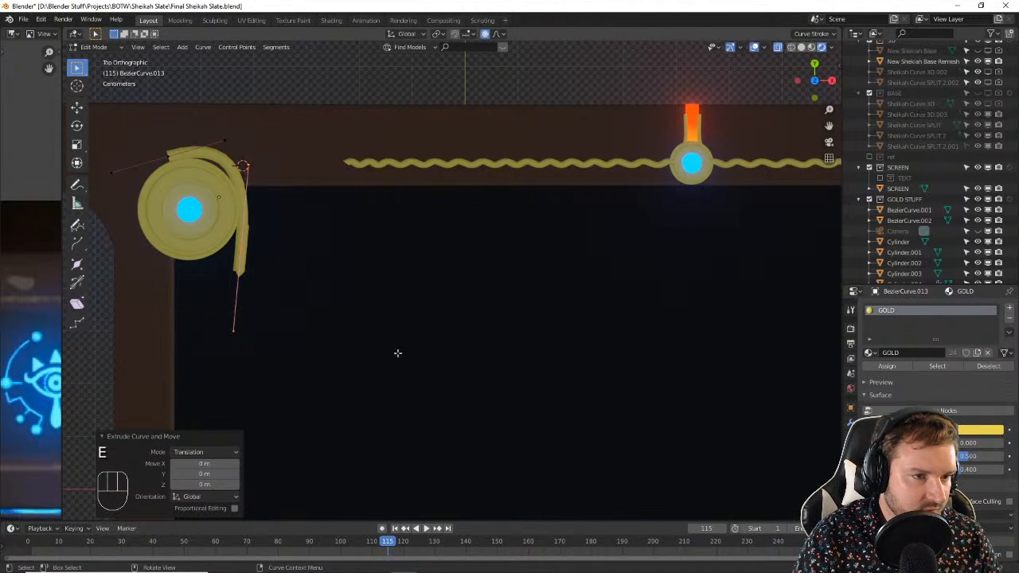
key(ctrl+z)
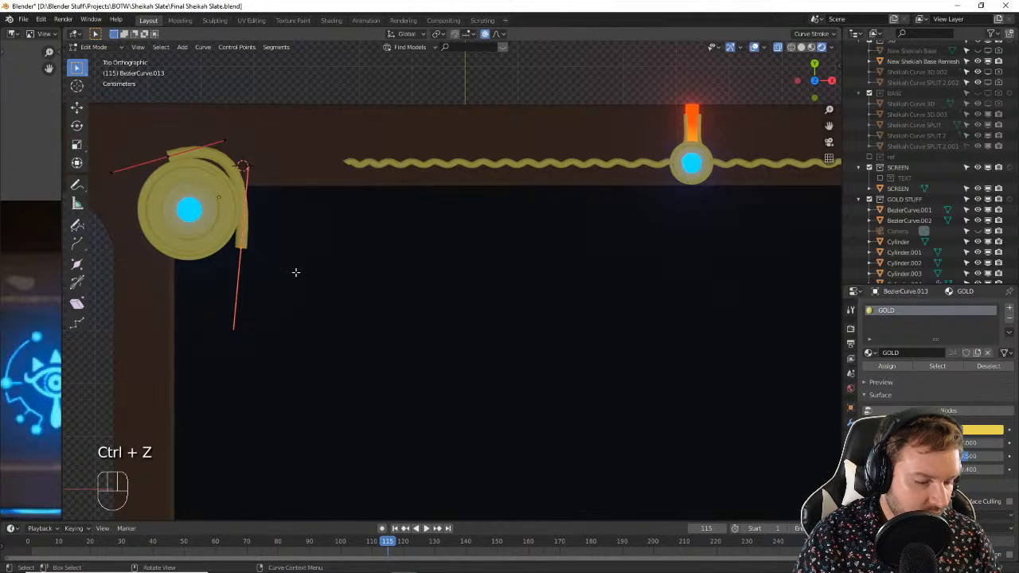
Step: Rotate the arc's lower end point about -27.9° around Z and move it about -0.015 m in X
key(r)
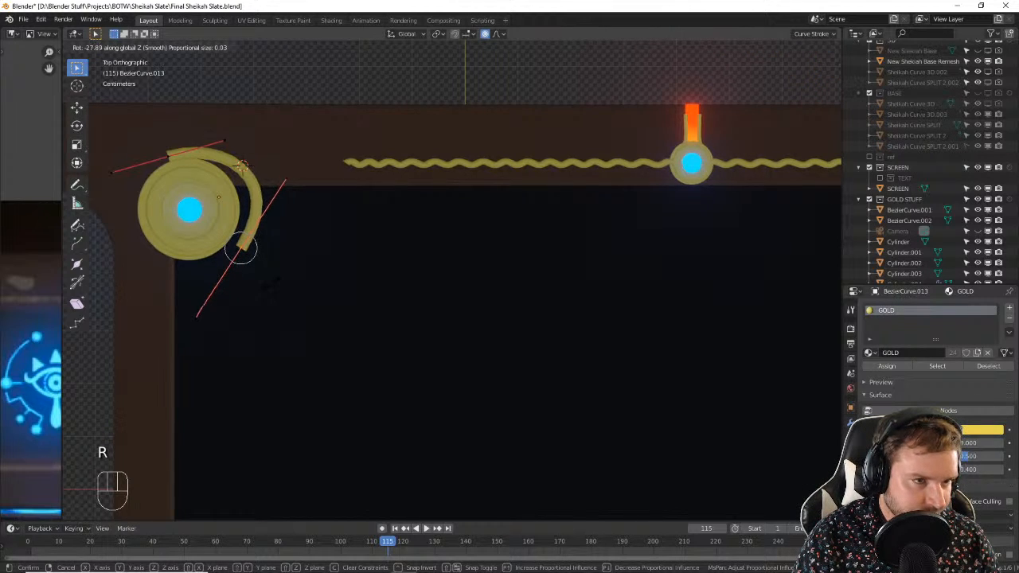
click(271, 284)
key(g)
key(x)
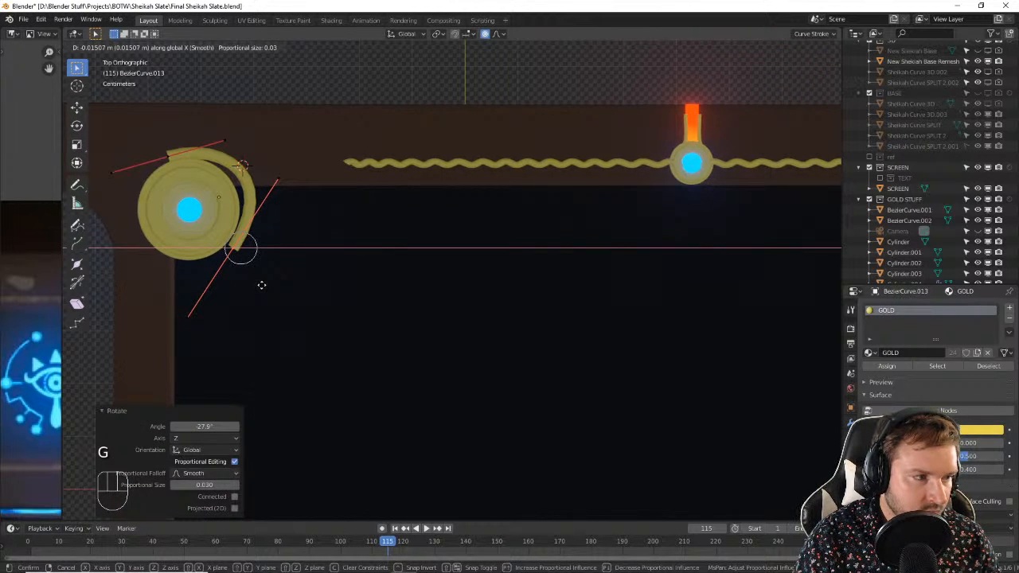
click(261, 285)
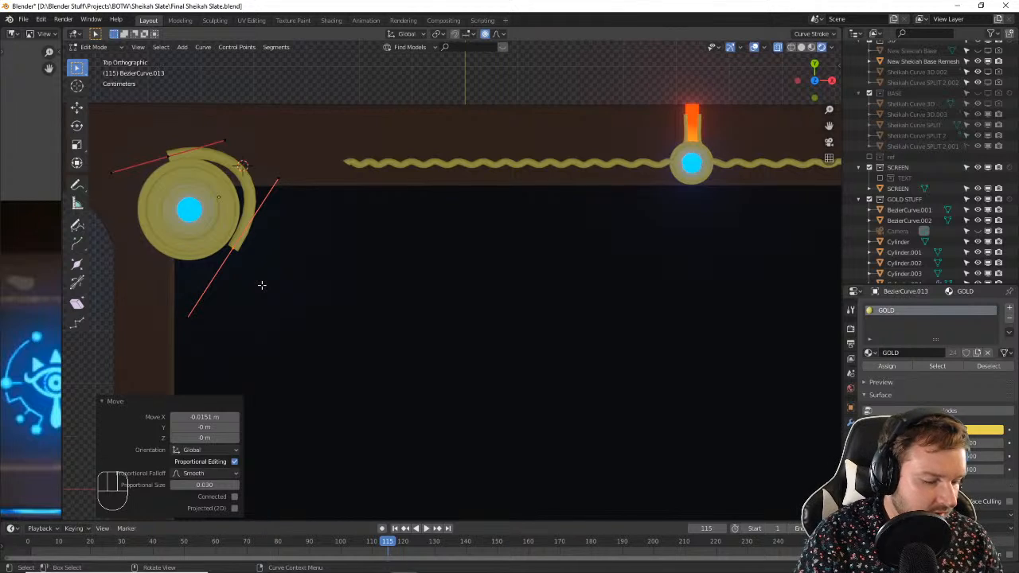
Step: Move the arc's lower end point about 0.053 m in Y and about 0.026 m in X
key(g)
key(y)
click(276, 257)
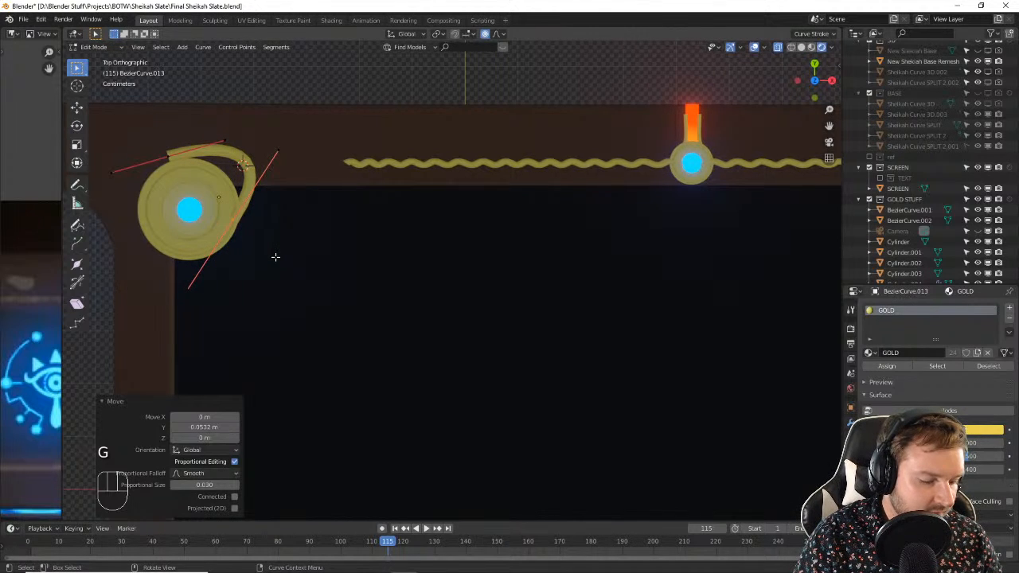
key(g)
key(x)
click(289, 255)
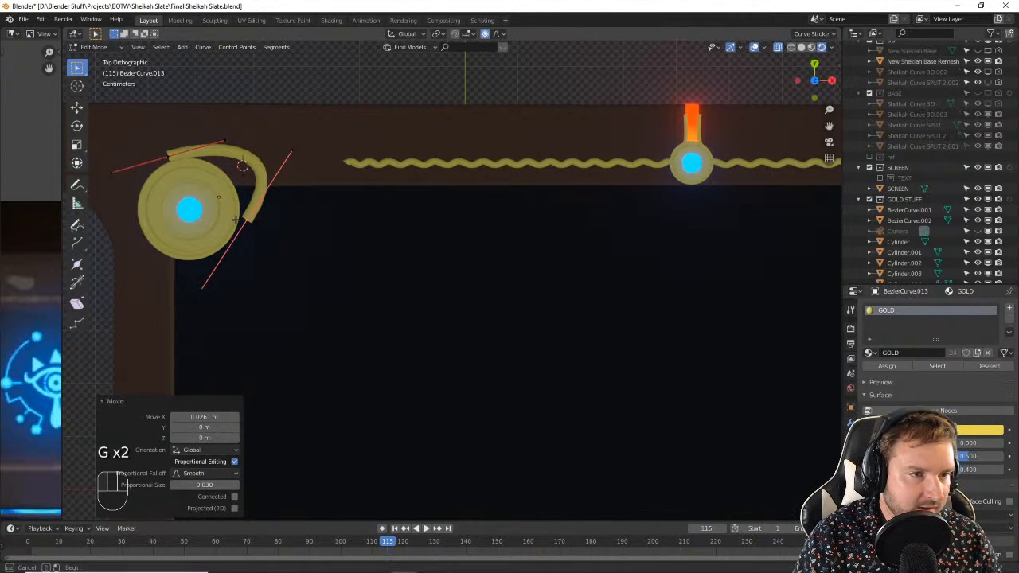
Step: Rotate the arc's lower end point about 35° around Z so its handles run nearly vertical beside the disc
drag(235, 220, 237, 223)
click(288, 255)
key(z)
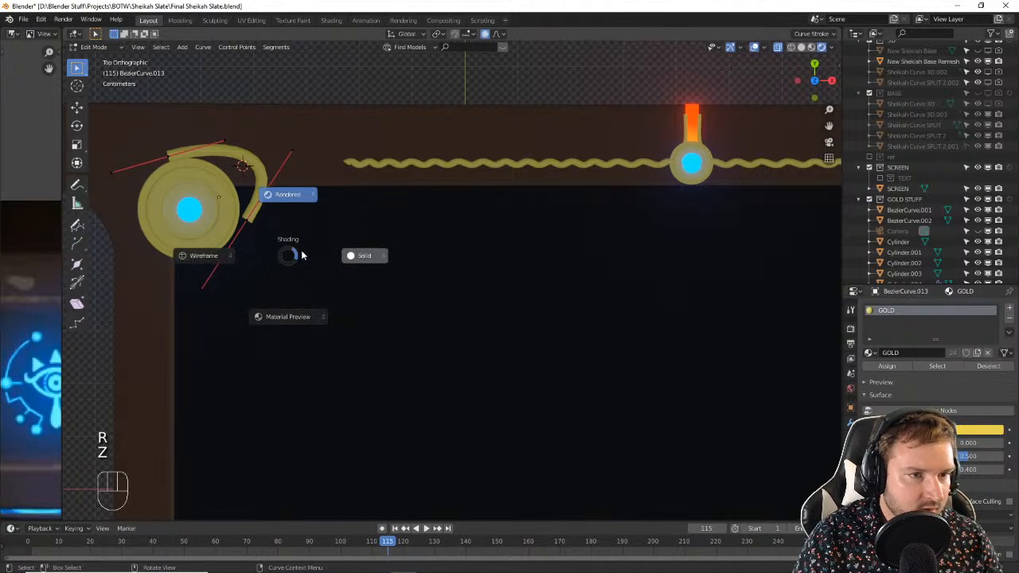
key(r)
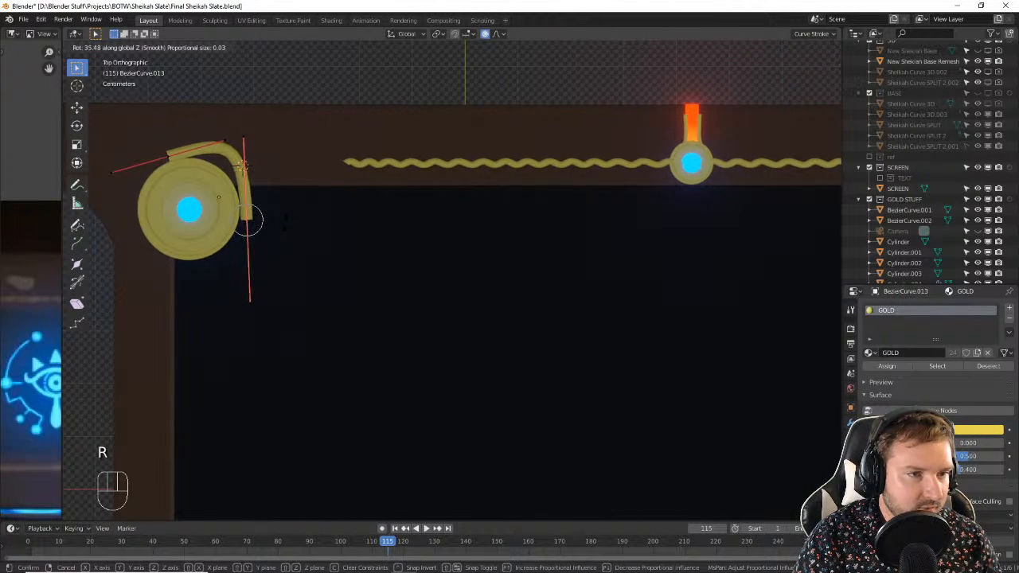
click(258, 207)
Step: Rotate the arc's upper end point about -9.4° around Z
click(168, 157)
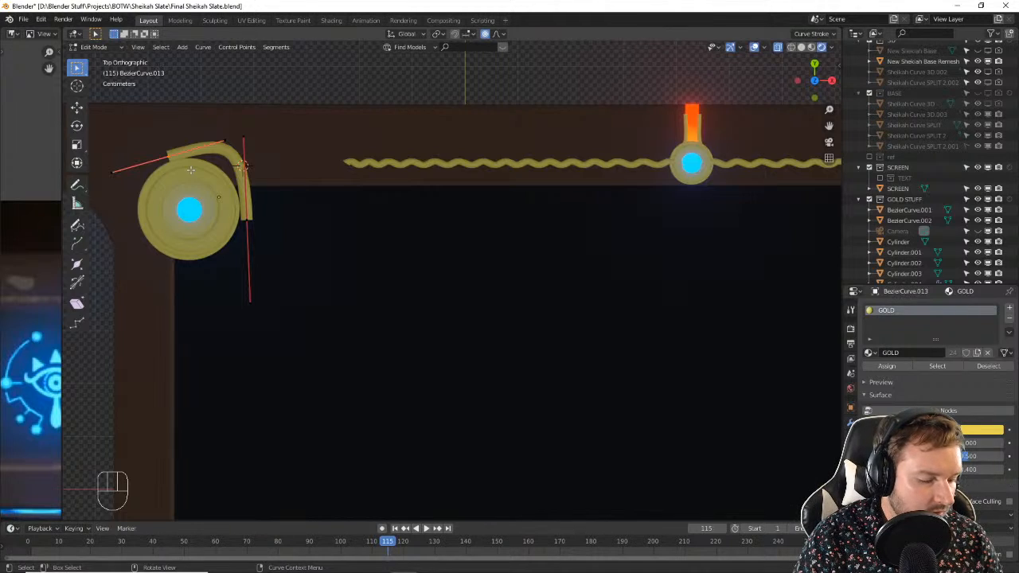
key(r)
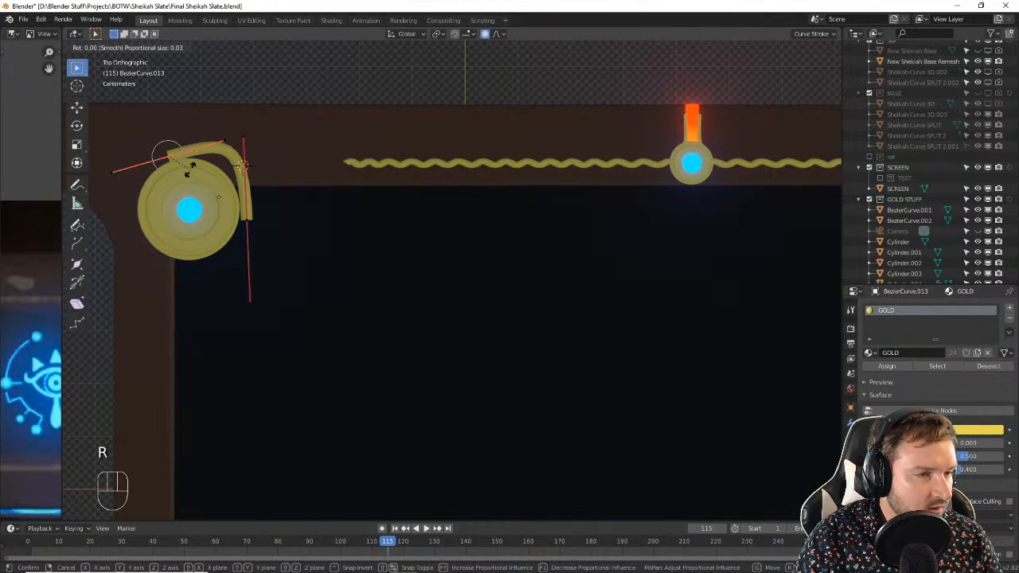
key(z)
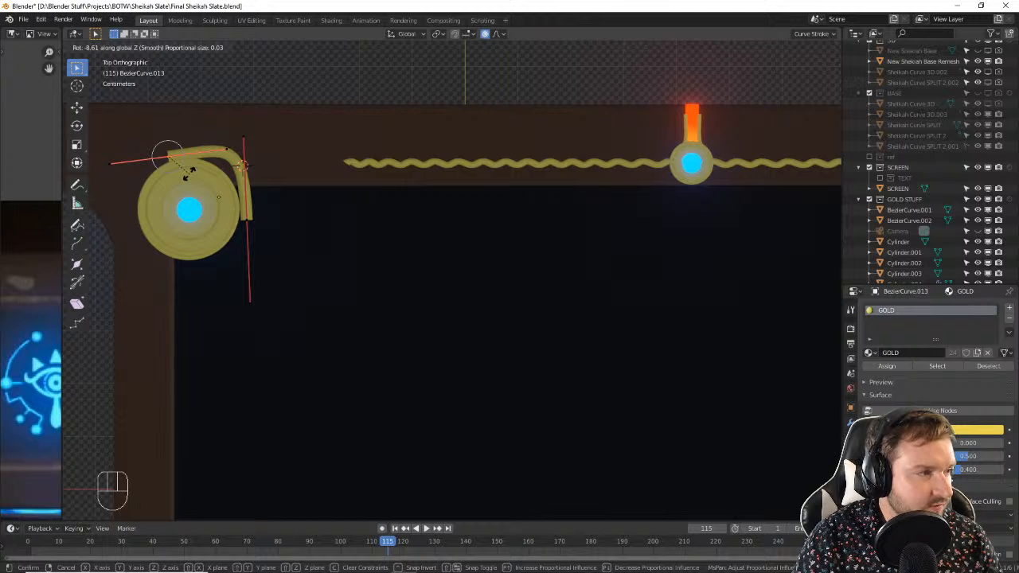
click(194, 174)
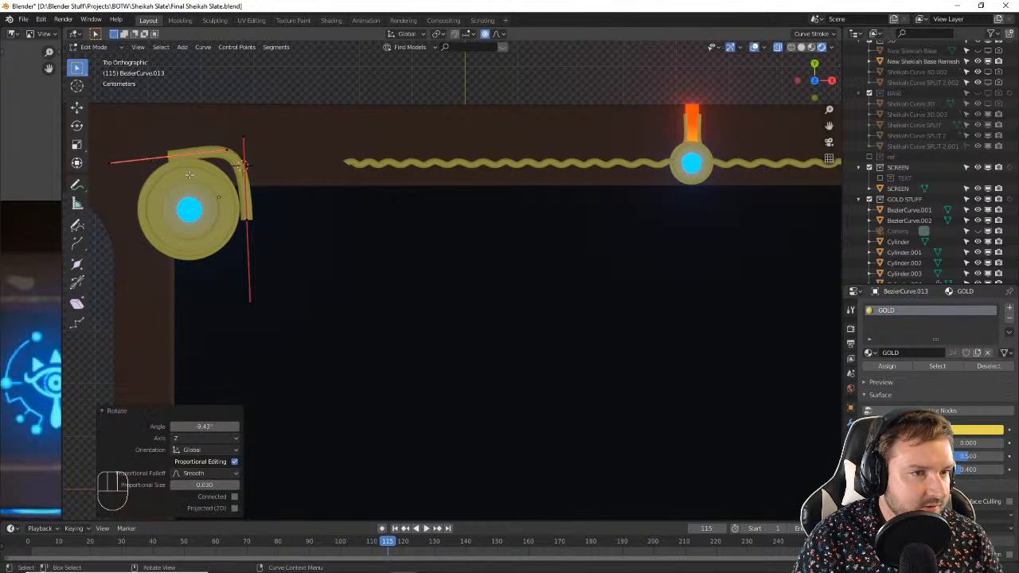
Step: Move the arc's upper end point about 0.067 m in X, towards the corner of the bend
drag(196, 177, 156, 141)
key(g)
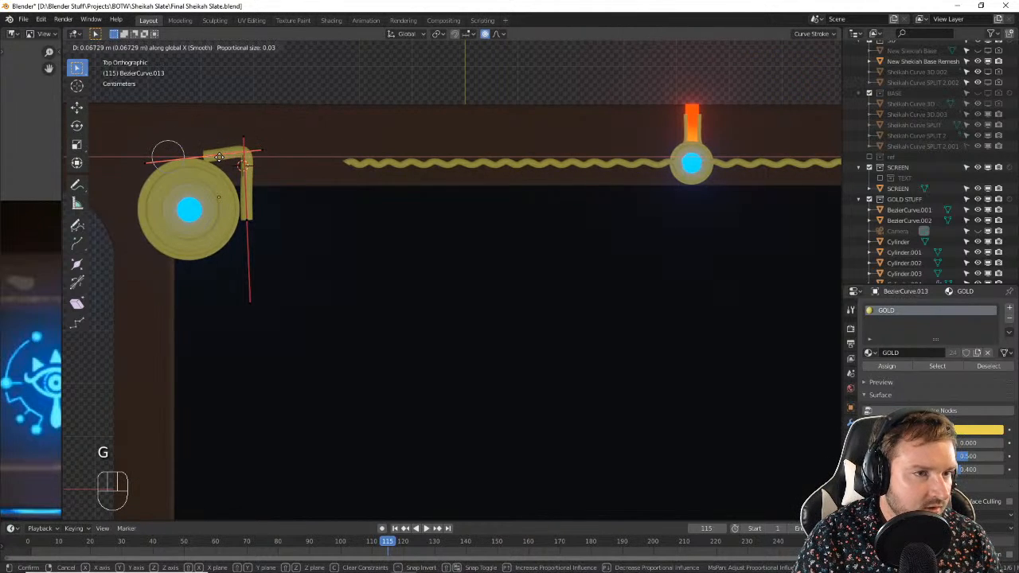
click(219, 157)
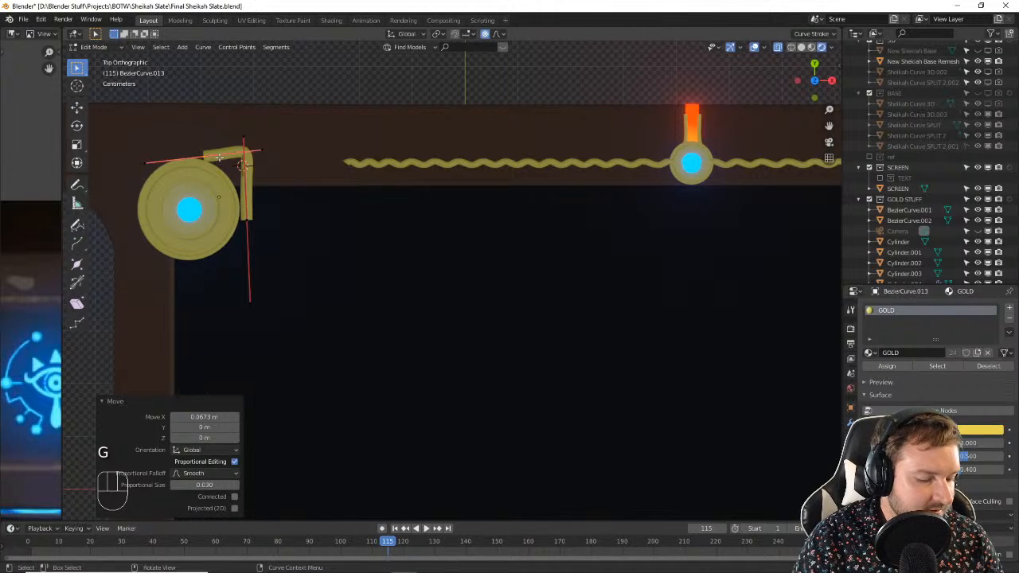
key(f)
click(199, 153)
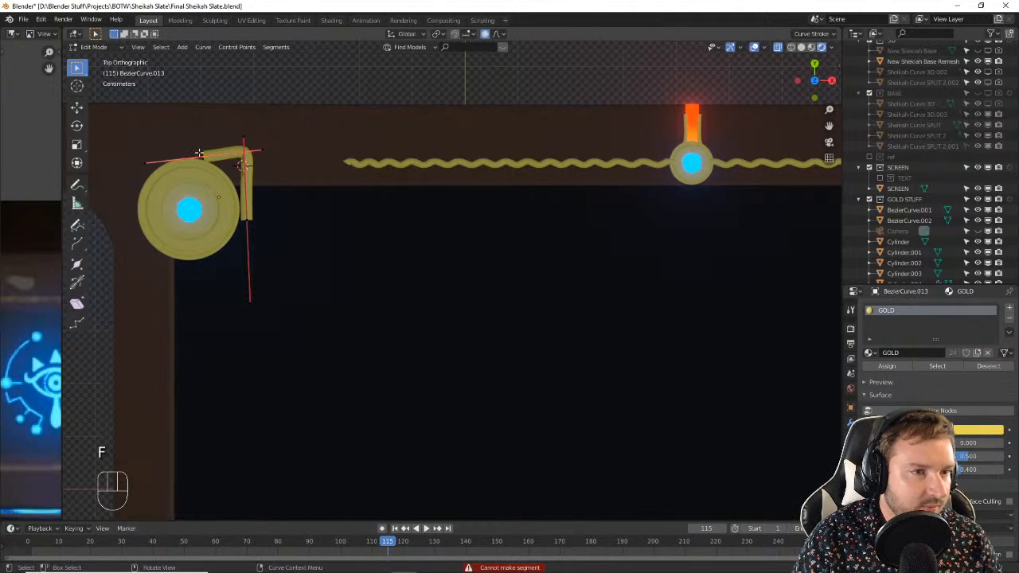
Step: Shift the arc's upper end point about -0.019 m in X and raise it slightly in Y above the disc
key(g)
click(191, 153)
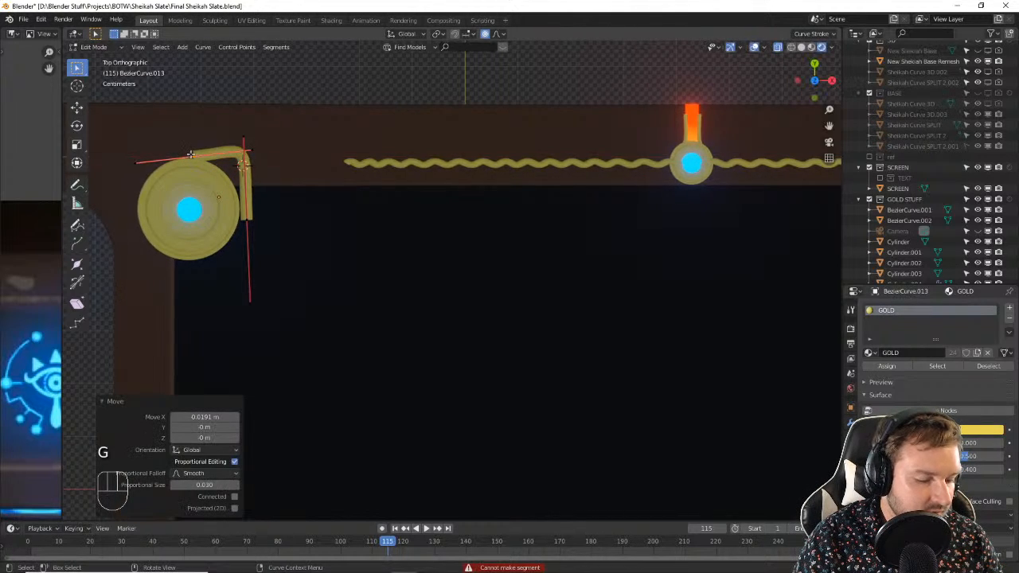
key(g)
key(y)
click(190, 147)
click(187, 140)
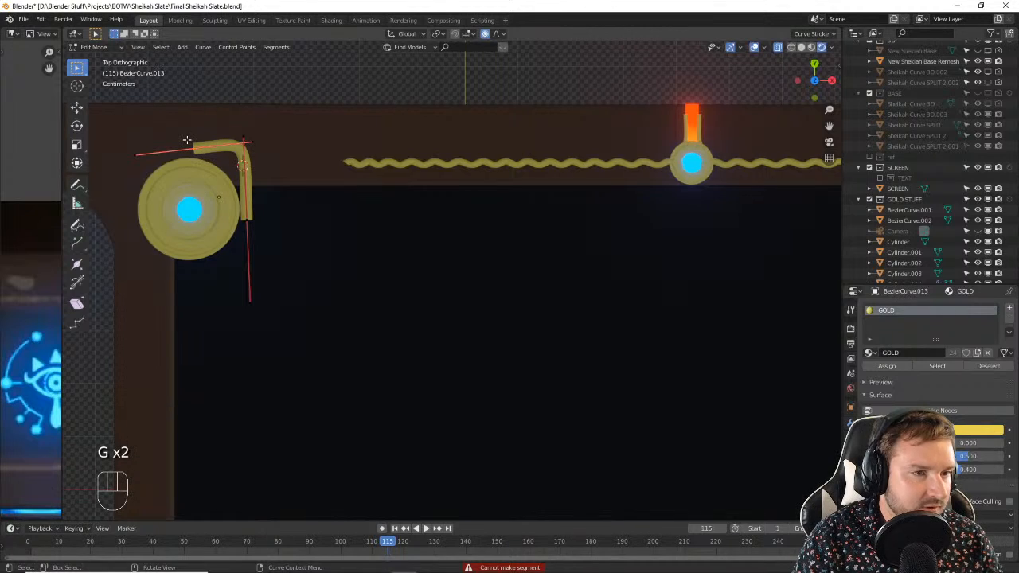
Step: Extrude a new point from the arc's upper end about -0.128 m in X and raise it about 0.026 m in Y
key(e)
key(x)
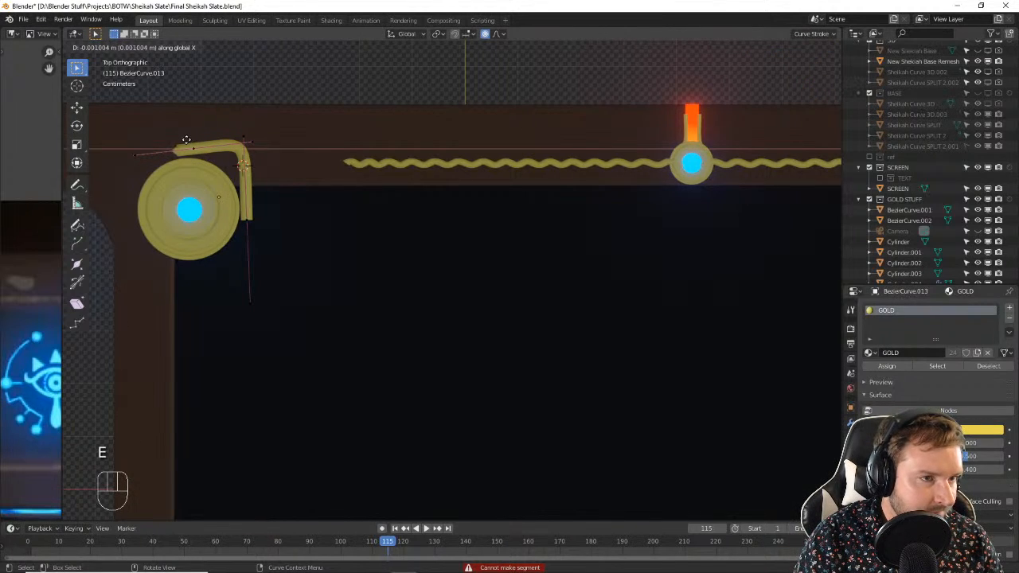
click(118, 141)
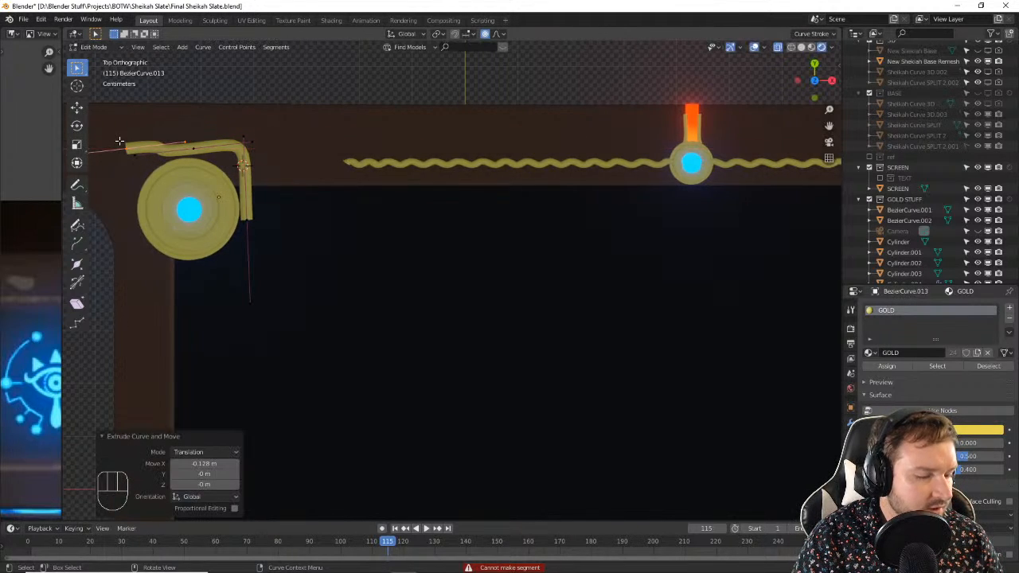
key(g)
click(129, 127)
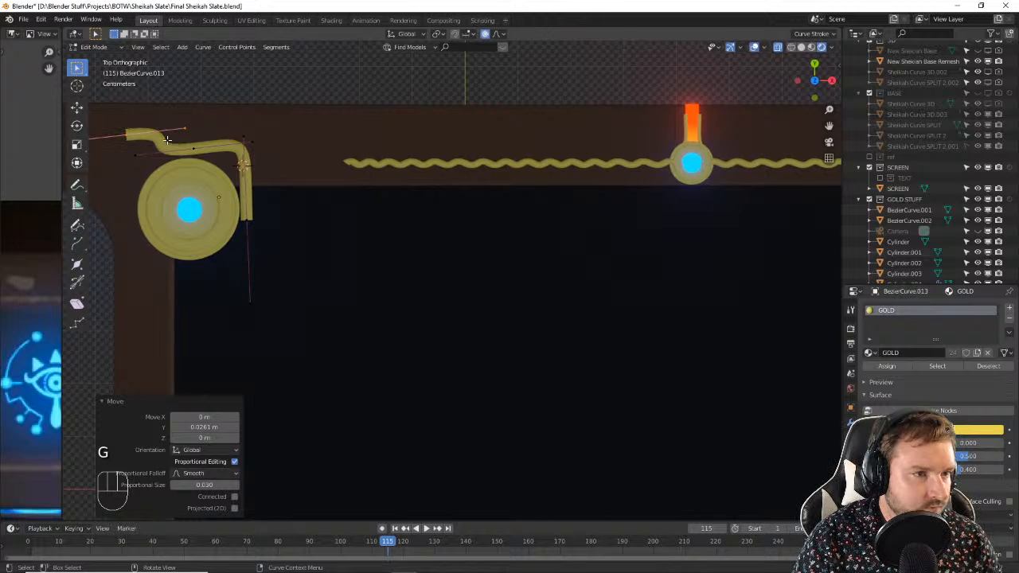
Step: Rotate the new outer end point about -38.2° around Z and scale its handles down to roughly half length
drag(167, 140, 104, 128)
key(r)
key(z)
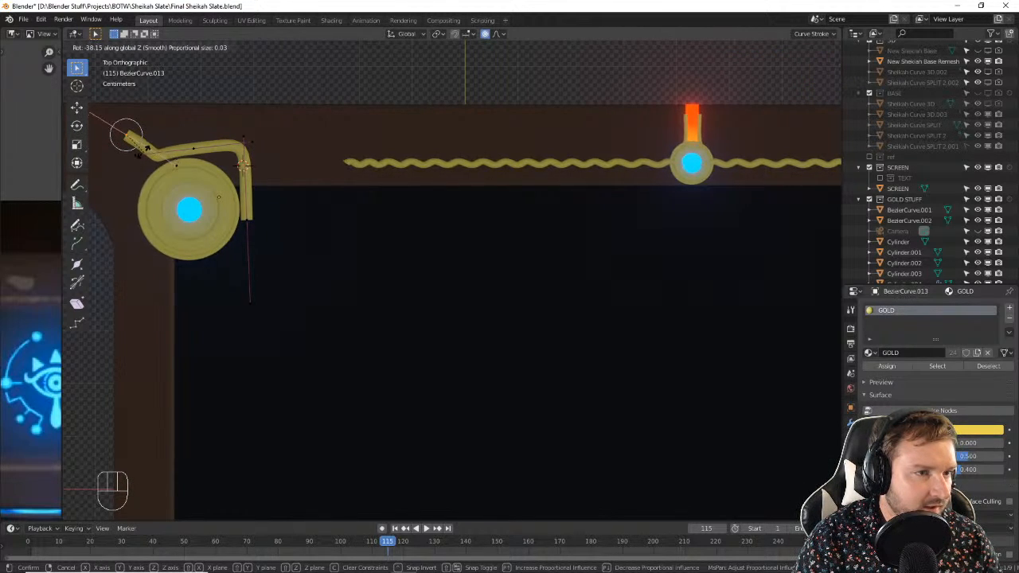
click(126, 135)
key(s)
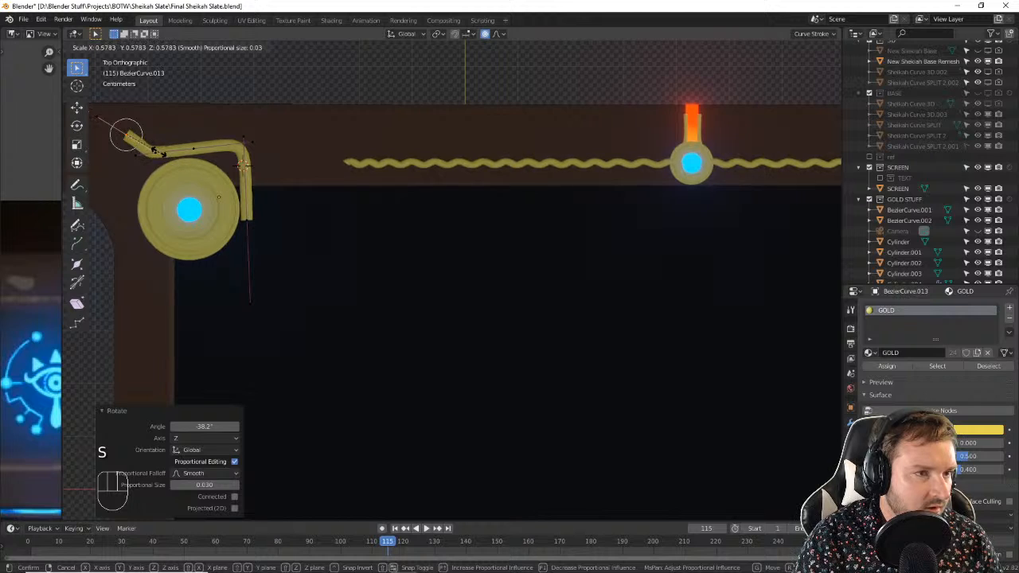
click(165, 155)
Step: Move the curve's outer end point about 0.024 m in X
click(129, 139)
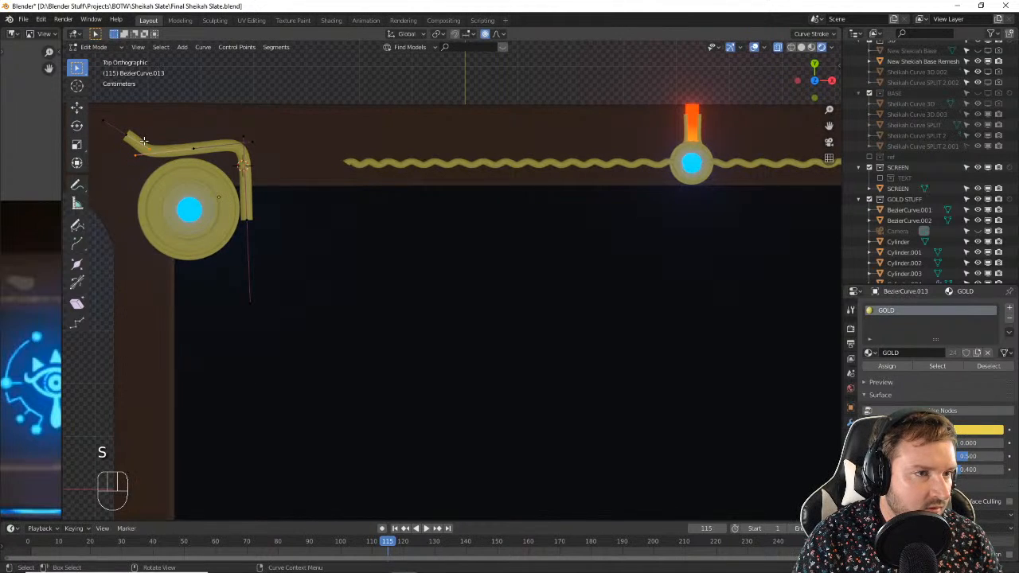
key(g)
key(x)
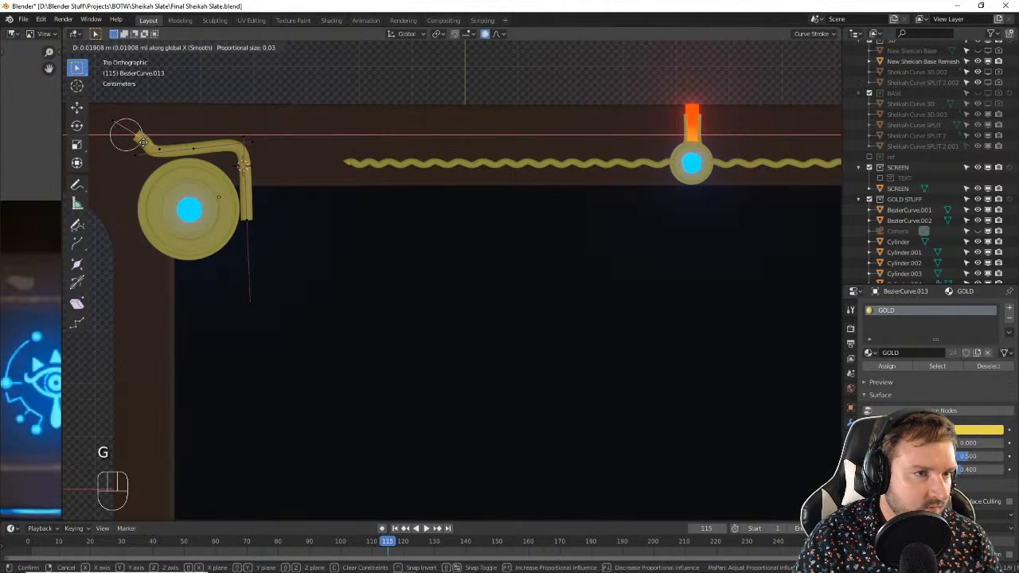
click(155, 146)
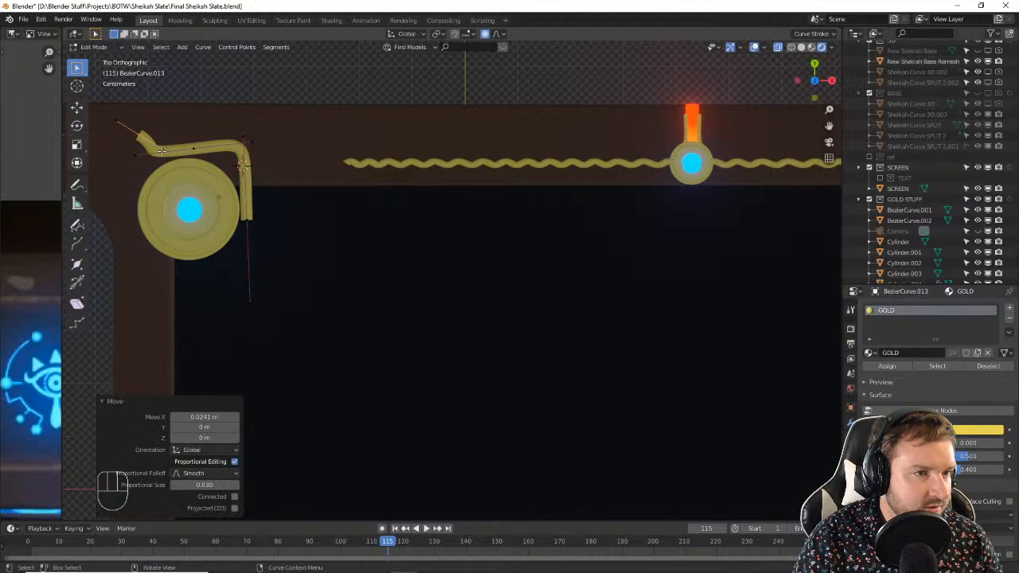
key(g)
key(y)
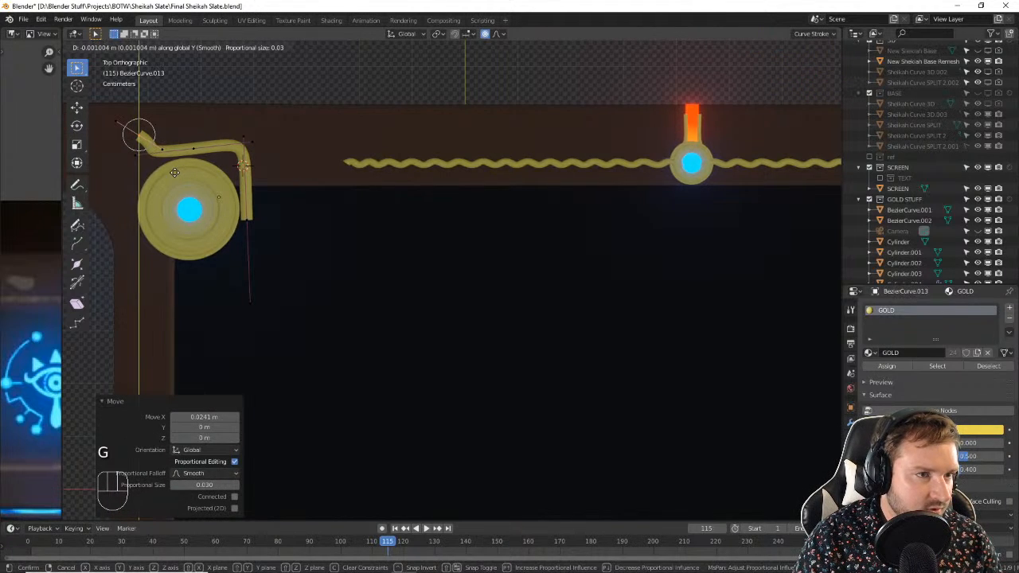
right_click(160, 175)
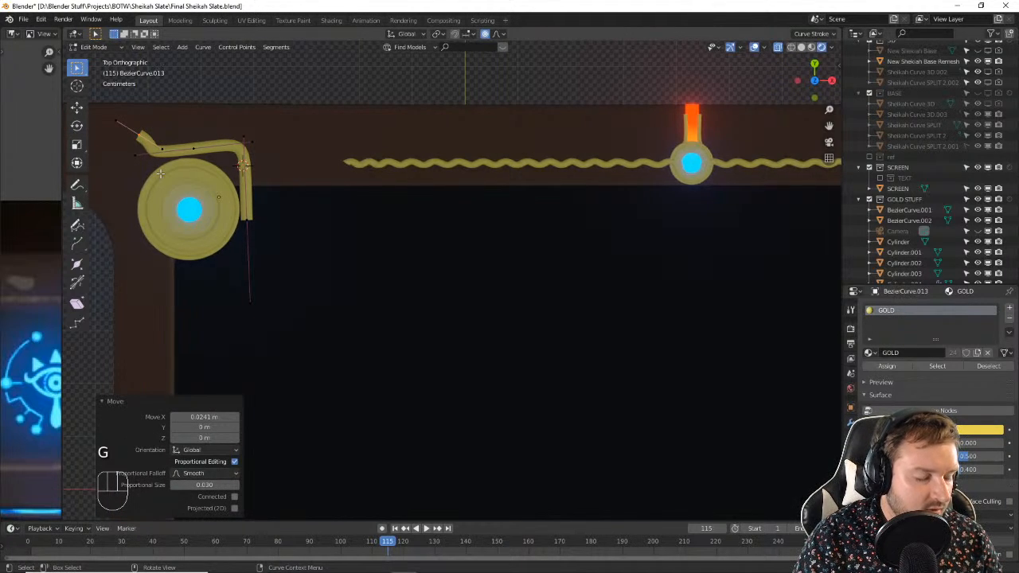
Step: Rotate the curve's outer end point about -18.3° around Z to steepen the flared tip
key(z)
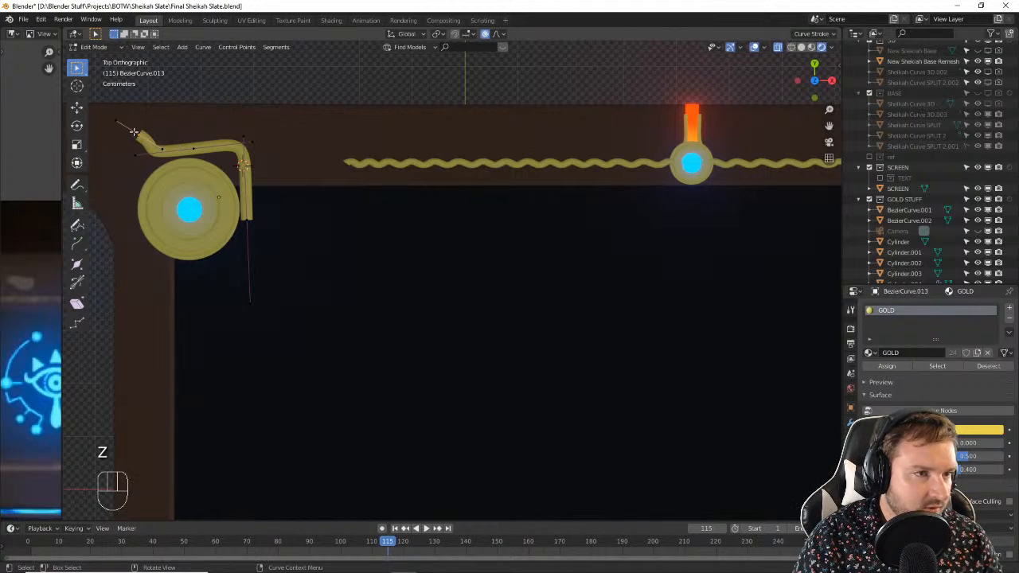
key(r)
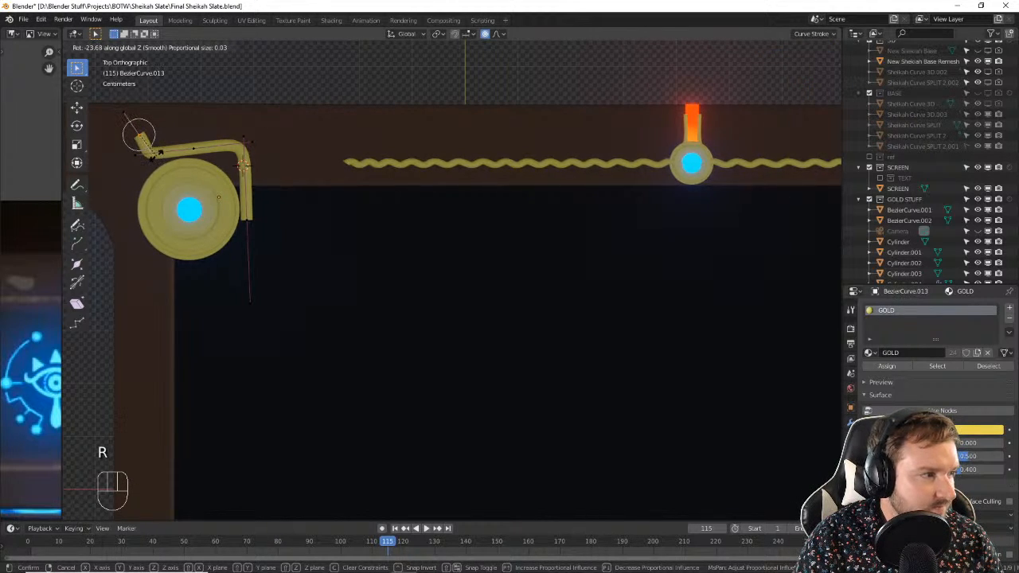
click(162, 154)
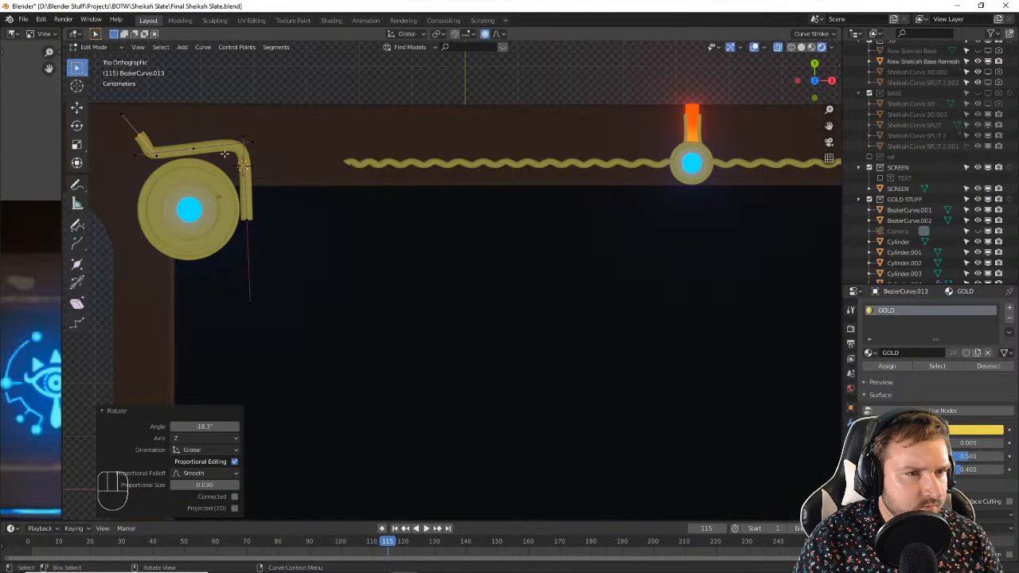
Step: Scale the middle point's handles to about 0.108 and slightly shorten the lower end point's handles
key(s)
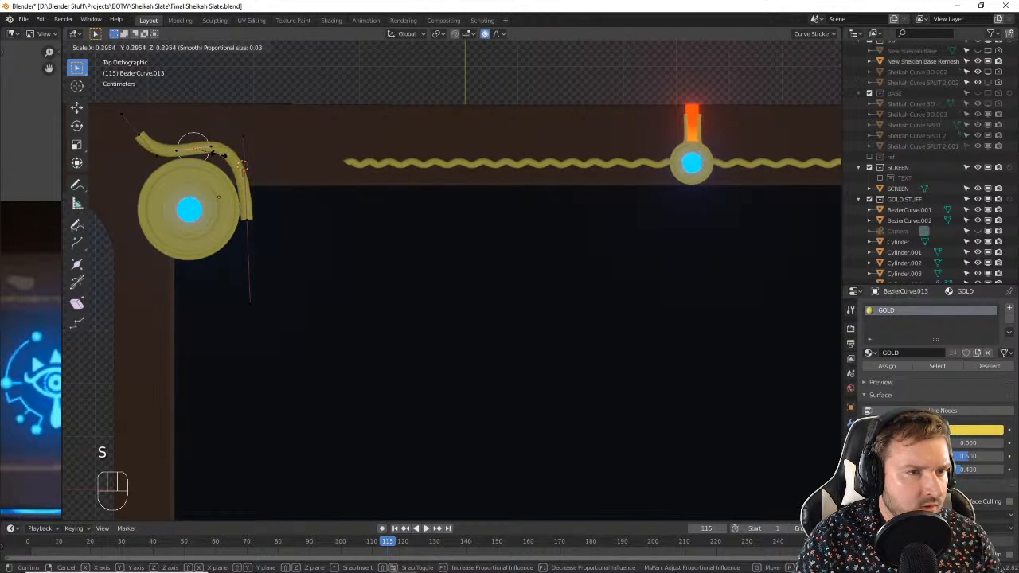
click(201, 155)
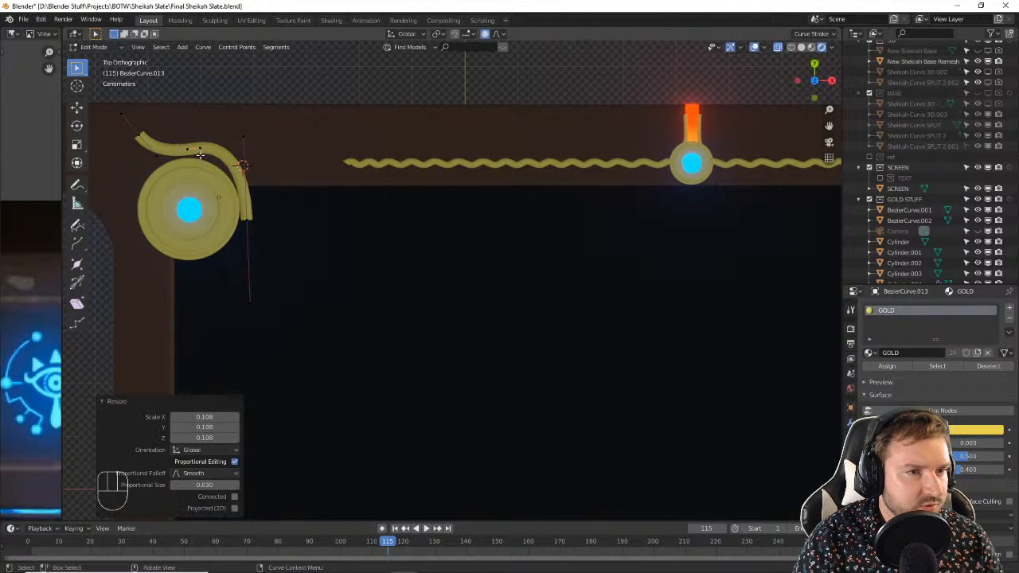
drag(228, 141, 268, 269)
key(s)
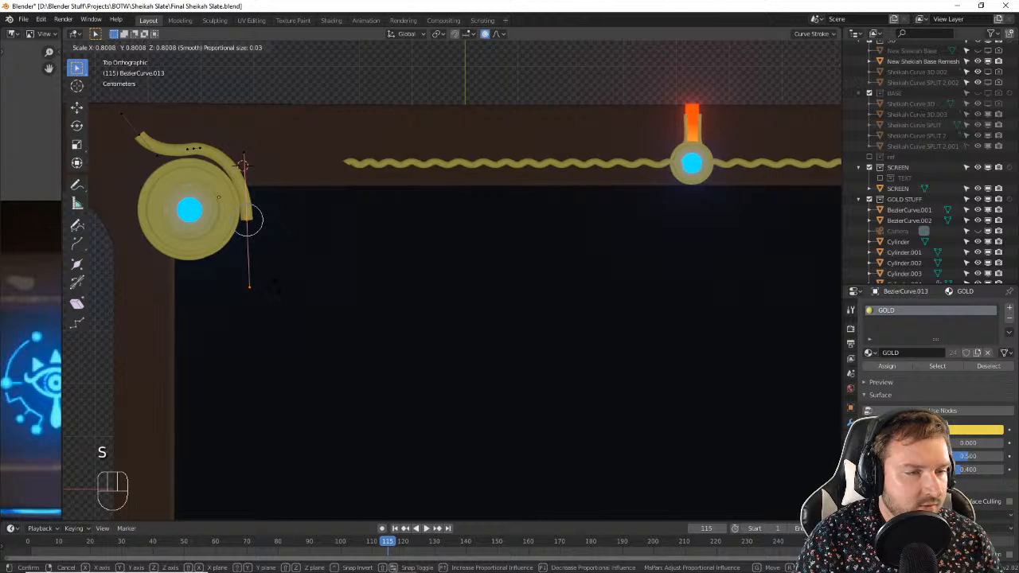
click(245, 218)
Step: Move the curve's middle point about -0.01 m in Y onto the disc's rim and return to Object Mode
click(193, 142)
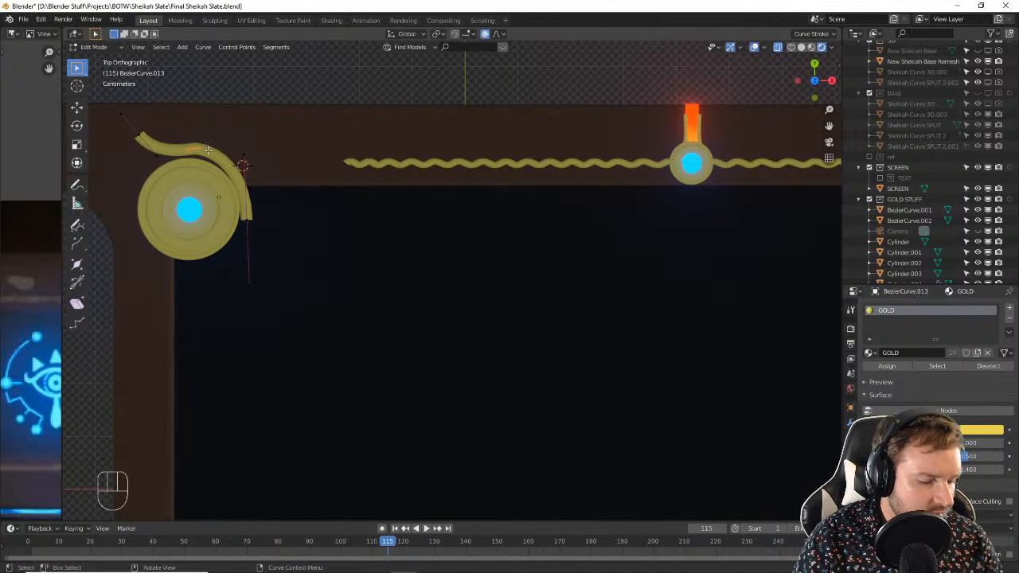
key(g)
click(255, 176)
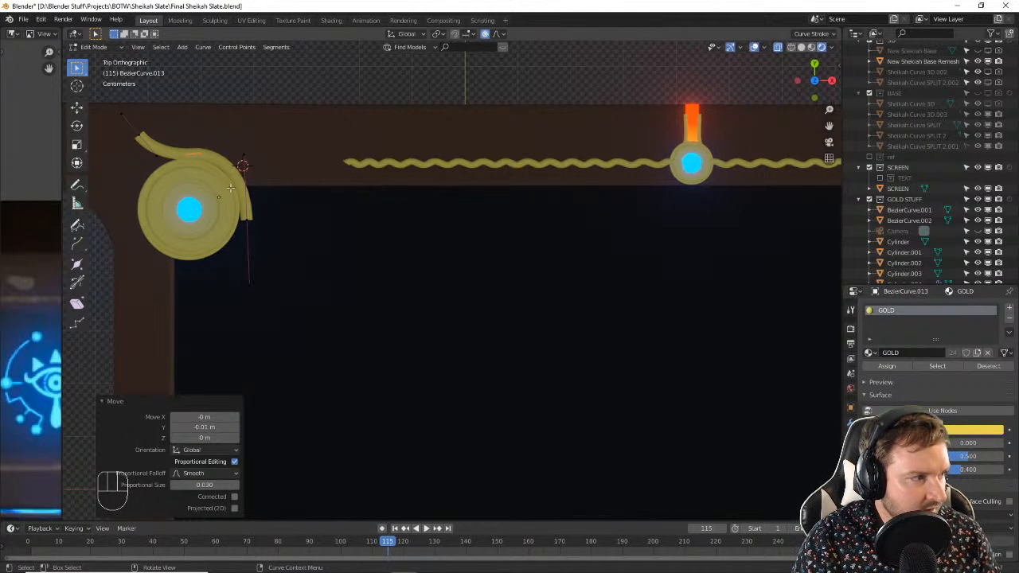
key(Tab)
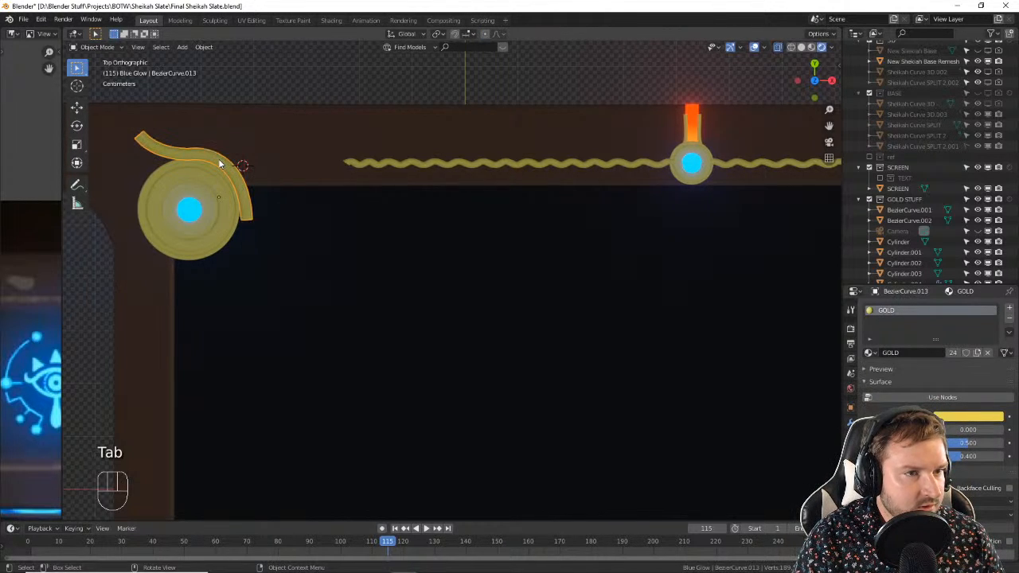
Step: Duplicate the gold curve about 0.054 m up in Y and rotate the copy 90° around Z
key(shift+d)
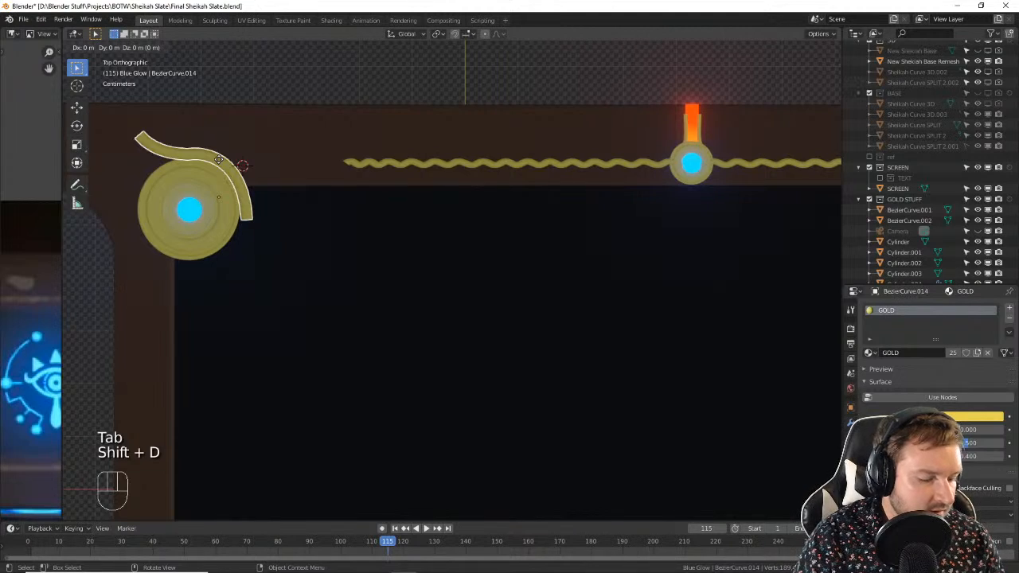
click(220, 136)
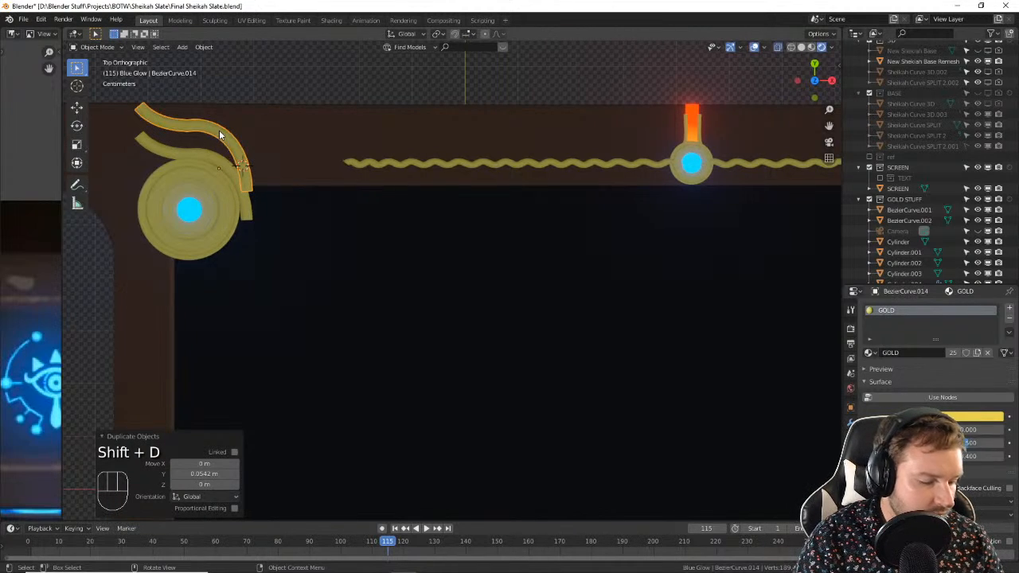
text(rz)
text(90)
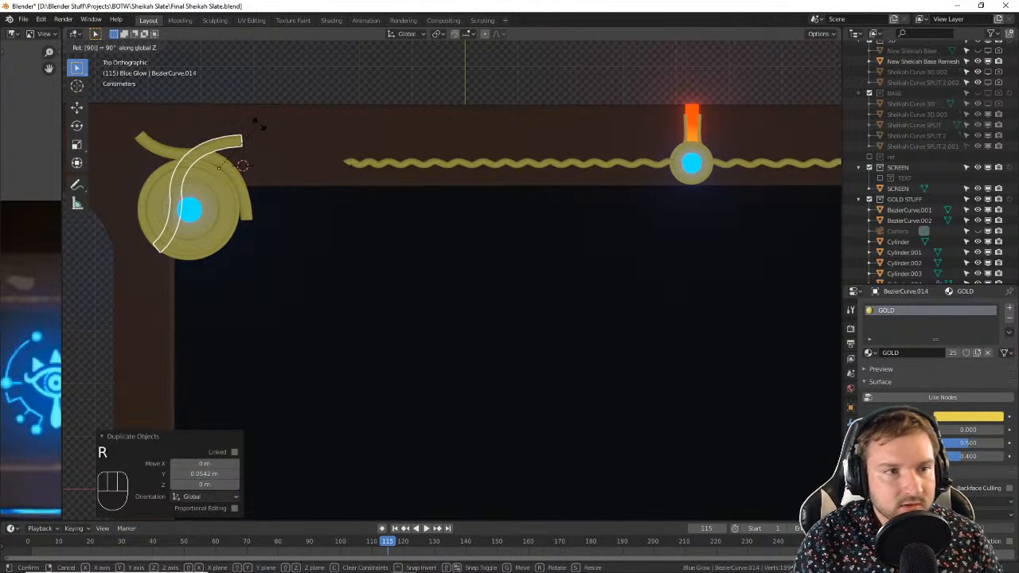
click(257, 124)
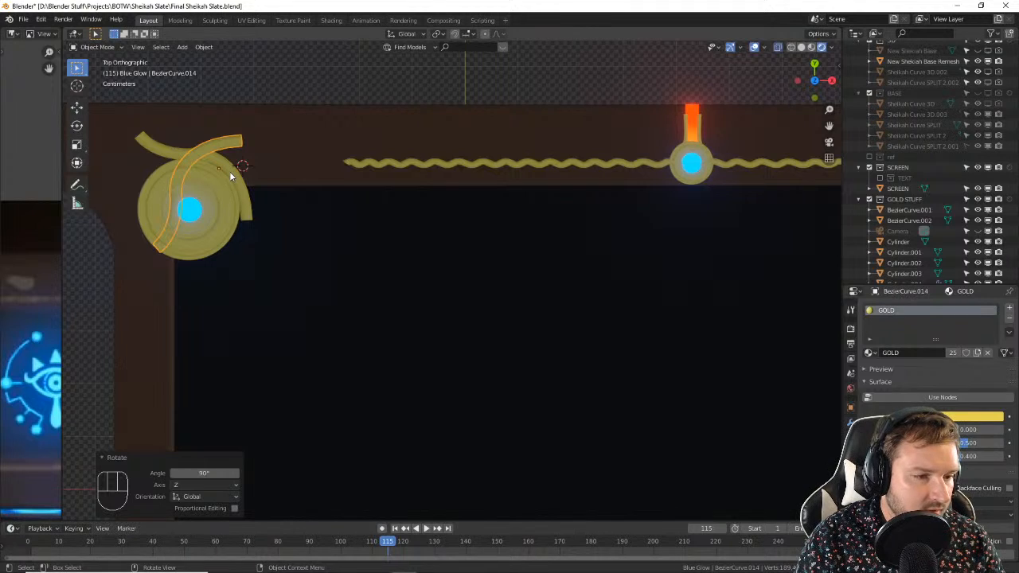
Step: Move the duplicated curve about 0.104 m in Y and 0.059 m in X, away from the disc
key(g)
click(239, 117)
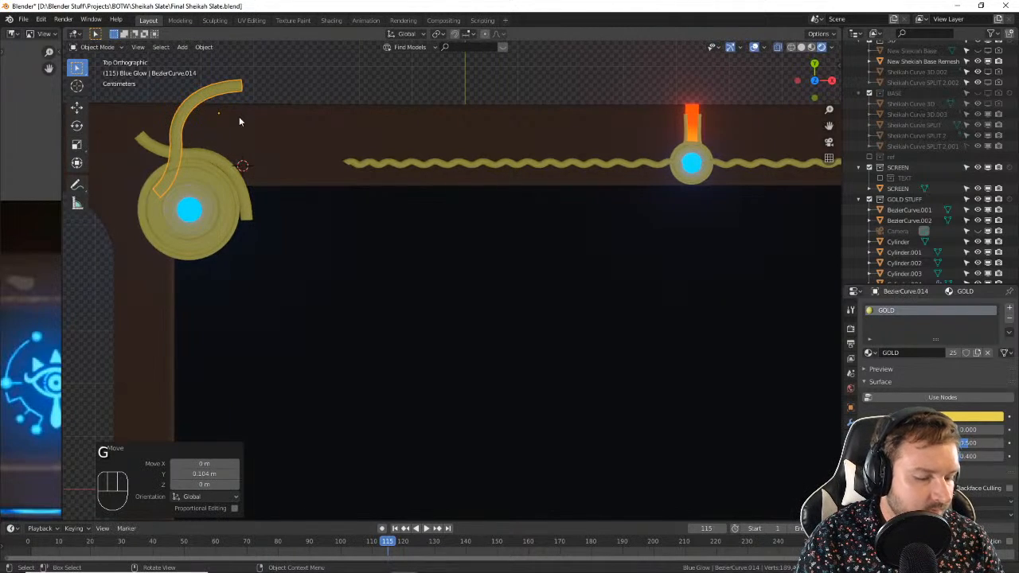
key(g)
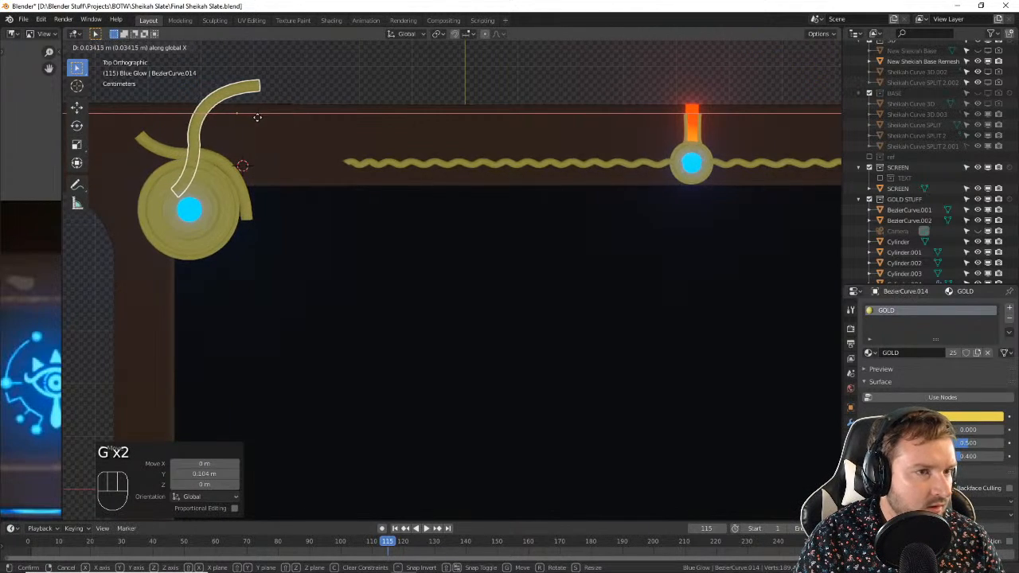
click(270, 123)
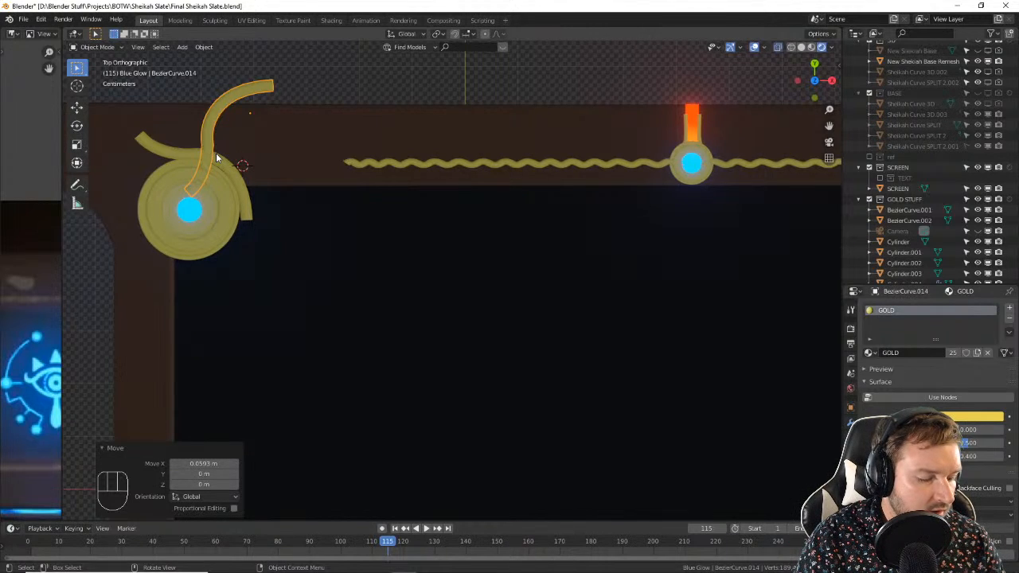
Step: Rotate the duplicated curve 180° around X and about -105° around Z
text(rx180)
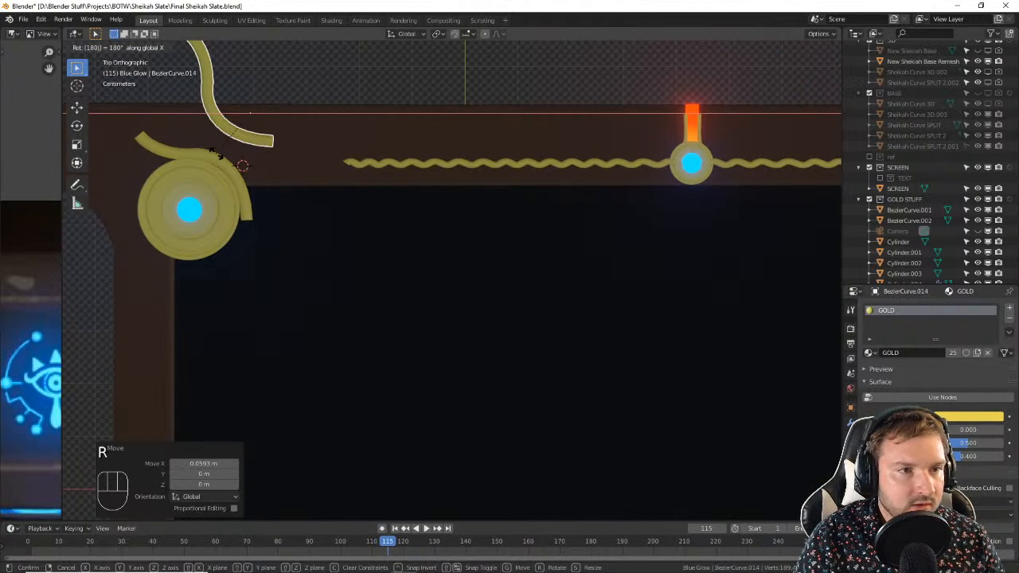
click(215, 155)
key(r)
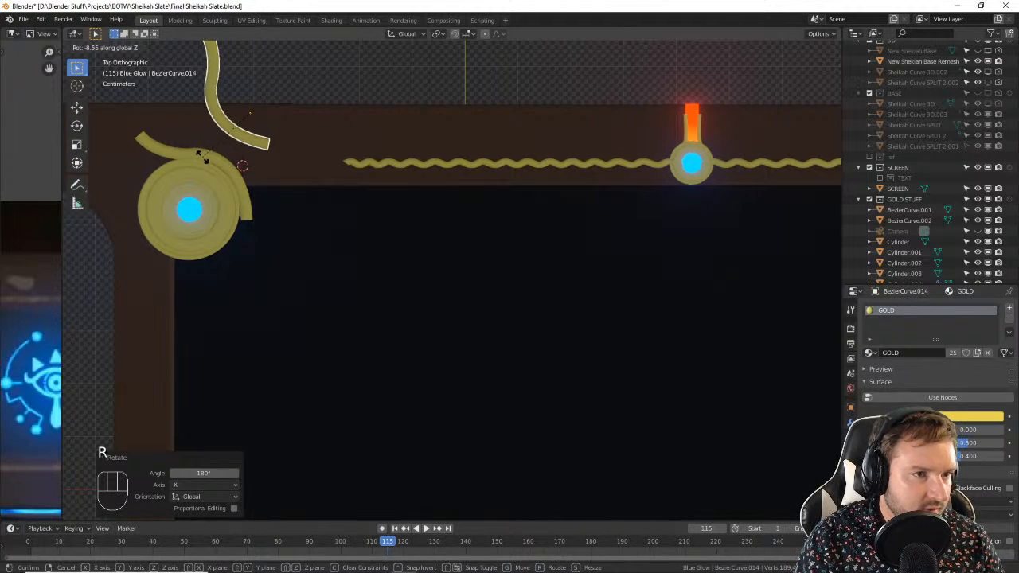
click(202, 46)
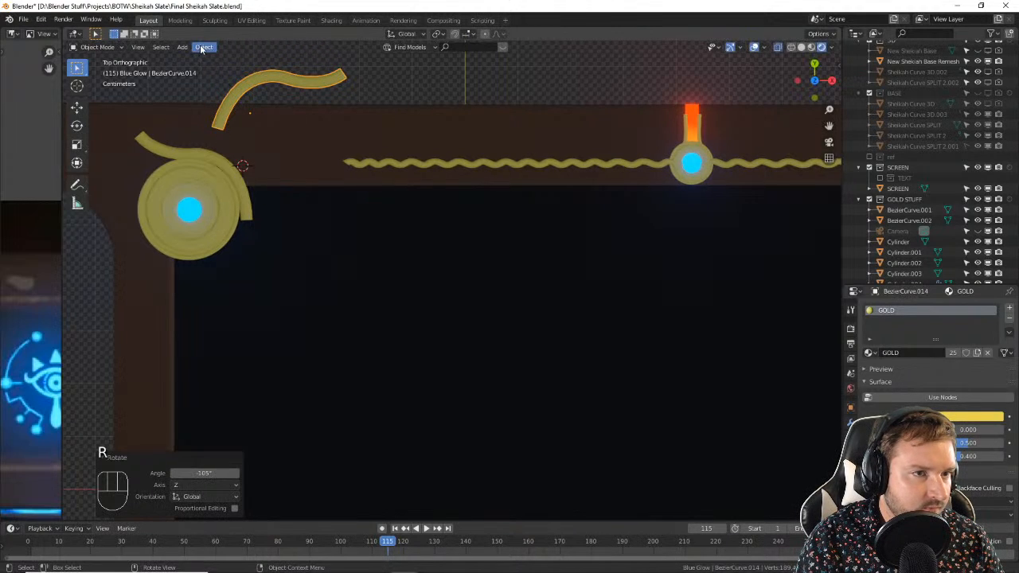
Step: Move the duplicated curve about -0.064 m in X and -0.052 m in Y so its lower end meets the disc's upper rim
key(g)
key(x)
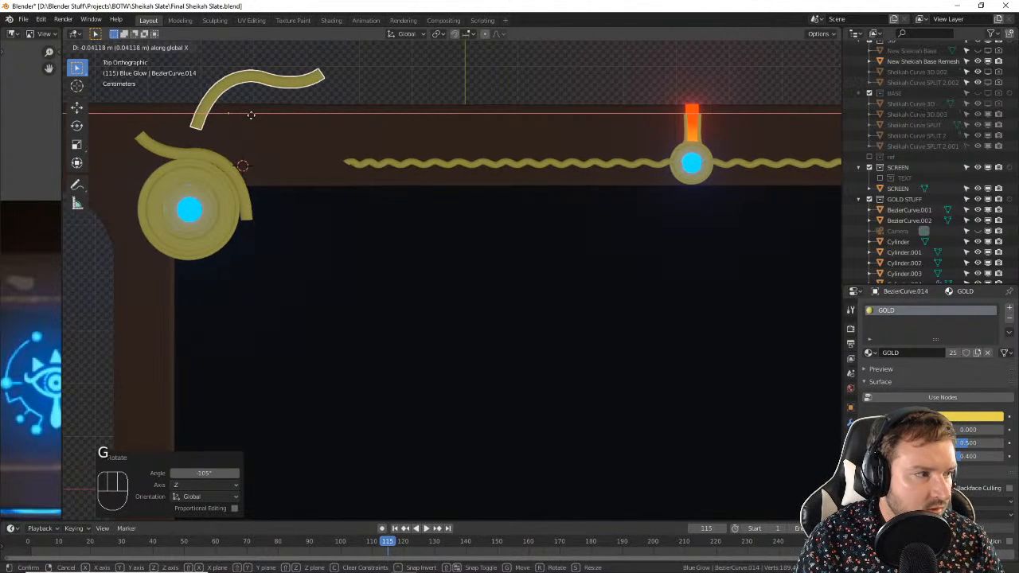
click(251, 114)
key(g)
key(y)
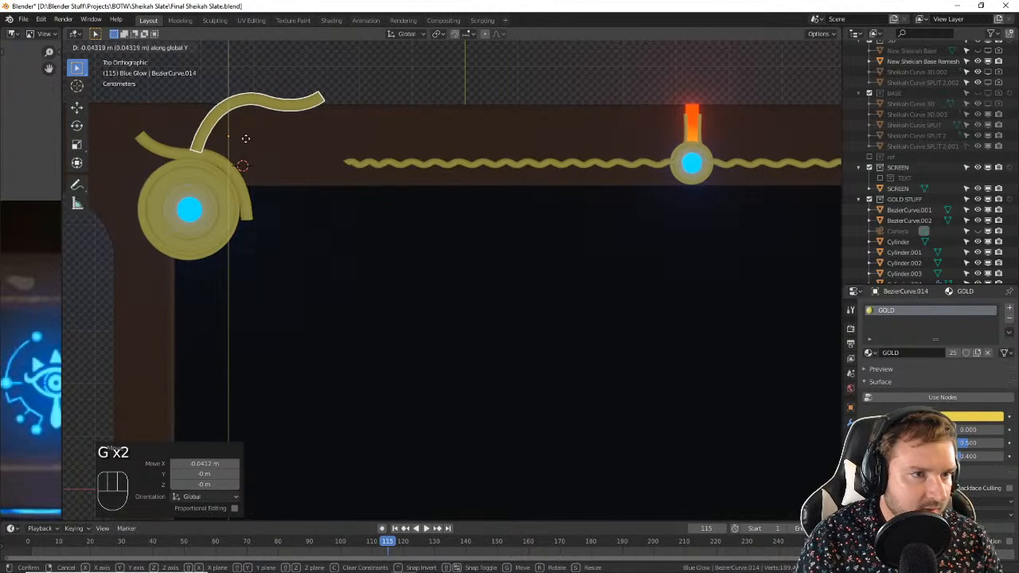
click(245, 142)
key(g)
key(x)
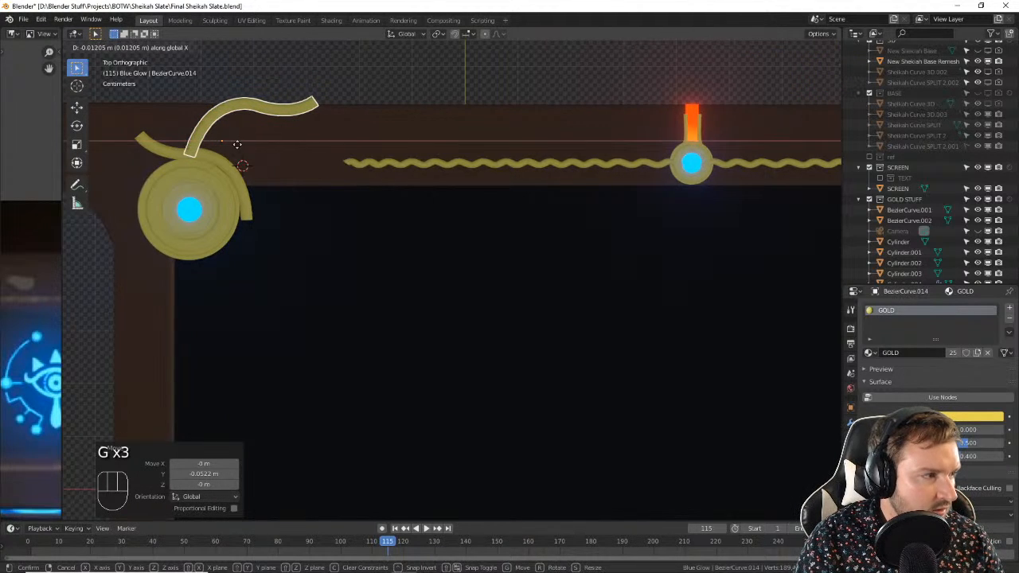
click(232, 144)
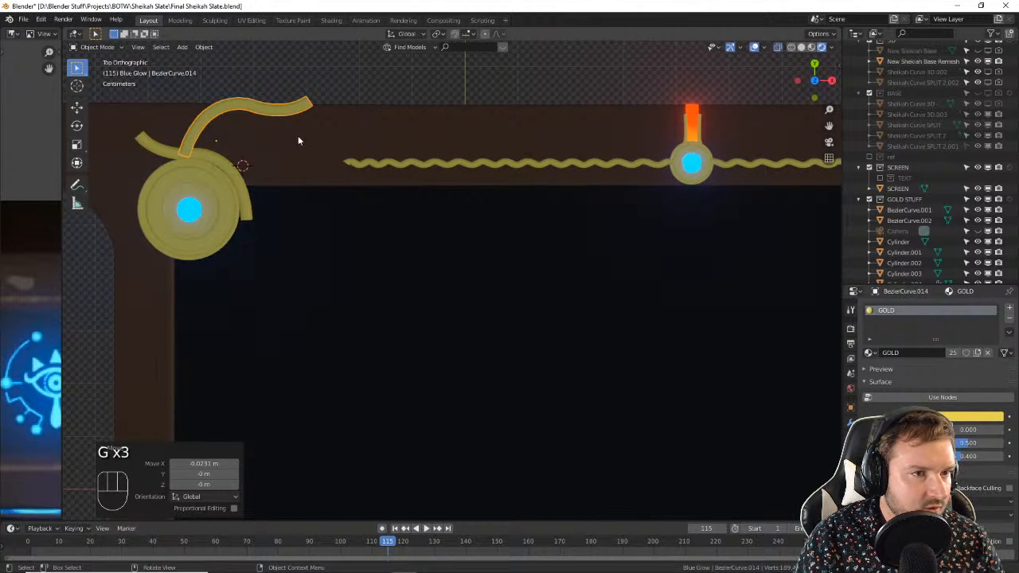
Step: In Edit Mode, move the duplicated curve's middle and outer end points about -0.103 m in Y
key(Tab)
drag(322, 128, 227, 83)
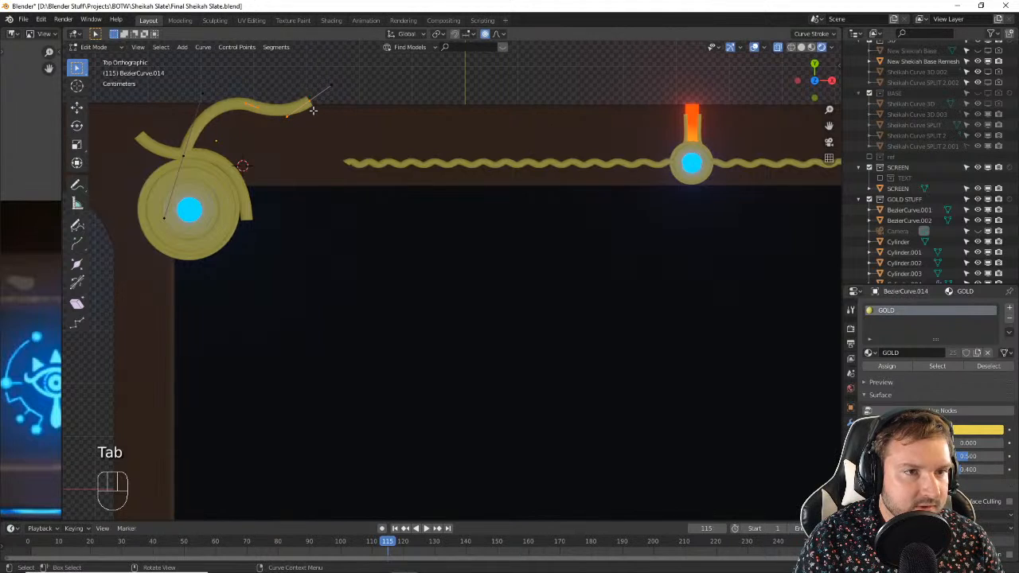
key(g)
key(y)
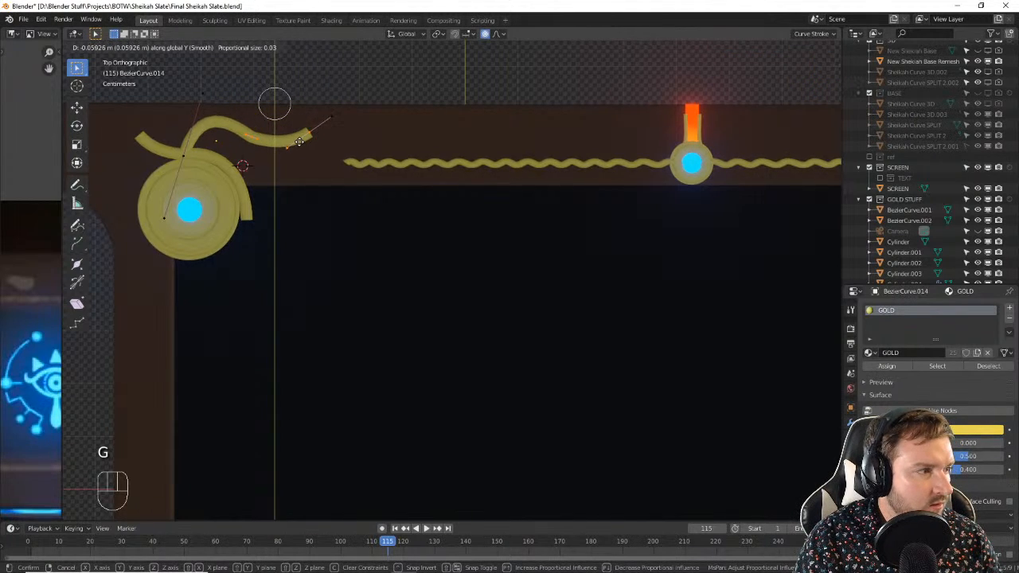
click(296, 164)
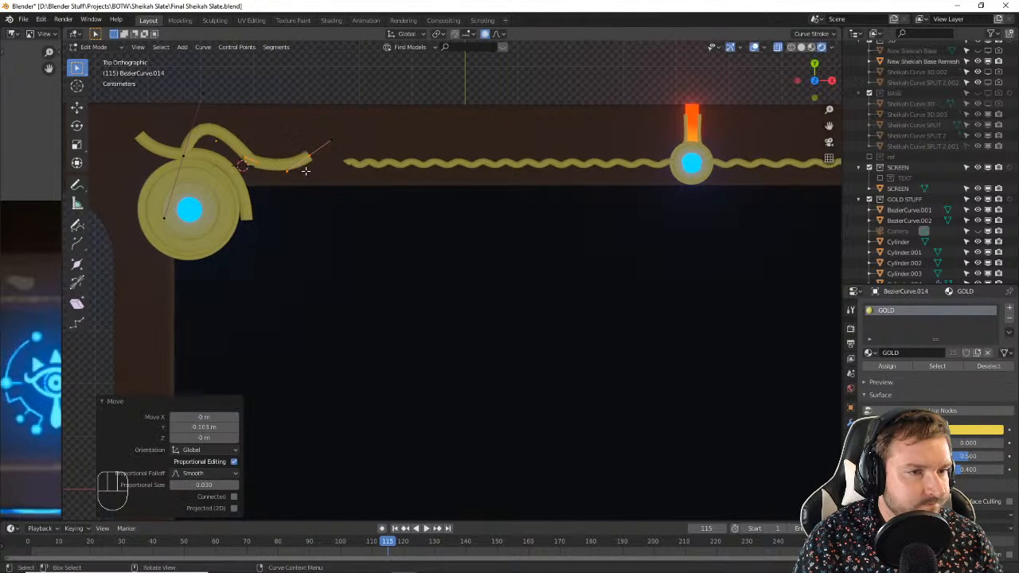
Step: Move the curve's outer end point about -0.047 m in Y and -0.052 m in X
key(g)
key(y)
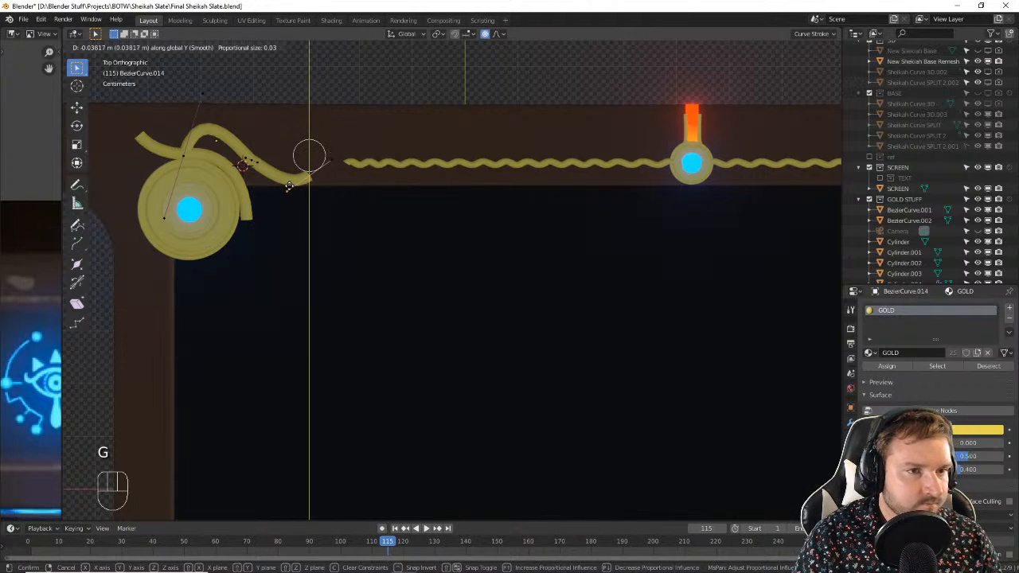
click(298, 181)
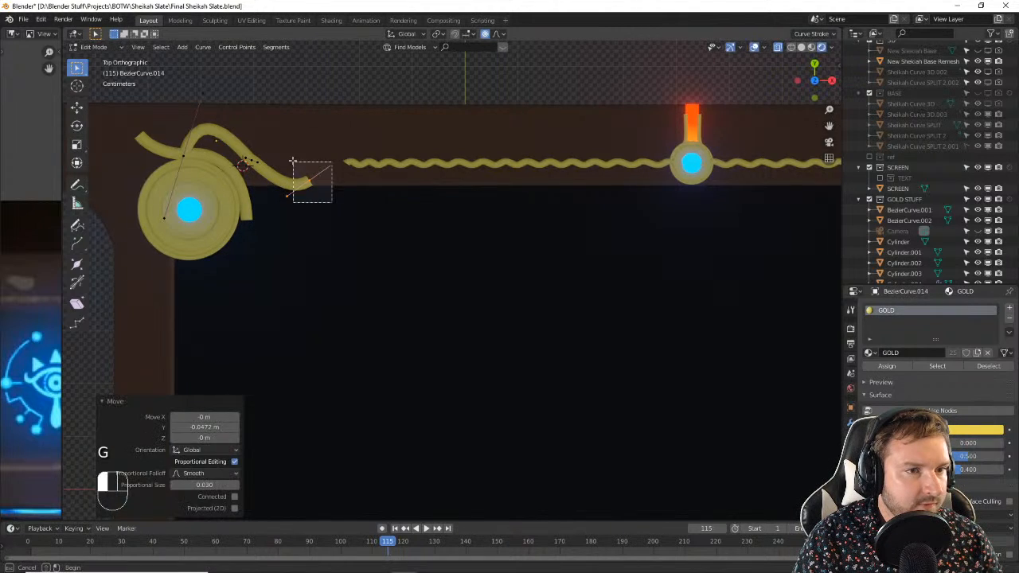
key(g)
key(x)
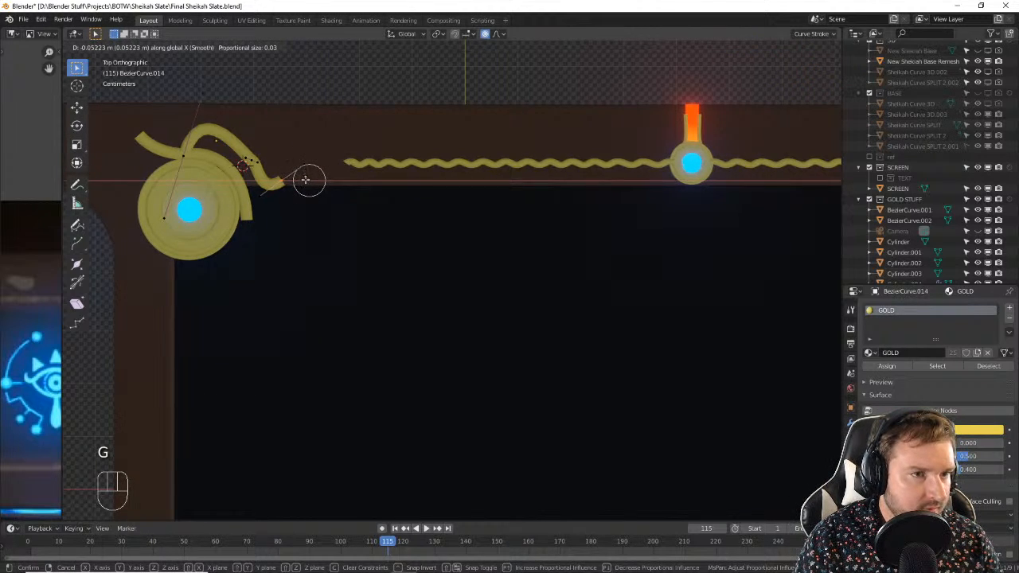
click(305, 180)
Step: Move the curve's middle point about 0.012 m in Y and -0.027 m in X
key(g)
key(y)
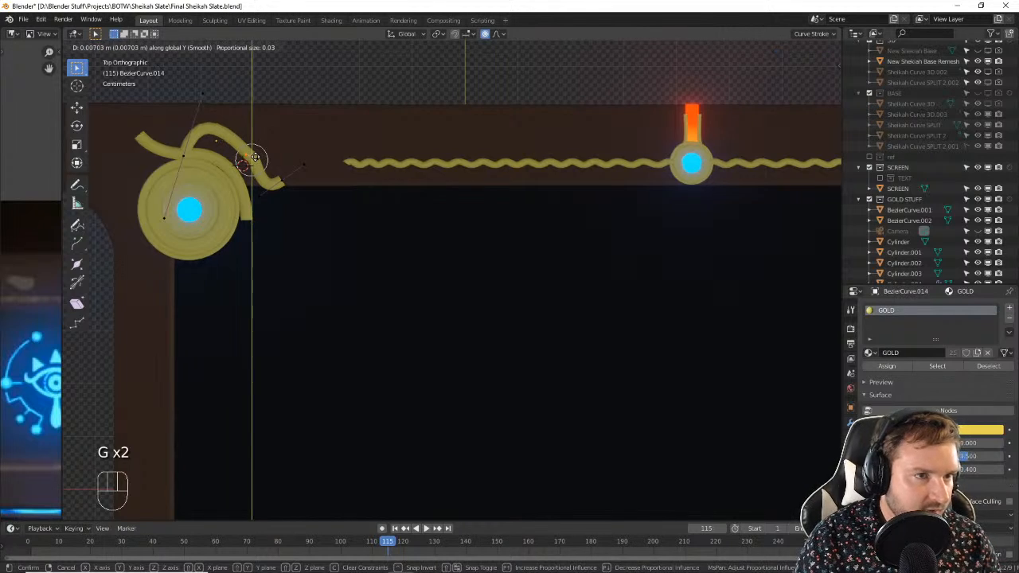
click(254, 155)
key(g)
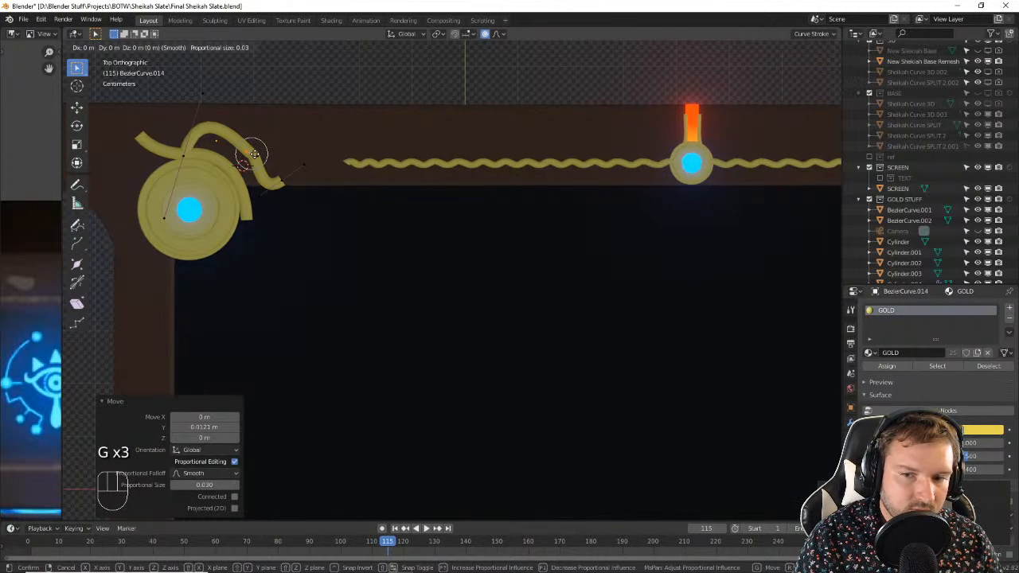
key(x)
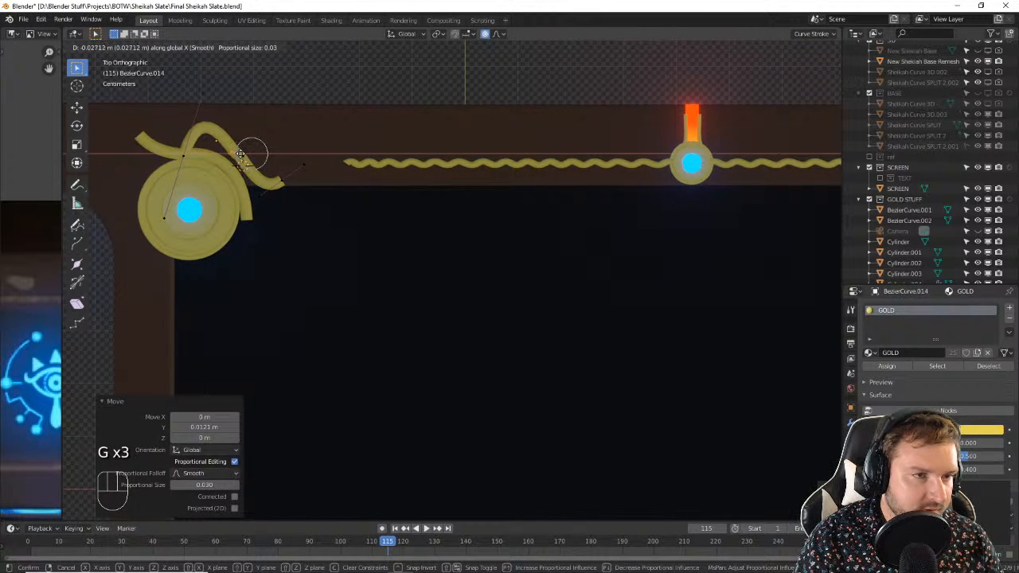
click(241, 155)
Step: Extrude the curve's outer end point about 0.05 m in Y
click(274, 174)
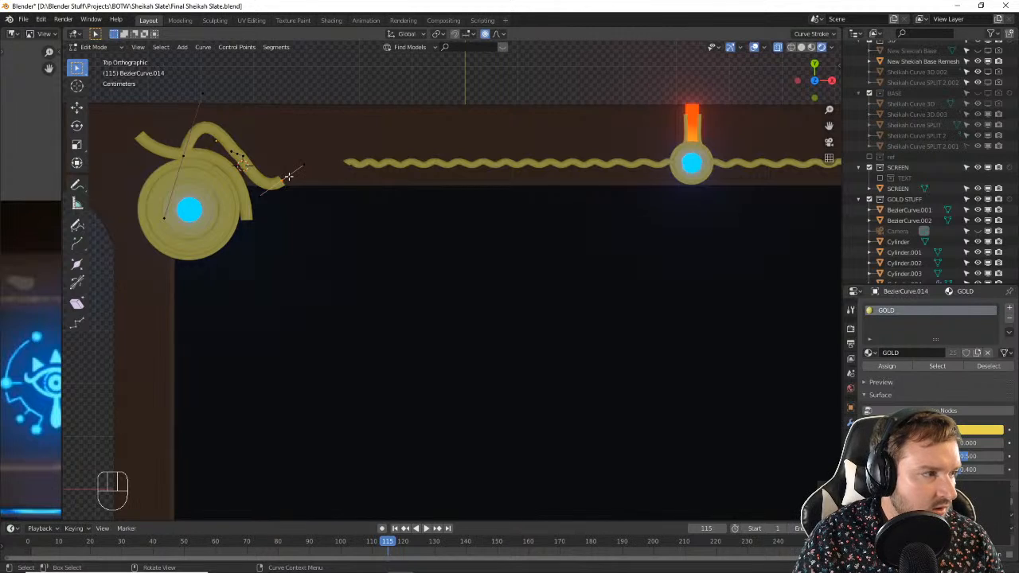
key(e)
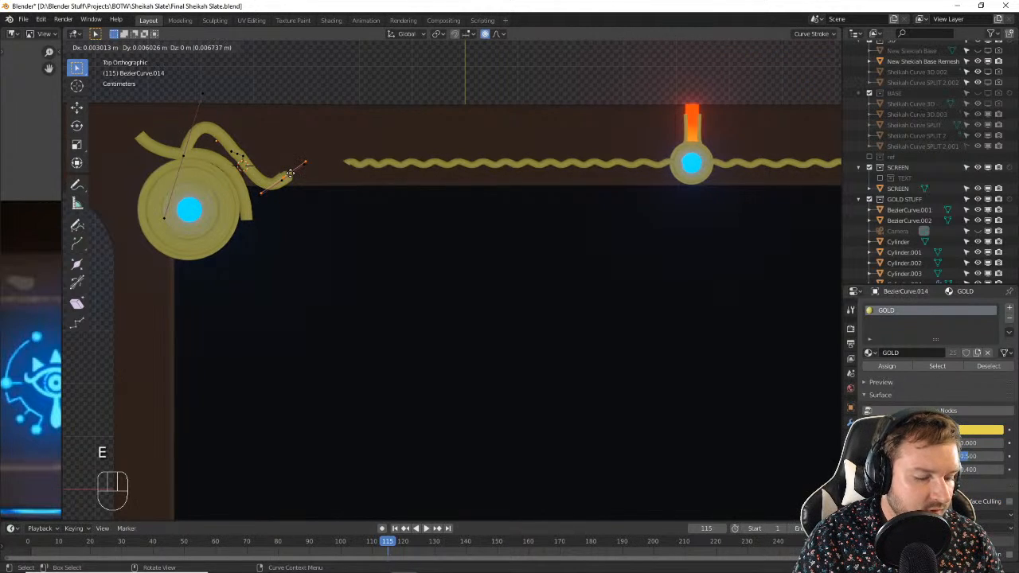
key(y)
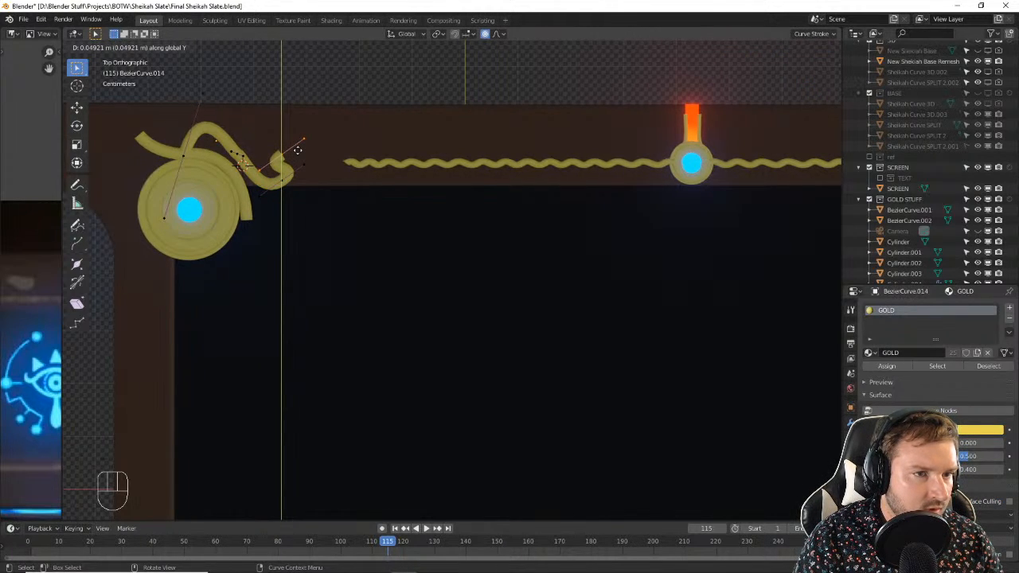
click(297, 148)
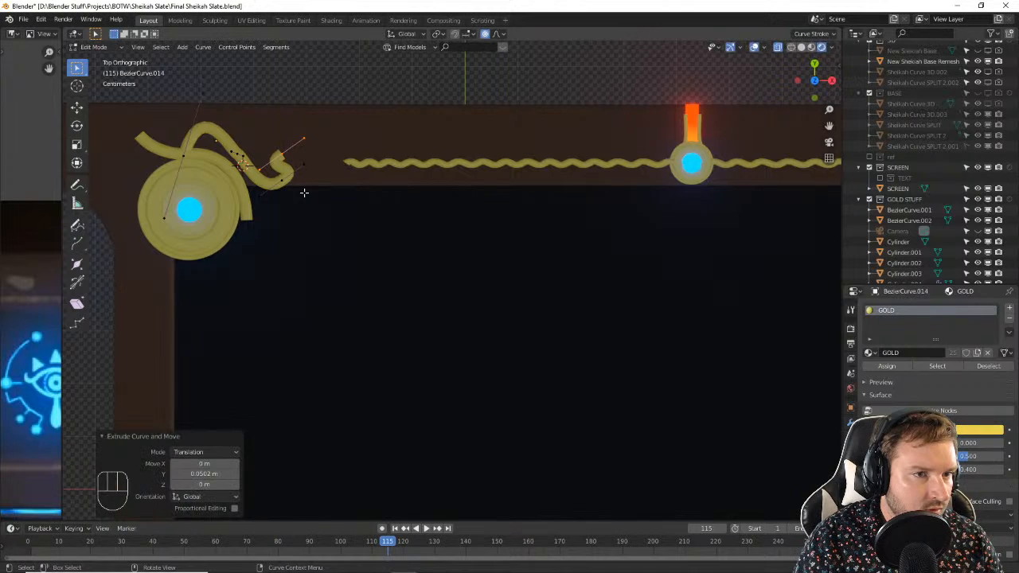
Step: Move the lower bend point about -0.019 m in X and the extruded end point about 0.007 m in Y
key(g)
key(x)
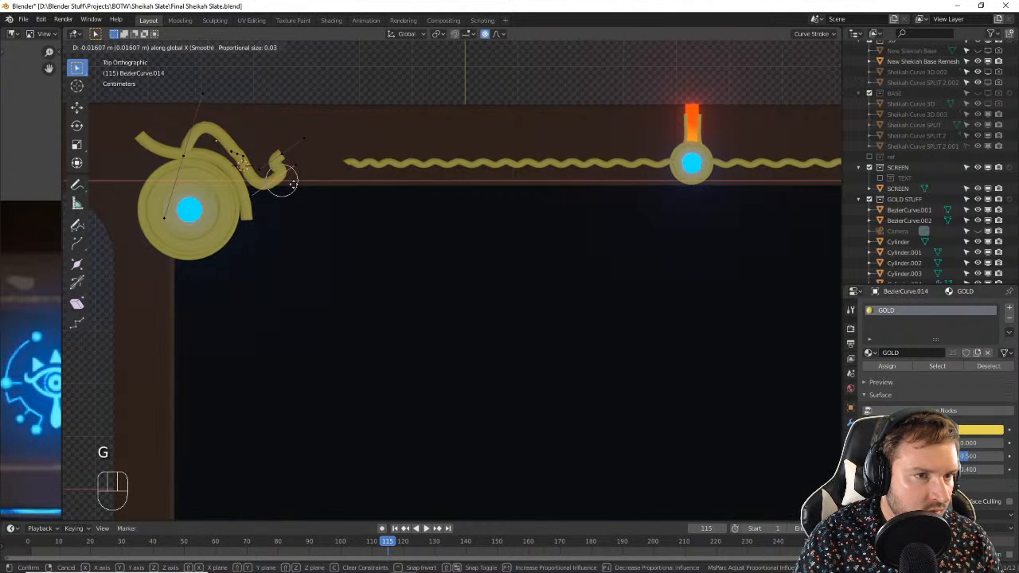
click(292, 184)
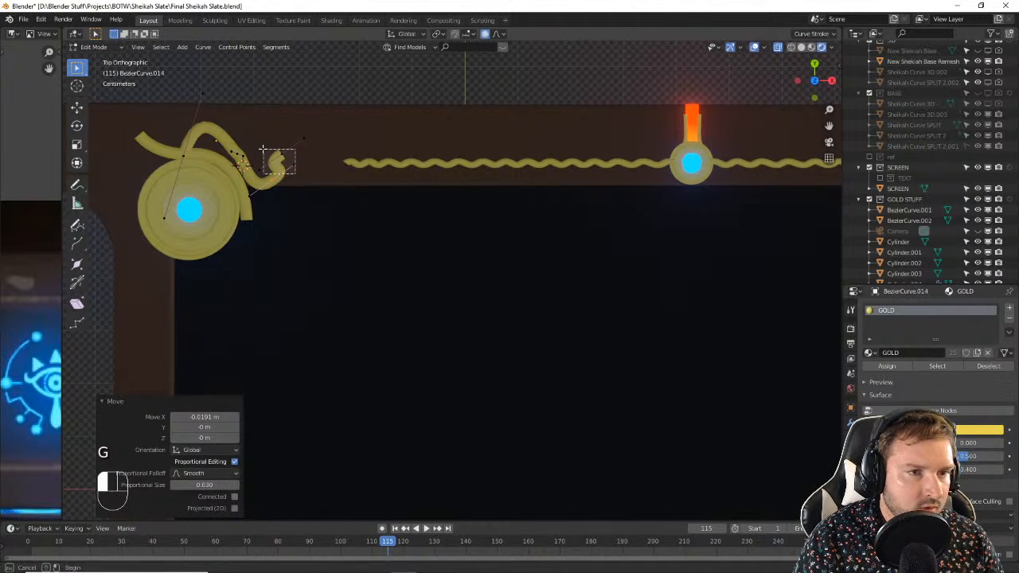
click(296, 157)
key(g)
key(y)
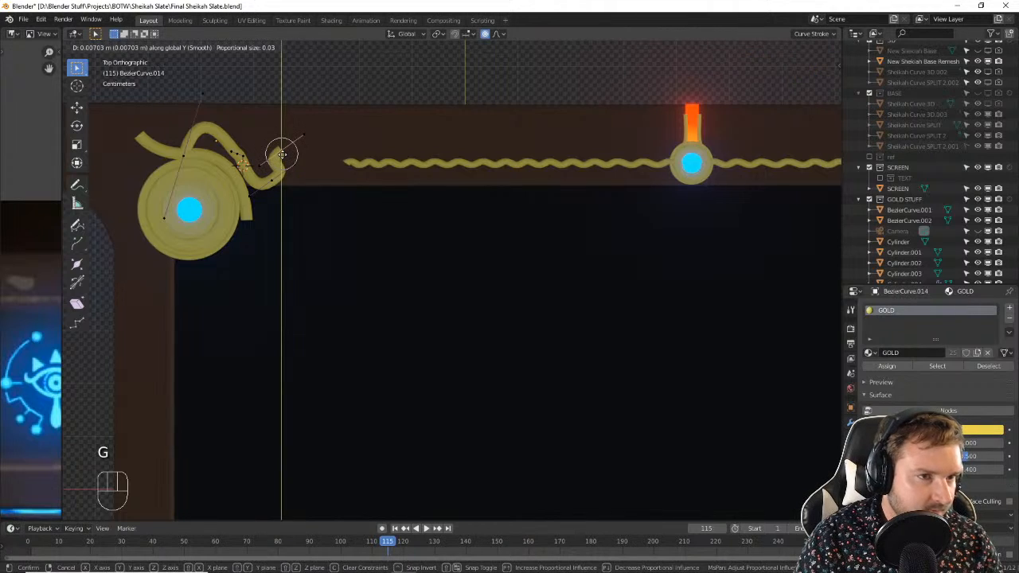
click(281, 154)
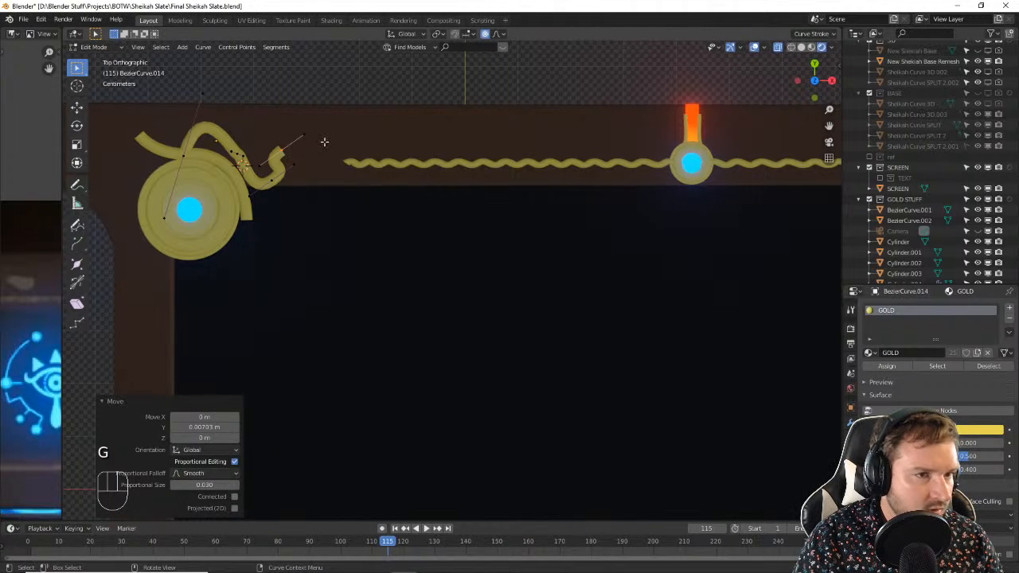
Step: Extrude the curve's end point about 0.063 m in X and scale the upper bend point's handles to about 0.69
click(312, 142)
click(282, 152)
key(e)
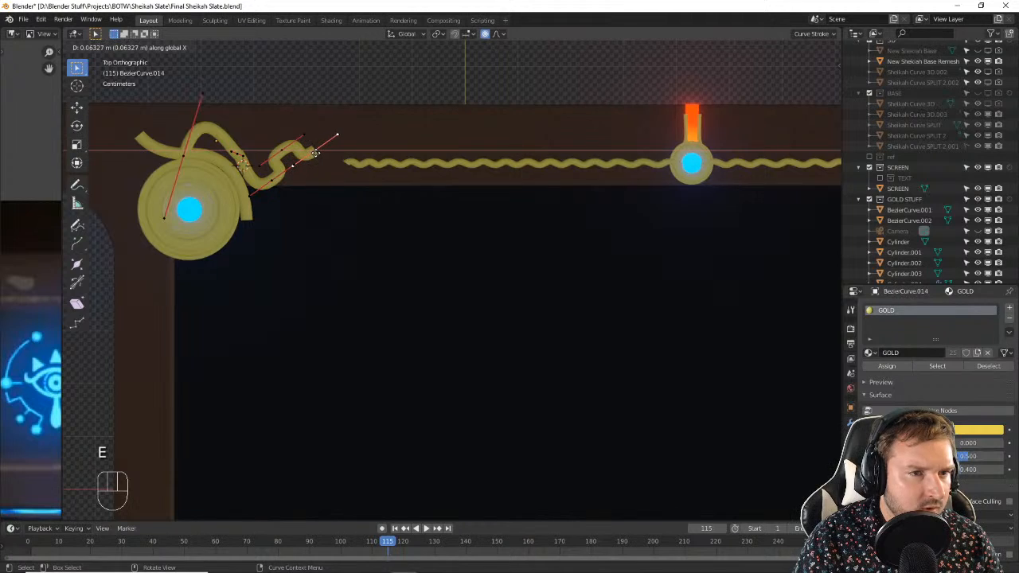
click(312, 150)
key(s)
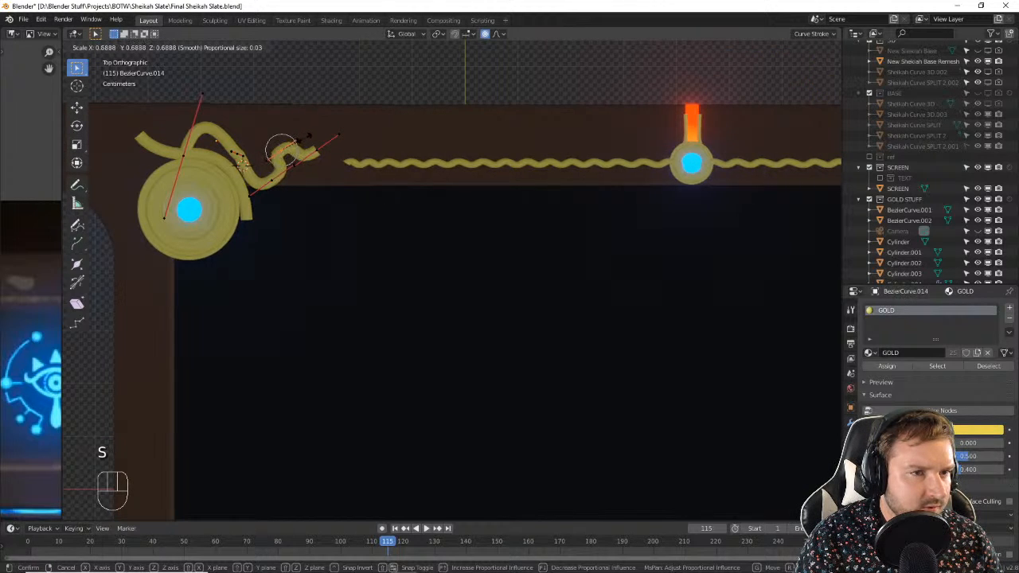
click(309, 176)
Step: Try scaling the lower bend point's handles to about 0.7 and turn off proportional editing
key(s)
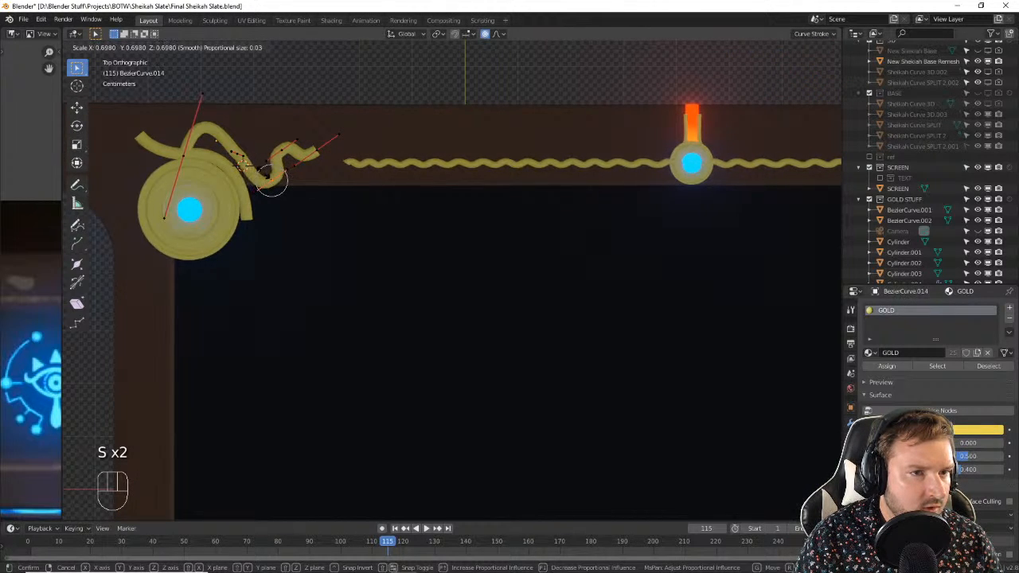
click(271, 179)
click(484, 36)
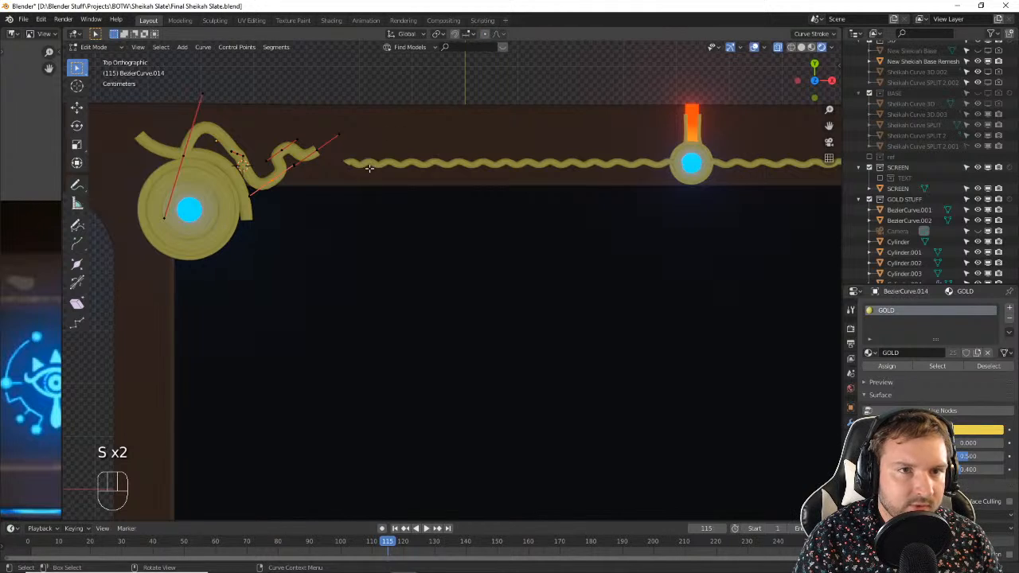
Step: Scale the lower bend point's handles to about 0.69
drag(297, 176, 265, 191)
key(s)
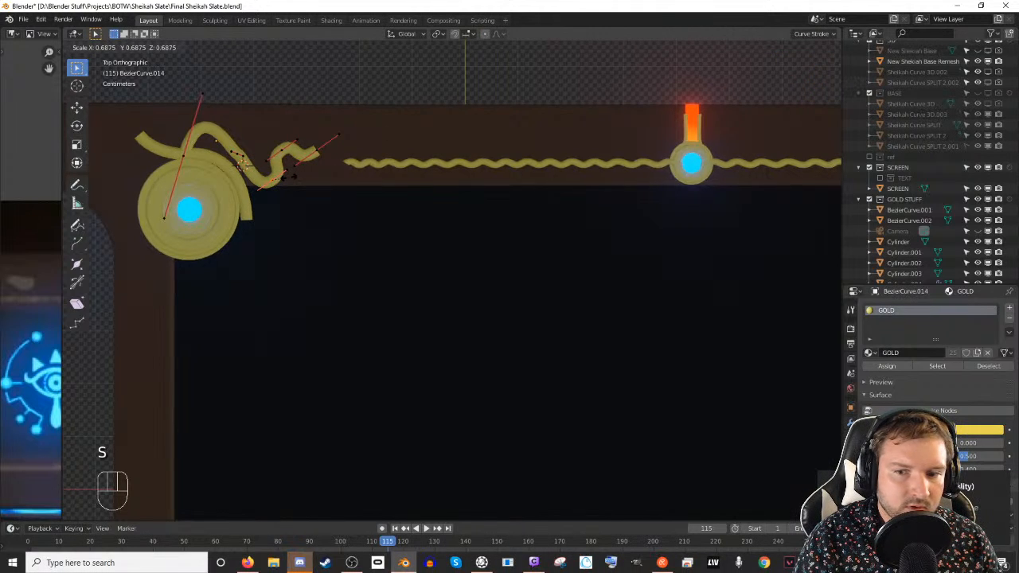
click(290, 168)
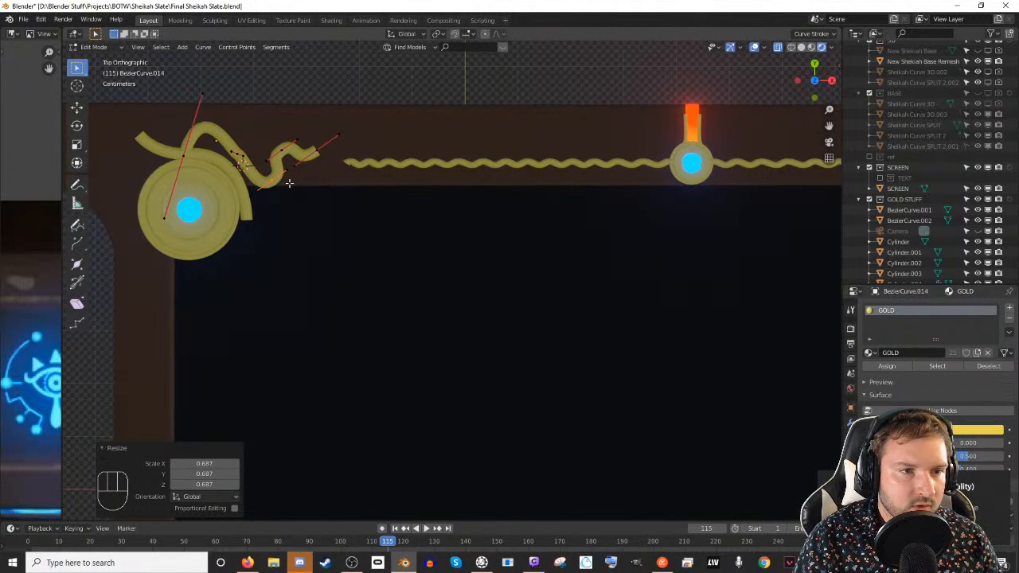
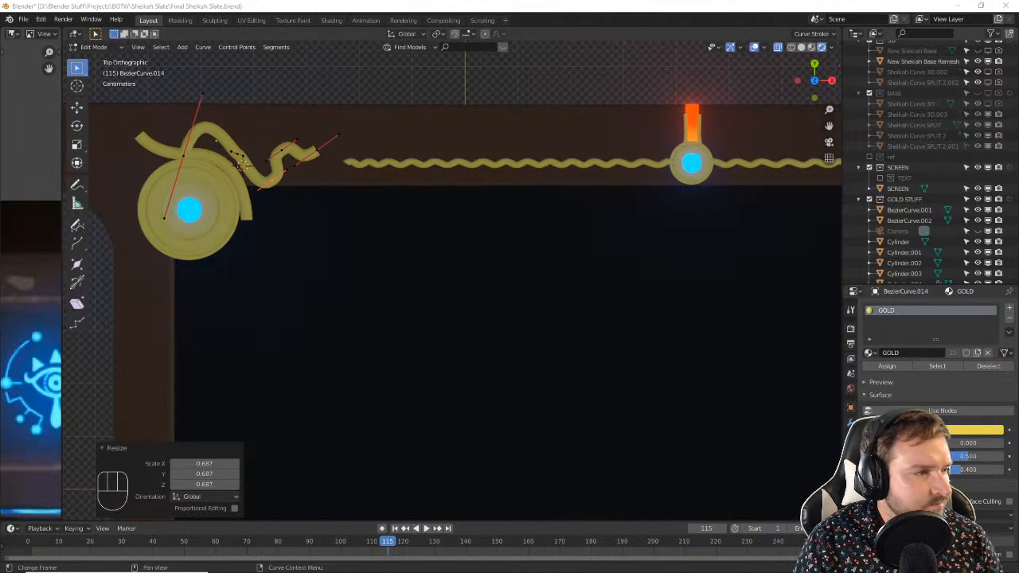
Step: Extrude the curve's end point about 0.049 m in Y and delete the stray point extruded from the upper bend
click(307, 147)
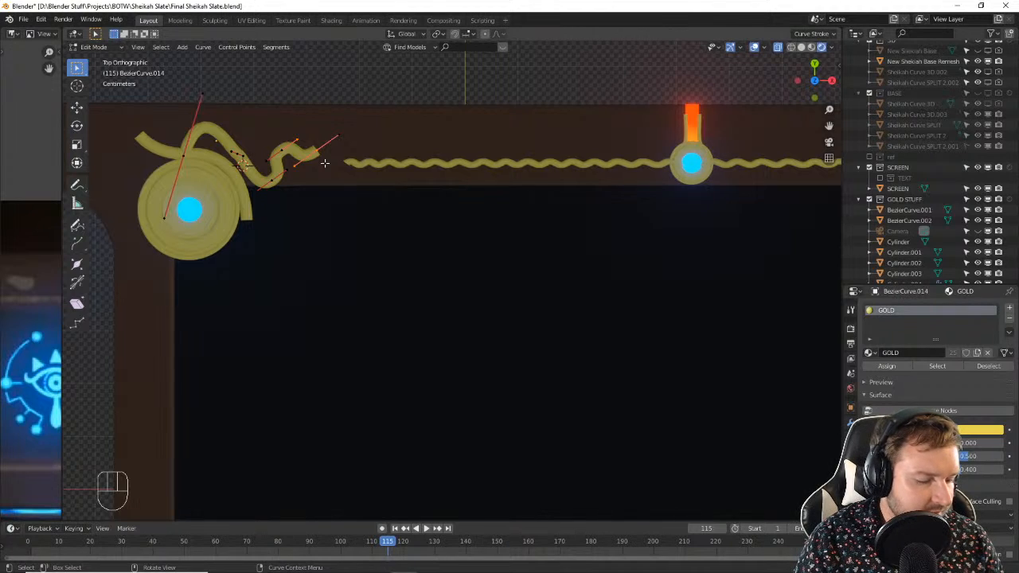
key(e)
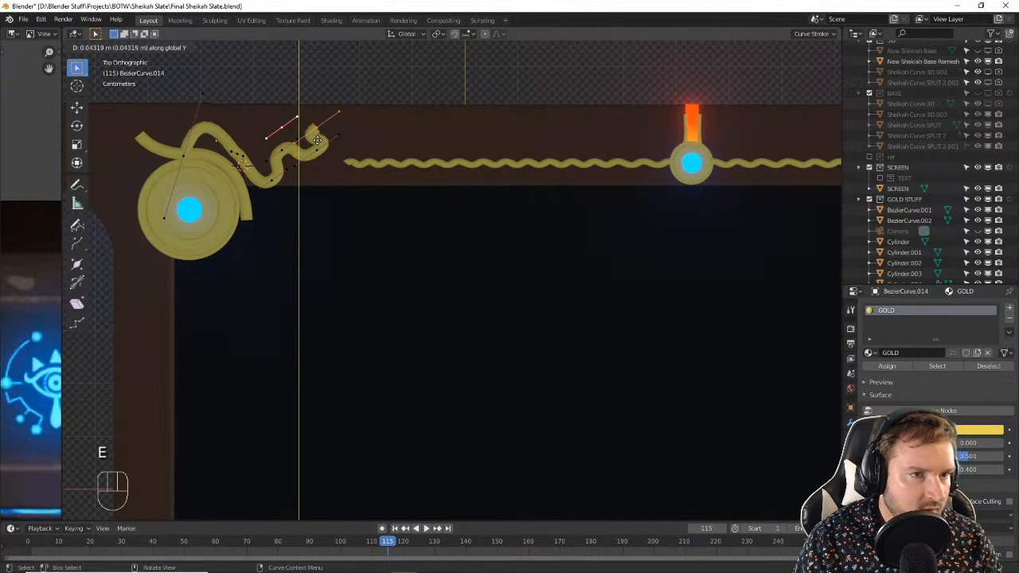
click(301, 113)
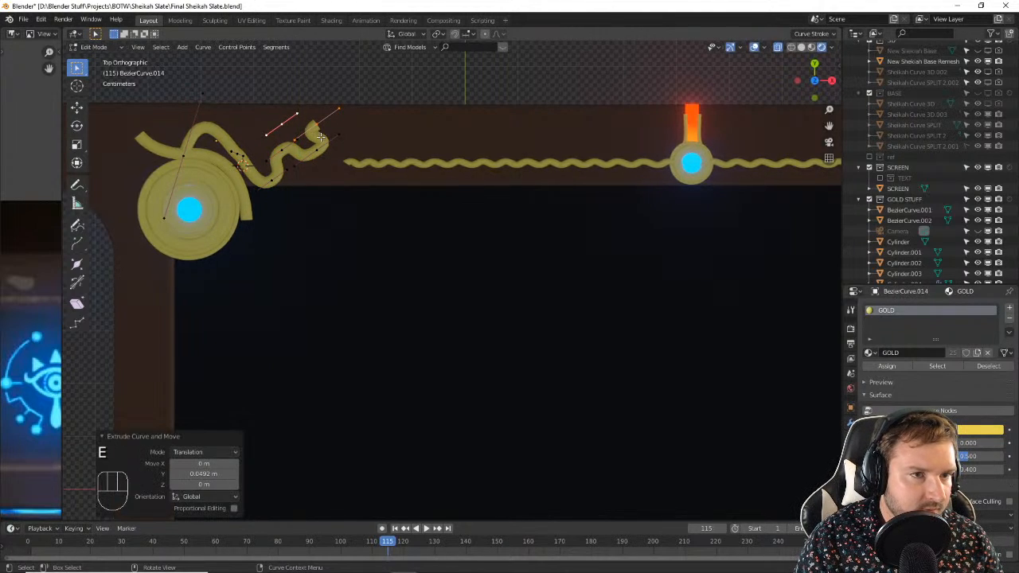
click(282, 123)
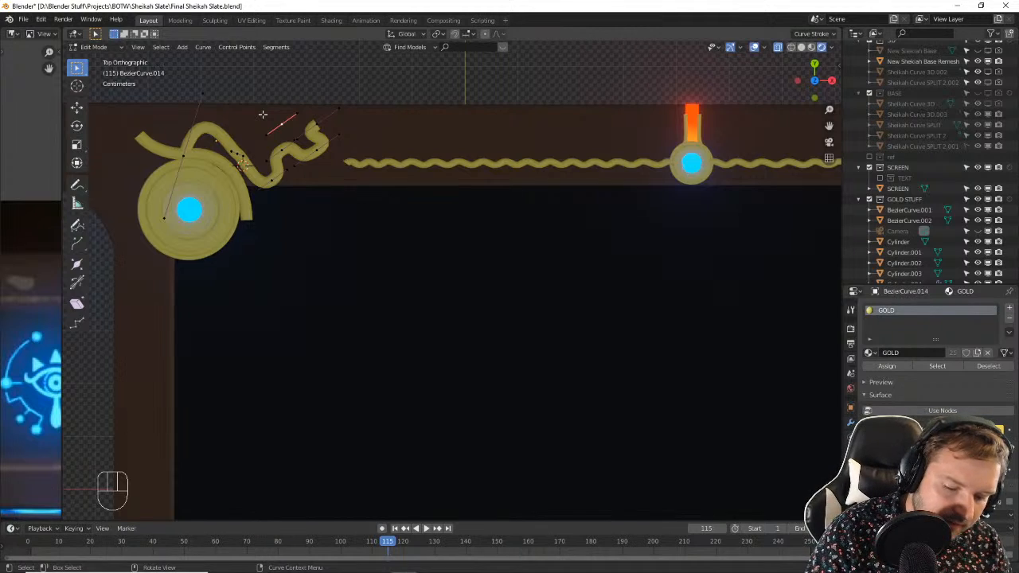
key(Delete)
click(266, 114)
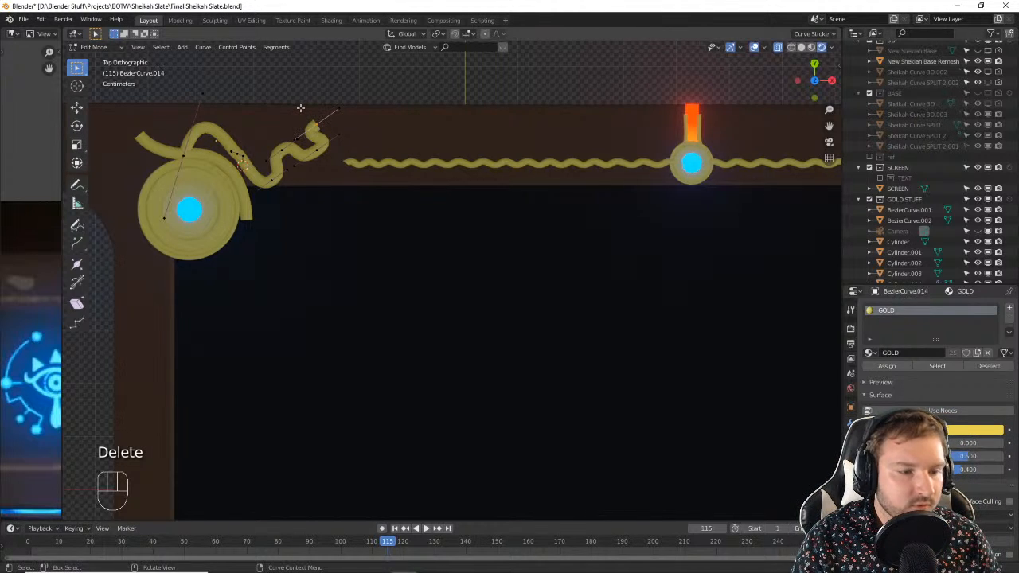
Step: Rotate the new end point 180° about Z and move it about -0.022 m in X and -0.021 m in Y
key(r)
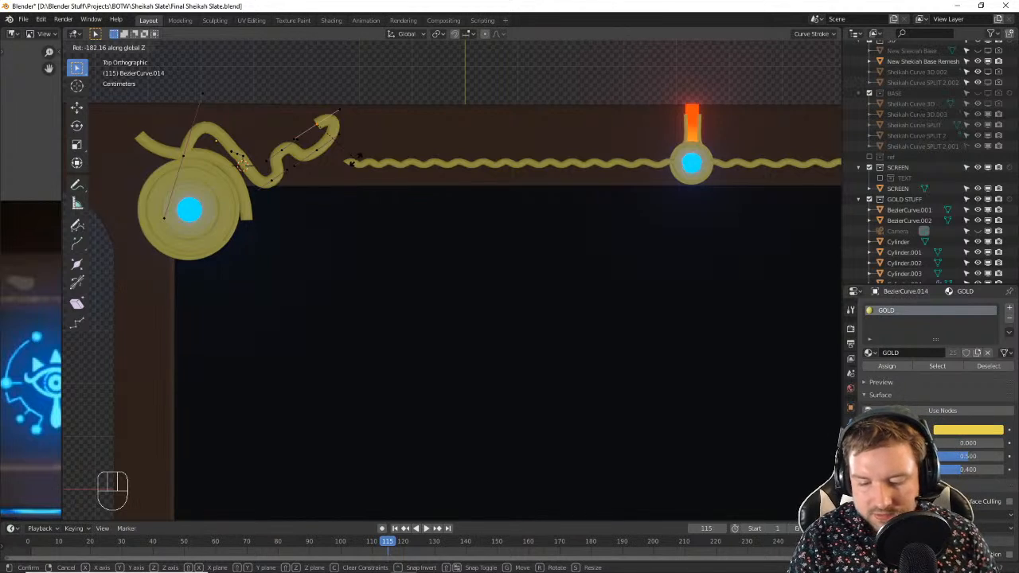
text(180)
key(Return)
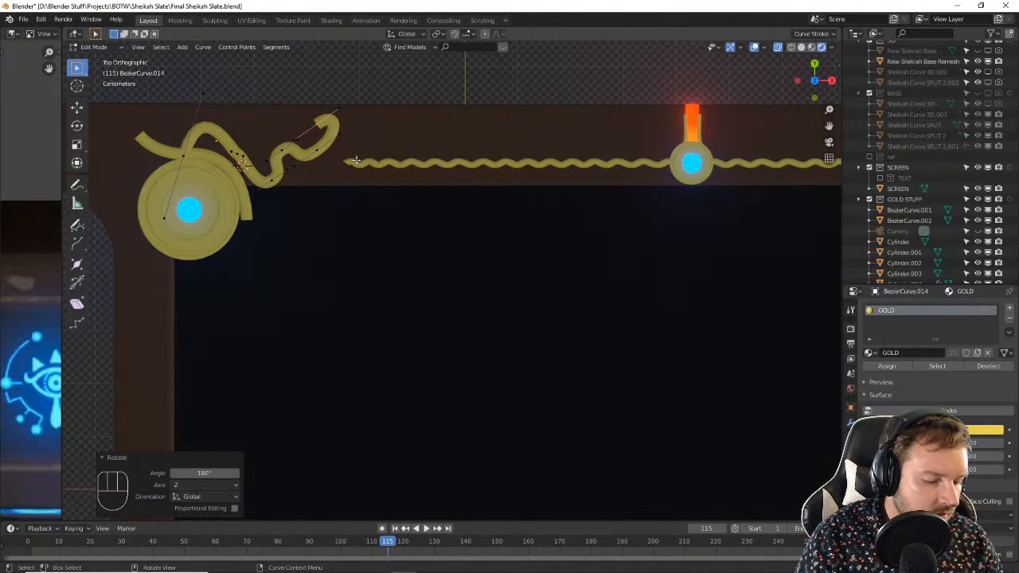
key(g)
key(x)
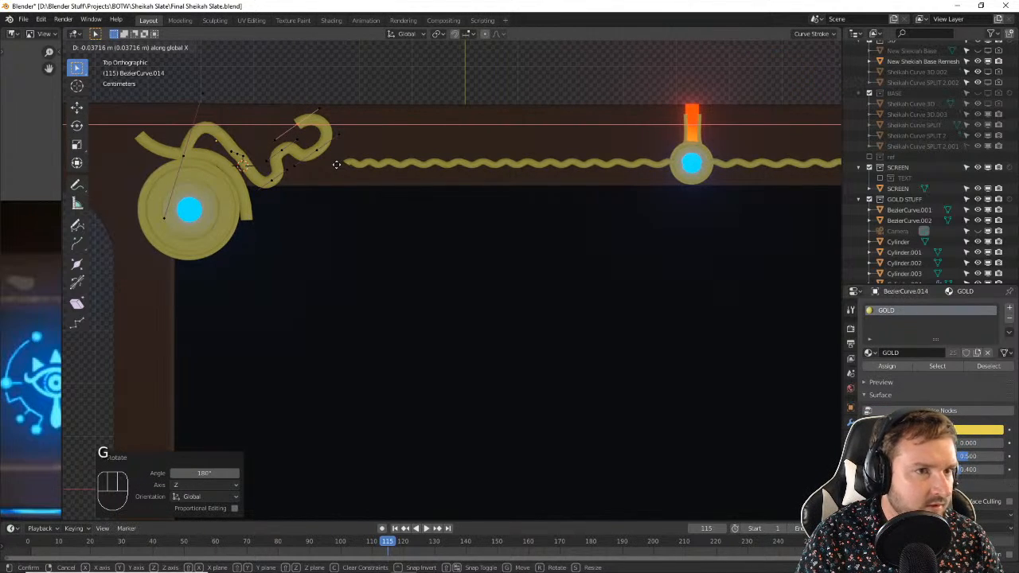
click(343, 162)
key(g)
key(y)
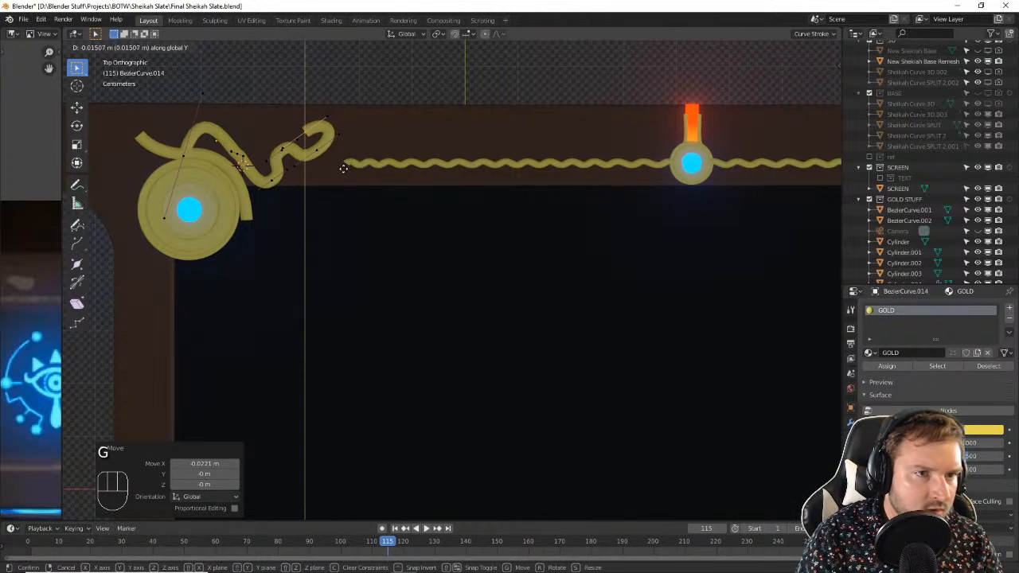
click(348, 165)
Step: Shrink the end point's handles and scale the neighbouring bend point's handles to about 0.68
key(s)
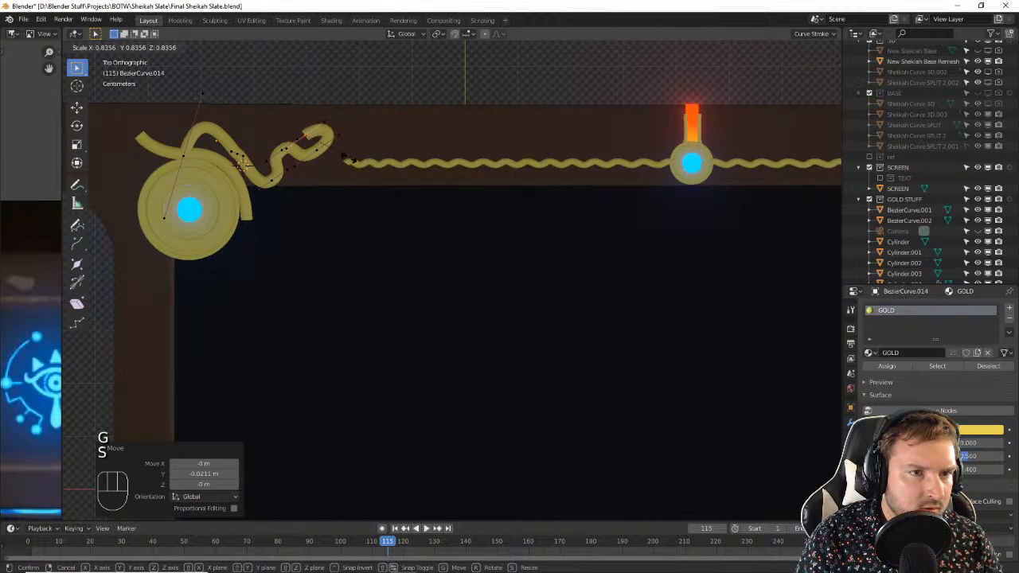
click(323, 152)
key(s)
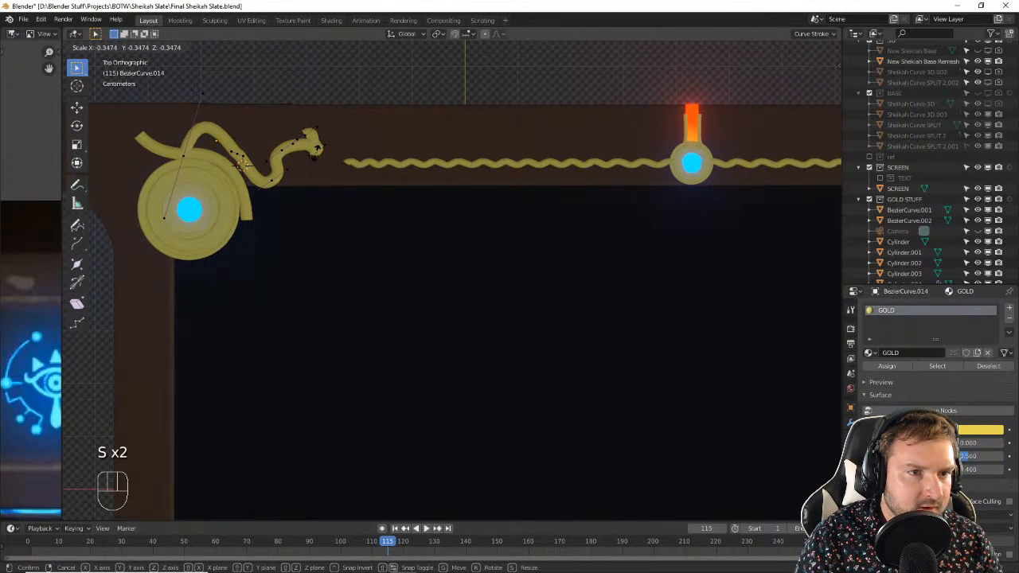
click(319, 146)
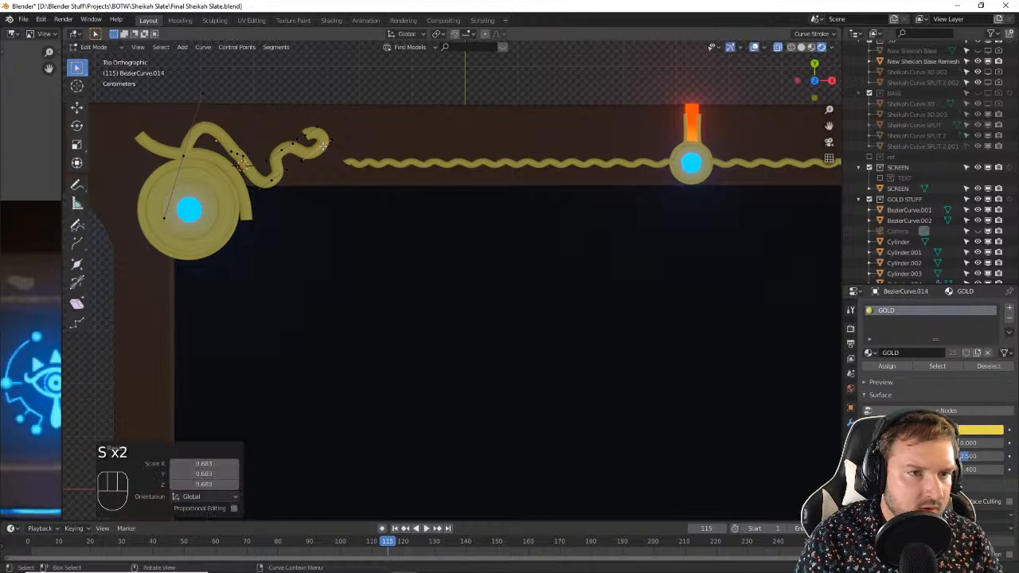
Step: Shift the curl's end point about 0.007 m in X, -0.01 m in Y, and about -0.004 m back in X
key(g)
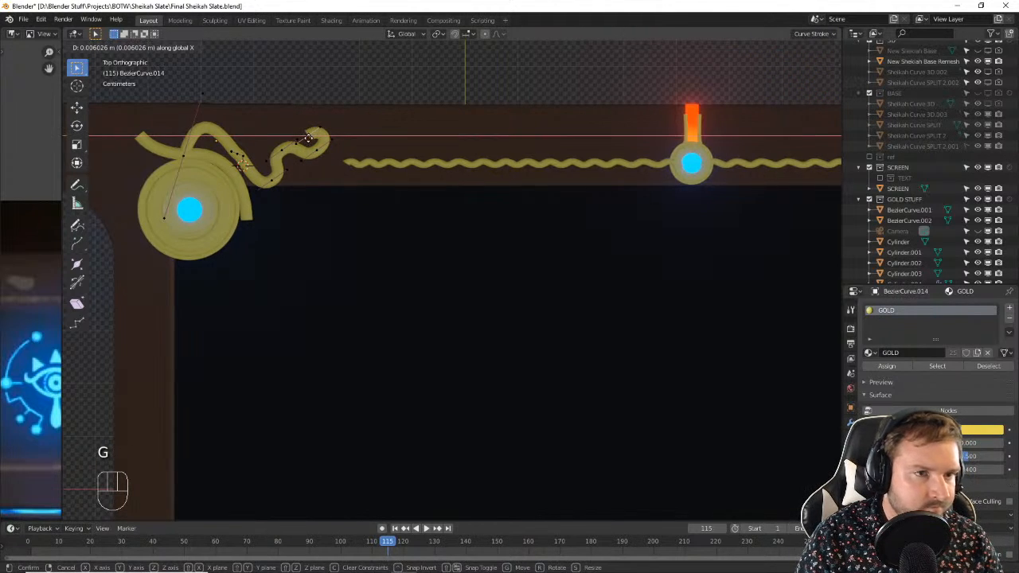
click(307, 137)
key(g)
key(y)
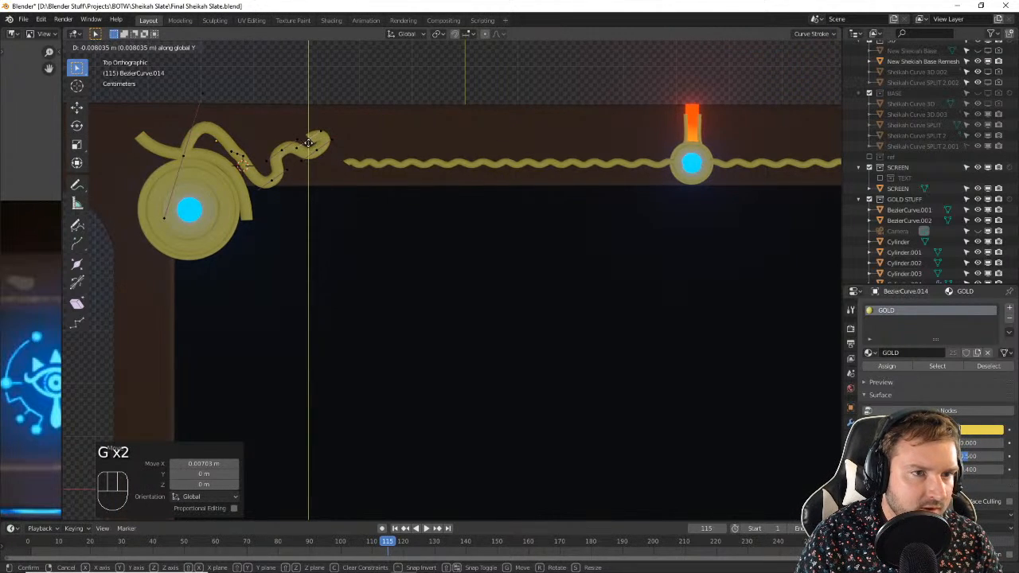
click(309, 142)
key(g)
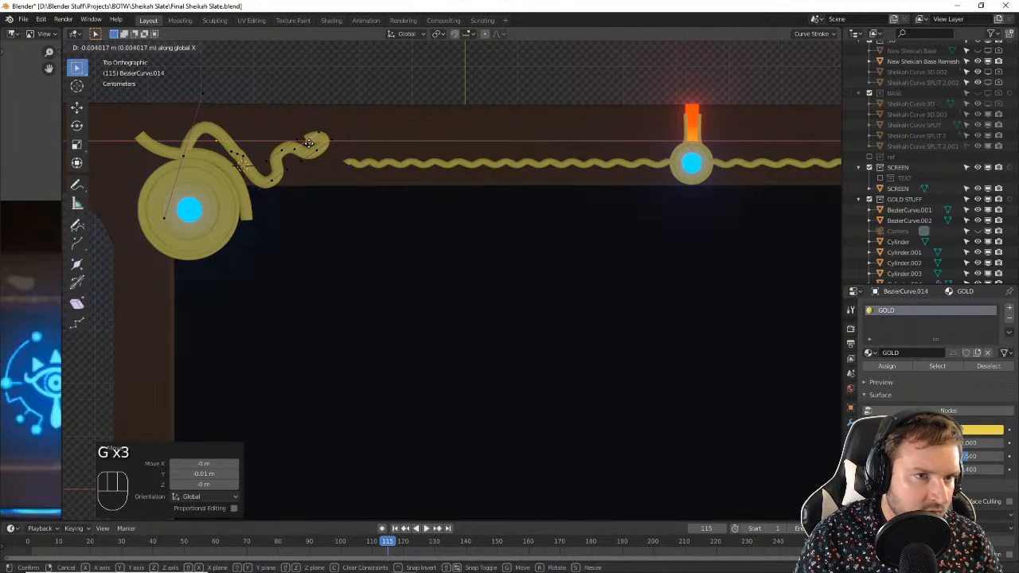
click(312, 143)
Step: Examine the shape of the curled curve end up close from an angle and from the top
middle_drag(312, 145, 314, 272)
scroll(314, 272, up, 3)
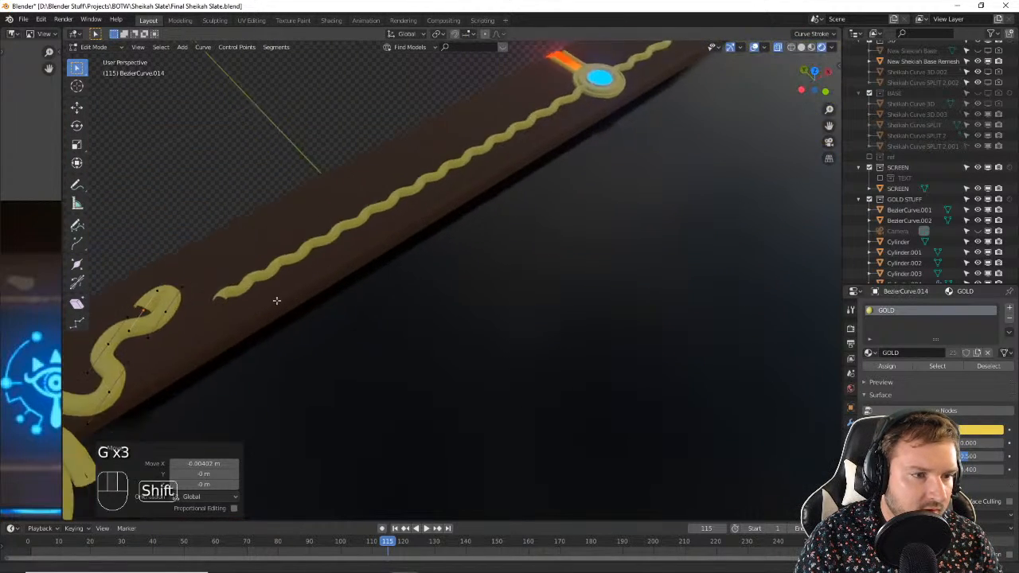
shift+middle_drag(278, 300, 370, 242)
scroll(199, 298, up, 3)
shift+middle_drag(198, 297, 658, 267)
scroll(587, 255, up, 1)
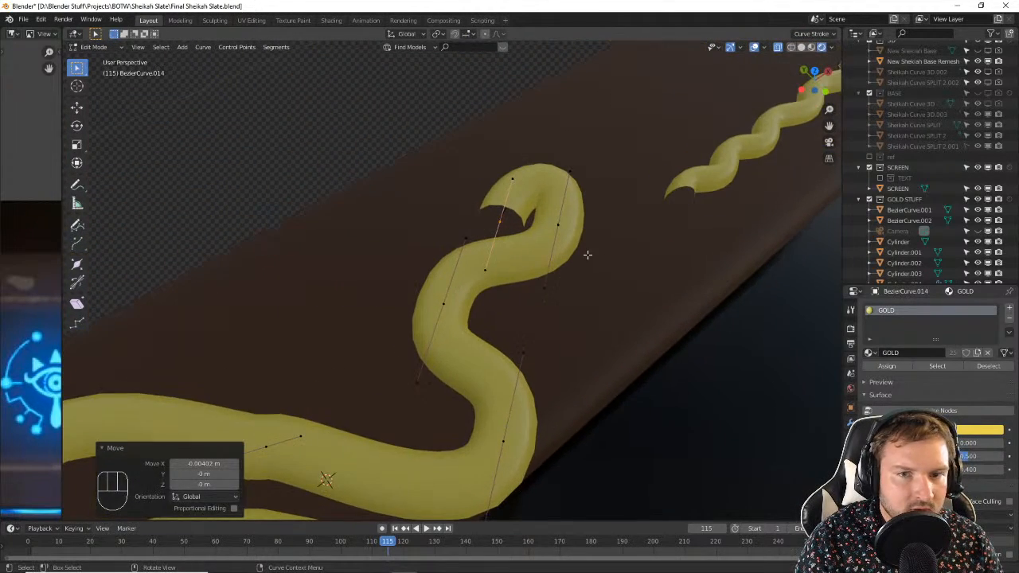
scroll(573, 259, up, 1)
middle_drag(565, 259, 452, 261)
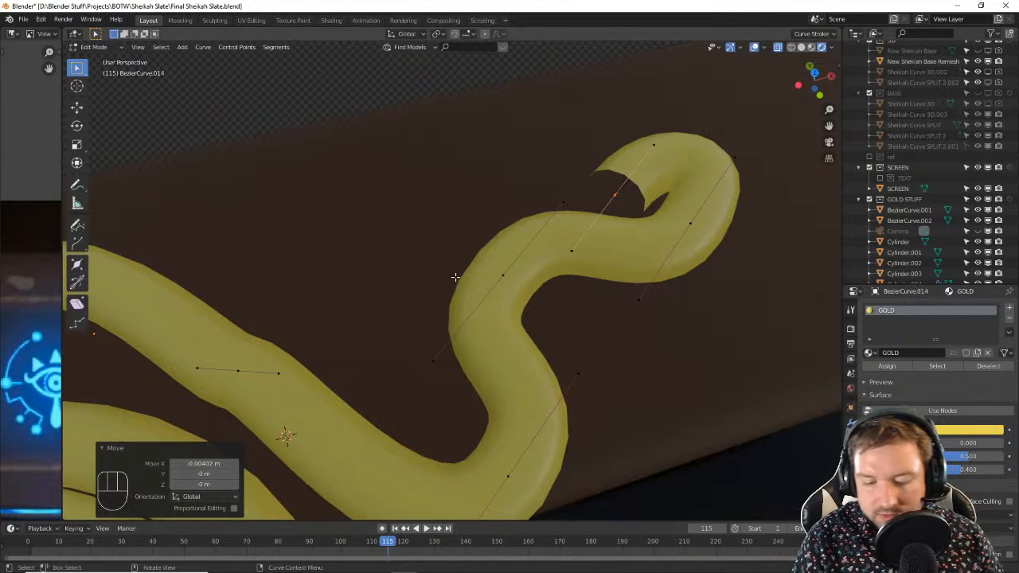
key(KP_7)
scroll(455, 276, down, 8)
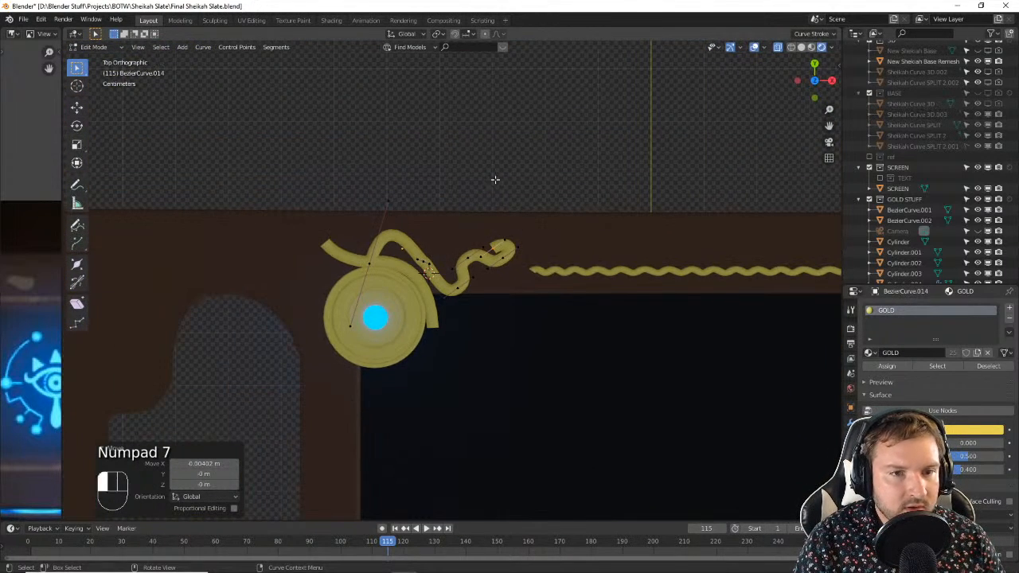
click(494, 180)
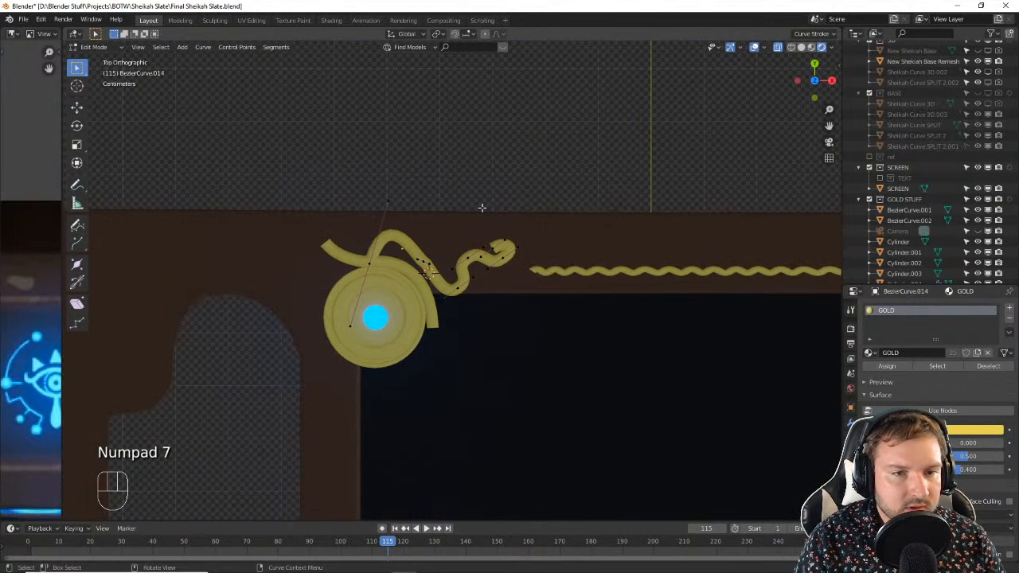
Step: Hide the viewport overlays and examine the new corner ornament against the whole slate from the top
click(754, 48)
key(KP_7)
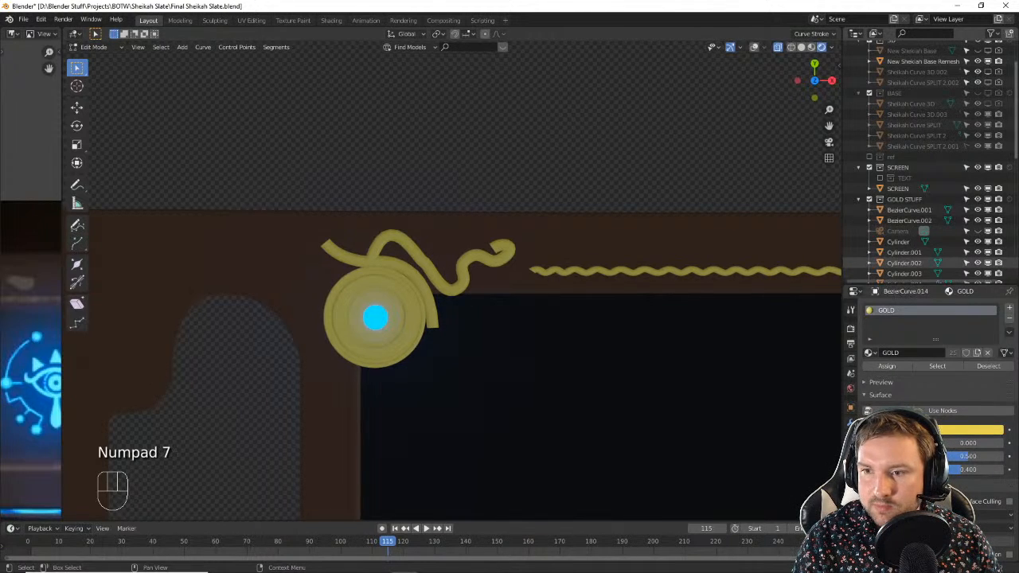
key(Tab)
key(Tab)
key(KP_7)
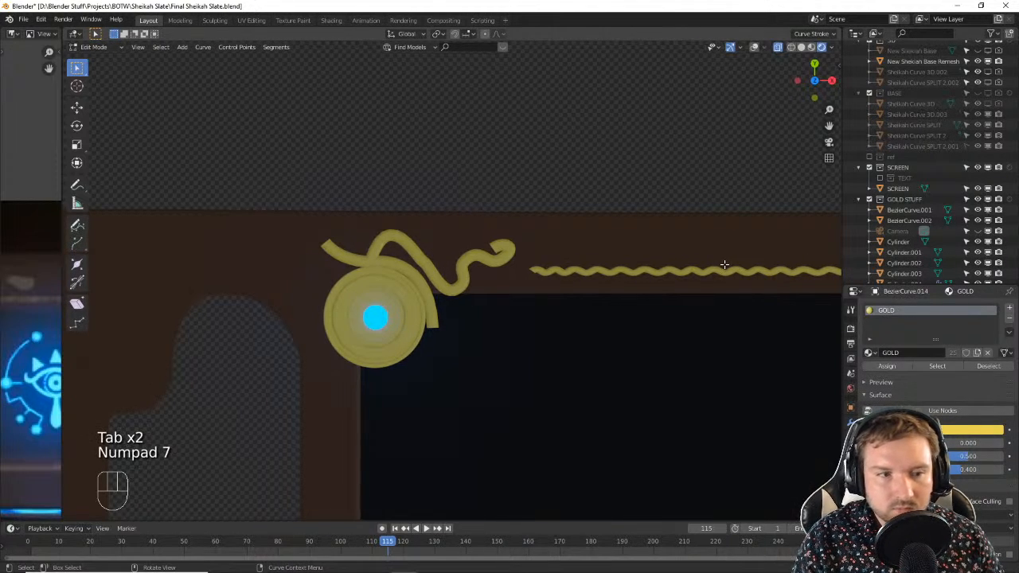
scroll(722, 265, down, 8)
scroll(587, 310, up, 2)
shift+middle_drag(635, 334, 564, 288)
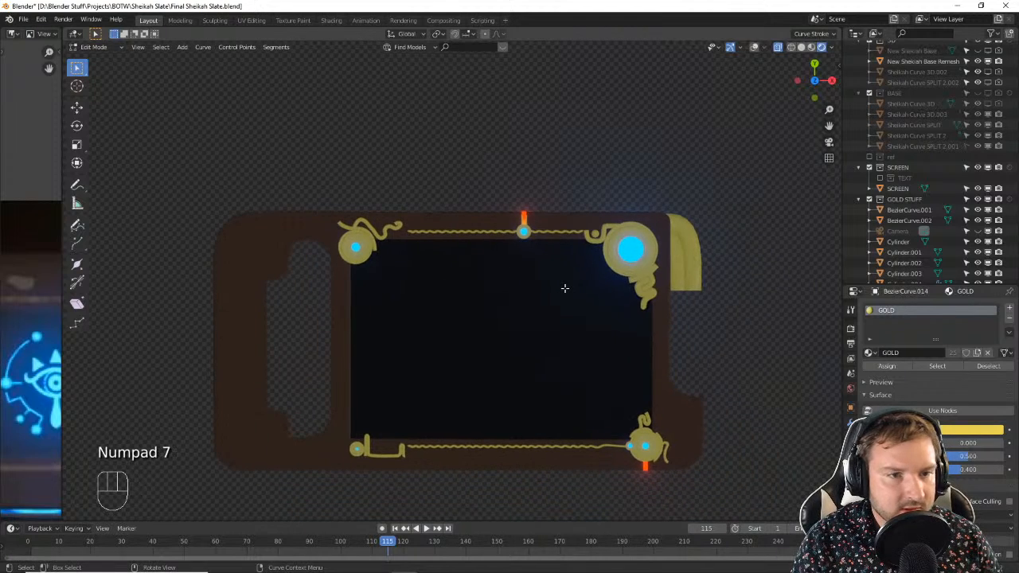
scroll(351, 251, up, 4)
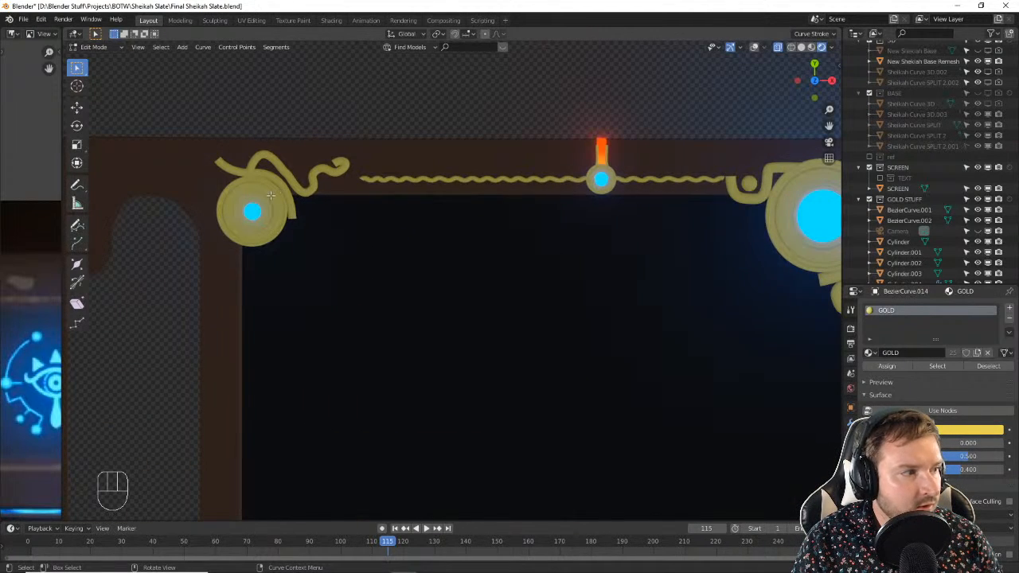
scroll(265, 196, up, 2)
shift+middle_drag(246, 182, 330, 259)
scroll(298, 202, up, 2)
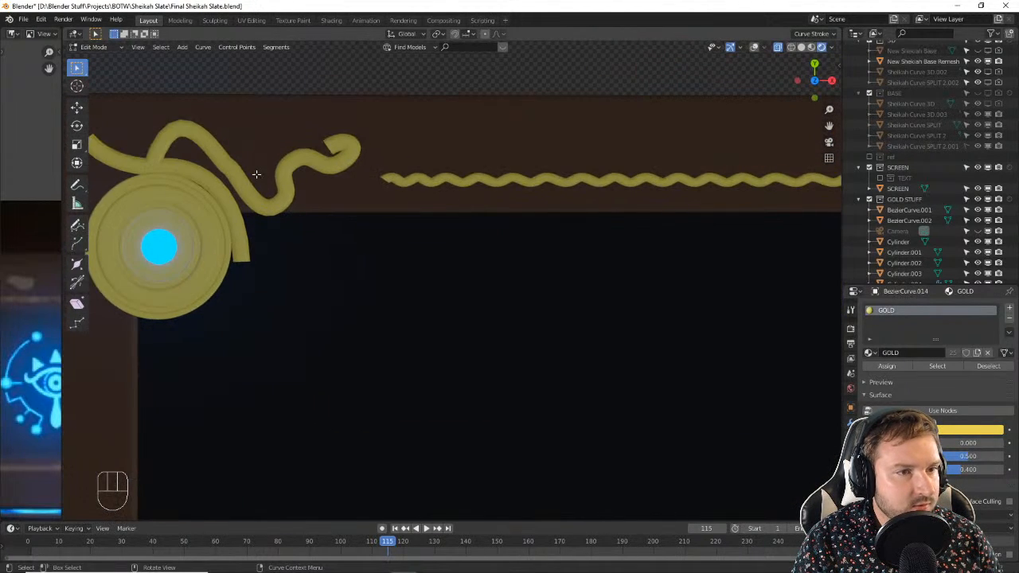
Step: Show the viewport overlays and try scaling the handles of the point midway down the slope to about 2.63
key(Tab)
click(233, 175)
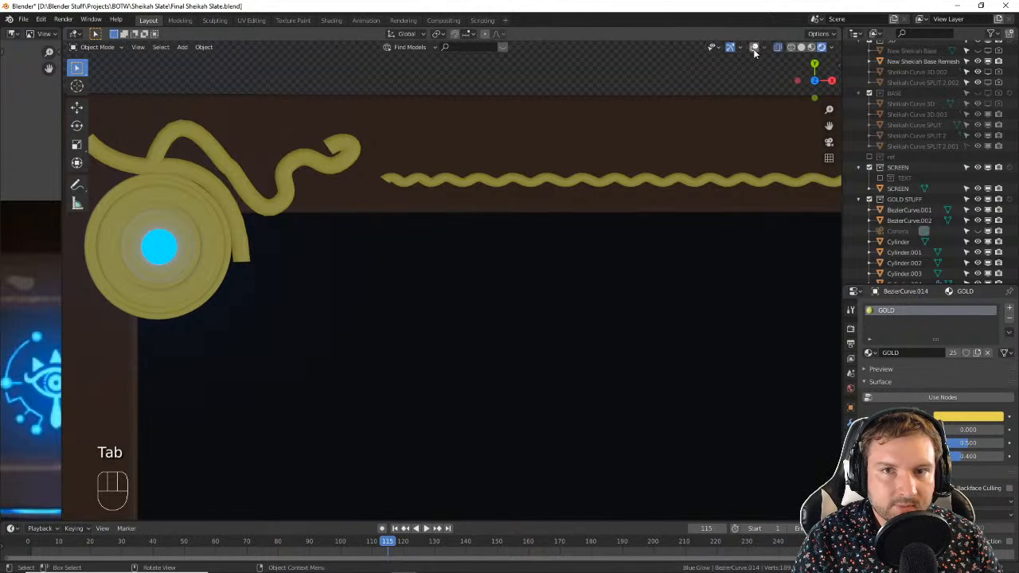
click(755, 48)
key(Tab)
key(s)
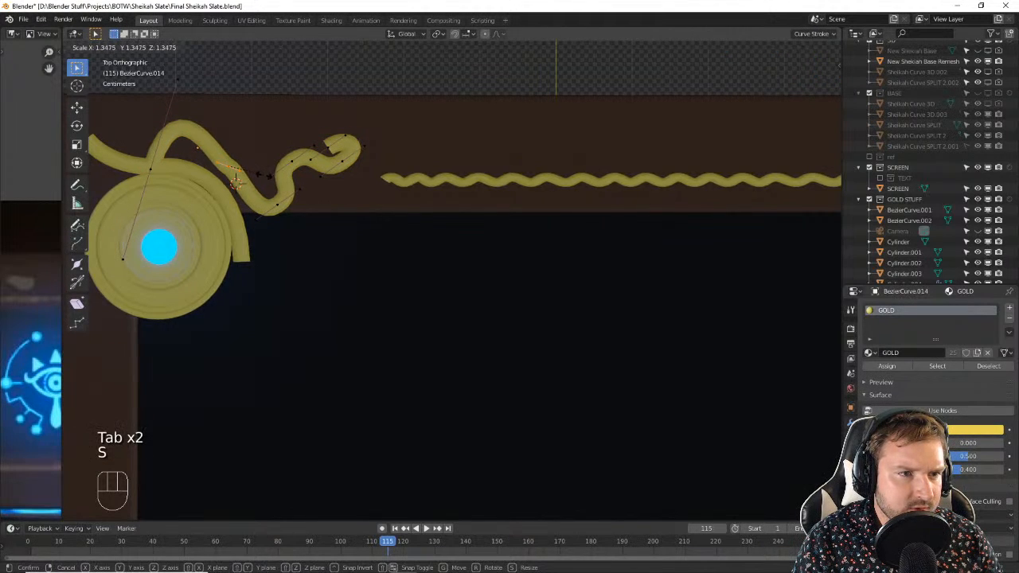
click(284, 222)
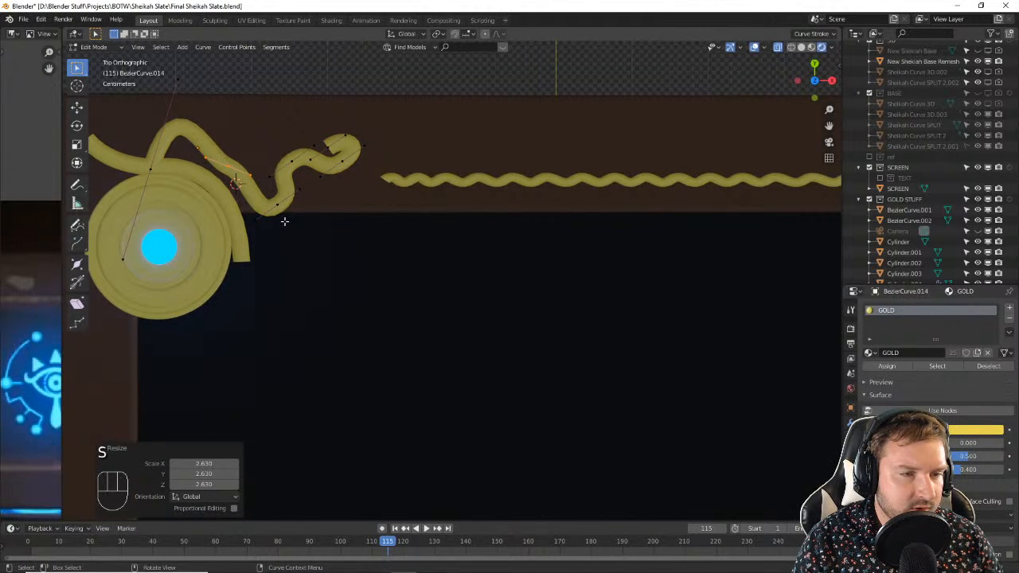
Step: Dissolve the curve point midway between the arch beside the round boss and the lower bend
right_drag(226, 168, 212, 286)
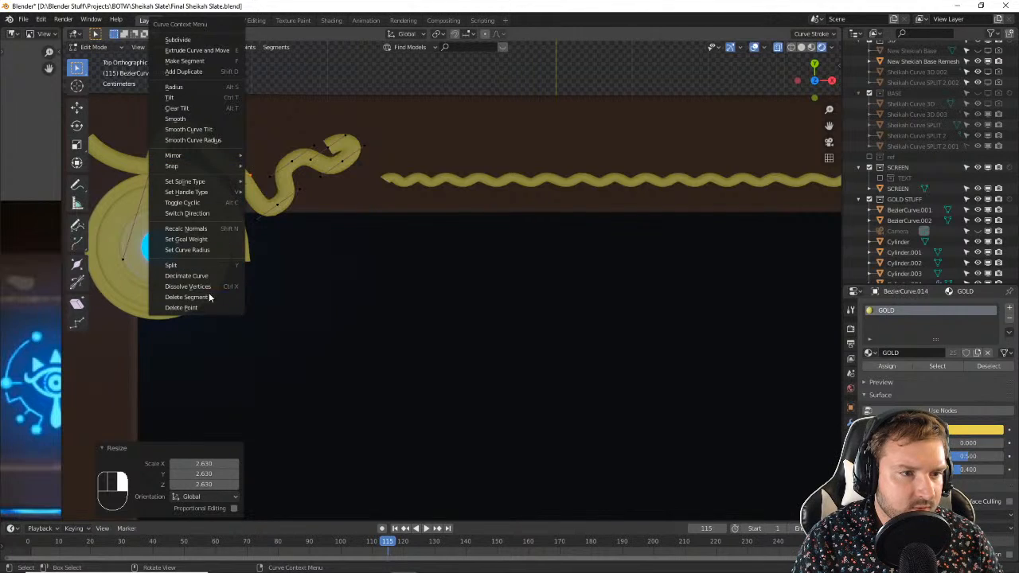
click(212, 286)
drag(214, 172, 180, 153)
key(Tab)
key(Tab)
key(Tab)
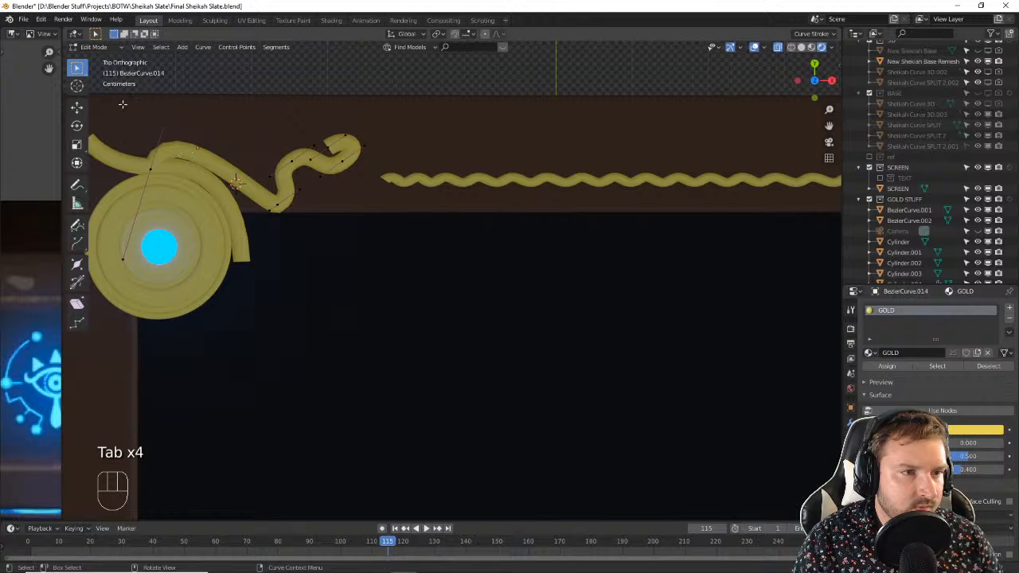
Step: Scale the handles of the curve's start point on the round boss to about 1.77
drag(123, 104, 157, 185)
key(s)
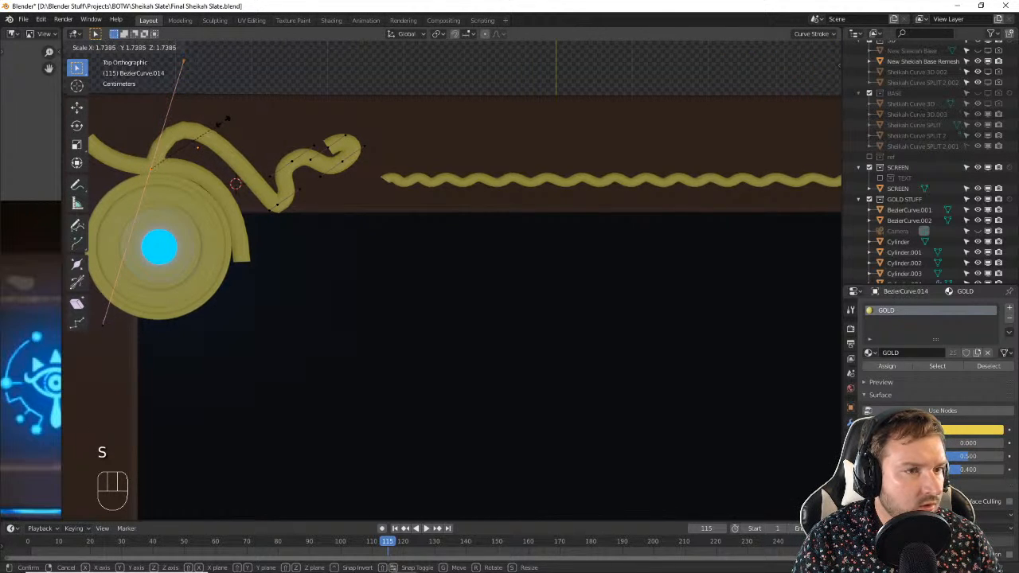
click(301, 177)
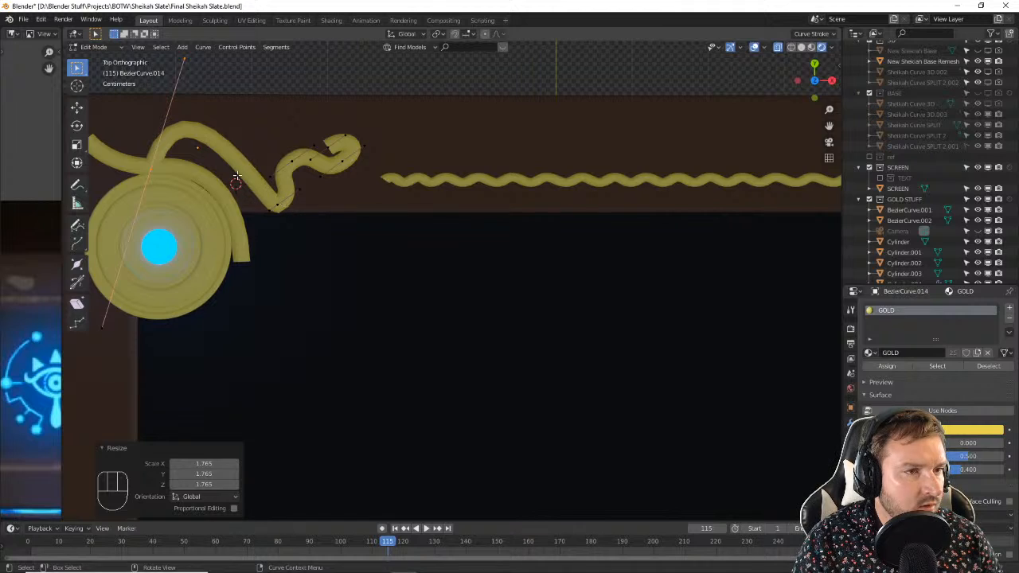
Step: Rotate the handles of the curve's start point on the round boss by about -1.87° around global Z
key(r)
key(x)
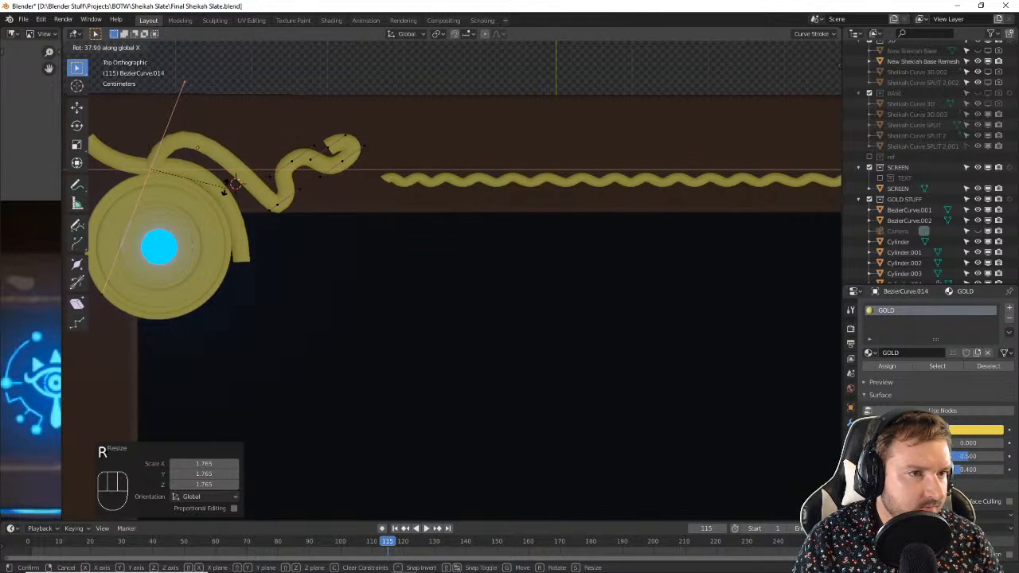
key(z)
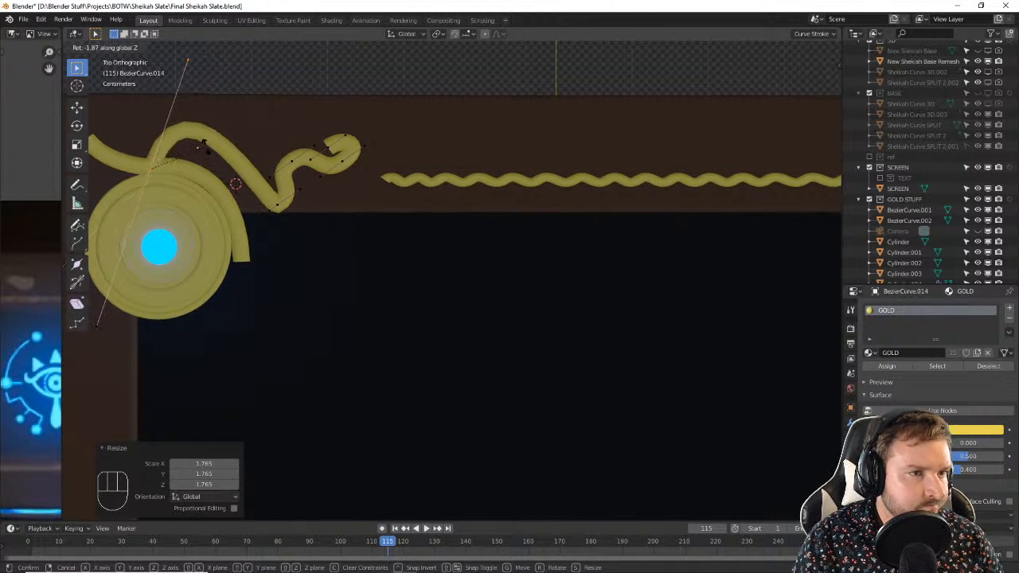
click(252, 188)
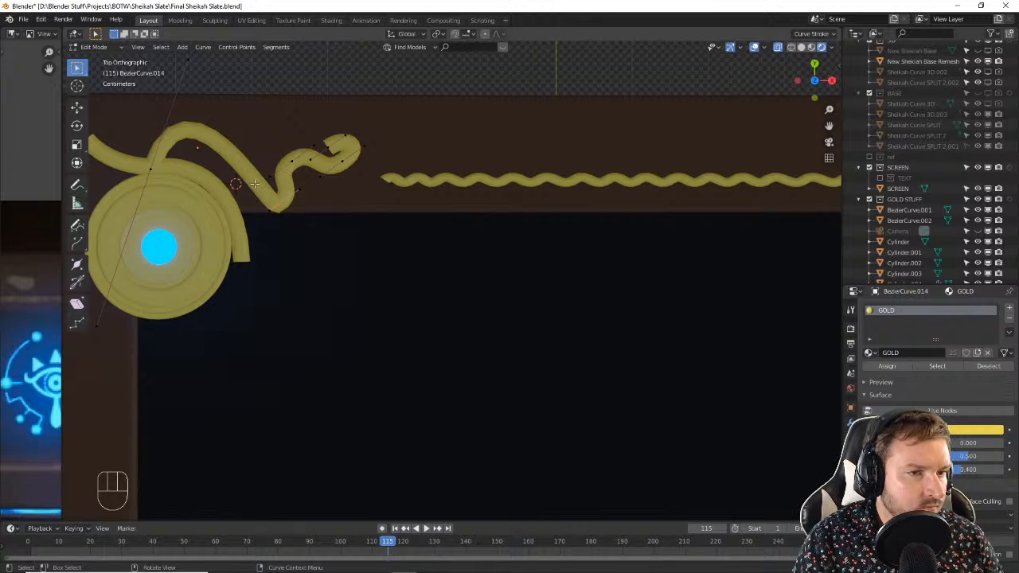
Step: Scale the lower bend point's handles to about 3.13 and move the point about -0.0153 m along X
key(s)
click(337, 197)
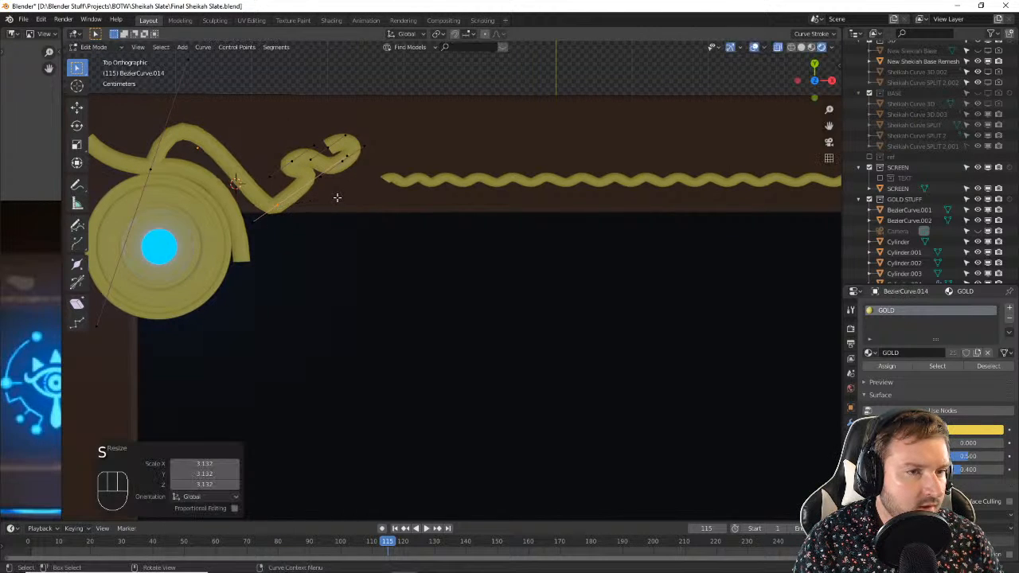
key(g)
key(x)
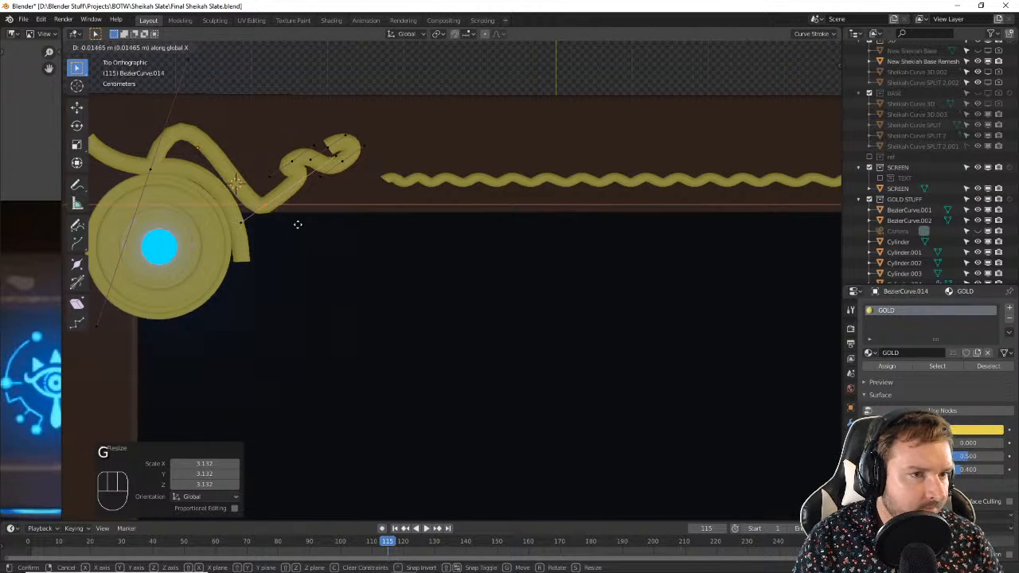
click(296, 225)
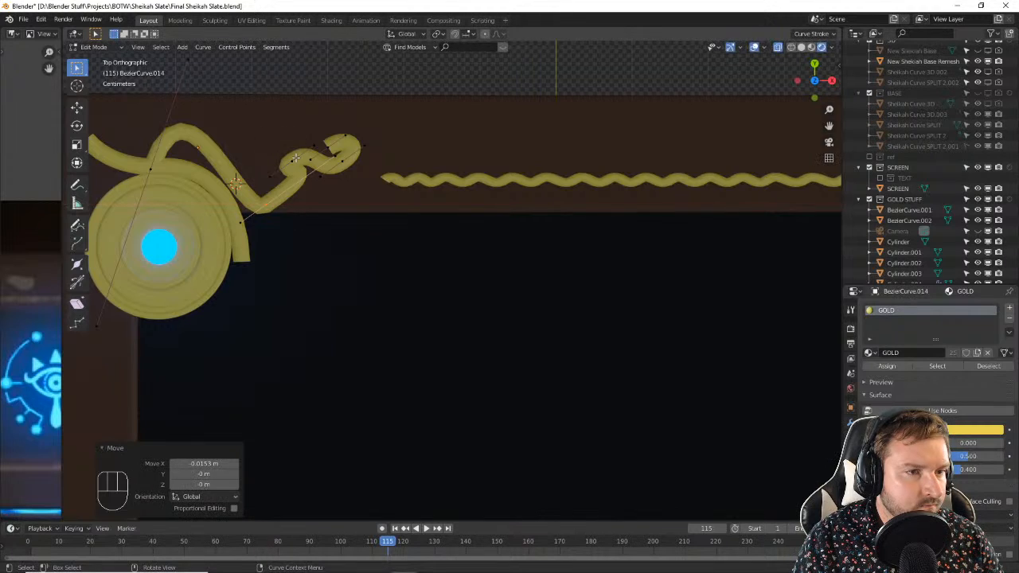
Step: Shift the second arch's point toward the boss along X and about 0.0161 m along Y, then scale its handles to about 1.84
shift+middle_drag(296, 158, 420, 255)
scroll(306, 199, up, 3)
click(378, 222)
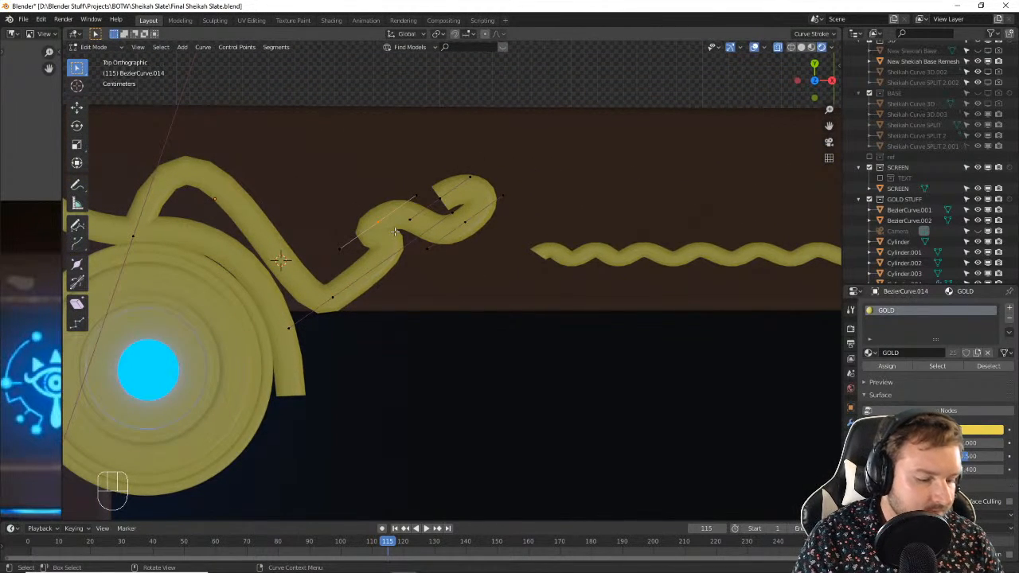
key(g)
key(x)
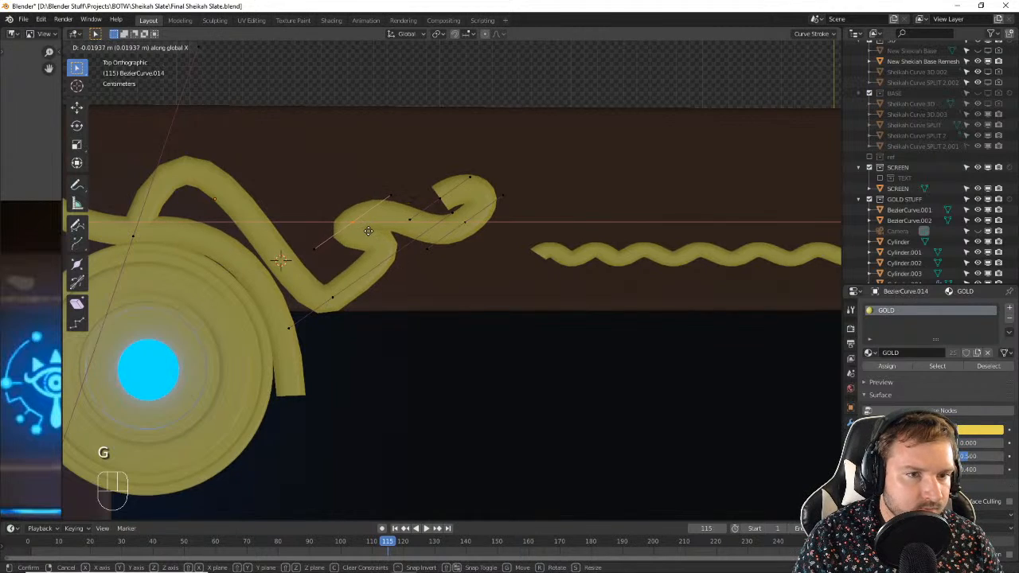
click(362, 232)
key(g)
click(362, 215)
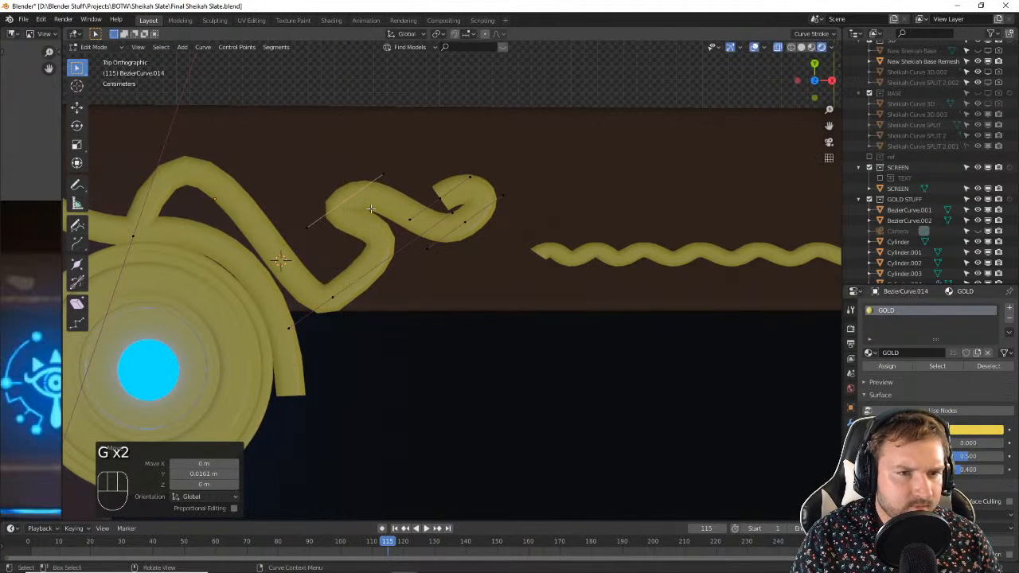
key(s)
click(400, 193)
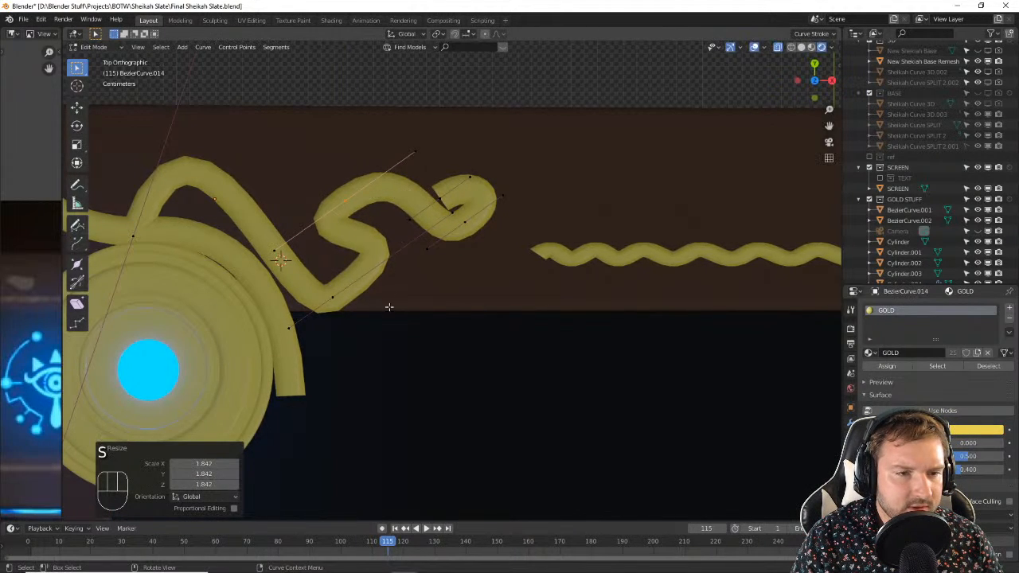
Step: Shorten the upper handle of the lower bend point by scaling it to about 0.51, and leave curve editing
click(341, 301)
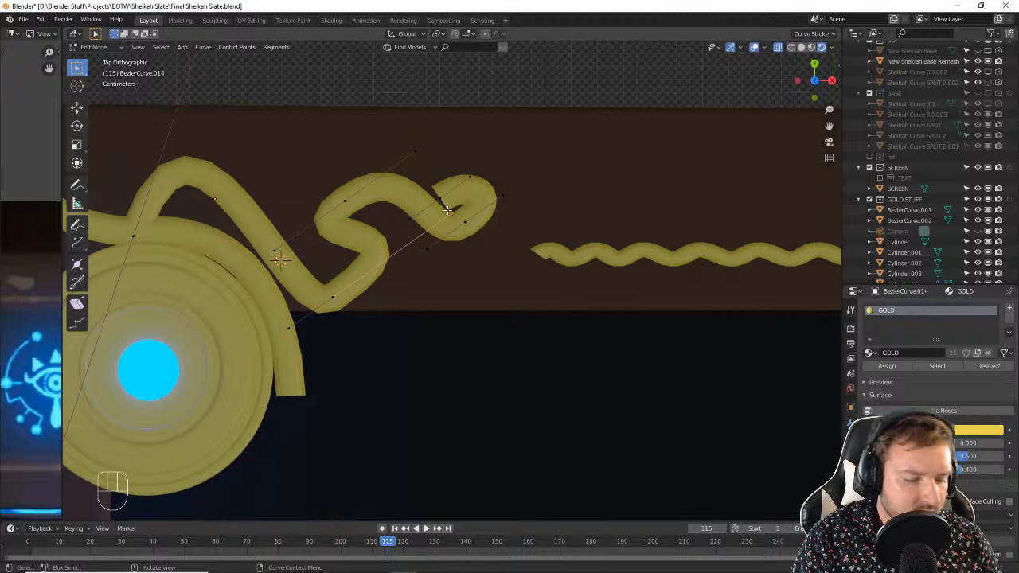
key(g)
key(x)
click(415, 222)
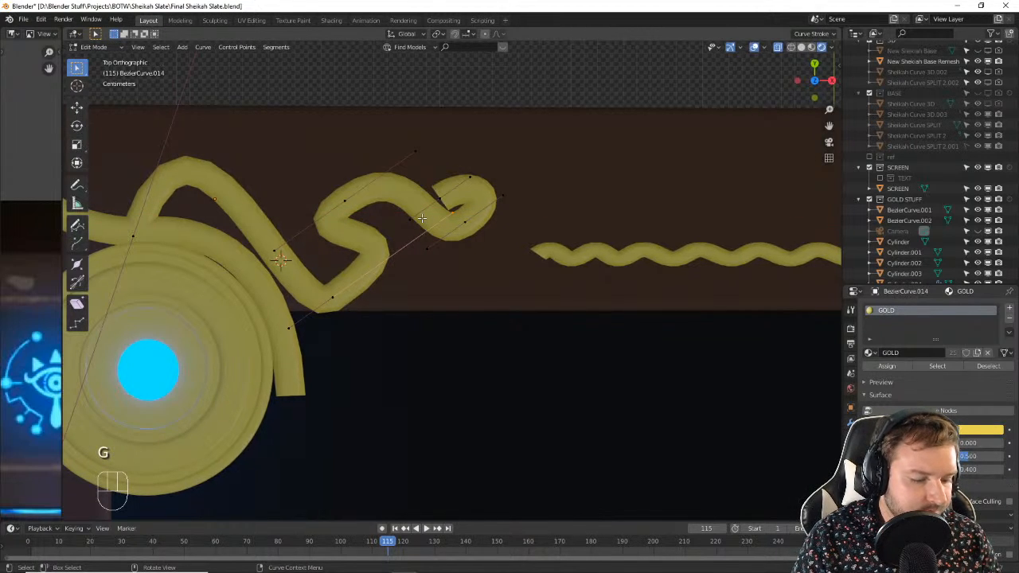
key(s)
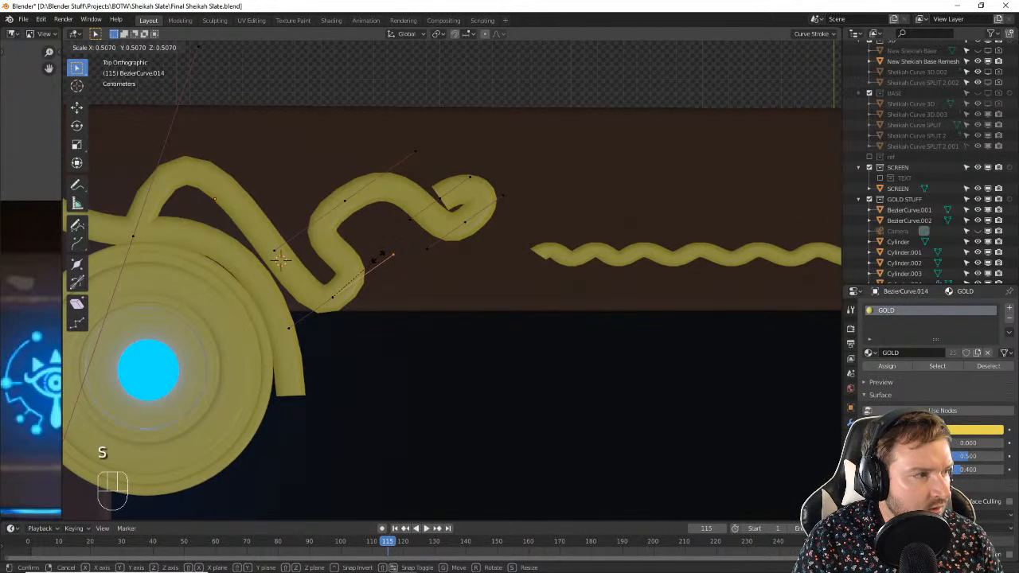
click(384, 252)
key(Tab)
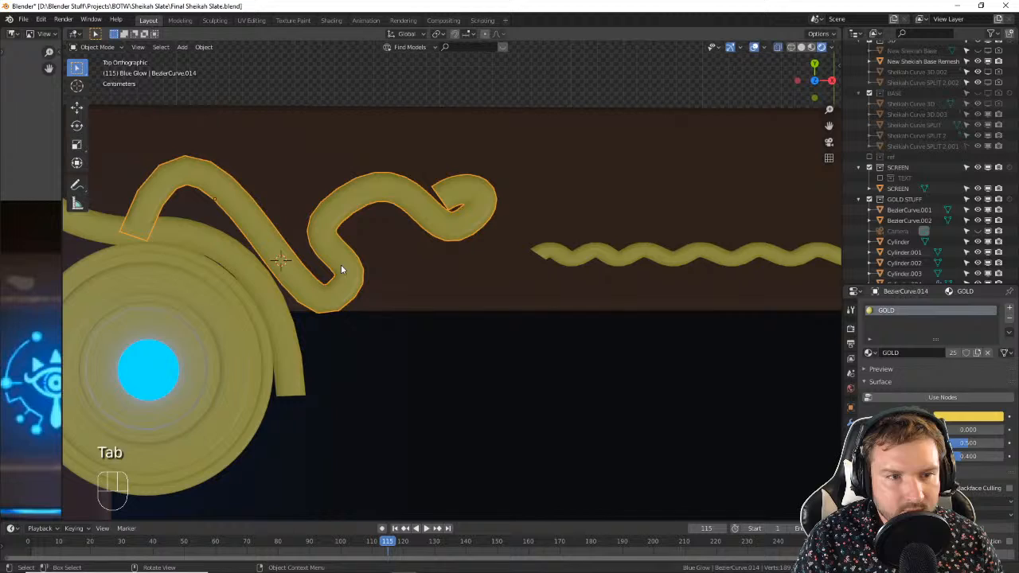
Step: Set the bevel resolution to 6 for both the curve hugging the round boss and the wavy ornament curve beside it
click(277, 306)
scroll(931, 374, down, 2)
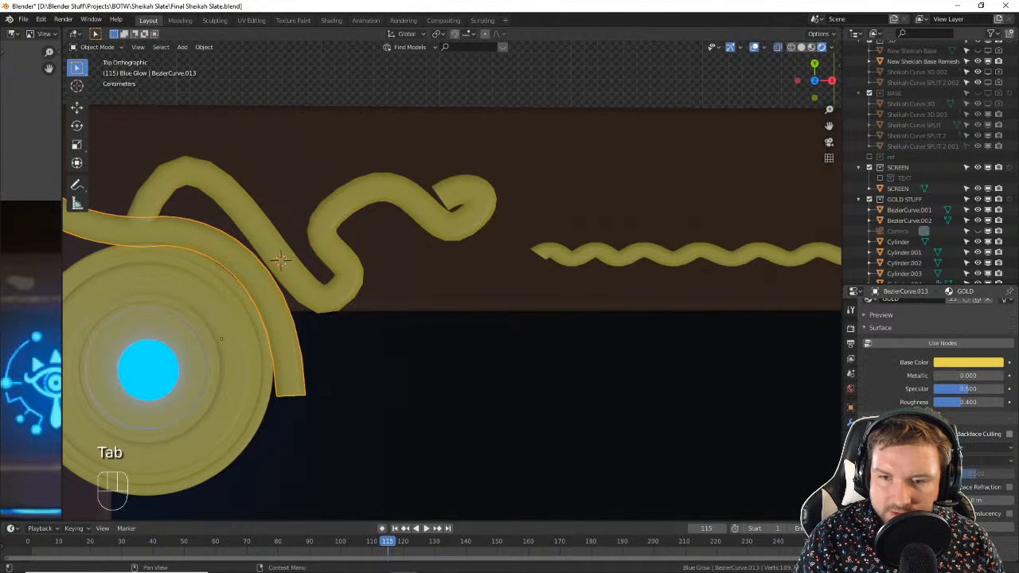
click(850, 468)
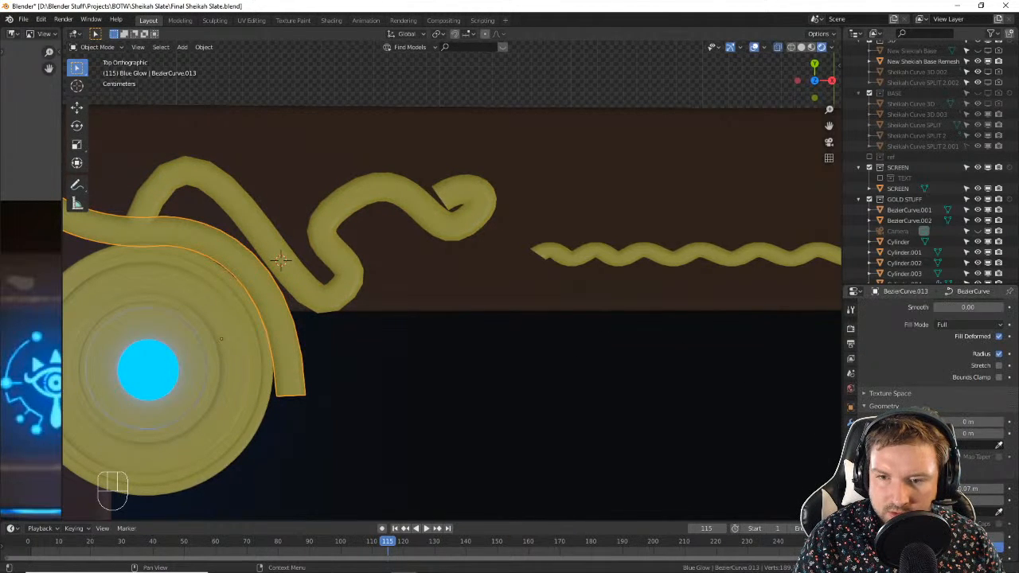
scroll(959, 457, down, 2)
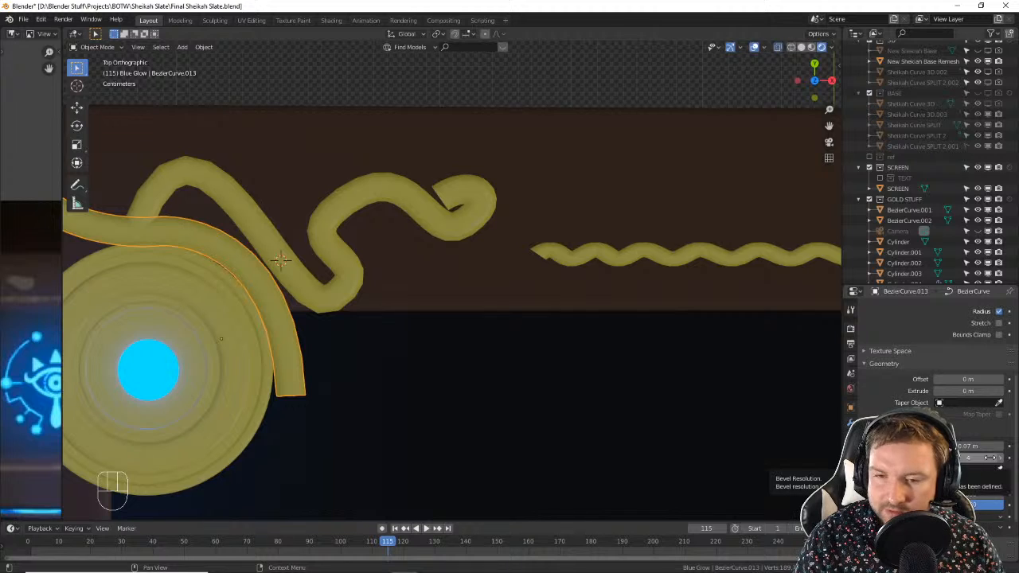
click(1000, 459)
click(999, 460)
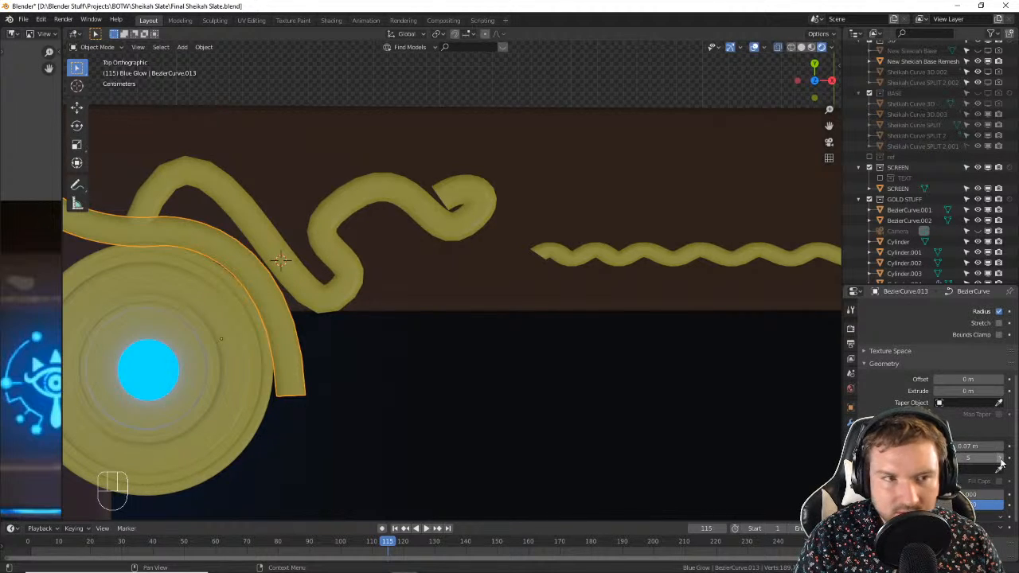
click(359, 284)
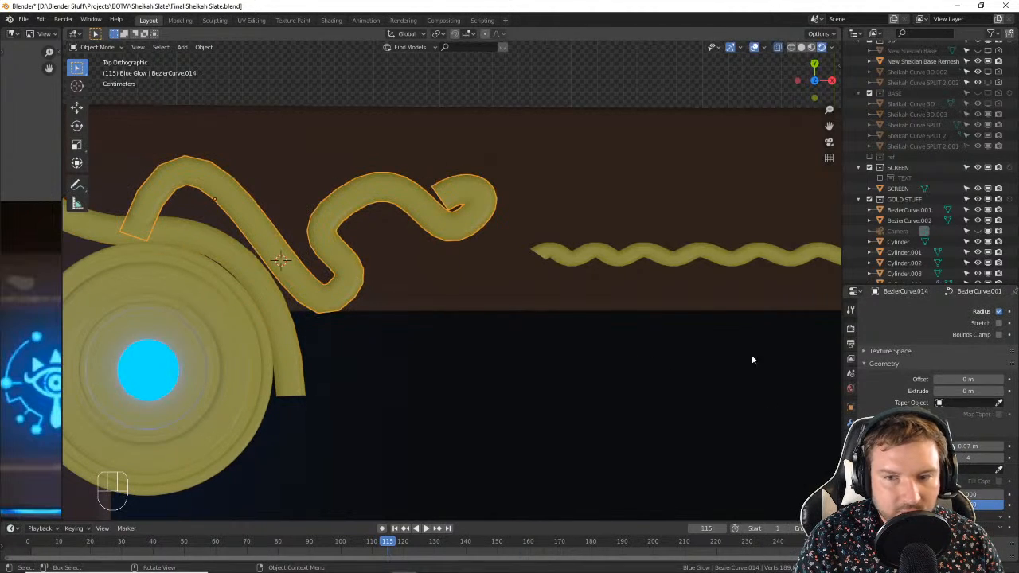
click(1001, 460)
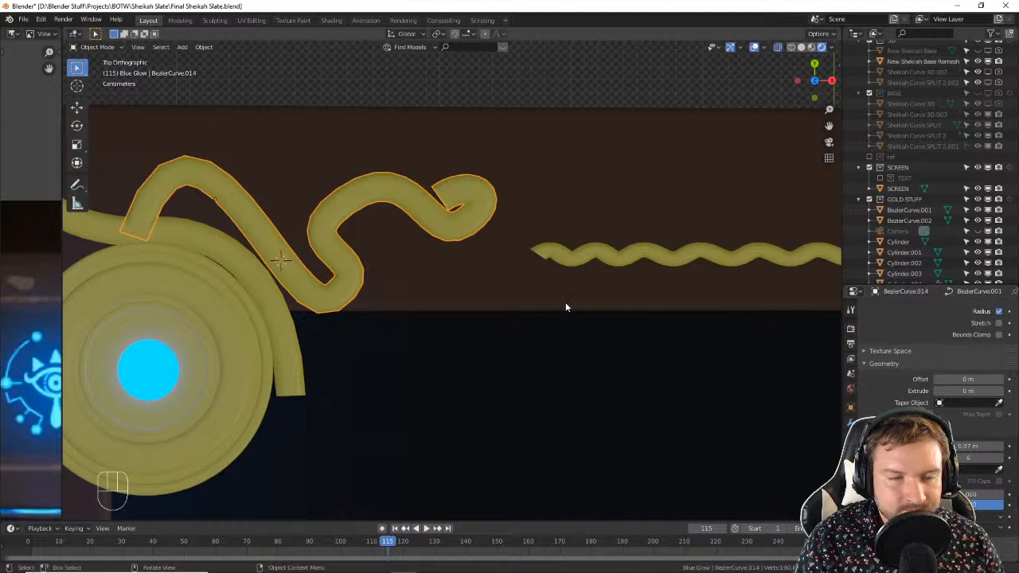
Step: Examine the corner ornament's curves in perspective and from the top
scroll(345, 267, down, 5)
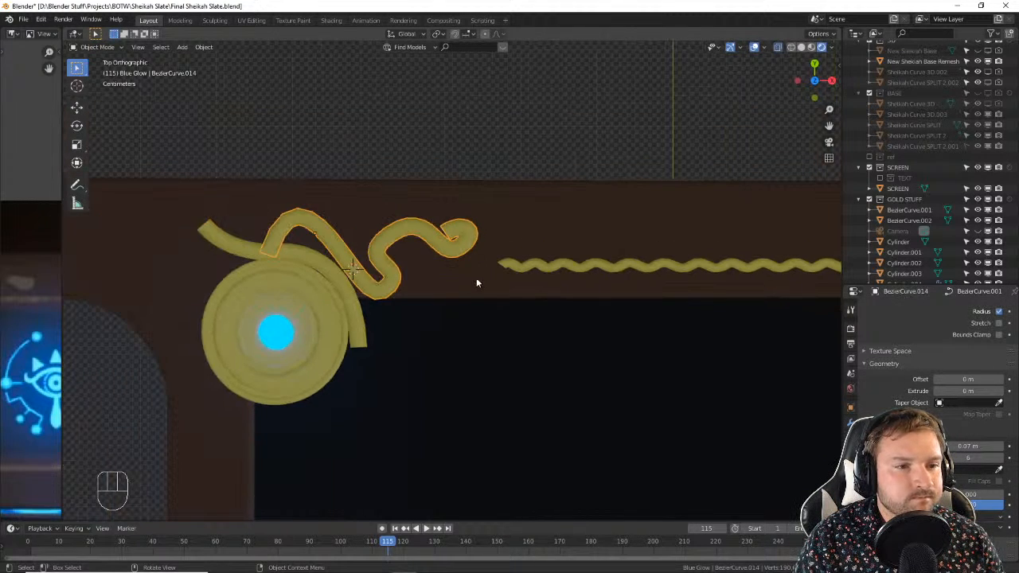
key(Tab)
middle_drag(500, 348, 503, 304)
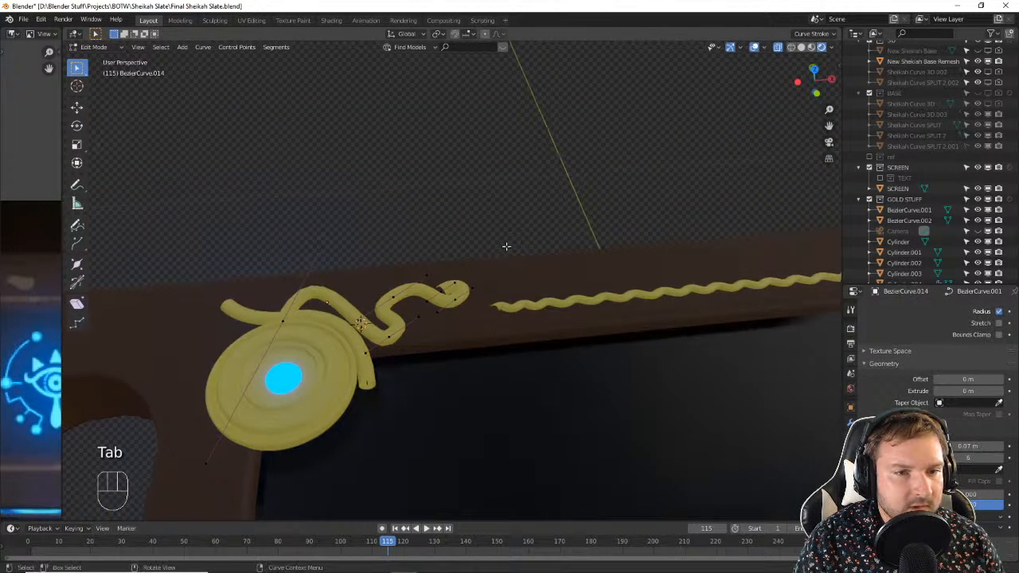
key(Tab)
key(Tab)
middle_drag(518, 244, 443, 320)
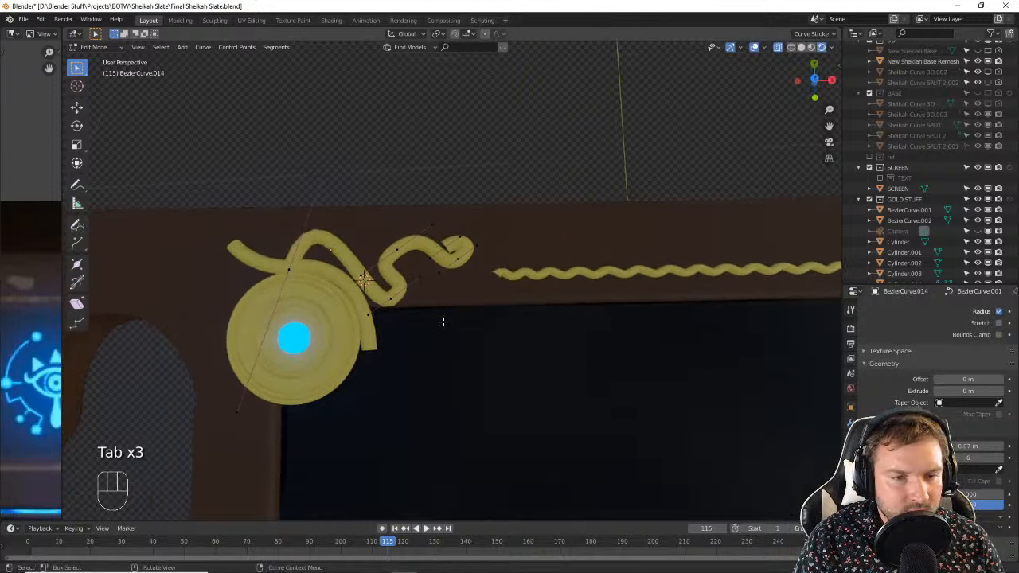
key(KP_7)
scroll(420, 288, up, 5)
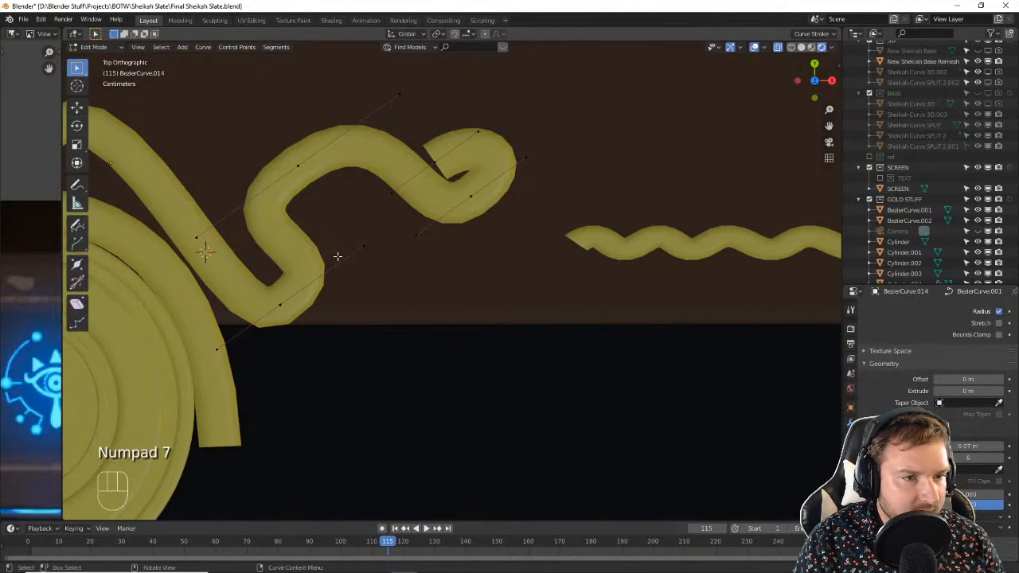
Step: Move the second arch's control point farther toward the round boss along X
key(Tab)
key(Tab)
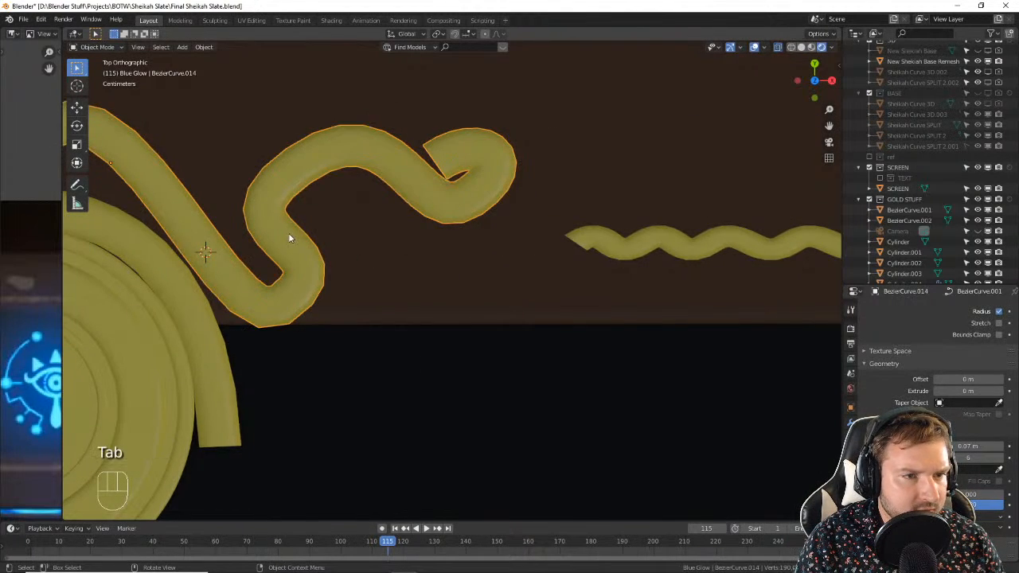
click(313, 158)
key(g)
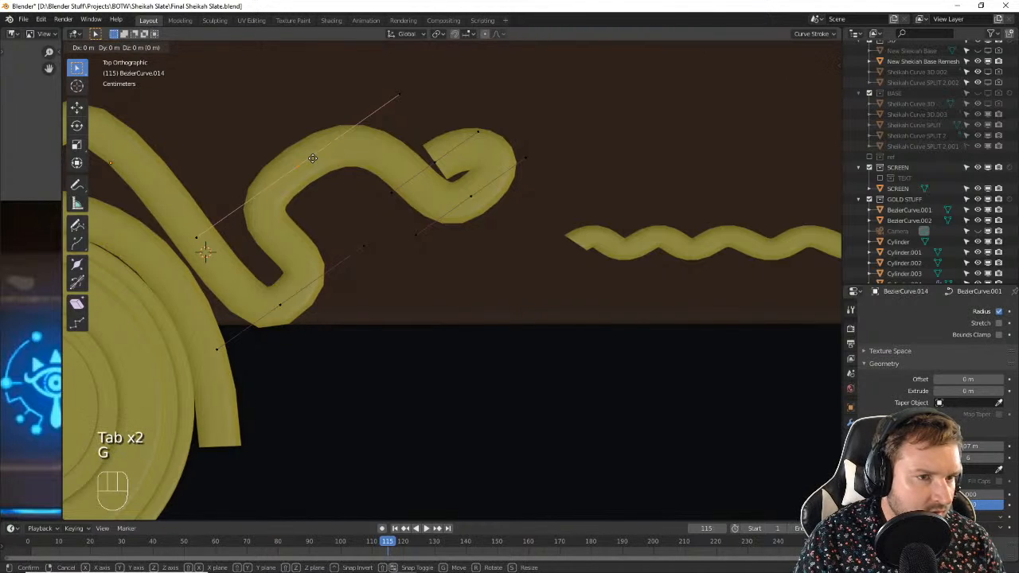
key(x)
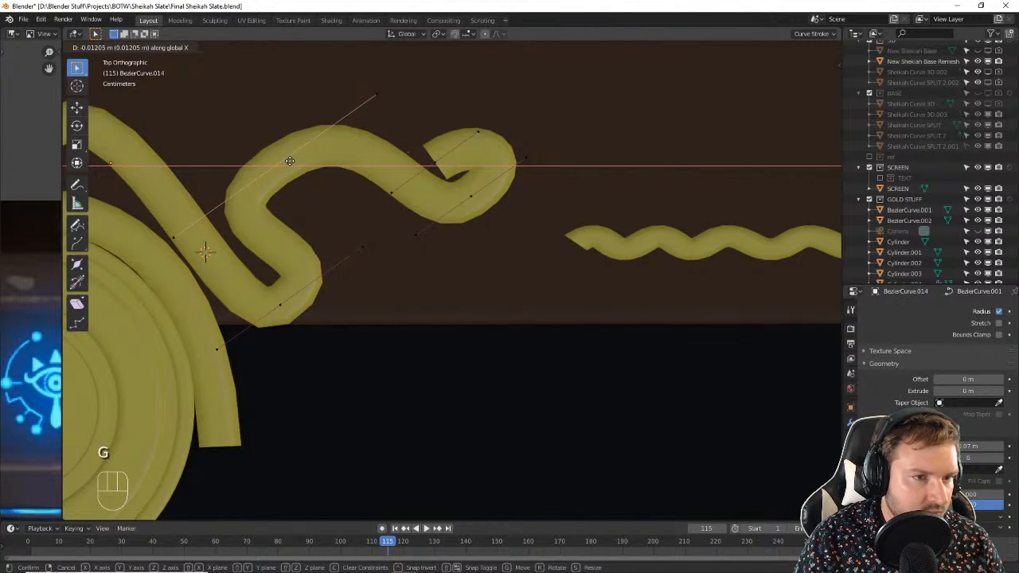
click(283, 160)
Step: Move the curl's end point about 0.0084 m along Y to open up the tip
drag(450, 182, 418, 147)
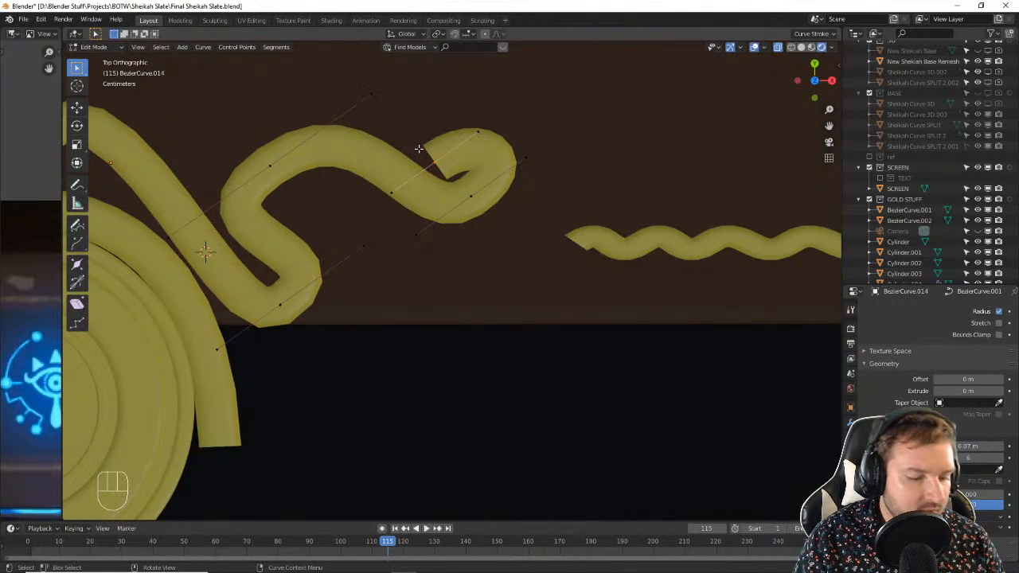
key(g)
key(y)
click(459, 151)
Step: Hide the viewport overlays and examine the reshaped corner ornament against the other gold ornaments on the whole slate
scroll(526, 191, down, 5)
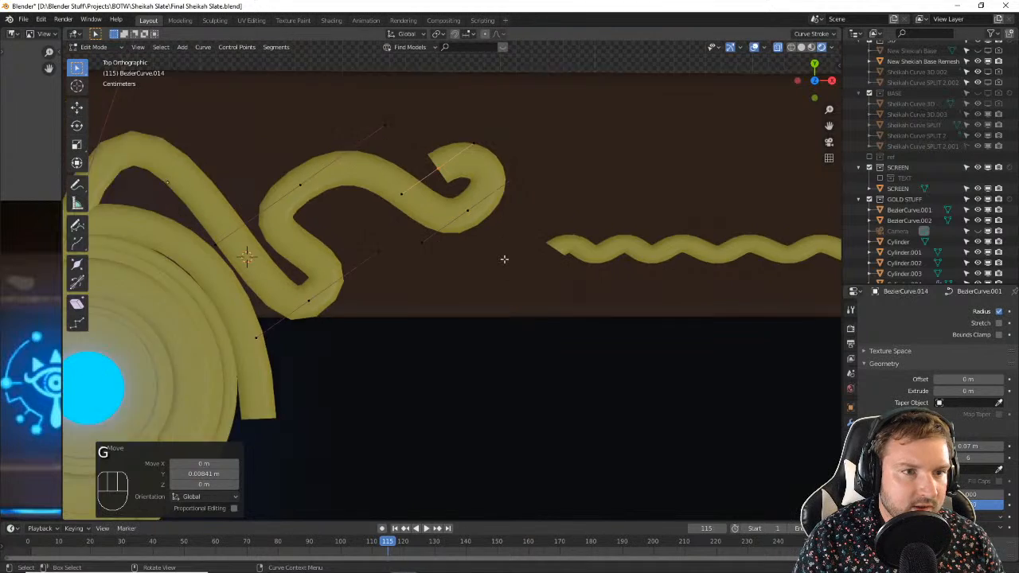
key(Tab)
key(Tab)
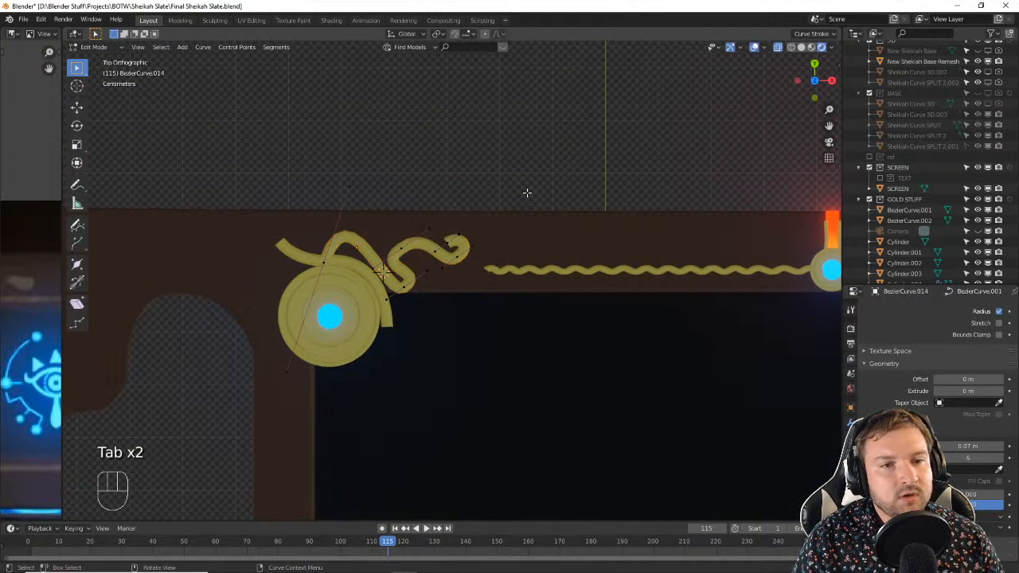
scroll(526, 192, down, 2)
click(752, 47)
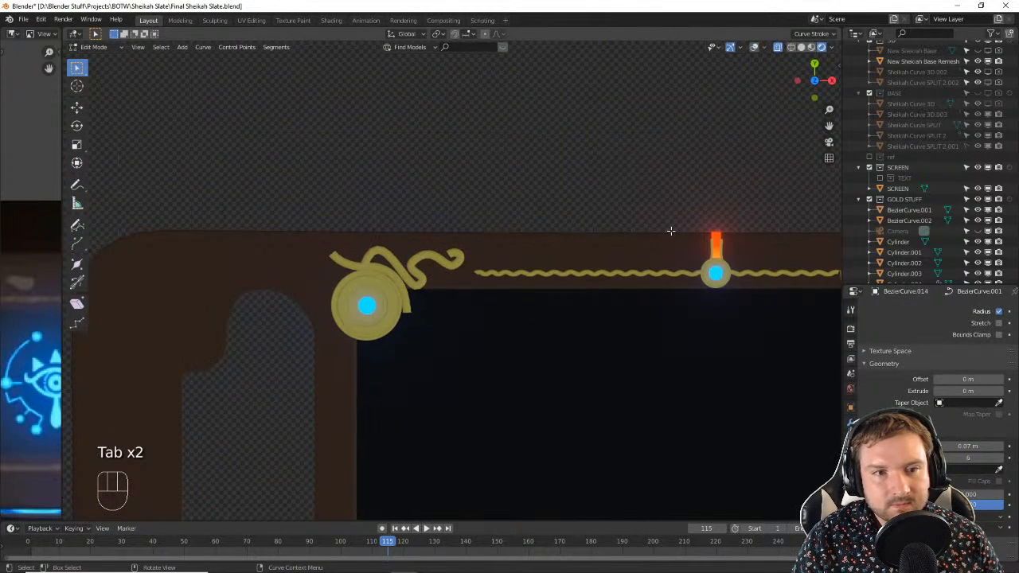
scroll(669, 267, down, 2)
shift+middle_drag(669, 271, 494, 191)
scroll(586, 276, down, 1)
shift+middle_drag(586, 277, 562, 220)
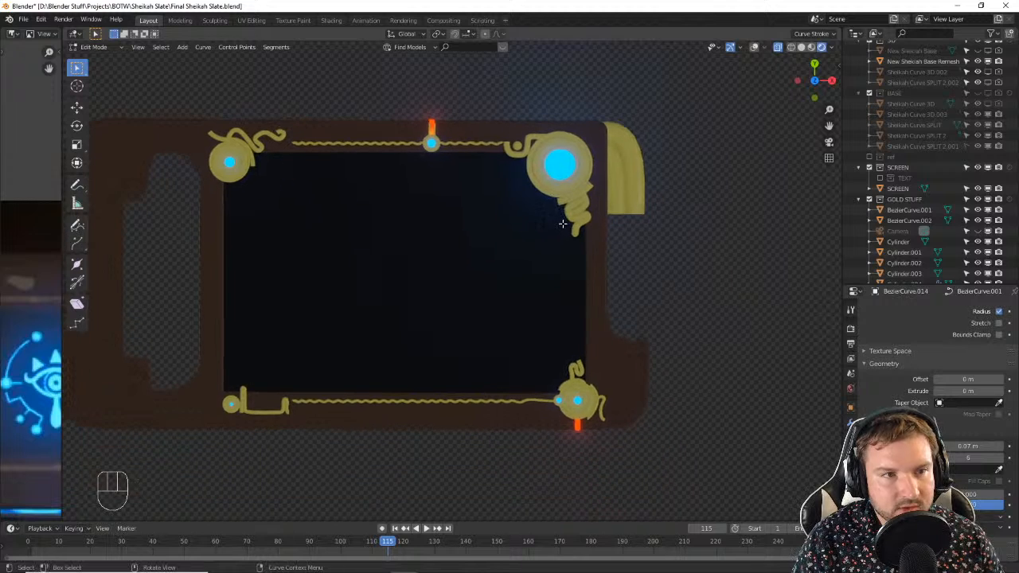
scroll(228, 164, up, 2)
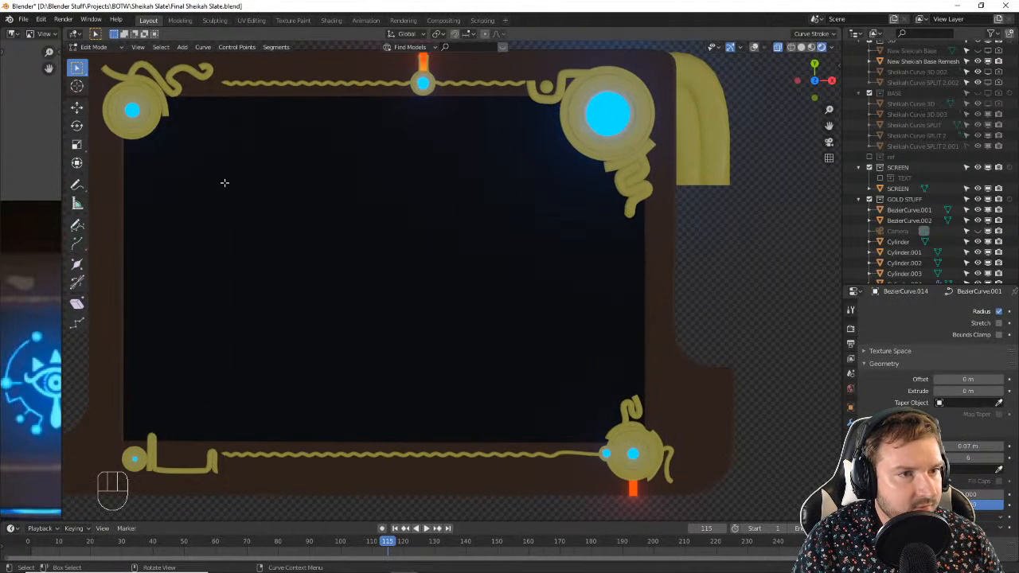
shift+middle_drag(223, 182, 314, 229)
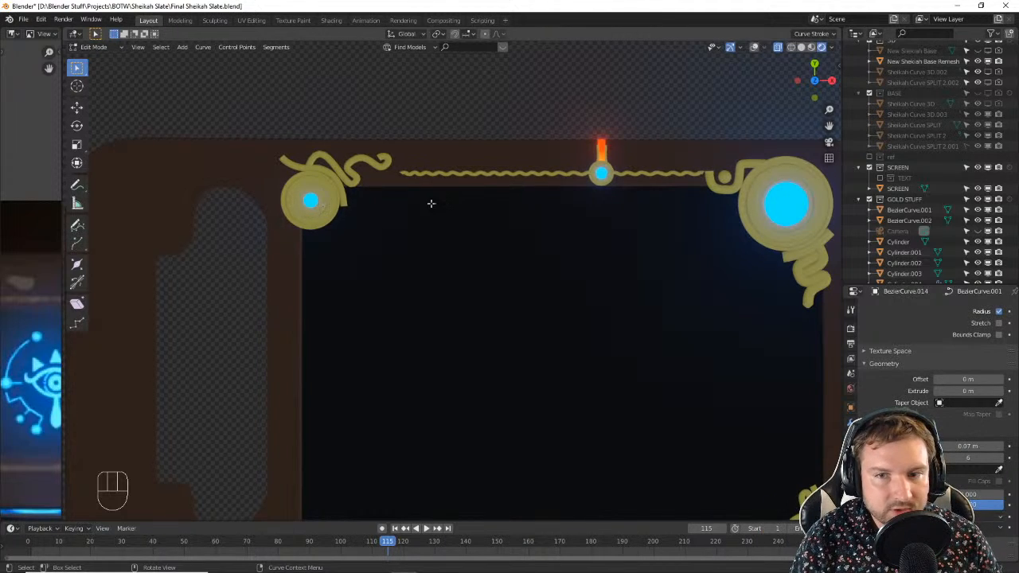
scroll(431, 203, down, 3)
shift+middle_drag(557, 227, 493, 243)
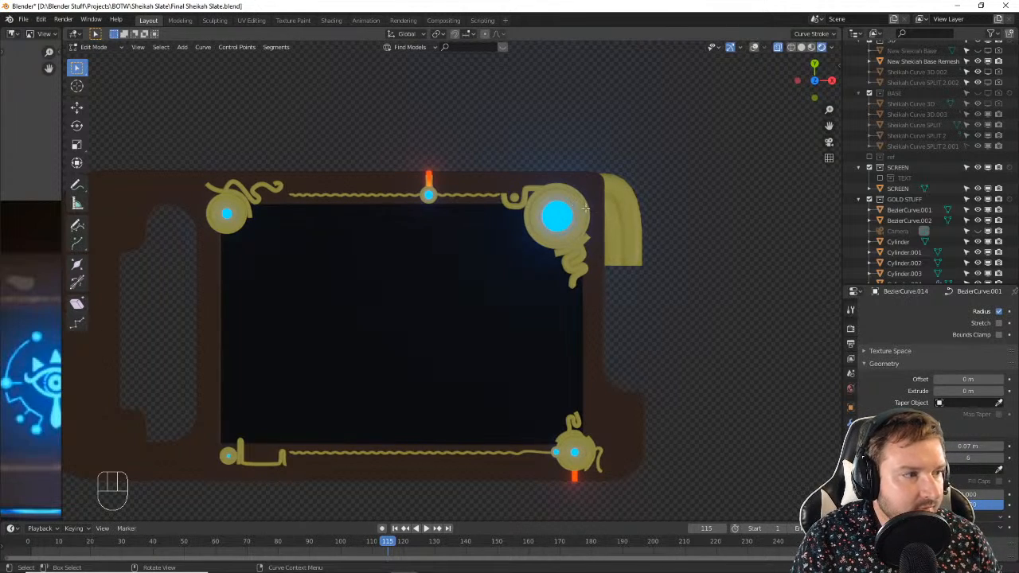
Step: Leave curve editing and turn the viewport overlays back on
key(Tab)
click(577, 208)
shift+click(569, 219)
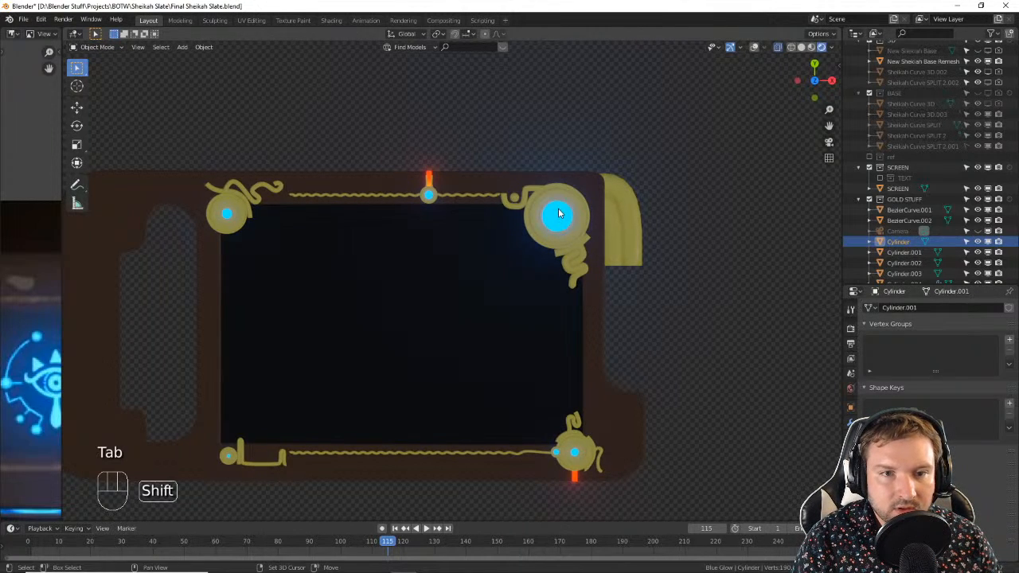
click(753, 47)
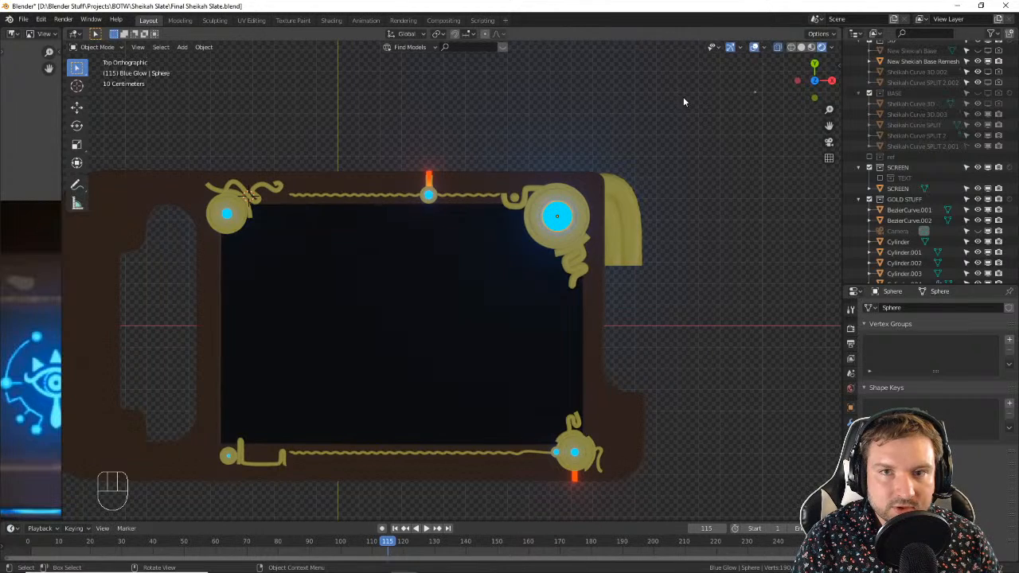
Step: Move the largest round boss, its glow sphere, the squiggle ornament below it and the hooked curl with its small ball 0.035 m along Y
drag(575, 237, 576, 248)
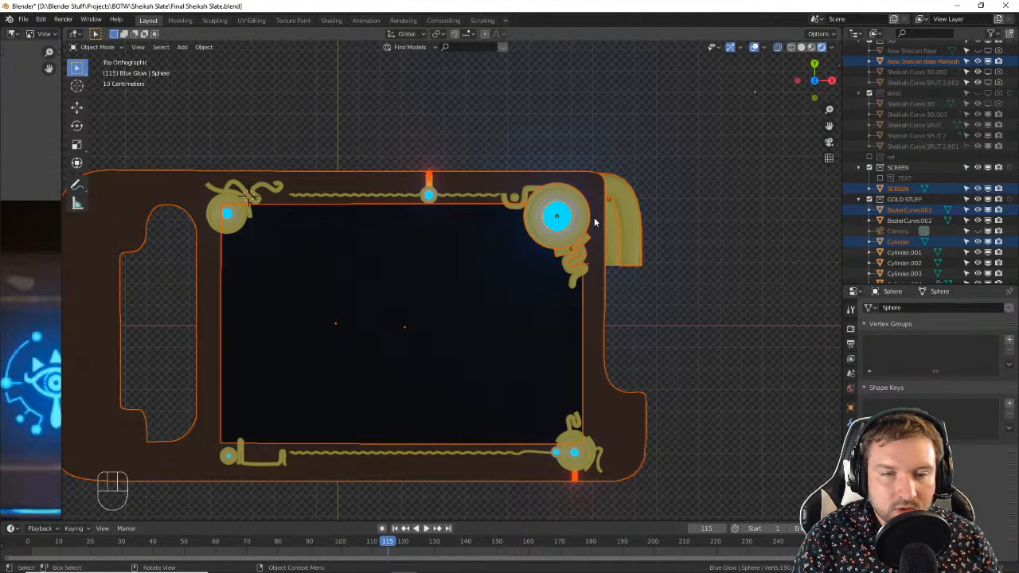
shift+click(592, 192)
shift+click(592, 191)
shift+click(625, 191)
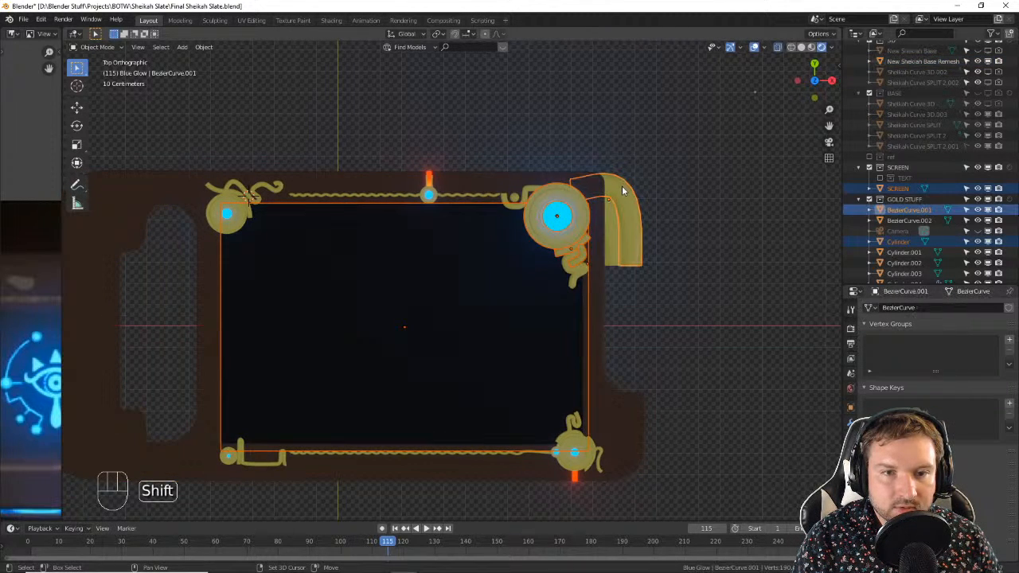
shift+click(623, 191)
shift+click(532, 290)
shift+click(527, 294)
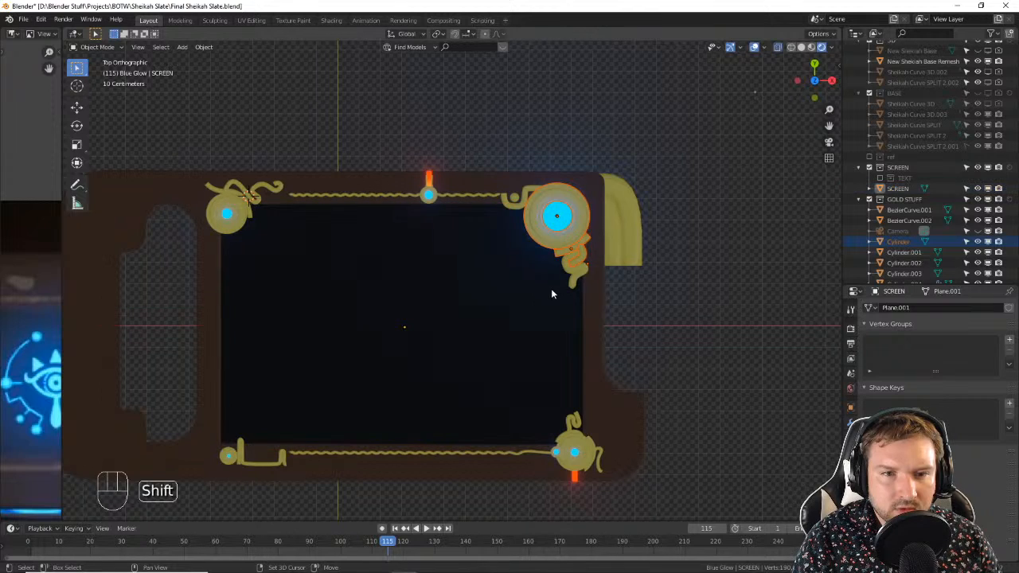
shift+click(577, 273)
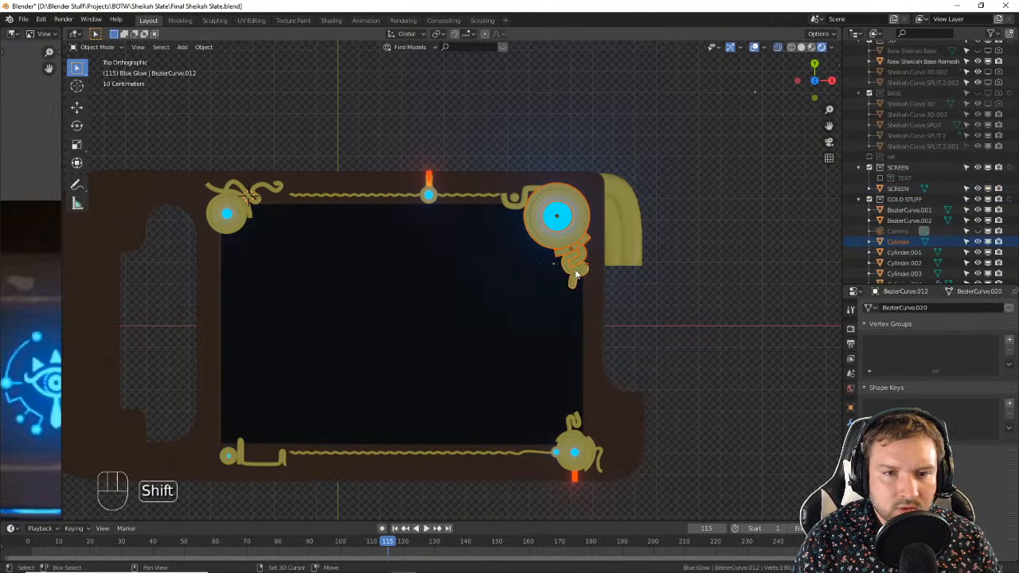
shift+click(514, 199)
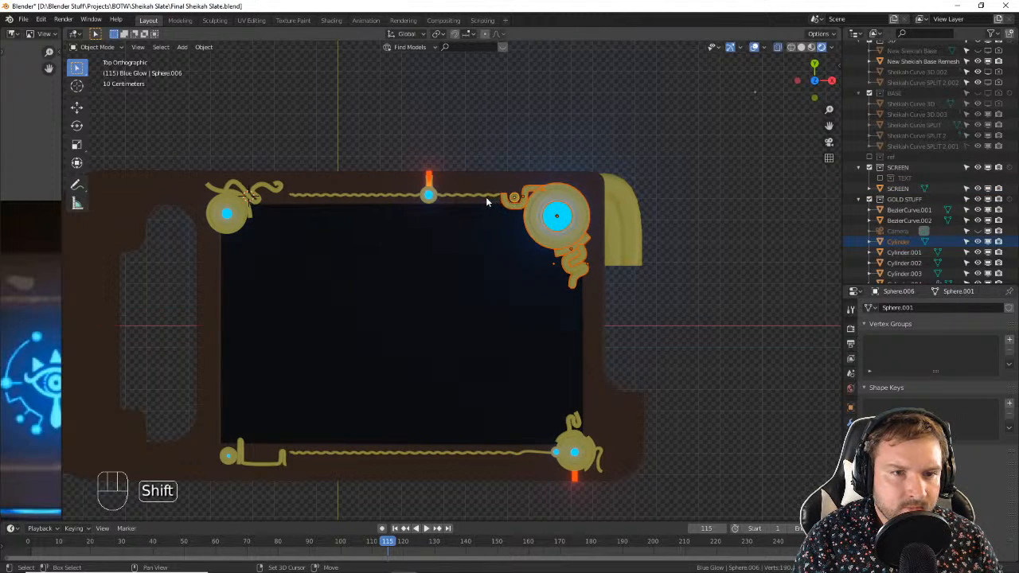
key(g)
key(y)
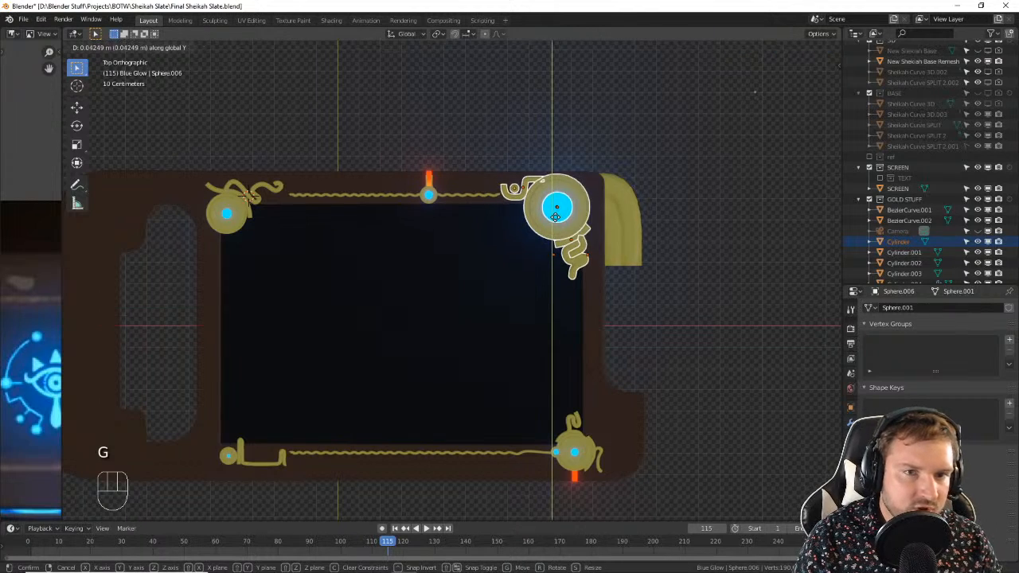
click(553, 219)
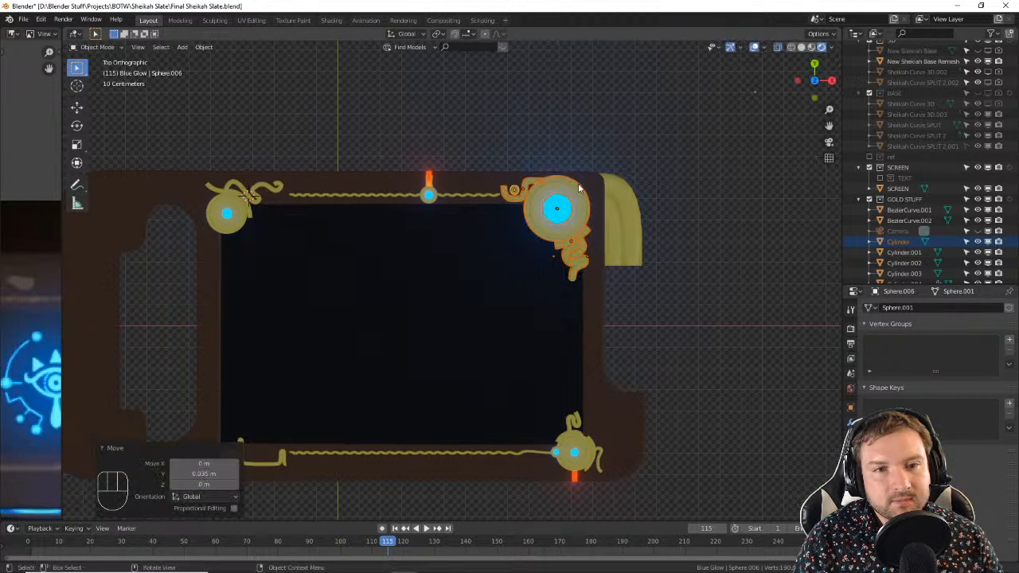
Step: Move the slate's upper-left round boss, its blue glow and its attached curl ornaments 0.0174 m along Y
scroll(492, 205, up, 2)
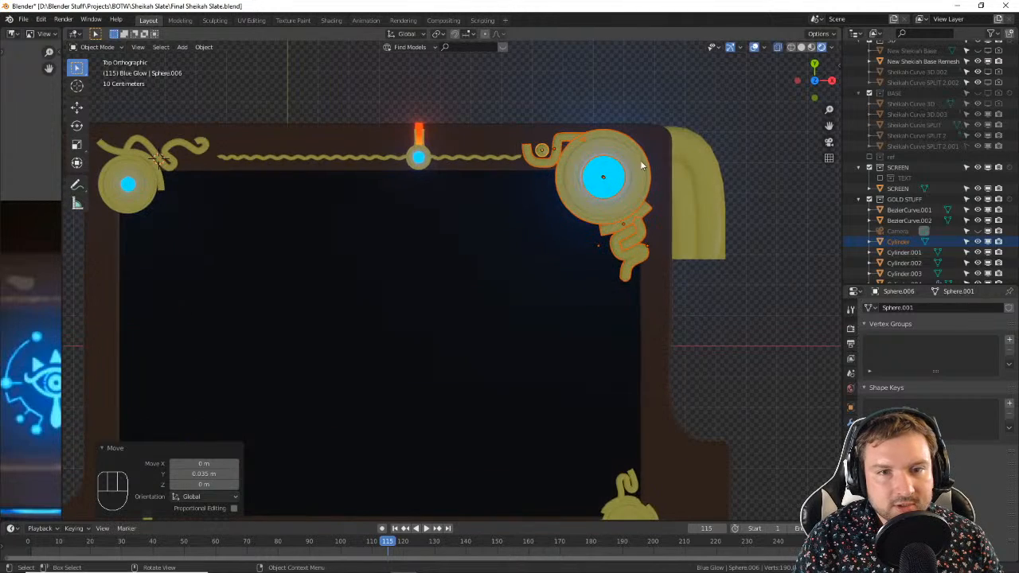
shift+middle_drag(636, 190, 630, 235)
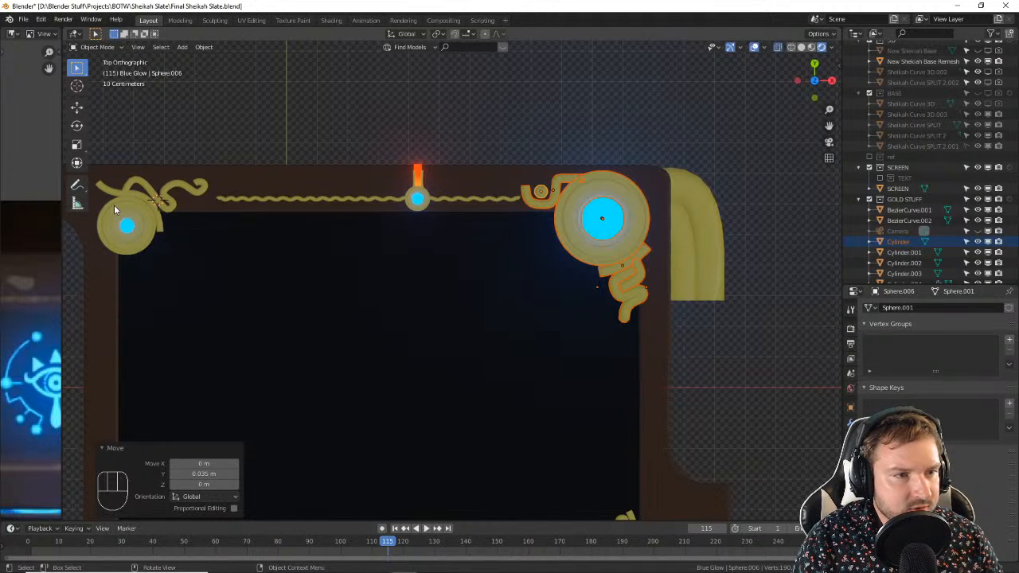
drag(121, 214, 142, 216)
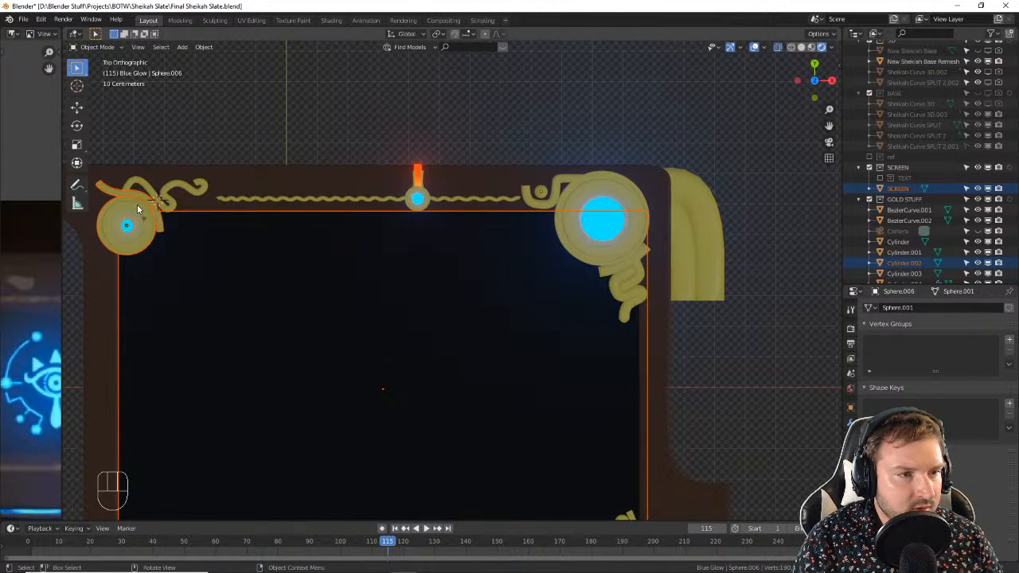
shift+click(146, 199)
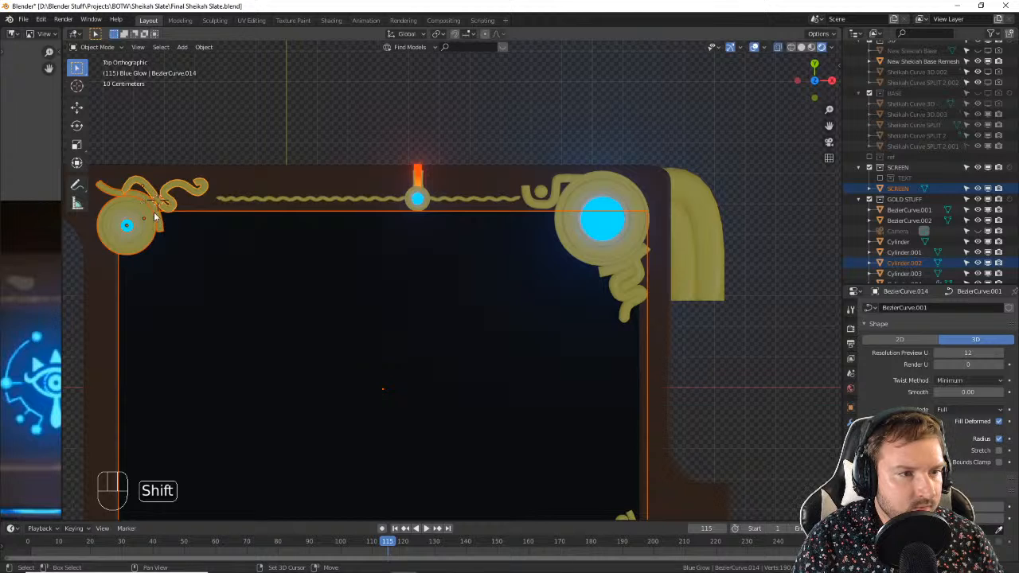
click(204, 199)
click(130, 224)
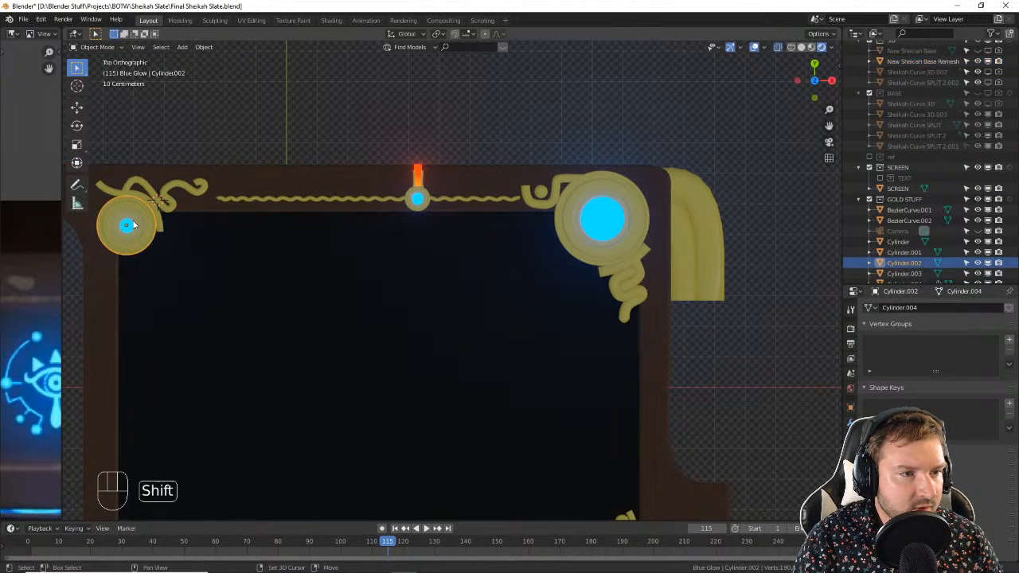
shift+click(132, 224)
shift+click(150, 195)
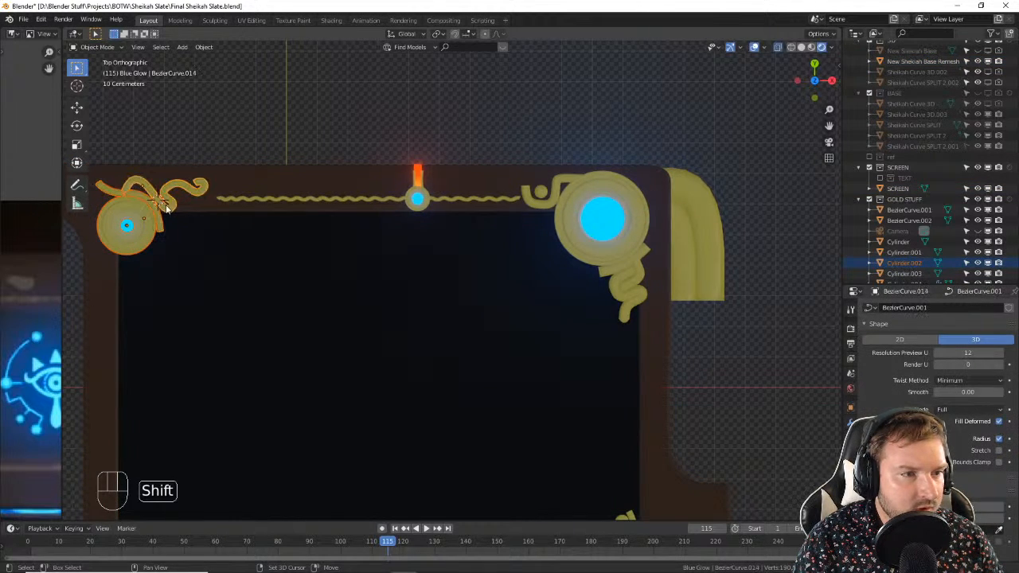
key(g)
key(y)
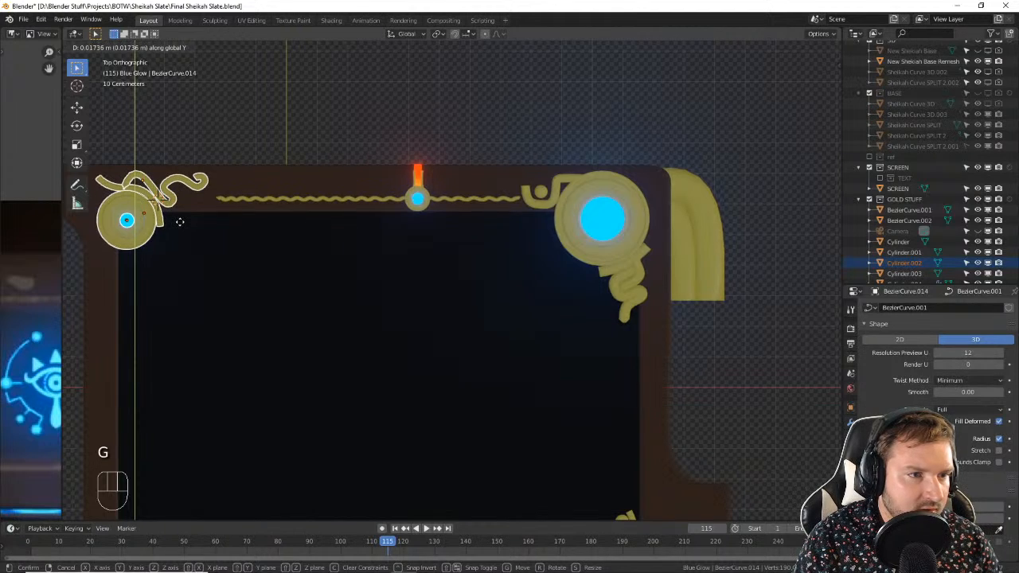
click(179, 222)
Step: Move the S-shaped curl above the slate's lower-right boss 0.0331 m along X
scroll(535, 265, down, 1)
shift+middle_drag(549, 298, 507, 188)
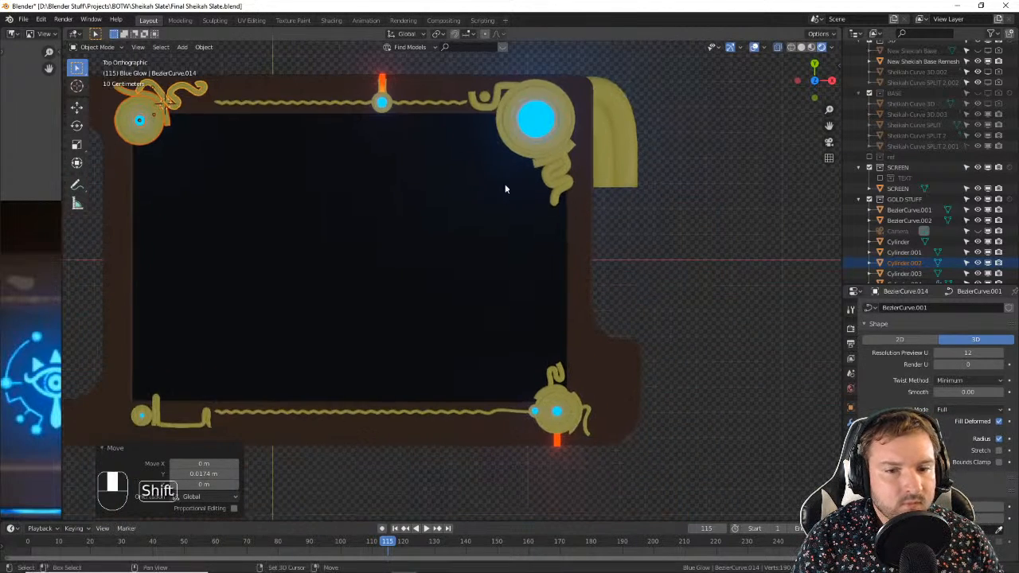
shift+middle_drag(542, 342, 507, 267)
scroll(565, 314, up, 1)
scroll(541, 323, up, 1)
shift+middle_drag(572, 328, 391, 292)
scroll(470, 276, up, 3)
scroll(408, 276, up, 2)
click(378, 270)
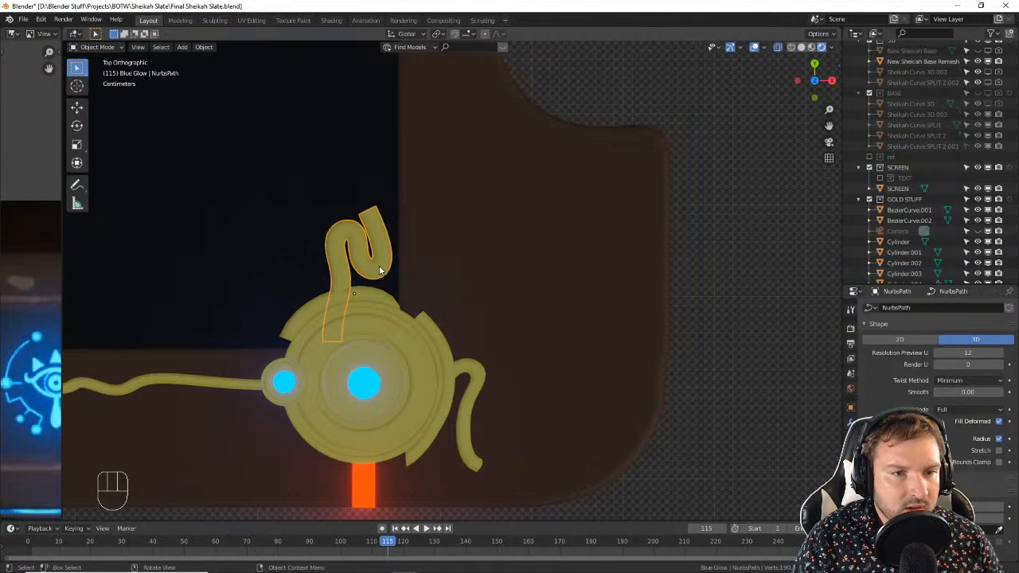
key(g)
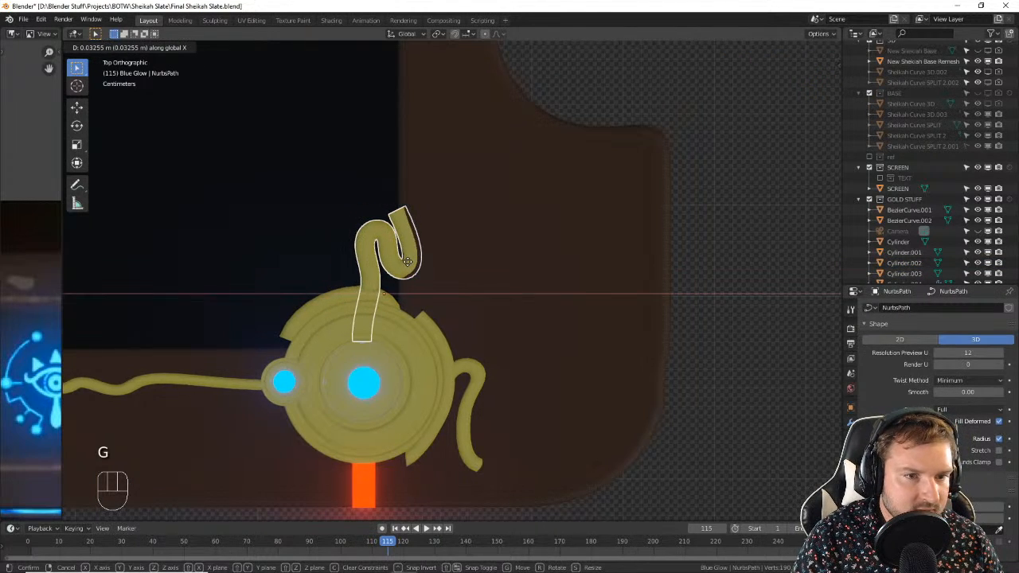
click(406, 269)
Step: Rotate the S-shaped curl about 28° clockwise around Z and shift it 0.00756 m along X
key(r)
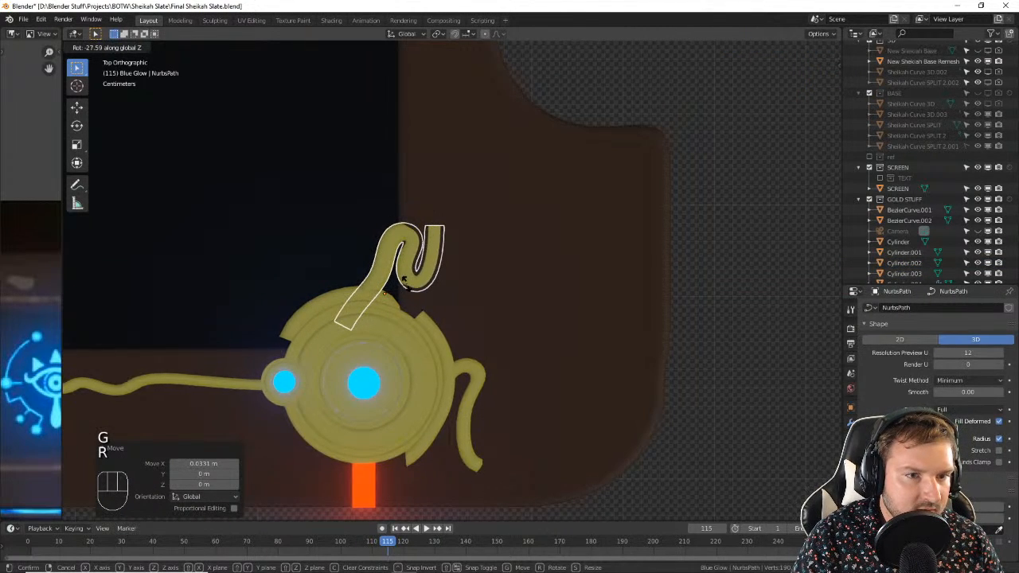
click(406, 283)
key(g)
click(417, 289)
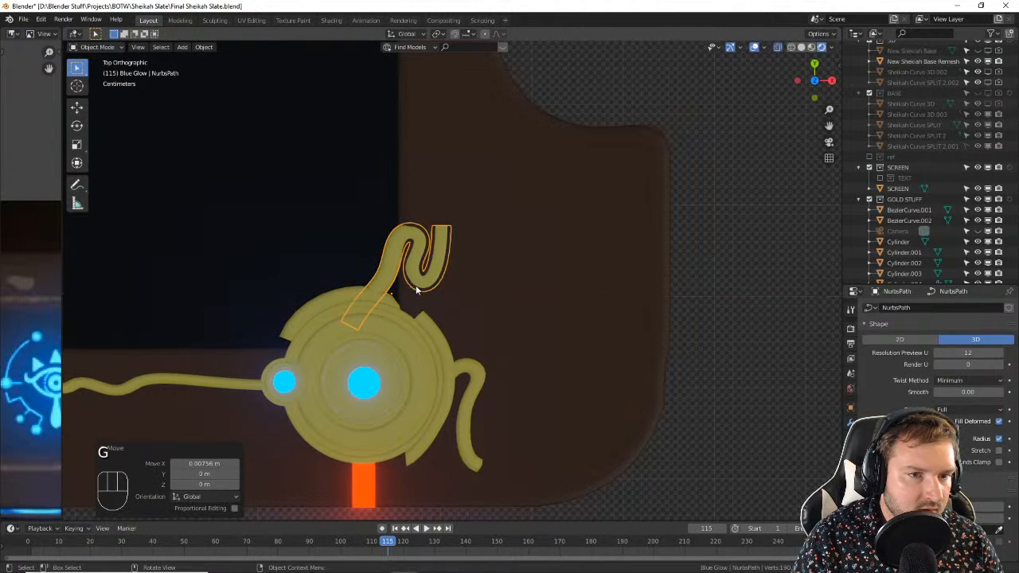
key(Tab)
key(Tab)
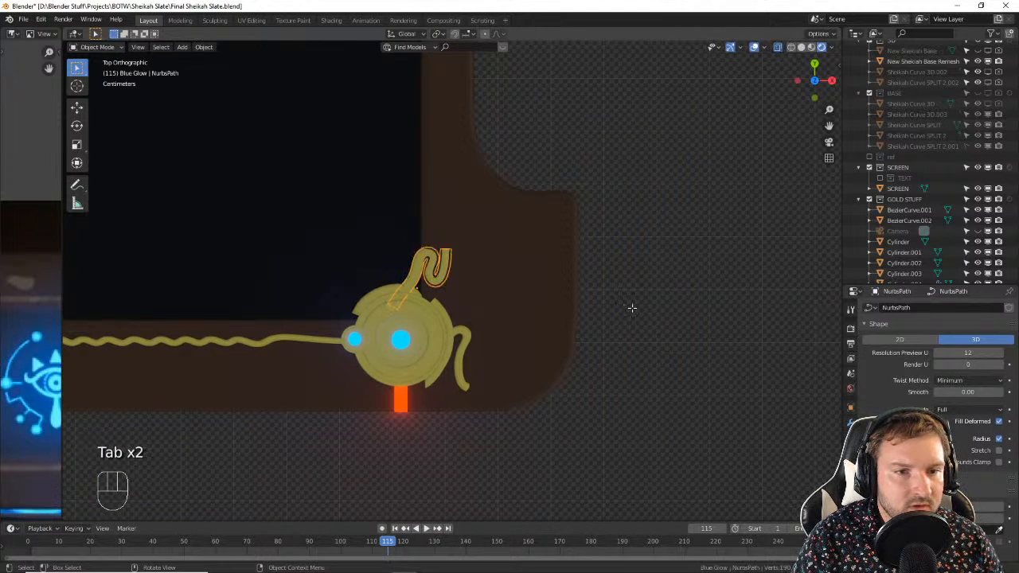
key(Tab)
key(Tab)
key(Tab)
middle_drag(458, 314, 483, 262)
key(g)
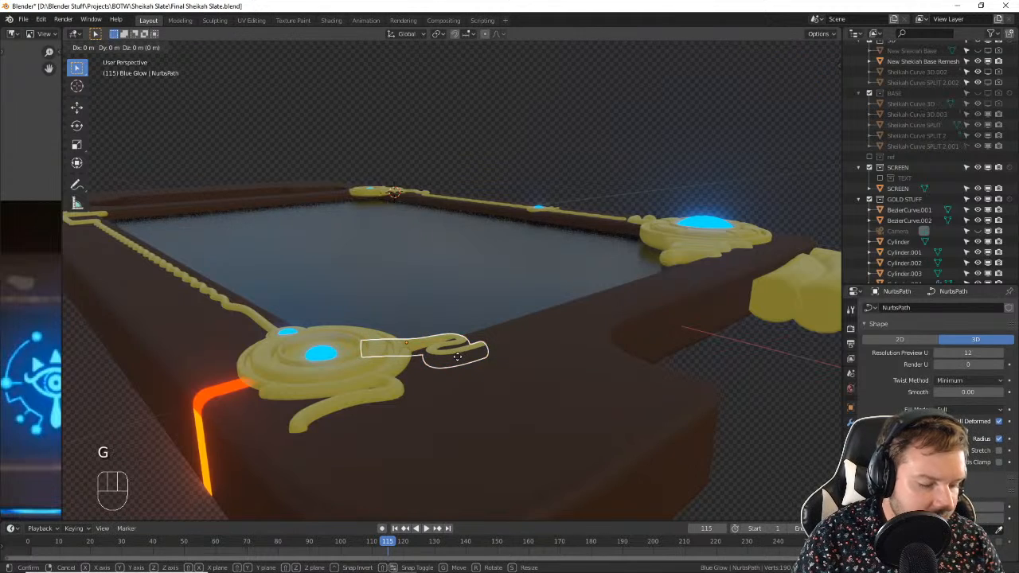
key(z)
key(Tab)
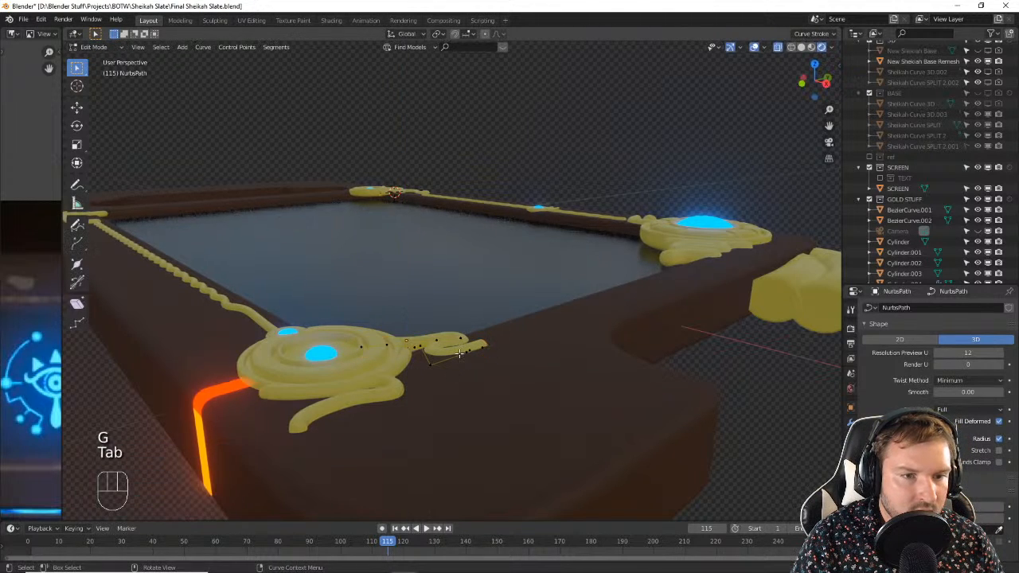
key(KP_7)
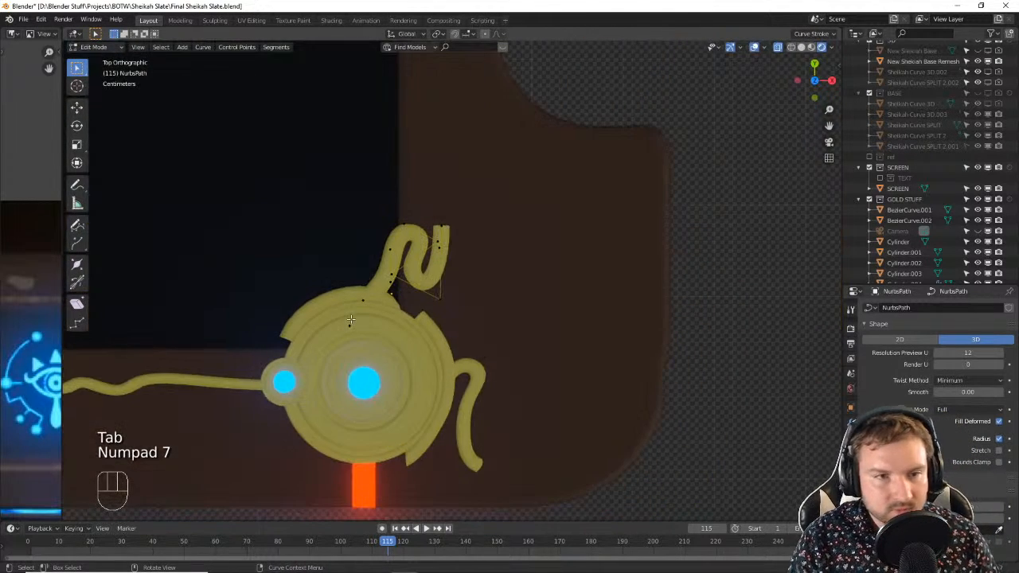
Step: Place the 3D cursor at the center of the largest boss and select the arc band and squiggle ornament below it
scroll(304, 280, down, 3)
shift+middle_drag(304, 281, 425, 345)
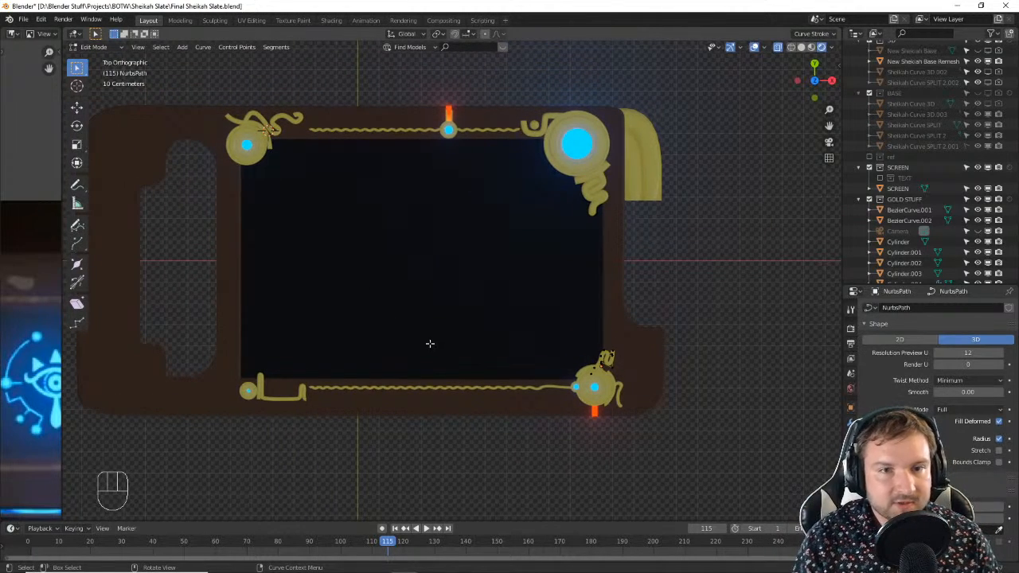
shift+middle_drag(544, 237, 513, 266)
scroll(513, 265, up, 4)
shift+middle_drag(534, 215, 443, 266)
key(Tab)
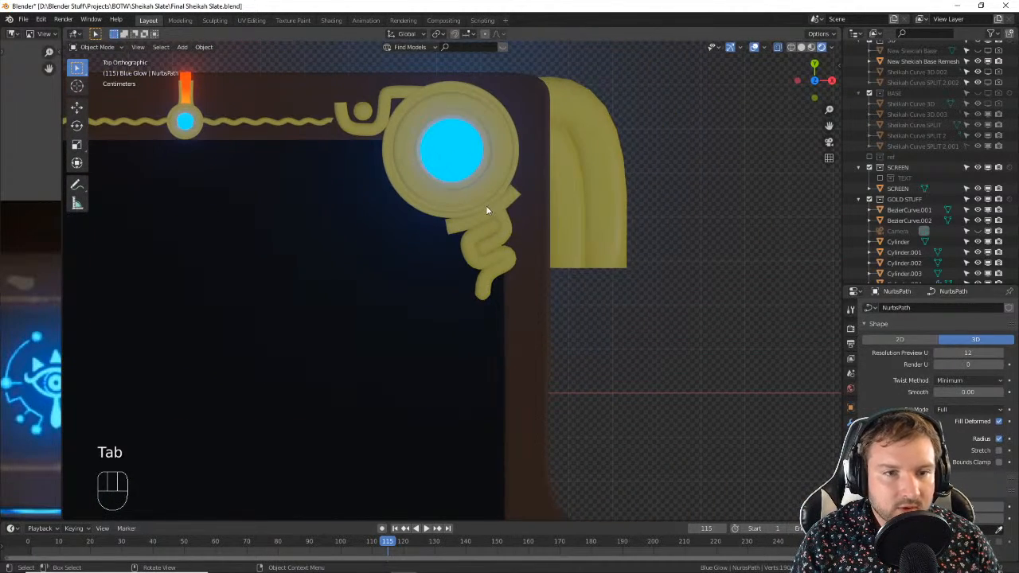
click(487, 226)
shift+click(499, 226)
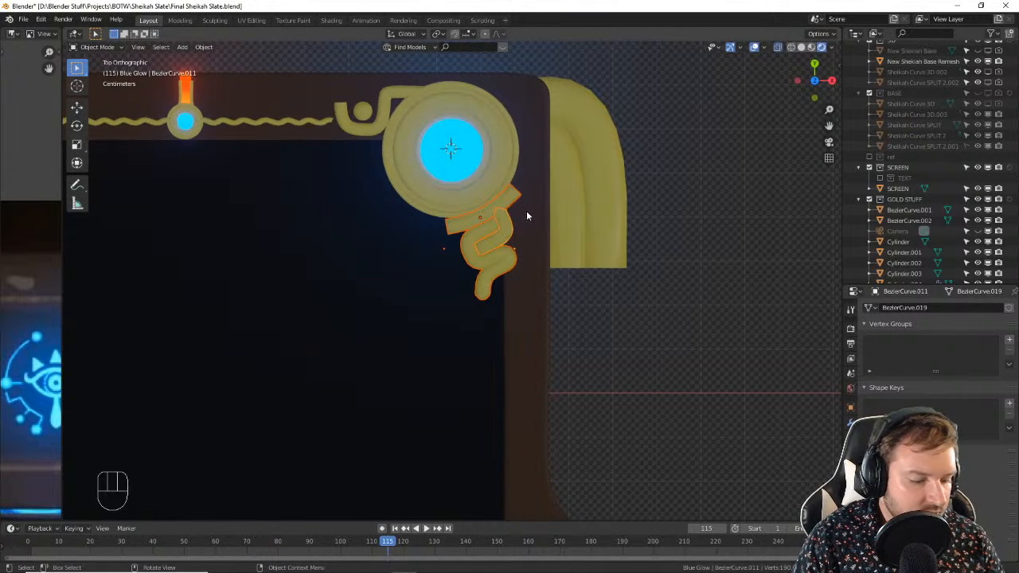
Step: Set the transform pivot point to the 3D Cursor
key(r)
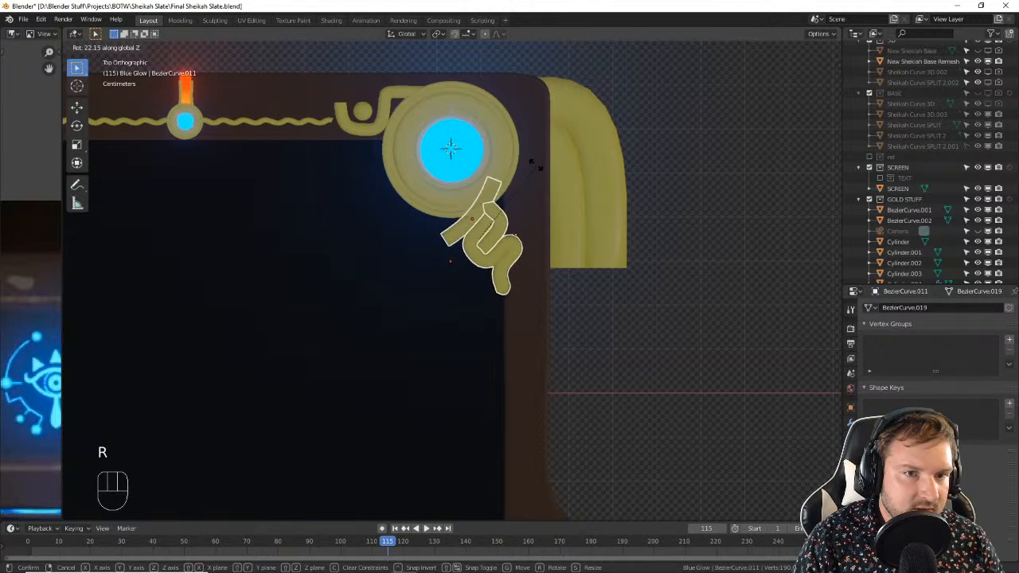
right_click(540, 194)
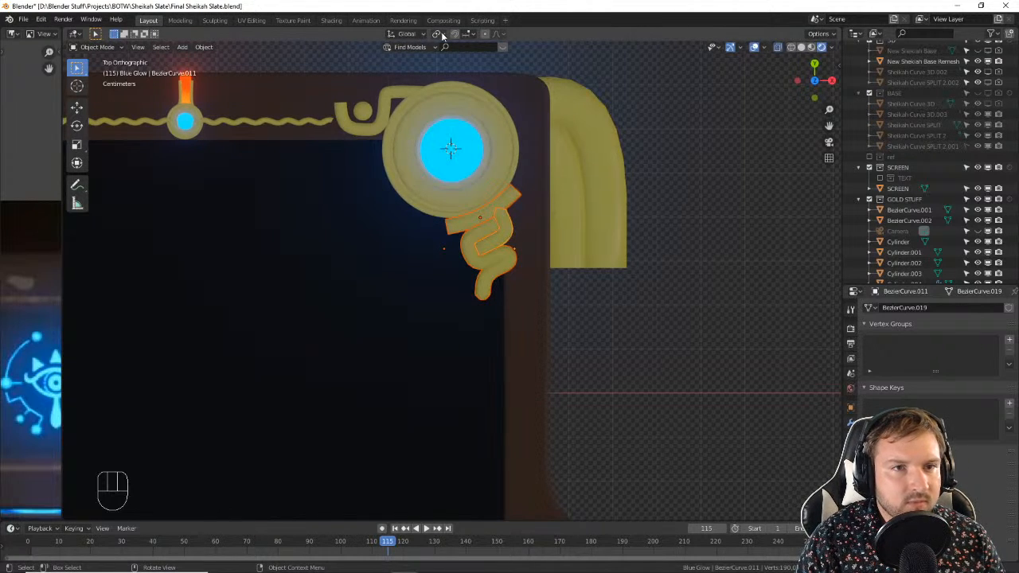
click(410, 34)
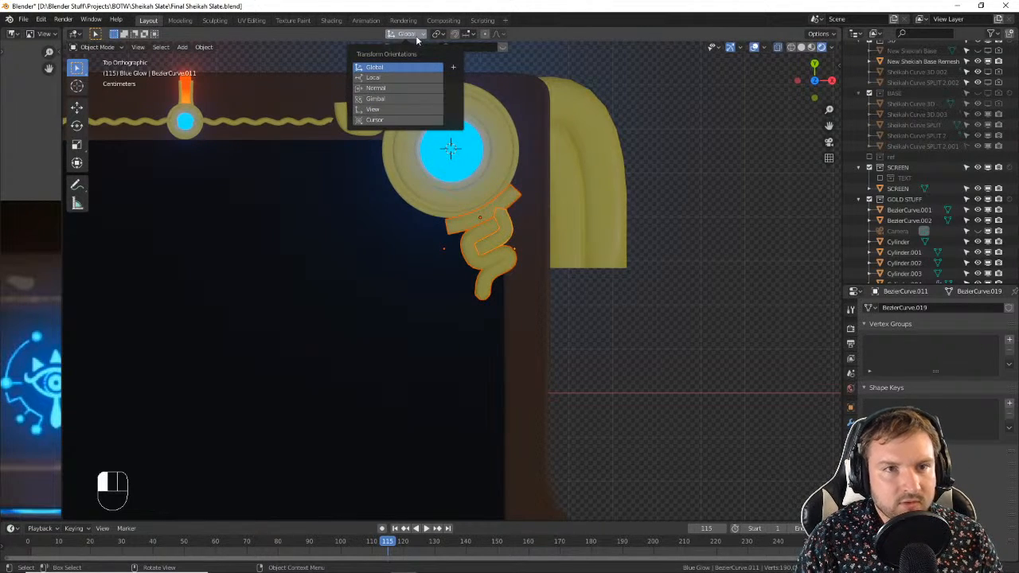
click(435, 35)
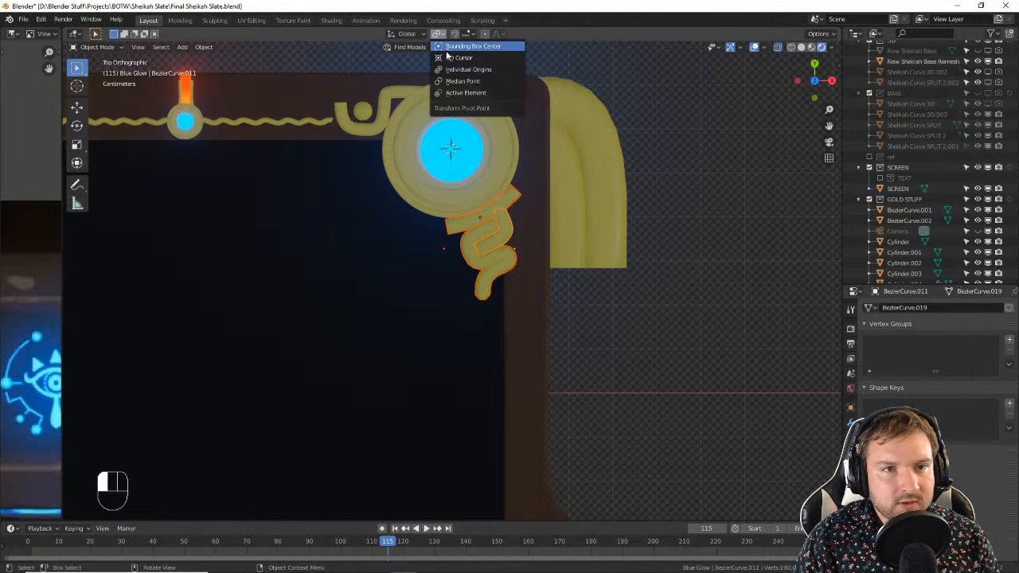
click(448, 57)
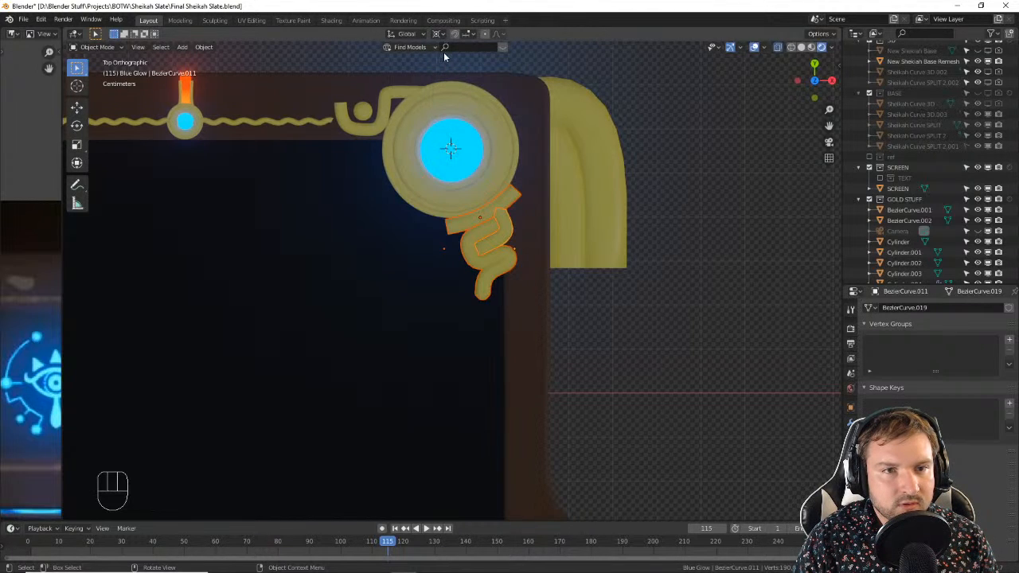
Step: Rotate the arc band and squiggle slightly counterclockwise around Z about the boss's center and clear the selection
key(r)
key(z)
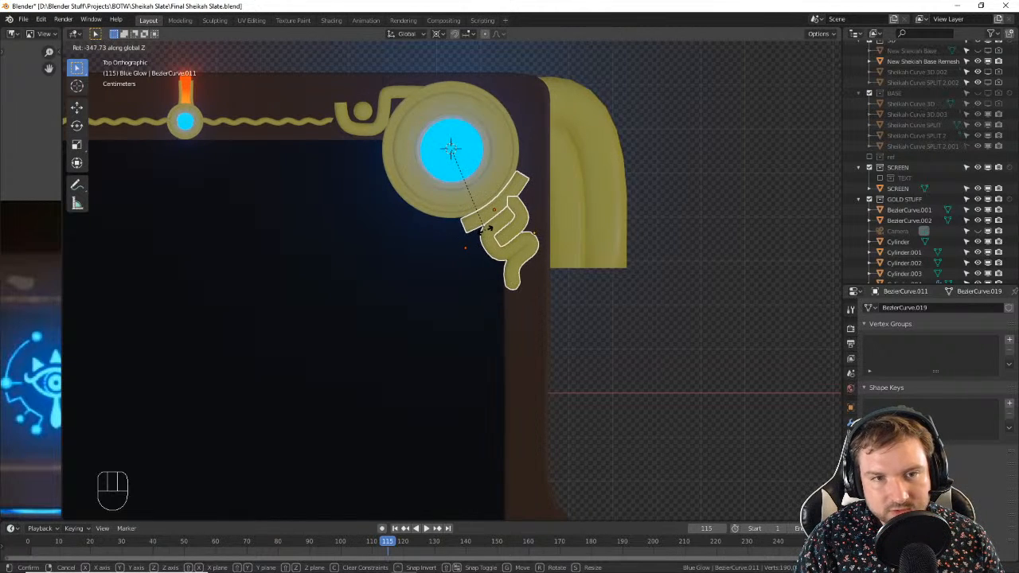
click(494, 229)
key(Tab)
key(Tab)
click(657, 287)
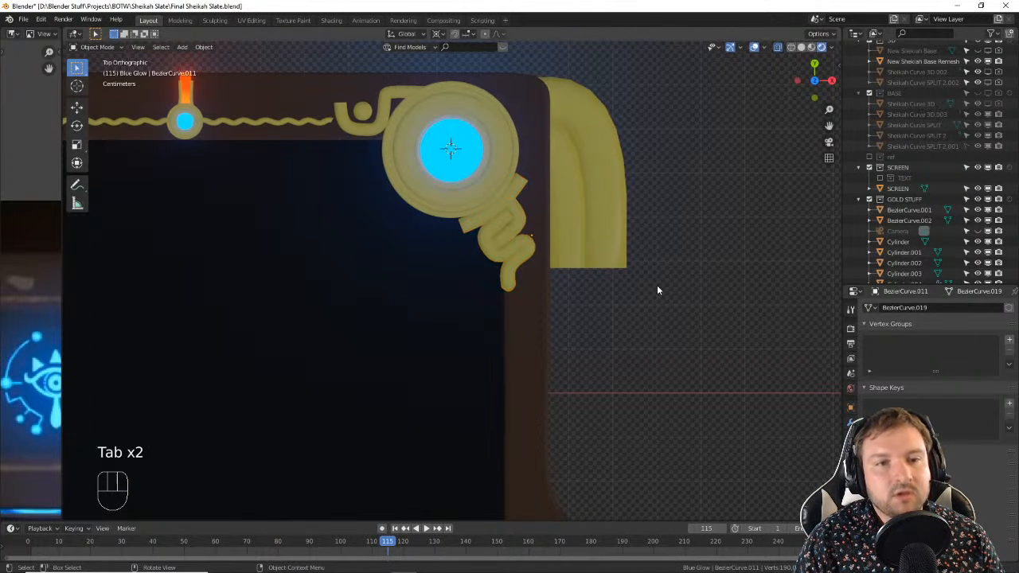
Step: Open the slate base mesh for face editing at the orange glow strip below the lower corner boss
scroll(659, 288, down, 6)
shift+middle_drag(538, 279, 578, 266)
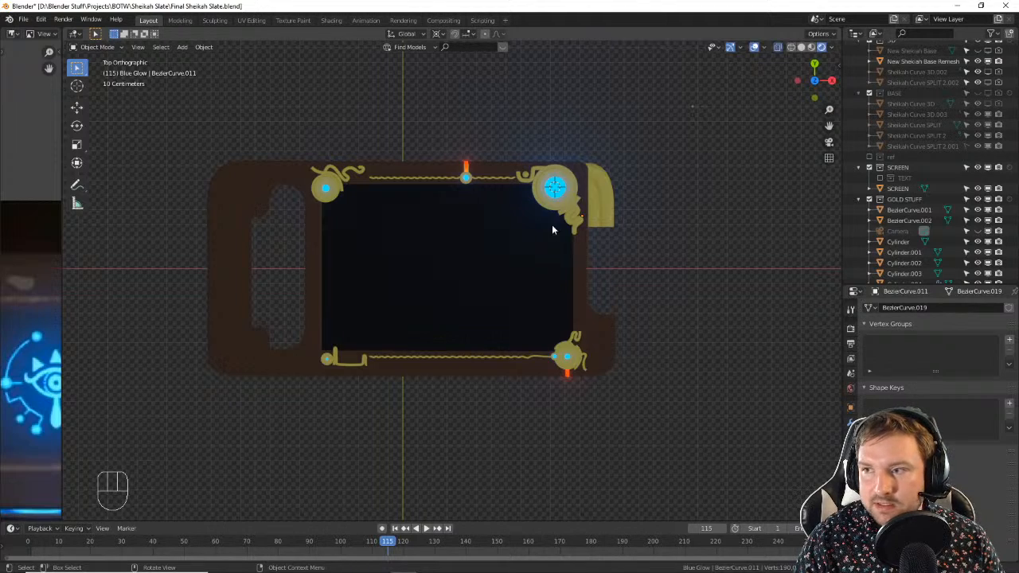
scroll(509, 259, up, 2)
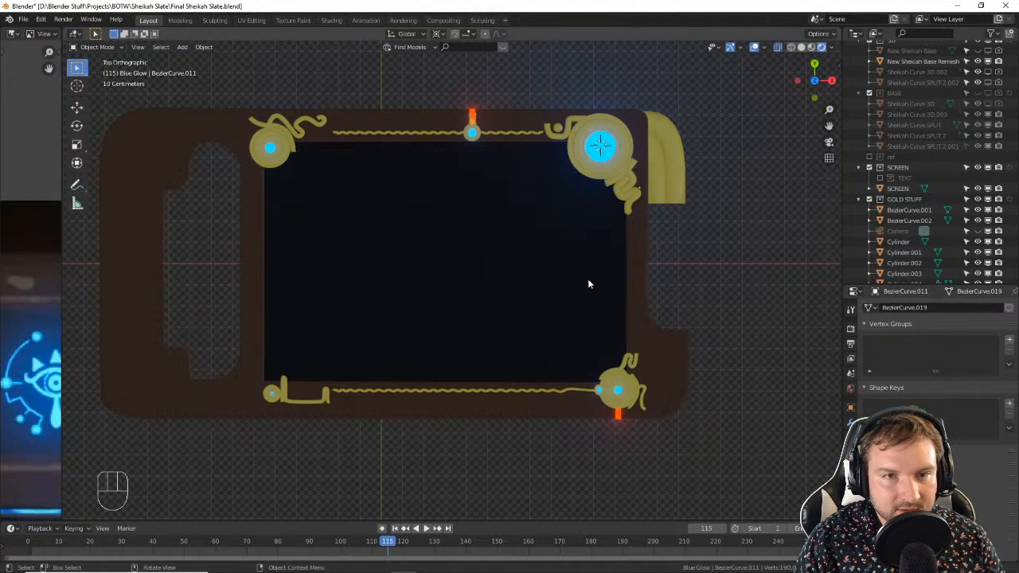
scroll(647, 369, up, 1)
shift+middle_drag(647, 369, 546, 341)
scroll(537, 397, up, 5)
shift+middle_drag(536, 396, 366, 294)
click(367, 295)
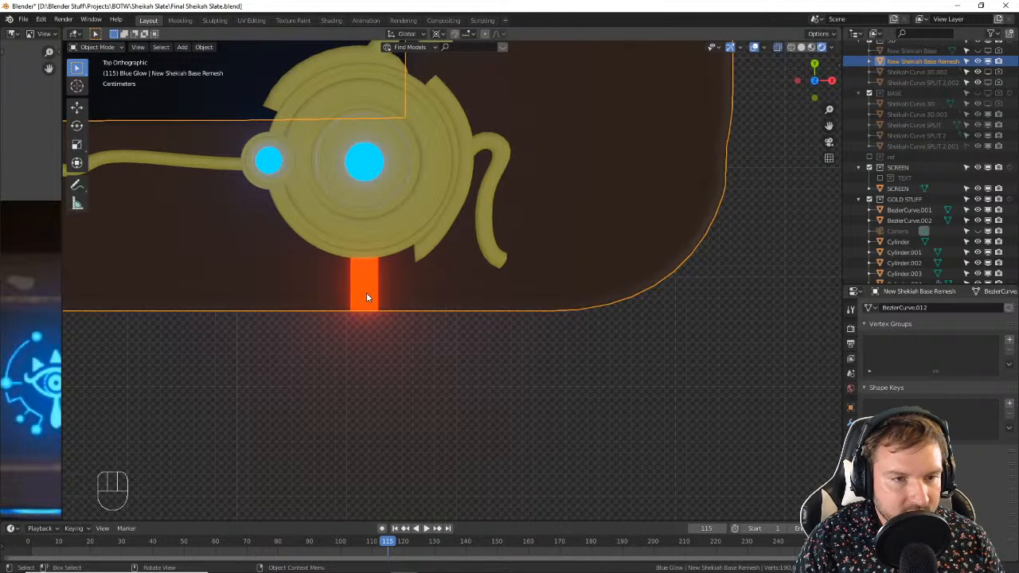
key(Tab)
key(Tab)
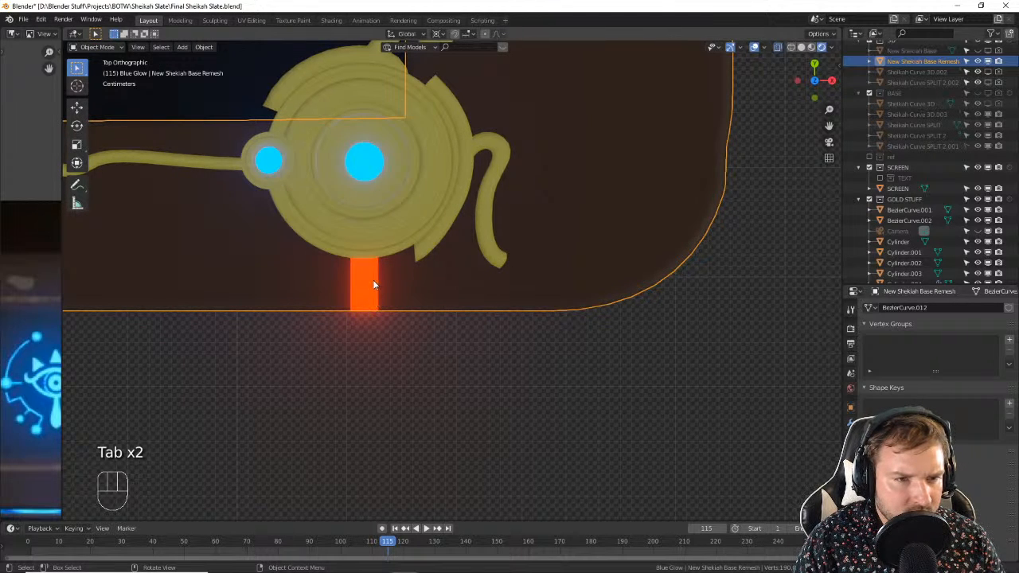
key(Tab)
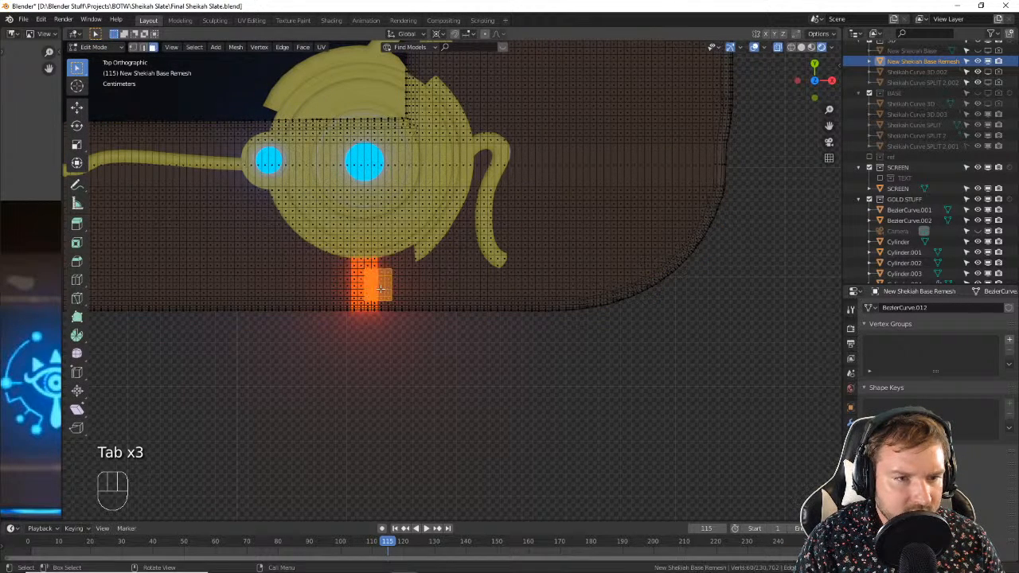
key(3)
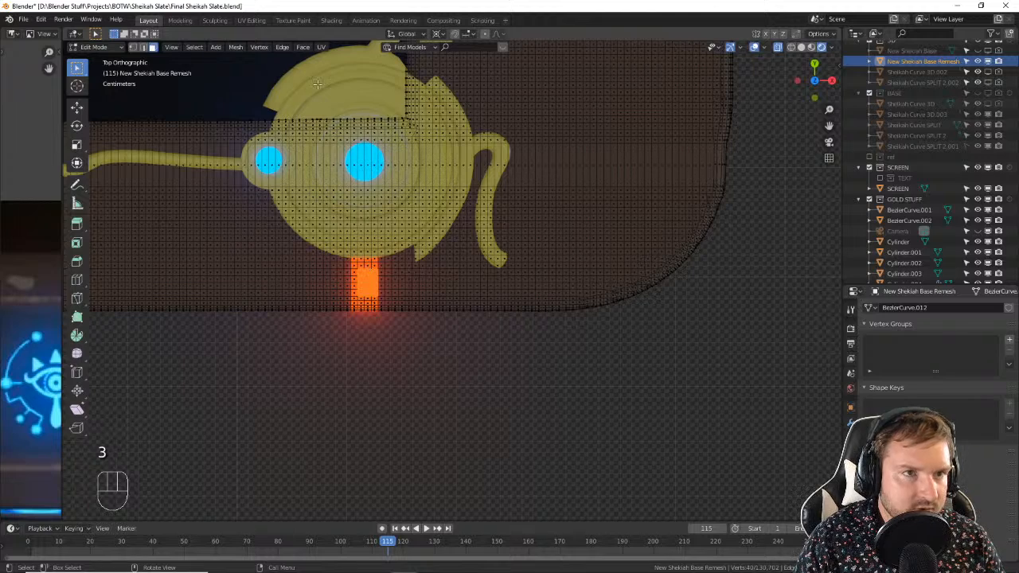
Step: Switch to the Shading workspace and show the lower orange strip in rendered view with overlays hidden
click(330, 21)
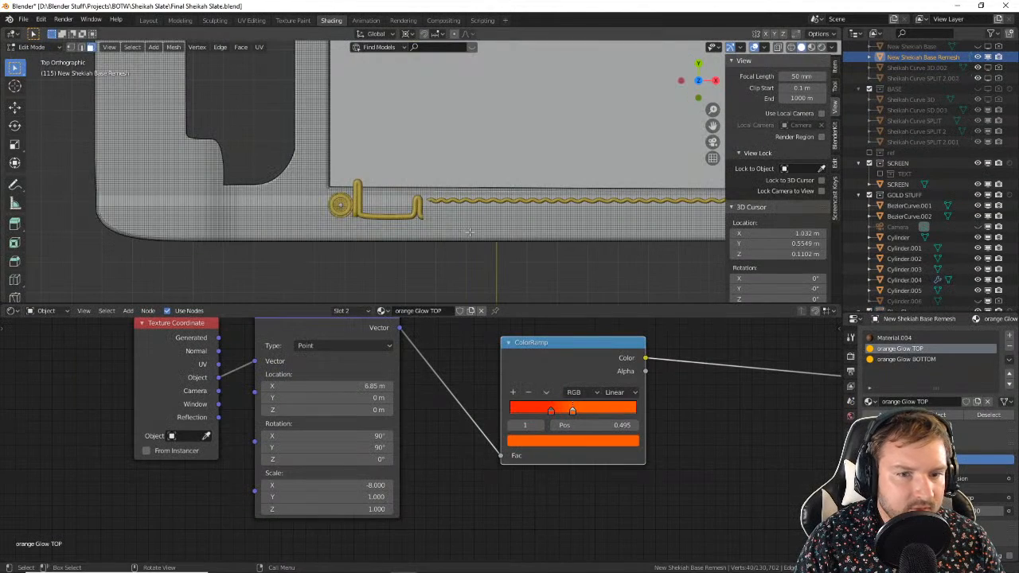
click(821, 47)
mouse_move(716, 195)
shift+middle_down()
mouse_move(410, 168)
mouse_move(294, 199)
shift+middle_up()
scroll(436, 214, up, 3)
shift+middle_drag(444, 256, 457, 146)
scroll(457, 145, up, 2)
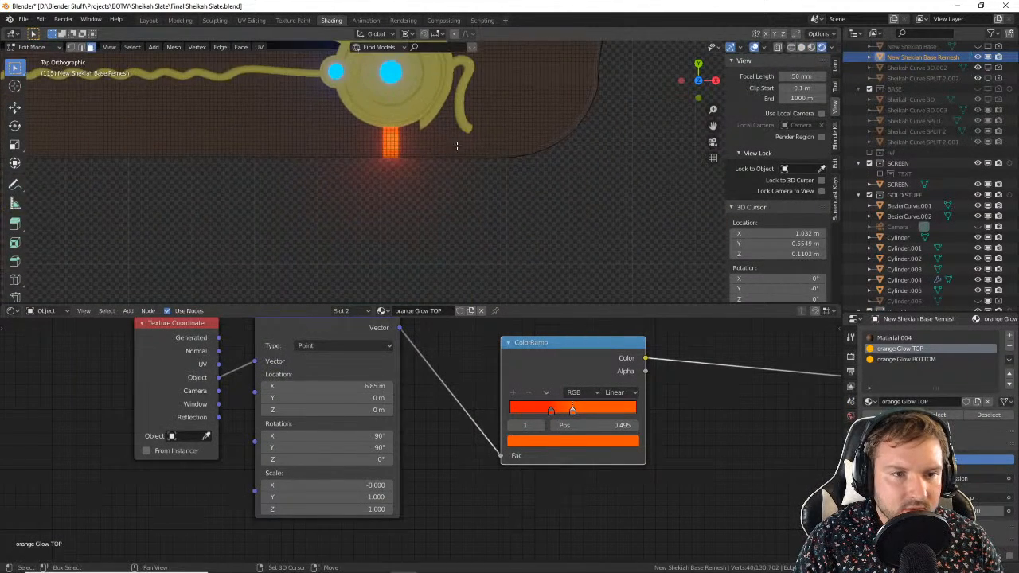
click(758, 49)
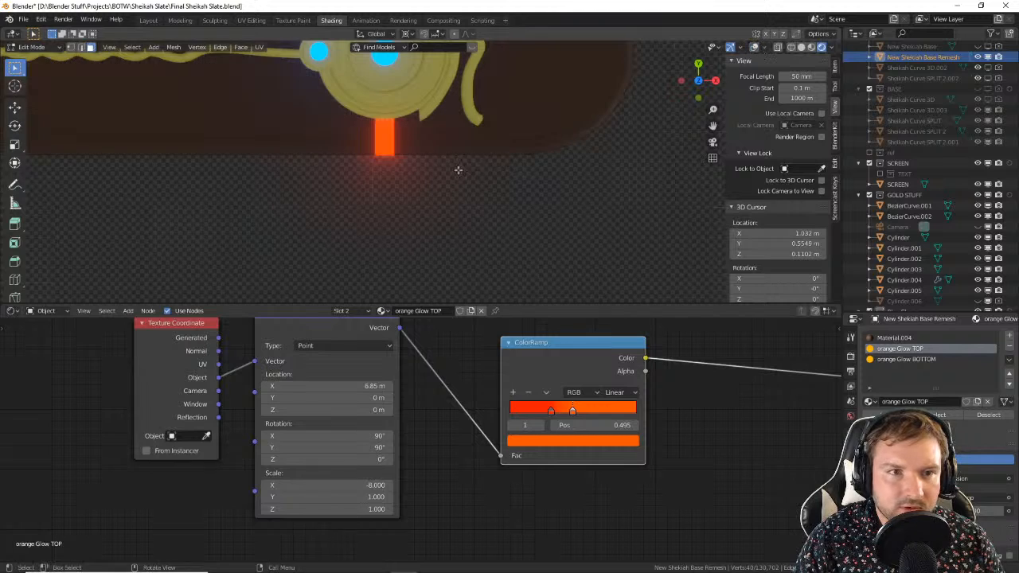
Step: Set the orange Glow TOP ColorRamp's second stop to 0.645 and its Mapping location to X 18.6 m and Y -18 m
scroll(456, 166, down, 3)
drag(350, 385, 318, 385)
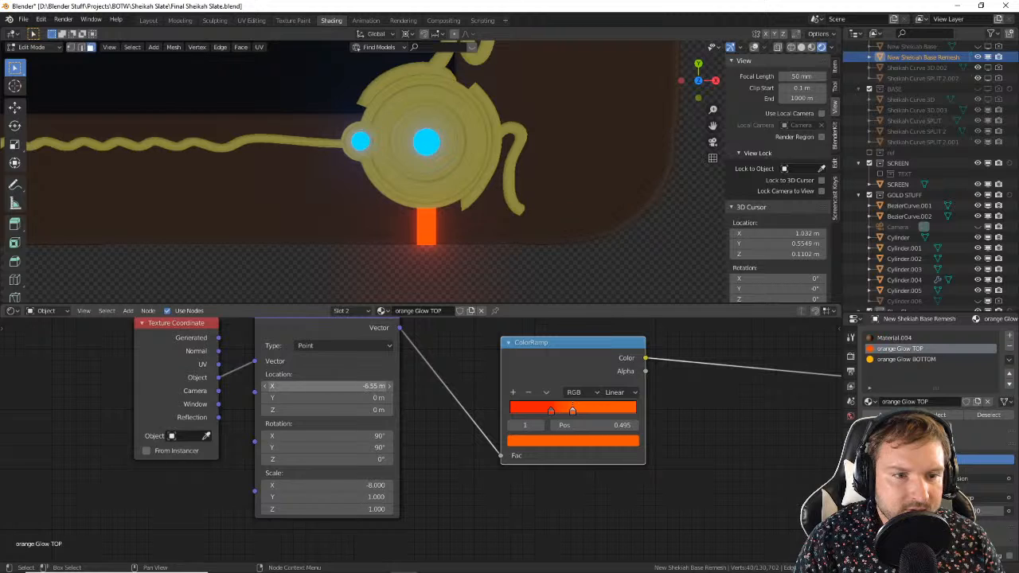
drag(350, 385, 374, 385)
shift+middle_drag(458, 279, 408, 239)
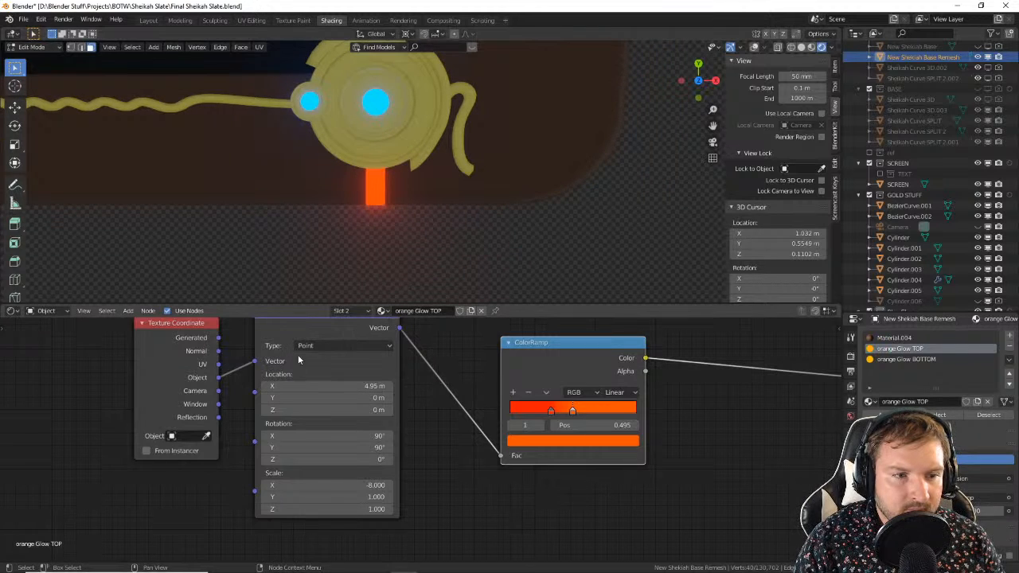
middle_drag(360, 368, 351, 409)
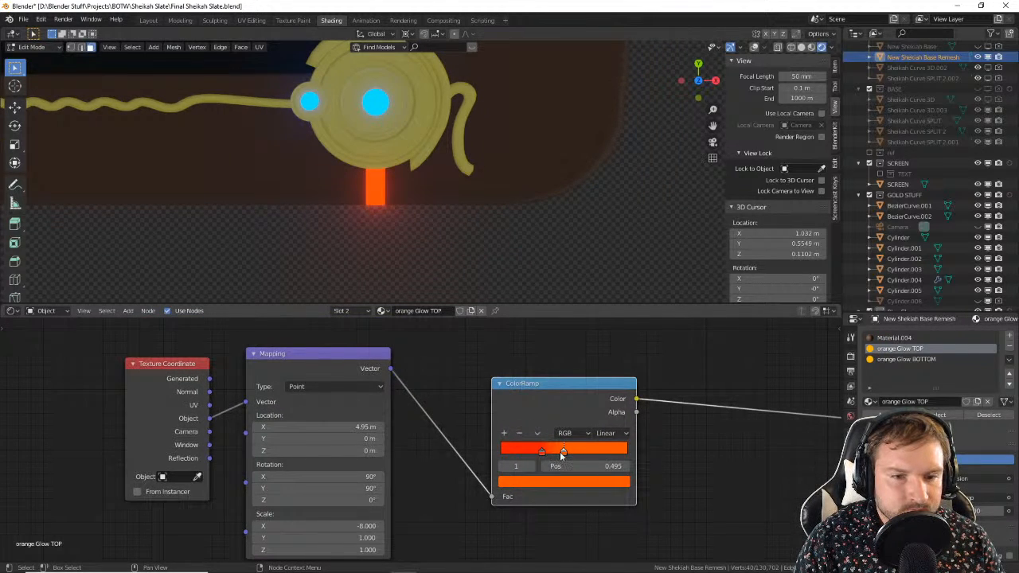
drag(561, 453, 581, 452)
mouse_move(318, 427)
mouse_down()
mouse_move(330, 427)
mouse_move(302, 438)
mouse_up()
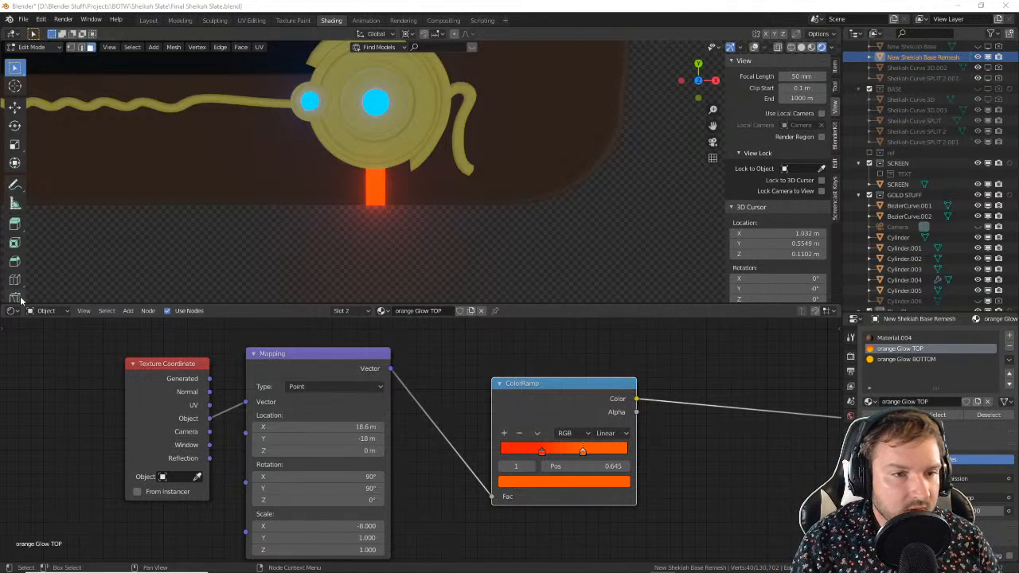
click(378, 275)
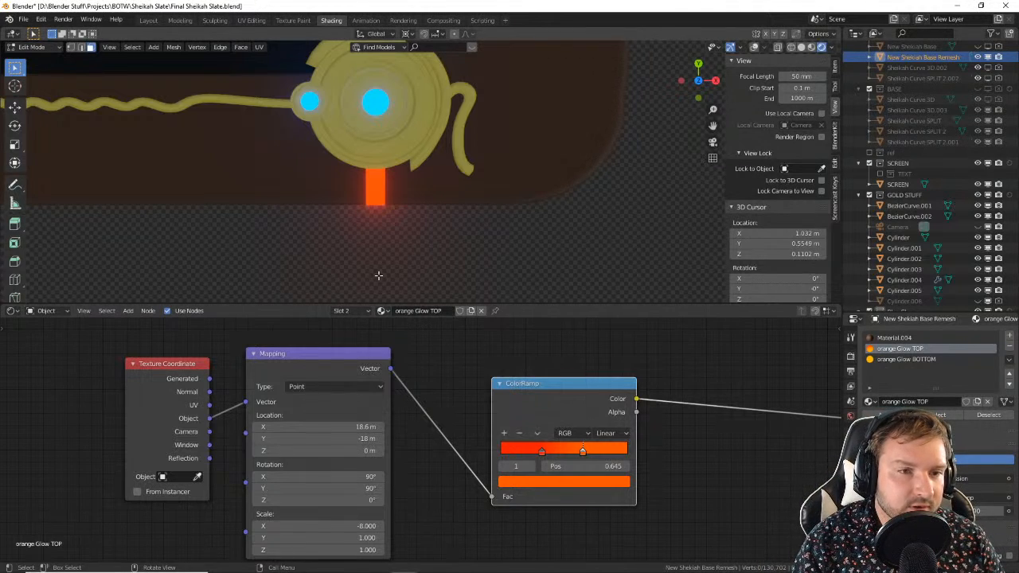
Step: Set the orange Glow TOP Mapping location to X 1 m and Y 1 m, and shift the Mapping node closer to Texture Coordinate
drag(349, 428, 320, 427)
click(350, 427)
text(1)
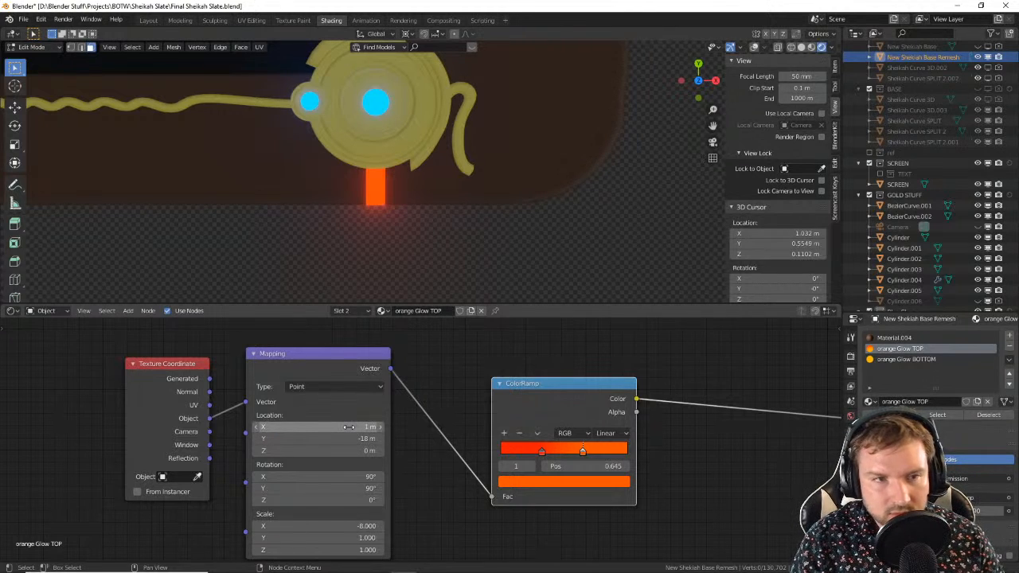
click(346, 439)
text(1)
key(Return)
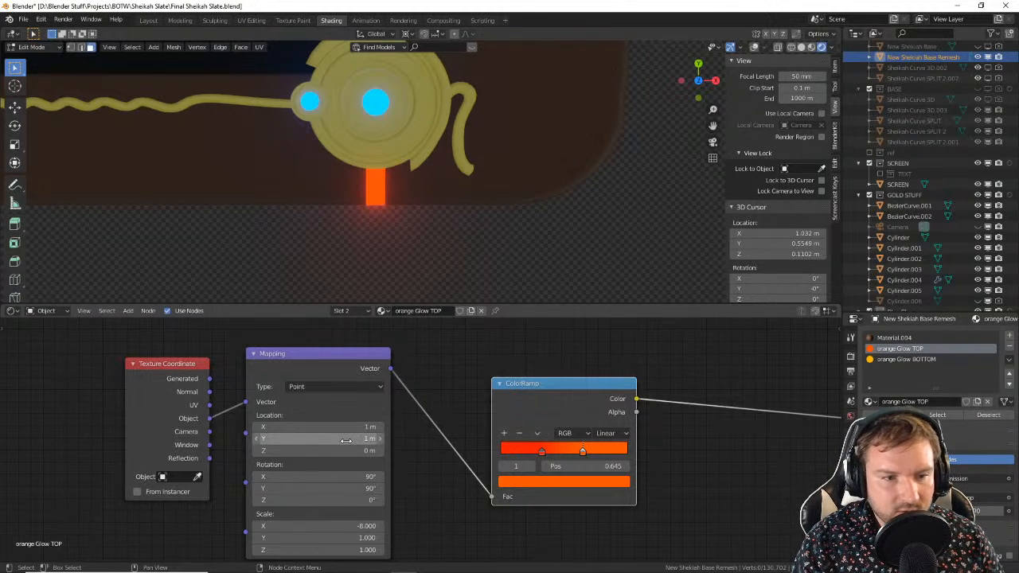
drag(358, 418, 329, 421)
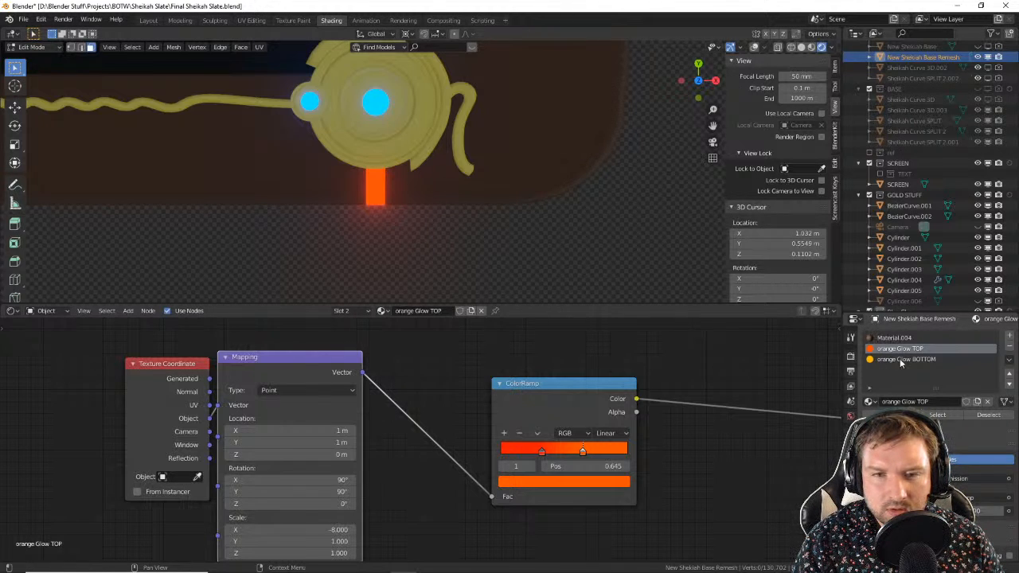
Step: Tune the gradient on the slate's upper orange strip by setting the Mapping location X to 5.88 m
shift+middle_drag(447, 157, 495, 205)
scroll(478, 212, down, 4)
shift+middle_drag(377, 140, 430, 268)
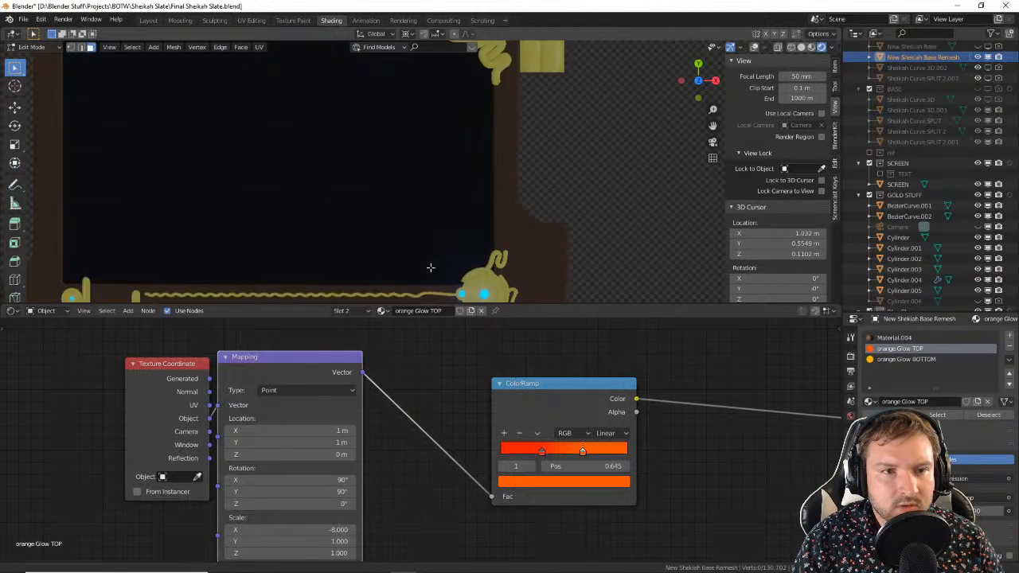
shift+middle_drag(338, 70, 376, 201)
scroll(372, 132, up, 4)
shift+middle_drag(393, 81, 434, 176)
scroll(437, 208, up, 4)
drag(284, 430, 341, 431)
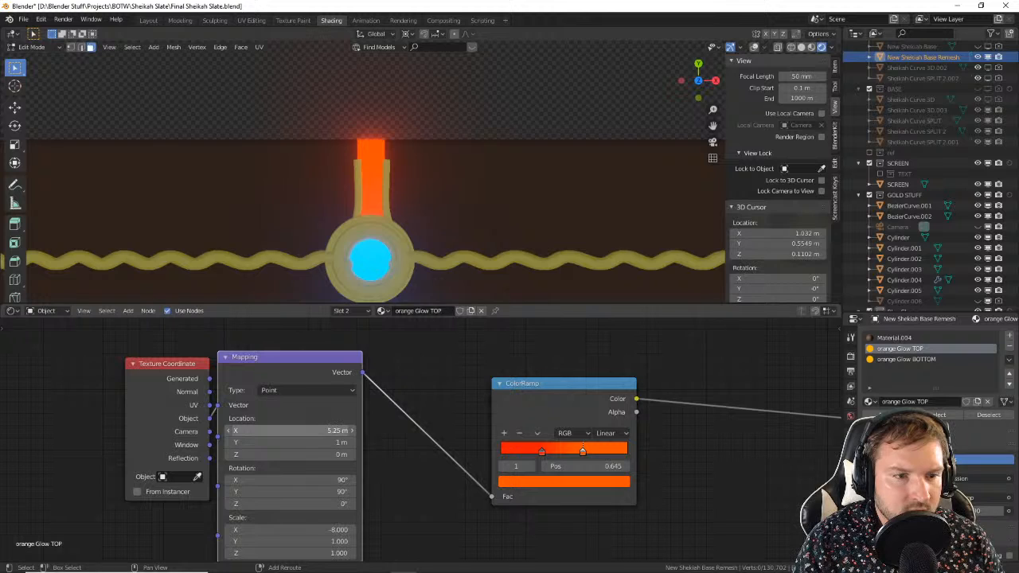
drag(340, 430, 357, 431)
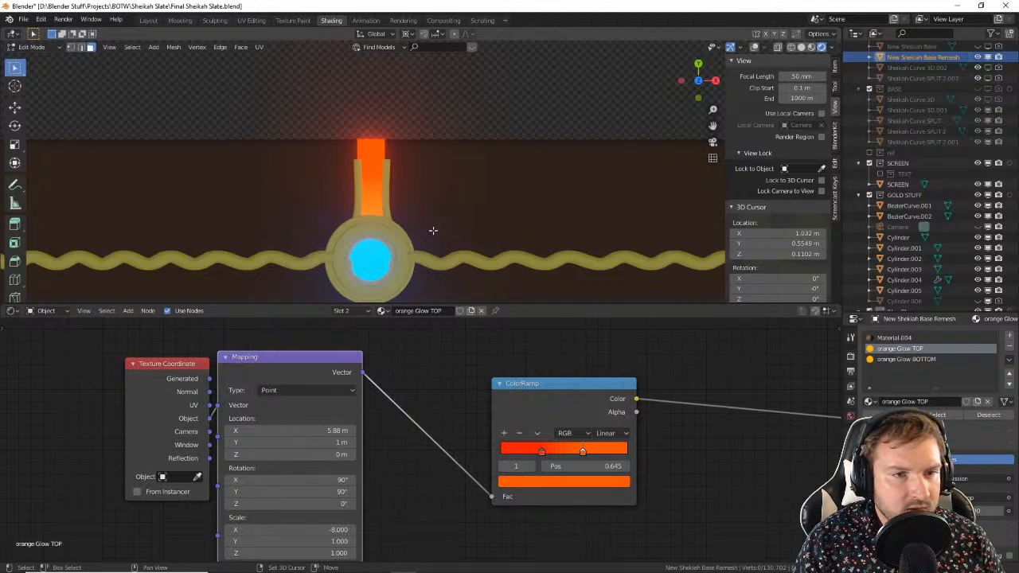
Step: Bring up the lower strip's orange Glow BOTTOM material and set its Mapping location X to 7.96 m
shift+middle_drag(433, 231, 363, 125)
scroll(404, 184, up, 3)
shift+middle_drag(405, 184, 390, 120)
scroll(435, 216, down, 2)
shift+middle_drag(475, 239, 389, 172)
scroll(382, 176, up, 4)
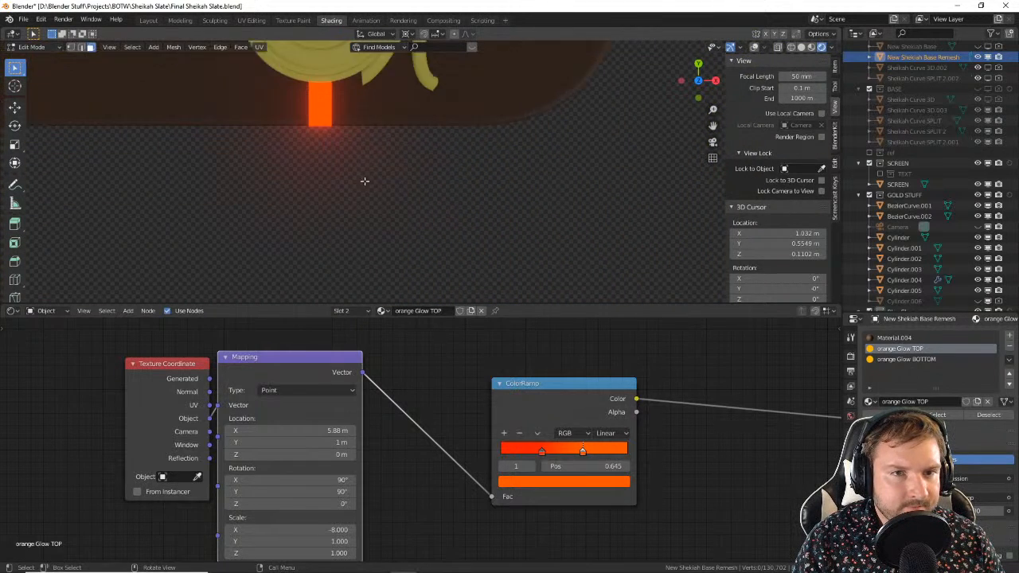
scroll(365, 181, up, 1)
shift+middle_drag(321, 113, 416, 228)
scroll(395, 191, up, 3)
click(420, 234)
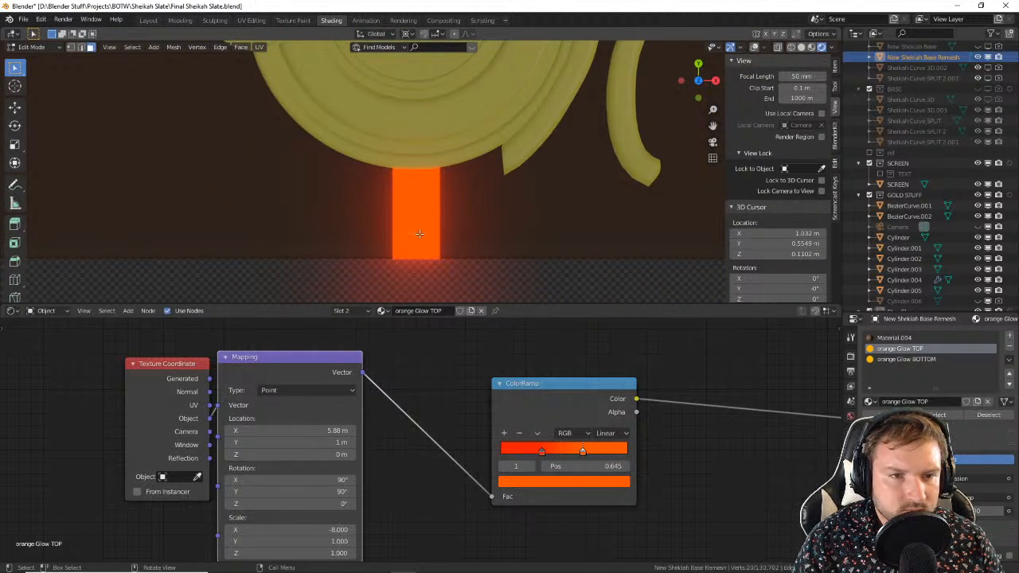
click(908, 359)
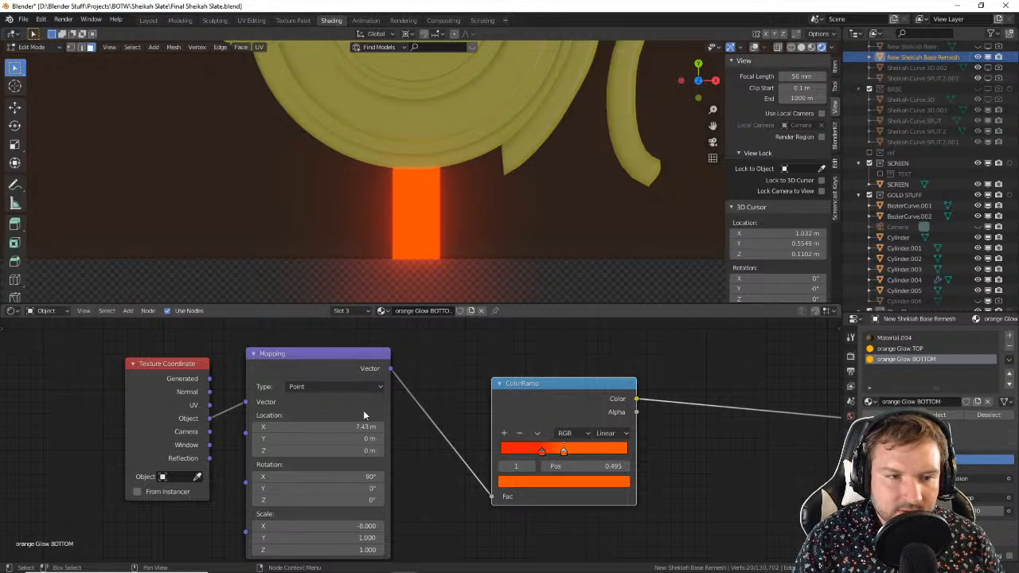
mouse_move(363, 426)
mouse_down()
mouse_move(406, 427)
mouse_move(370, 426)
mouse_up()
scroll(372, 206, down, 8)
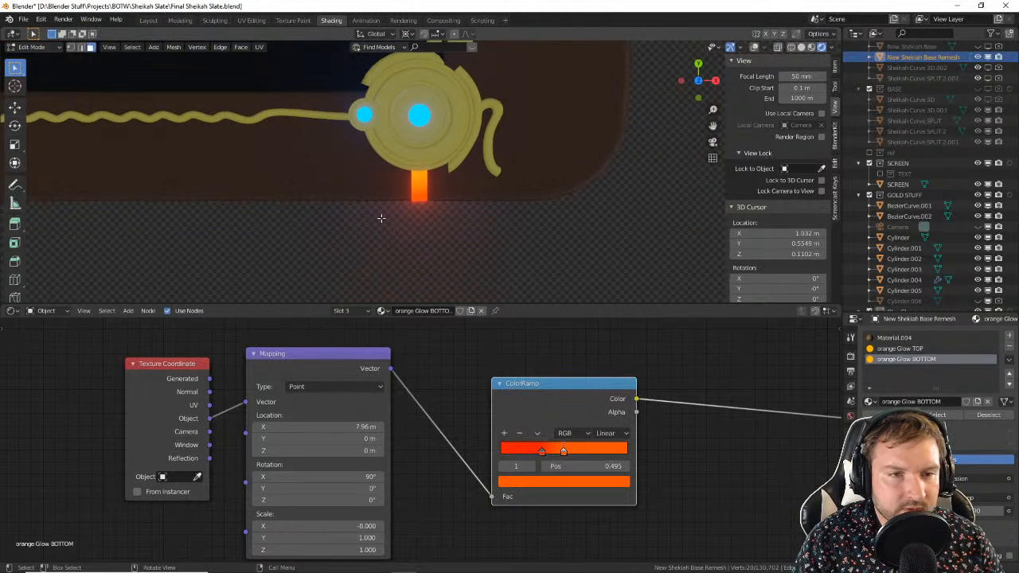
shift+middle_drag(372, 206, 411, 234)
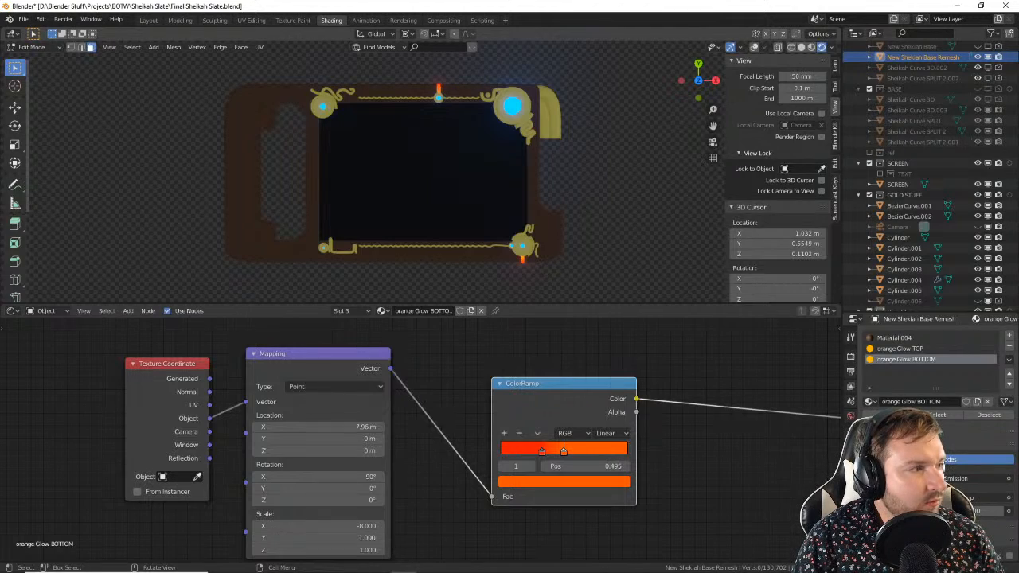
Step: Switch to Photos, examine the ornaments and glows in the Capture.JPG slate reference, and return to Blender
drag(0, 42, 238, 1)
scroll(487, 255, up, 6)
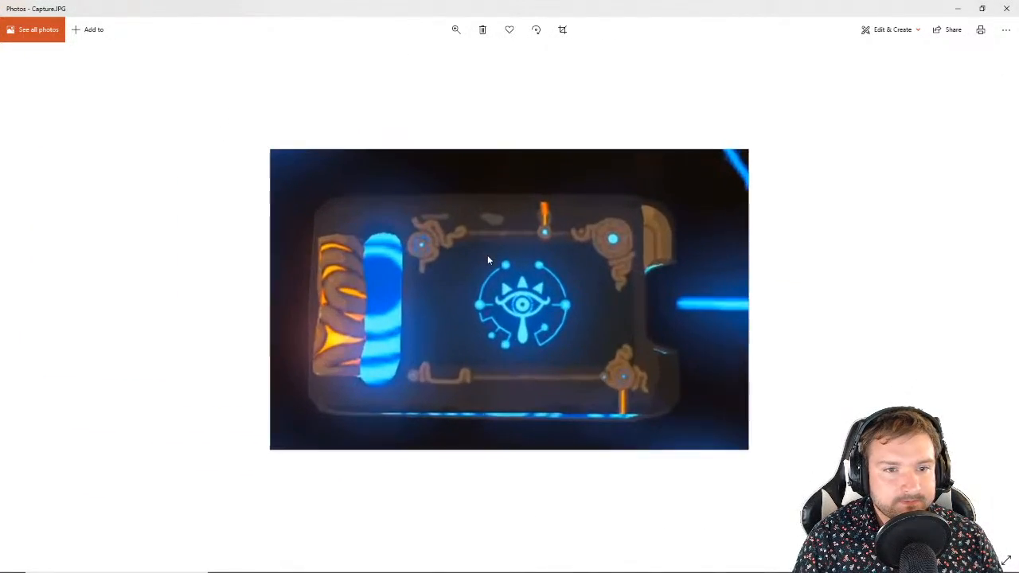
scroll(422, 270, down, 2)
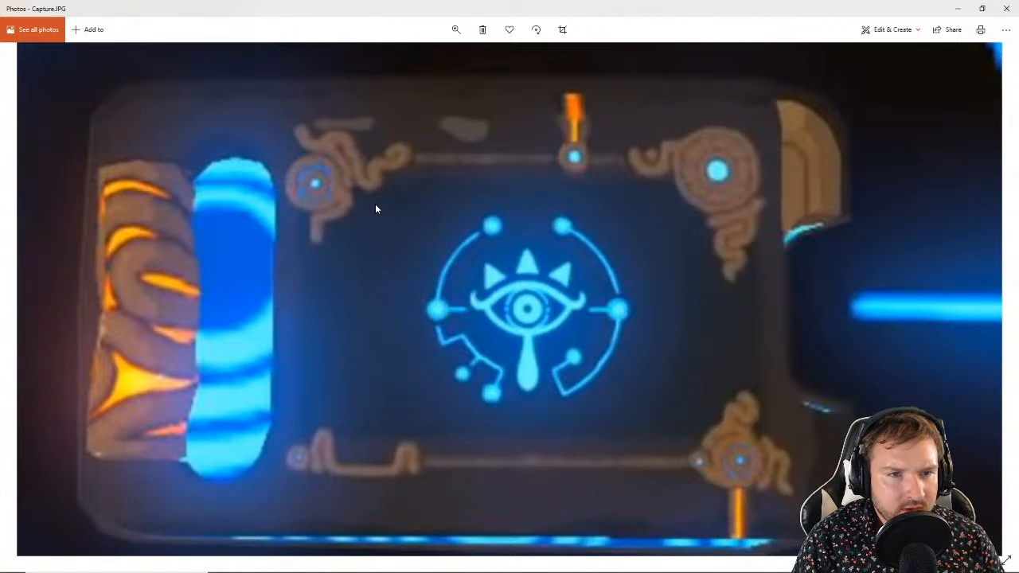
click(956, 10)
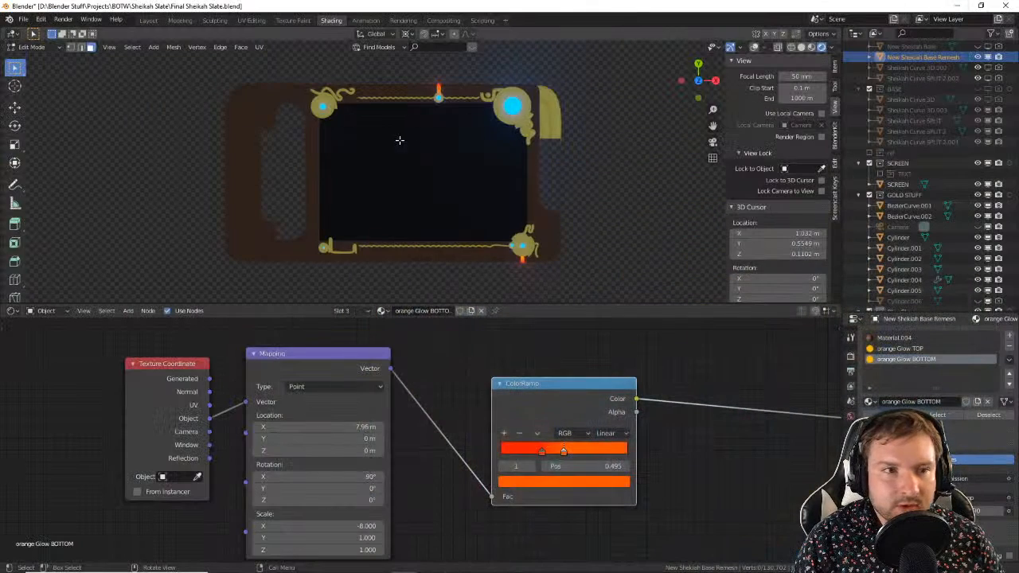
Step: Frame the slate's upper ornaments, switch to Photos and compare the Sheikah Slate reference images, ending on Capture.JPG
scroll(323, 112, up, 3)
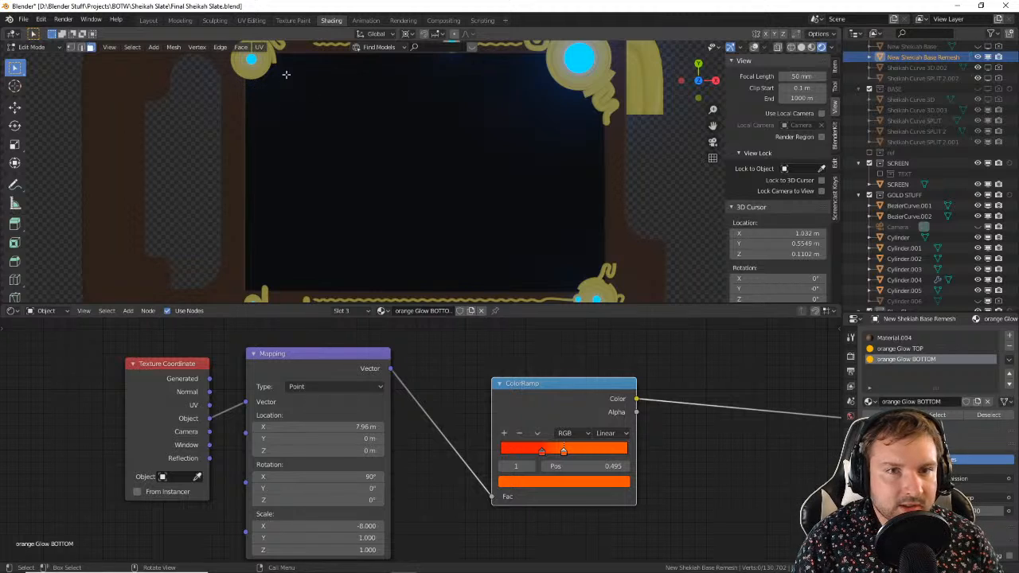
shift+middle_drag(276, 64, 369, 140)
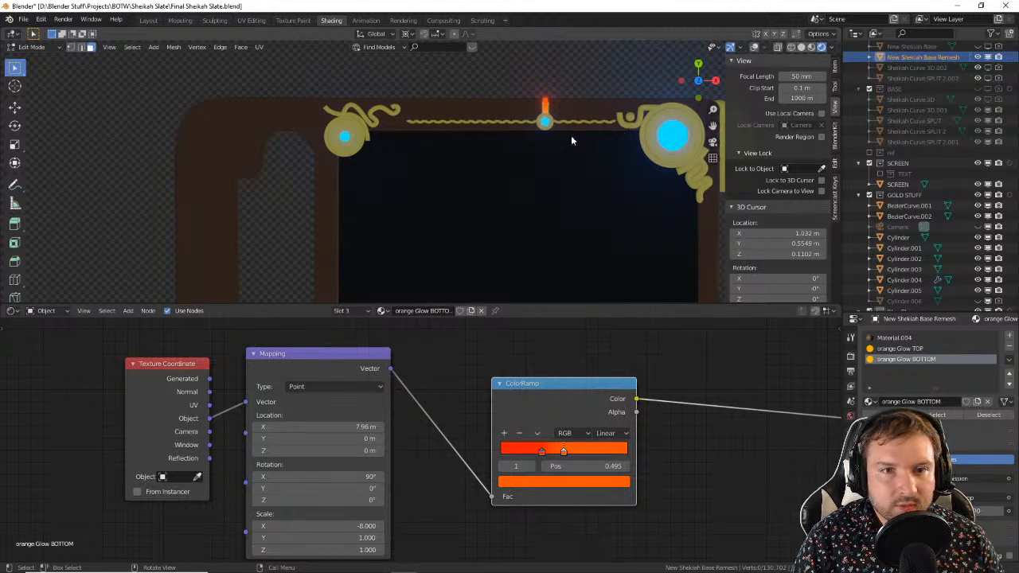
key(Tab)
key(Tab)
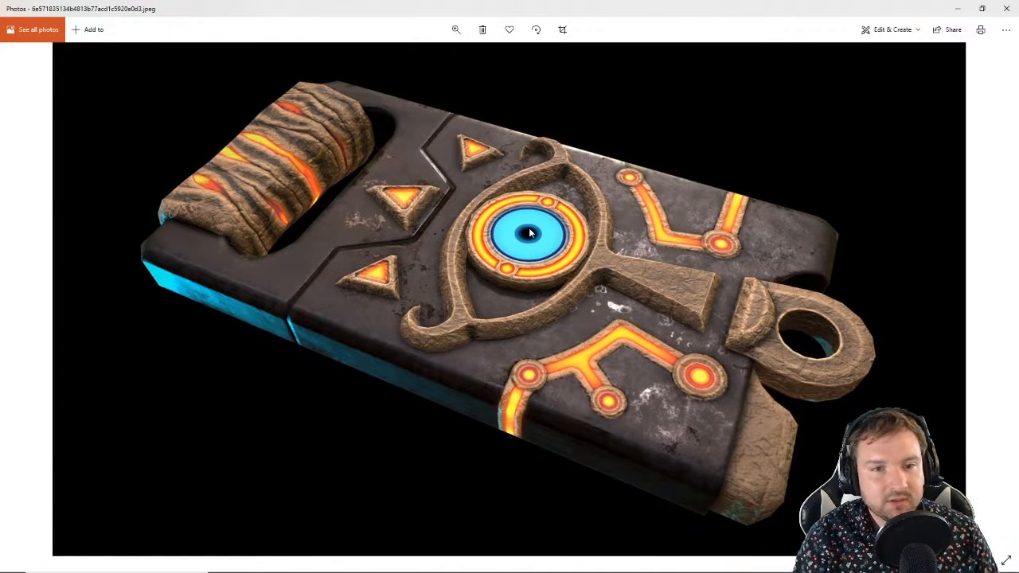
key(Right)
key(Left)
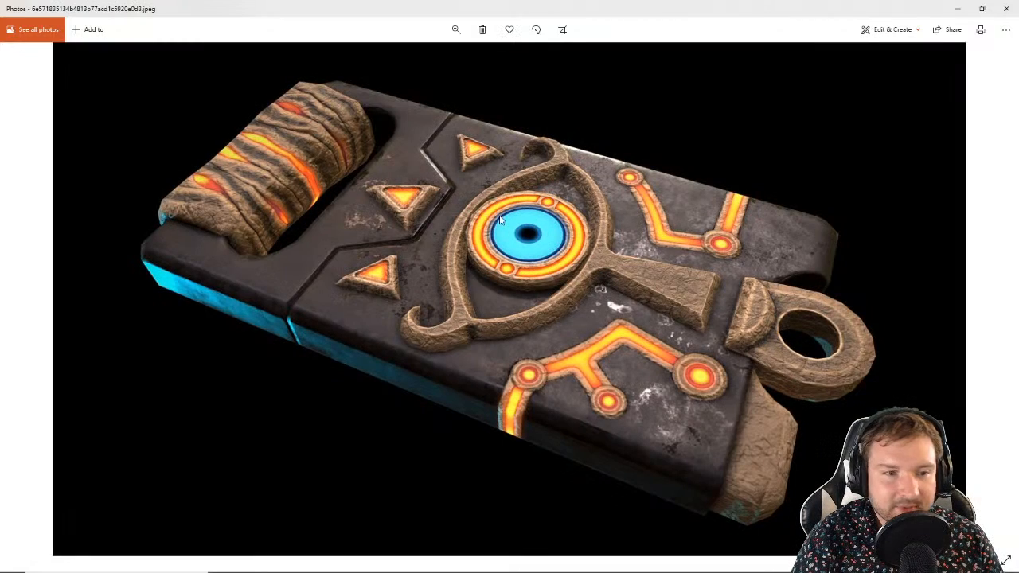
key(Right)
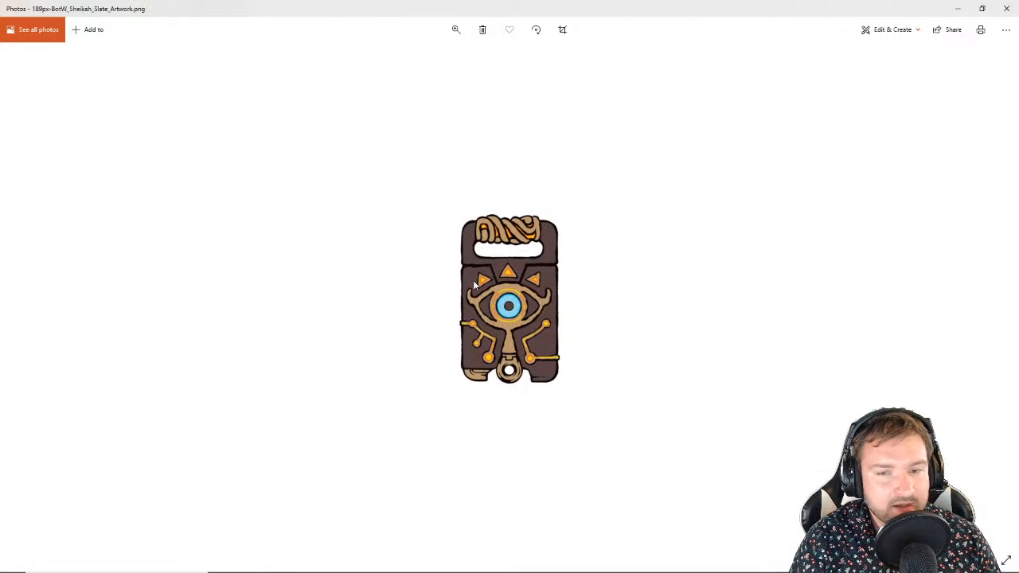
key(Right)
key(Left)
key(Right)
key(Left)
key(Left)
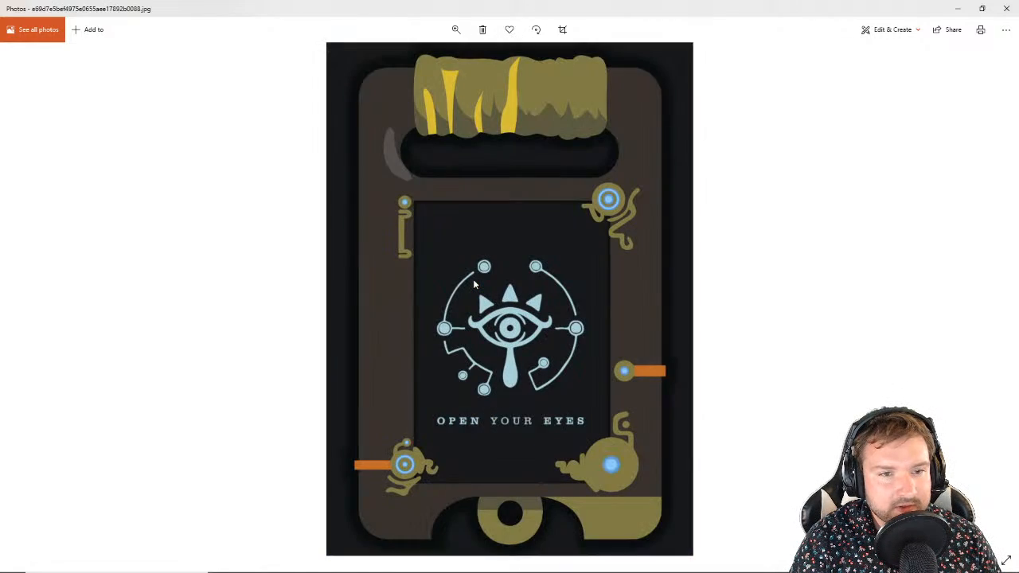
key(Right)
key(Right)
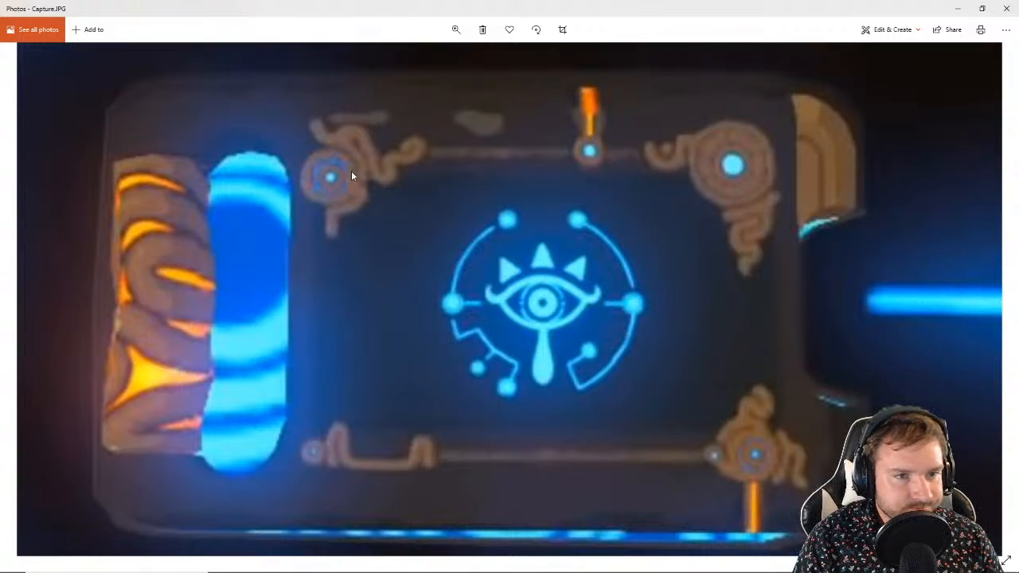
Step: Examine the upper-left corner ornament in the Capture.JPG slate reference up close and return to Blender
scroll(326, 194, up, 3)
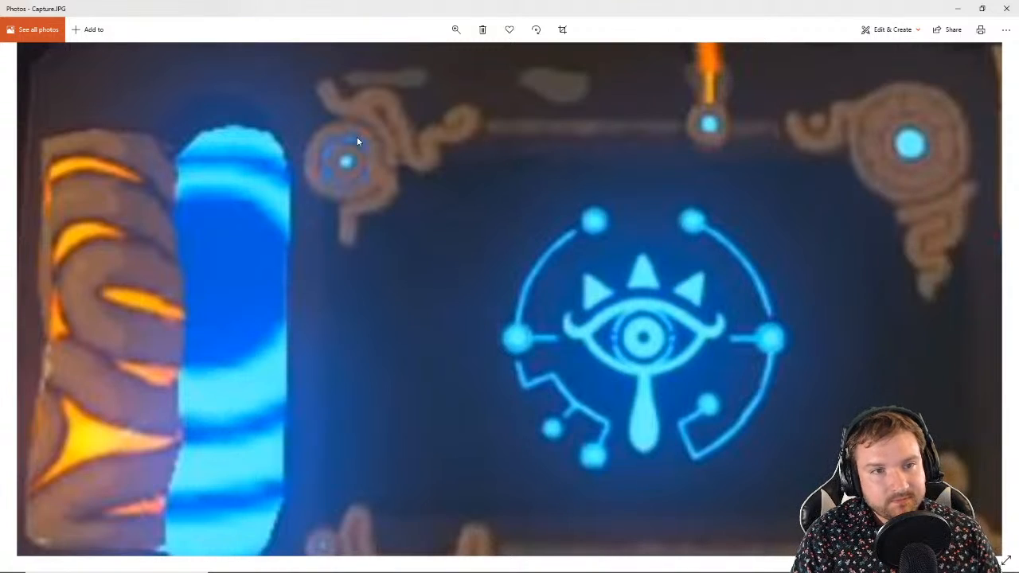
scroll(416, 188, down, 3)
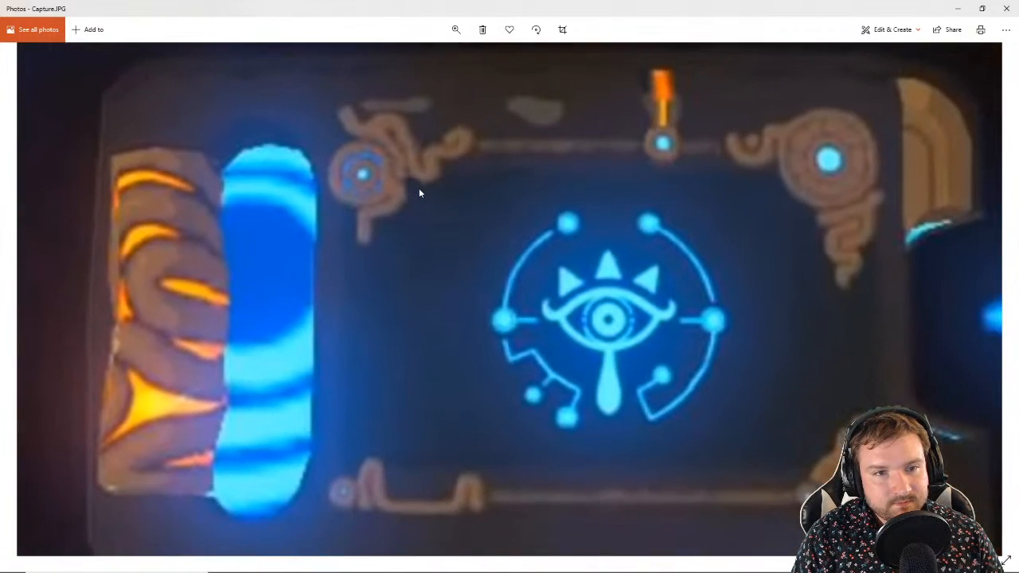
click(958, 8)
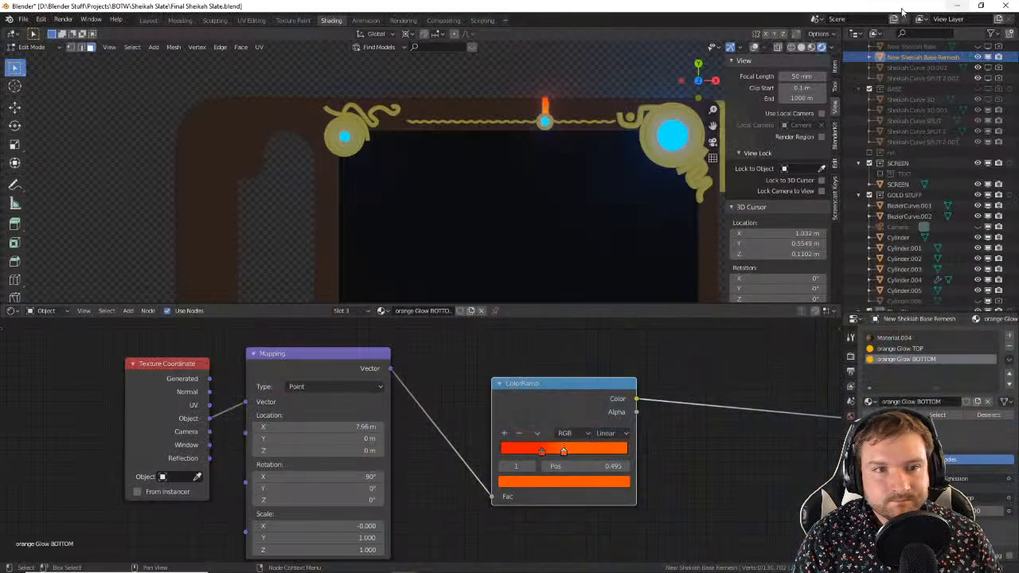
Step: Leave editing of the slate base, select the wavy gold curve beside the upper-left disc, and show the viewport overlays
scroll(404, 122, up, 3)
scroll(402, 131, up, 5)
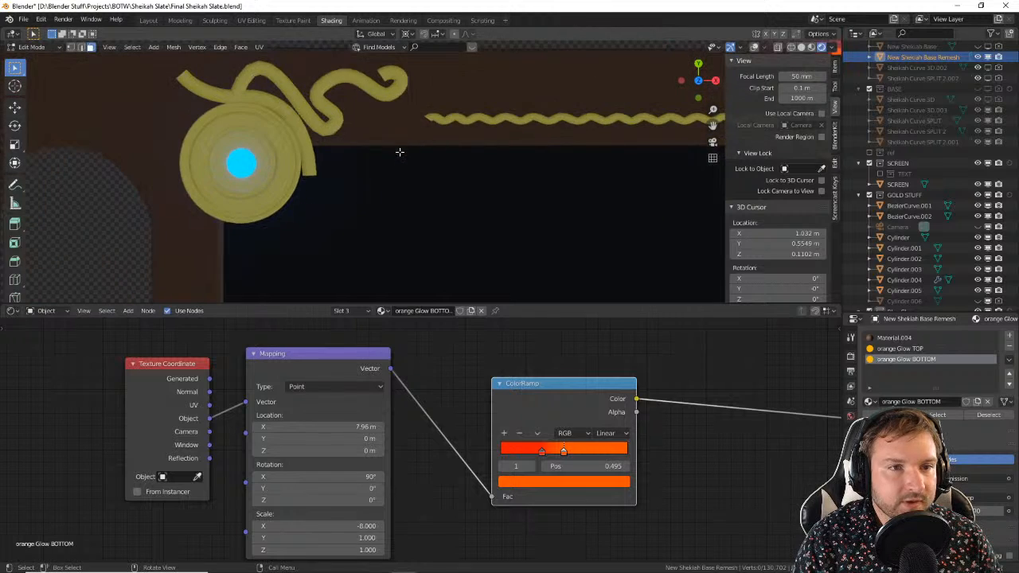
key(Tab)
click(392, 141)
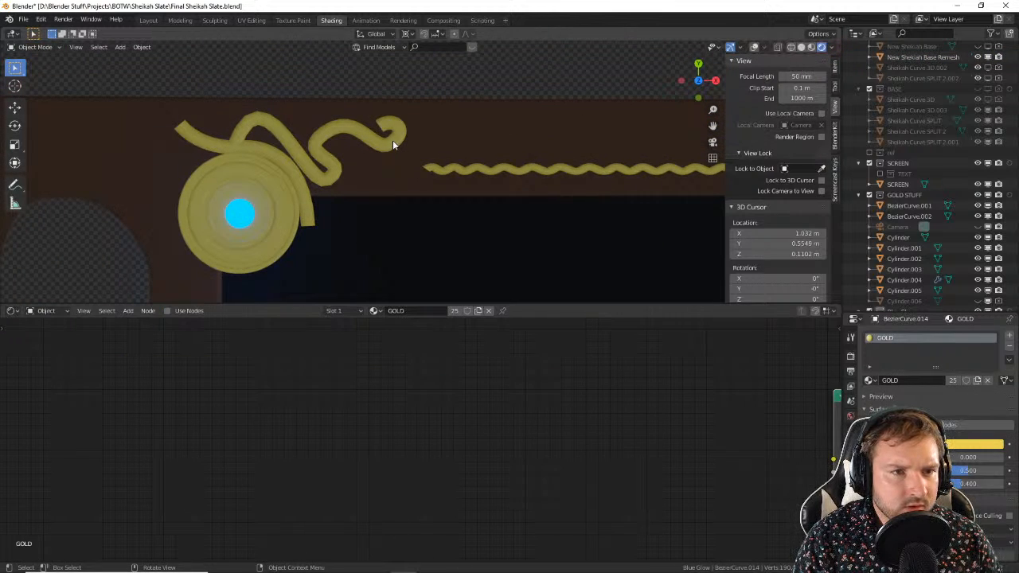
click(755, 45)
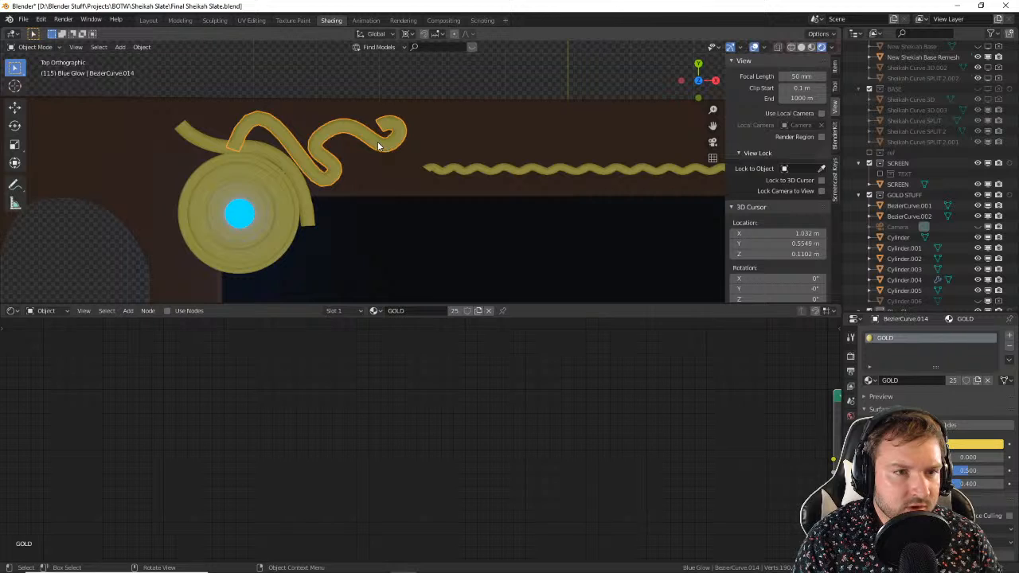
Step: Edit the wavy gold curve and lower the control points of its curled end about 0.044 m along global Y
key(Tab)
click(406, 143)
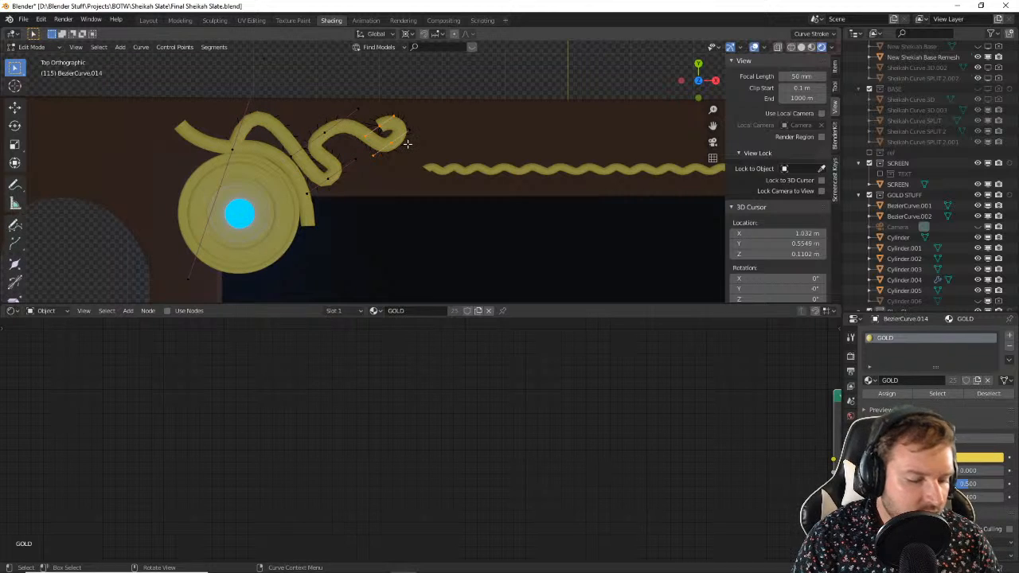
key(g)
key(y)
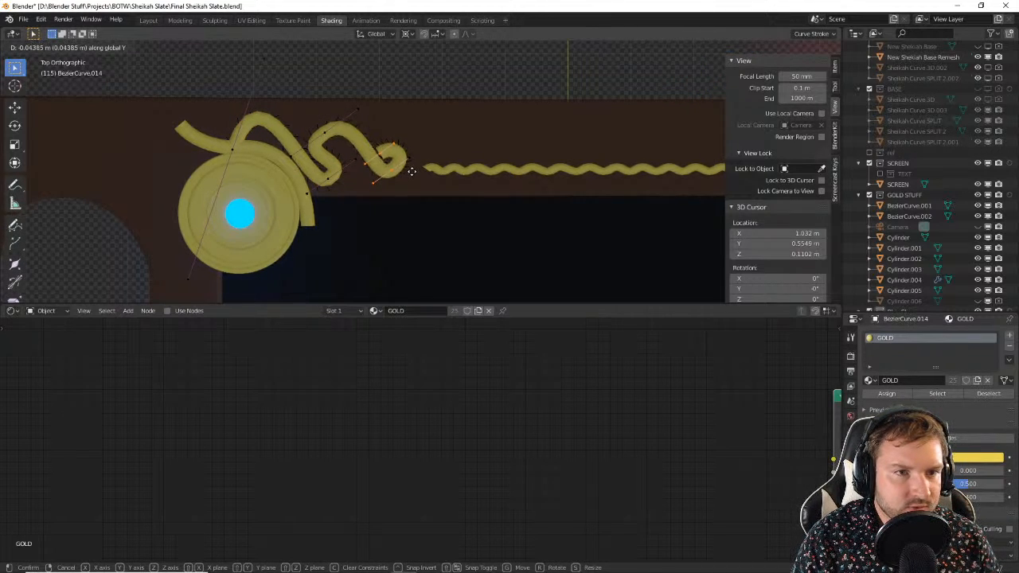
click(408, 175)
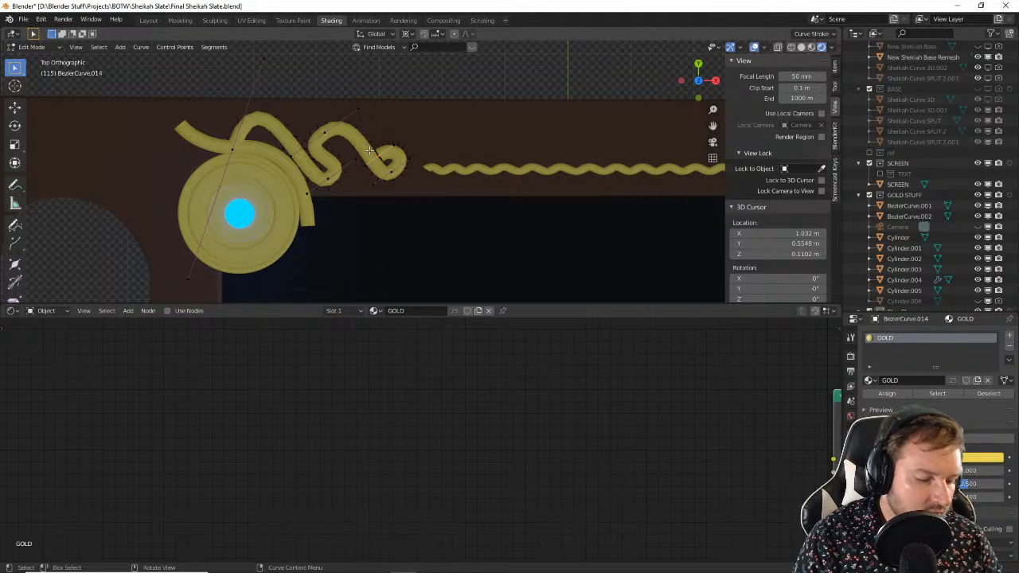
Step: Shift the control point just before the gold curve's curled end 0.00759 m along global X and try scaling it
key(g)
key(x)
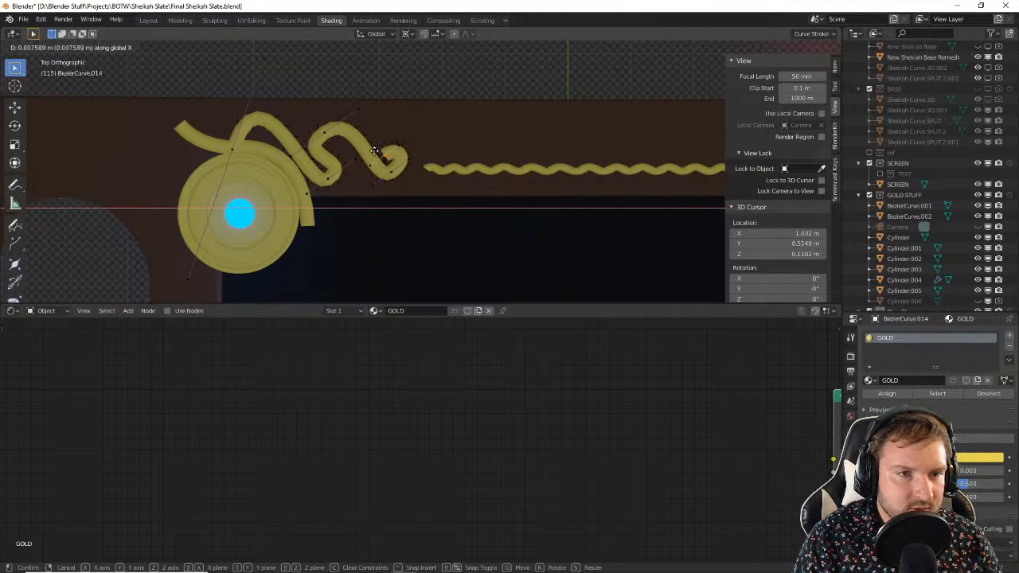
click(374, 151)
key(s)
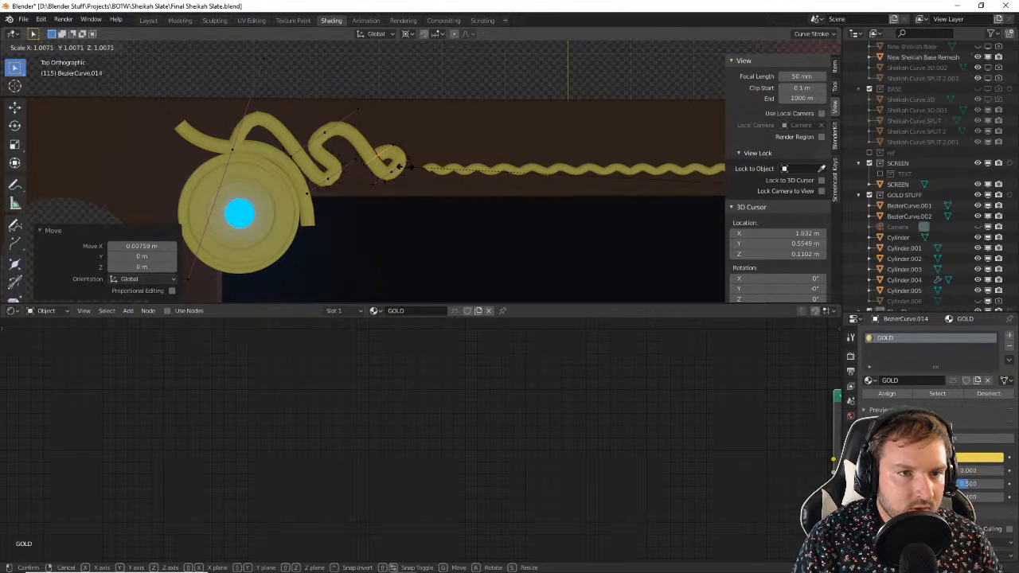
click(405, 166)
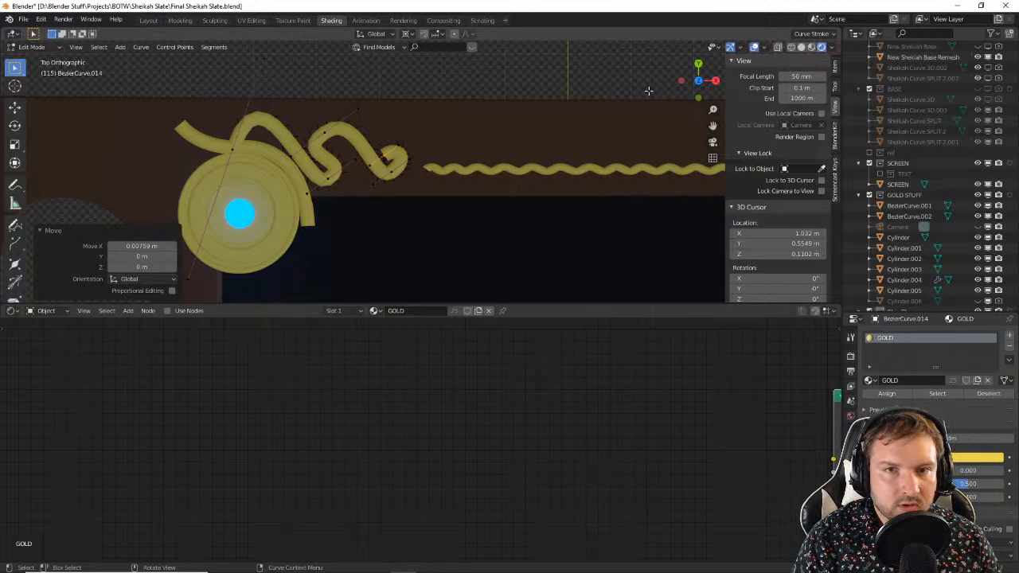
Step: Set the transform pivot point to the 3D Cursor while editing the squiggle ornament curve
click(412, 34)
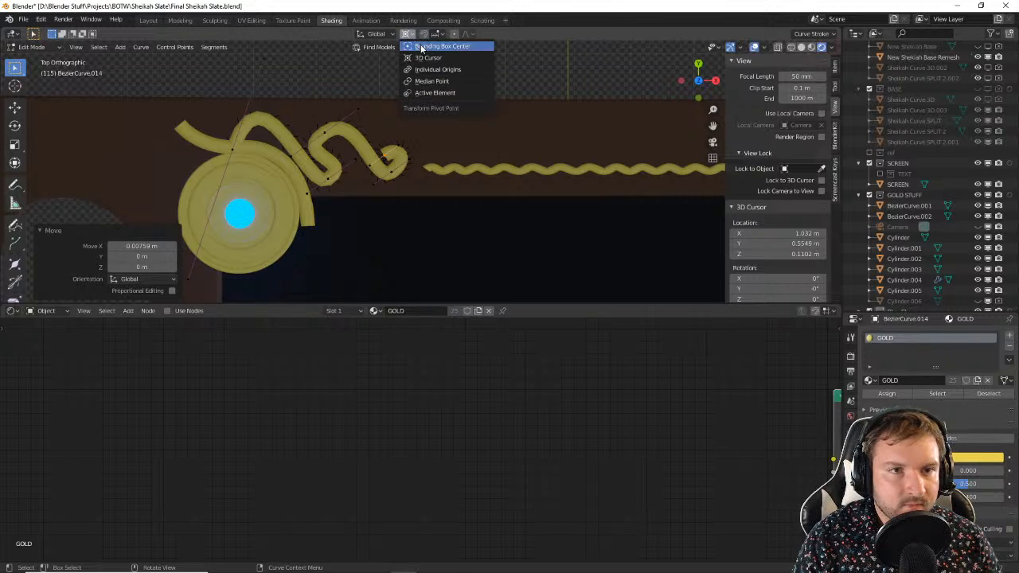
click(427, 57)
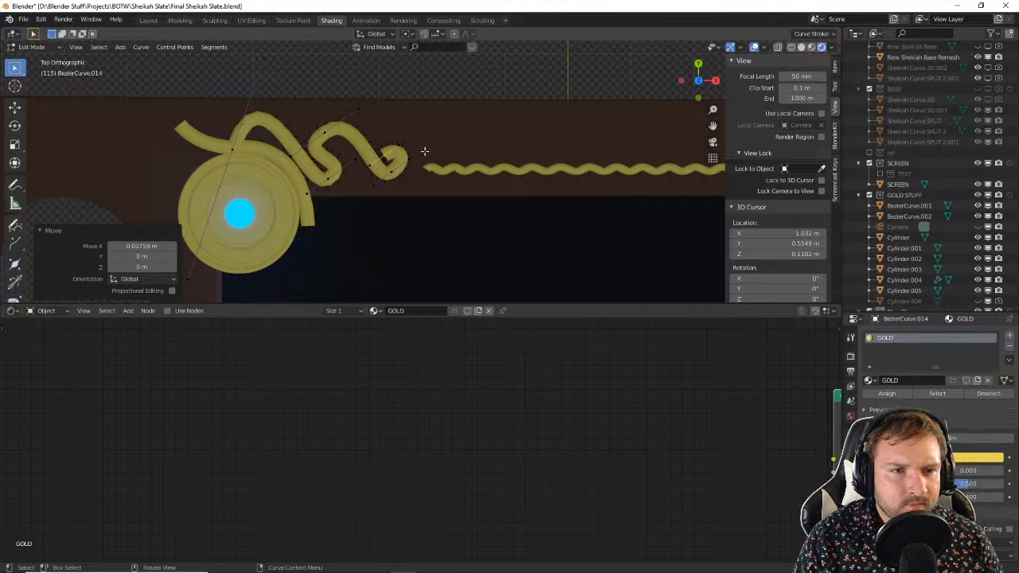
key(Tab)
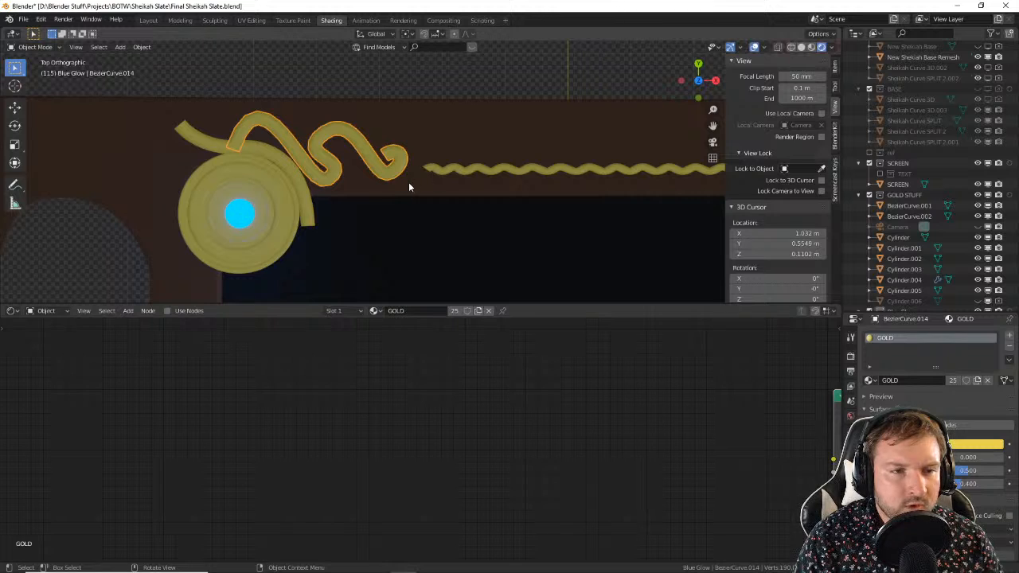
key(Tab)
Step: Examine the wavy gold trim along the slate's upper edge, including its mesh and both of its ends
scroll(474, 127, down, 4)
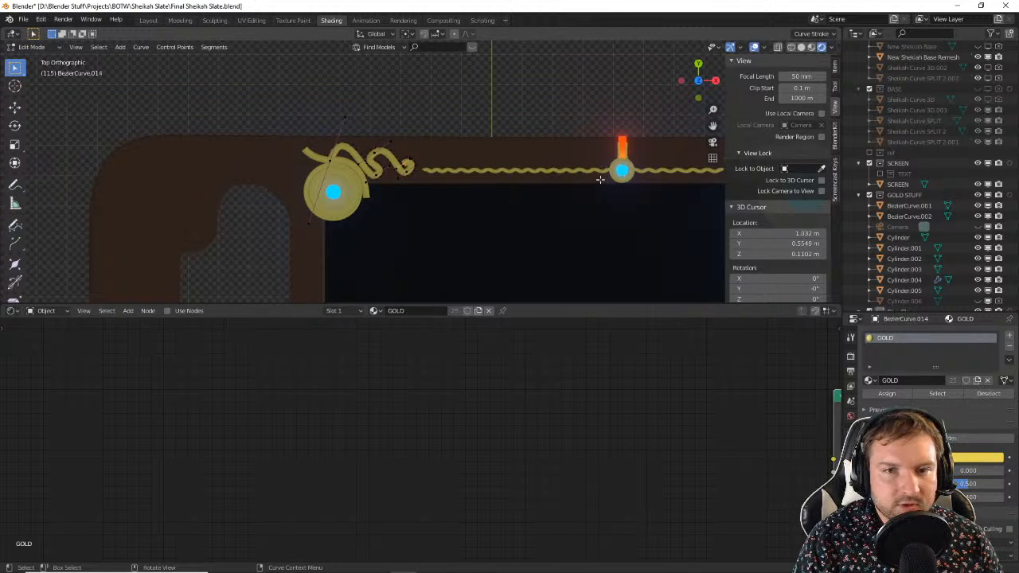
mouse_move(610, 182)
shift+middle_down()
mouse_move(395, 166)
mouse_move(544, 164)
shift+middle_up()
scroll(344, 164, up, 7)
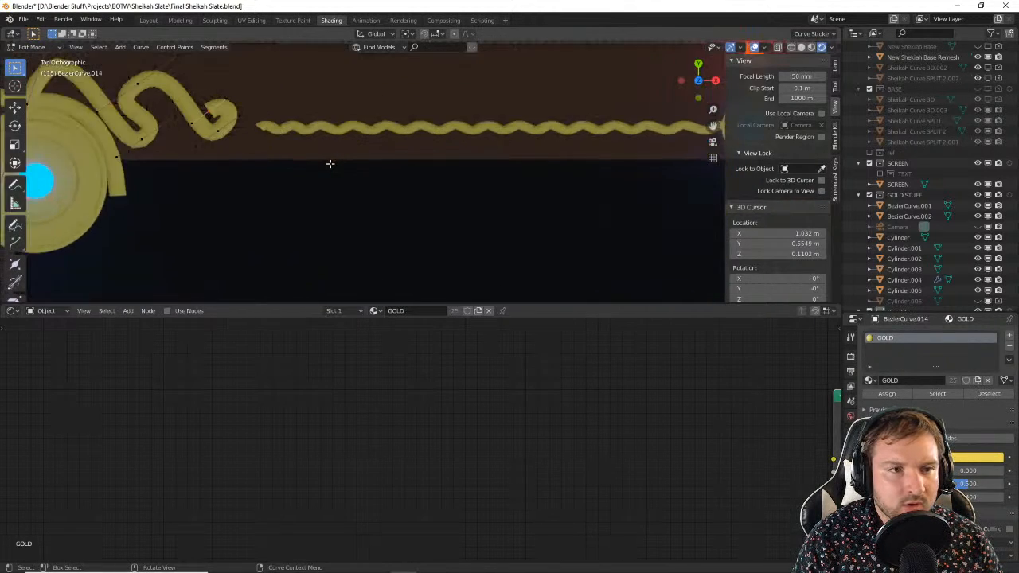
mouse_move(271, 157)
shift+middle_down()
mouse_move(330, 178)
mouse_move(389, 170)
shift+middle_up()
scroll(289, 166, up, 3)
key(Tab)
click(377, 103)
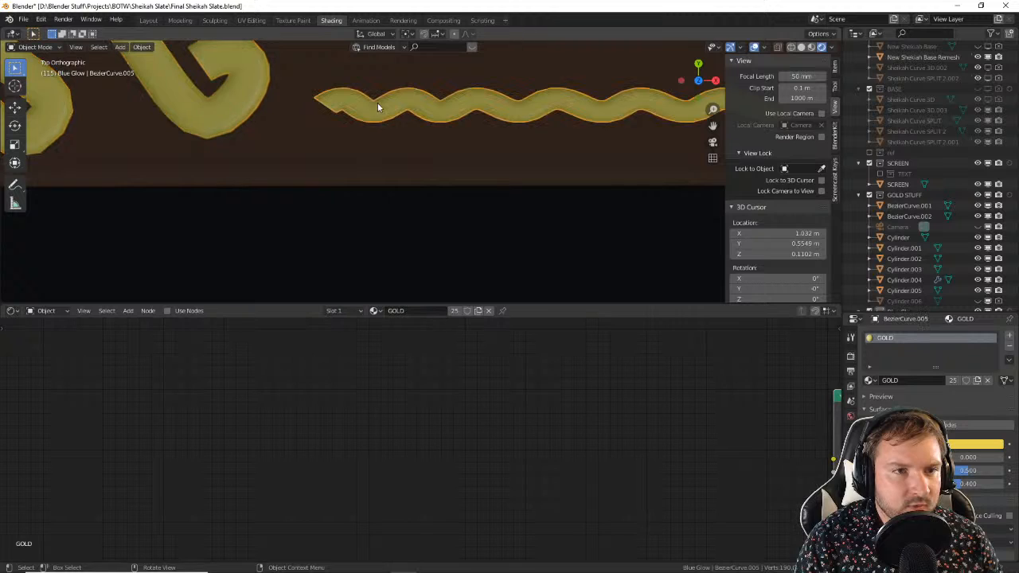
key(Tab)
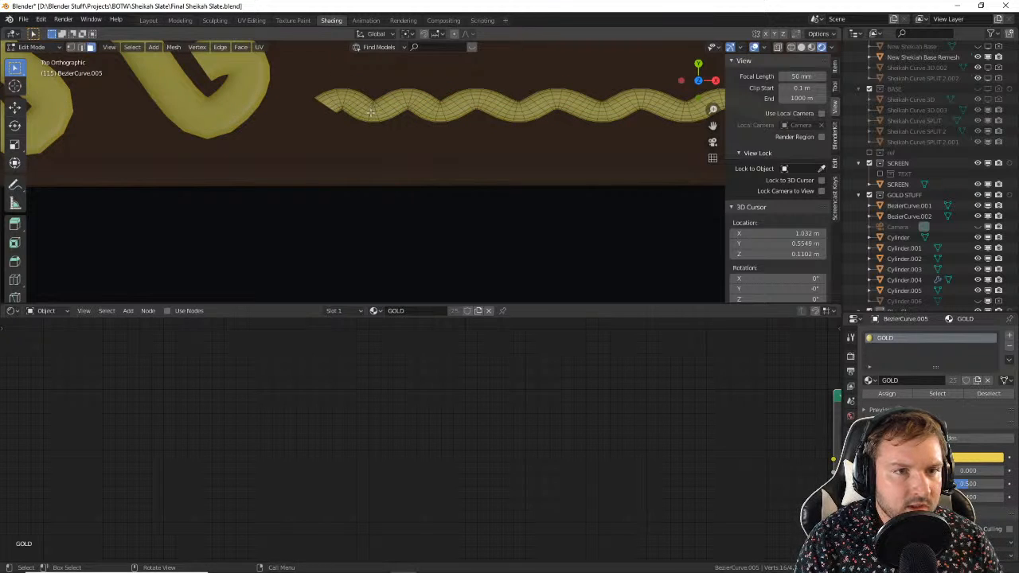
scroll(370, 111, down, 6)
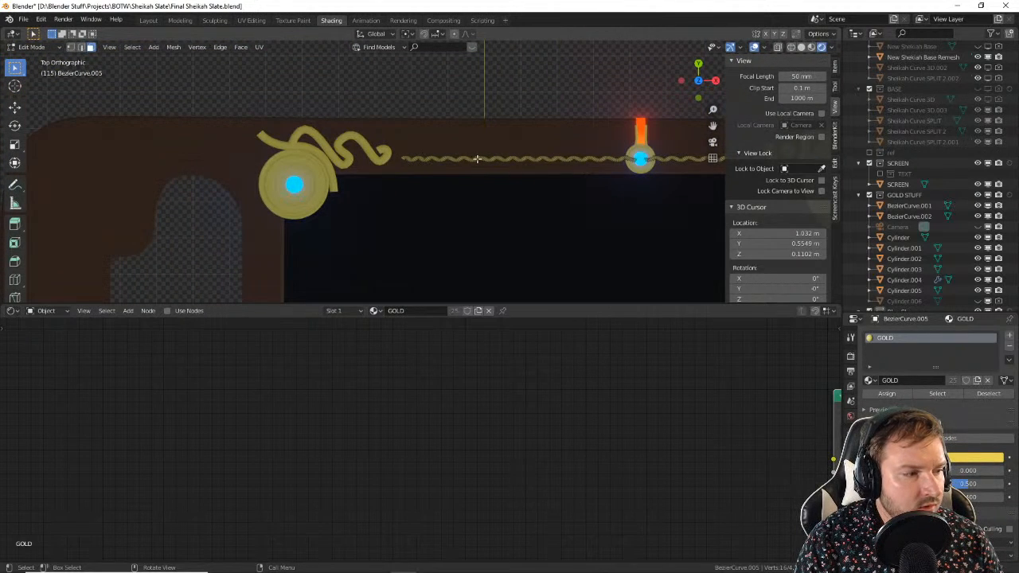
scroll(468, 163, down, 1)
shift+middle_drag(551, 179, 370, 175)
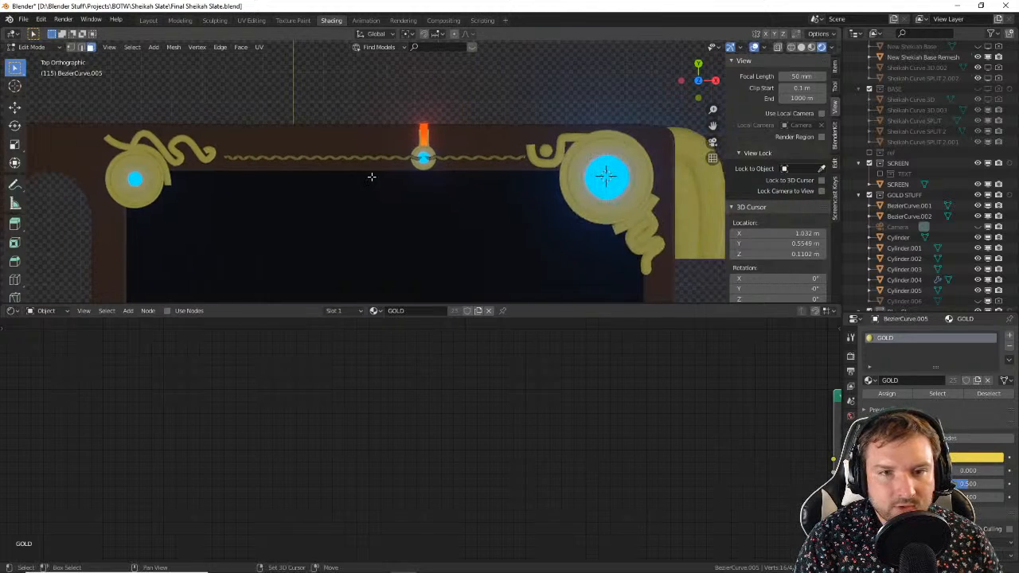
scroll(443, 167, up, 10)
scroll(440, 167, down, 8)
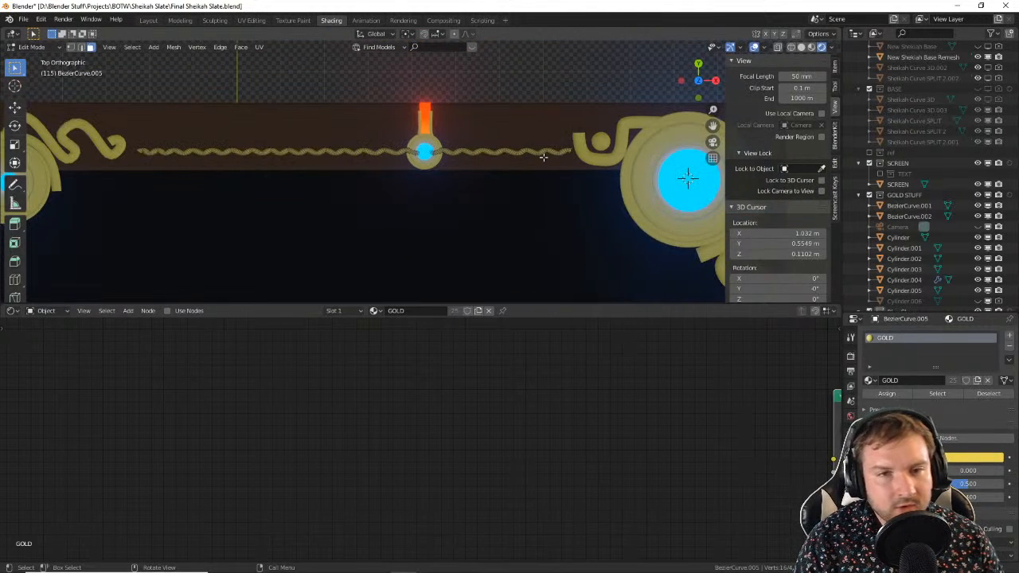
key(Tab)
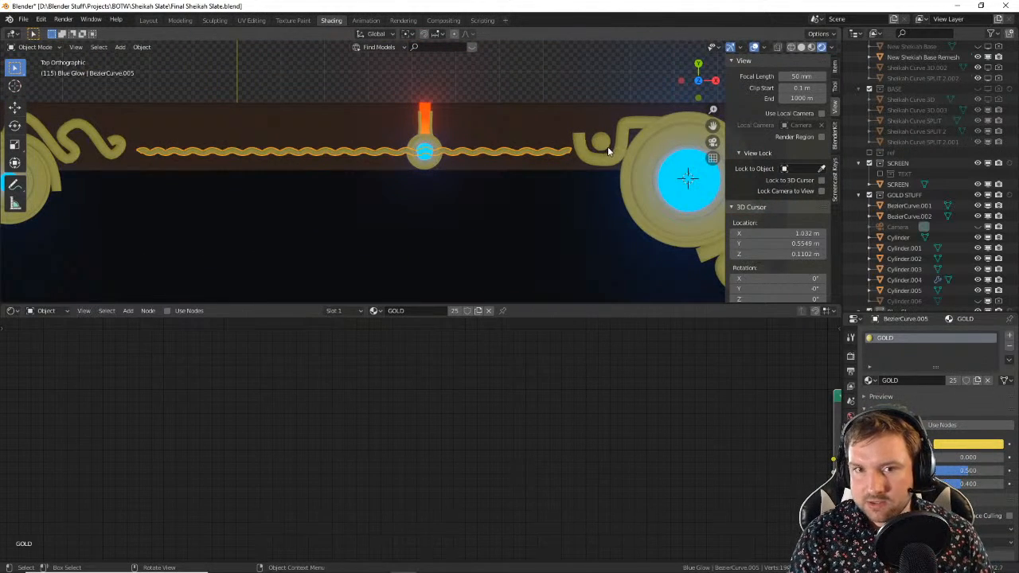
Step: Fill the open end of the hooked gold ornament BezierCurve.007, beside the wavy trim, with a face using its boundary edge loop
mouse_move(607, 146)
middle_down()
mouse_move(607, 167)
mouse_move(544, 198)
mouse_move(453, 207)
mouse_move(421, 148)
mouse_move(369, 103)
mouse_move(335, 163)
mouse_move(296, 158)
mouse_move(444, 132)
middle_up()
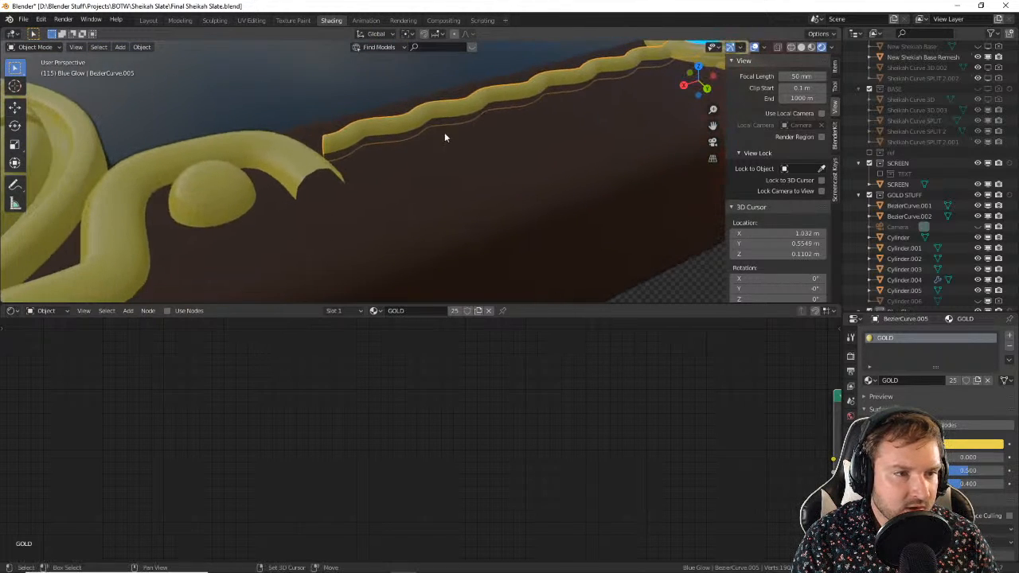
key(Tab)
key(Tab)
click(307, 164)
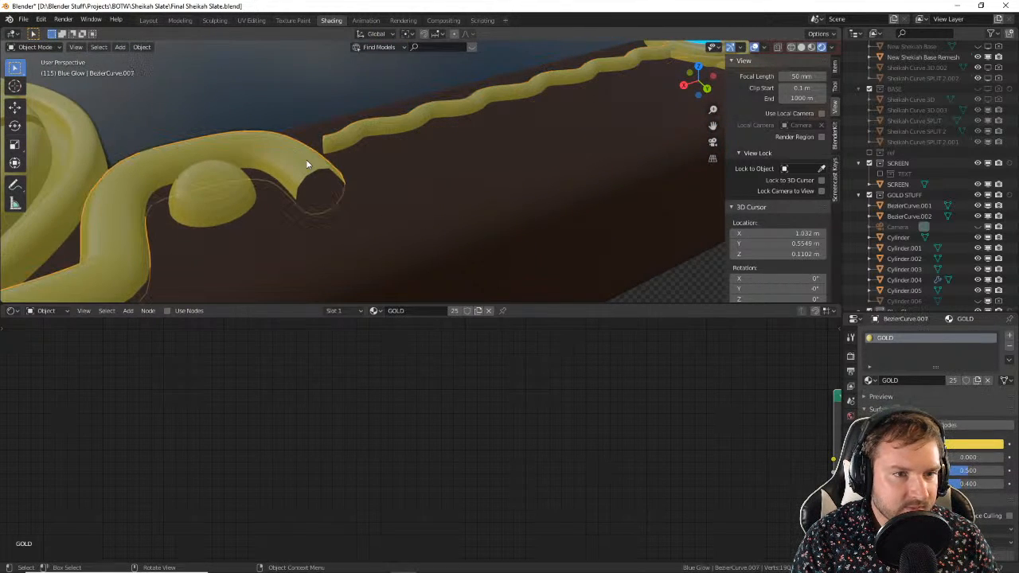
key(Tab)
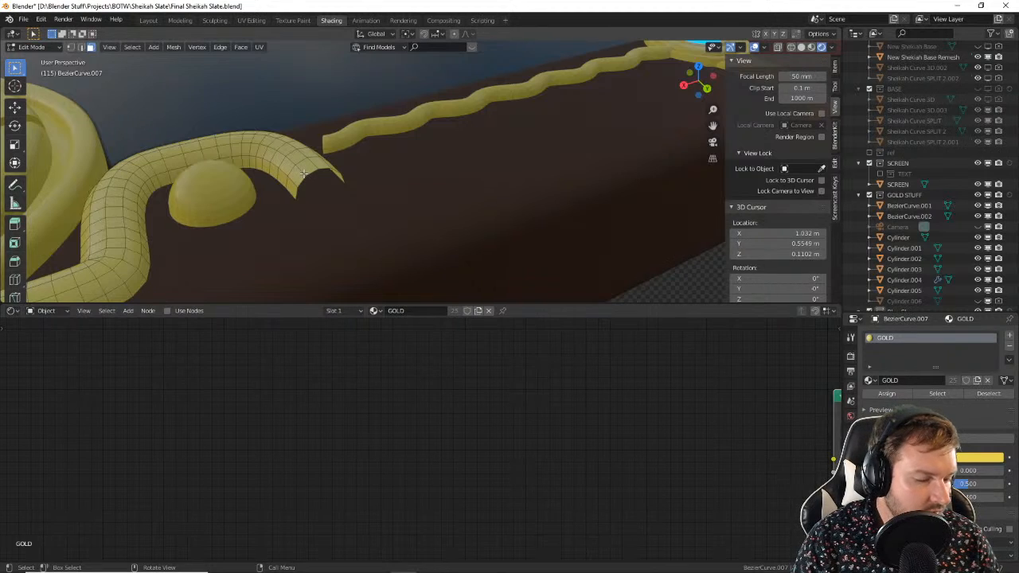
key(3)
alt+click(314, 172)
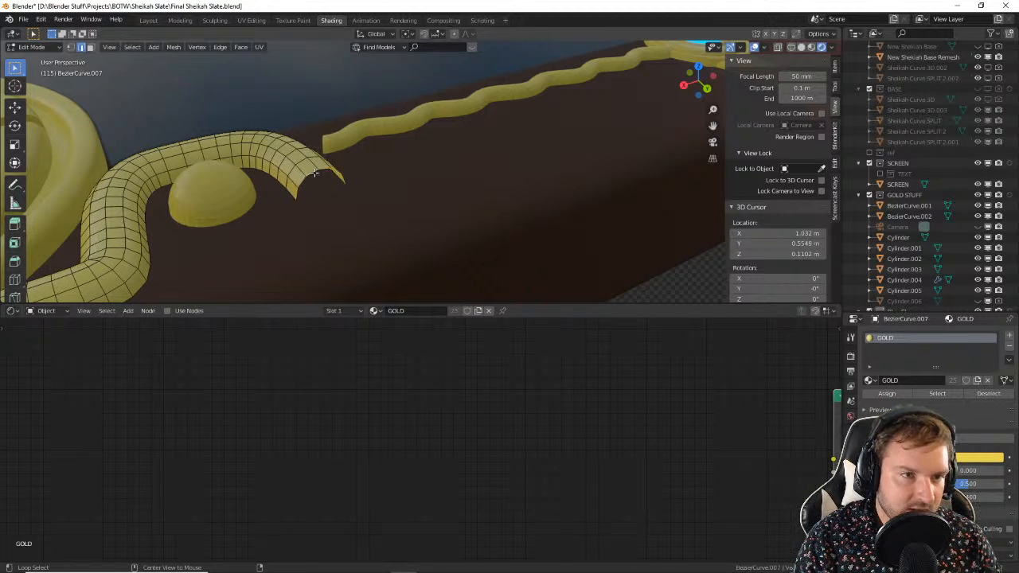
key(f)
key(Tab)
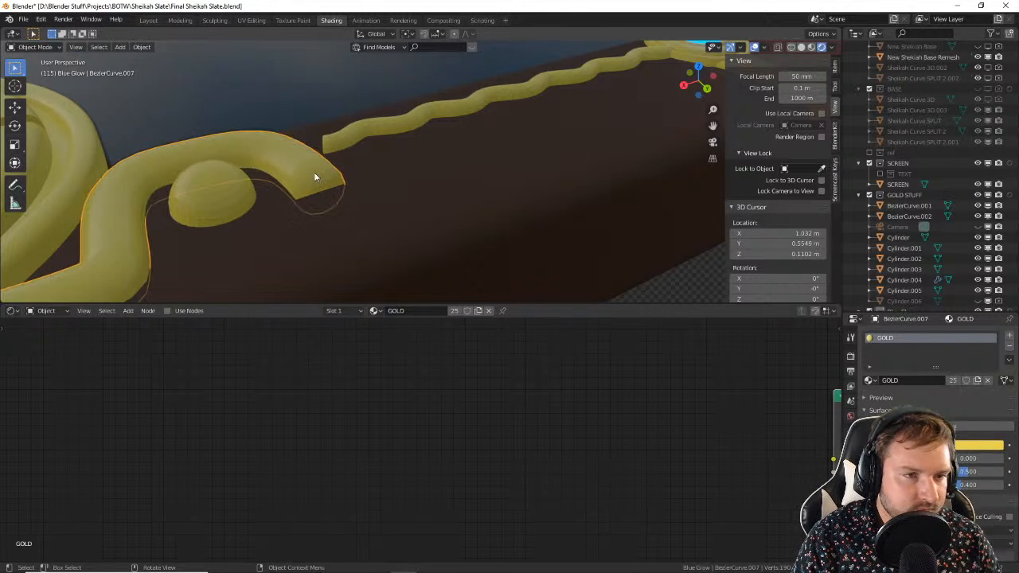
Step: Check both ends of the wavy trim BezierCurve.005 for end caps, from perspective and from the top
click(354, 147)
middle_drag(346, 156, 477, 154)
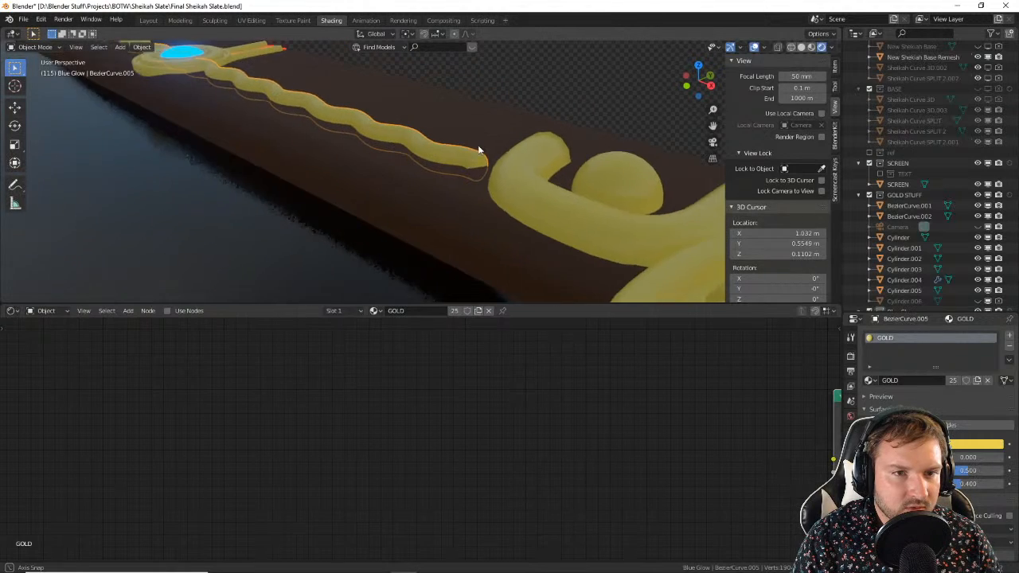
mouse_move(342, 152)
middle_down()
mouse_move(406, 164)
mouse_move(316, 141)
mouse_move(620, 156)
middle_up()
key(ctrl+shift+space)
key(space)
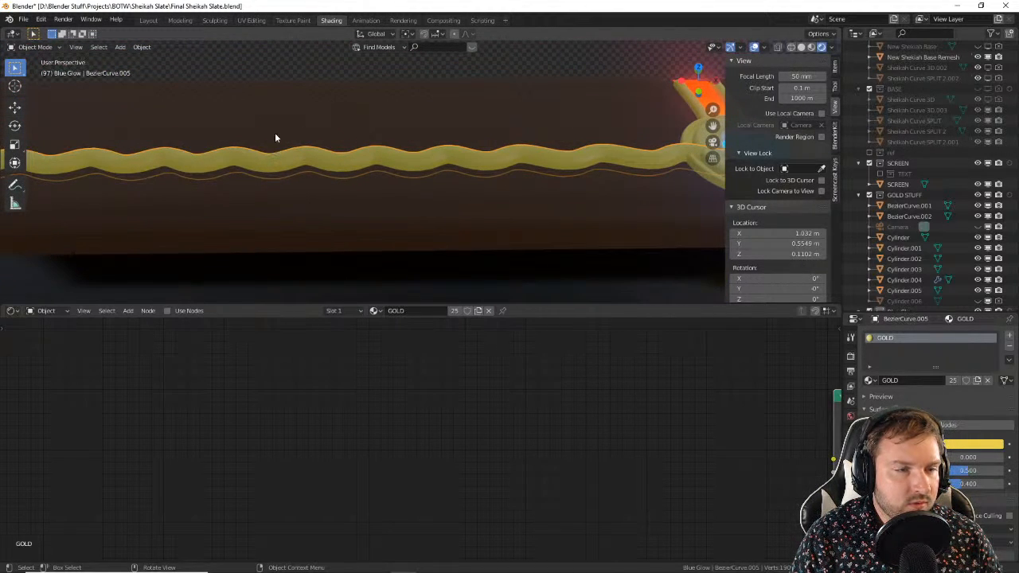
mouse_move(276, 138)
shift+middle_down()
mouse_move(239, 153)
mouse_move(484, 160)
mouse_move(505, 171)
mouse_move(536, 154)
mouse_move(470, 217)
mouse_move(484, 180)
shift+middle_up()
key(Tab)
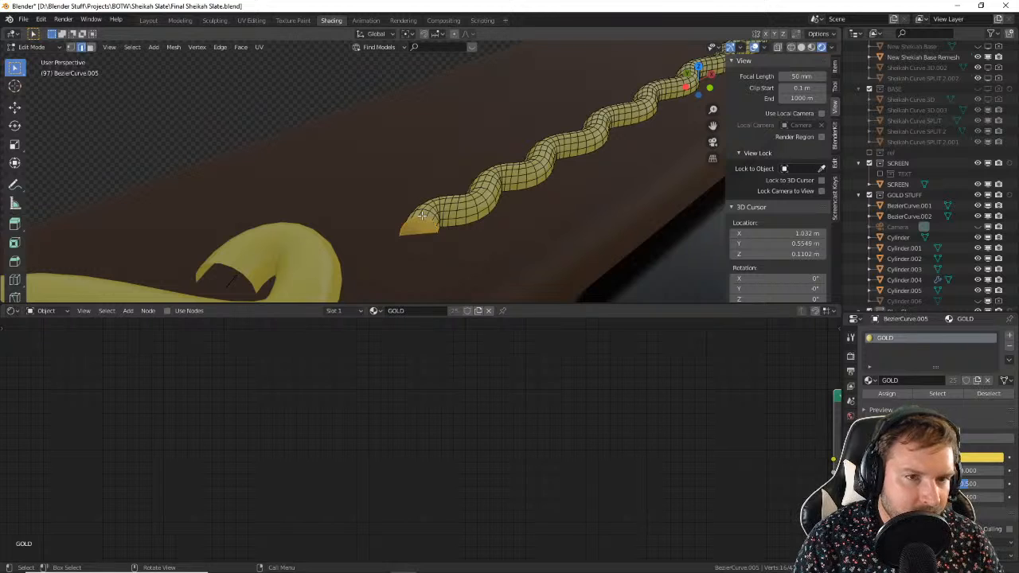
key(Tab)
key(KP_7)
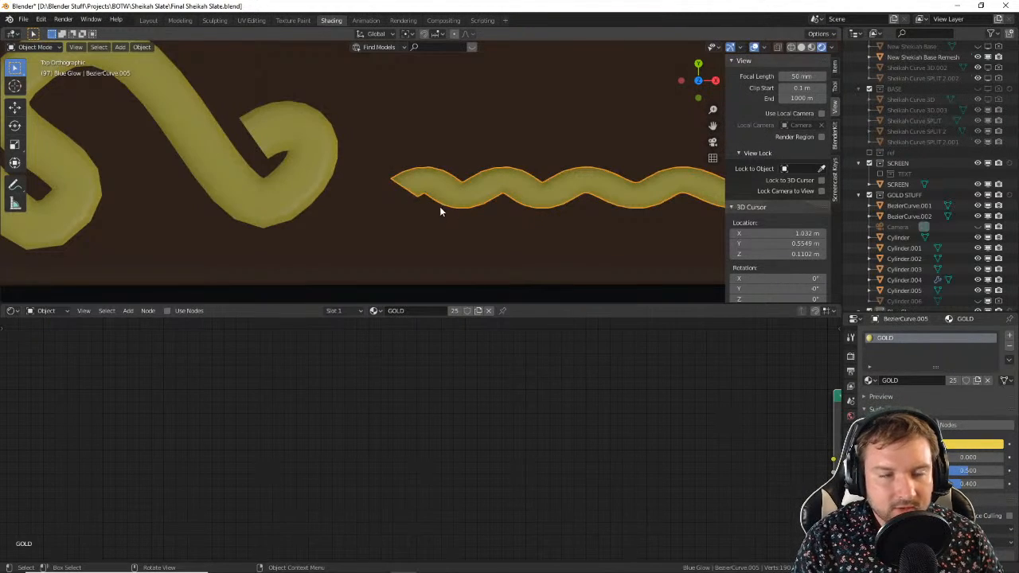
Step: Examine the end of the curved strip BezierCurve.013 that wraps around the smaller round corner ornament
scroll(445, 203, down, 1)
scroll(454, 206, down, 5)
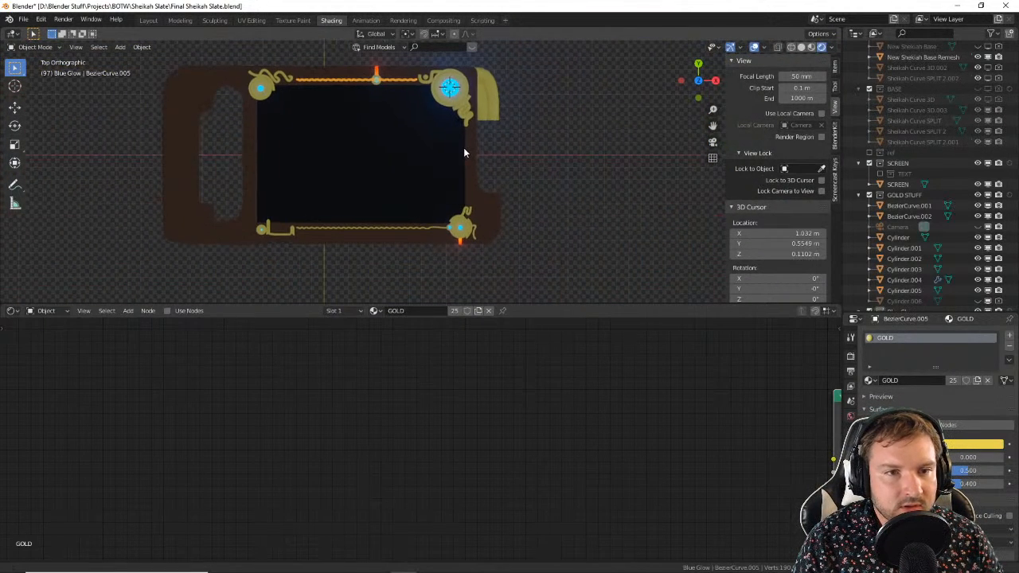
middle_drag(317, 111, 419, 169)
scroll(417, 169, up, 10)
shift+middle_drag(338, 149, 446, 68)
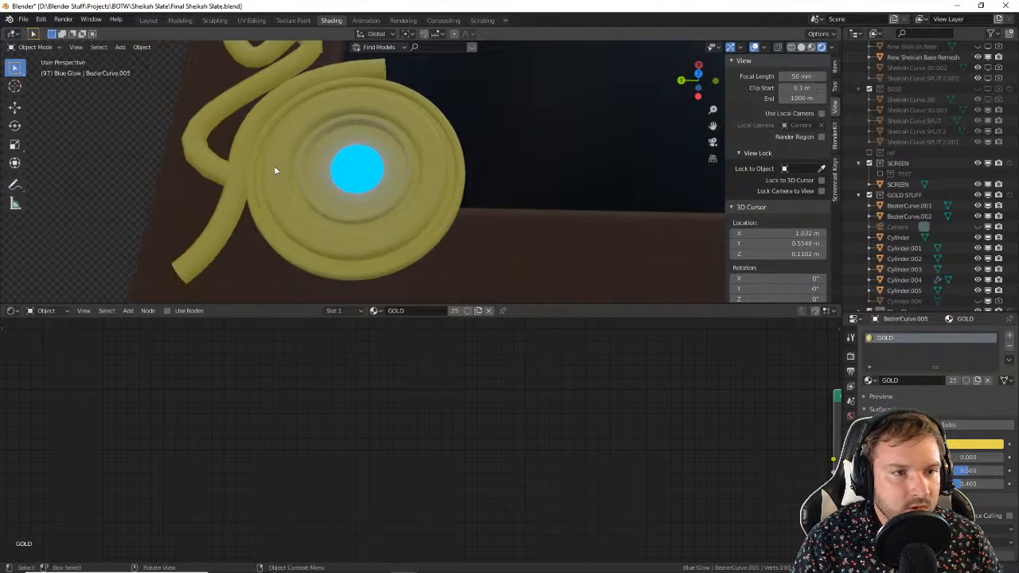
click(229, 218)
key(Tab)
middle_drag(229, 217, 276, 169)
shift+middle_drag(267, 269, 317, 164)
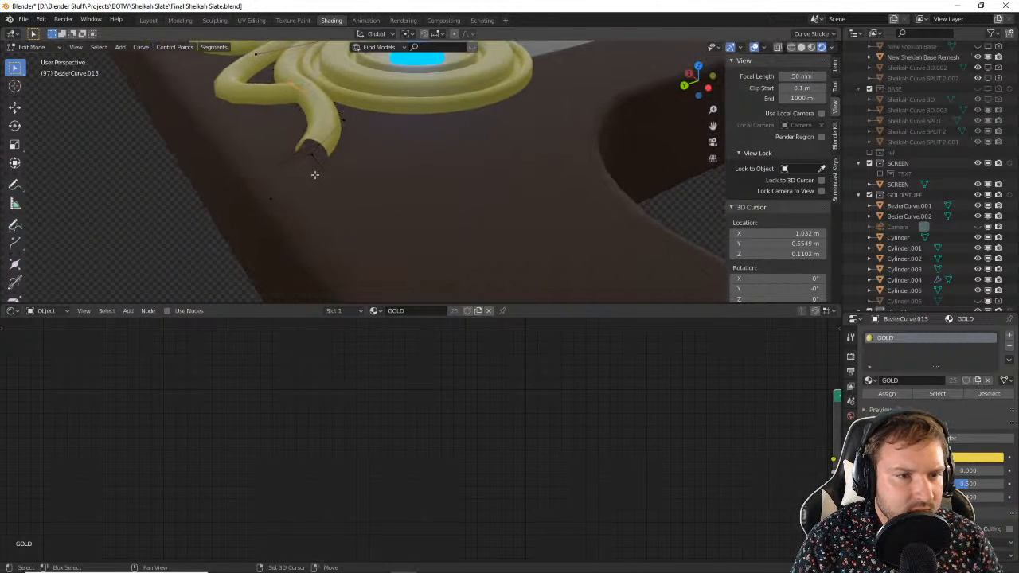
scroll(321, 145, up, 2)
key(Tab)
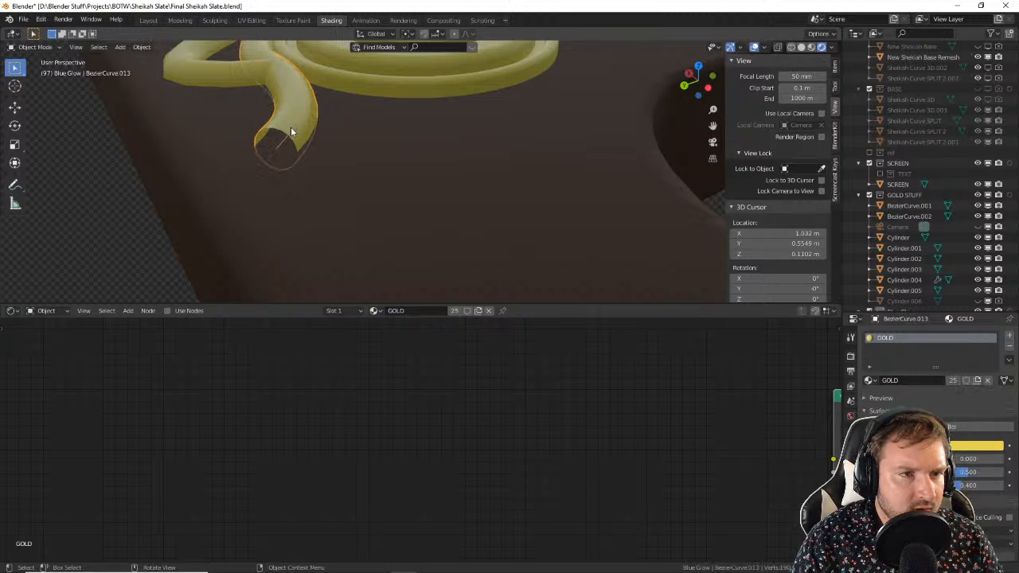
scroll(290, 111, down, 5)
shift+middle_drag(290, 100, 300, 138)
scroll(363, 146, up, 2)
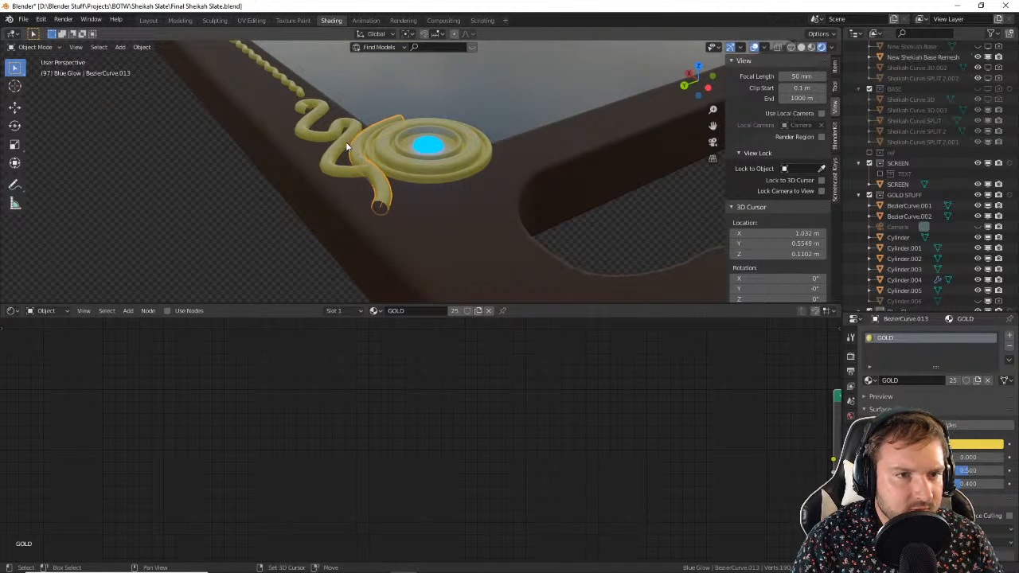
shift+right_click(344, 143)
click(342, 143)
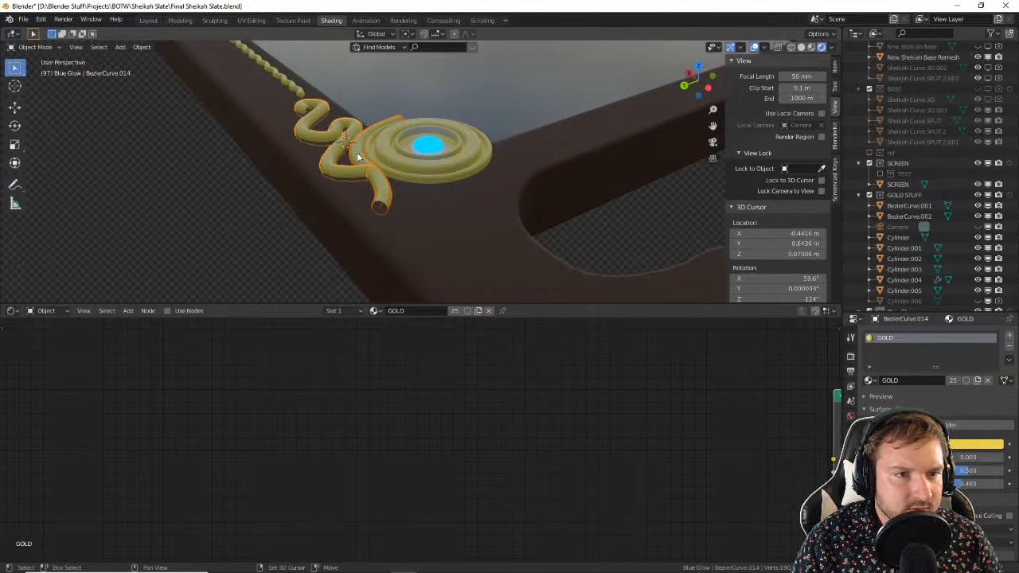
right_click(356, 152)
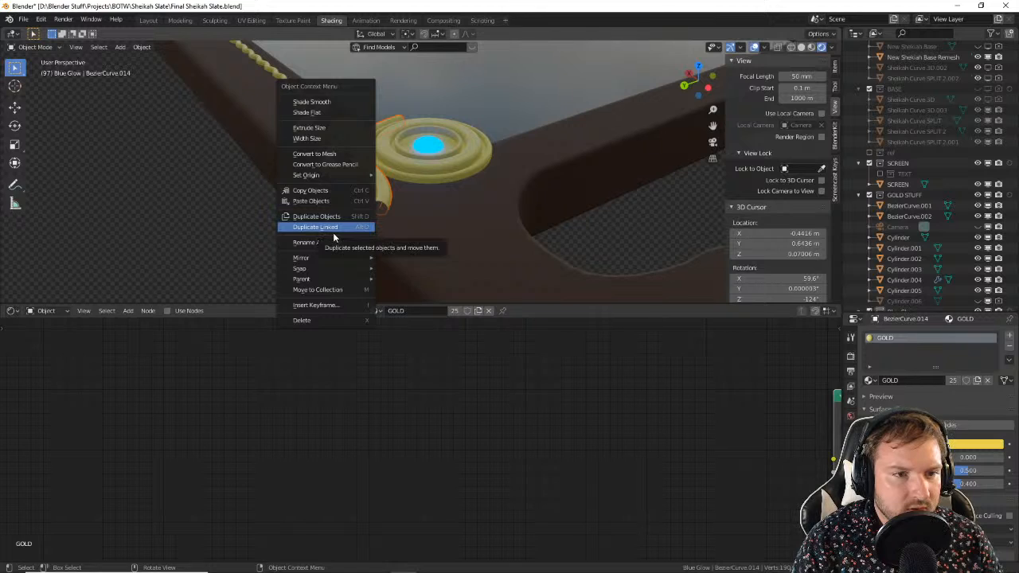
key(Escape)
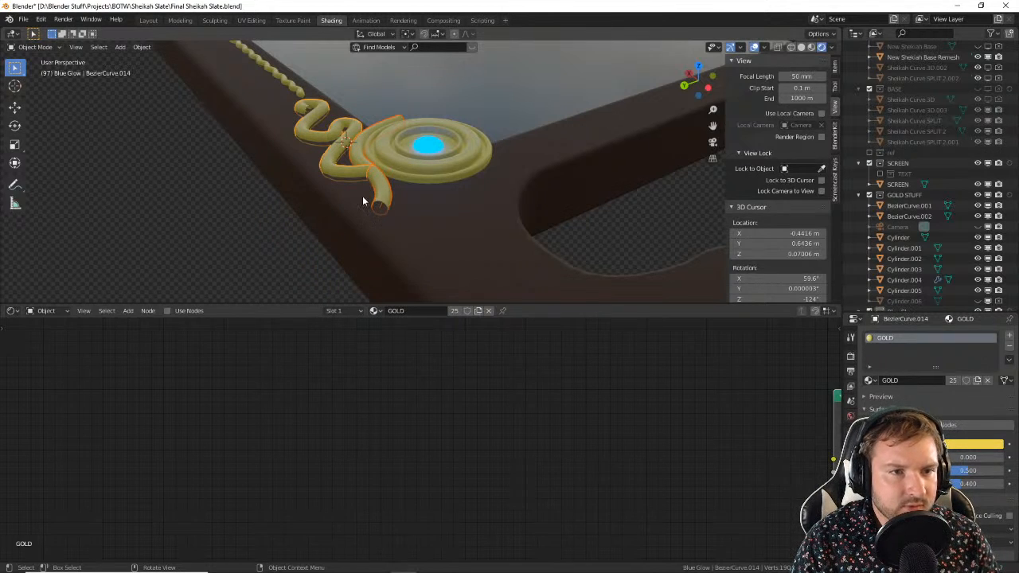
Step: Convert the curved strip BezierCurve.013 and the squiggle curve BezierCurve.014 to meshes
click(372, 189)
right_click(378, 193)
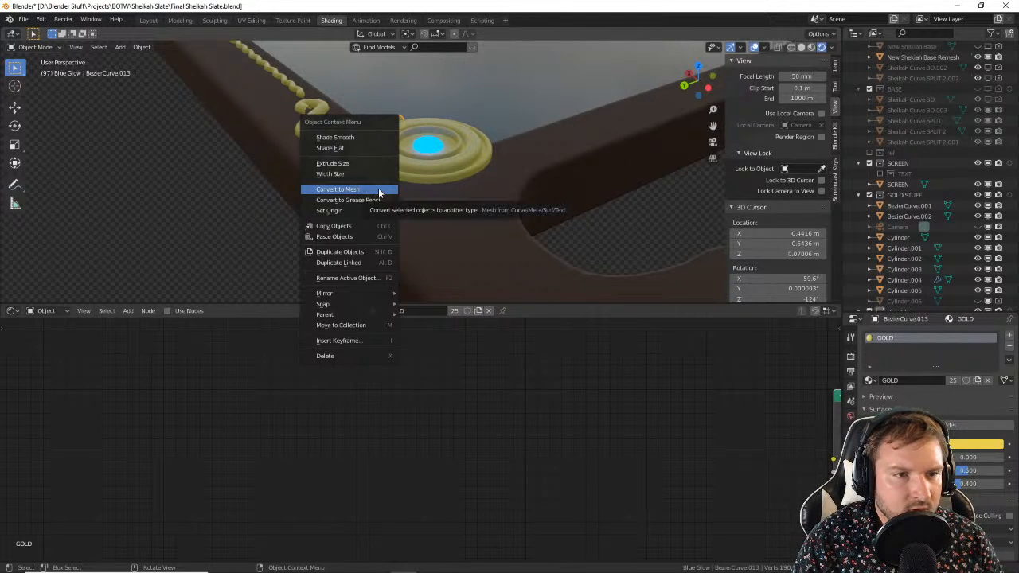
click(379, 192)
click(332, 168)
right_click(334, 170)
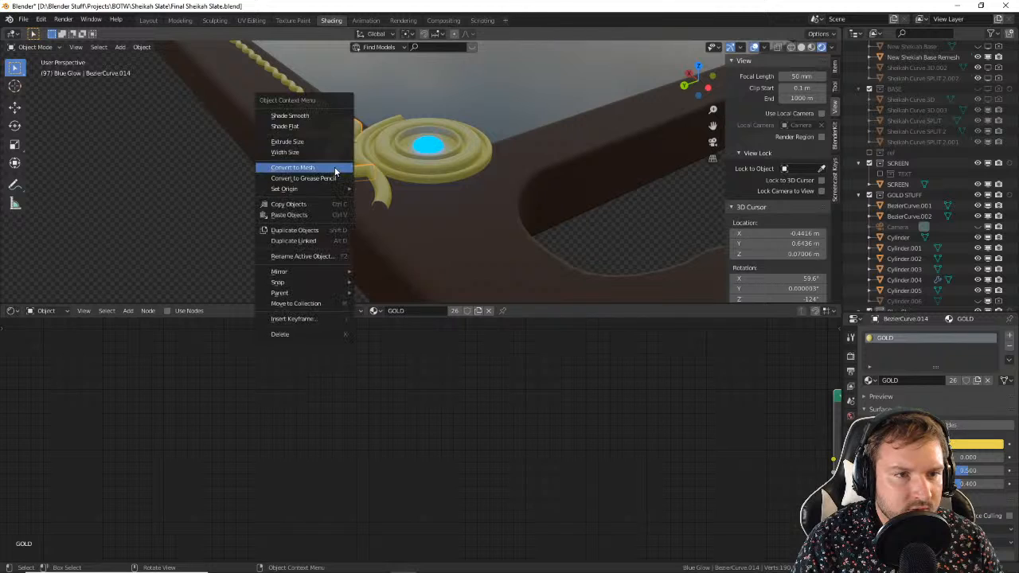
click(335, 168)
Step: Fill the open outer end of the curved strip BezierCurve.013 with a face using its boundary edge loop
key(Tab)
scroll(388, 113, up, 6)
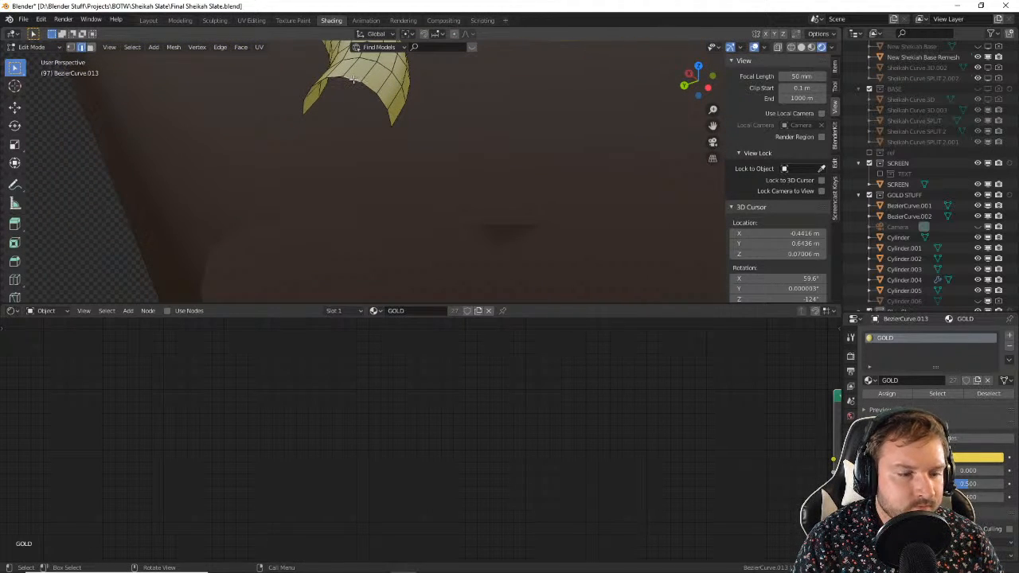
alt+click(353, 79)
key(f)
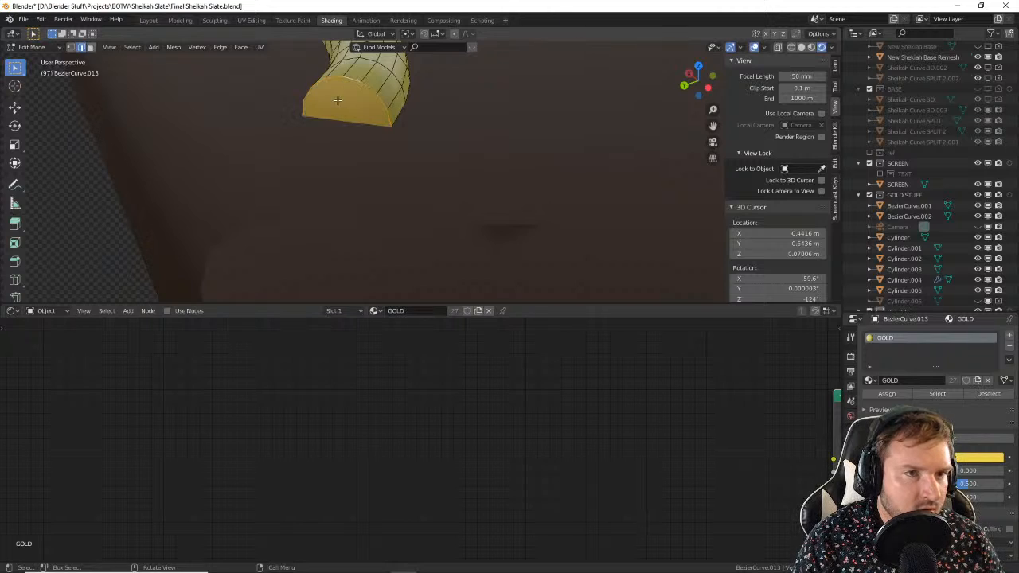
scroll(295, 111, down, 6)
middle_drag(303, 187, 461, 248)
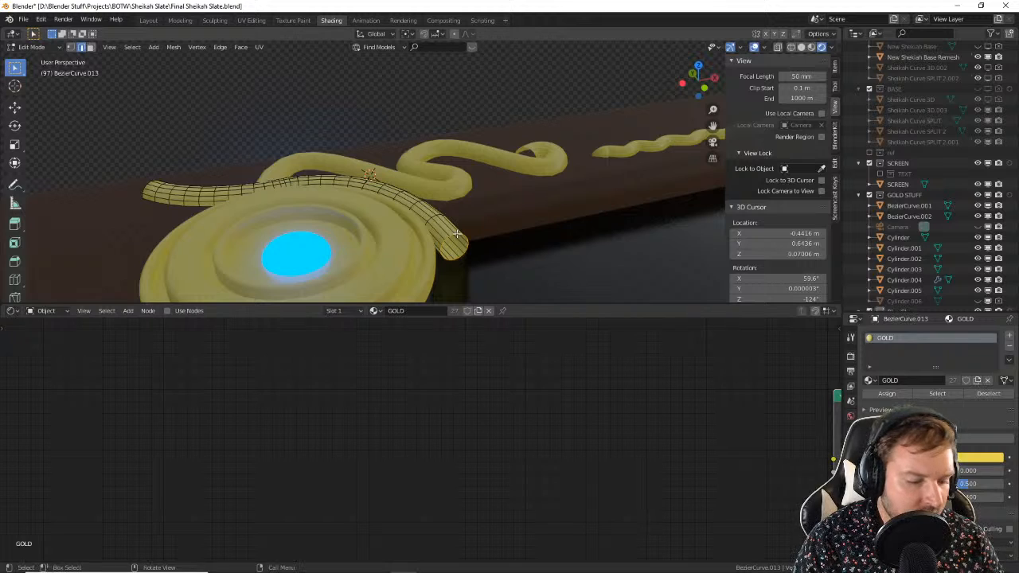
Step: Fill the open curled end of the squiggle BezierCurve.014 with a face using its boundary edge loop
middle_drag(507, 229, 457, 167)
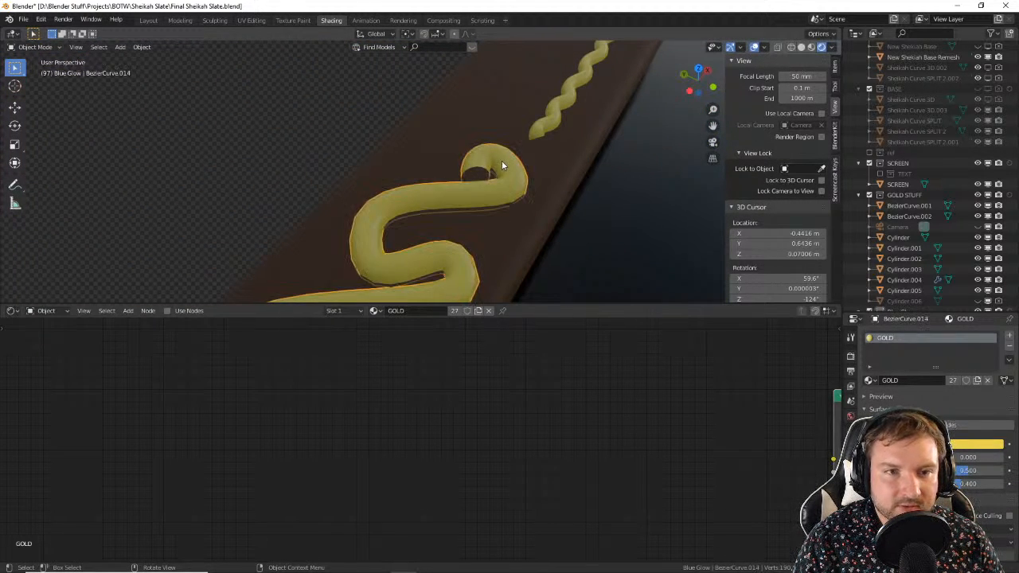
click(502, 160)
scroll(486, 164, up, 2)
alt+click(504, 165)
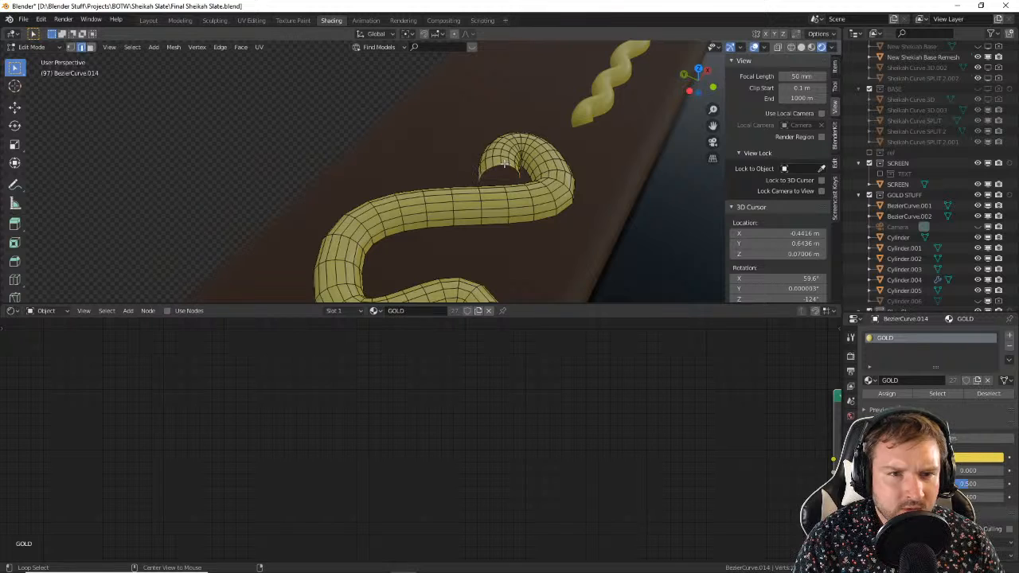
key(f)
key(Tab)
scroll(515, 188, down, 5)
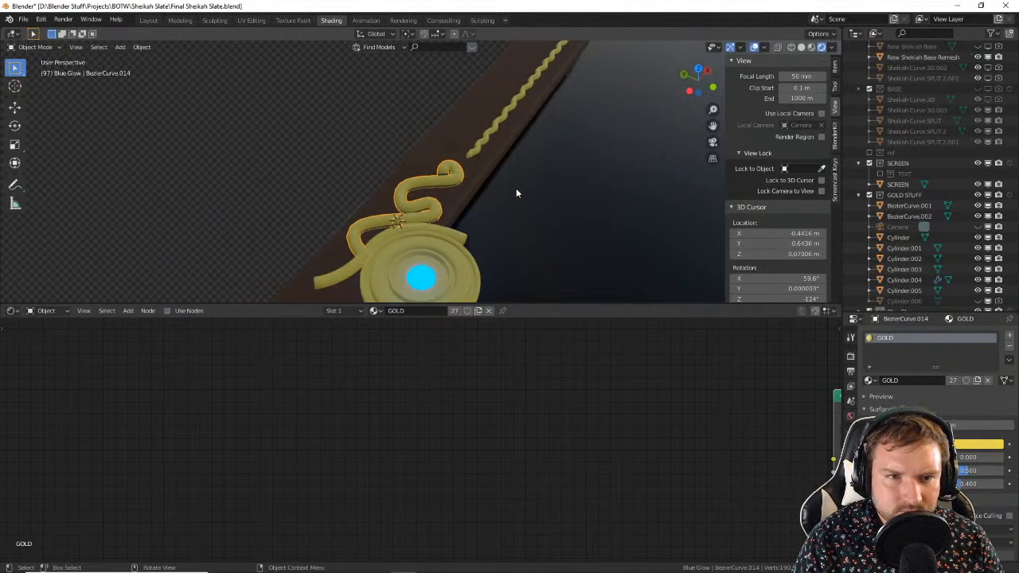
Step: Review the gold ornaments around the whole slate from the top
middle_drag(515, 188, 471, 202)
key(KP_7)
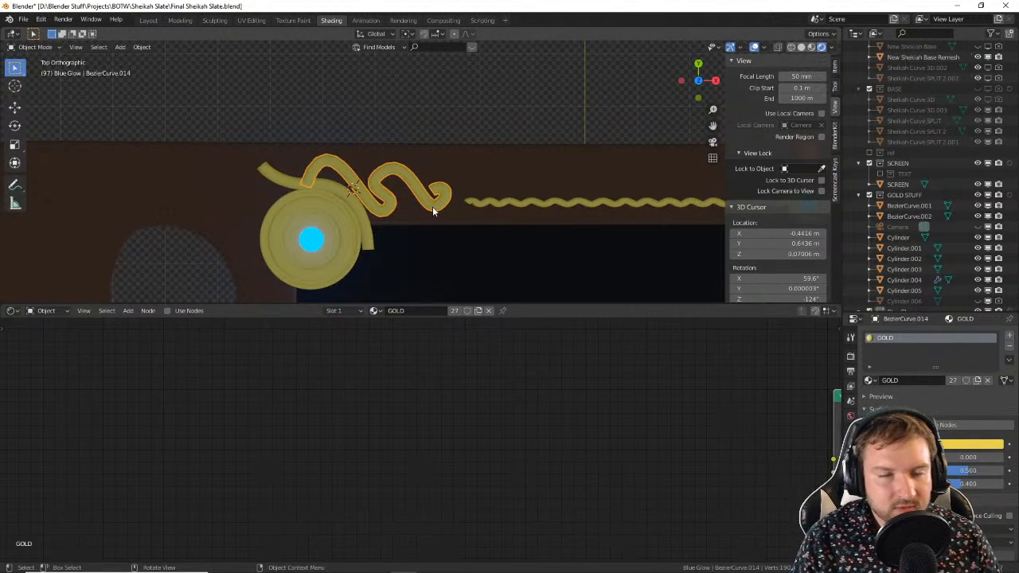
scroll(477, 215, down, 4)
shift+middle_drag(518, 228, 399, 196)
scroll(419, 205, down, 3)
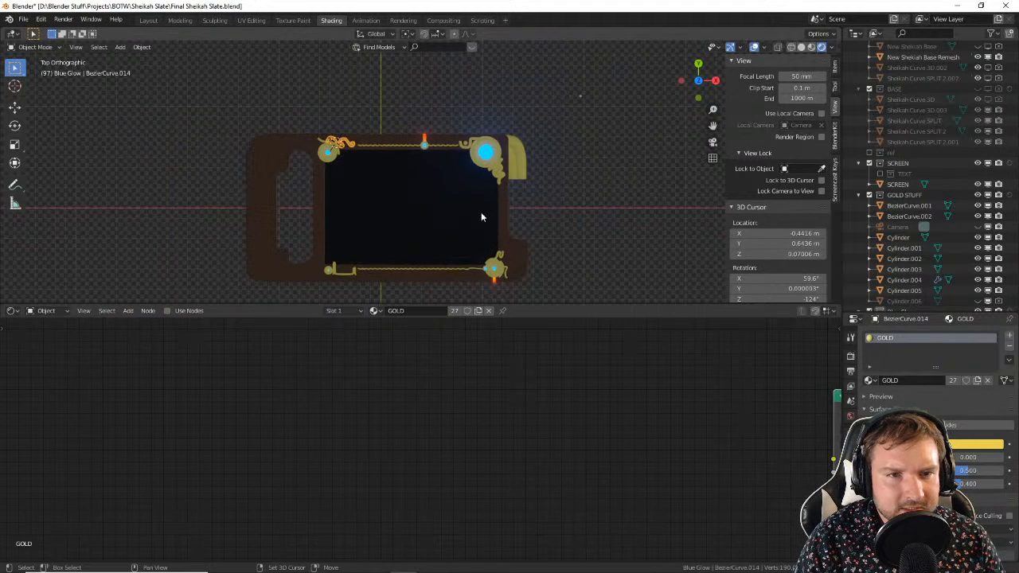
shift+middle_drag(479, 215, 419, 195)
scroll(419, 196, up, 2)
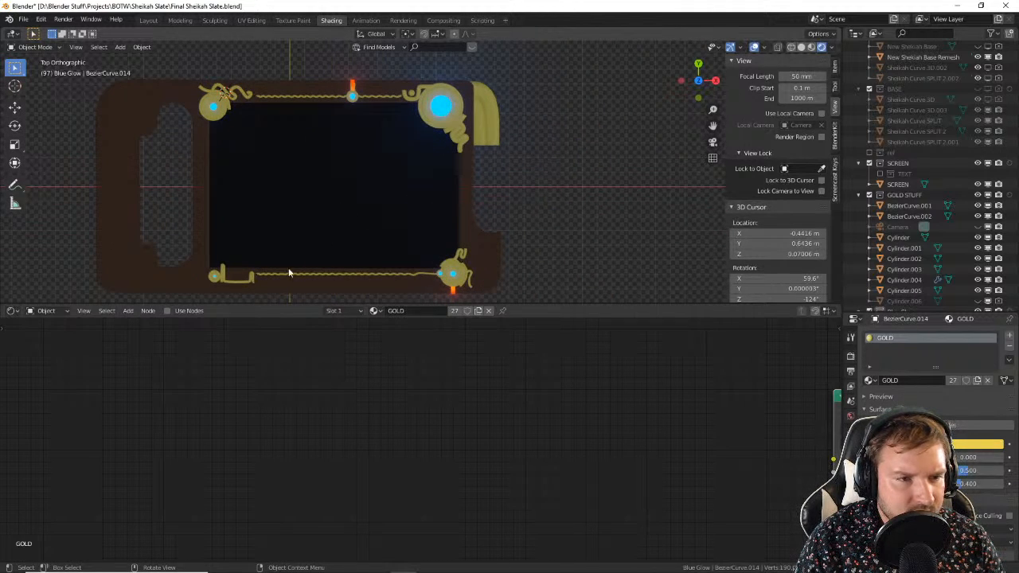
Step: Inspect the mesh and ends of the bracket-shaped ornament BezierCurve beside the smallest round corner piece
middle_drag(326, 262, 207, 204)
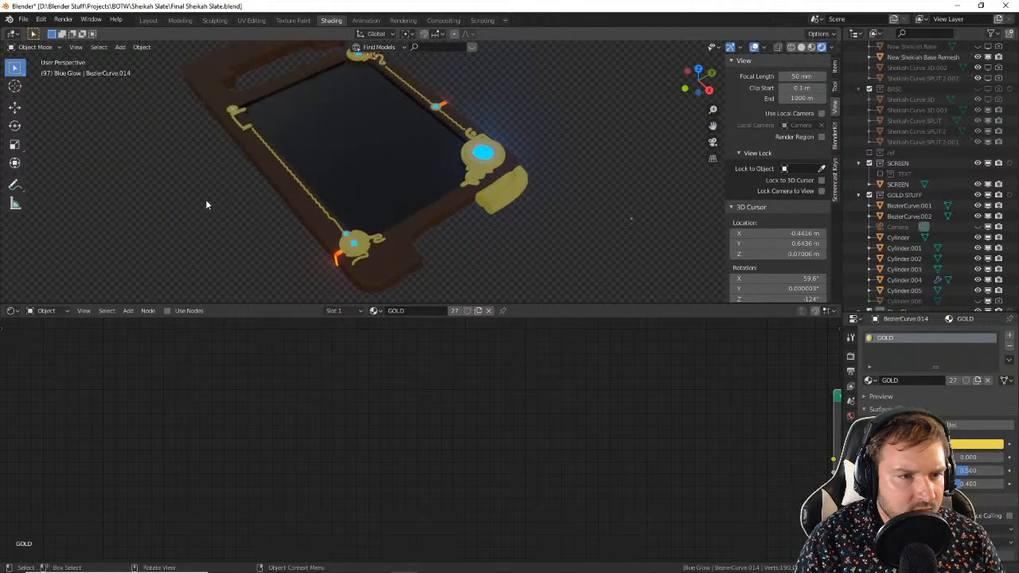
scroll(179, 117, up, 3)
shift+middle_drag(179, 117, 359, 208)
scroll(263, 153, up, 3)
scroll(360, 208, up, 2)
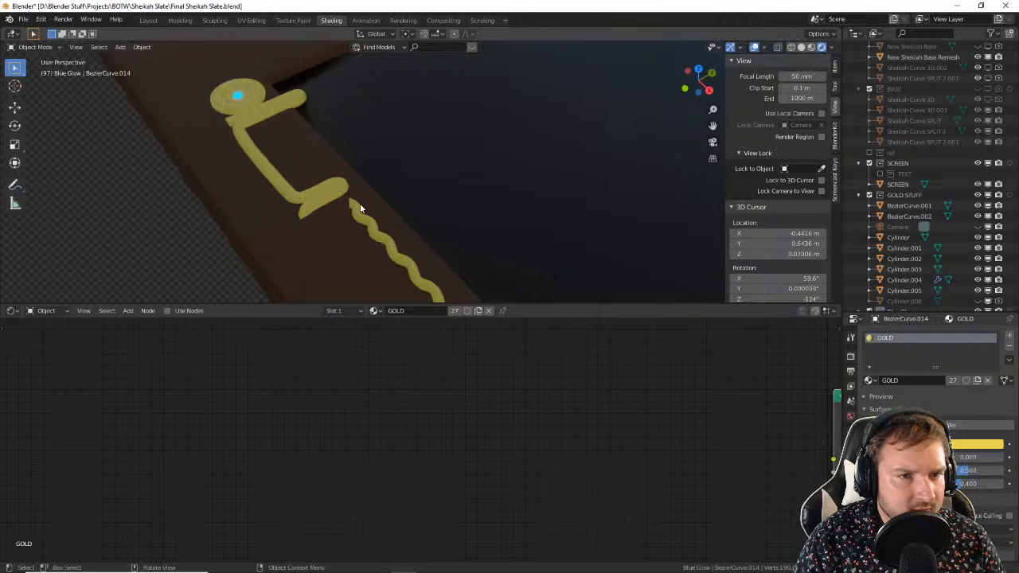
click(306, 209)
key(Tab)
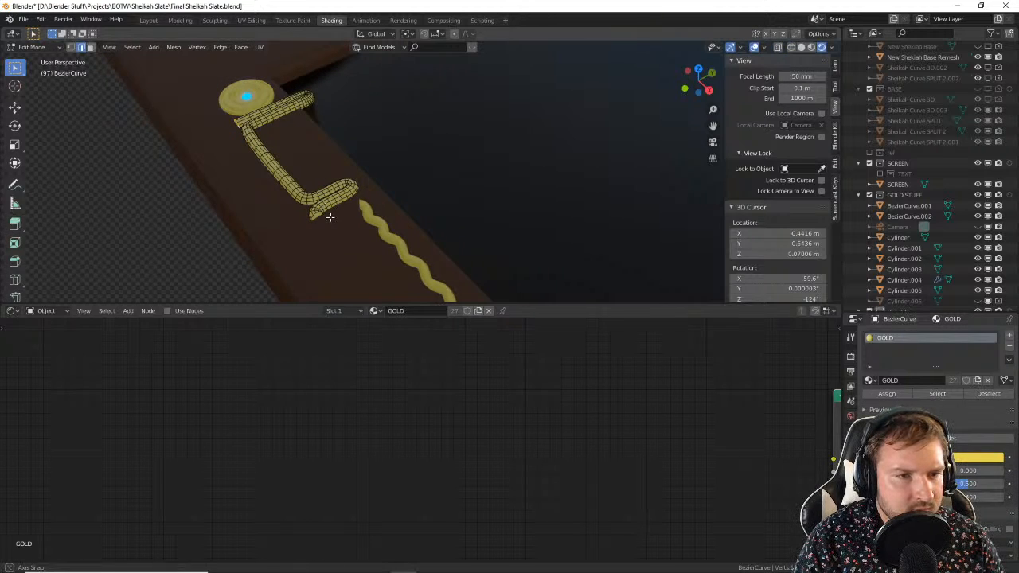
middle_drag(334, 216, 375, 231)
key(Tab)
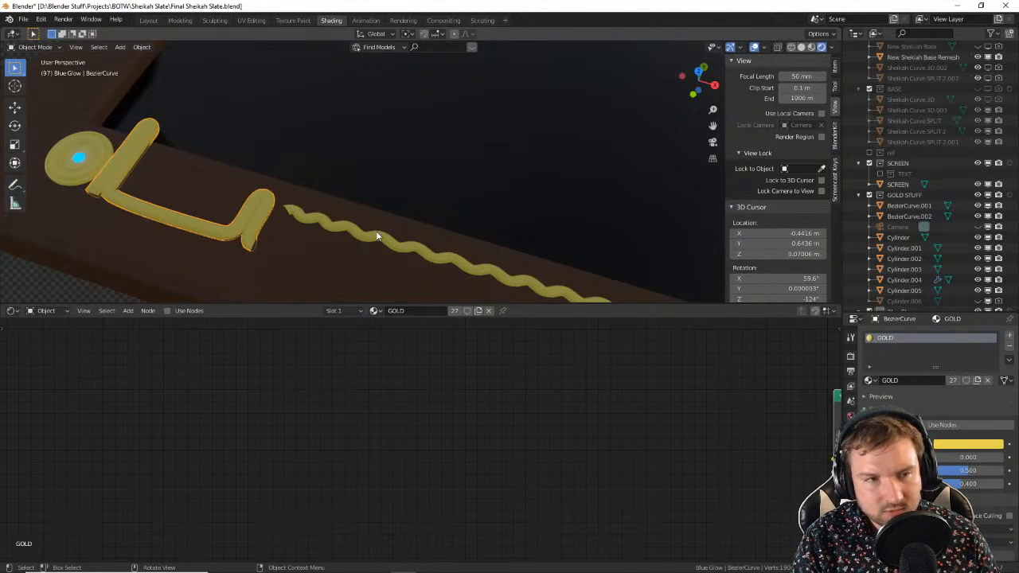
Step: Examine the large round corner ornament in perspective and the smaller one with its curved strip from the top
key(KP_7)
scroll(376, 231, down, 11)
shift+middle_drag(450, 196, 414, 263)
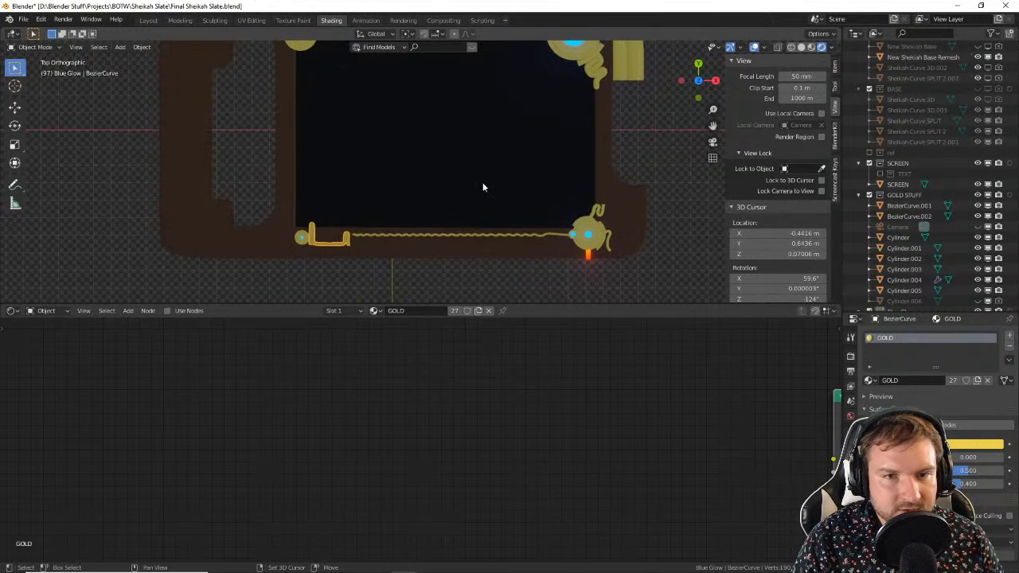
shift+middle_drag(497, 156, 461, 223)
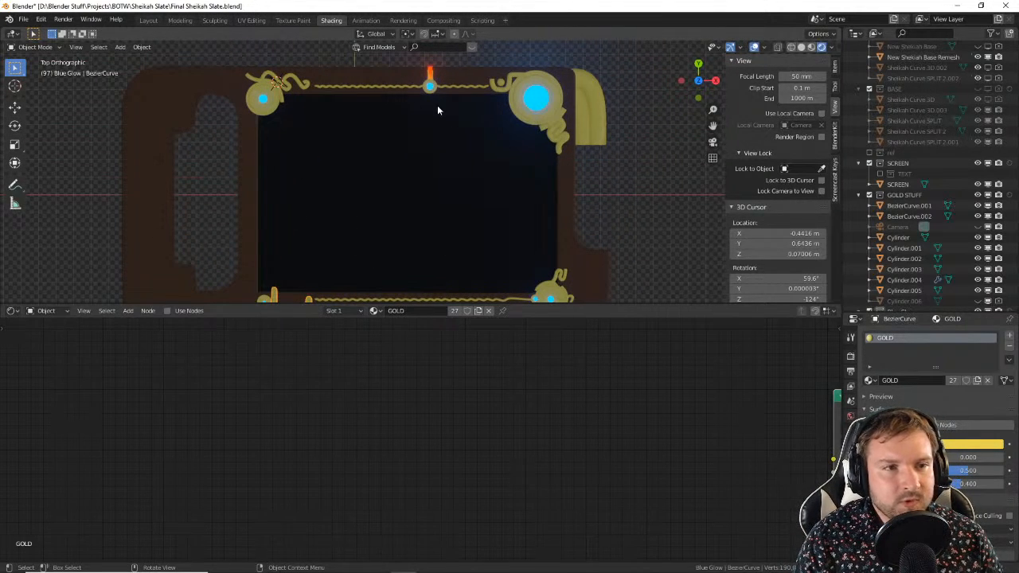
middle_drag(489, 133, 303, 97)
scroll(378, 182, up, 4)
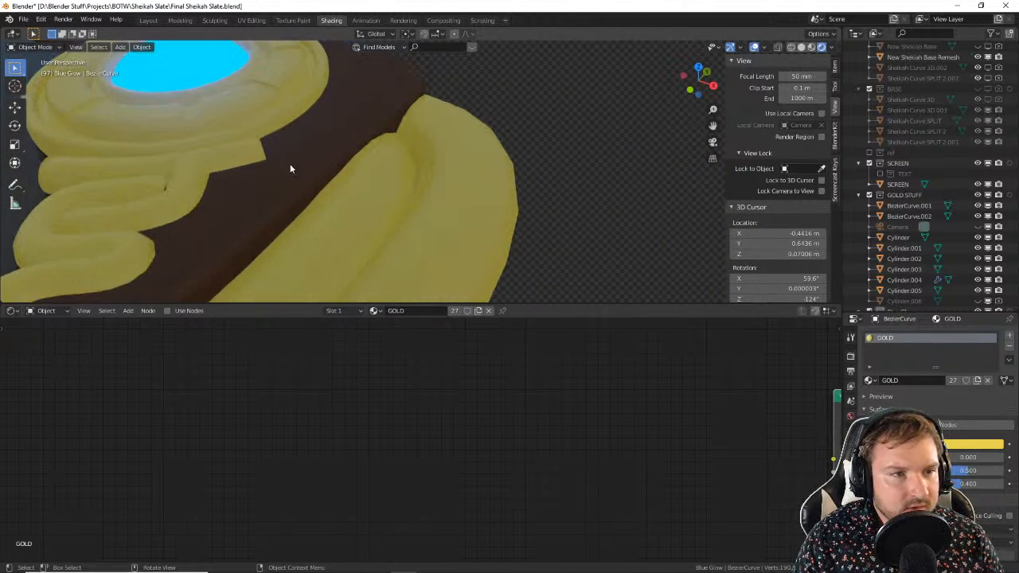
shift+middle_drag(289, 165, 414, 187)
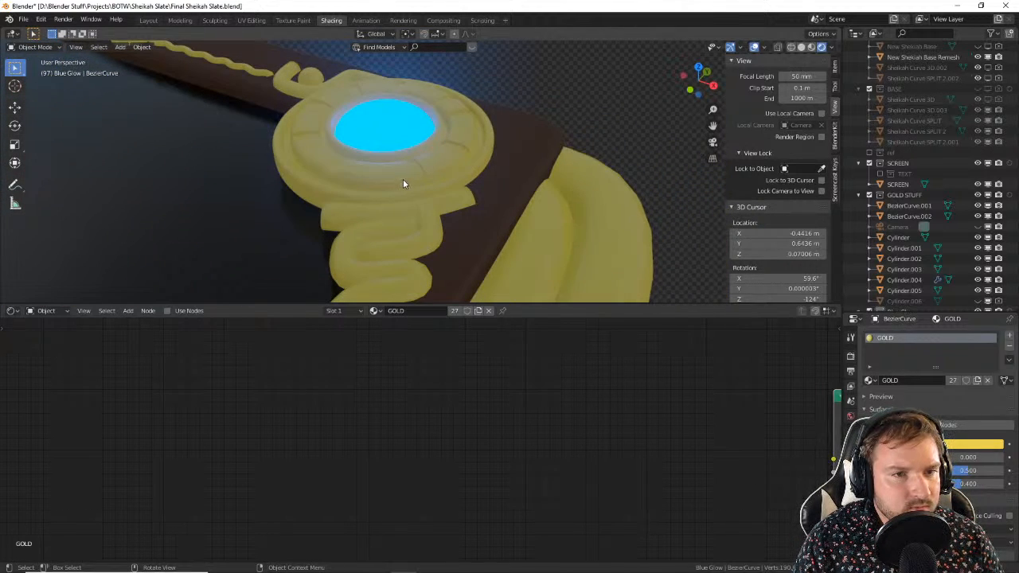
key(KP_7)
scroll(318, 174, down, 9)
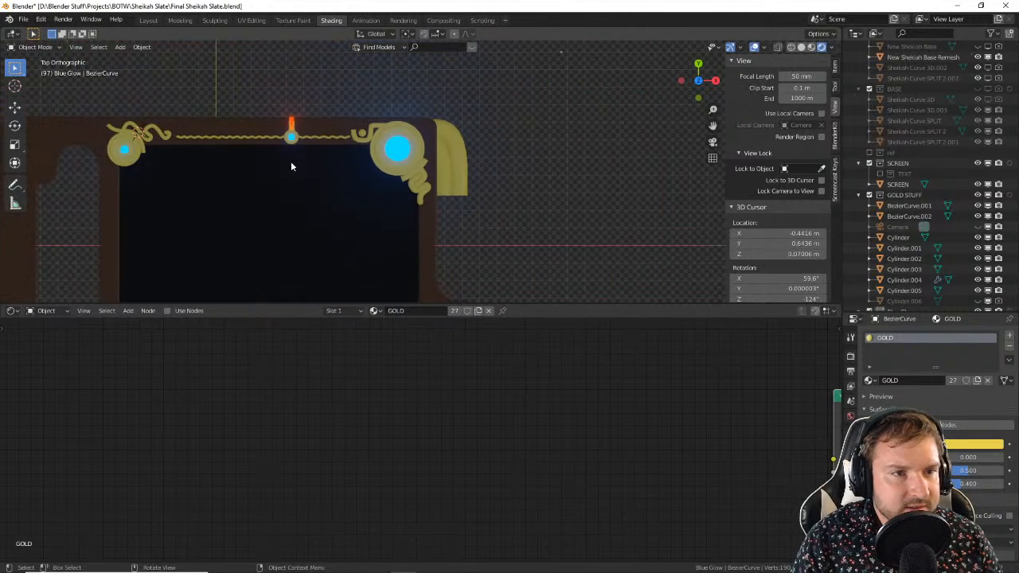
shift+middle_drag(144, 167, 359, 182)
scroll(334, 171, up, 6)
shift+middle_drag(154, 127, 356, 166)
scroll(342, 173, up, 8)
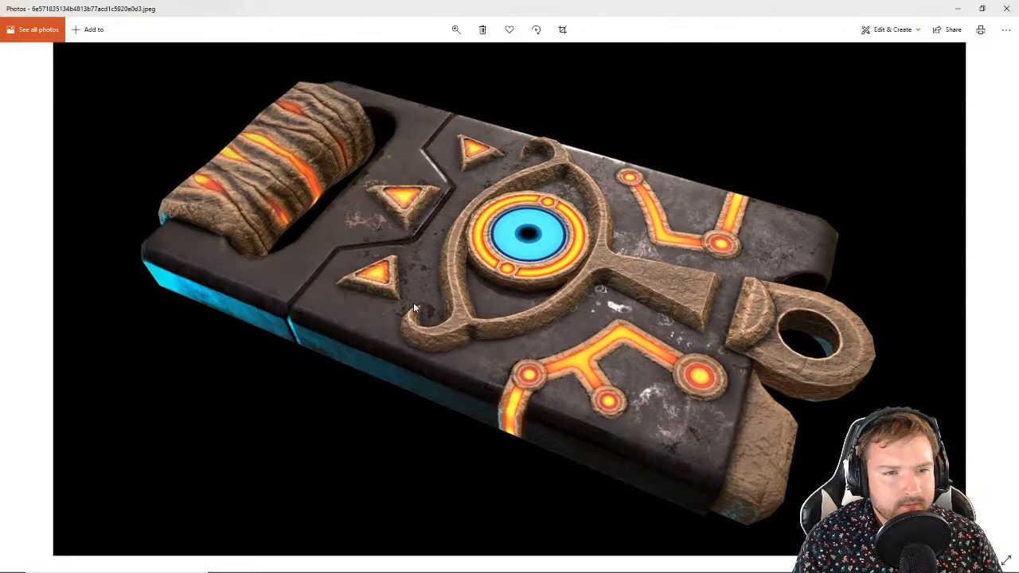
Step: Consult the slate reference image Capture.JPG in Photos at a closer zoom, and return to Blender
key(Right)
key(Right)
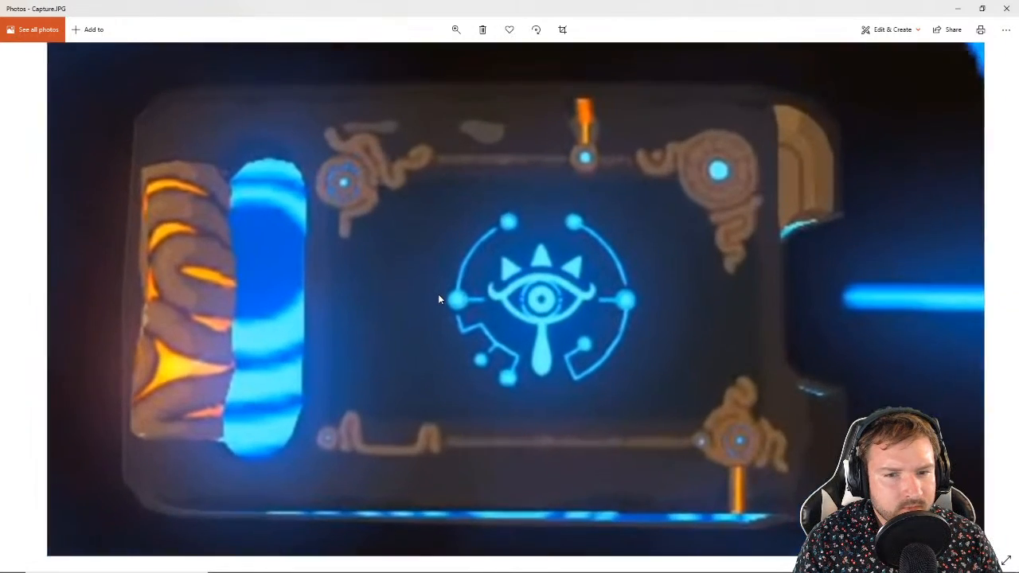
scroll(439, 295, up, 2)
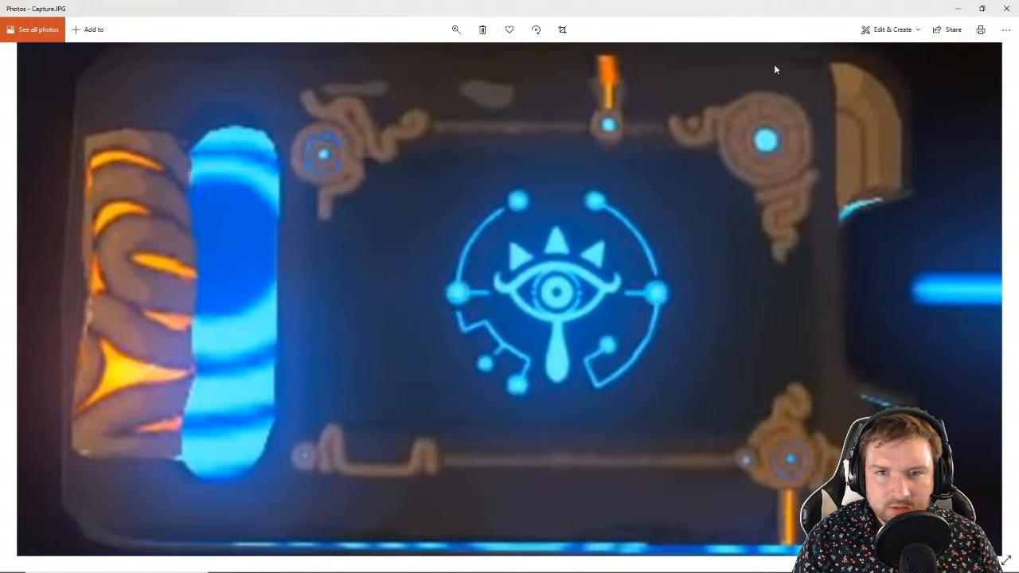
click(958, 8)
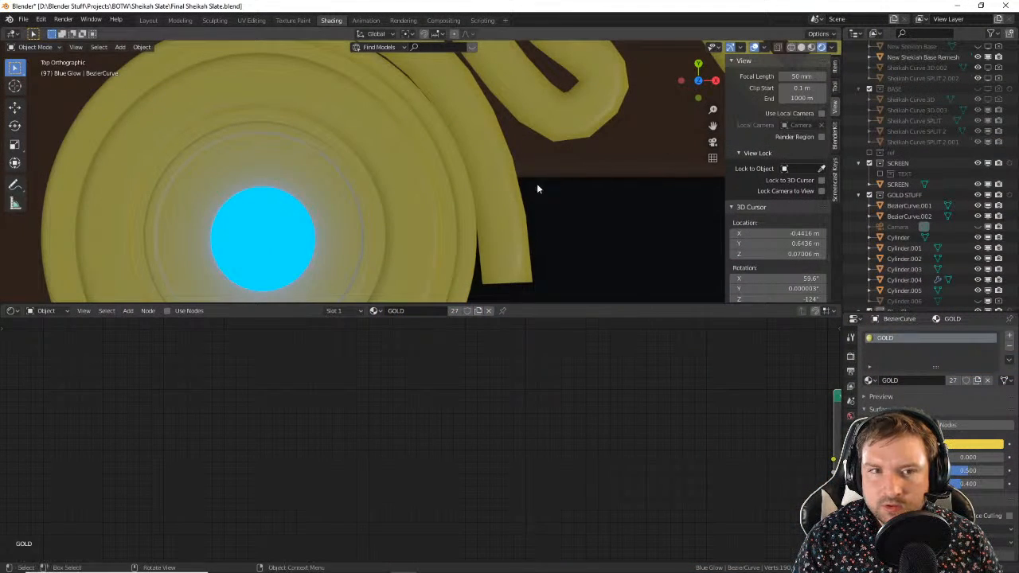
Step: Select the outer gold strip BezierCurve.001 on the slate's edge beside the large round corner ornament
scroll(537, 188, down, 10)
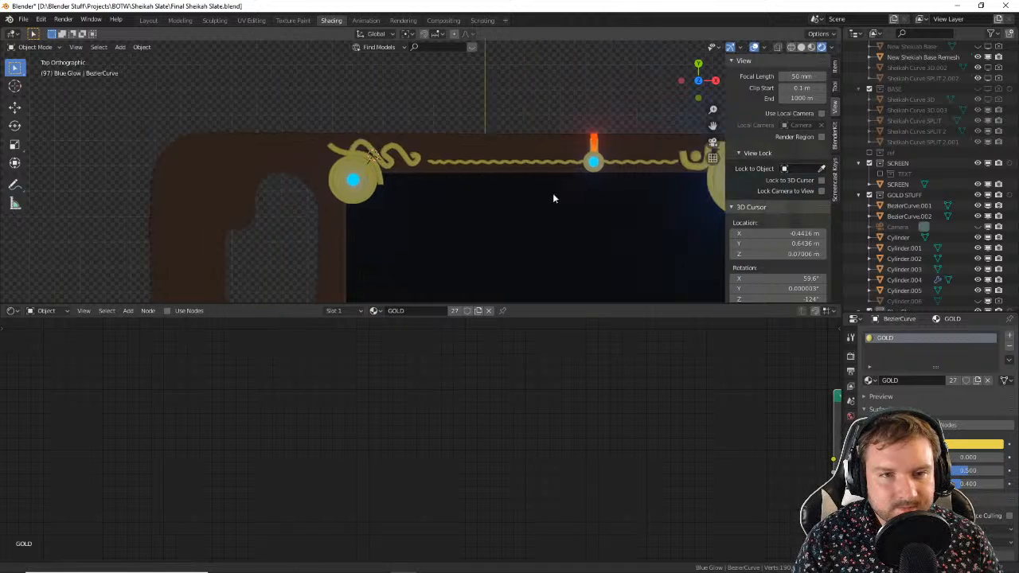
scroll(551, 171, down, 4)
middle_drag(562, 174, 523, 113)
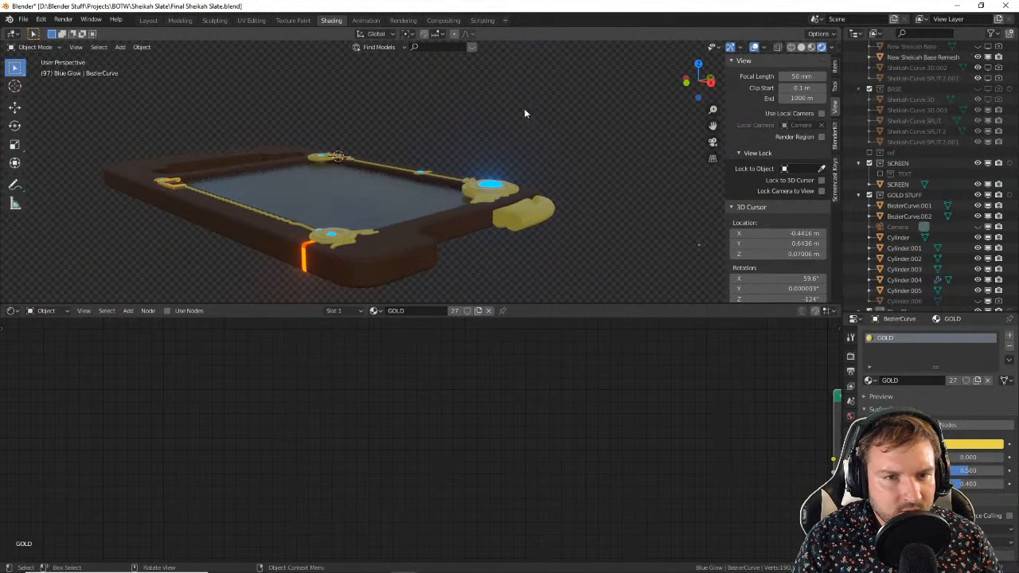
scroll(512, 180, up, 5)
middle_drag(510, 182, 486, 118)
shift+middle_drag(573, 179, 448, 124)
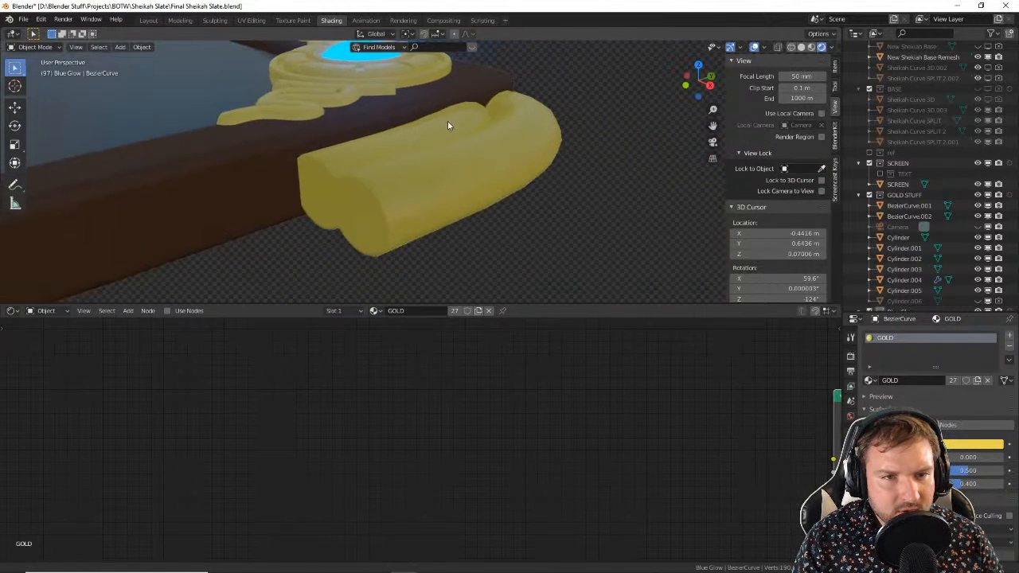
click(507, 183)
middle_drag(418, 159, 465, 196)
middle_drag(638, 211, 609, 196)
shift+middle_drag(609, 196, 538, 166)
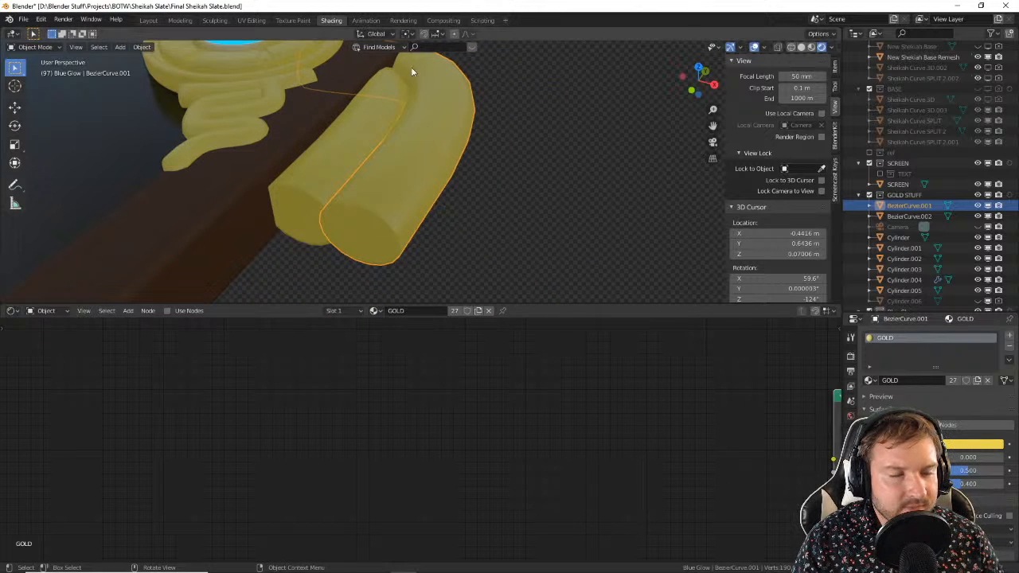
Step: Bring the GOLD material's nodes into view in an enlarged shader editor with free space before the Principled BSDF
key(Home)
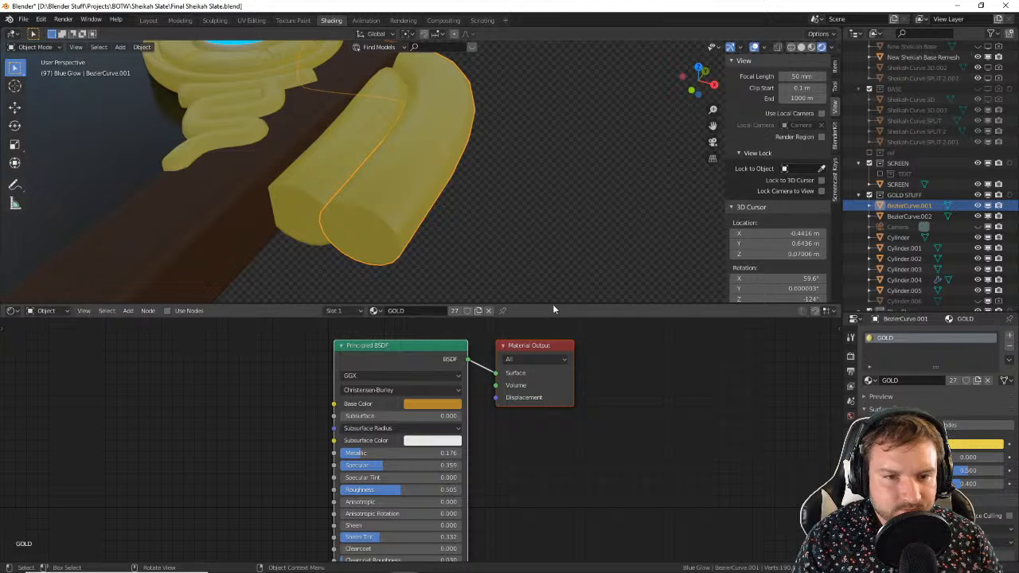
drag(557, 304, 477, 184)
click(304, 316)
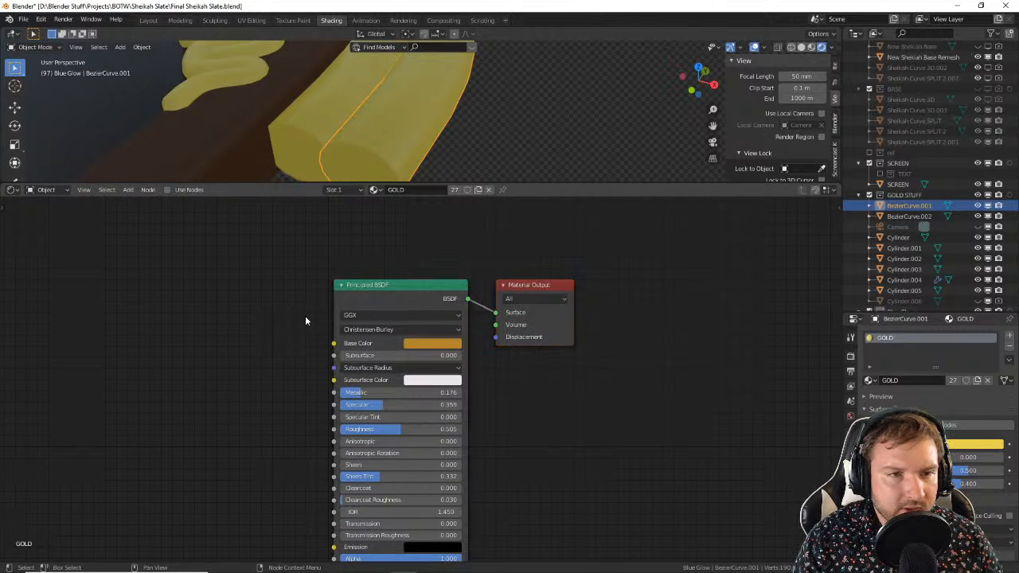
scroll(305, 315, down, 3)
scroll(385, 164, down, 2)
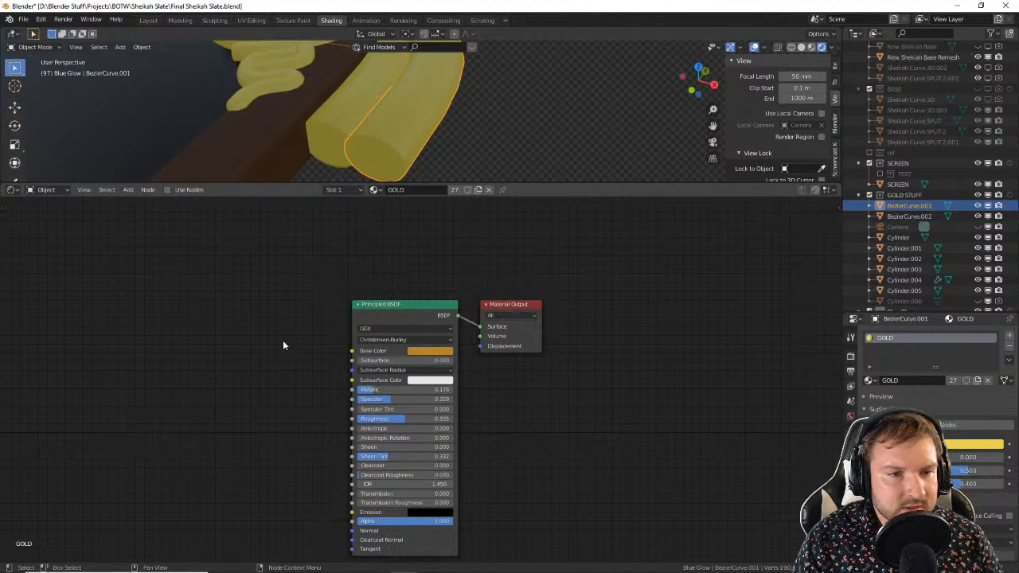
middle_drag(297, 348, 340, 316)
middle_drag(229, 320, 297, 363)
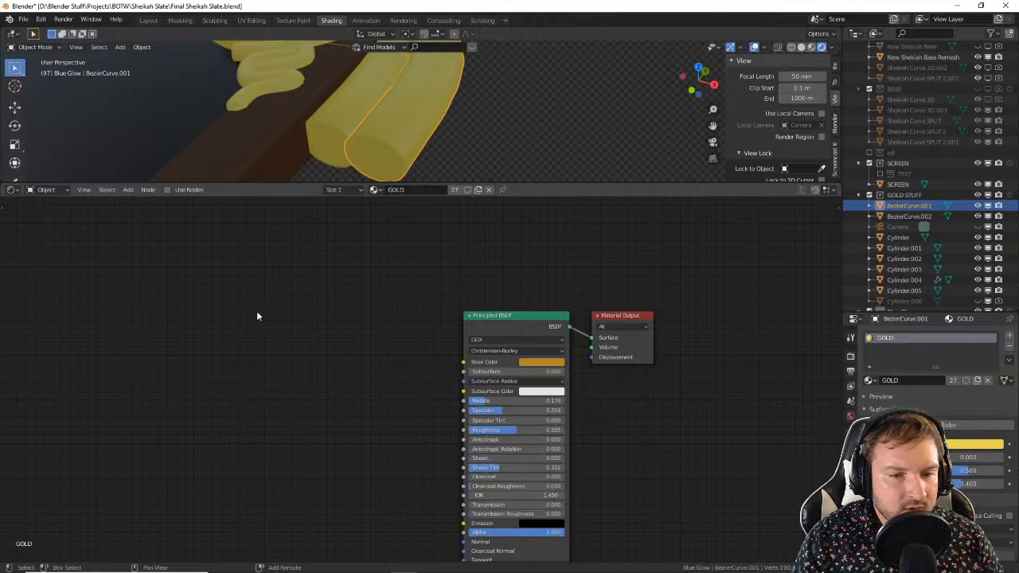
Step: Add a Bump node to the GOLD material and connect its Normal output to the Principled BSDF's Normal input
key(shift+a)
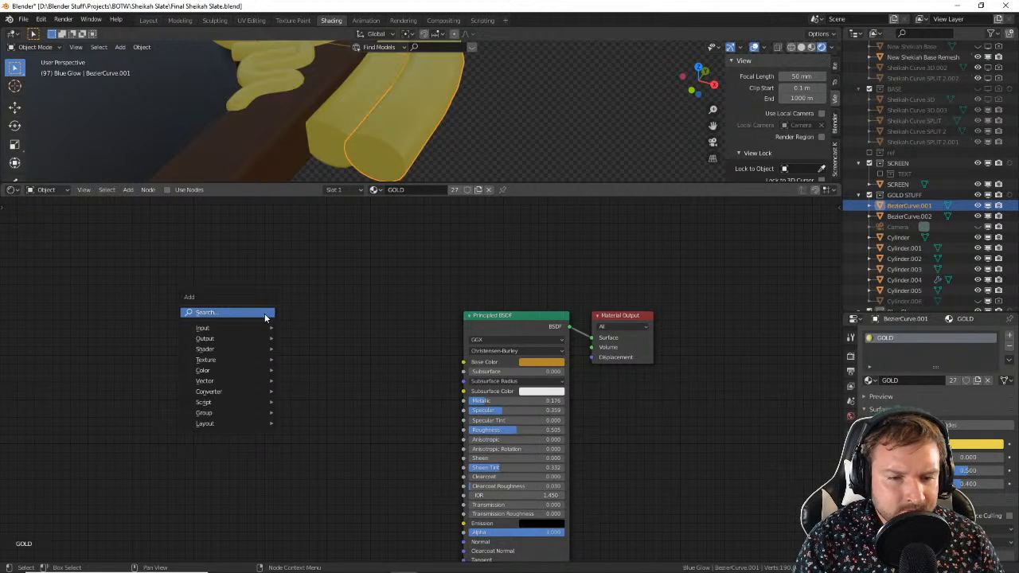
mouse_move(250, 329)
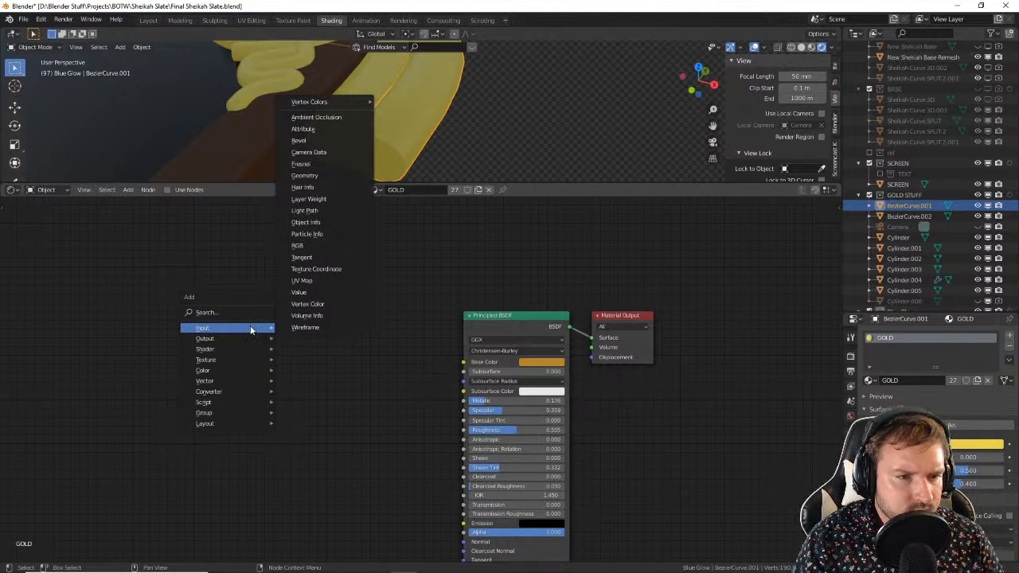
shift+scroll(394, 364, down, 3)
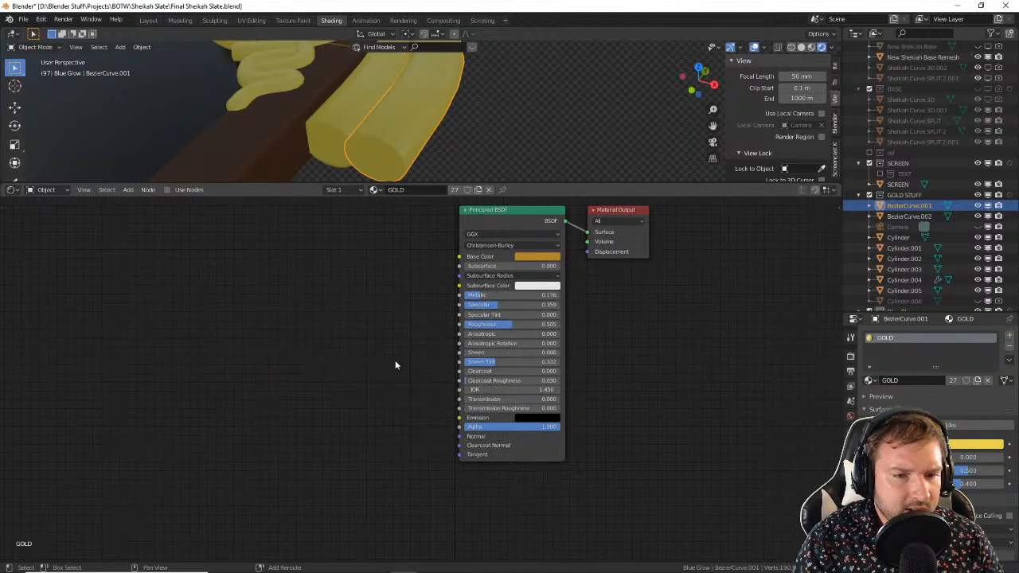
key(shift+a)
click(314, 405)
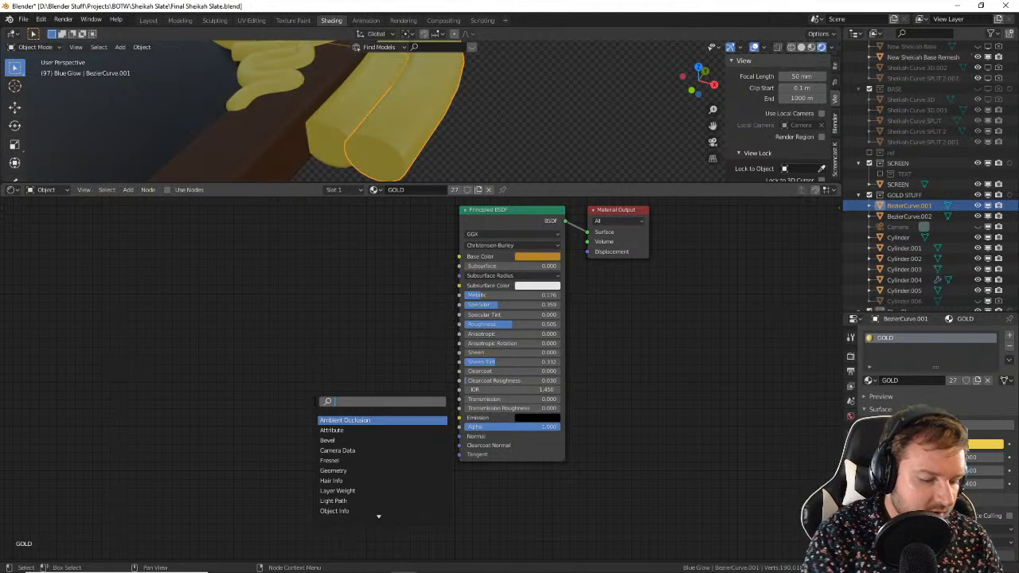
text(bum)
key(Return)
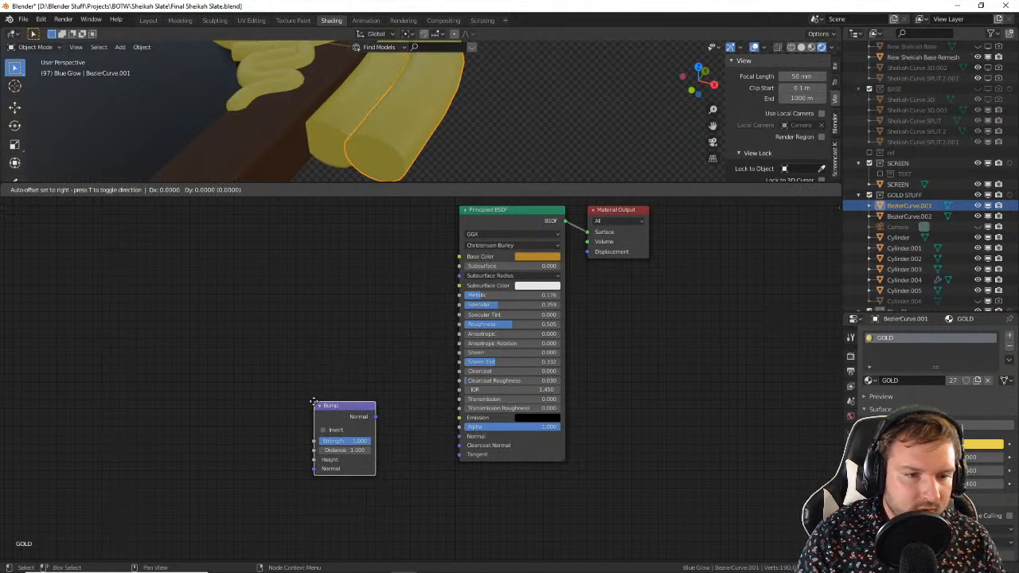
click(367, 426)
drag(406, 429, 460, 436)
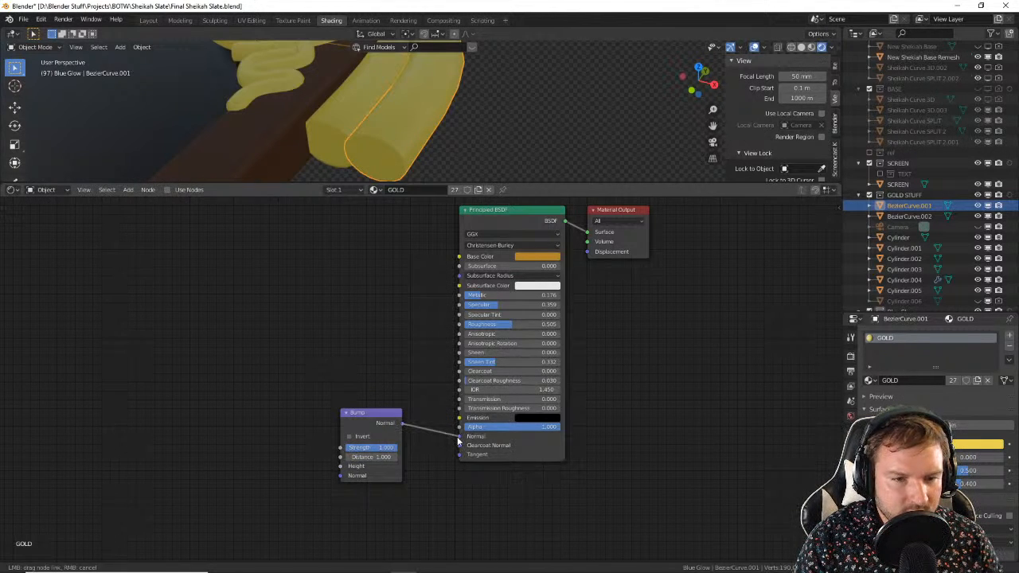
Step: Add a Noise Texture node before the Bump node and connect its Fac output to the Bump's Height input
key(shift+a)
click(279, 376)
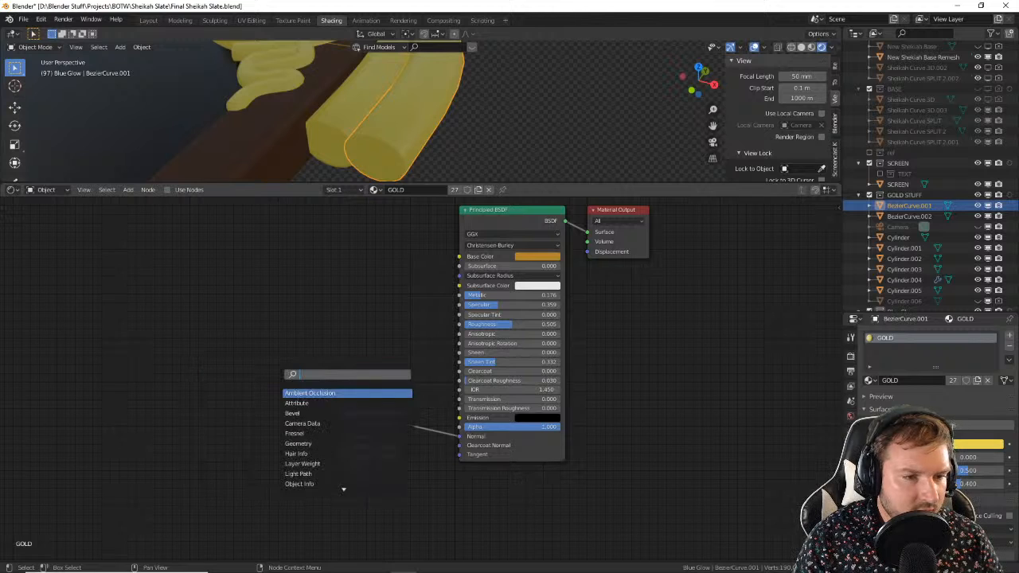
text(nois)
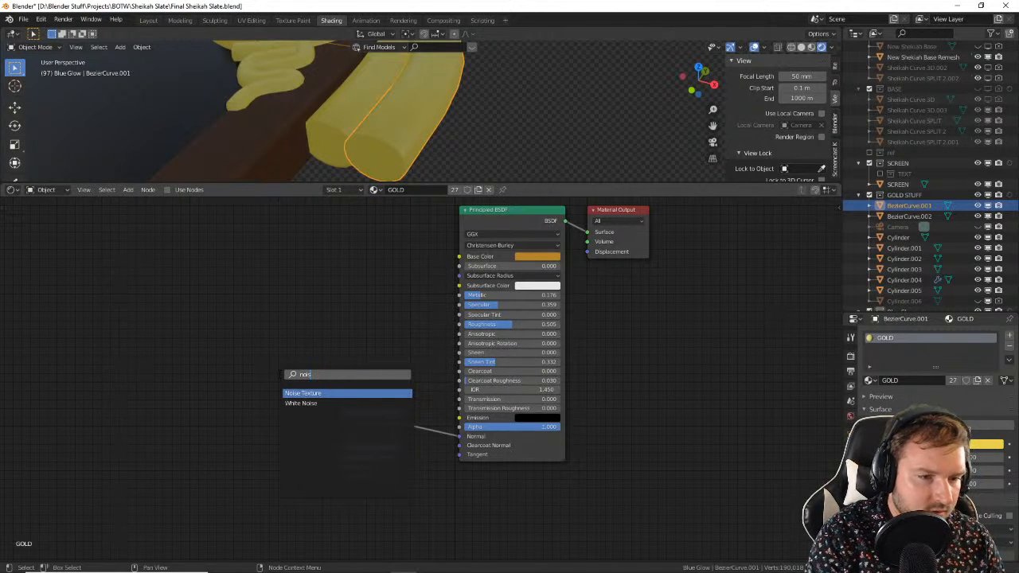
key(Return)
click(307, 406)
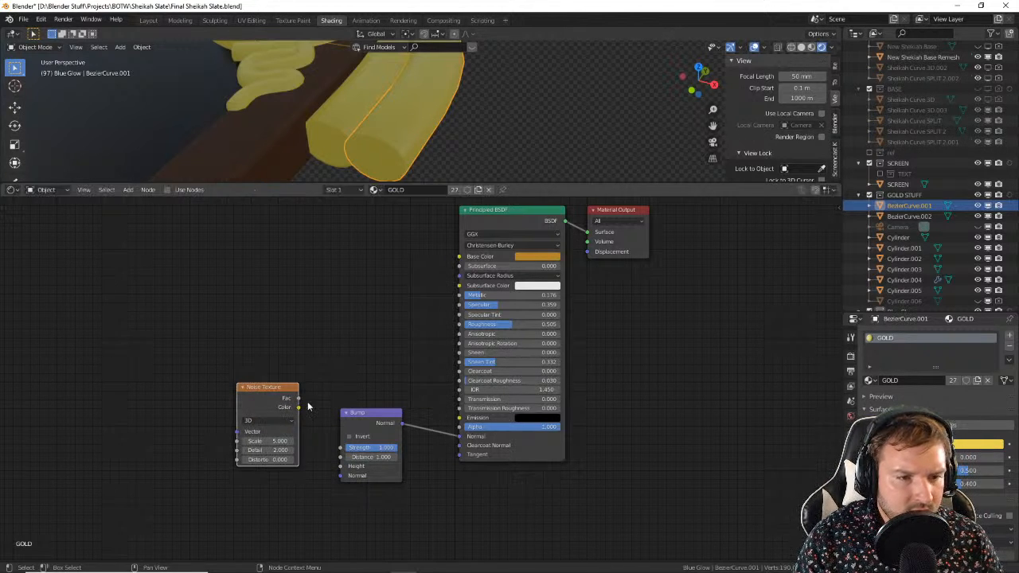
drag(298, 398, 340, 472)
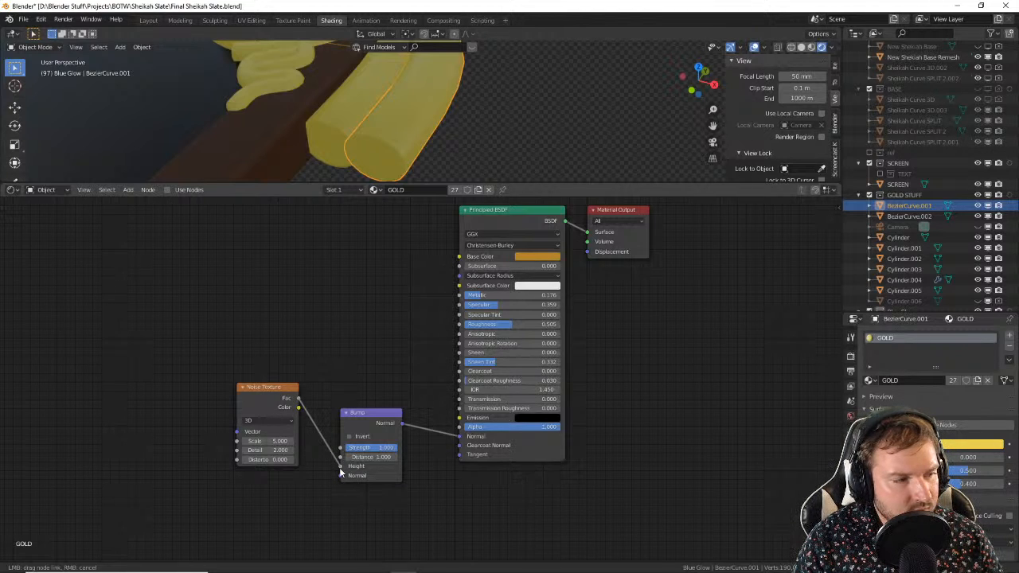
drag(340, 471, 340, 466)
Step: Add Texture Coordinate and Mapping nodes before the Noise Texture, feed the mapping from Object coordinates, and set the noise scale to 25.2
ctrl+scroll(341, 382, left, 3)
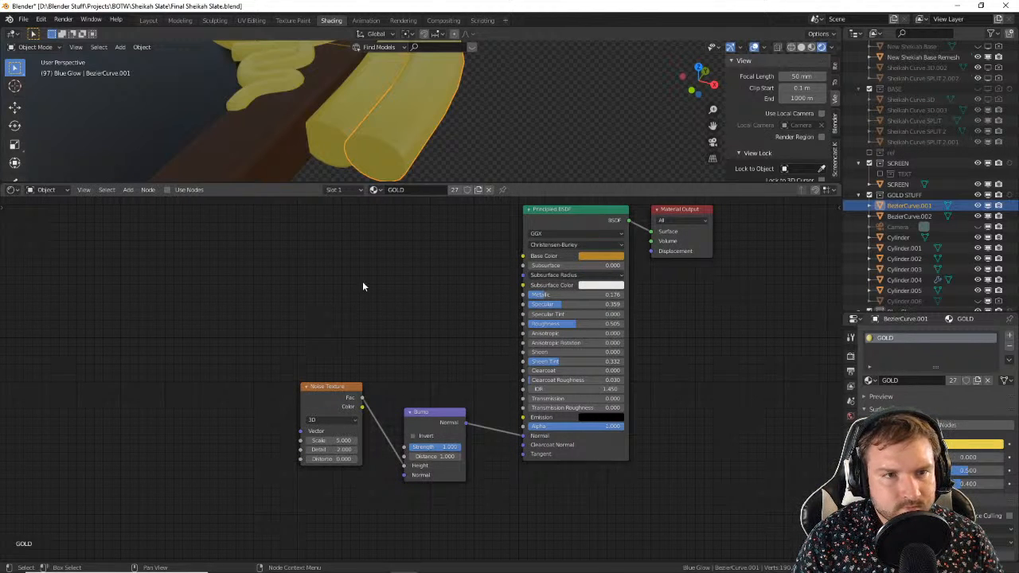
click(488, 128)
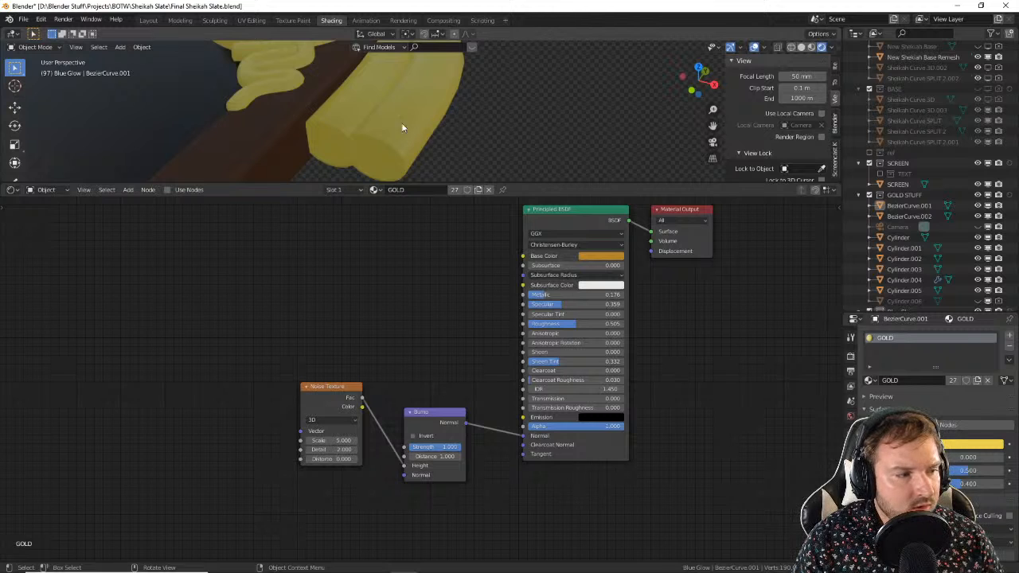
middle_drag(410, 135, 392, 151)
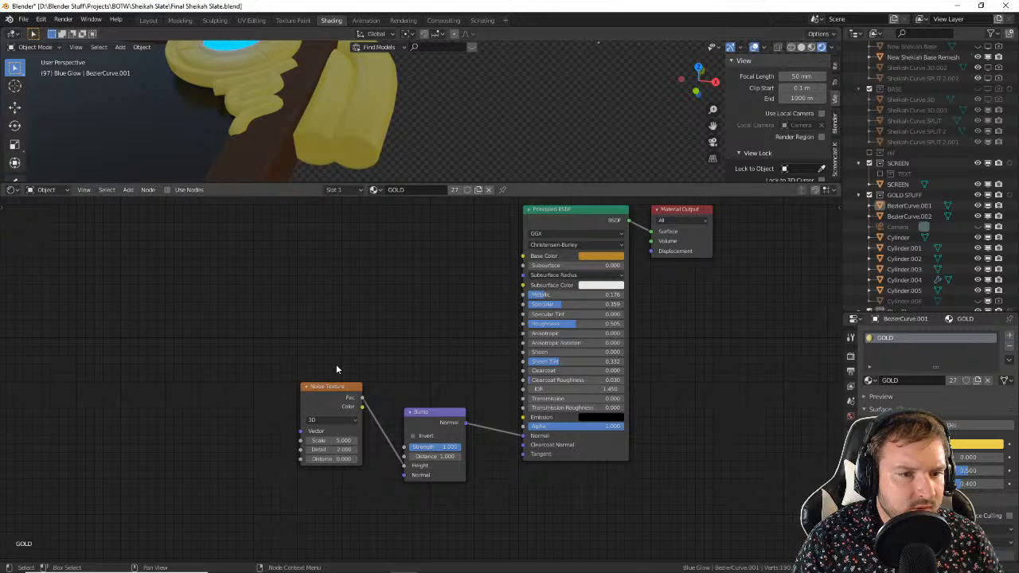
key(ctrl+t)
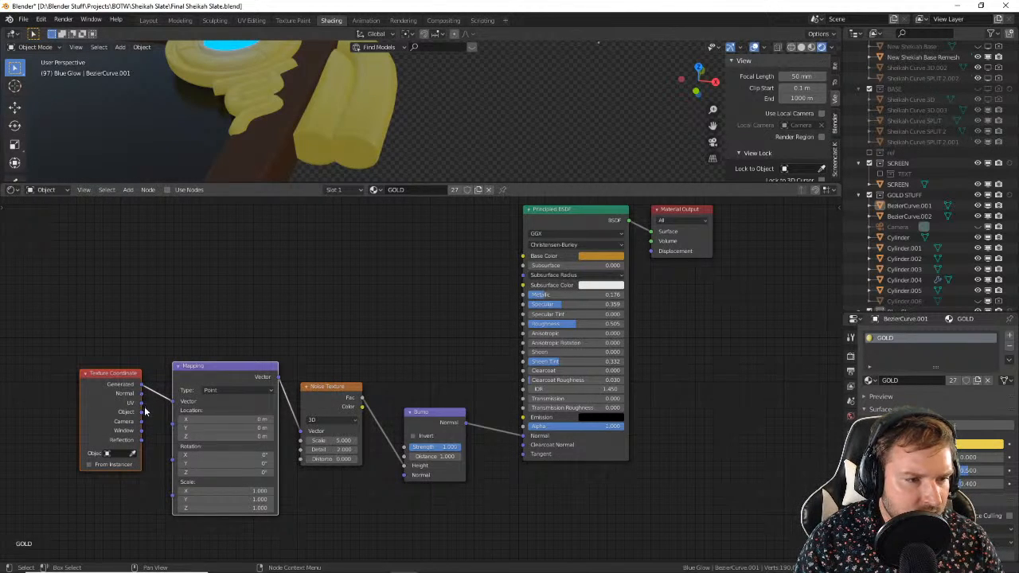
drag(141, 412, 173, 401)
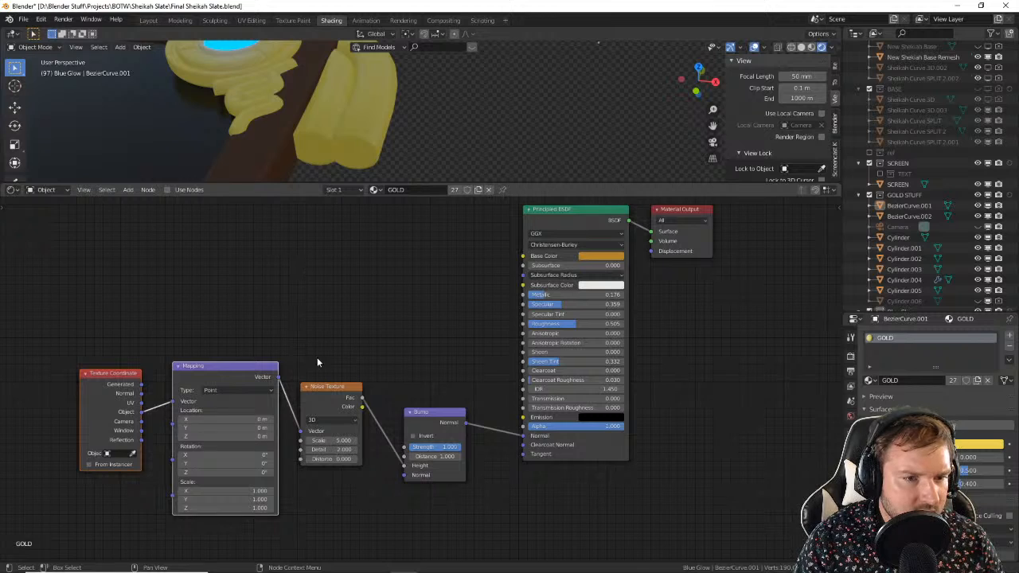
drag(330, 440, 359, 221)
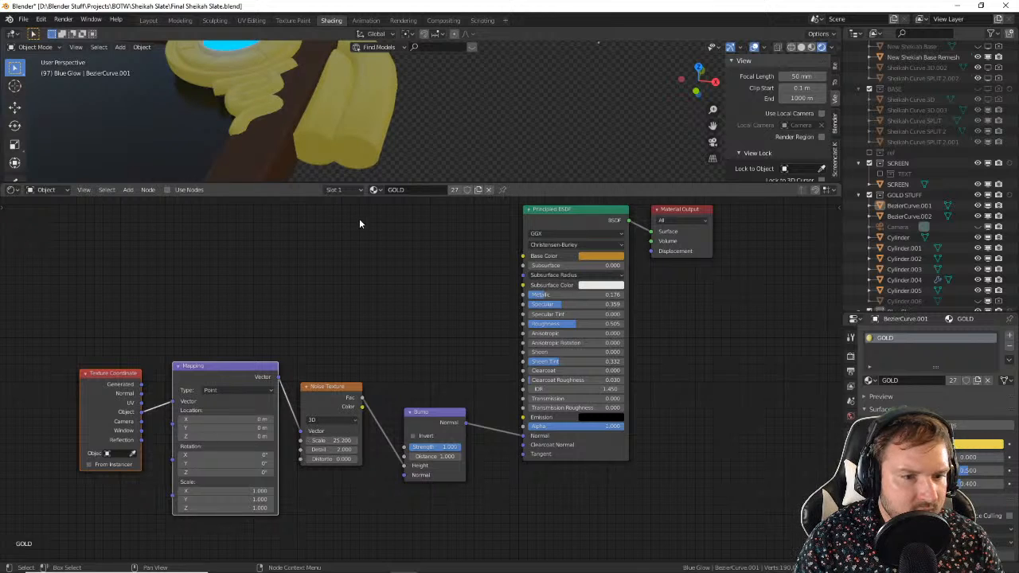
Step: Relink the Noise Texture's Fac output to the Bump's Normal input and set the noise scale to 269.6
scroll(470, 433, up, 1)
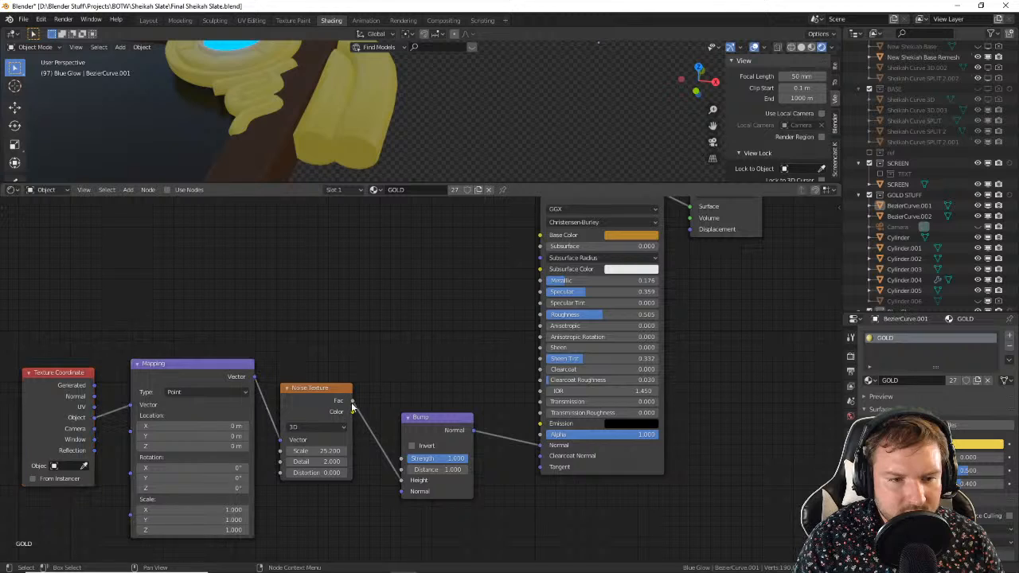
drag(353, 412, 377, 437)
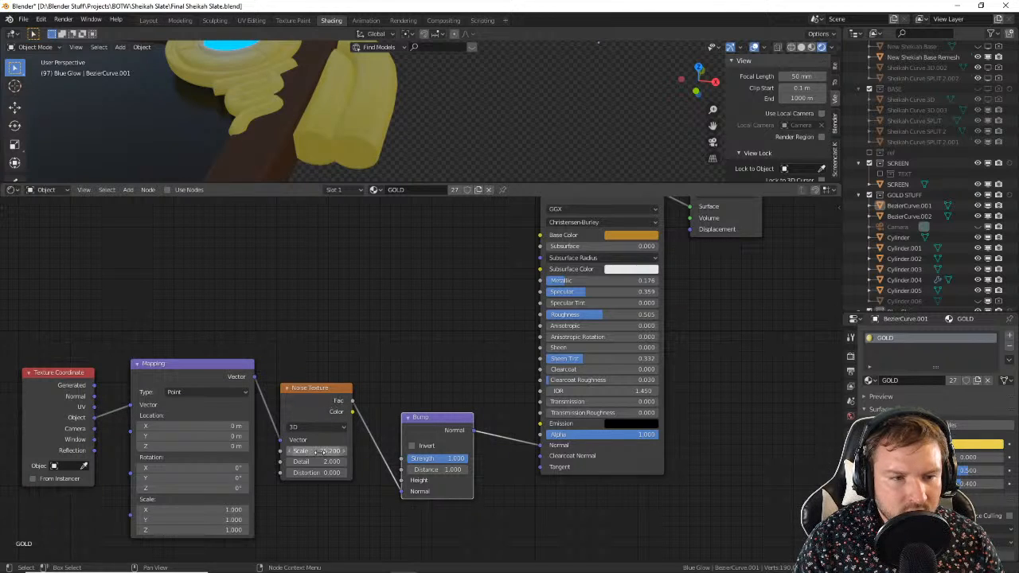
scroll(368, 142, up, 3)
mouse_move(337, 172)
middle_down()
mouse_move(362, 90)
mouse_move(334, 167)
middle_up()
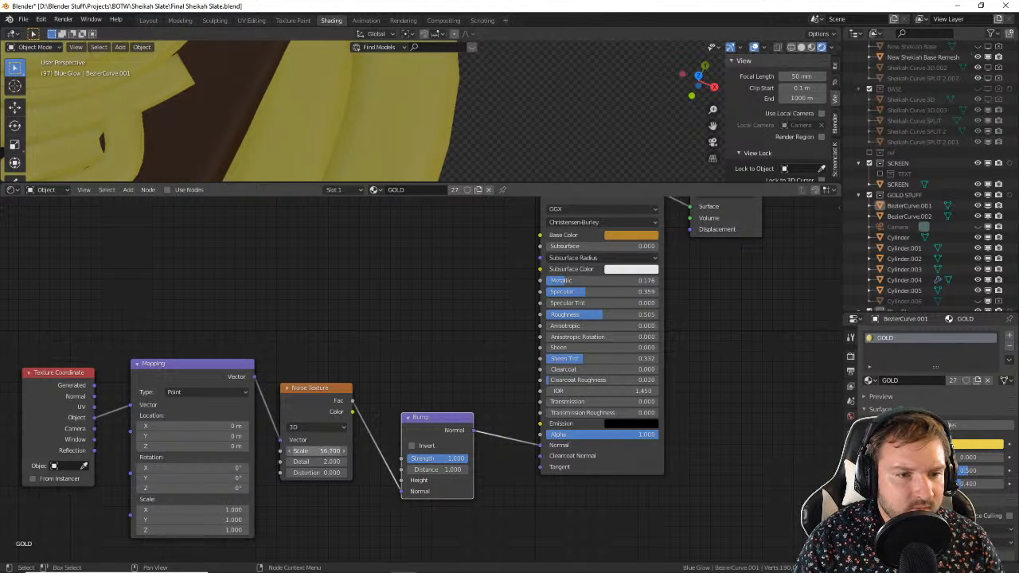
drag(316, 450, 363, 450)
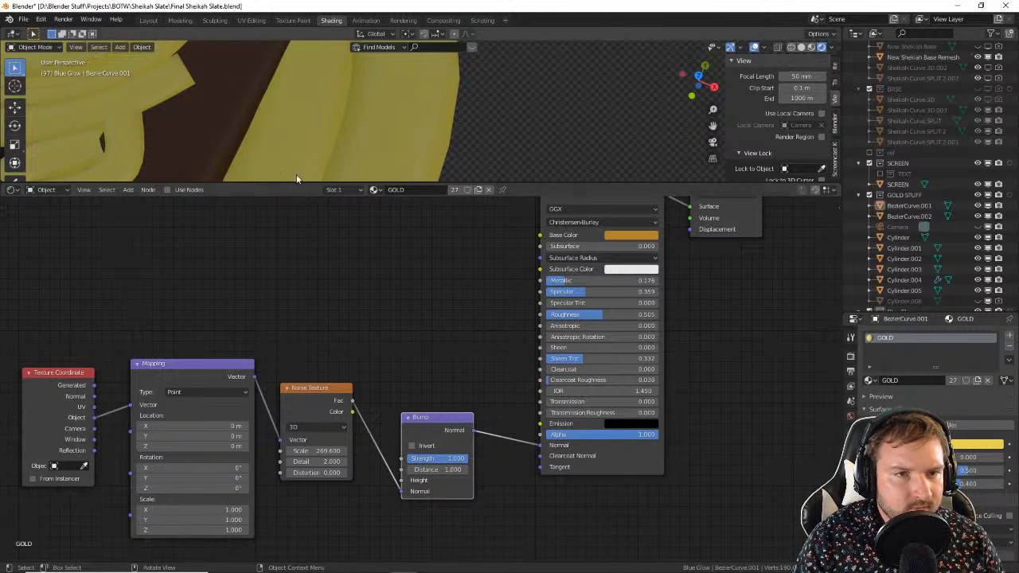
Step: Examine the GOLD material's surface on the edge strips and the round corner ornament from several angles and distances
scroll(478, 108, down, 9)
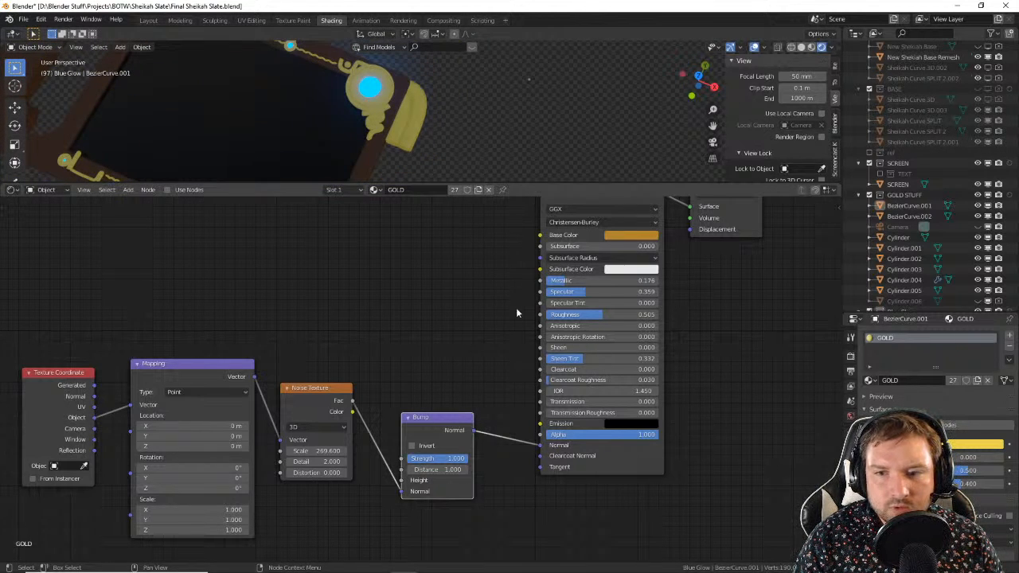
middle_drag(515, 307, 518, 319)
click(404, 130)
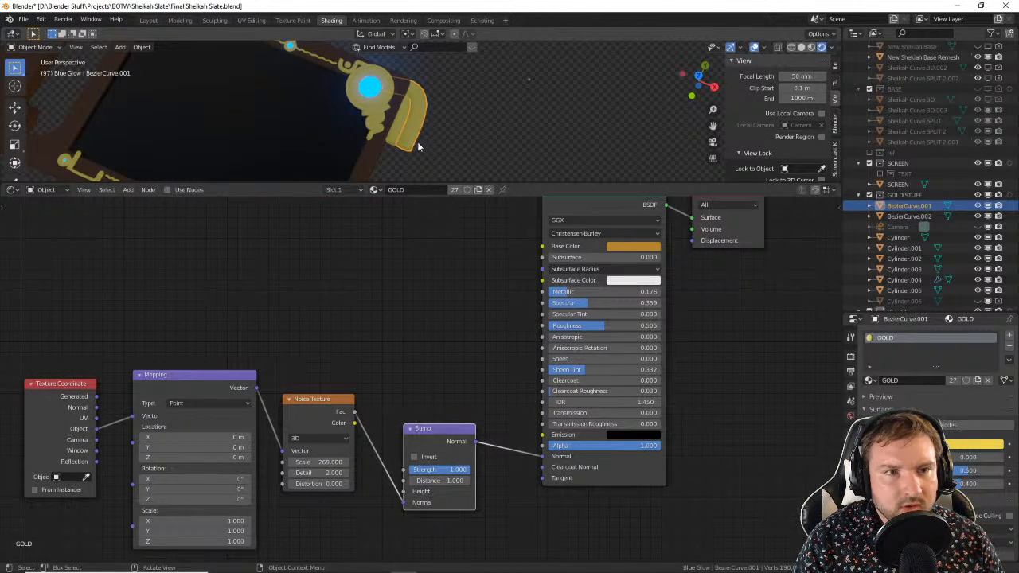
scroll(414, 143, up, 7)
middle_drag(285, 120, 384, 75)
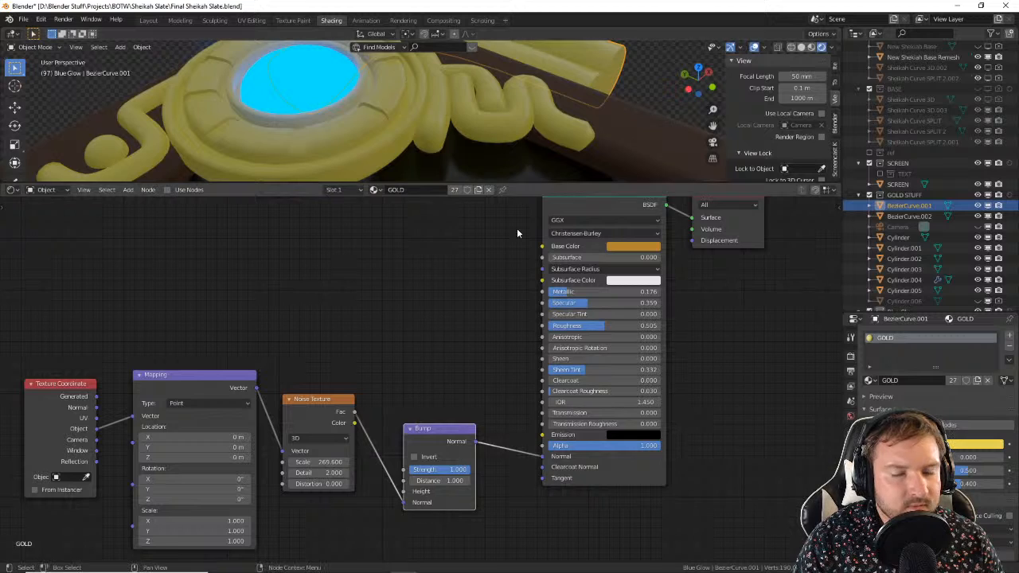
click(514, 133)
middle_drag(577, 131, 482, 137)
scroll(397, 136, up, 3)
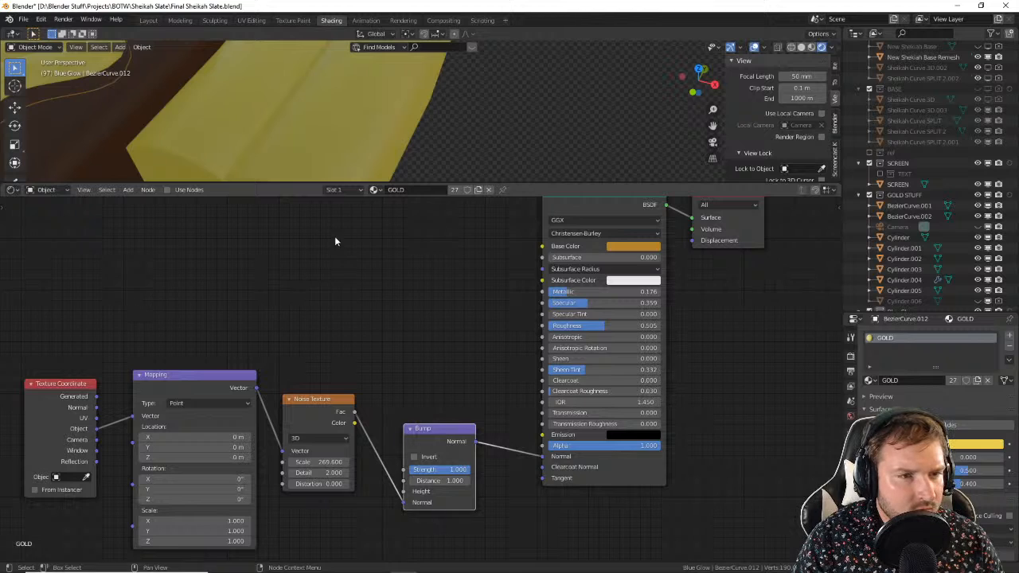
scroll(284, 162, down, 2)
Step: Drive the Bump's Normal input from the Noise Texture's Color output and check the gold strips
click(184, 370)
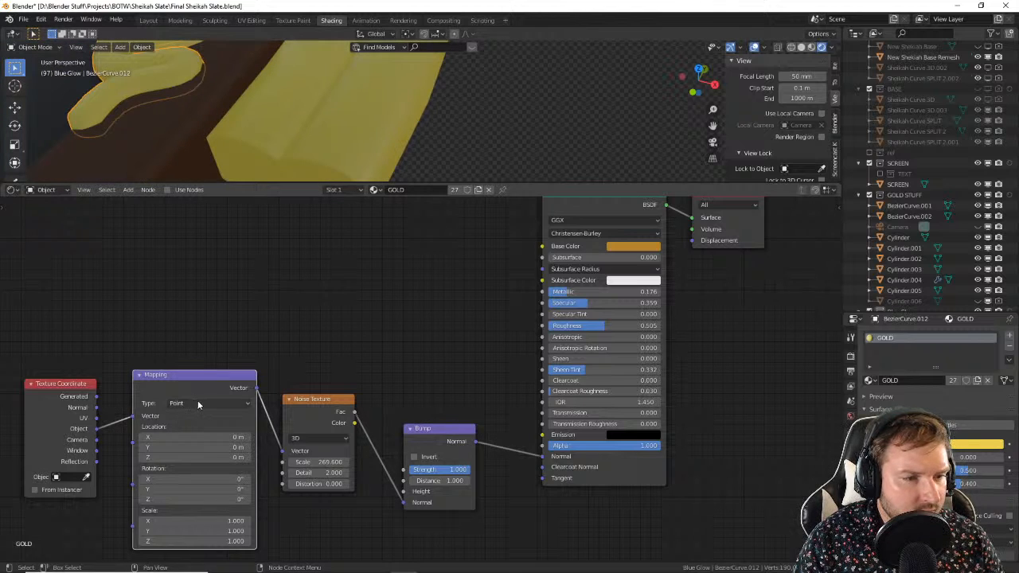
drag(356, 425, 407, 505)
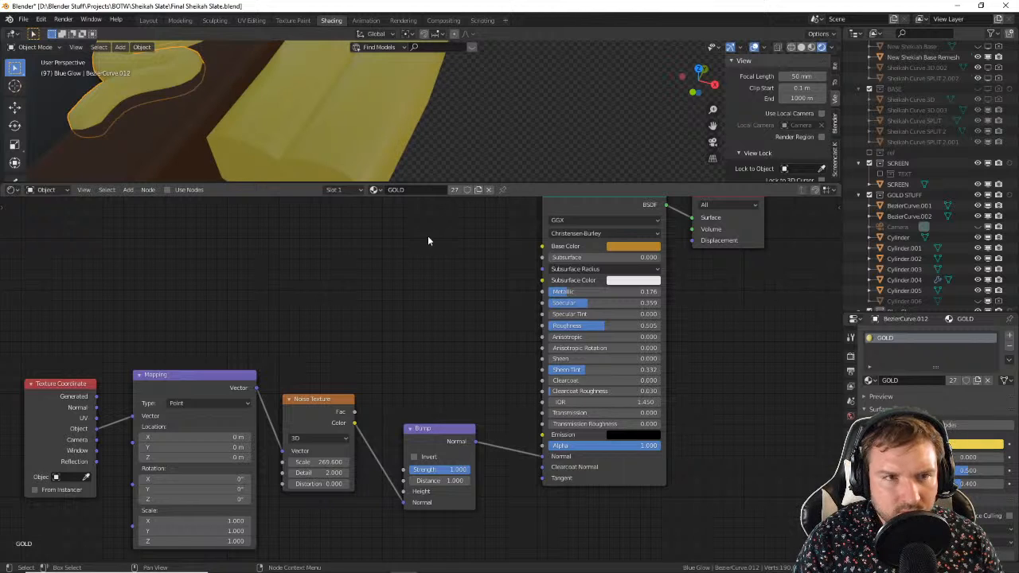
middle_drag(413, 171, 450, 141)
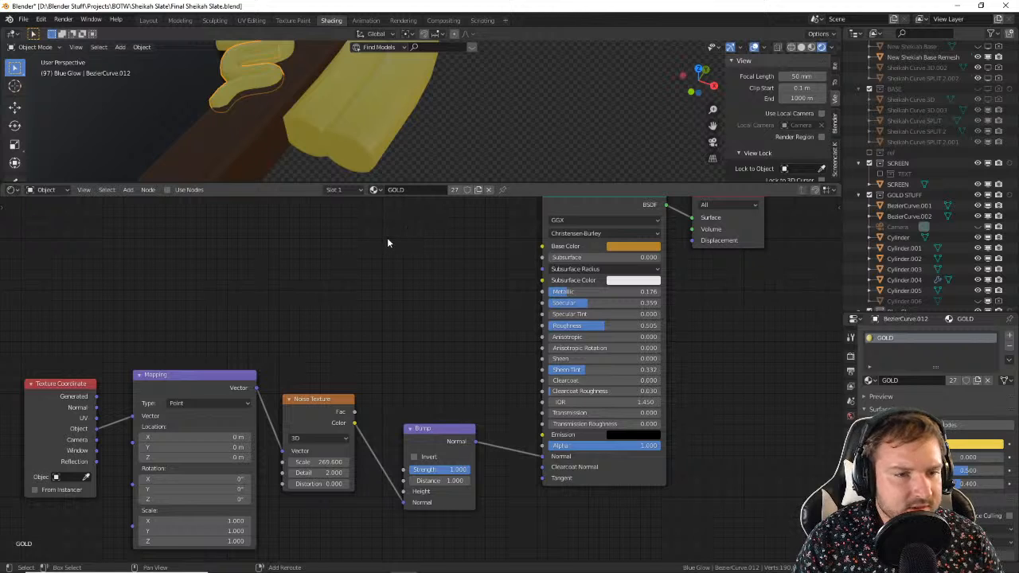
Step: Add a ColorRamp node and connect its Color output to the Principled BSDF's Base Color
key(shift+a)
click(387, 240)
text(col)
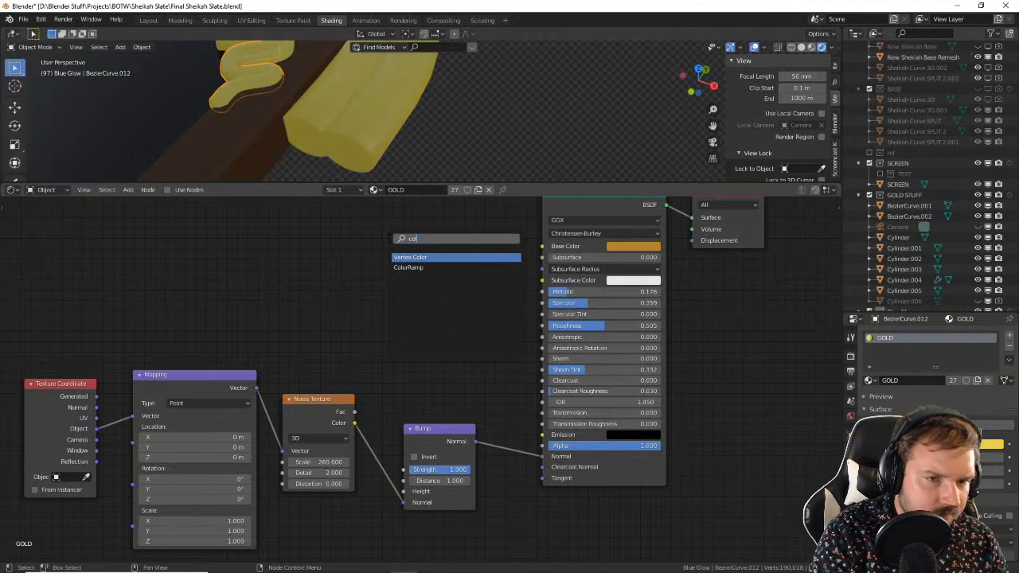
key(Down)
key(Return)
click(429, 245)
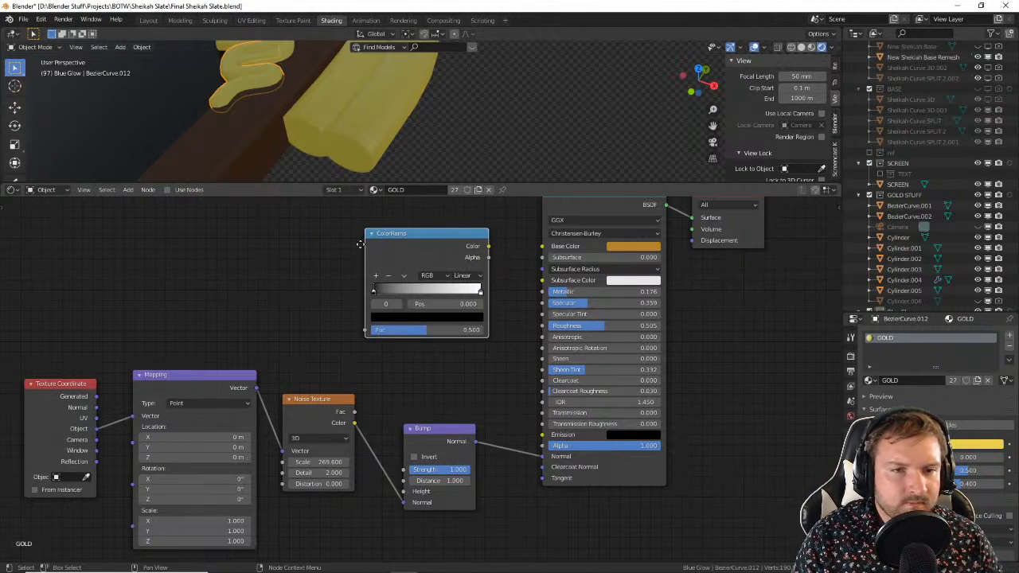
middle_drag(429, 245, 437, 339)
drag(437, 342, 549, 341)
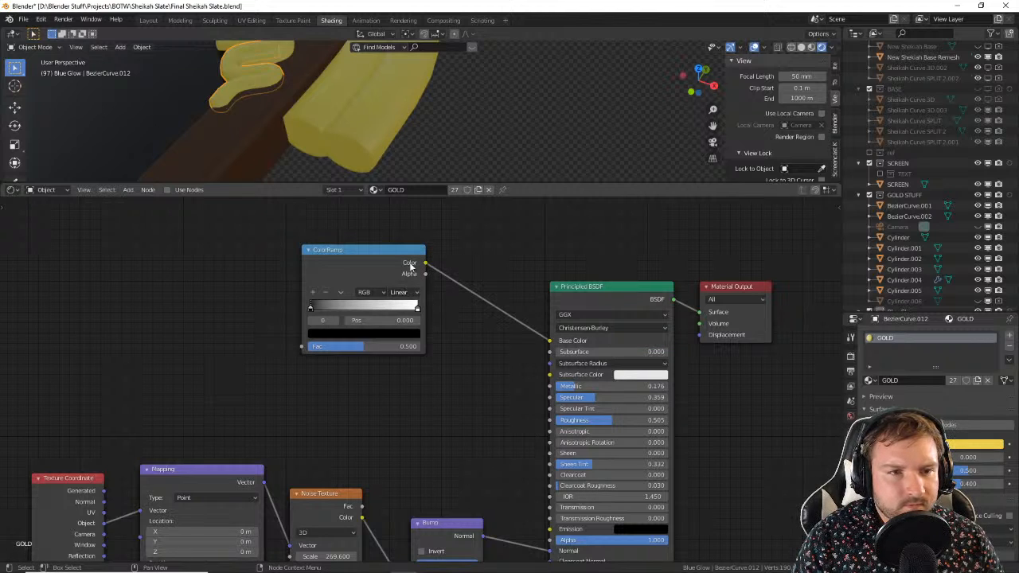
middle_drag(465, 259, 470, 299)
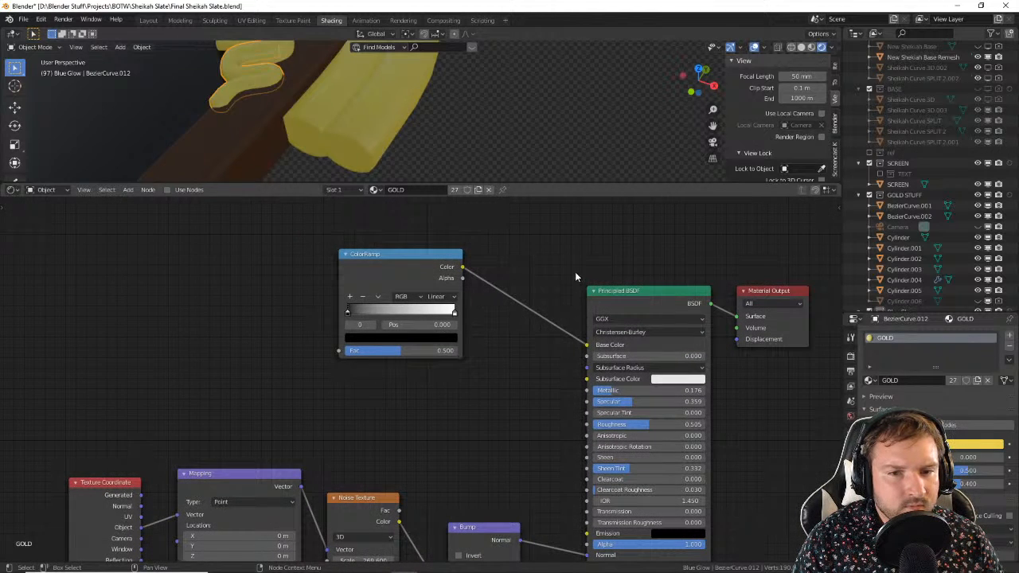
Step: Disconnect the ColorRamp from the Principled BSDF and set the shader's Base Color to magenta
scroll(563, 276, down, 3)
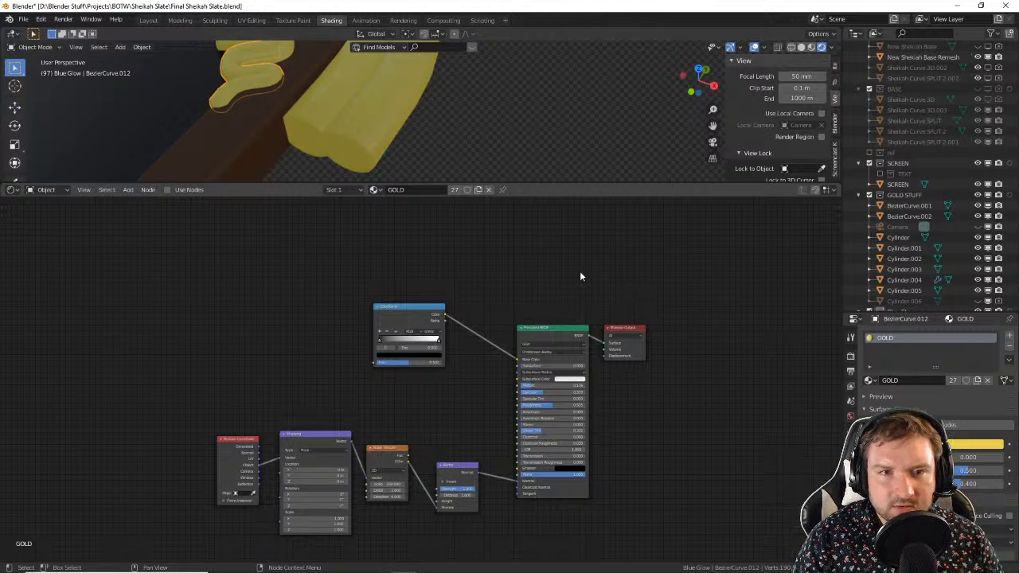
click(446, 140)
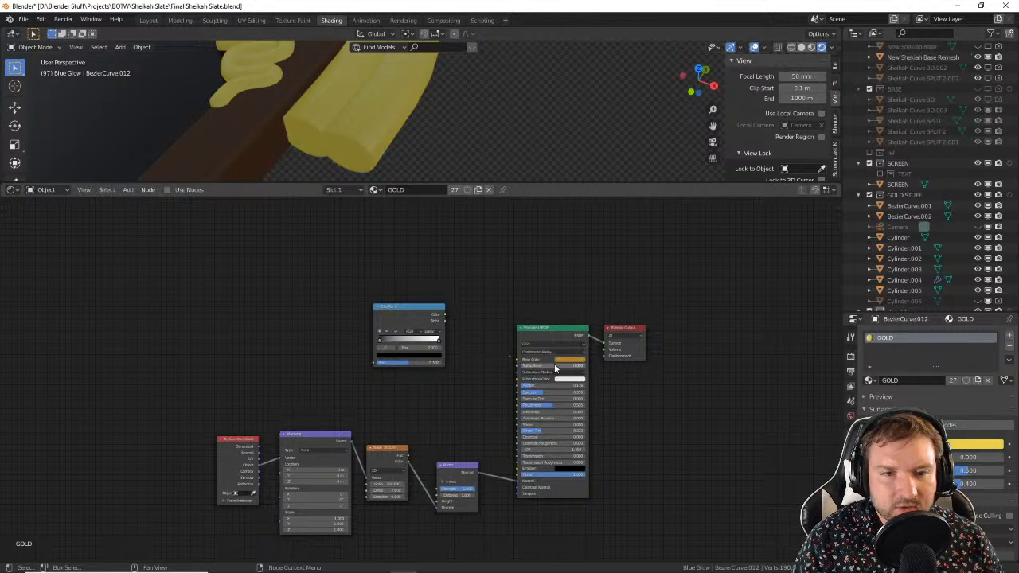
click(570, 359)
drag(587, 332, 616, 333)
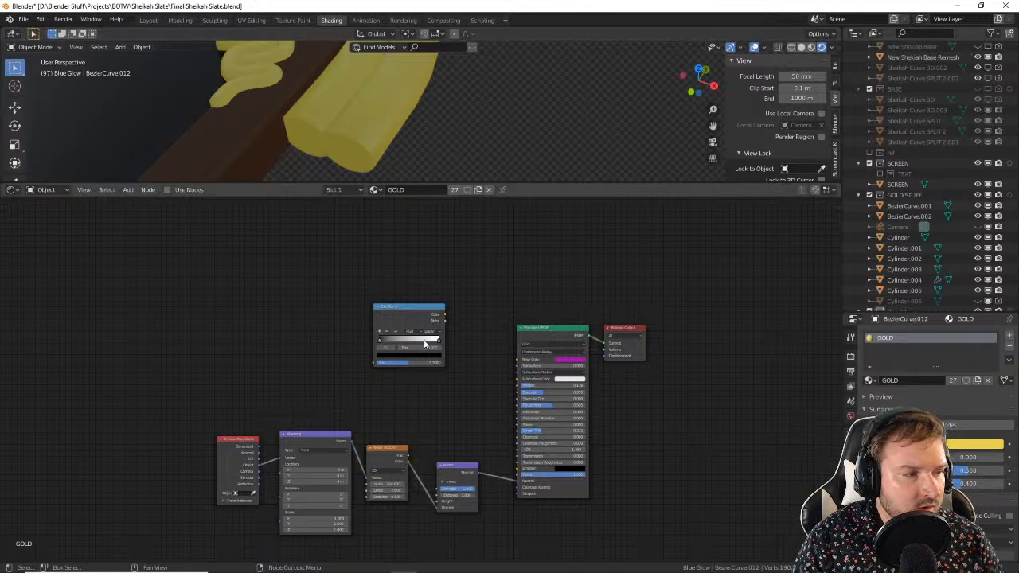
Step: Delete the Texture Coordinate, Mapping, Noise Texture, Bump and ColorRamp nodes from the GOLD material
drag(490, 528, 228, 336)
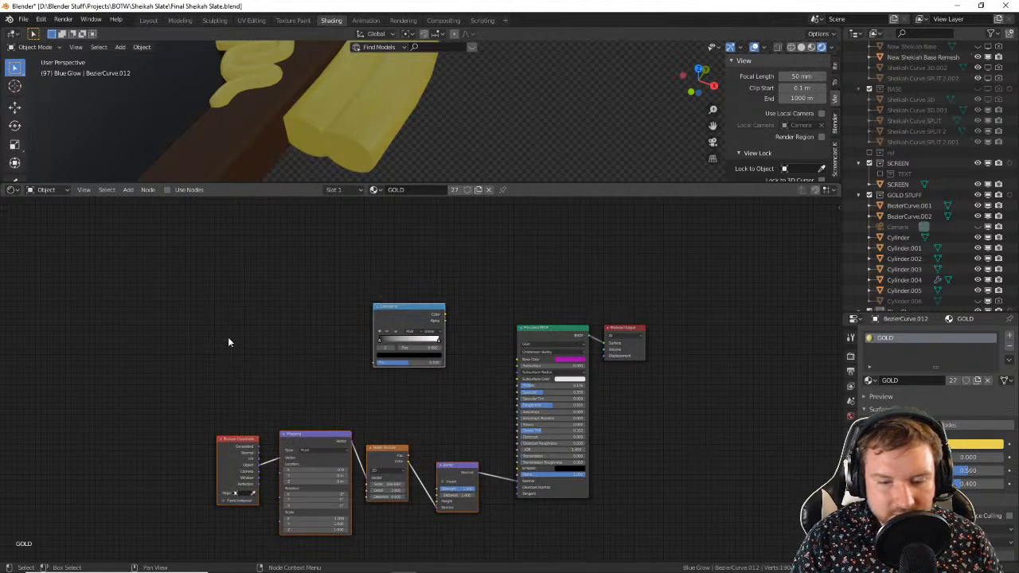
key(Delete)
Step: Select the outer gold strip BezierCurve.001 and inspect its mesh beside the round corner ornament
click(393, 107)
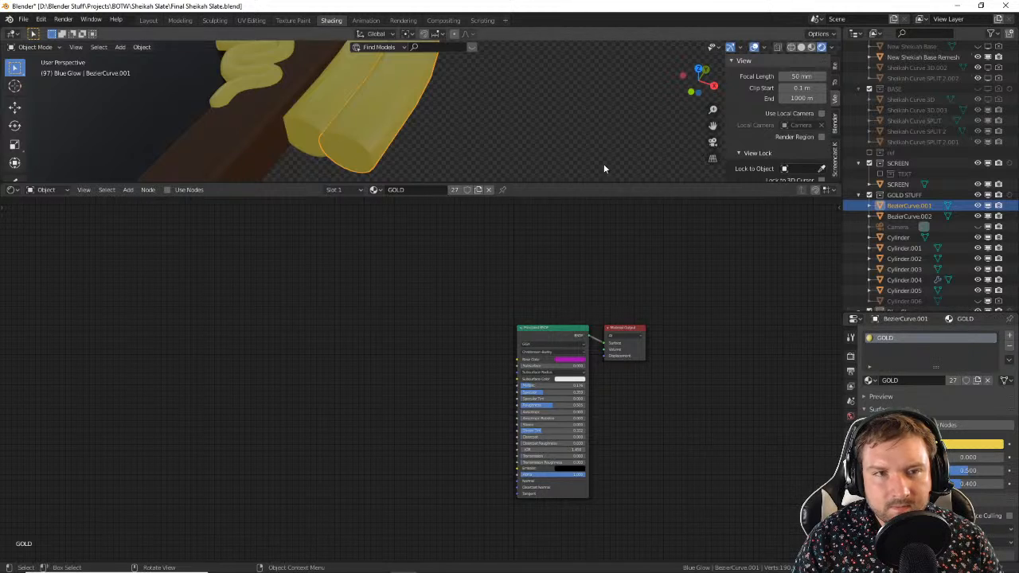
scroll(469, 137, down, 10)
mouse_move(457, 138)
middle_down()
mouse_move(479, 142)
mouse_move(469, 141)
middle_up()
scroll(462, 141, up, 8)
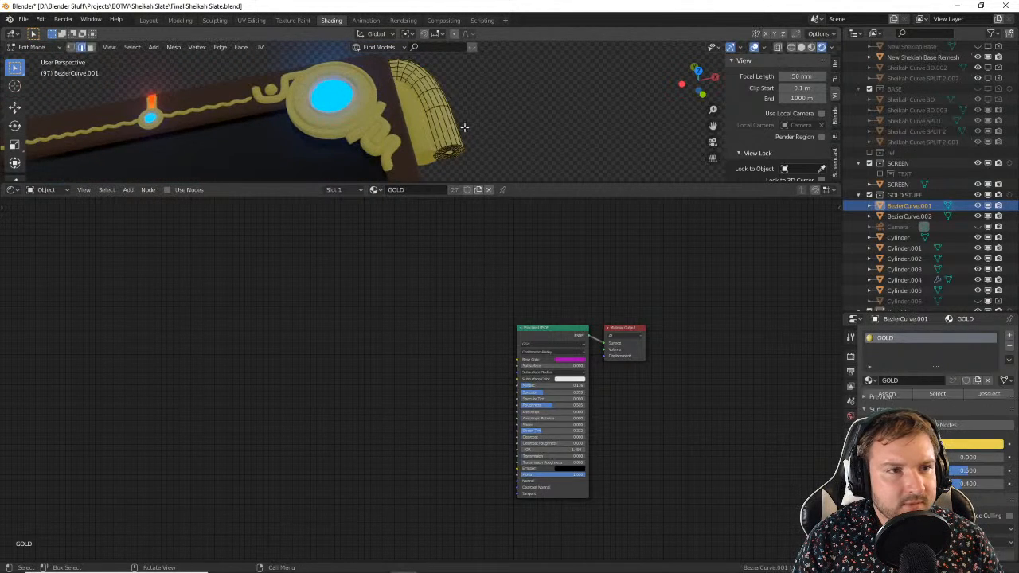
scroll(498, 128, down, 3)
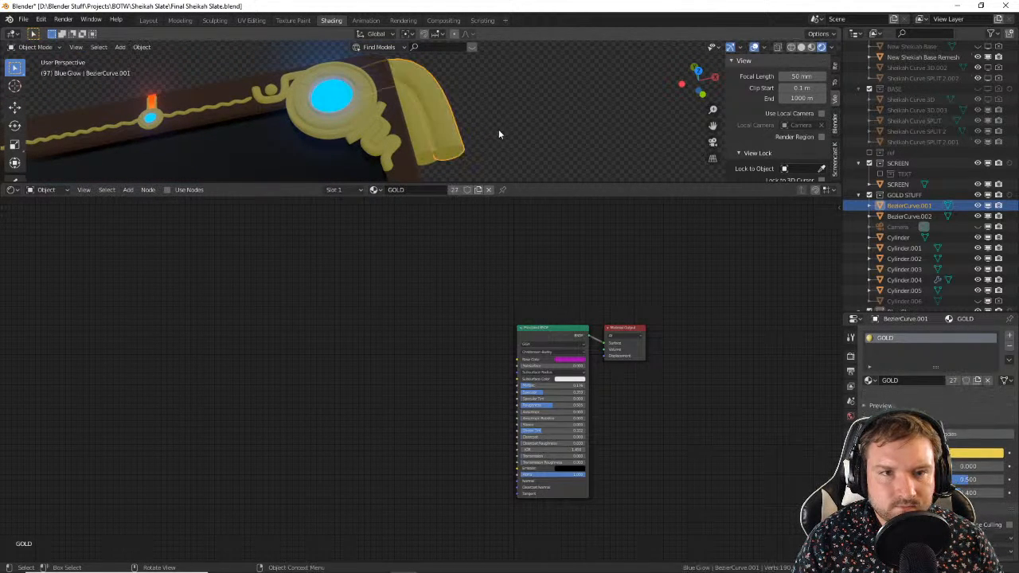
scroll(498, 129, down, 3)
Step: Select the slate's brown body, New Shekiah Base Remesh, and bring the whole lower frame into view
click(500, 129)
shift+middle_drag(500, 129, 563, 55)
scroll(367, 128, up, 3)
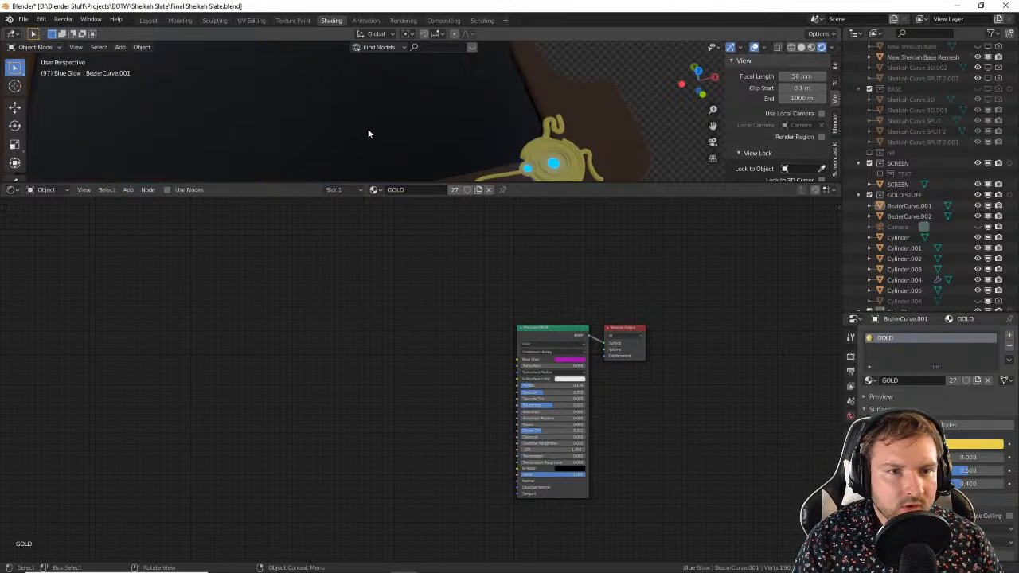
shift+middle_drag(368, 129, 415, 118)
click(415, 121)
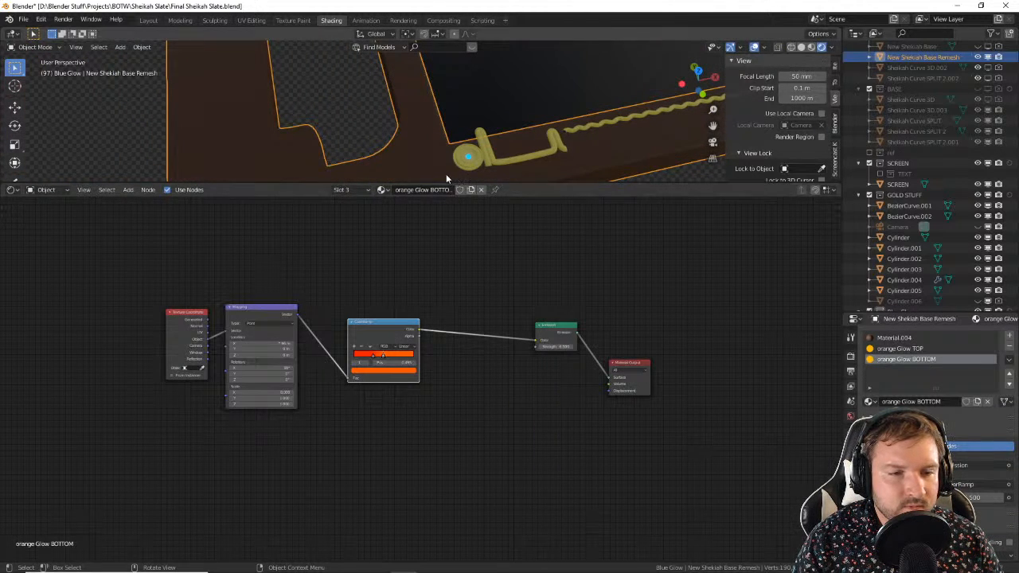
scroll(444, 173, down, 5)
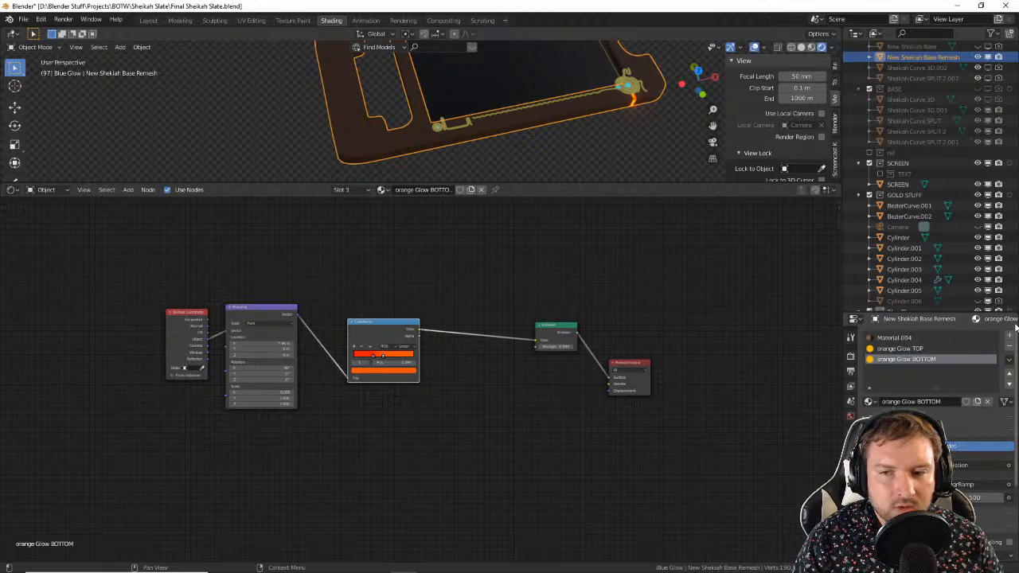
Step: Select the slate body's Material.004 slot and set its Principled BSDF Base Color to a dark, fully saturated blue
click(932, 337)
scroll(629, 350, up, 2)
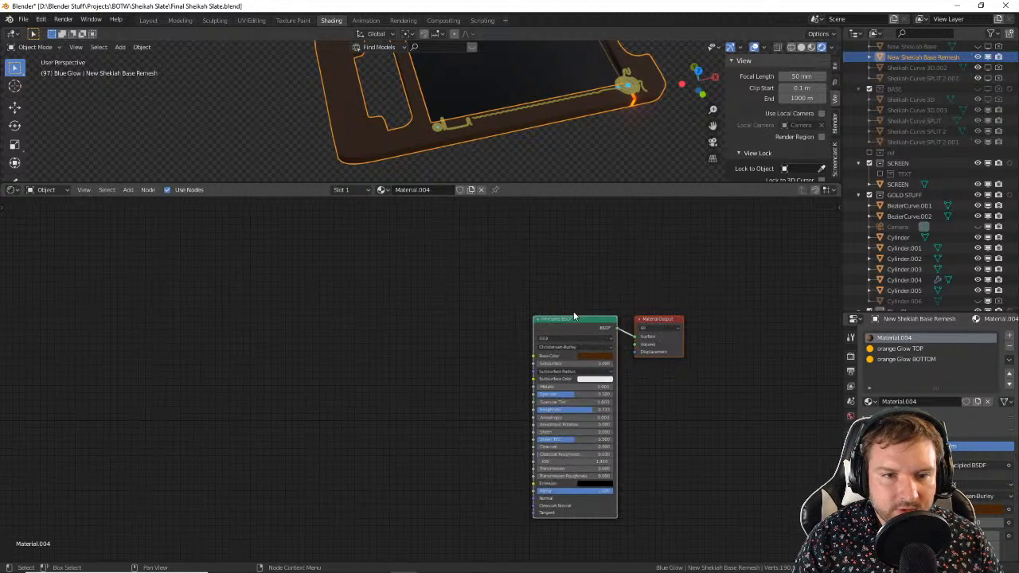
click(631, 352)
mouse_move(637, 272)
mouse_down()
mouse_move(642, 259)
mouse_move(625, 255)
mouse_move(657, 241)
mouse_up()
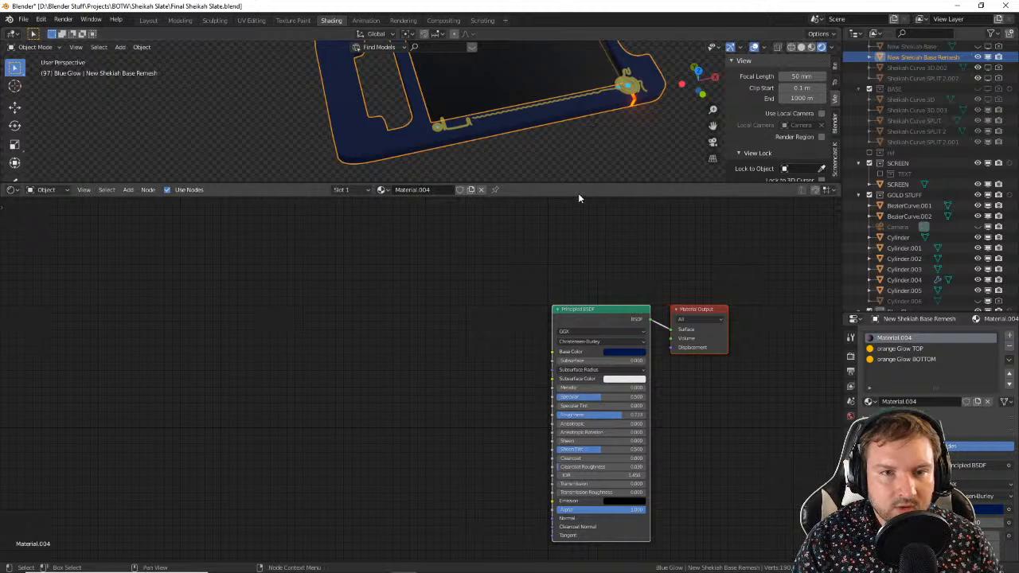
Step: Enlarge the 3D viewport above the node editor and look at the whole slate straight from the top
drag(589, 188, 588, 296)
middle_drag(592, 255, 592, 219)
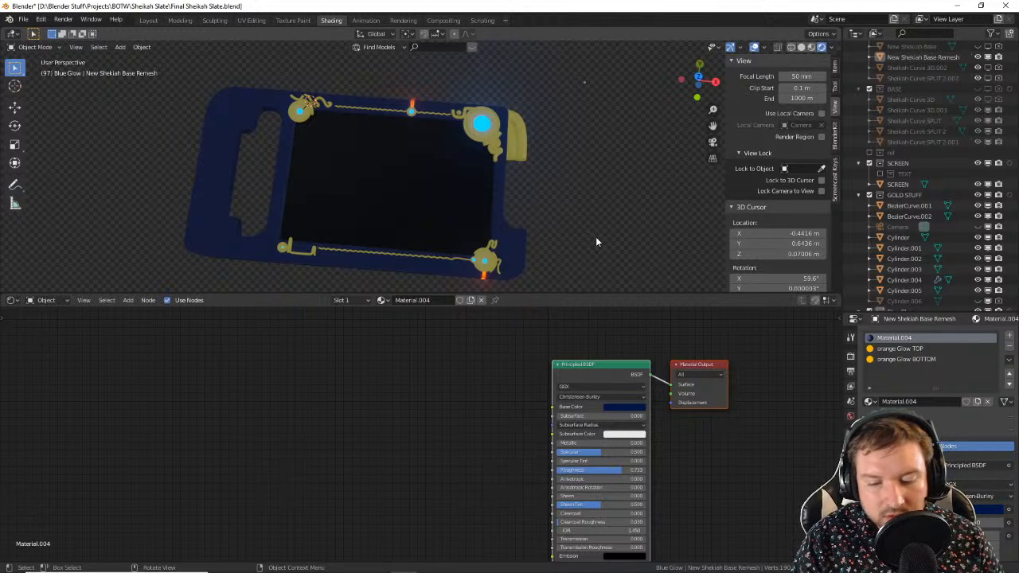
key(KP_7)
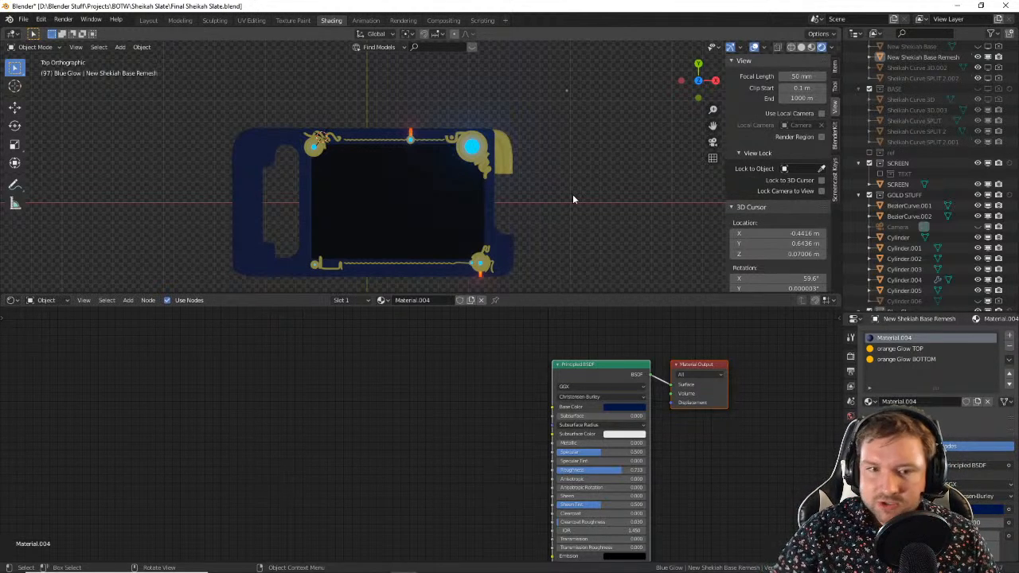
Step: Set Material.004's Base Color to a dark golden brown with hue 0.117, saturation 0.871 and value 0.273
scroll(453, 404, up, 2)
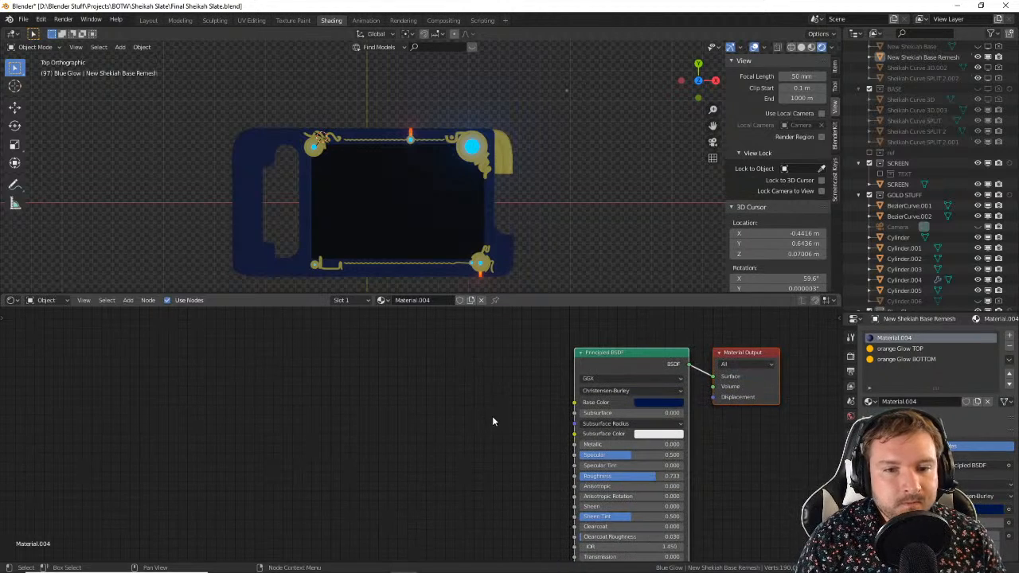
middle_drag(493, 421, 509, 342)
click(660, 321)
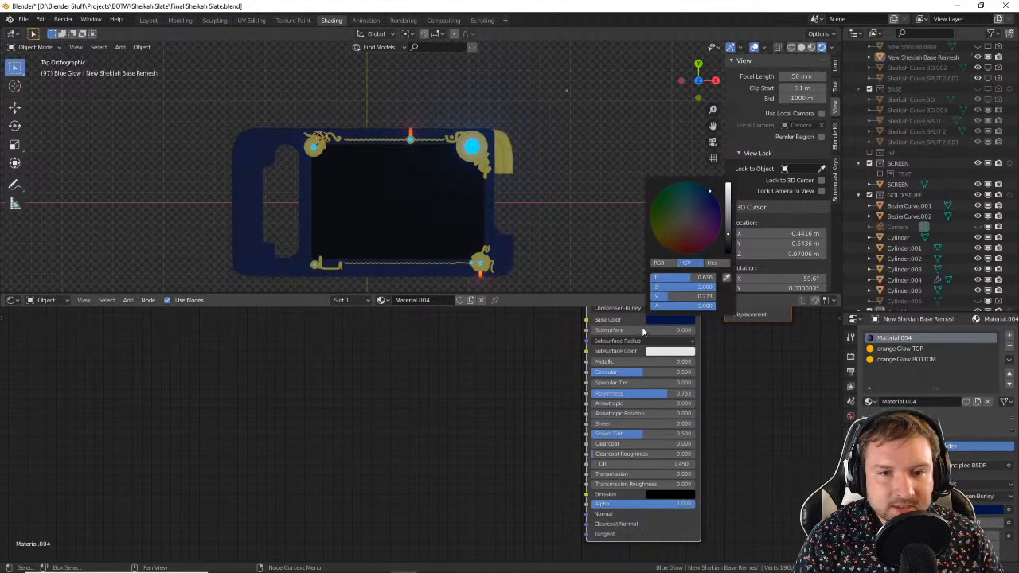
click(674, 236)
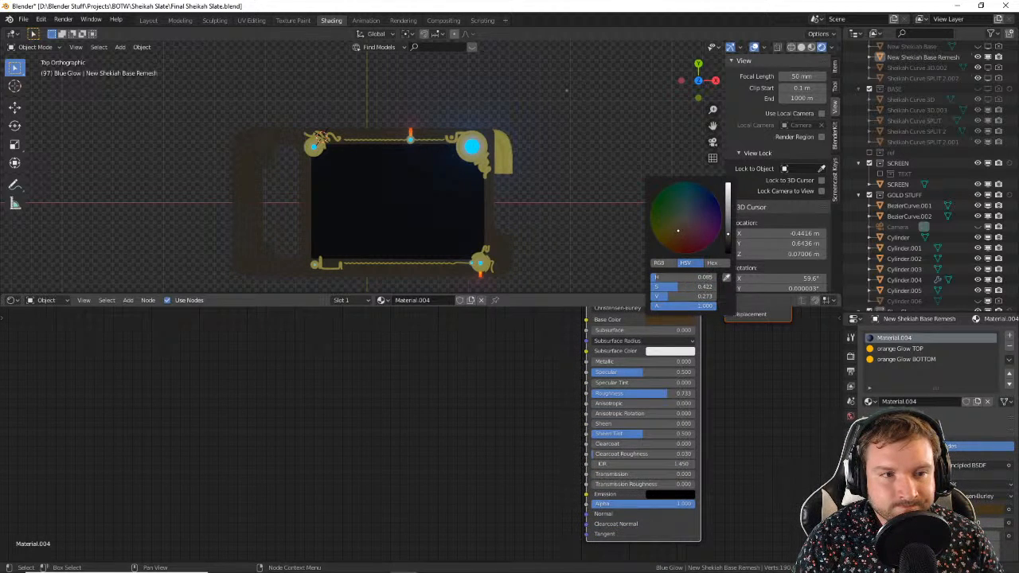
drag(677, 230, 665, 238)
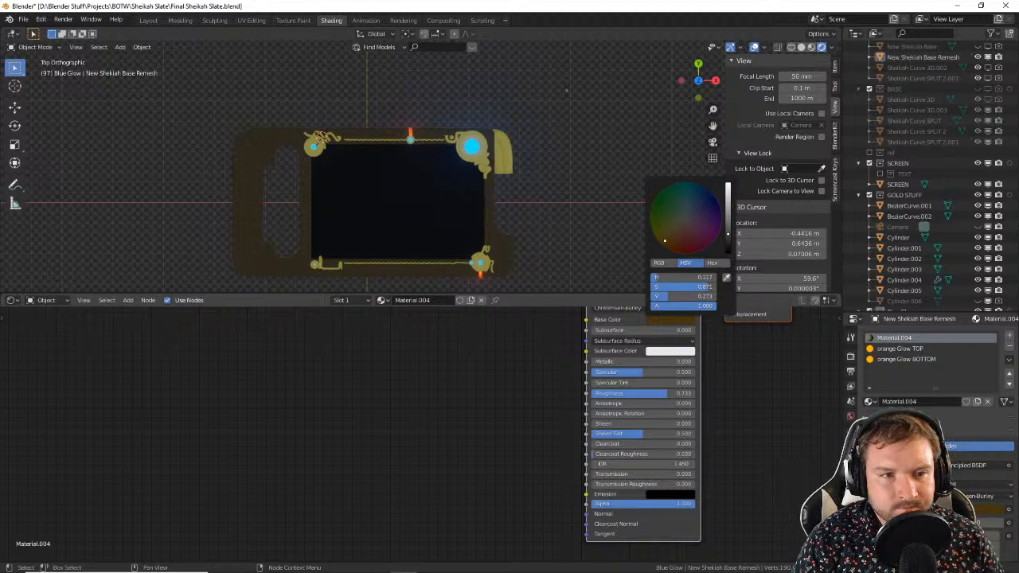
Step: Add a Bump node to Material.004 and connect its Normal output to the Principled BSDF's Normal input
shift+middle_drag(484, 252, 522, 180)
scroll(409, 226, up, 5)
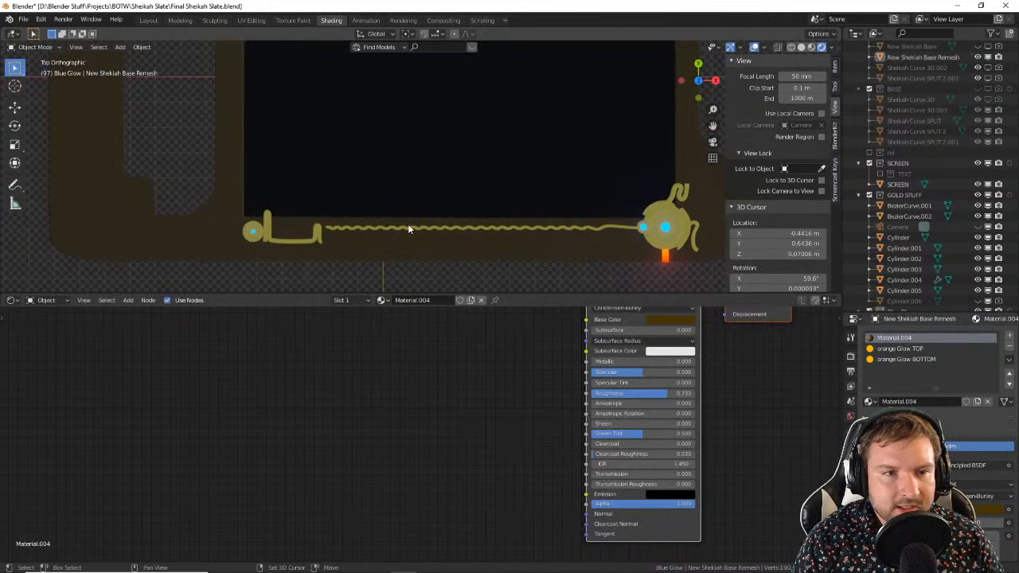
middle_drag(408, 230, 411, 347)
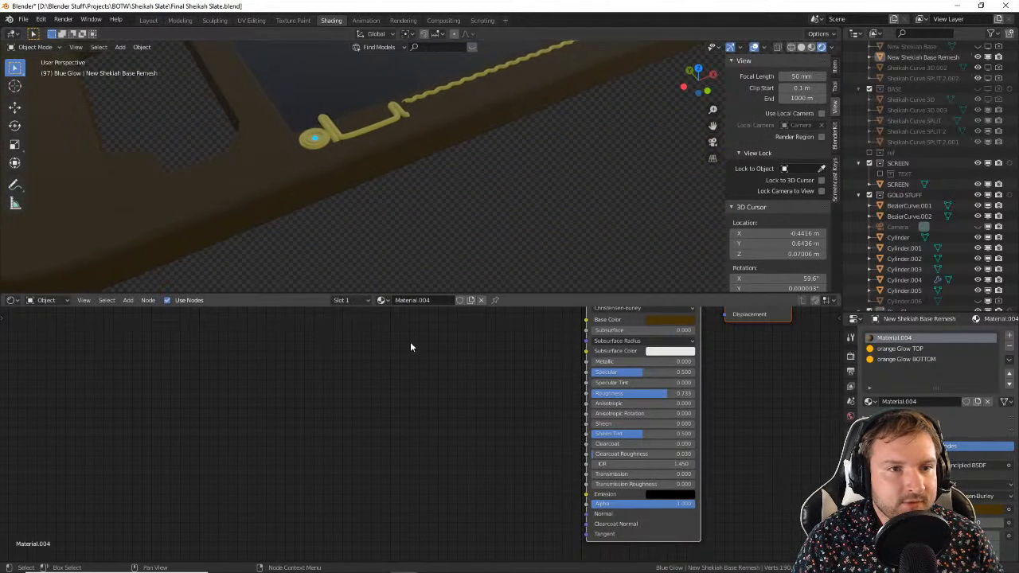
click(421, 432)
shift+middle_drag(392, 261, 505, 242)
scroll(526, 265, up, 2)
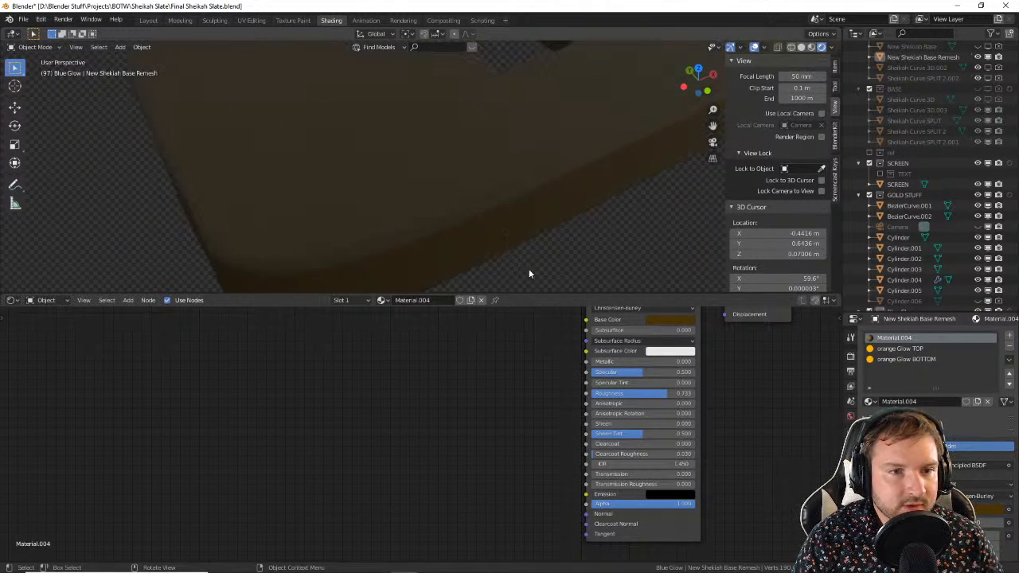
key(shift+a)
click(462, 429)
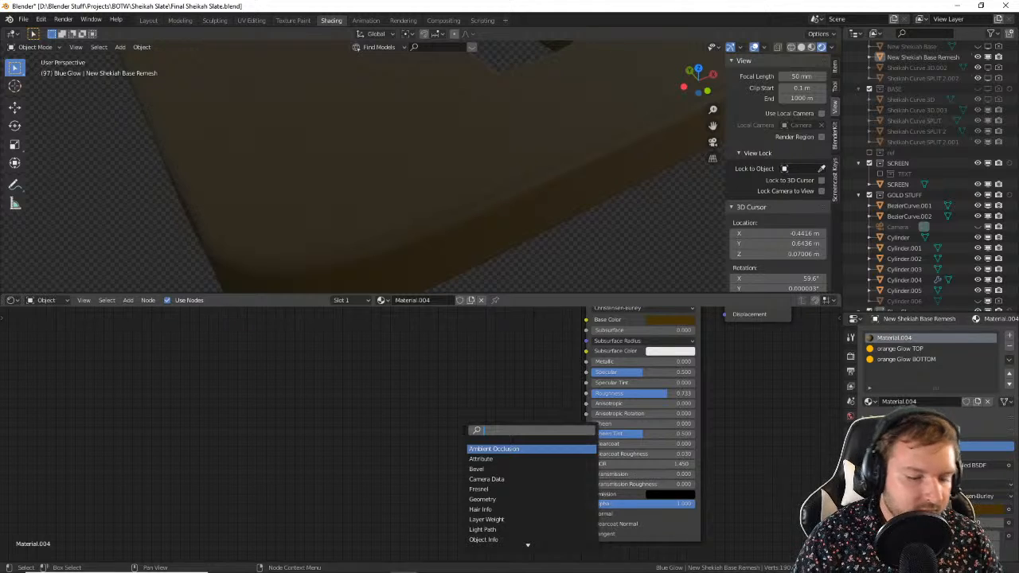
text(bump)
key(Return)
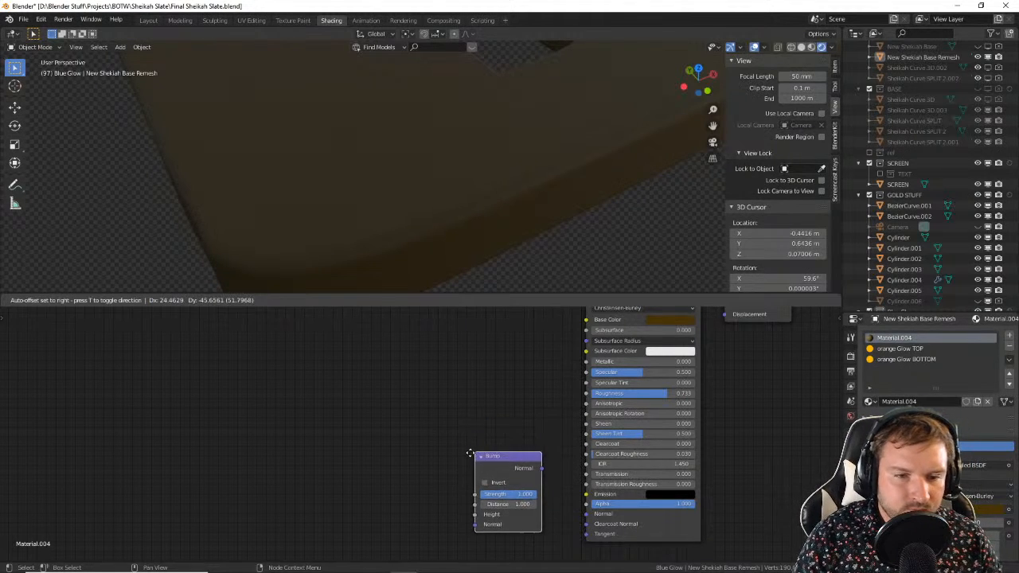
click(455, 466)
drag(506, 469, 524, 482)
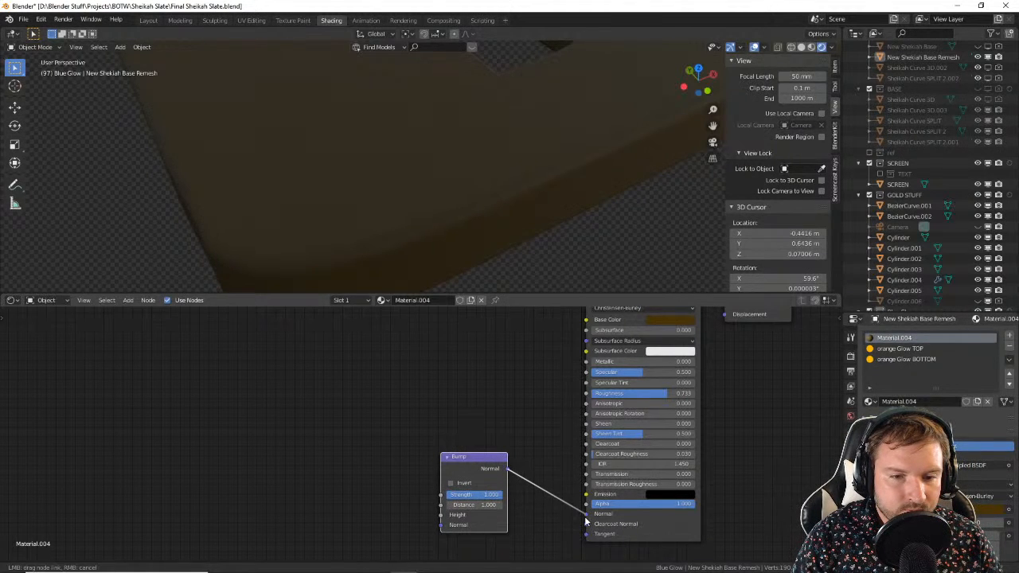
drag(586, 521, 585, 514)
Step: Add a Noise Texture node beside the Bump node and connect it to the Bump's Height input
key(shift+a)
mouse_move(421, 419)
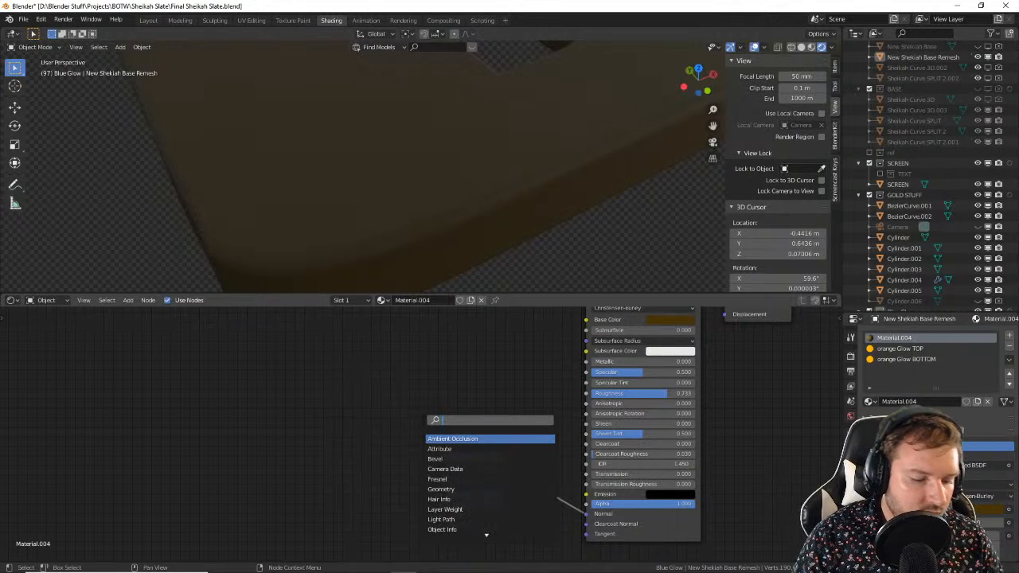
text(noise)
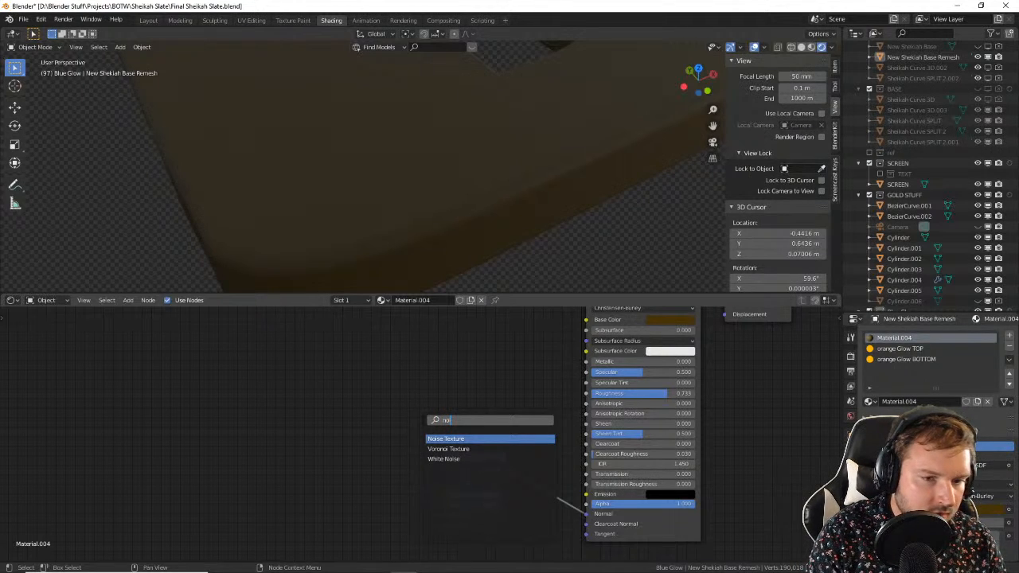
key(Return)
click(341, 415)
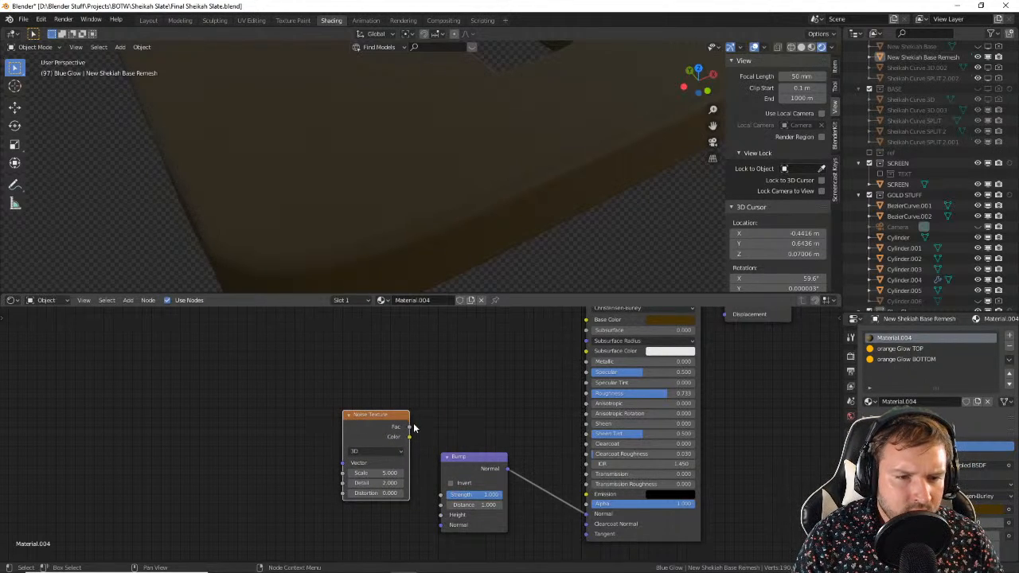
drag(410, 434, 441, 514)
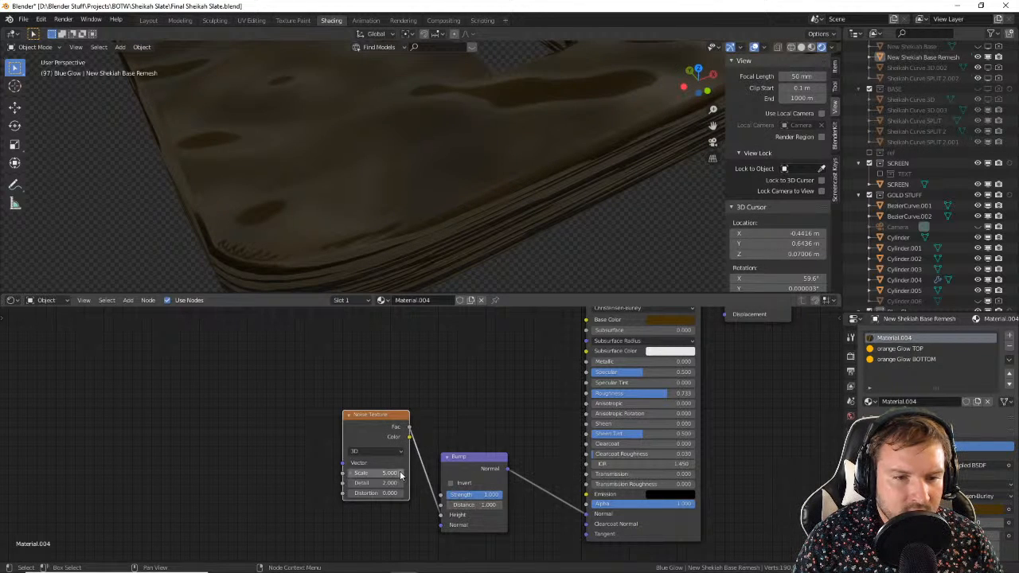
Step: Raise the Noise Texture's Scale to about 36.3 and move the node away from the Bump node to make room
drag(374, 472, 525, 473)
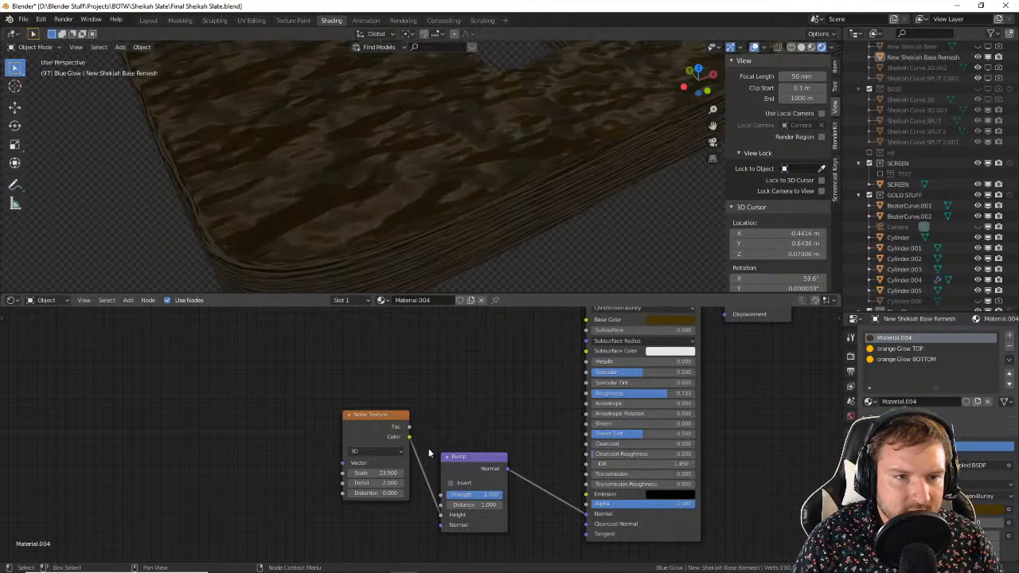
drag(371, 473, 474, 473)
drag(361, 413, 200, 381)
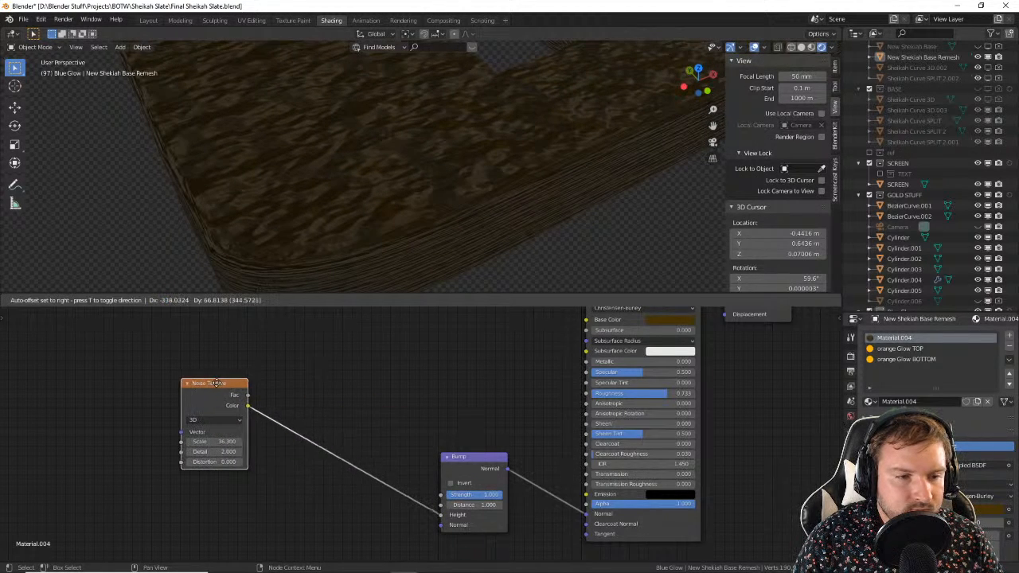
Step: Insert a ColorRamp node into the link between the Noise Texture and the Bump node
key(shift+a)
click(327, 417)
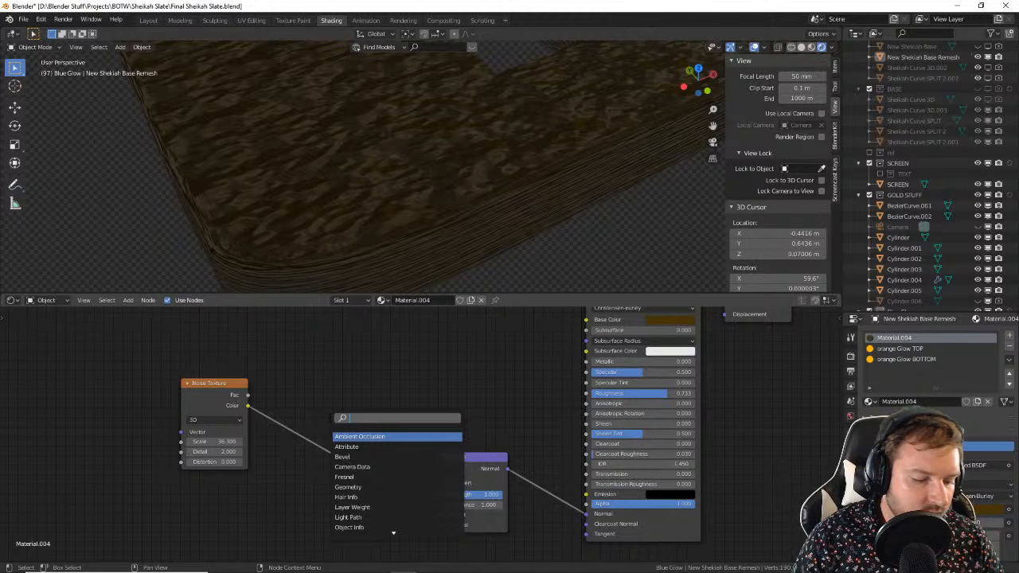
text(col)
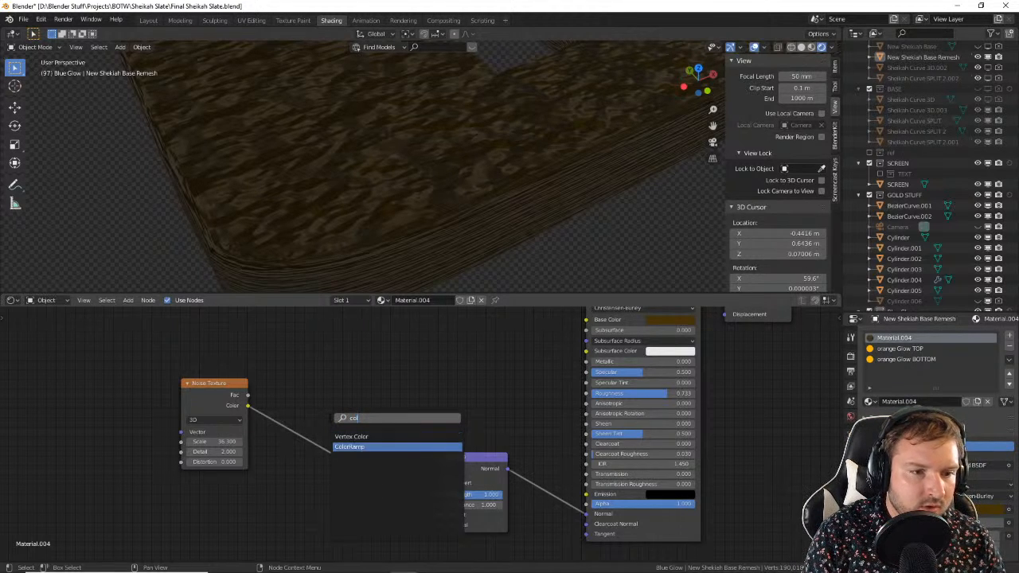
click(350, 447)
click(419, 412)
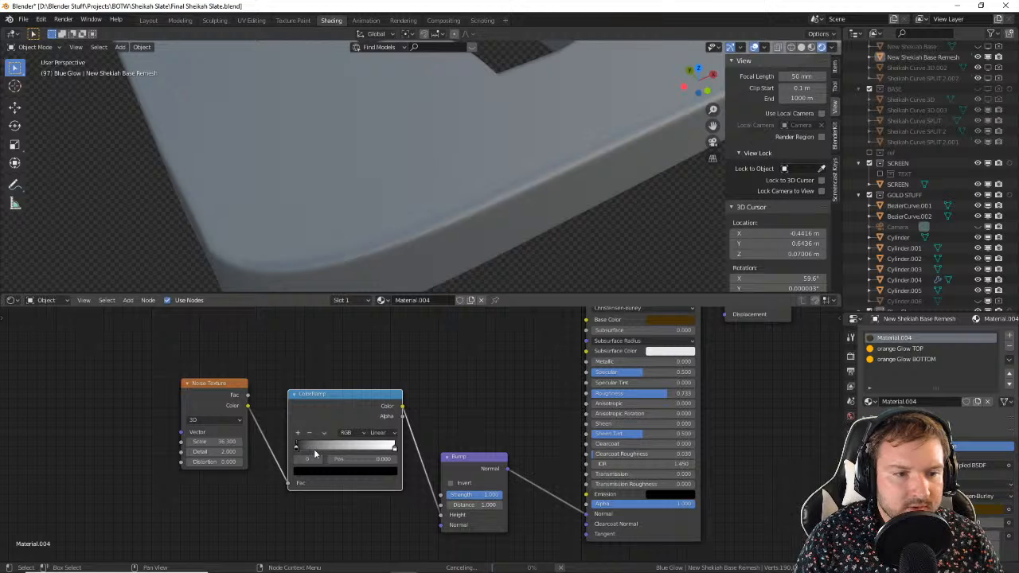
Step: Make the ColorRamp run from white to black and move its black stop to position 0.486
click(458, 383)
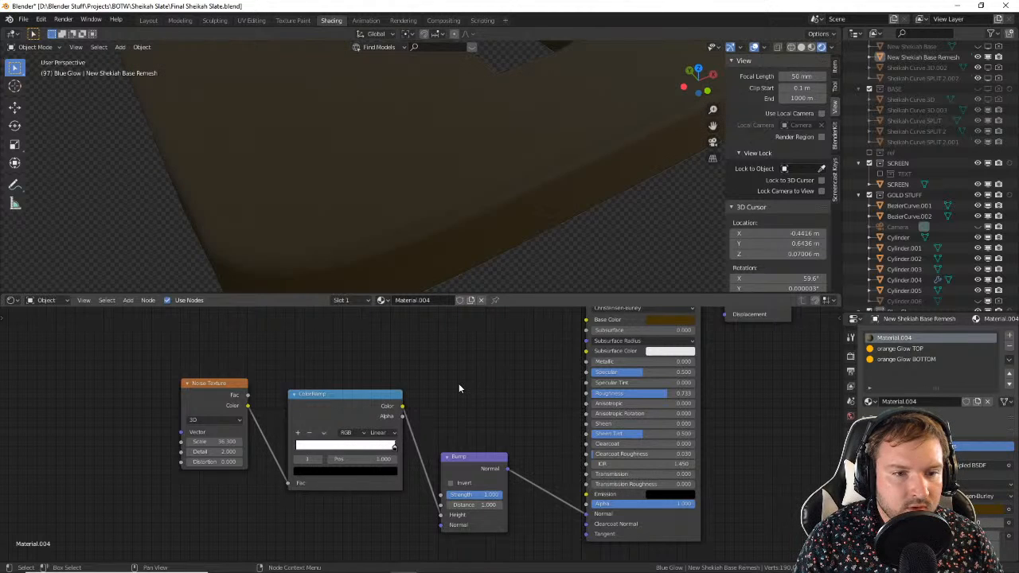
drag(394, 445, 298, 449)
drag(393, 453, 344, 446)
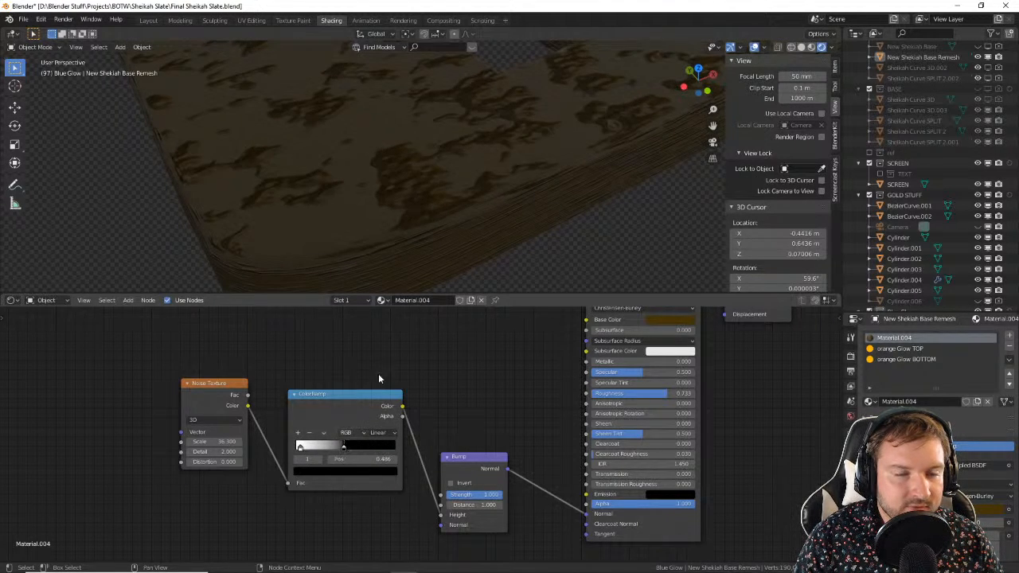
Step: Sharpen the ColorRamp by moving the white stop to position 0.536 with the black stop right next to it
scroll(475, 216, down, 9)
middle_drag(485, 218, 472, 224)
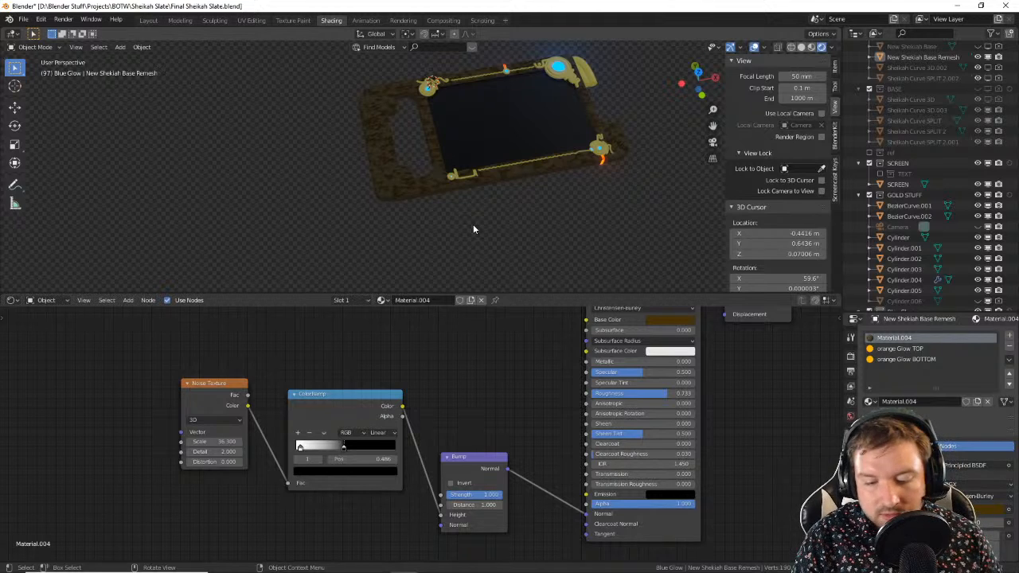
key(KP_7)
scroll(473, 228, up, 8)
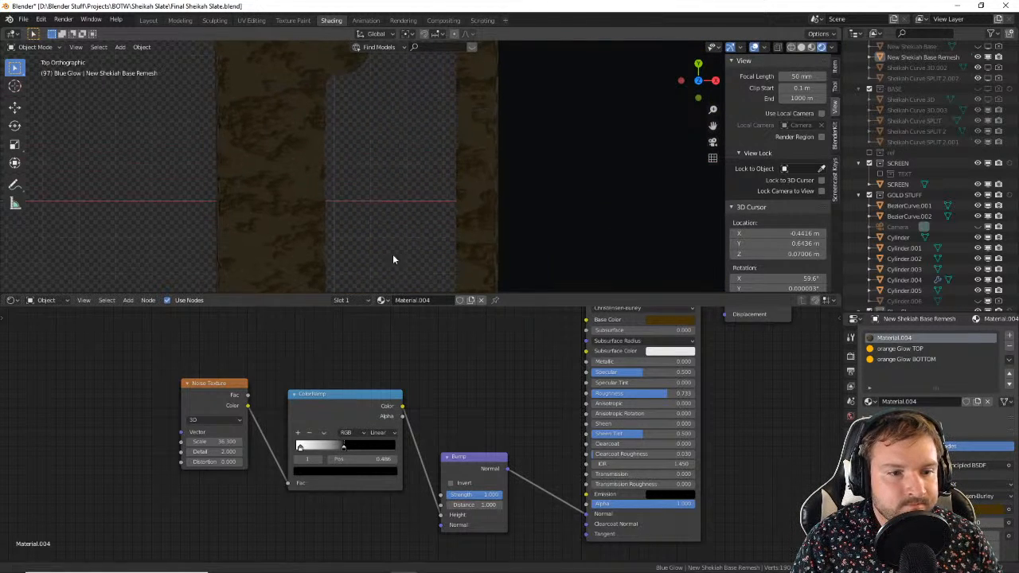
drag(301, 450, 385, 447)
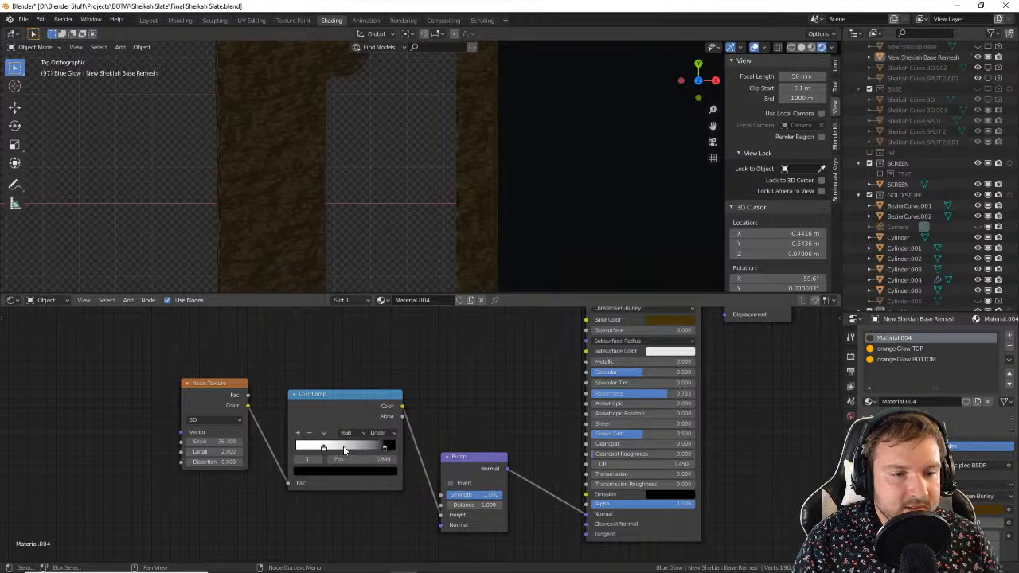
drag(324, 450, 350, 451)
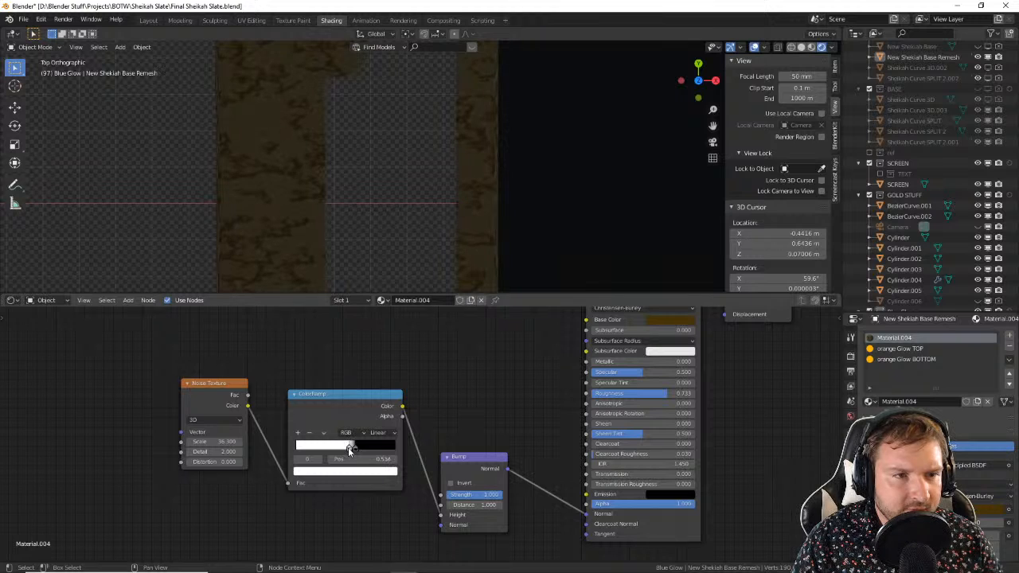
Step: Add a second Noise Texture node and place it in front of the existing Noise Texture
scroll(427, 238, down, 6)
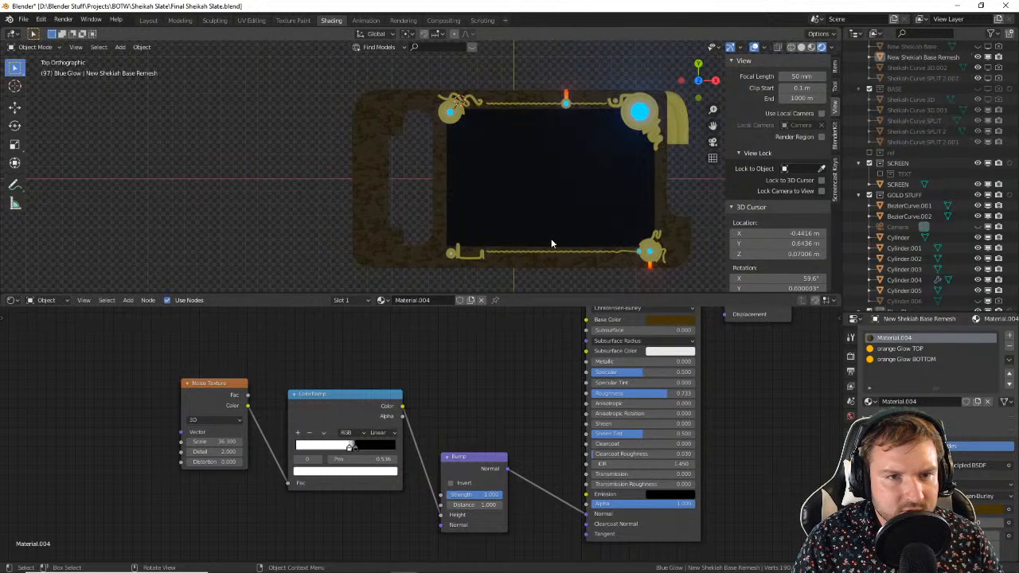
scroll(333, 227, up, 3)
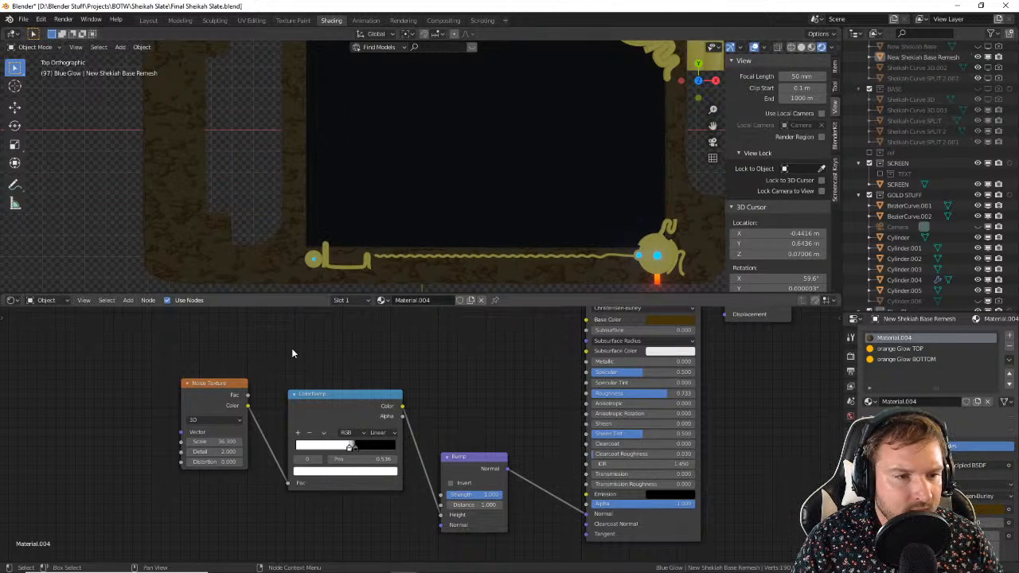
key(shift+a)
click(248, 360)
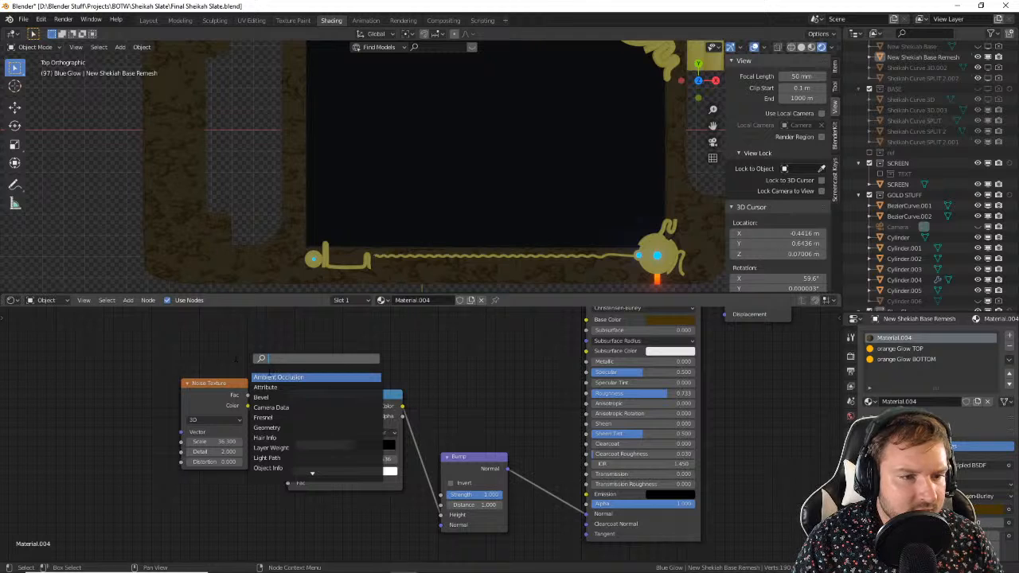
text(bois)
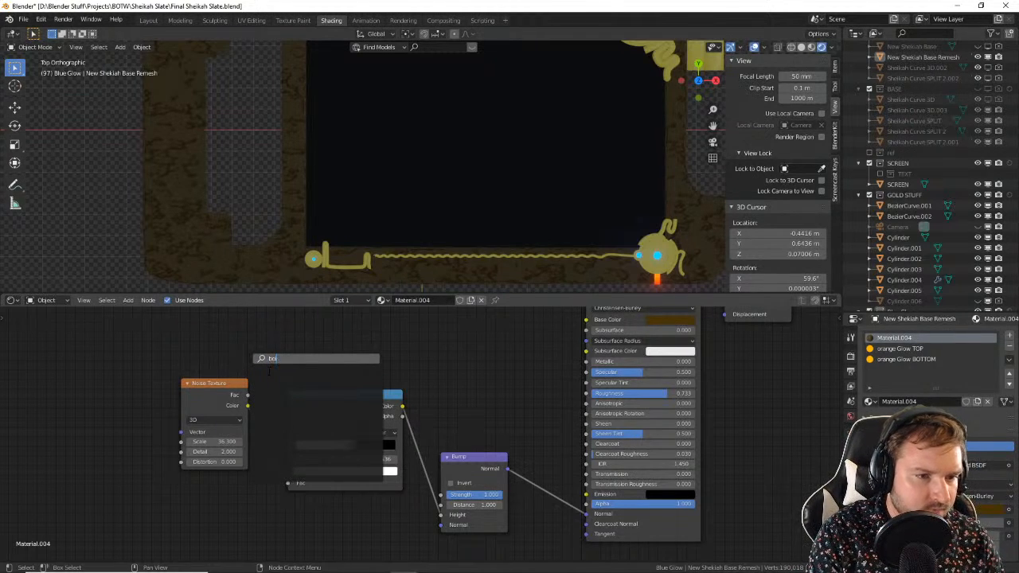
key(BackSpace)
key(BackSpace)
key(BackSpace)
text(nois)
key(Return)
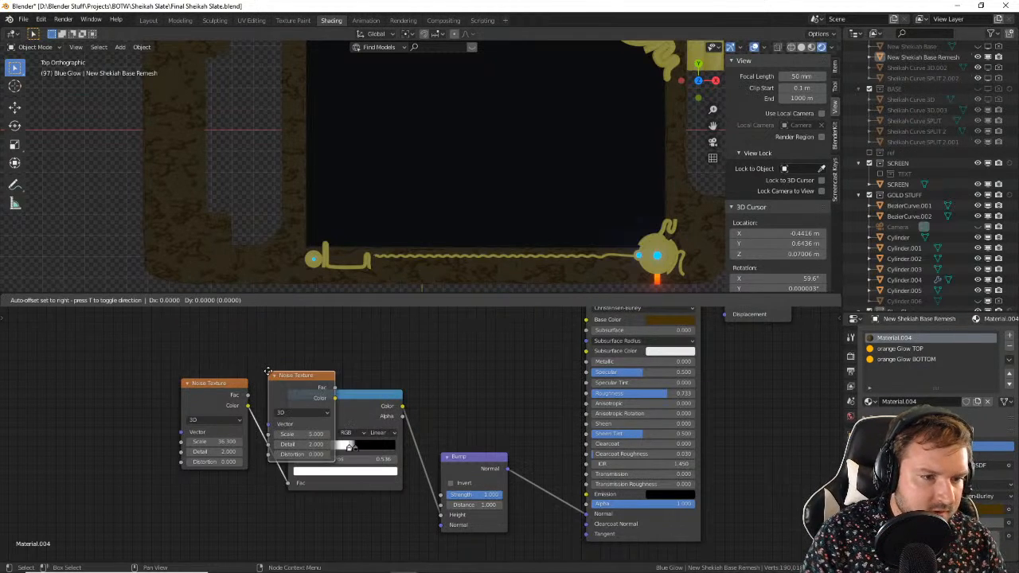
click(116, 389)
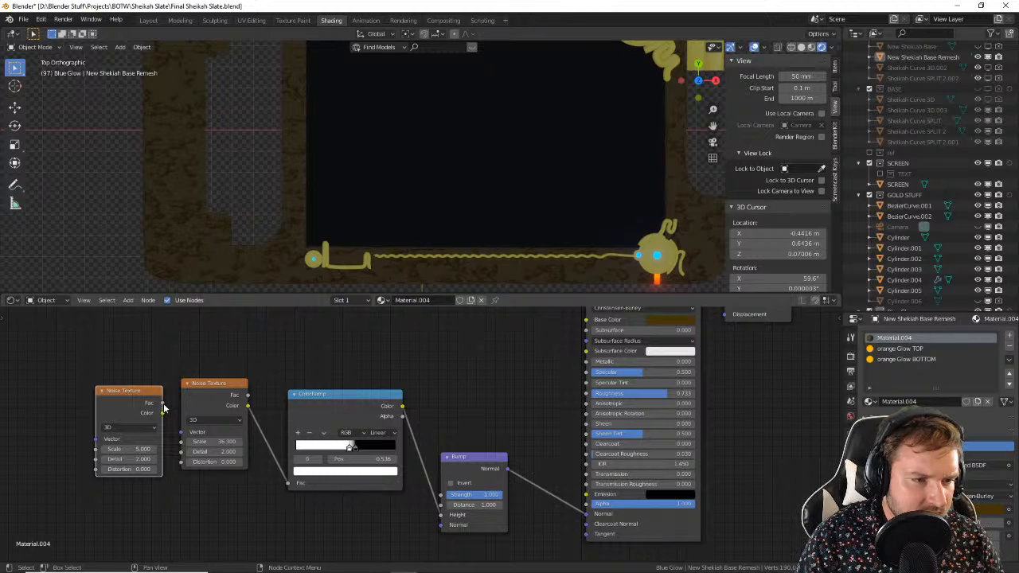
Step: Feed the new Noise Texture's Fac into the other Noise Texture's Vector and spread the ColorRamp stops, with black at 1.000
drag(164, 407, 191, 430)
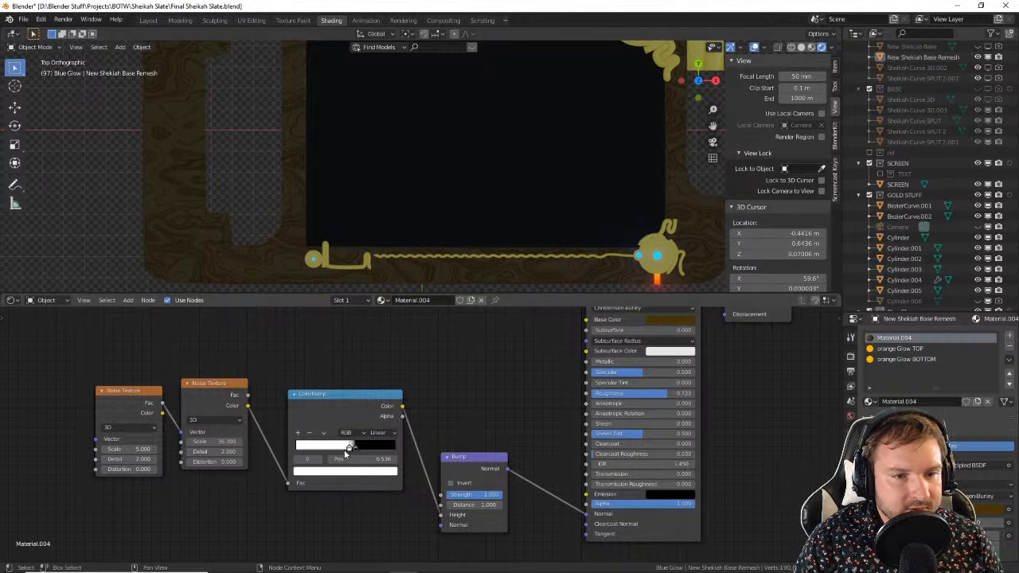
drag(350, 448, 396, 444)
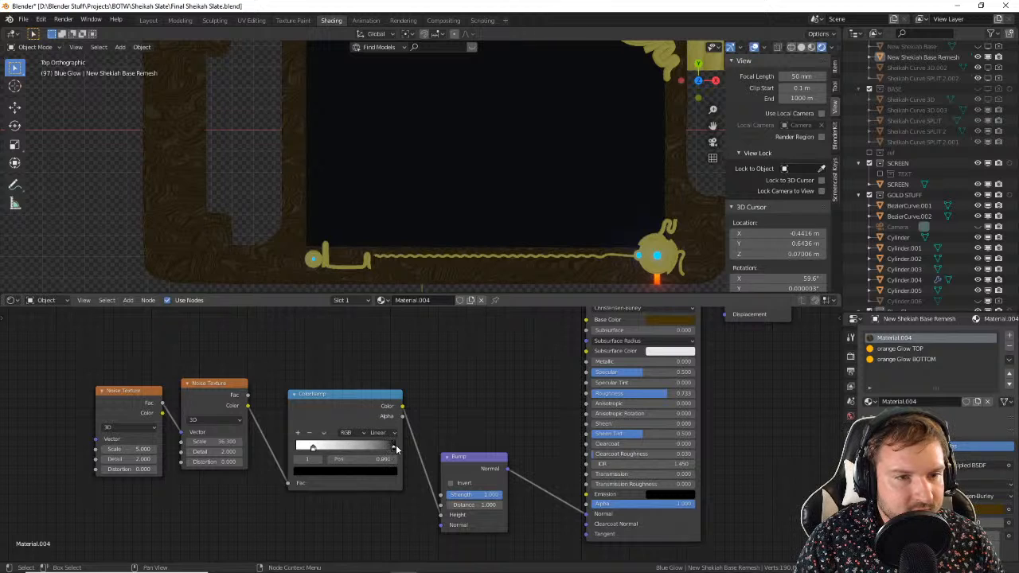
middle_drag(308, 215, 355, 237)
middle_drag(396, 162, 379, 172)
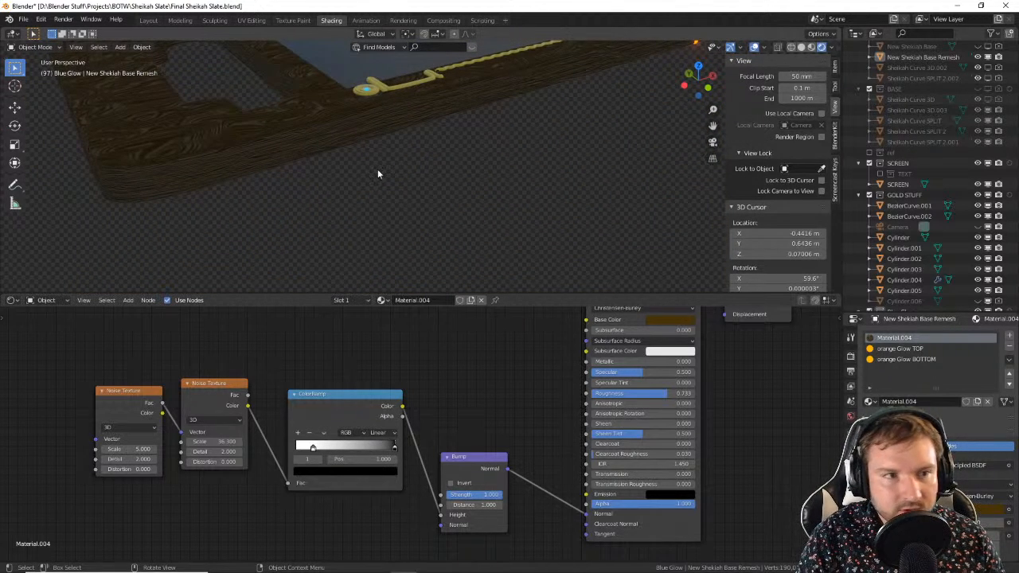
Step: Add Texture Coordinate and Mapping nodes before the first Noise Texture, driven by Object coordinates, and save the file
middle_drag(190, 364, 414, 354)
click(372, 387)
key(ctrl+t)
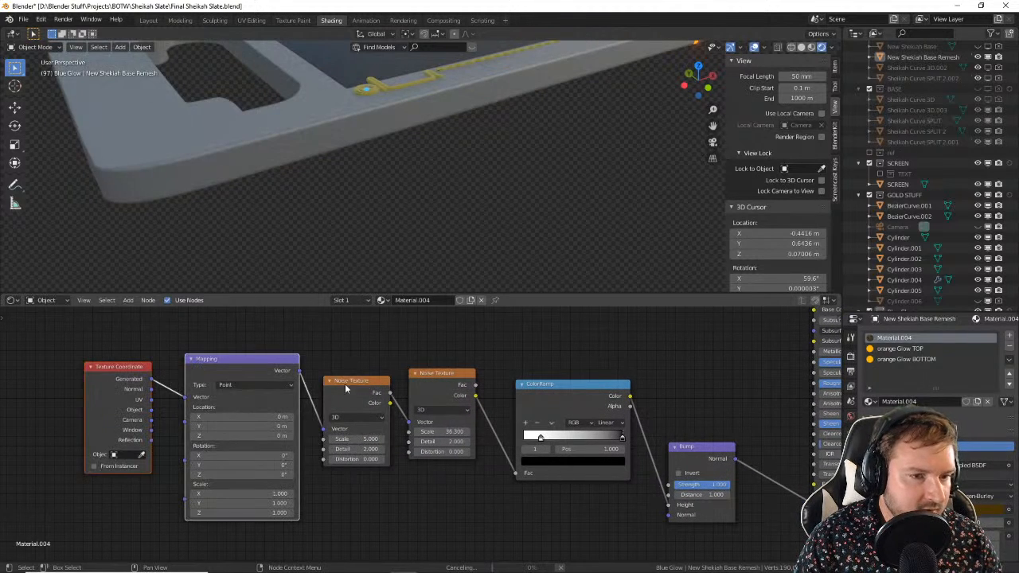
drag(150, 410, 188, 402)
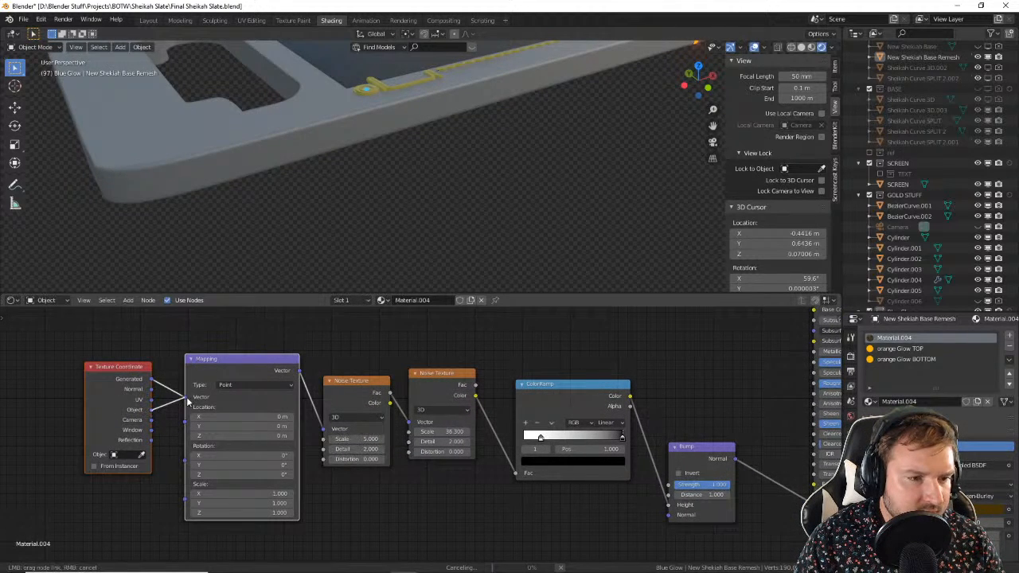
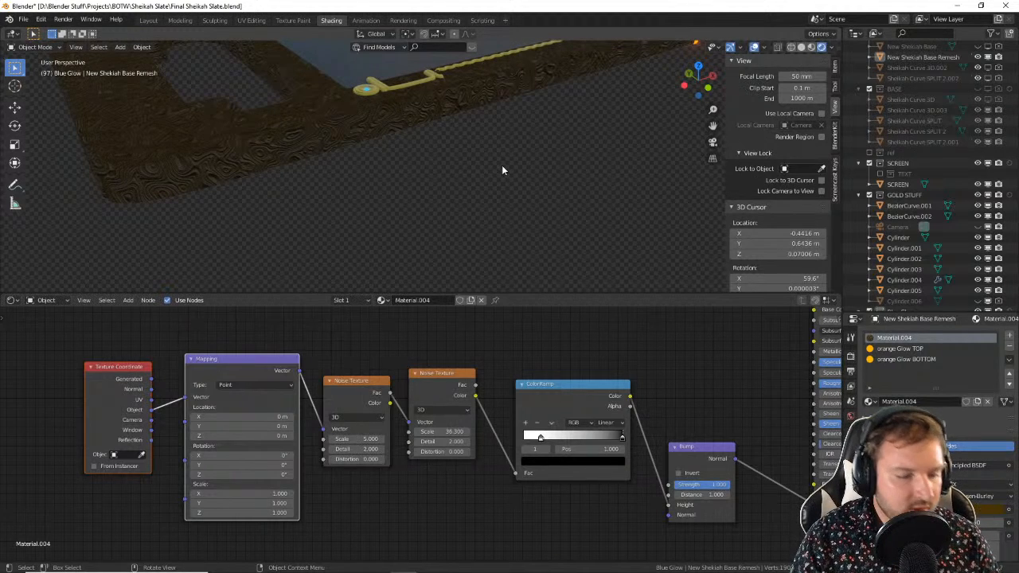
key(ctrl+s)
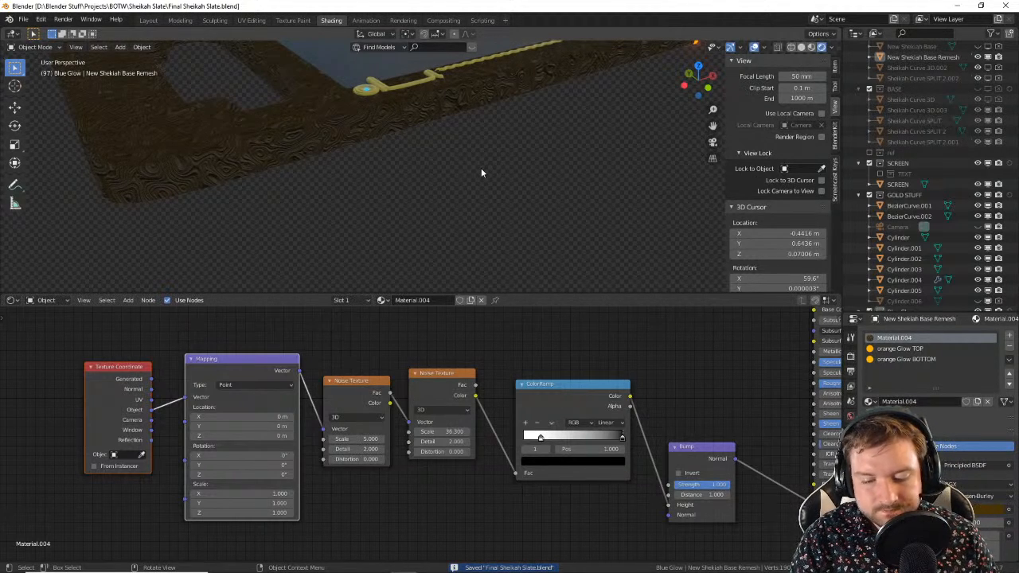
Step: Lower the Bump node's strength to 0.792
key(KP_7)
shift+middle_drag(277, 175, 347, 232)
scroll(346, 228, up, 1)
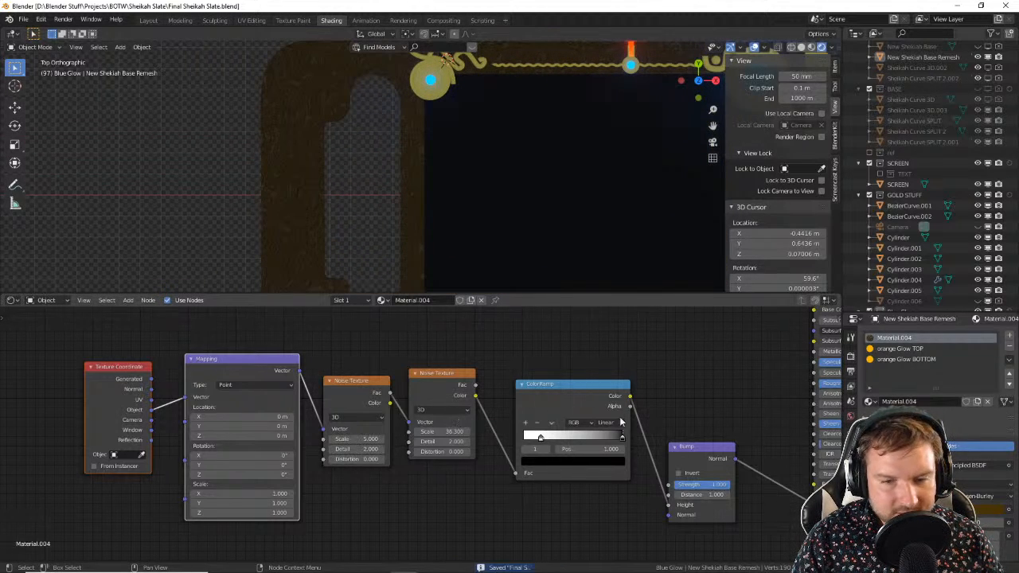
middle_drag(647, 420, 495, 409)
scroll(540, 430, up, 3)
middle_drag(554, 431, 334, 407)
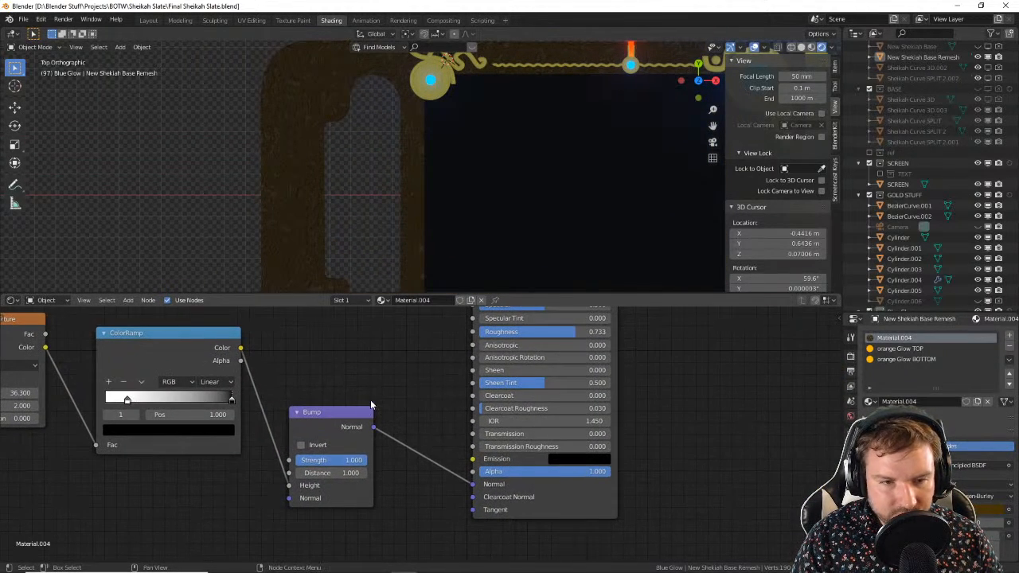
mouse_move(353, 466)
mouse_down()
mouse_move(299, 465)
mouse_move(356, 466)
mouse_move(342, 465)
mouse_up()
Step: Set the ColorRamp's white stop to position 0.595 and its black stop to 0.800
middle_drag(265, 414, 439, 393)
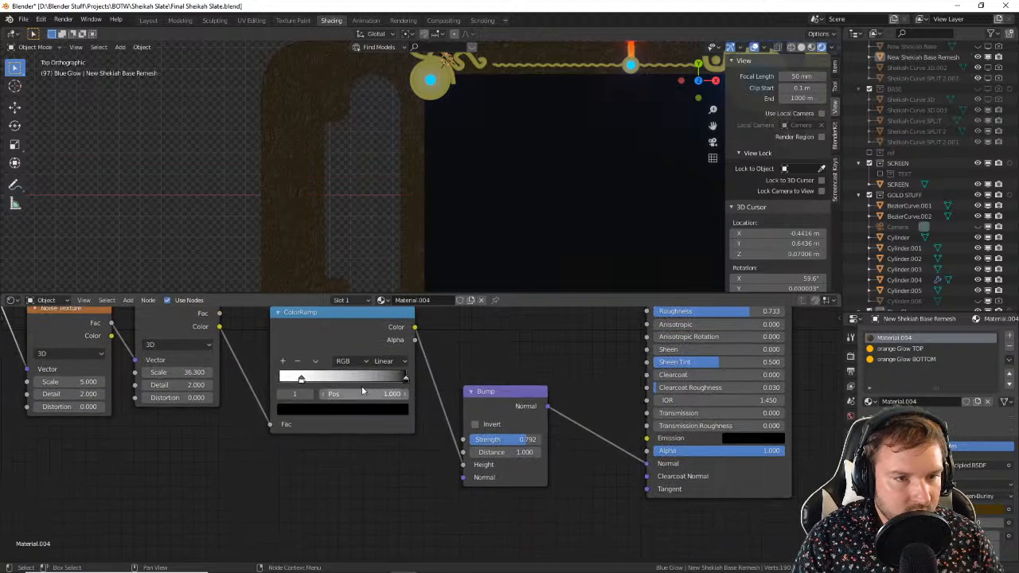
drag(301, 379, 361, 381)
shift+middle_drag(436, 207, 337, 277)
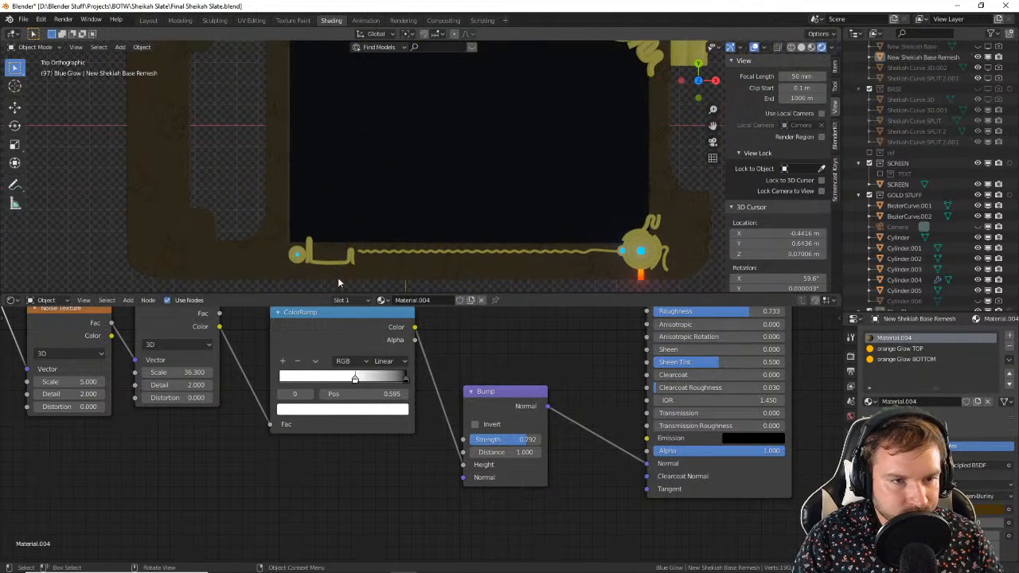
drag(405, 378, 379, 381)
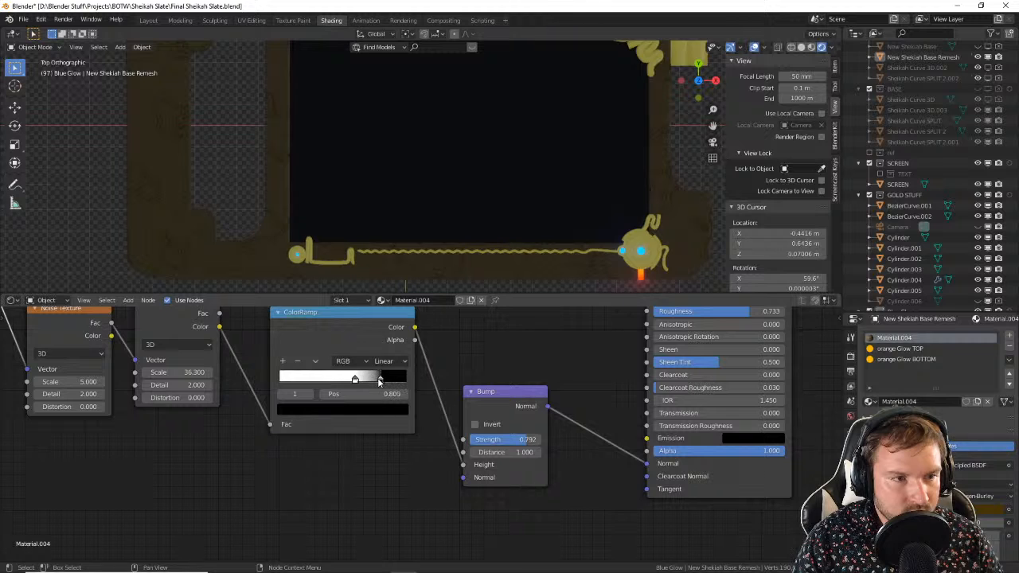
Step: Insert a Voronoi Texture node into the link between the Mapping node and the first Noise Texture
scroll(167, 415, down, 7)
shift+middle_drag(183, 382, 424, 408)
scroll(423, 407, down, 2)
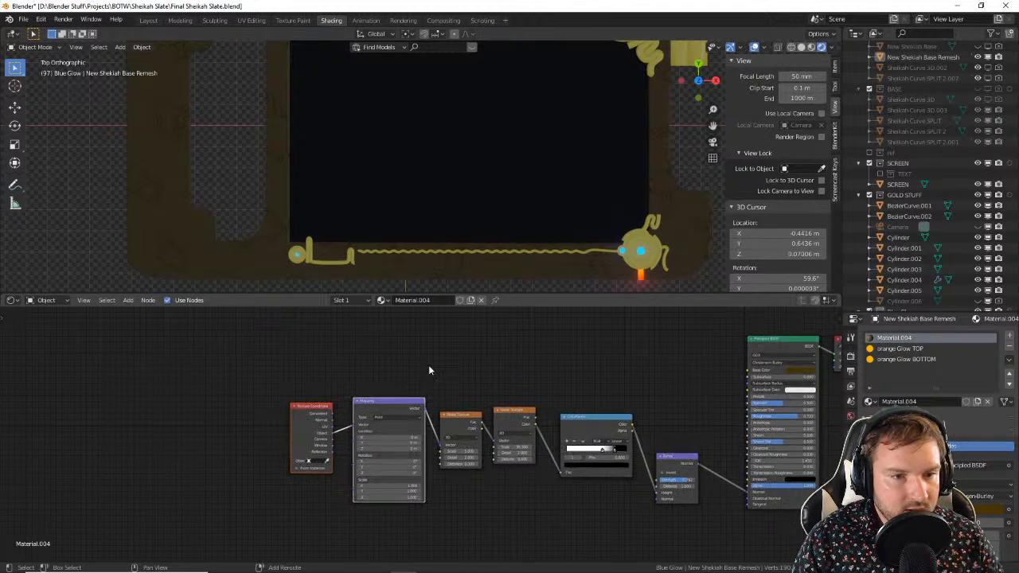
key(shift+a)
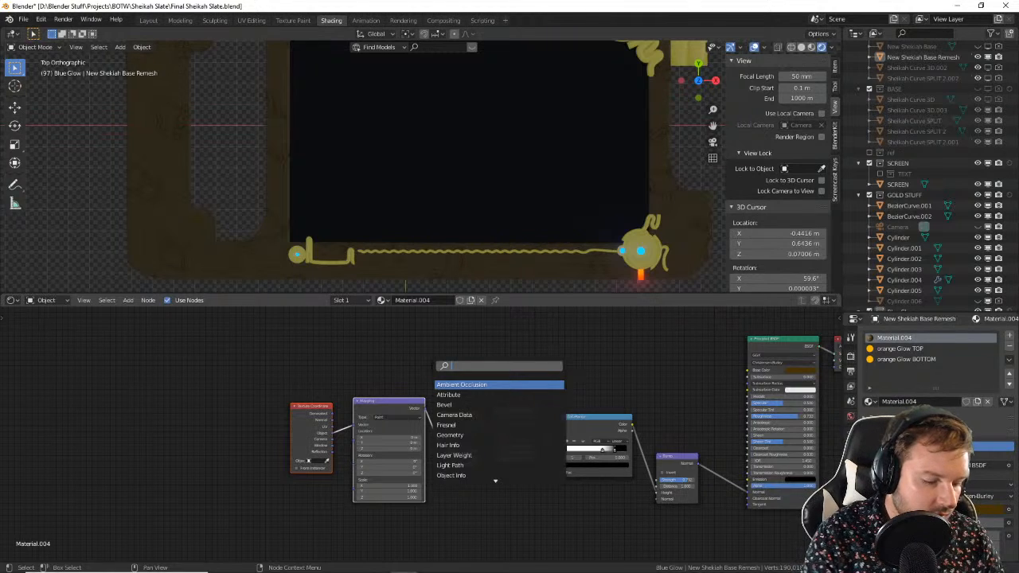
text(vo)
key(Down)
key(Down)
key(Down)
key(Down)
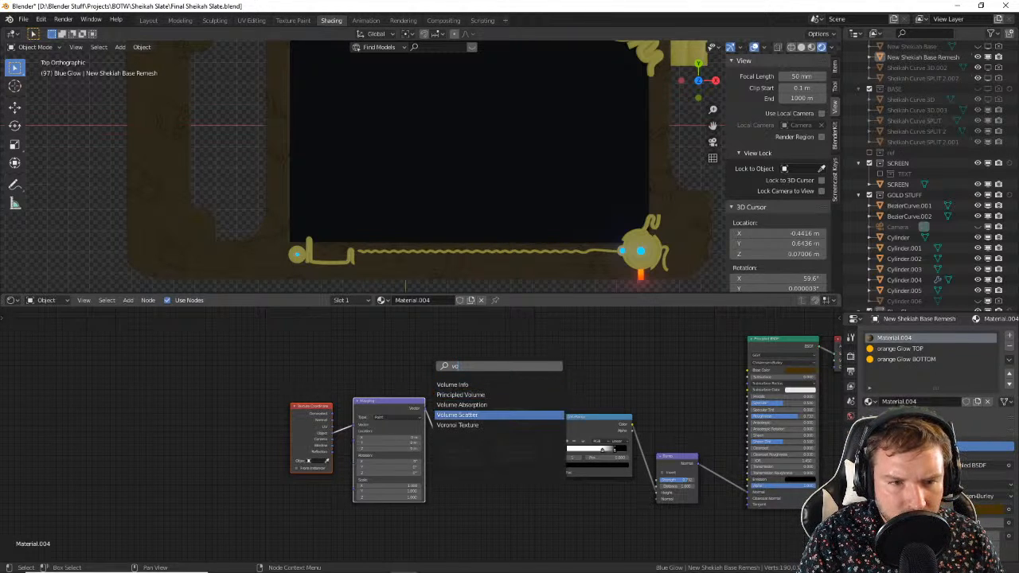
key(Return)
click(450, 398)
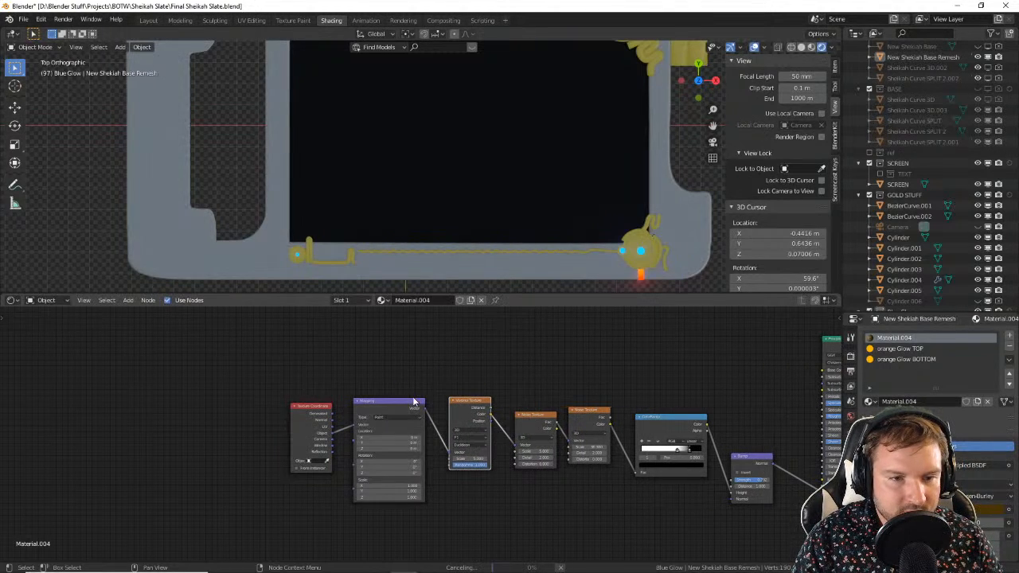
Step: Set the Voronoi Texture's distance metric to Minkowski
scroll(536, 458, up, 4)
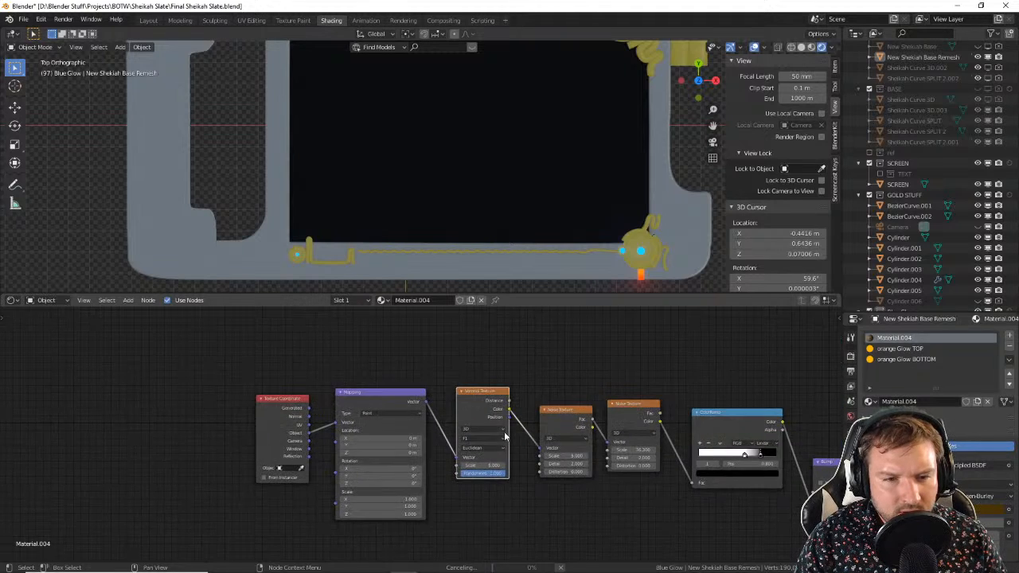
click(537, 457)
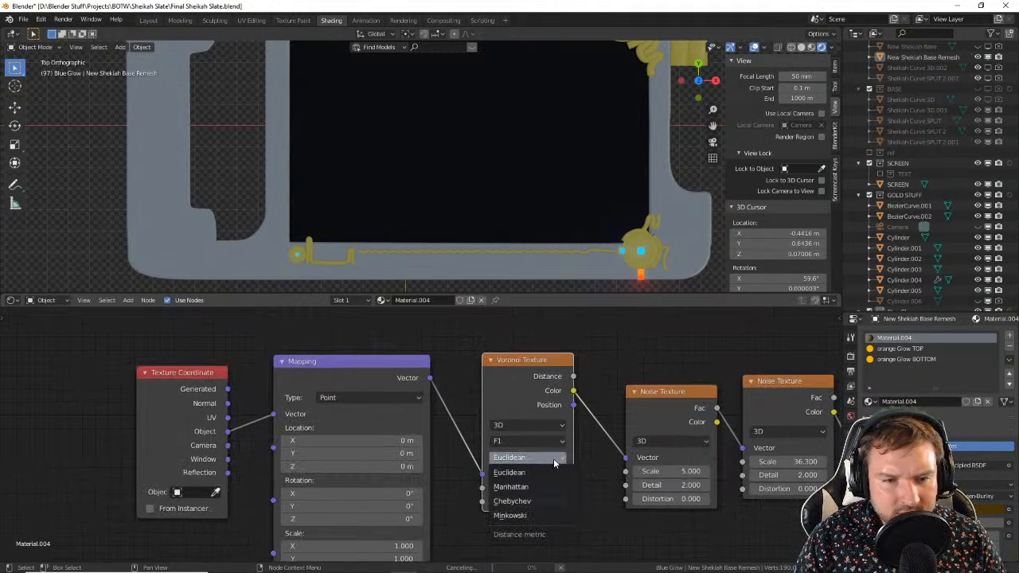
click(510, 516)
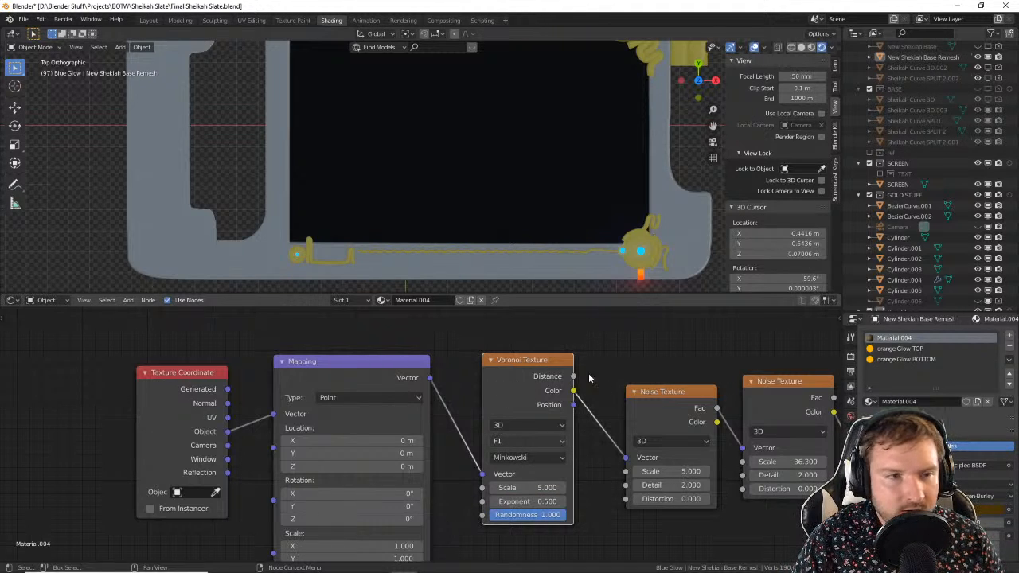
Step: Examine the slate body's bump surface from above and at an angle, both close up and from farther away
middle_drag(280, 242, 248, 188)
scroll(271, 182, down, 5)
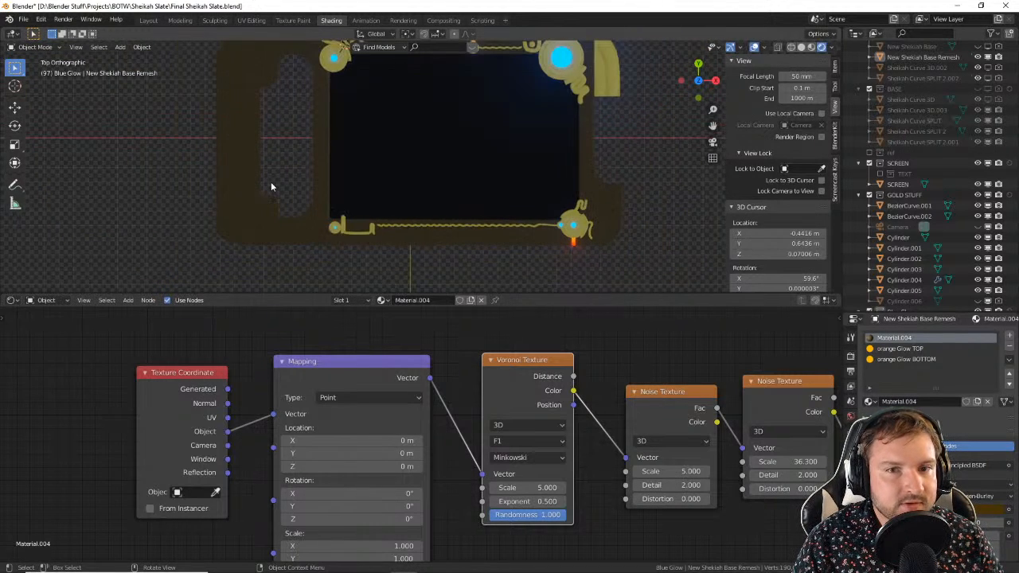
scroll(271, 177, up, 8)
middle_drag(327, 185, 465, 148)
middle_drag(506, 214, 401, 173)
key(KP_7)
scroll(442, 199, up, 3)
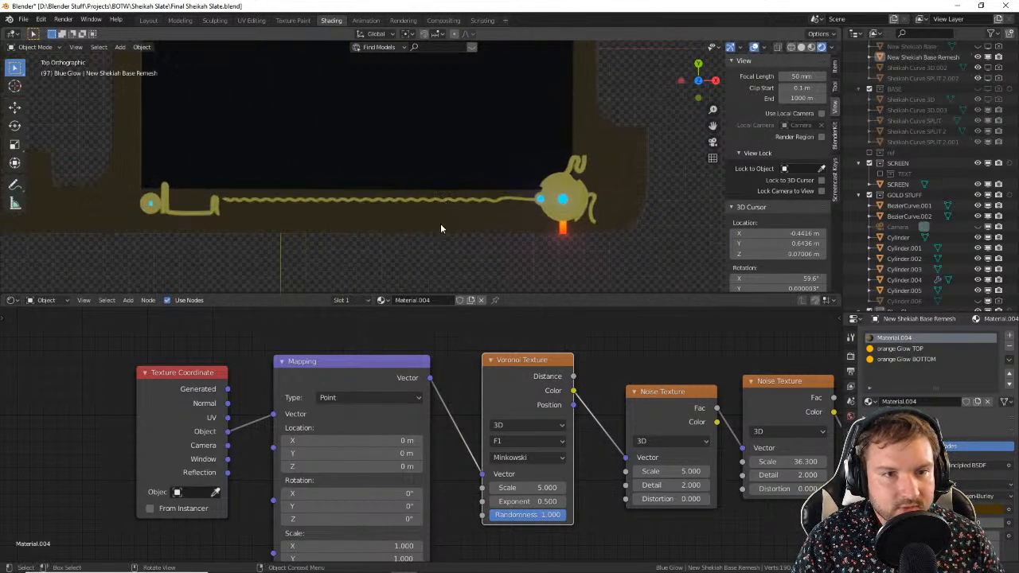
scroll(595, 362, down, 2)
scroll(594, 362, up, 2)
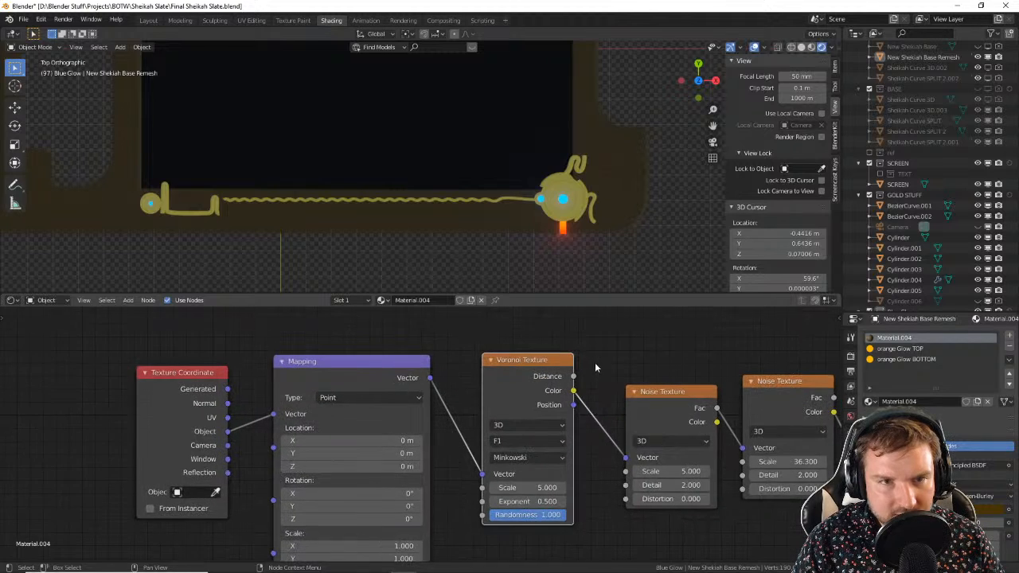
middle_drag(627, 360, 478, 345)
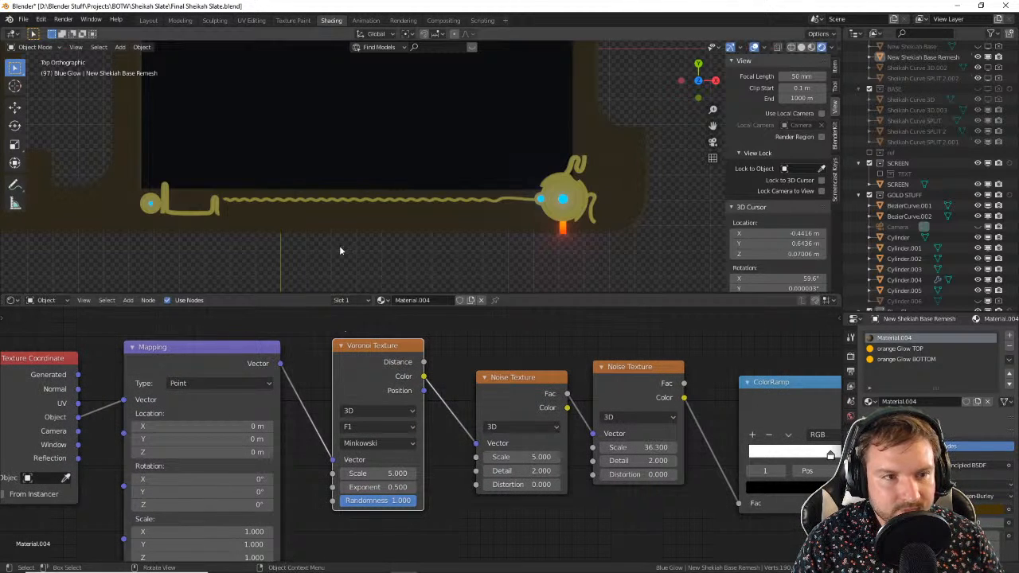
middle_drag(339, 245, 432, 227)
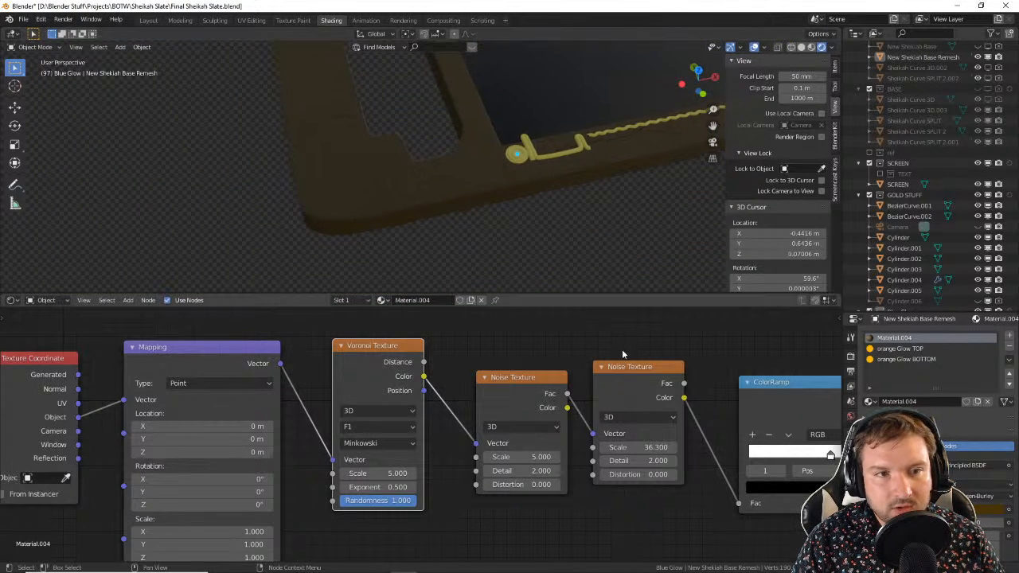
Step: Spread the ColorRamp over its full range, with the white stop at 0.000 and the black stop at 1.000
middle_drag(770, 371, 461, 352)
drag(523, 439, 416, 440)
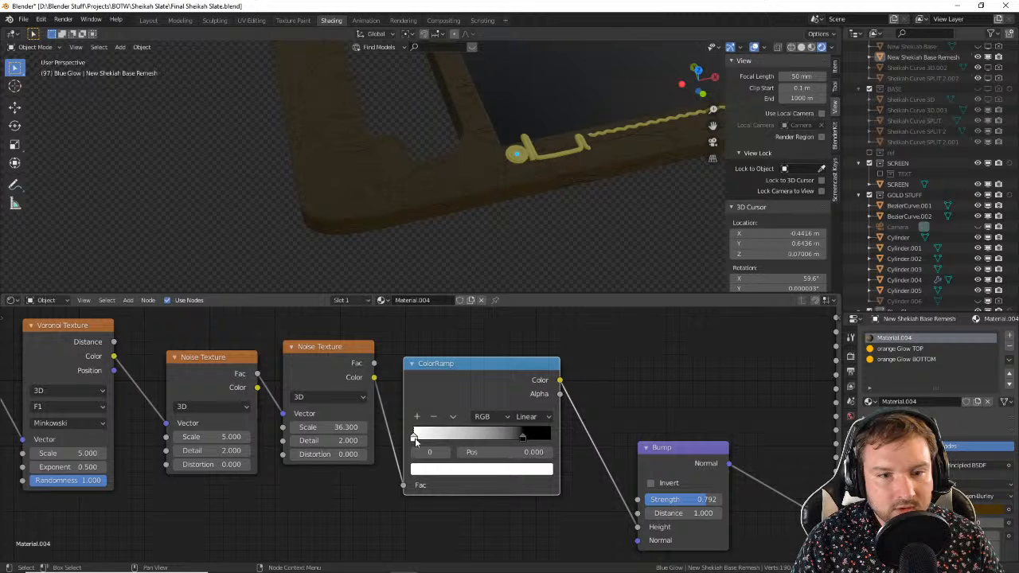
drag(522, 439, 590, 438)
drag(584, 436, 613, 437)
Step: Set the ColorRamp's white stop to position 0.427 and move the node clear of the Bump node
middle_drag(466, 242, 501, 215)
key(KP_7)
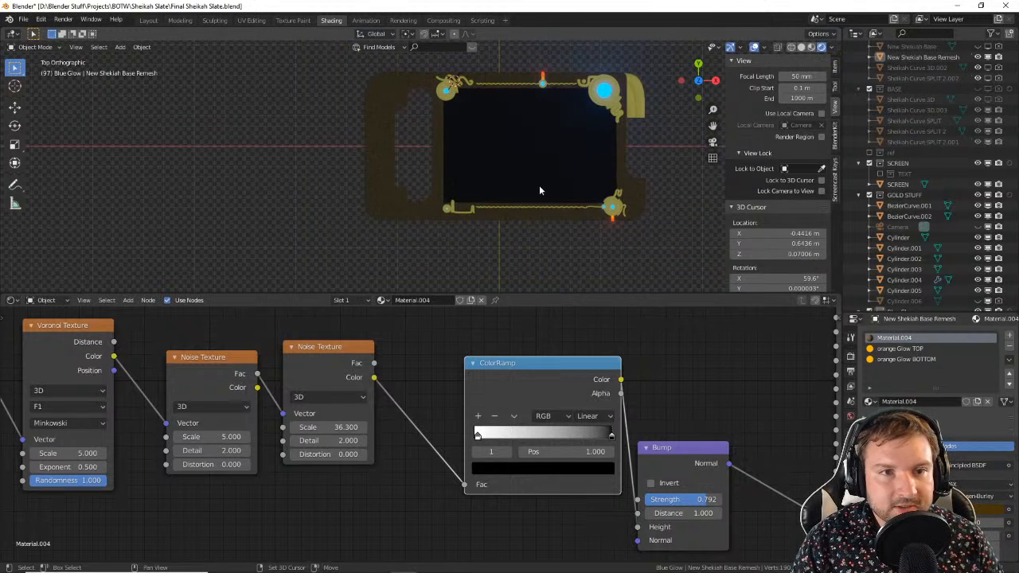
shift+middle_drag(538, 184, 412, 204)
scroll(315, 201, up, 5)
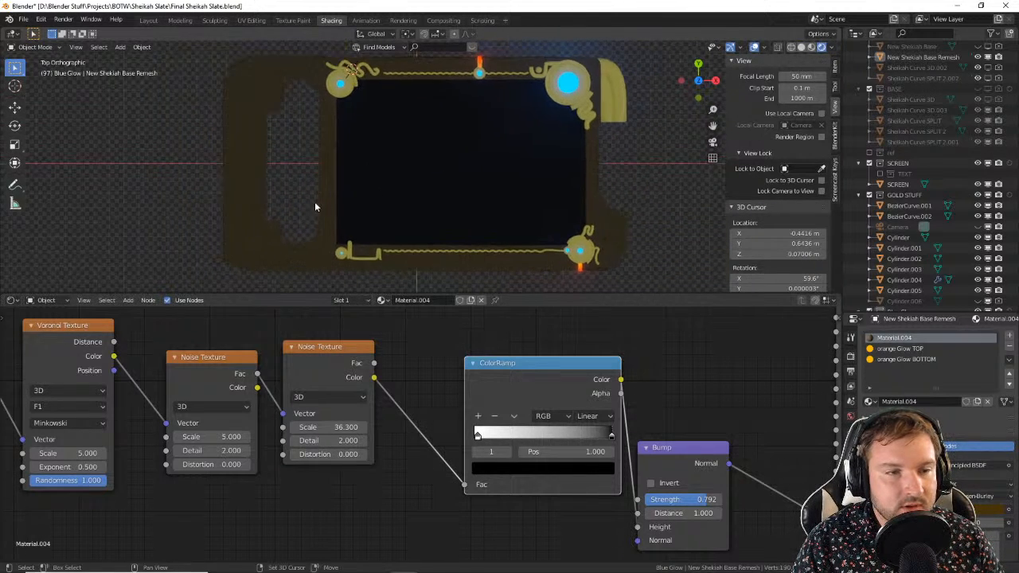
shift+middle_drag(351, 212, 409, 230)
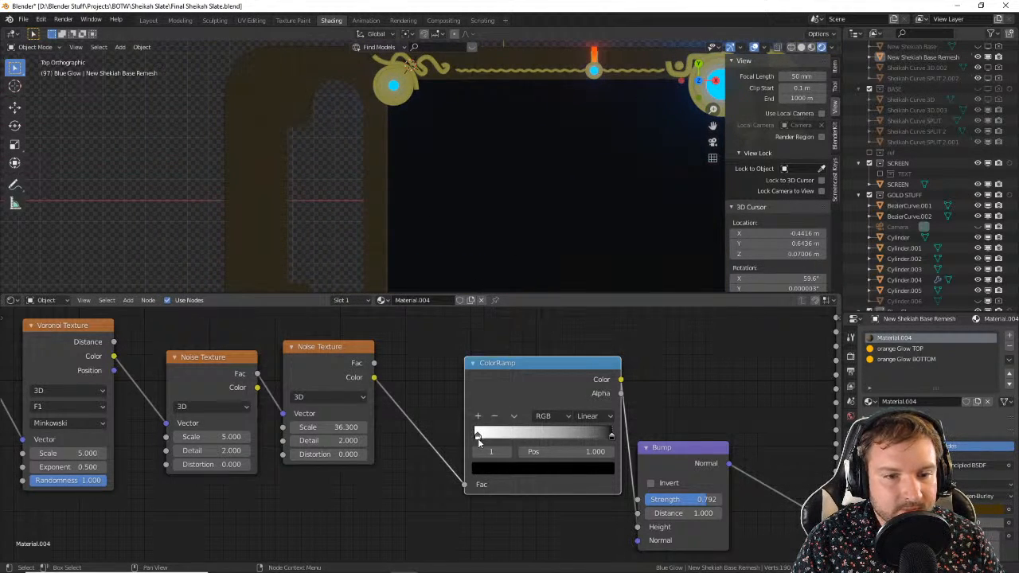
drag(479, 443, 562, 444)
scroll(491, 275, down, 2)
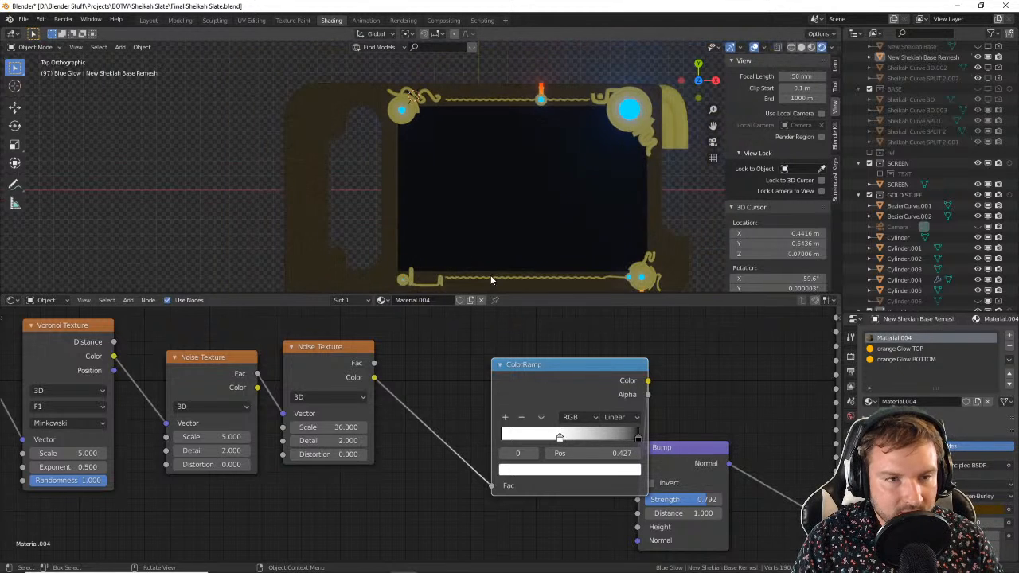
shift+middle_drag(490, 275, 425, 210)
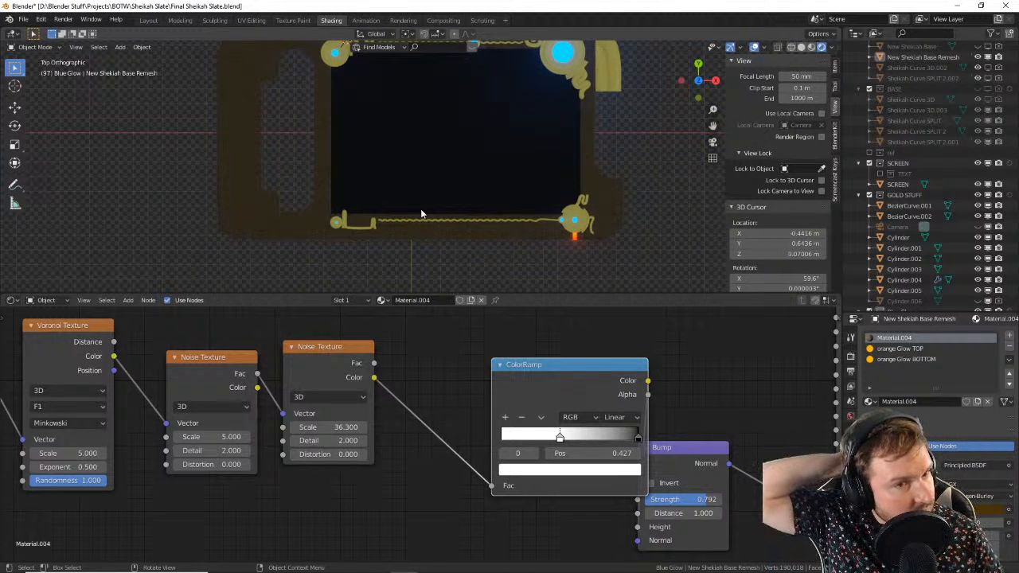
scroll(577, 197, down, 2)
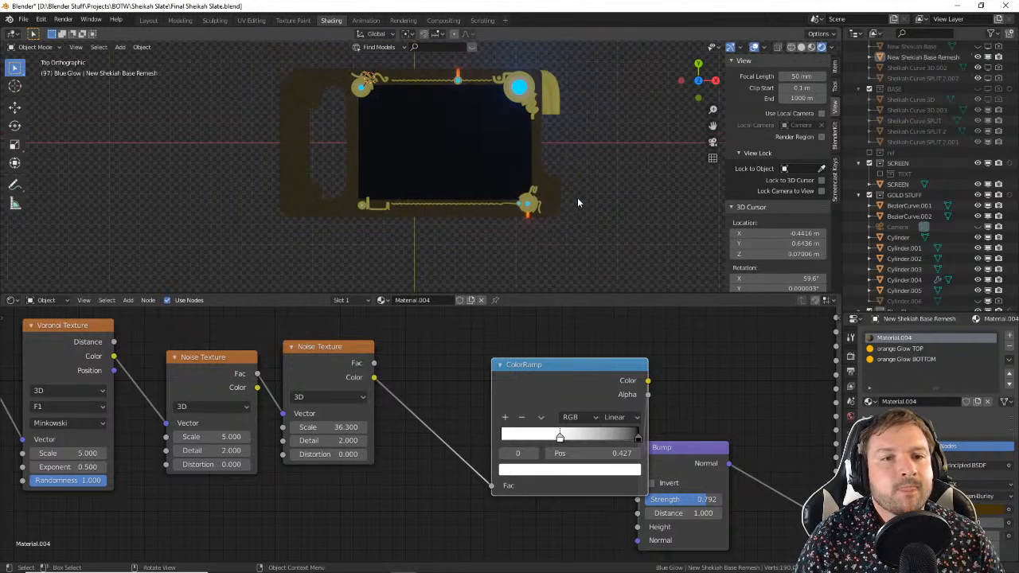
drag(579, 363, 510, 363)
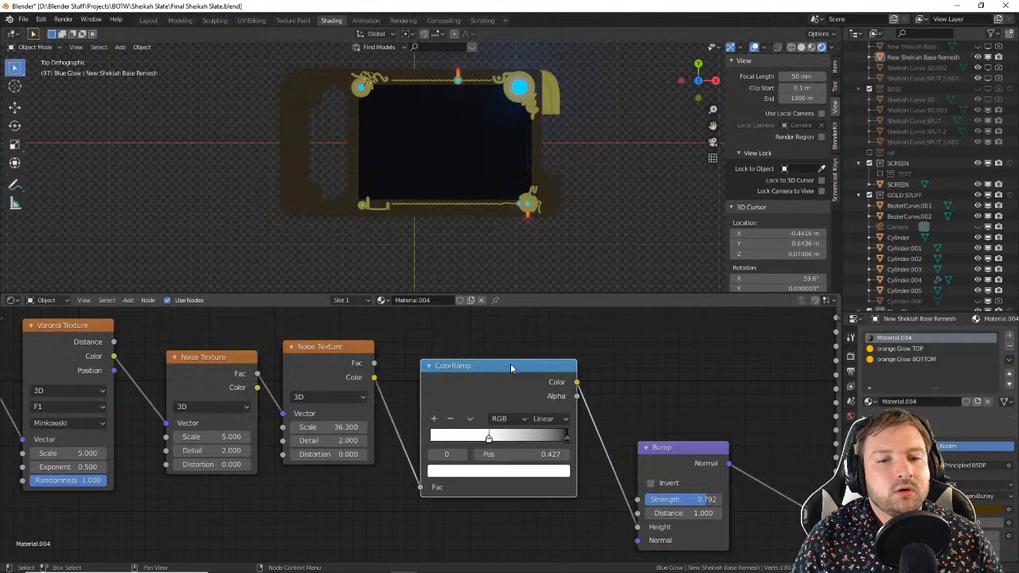
Step: Move the Material Output node farther away from the Principled BSDF to make room between them
scroll(541, 368, down, 4)
middle_drag(575, 374, 350, 434)
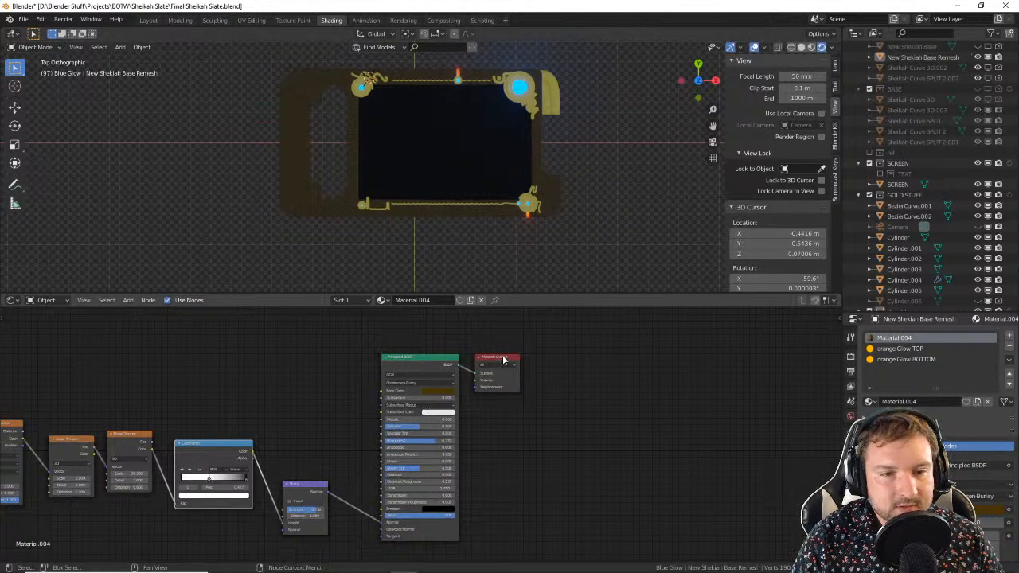
drag(501, 359, 670, 344)
Step: Insert a Mix Shader on the link between the Principled BSDF and Material Output, with its factor at 0.000
key(shift+a)
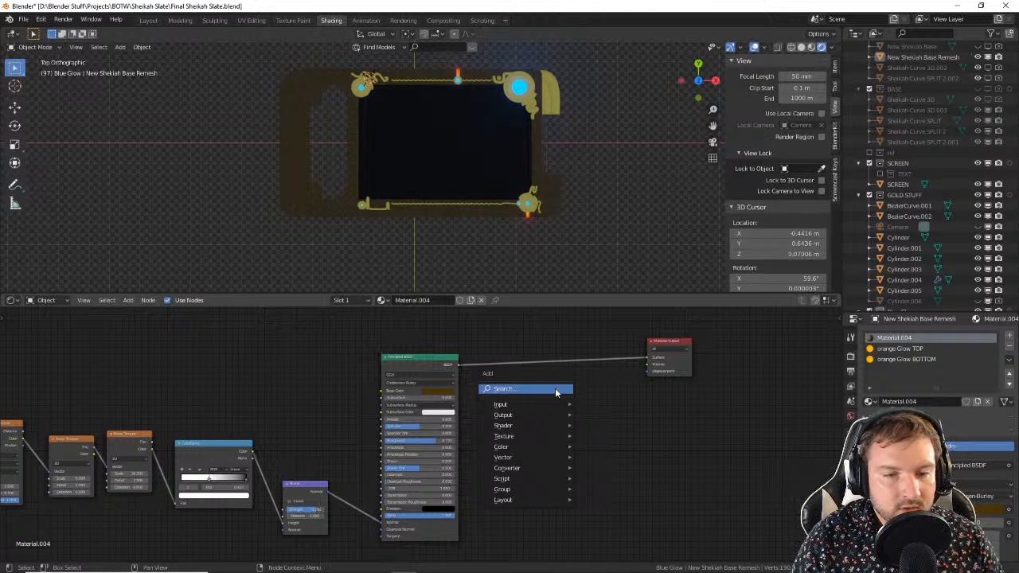
click(560, 390)
text(mi)
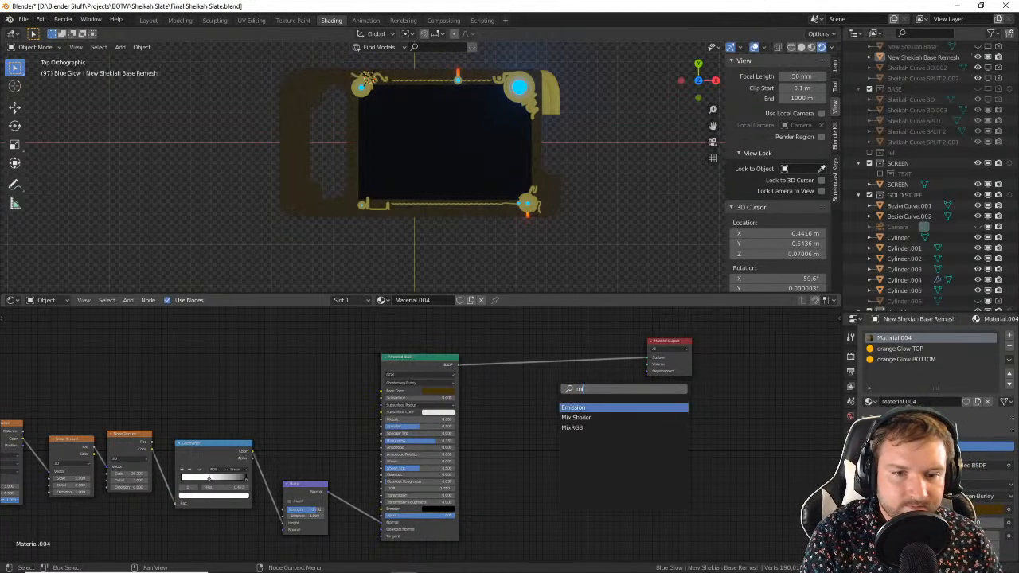
text(x)
key(Return)
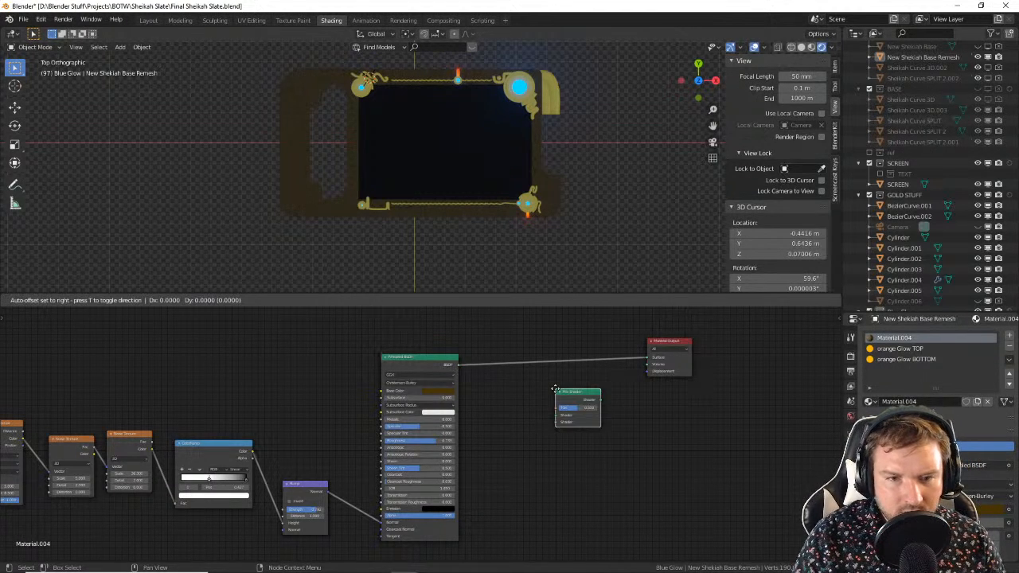
click(565, 347)
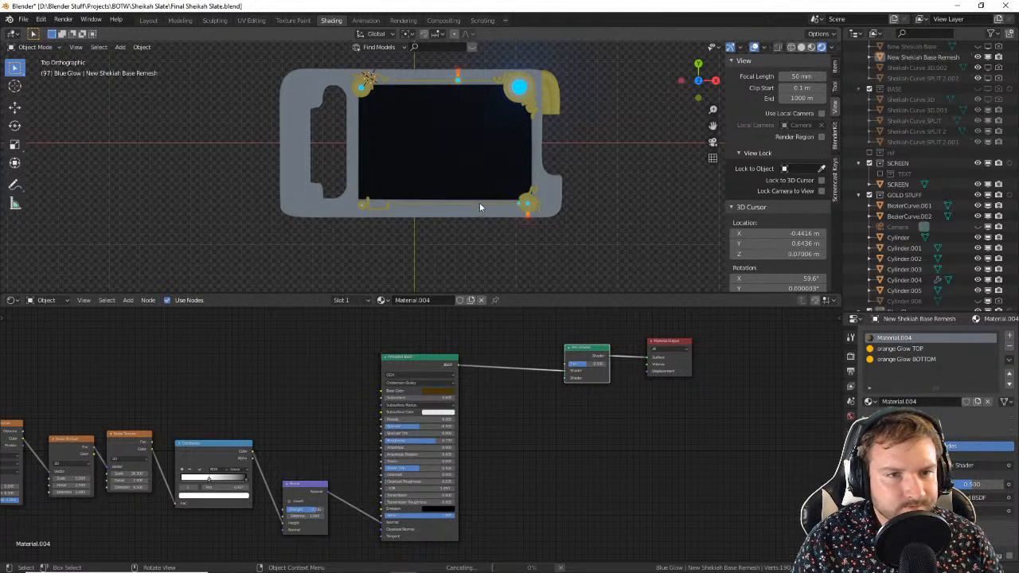
drag(593, 367, 557, 367)
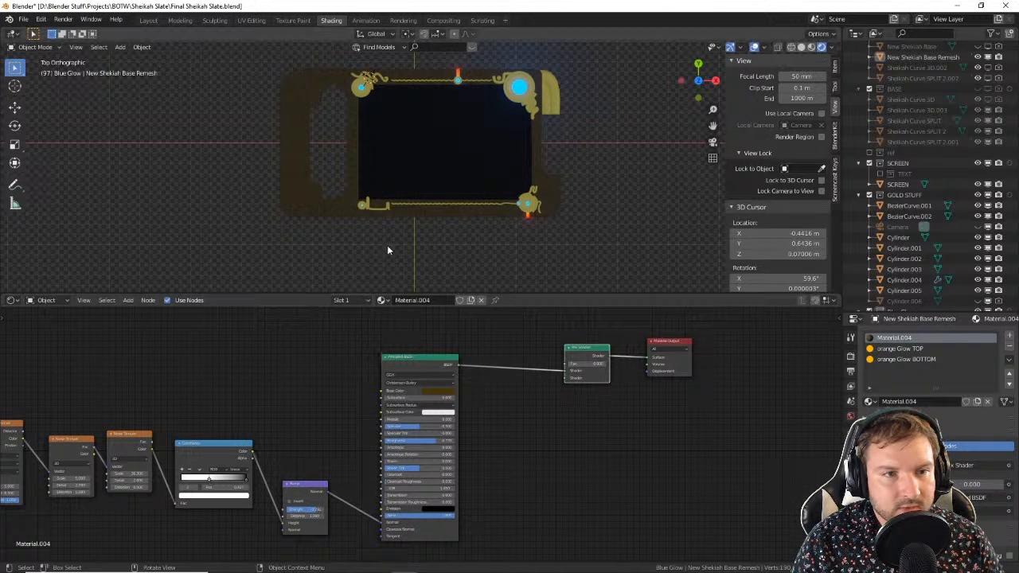
Step: Try a roughness of 0 on the Principled BSDF, then settle on about 0.64 while viewing the slate's handle corner close up
scroll(387, 245, up, 4)
middle_drag(370, 237, 474, 179)
scroll(441, 178, up, 3)
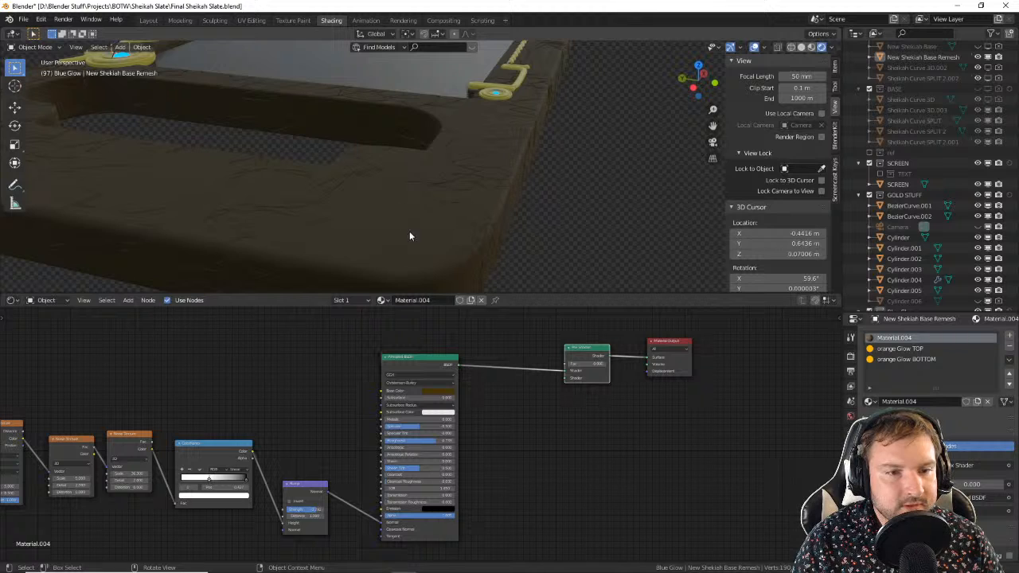
scroll(431, 441, up, 1)
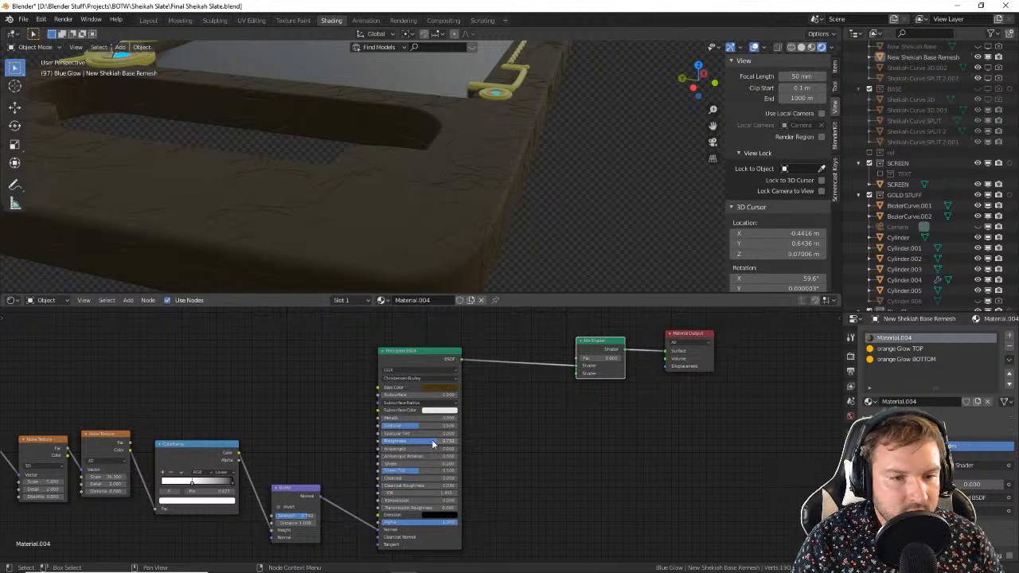
drag(432, 439, 375, 440)
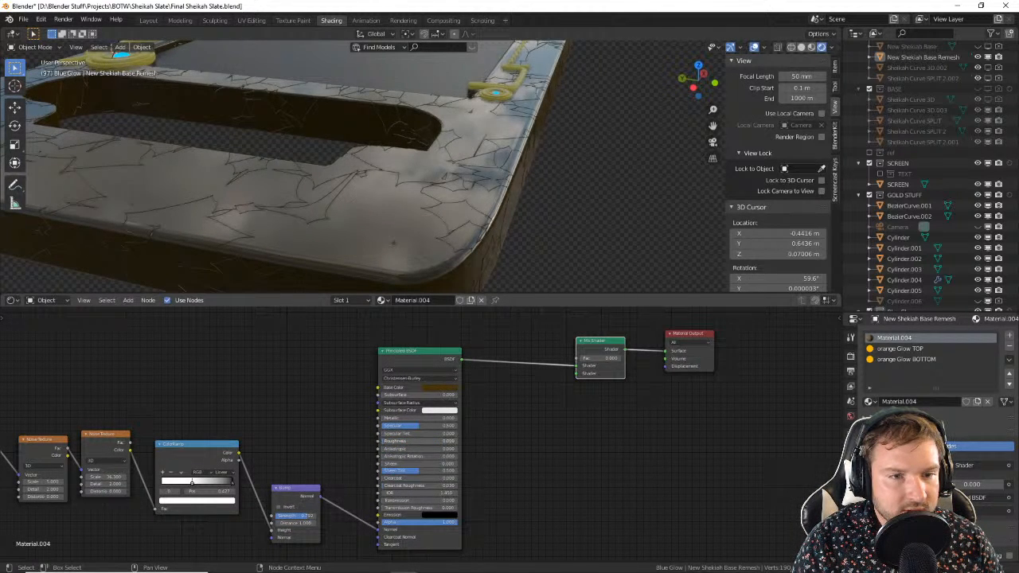
key(Escape)
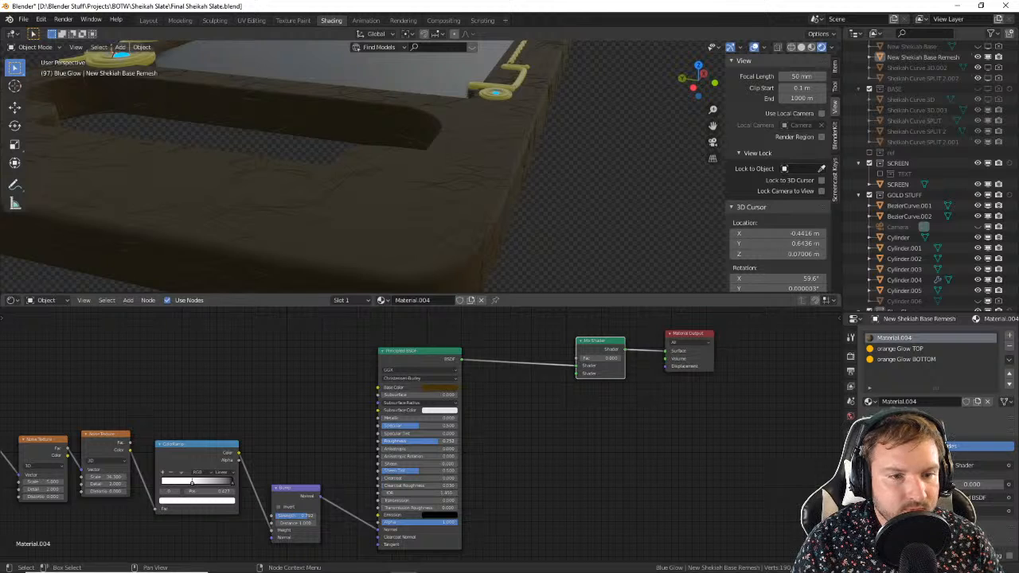
drag(433, 440, 426, 440)
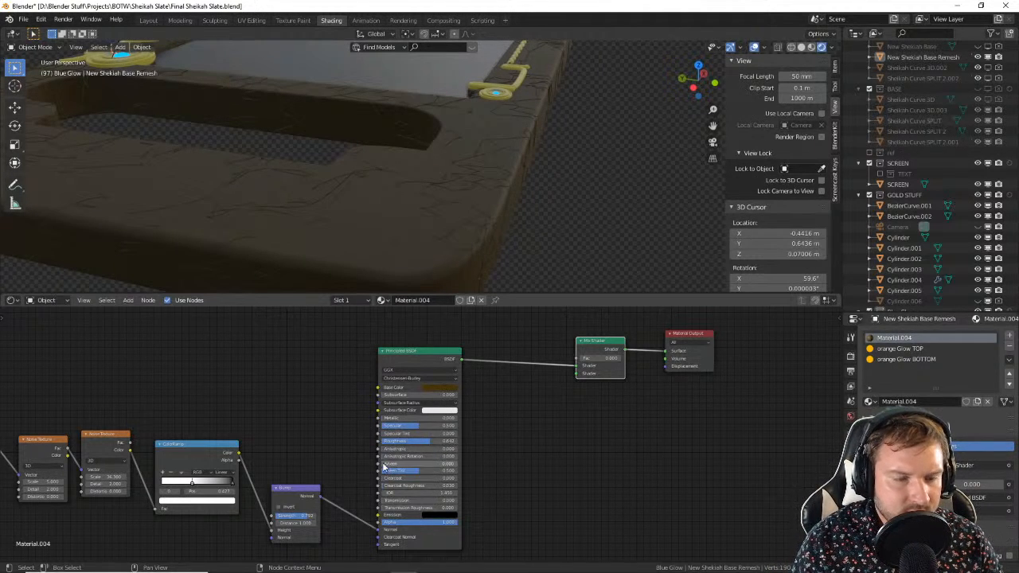
Step: Delete the Mix Shader node from the slate body's material
scroll(381, 430, down, 1)
drag(583, 350, 527, 390)
key(x)
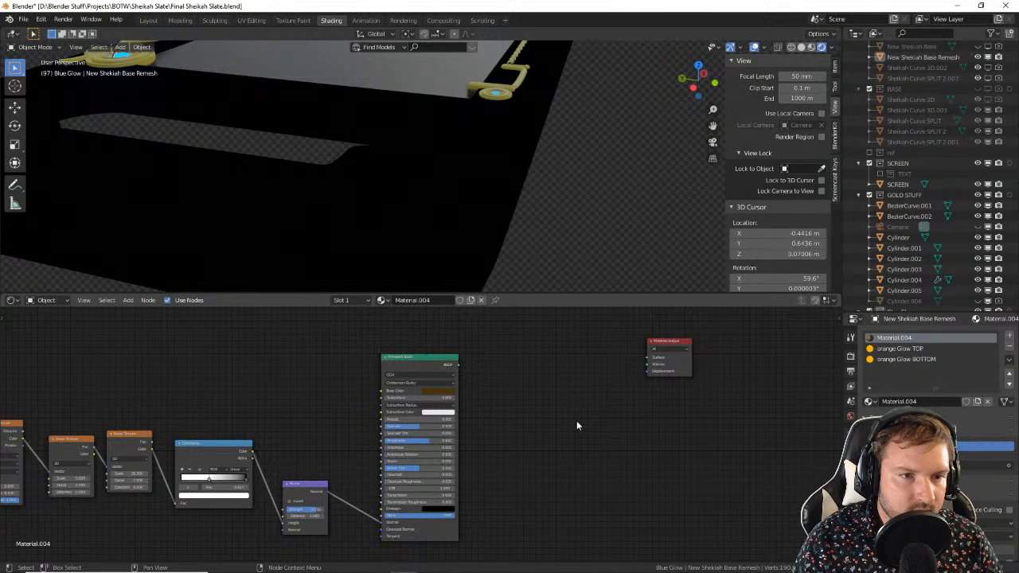
Step: Add a new Mix Shader, linking the Principled BSDF to its first shader input and its output to the Material Output surface
key(shift+a)
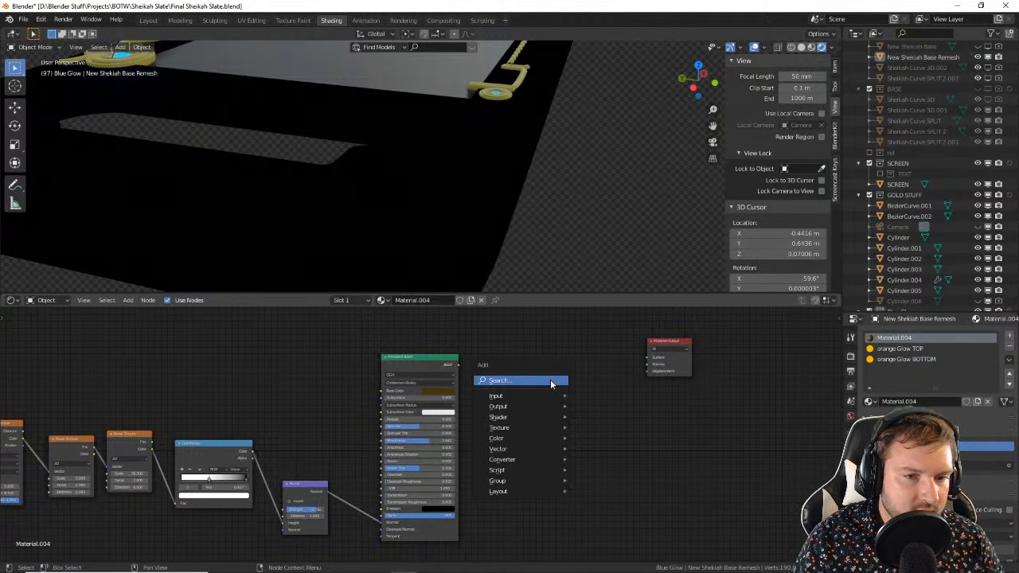
click(550, 379)
text(mix)
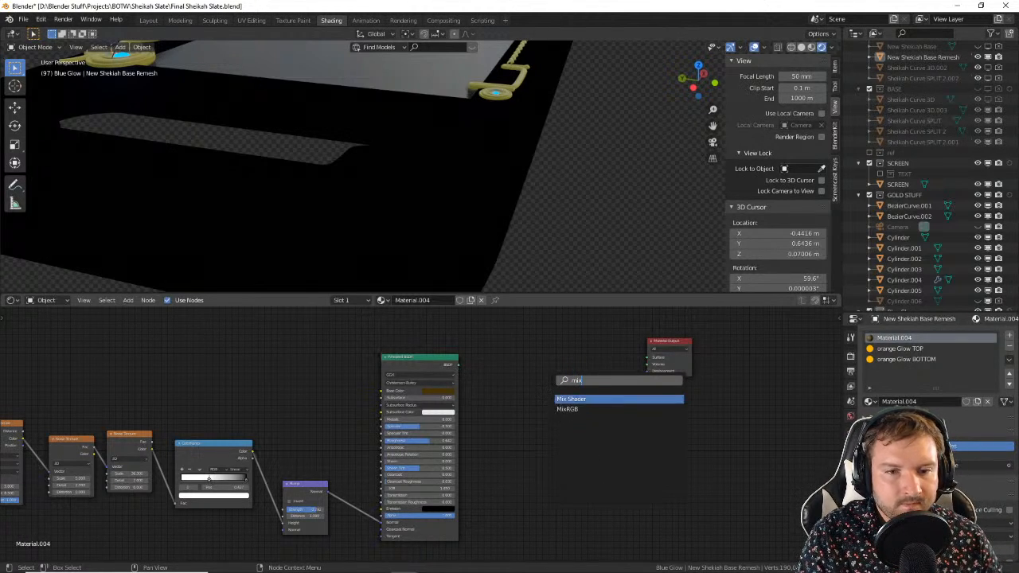
key(Return)
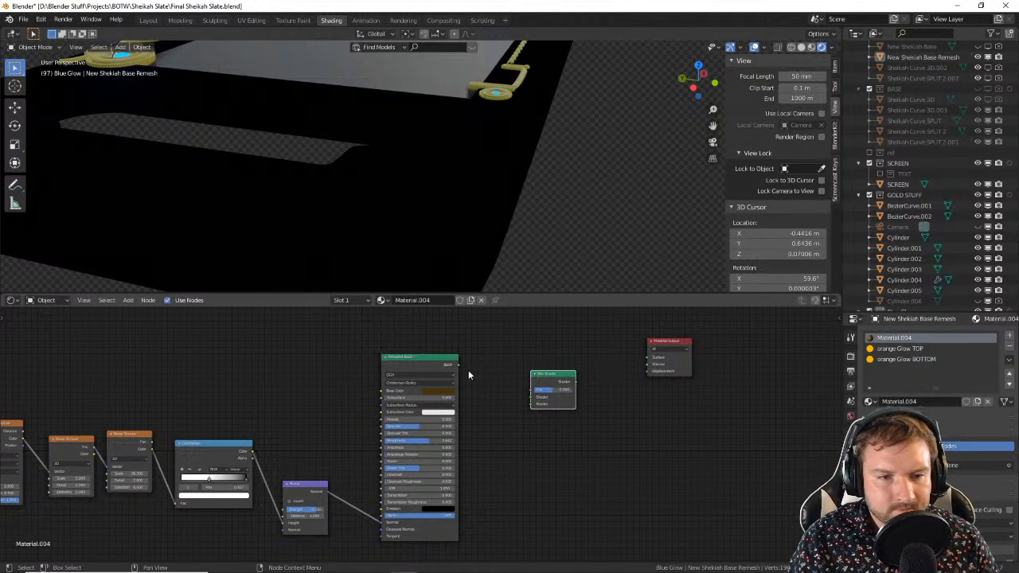
click(528, 392)
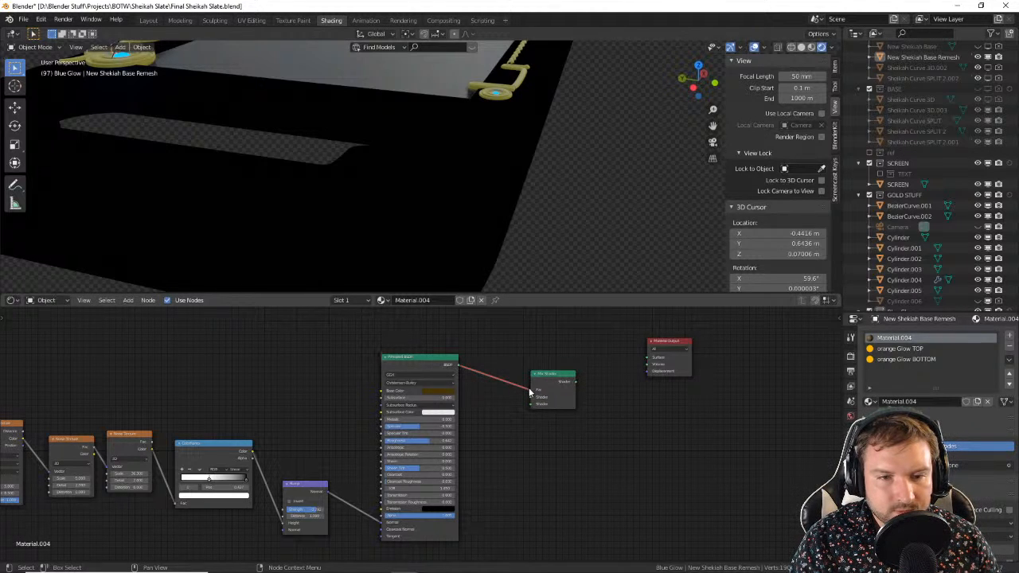
drag(576, 383, 648, 357)
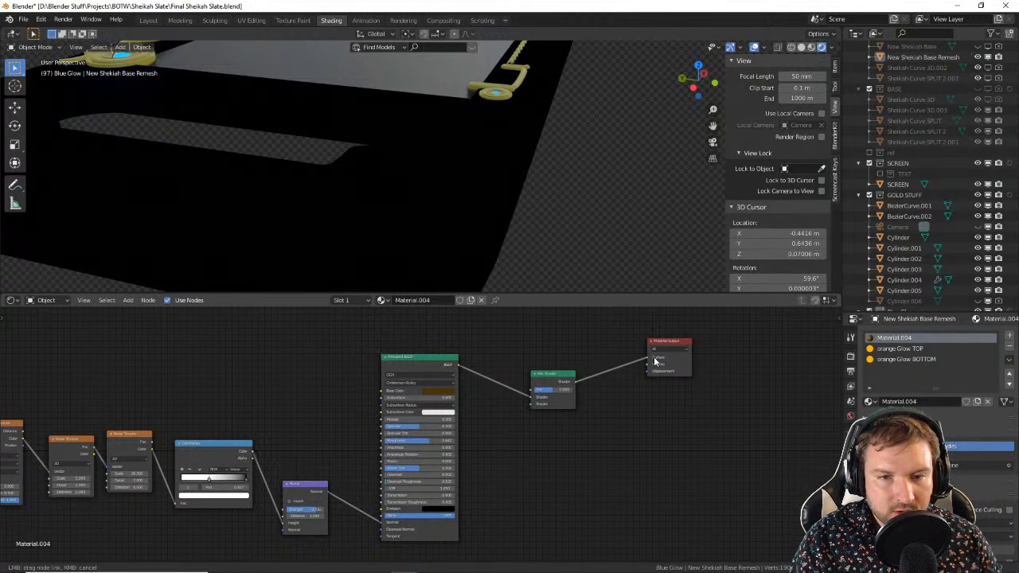
Step: Add a second Principled BSDF below the Mix Shader and link it to the Mix Shader's second shader input
key(shift+a)
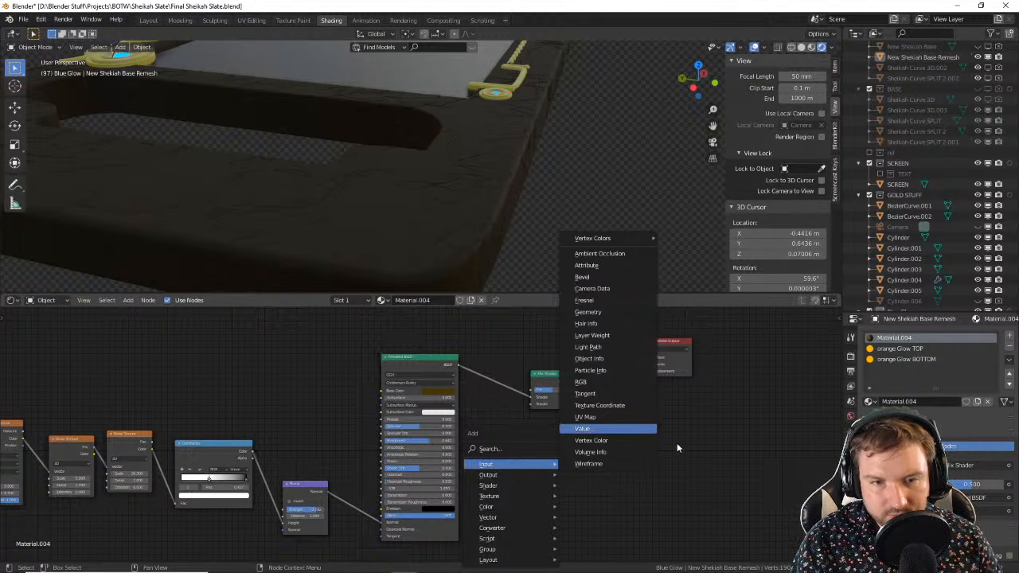
click(486, 449)
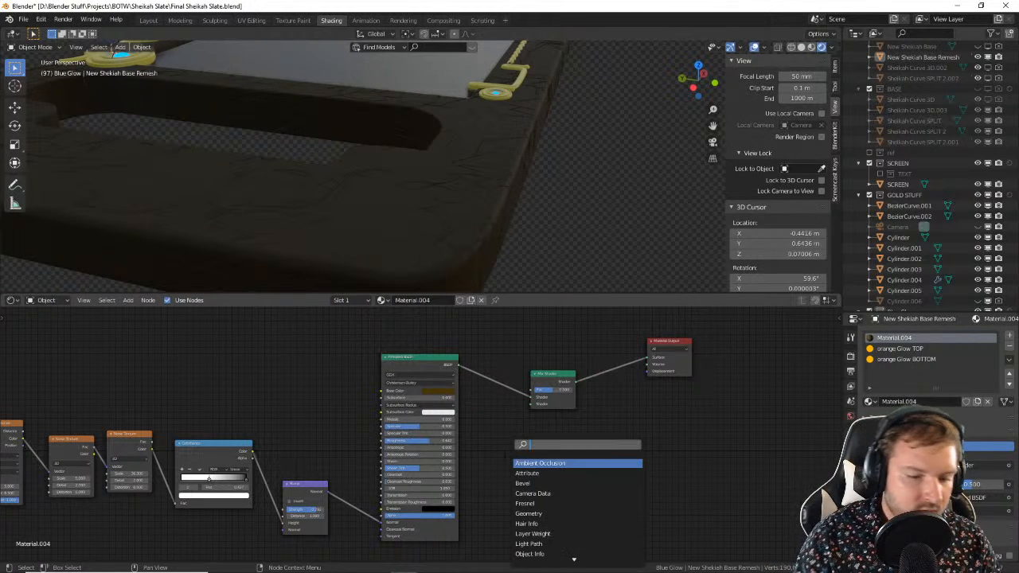
text(pr)
key(Return)
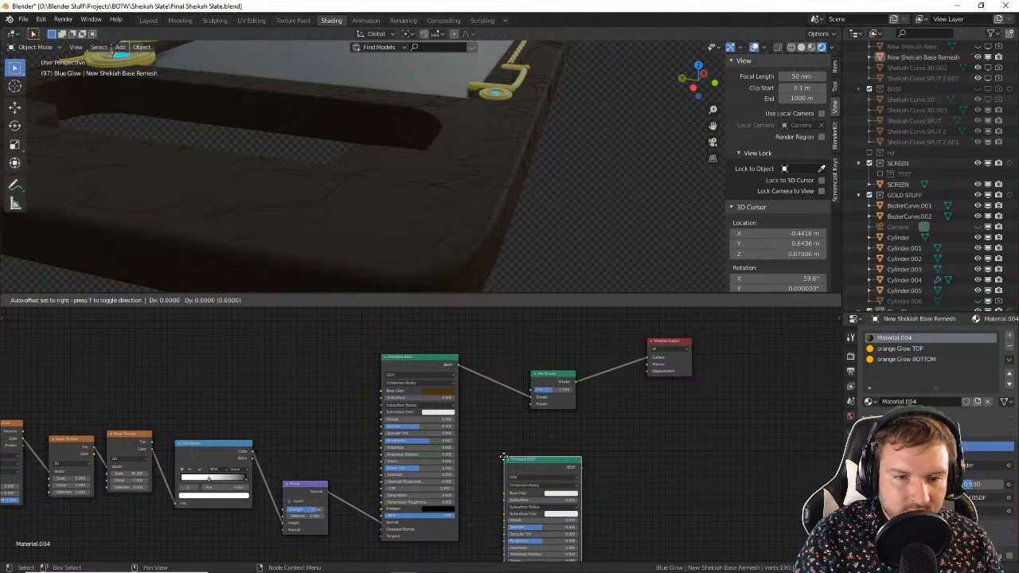
click(527, 445)
drag(569, 376, 618, 366)
drag(578, 464, 580, 393)
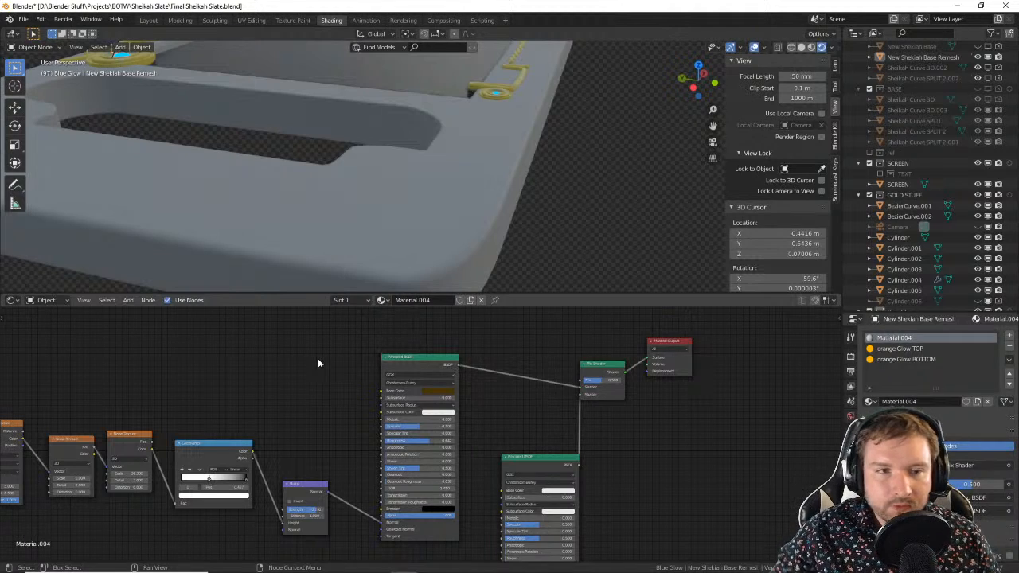
Step: Rearrange the second Principled BSDF and the Mix Shader closer to the first BSDF, with the mix factor at 0.500
drag(559, 460, 549, 445)
drag(596, 383, 645, 390)
drag(628, 393, 646, 387)
drag(459, 366, 631, 394)
key(g)
click(508, 347)
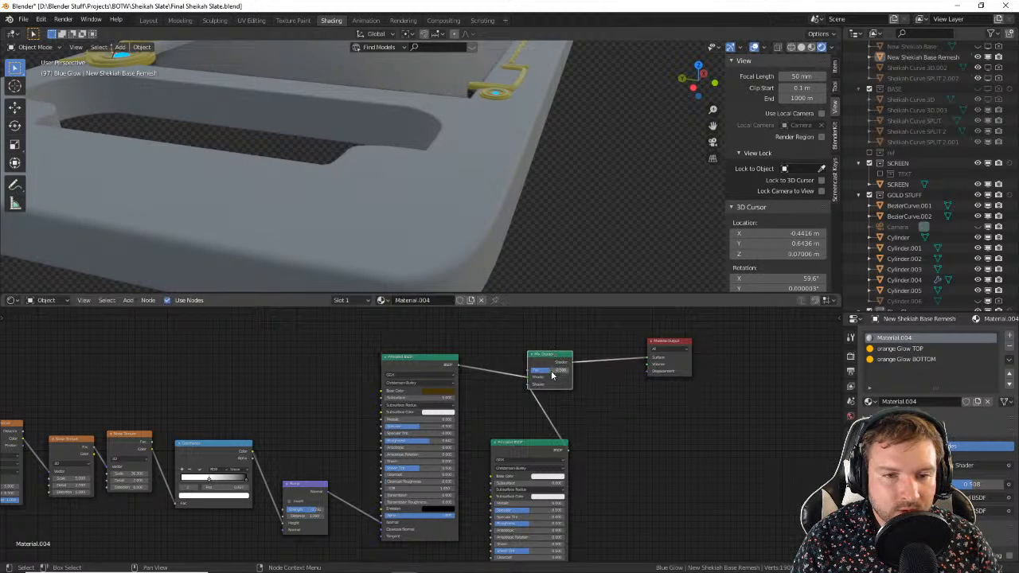
mouse_move(549, 370)
mouse_down()
mouse_move(568, 370)
mouse_move(555, 369)
mouse_up()
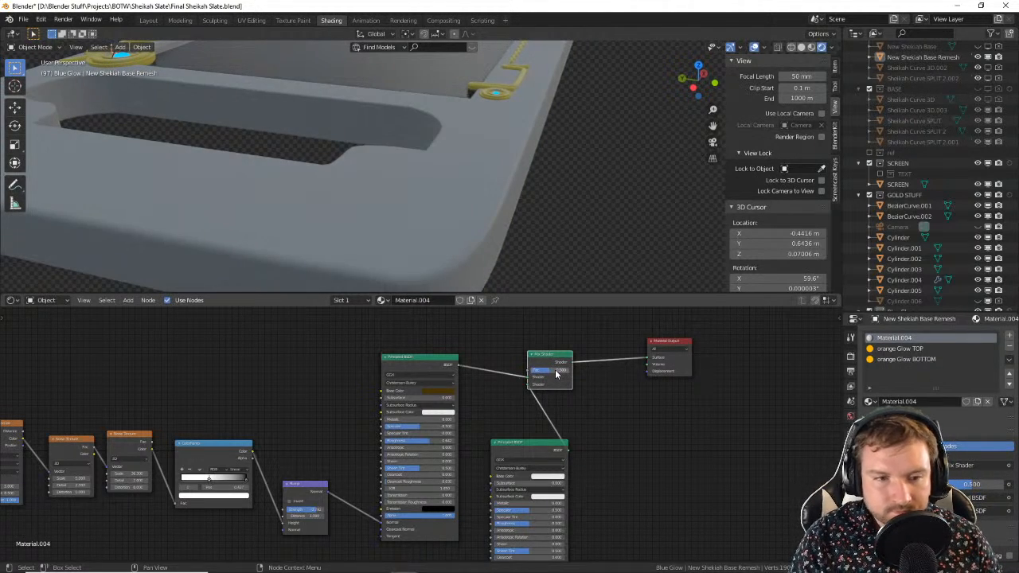
Step: Add an RGB node and link its colour to the Base Color of both Principled BSDF nodes
key(shift+a)
click(310, 354)
text(col)
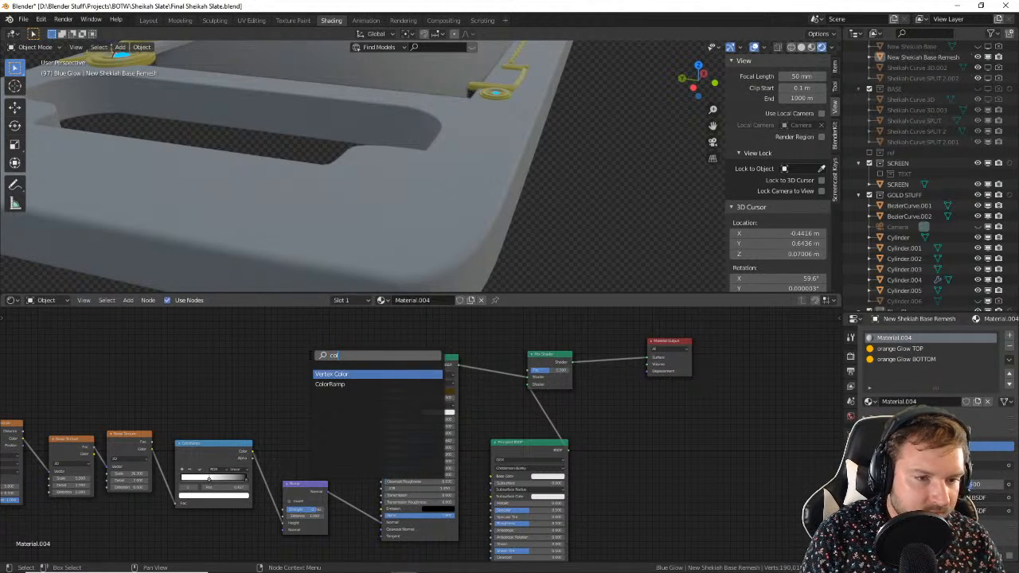
key(BackSpace)
key(BackSpace)
key(BackSpace)
text(rg)
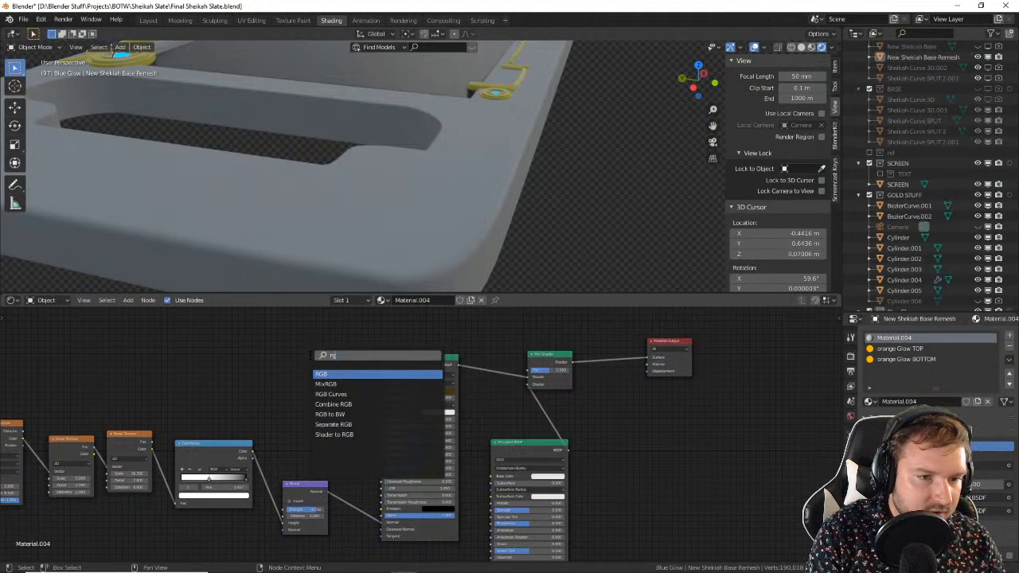
key(Return)
click(328, 339)
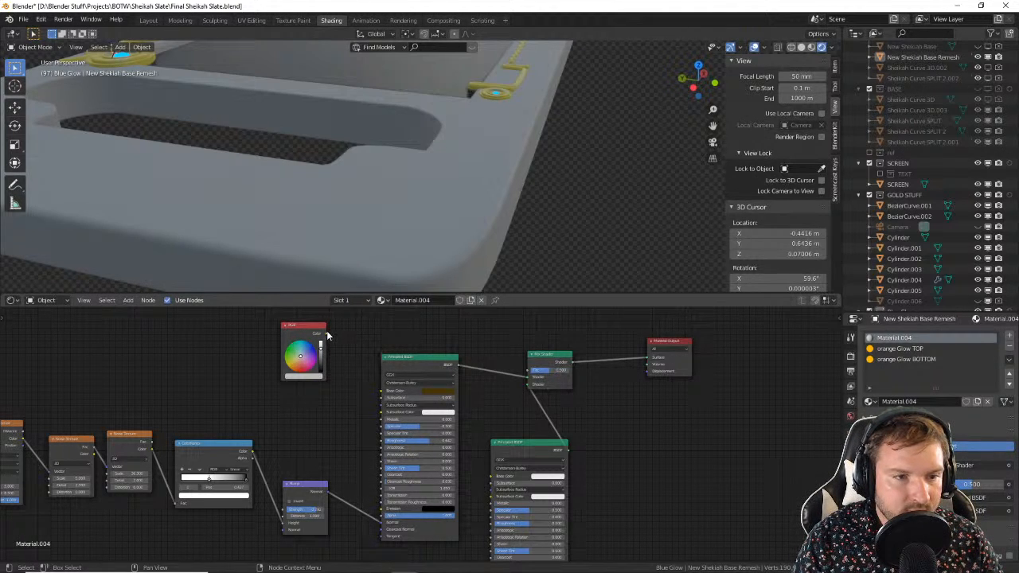
drag(324, 335, 383, 391)
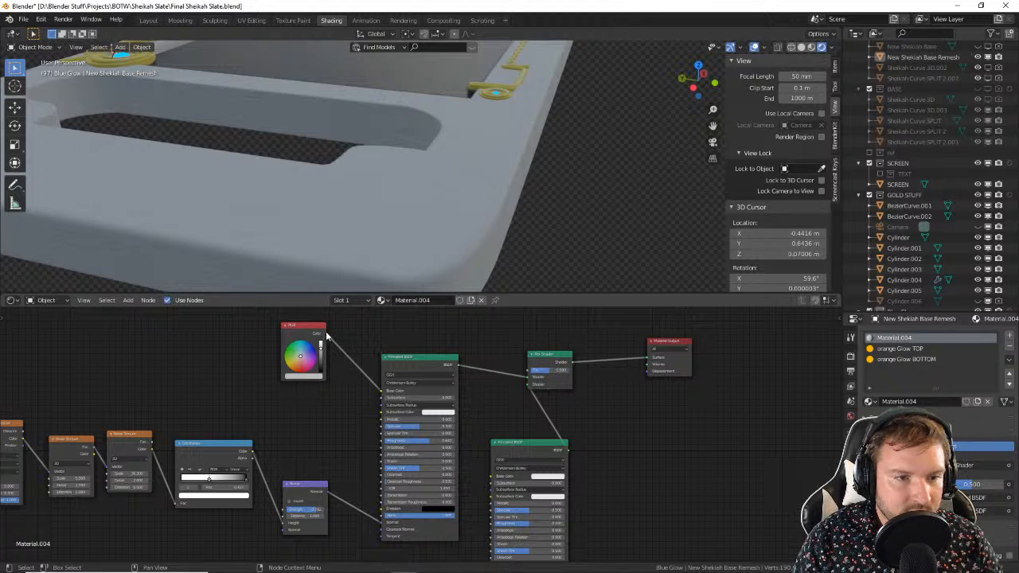
drag(325, 335, 492, 476)
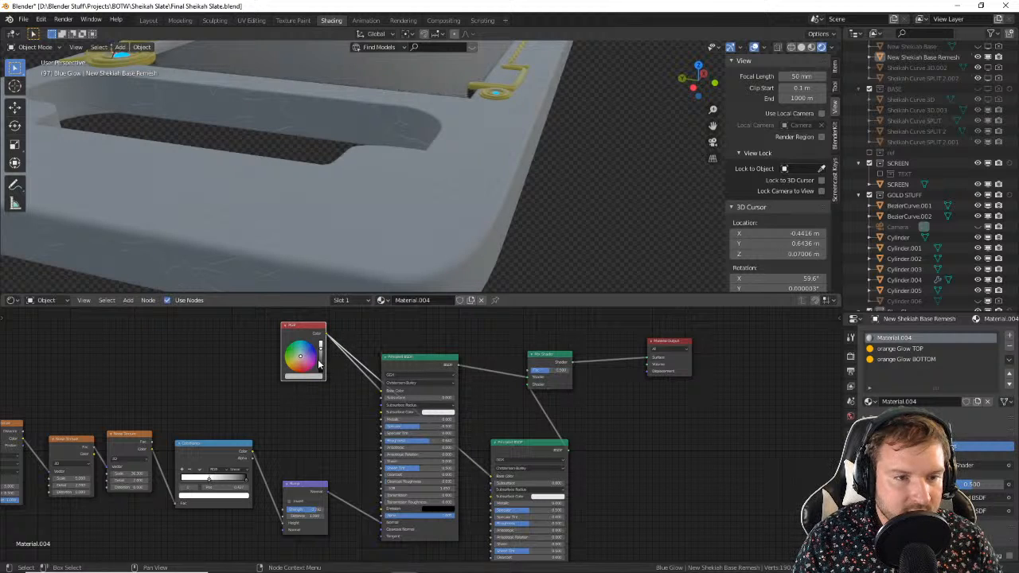
Step: Set the RGB node's colour to a dark orange-brown and check it on the slate body
click(288, 367)
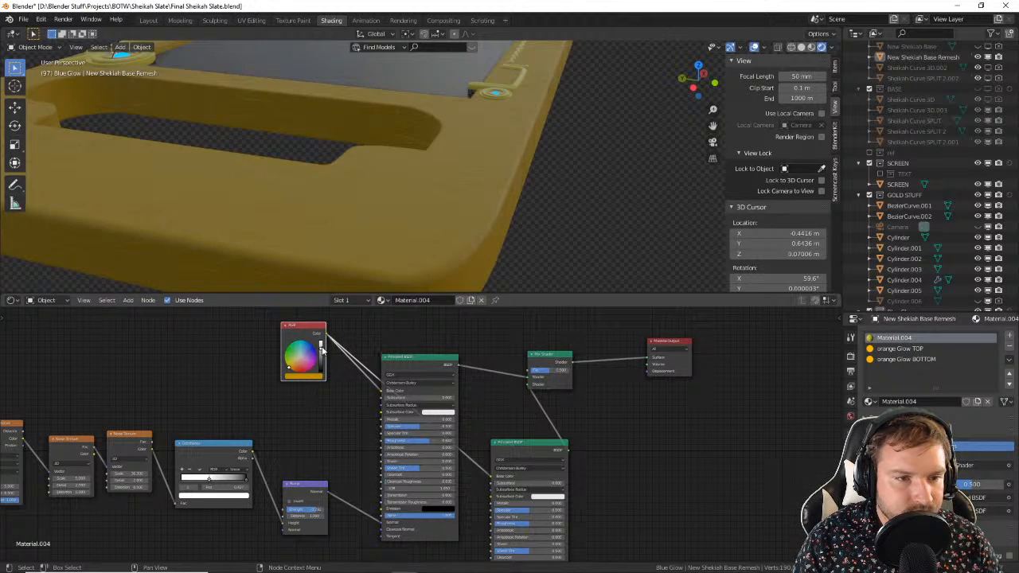
drag(320, 349, 321, 362)
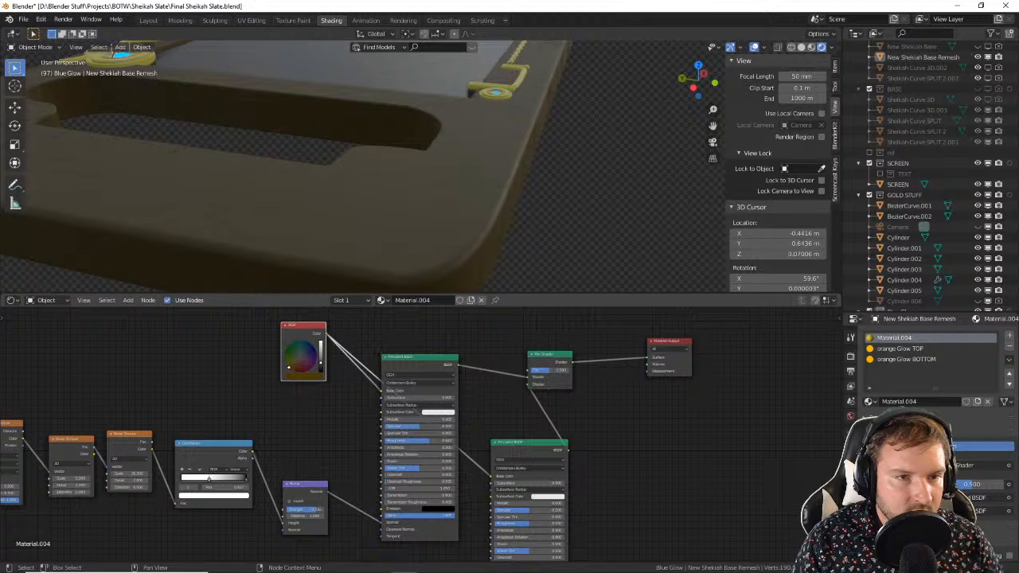
click(293, 365)
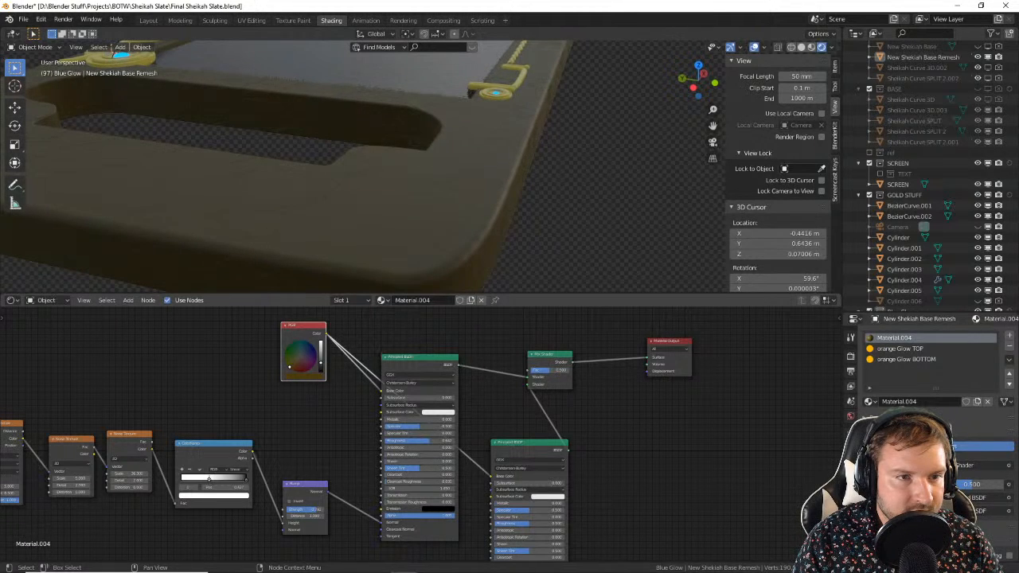
scroll(453, 228, down, 6)
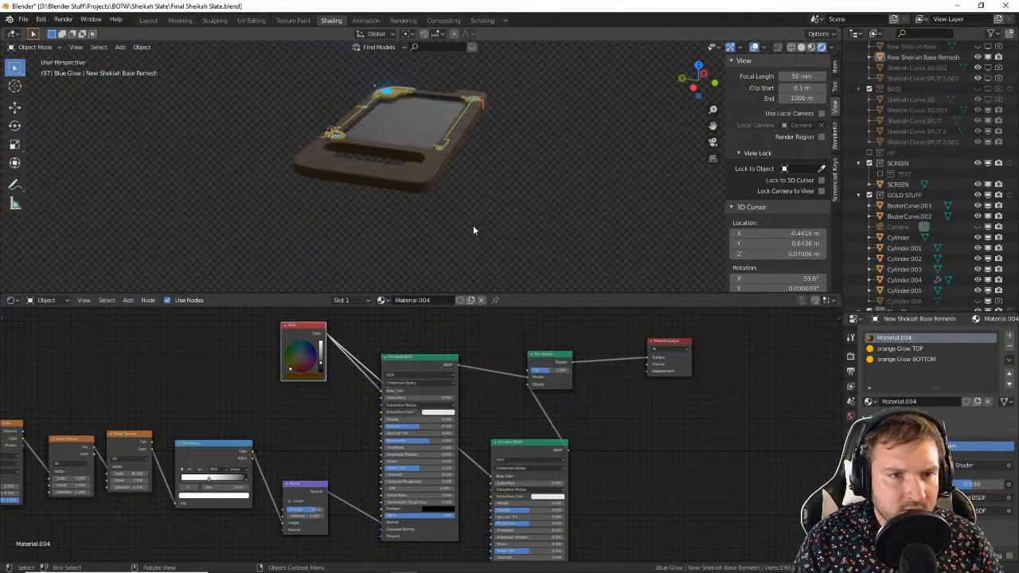
middle_drag(472, 225, 406, 189)
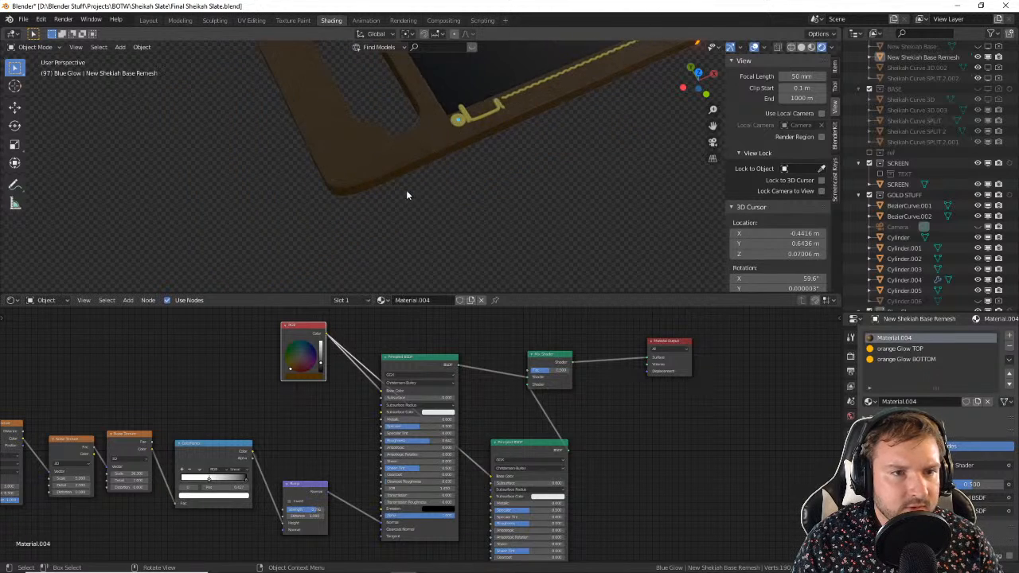
scroll(405, 190, up, 2)
Step: Shift the second Principled BSDF slightly aside and add a Bump node to the free area below the first Principled BSDF
drag(529, 444, 592, 437)
scroll(535, 463, down, 3)
shift+middle_drag(525, 506, 530, 386)
key(shift+a)
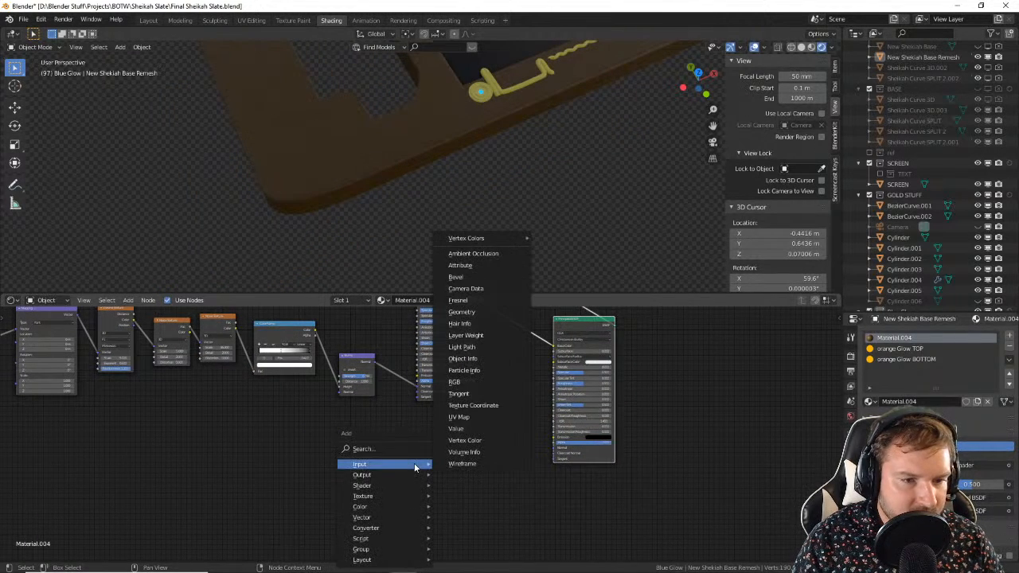
click(410, 448)
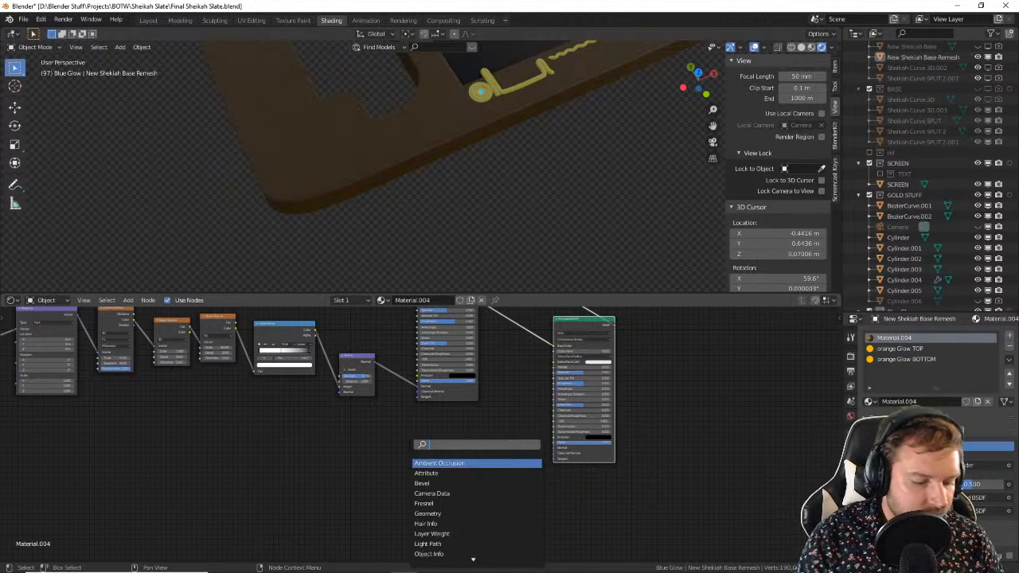
text(bump)
key(Return)
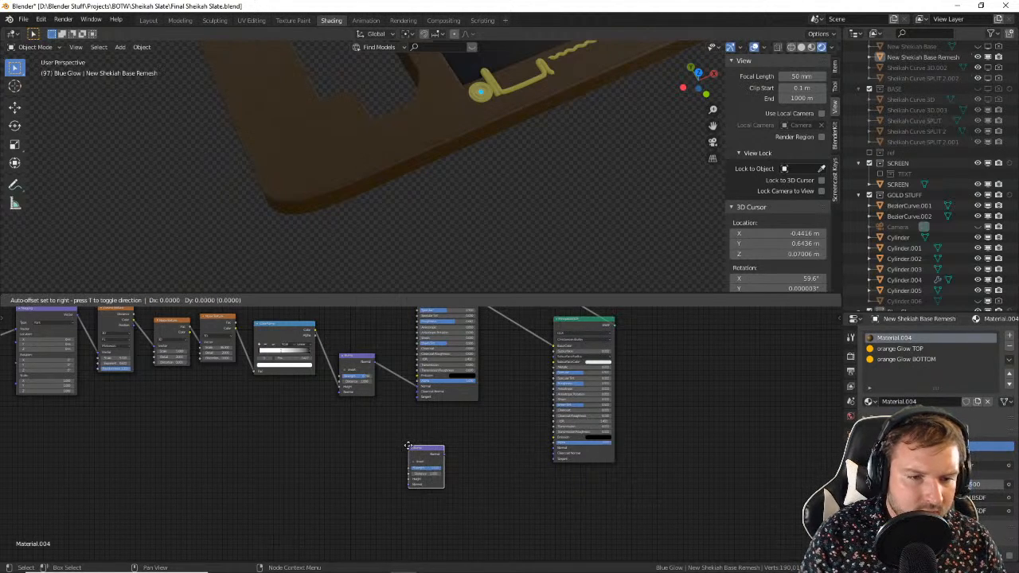
click(429, 446)
key(shift+a)
click(493, 450)
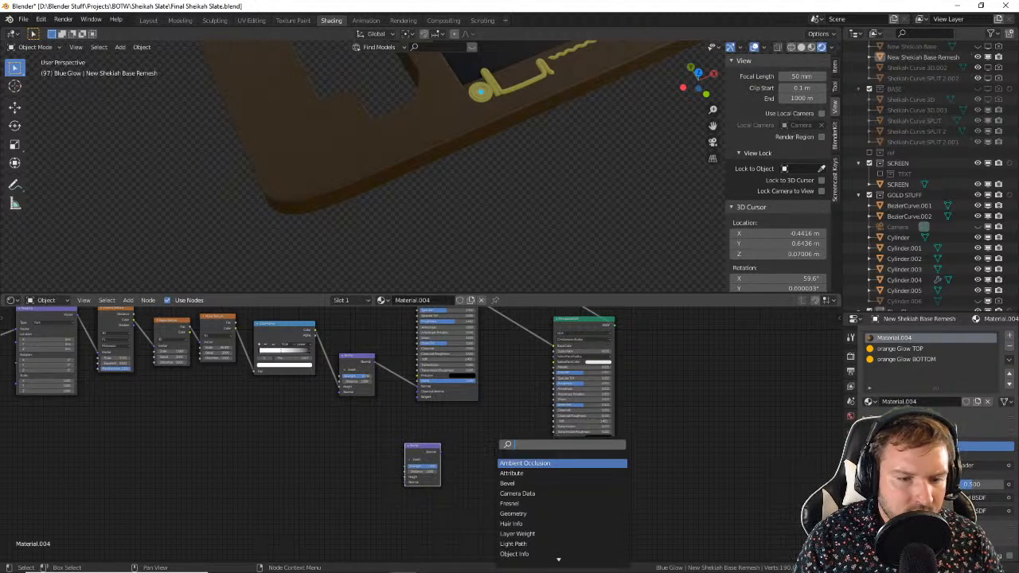
text(noise)
key(Return)
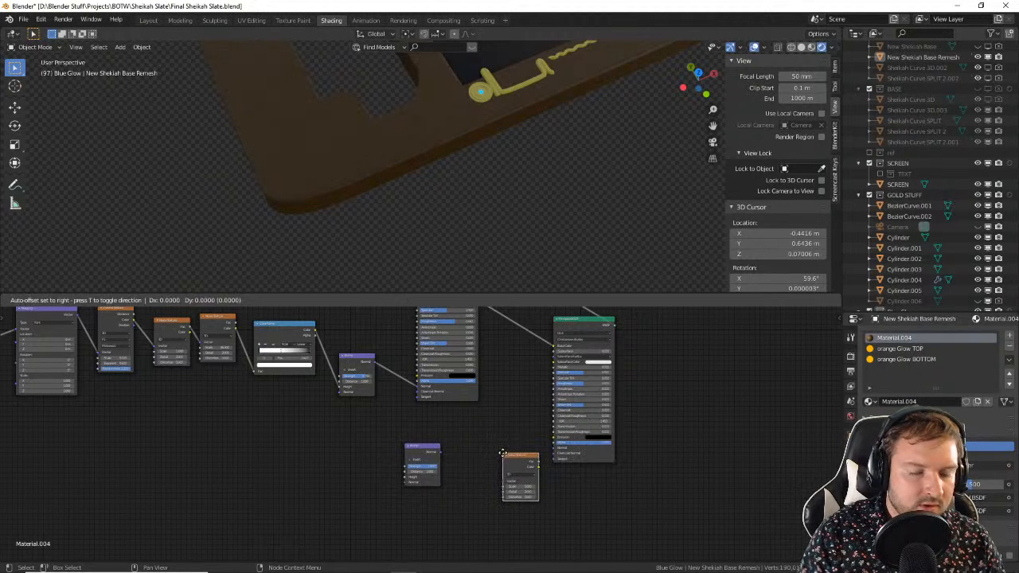
right_click(500, 452)
key(shift+a)
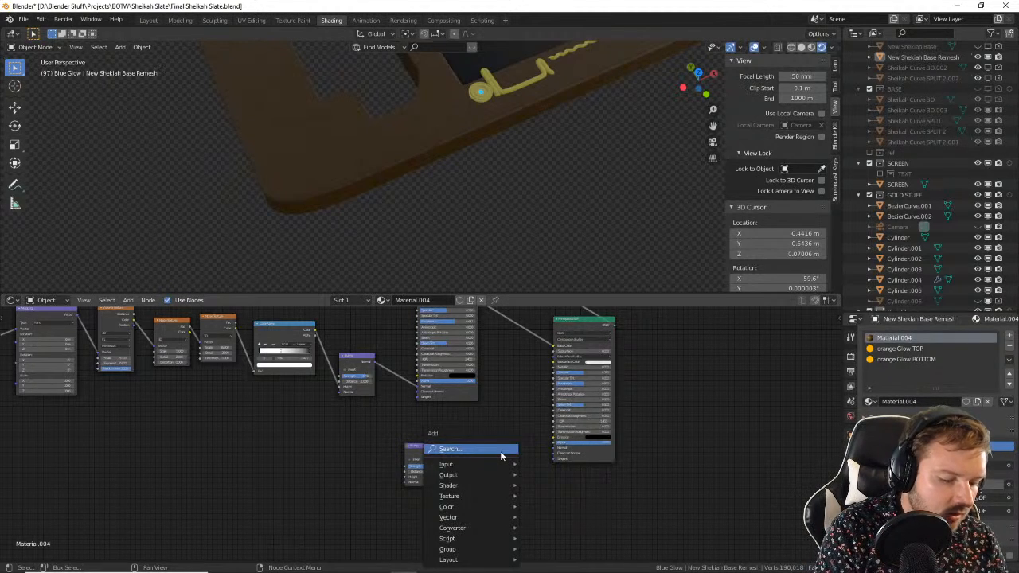
click(500, 450)
text(color)
key(Return)
key(s)
right_click(500, 451)
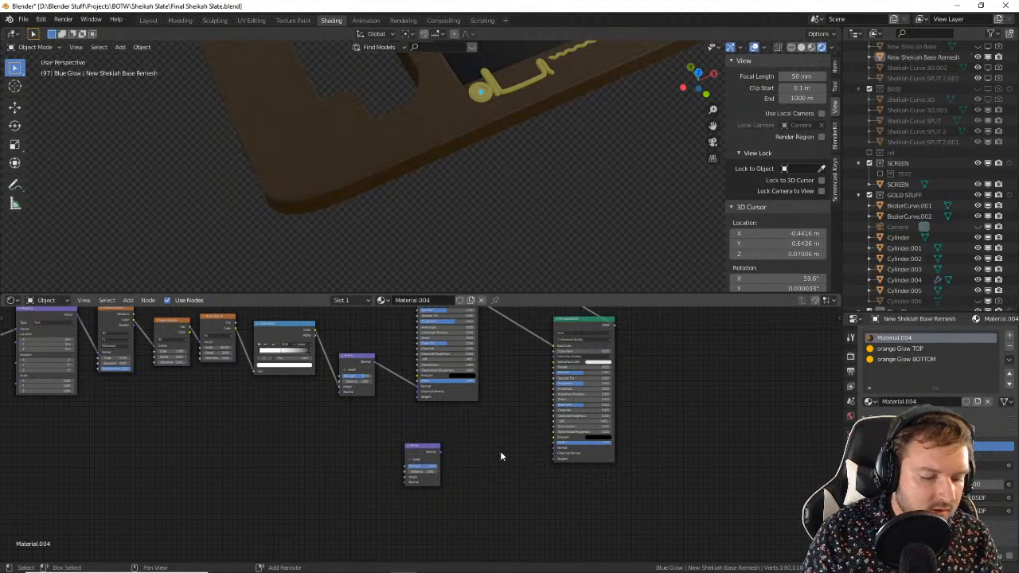
key(shift+a)
key(Escape)
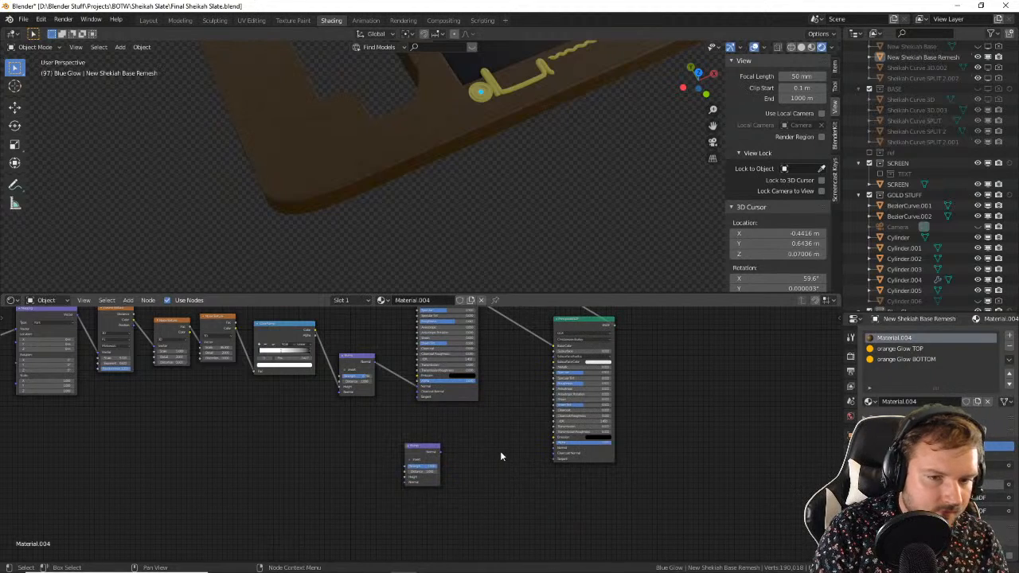
Step: Add a Noise Texture node and place it just before the new Bump node
key(shift+a)
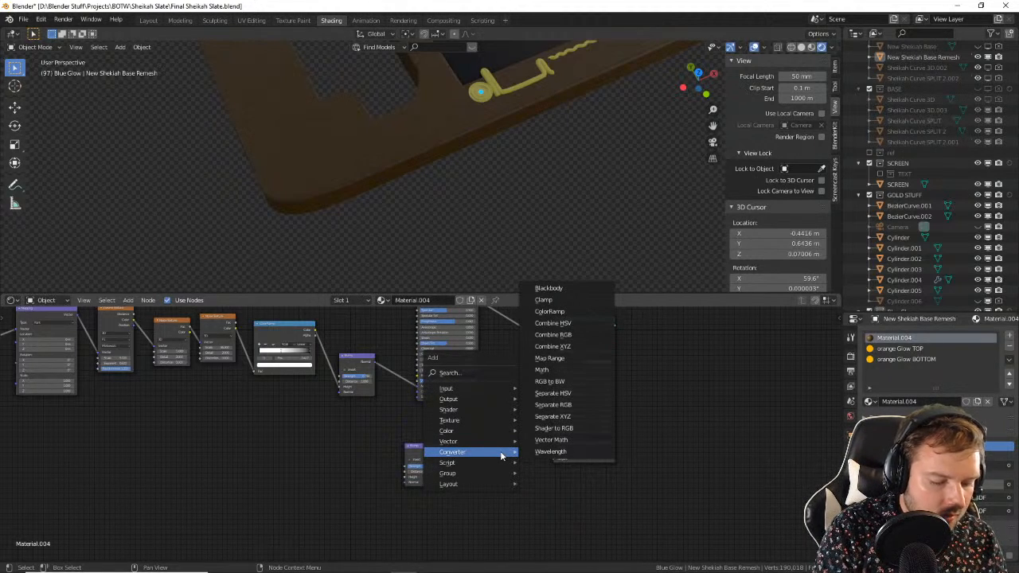
text(s)
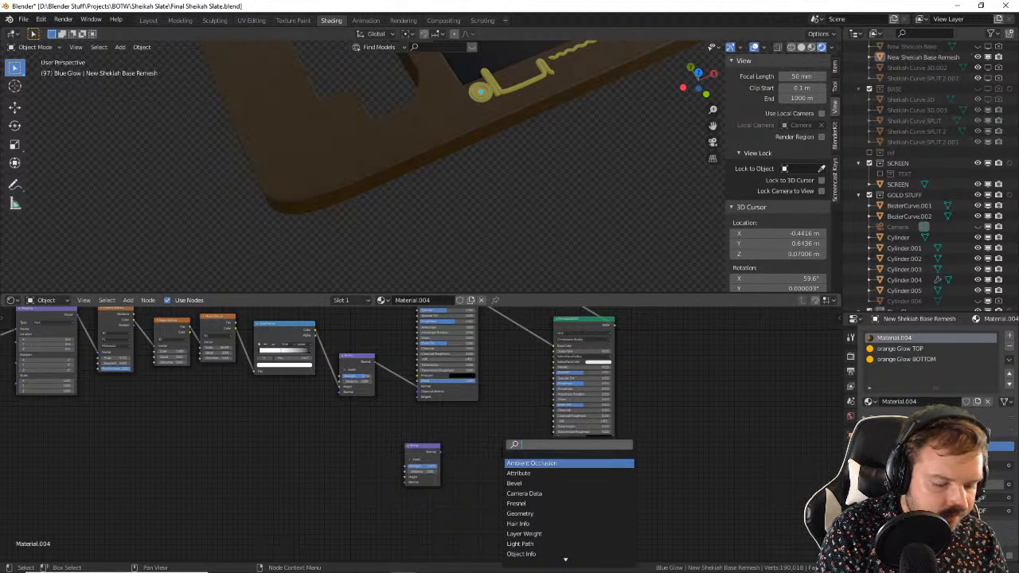
text(noi)
key(Return)
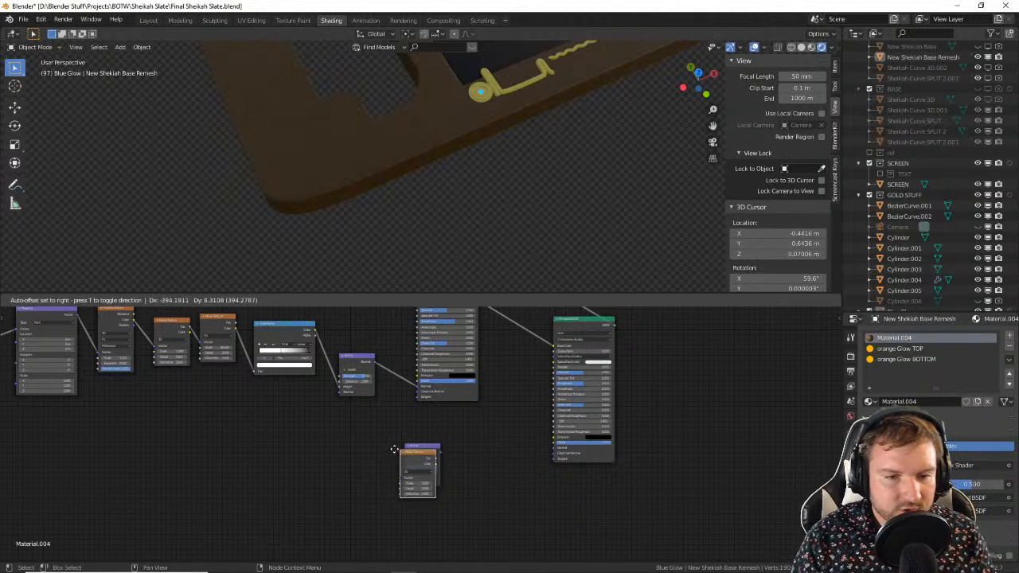
click(376, 457)
Step: Link the Noise Texture's colour to the new Bump's Strength and the Bump's output to the second Principled BSDF's Normal
scroll(376, 456, up, 2)
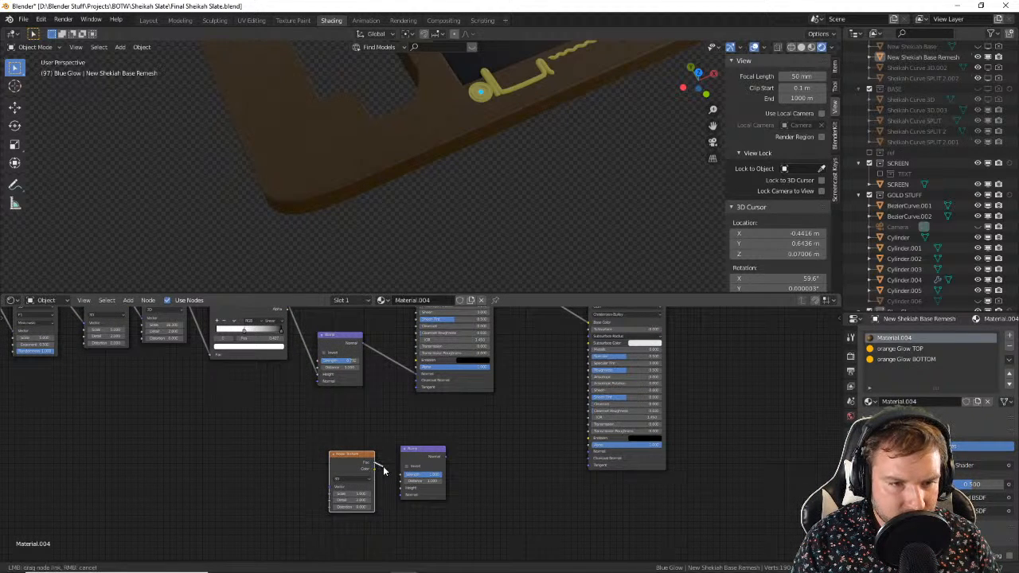
mouse_move(374, 405)
middle_down()
mouse_move(380, 446)
mouse_move(365, 382)
mouse_move(361, 395)
middle_up()
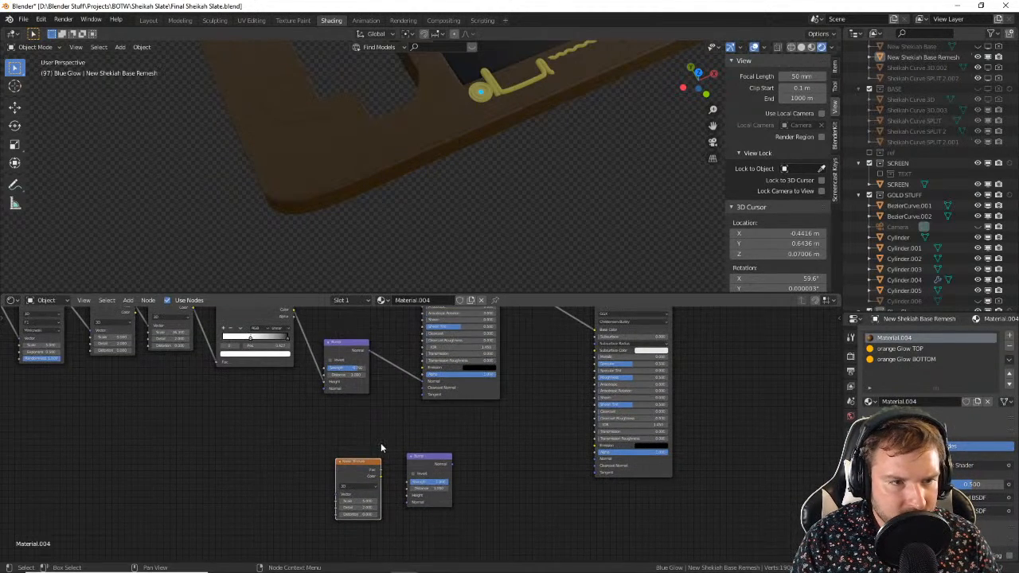
middle_drag(380, 442, 360, 427)
drag(361, 461, 576, 445)
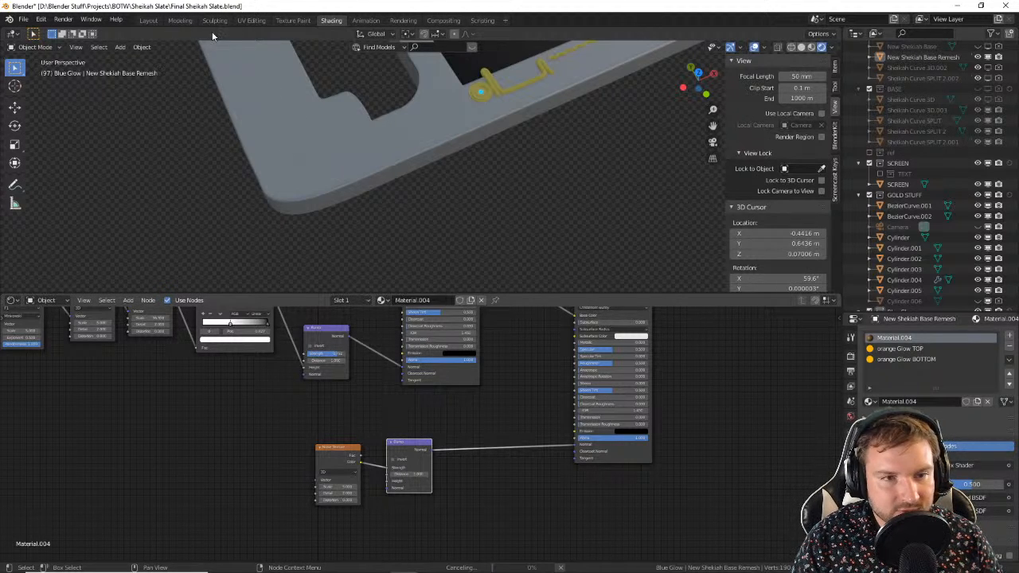
Step: Set the new Noise Texture's scale to 67.1 and inspect the slate body's corner up close
click(346, 166)
scroll(313, 216, up, 3)
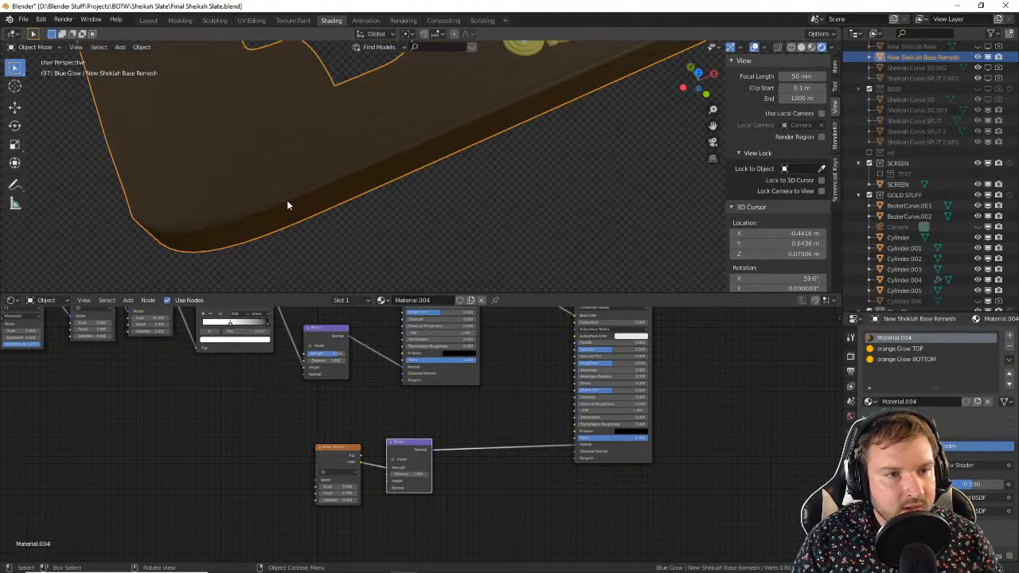
middle_drag(287, 200, 376, 189)
scroll(375, 188, up, 5)
scroll(466, 261, down, 3)
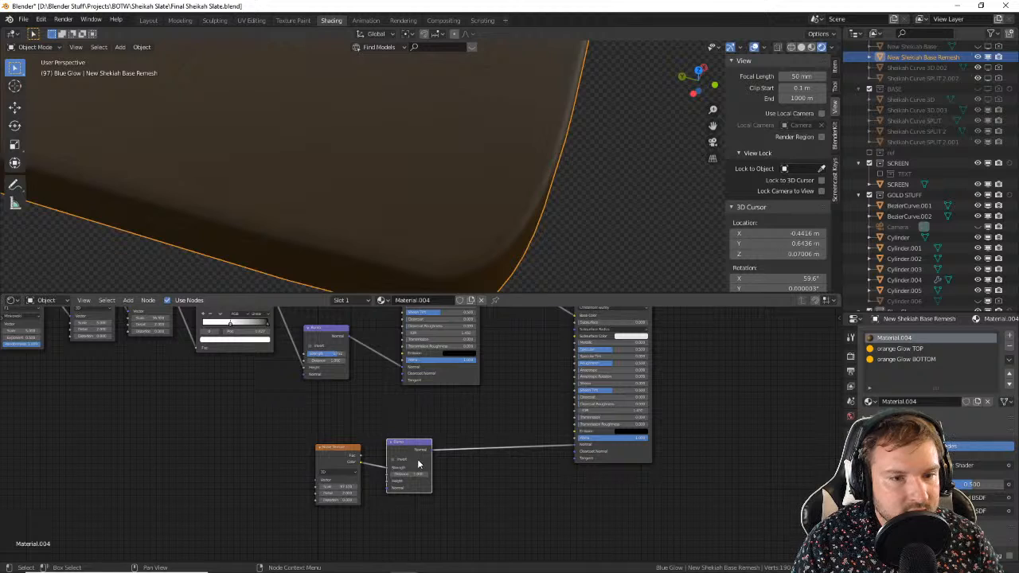
Step: Move the new Bump and Noise Texture nodes closer to the second BSDF and relink the noise colour from Strength to Height
drag(422, 444, 469, 444)
drag(355, 447, 418, 420)
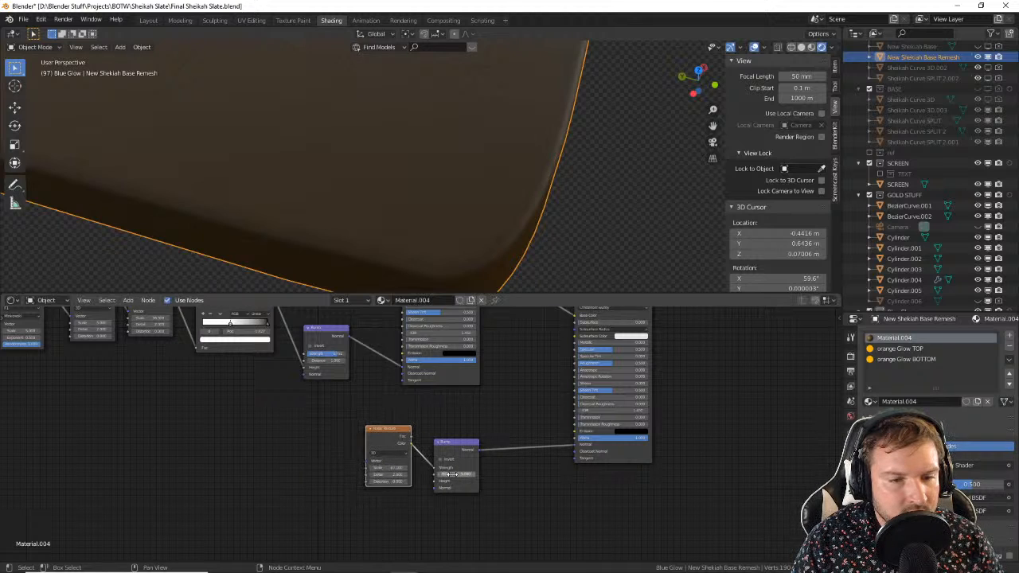
scroll(456, 475, up, 2)
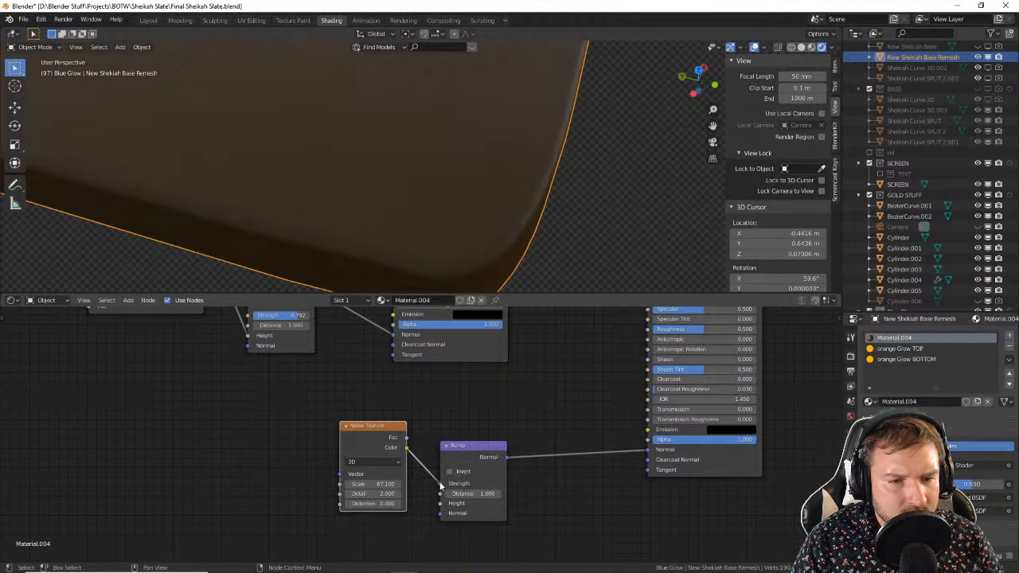
drag(440, 483, 439, 503)
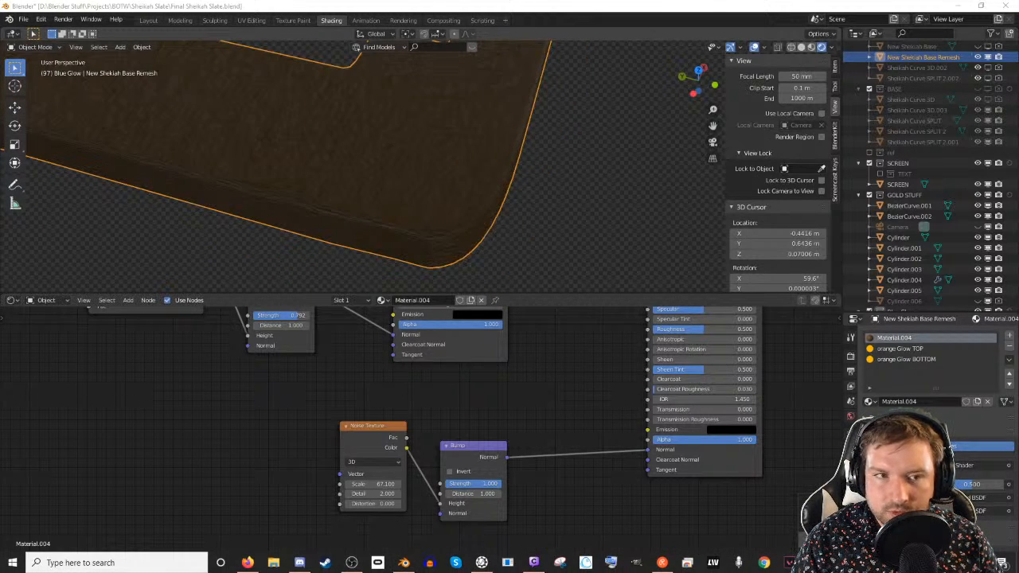
scroll(494, 231, down, 2)
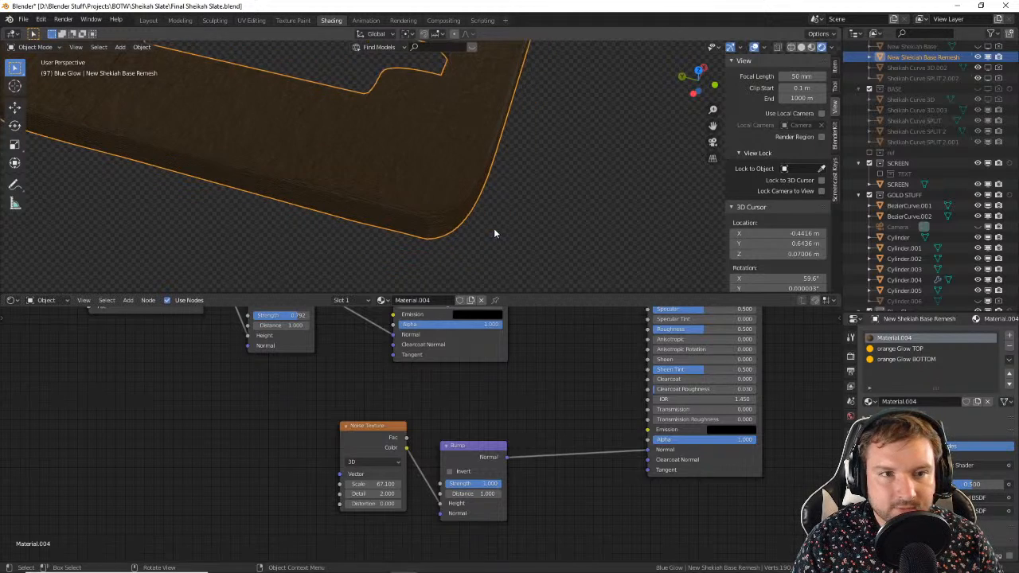
middle_drag(493, 233, 416, 199)
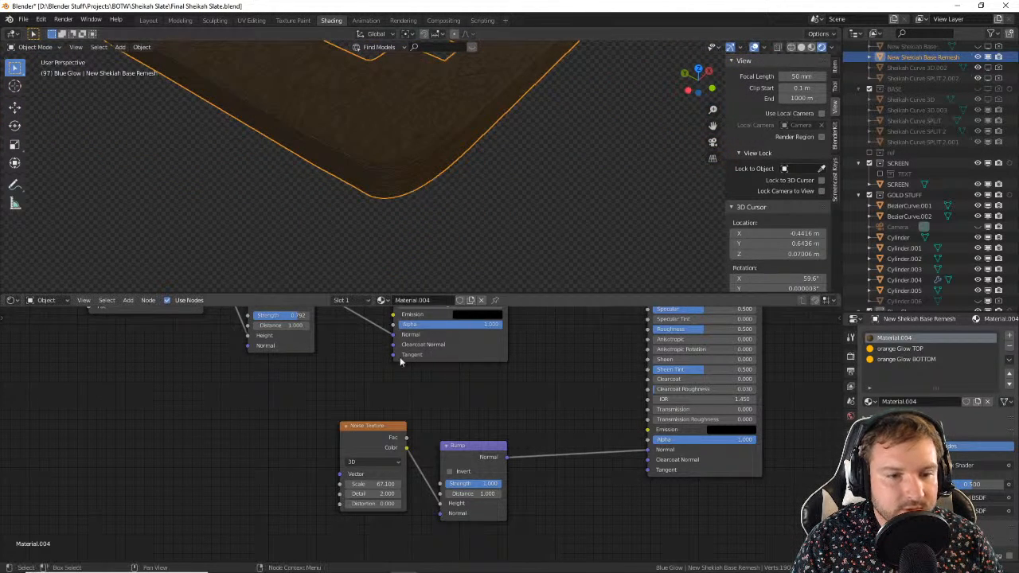
click(374, 425)
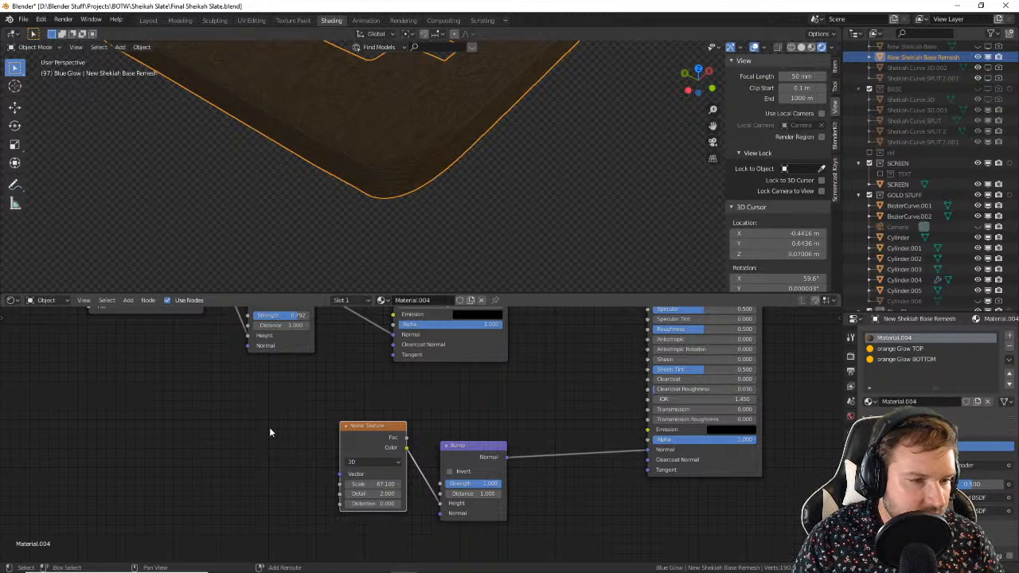
key(shift+a)
click(257, 348)
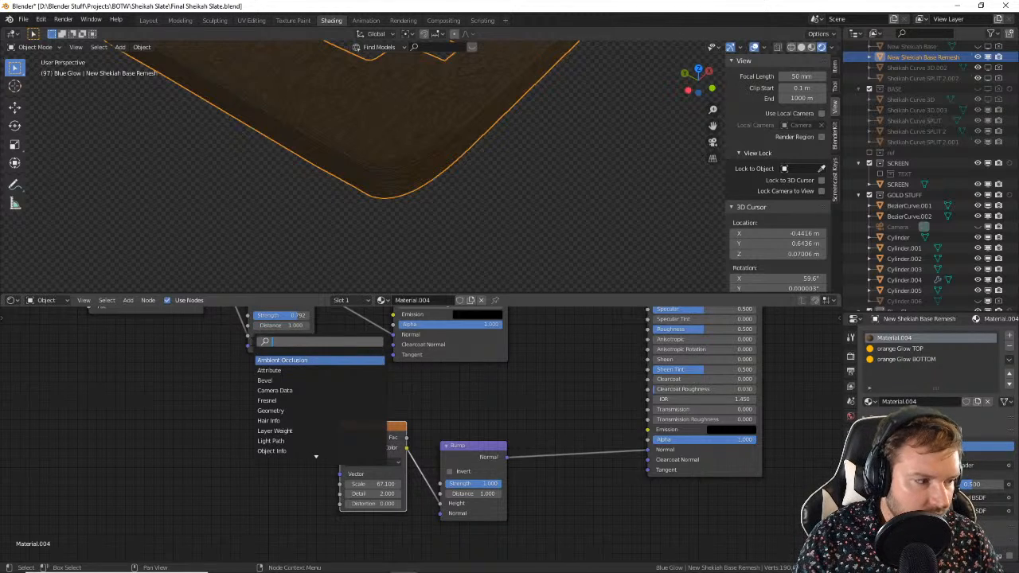
key(Escape)
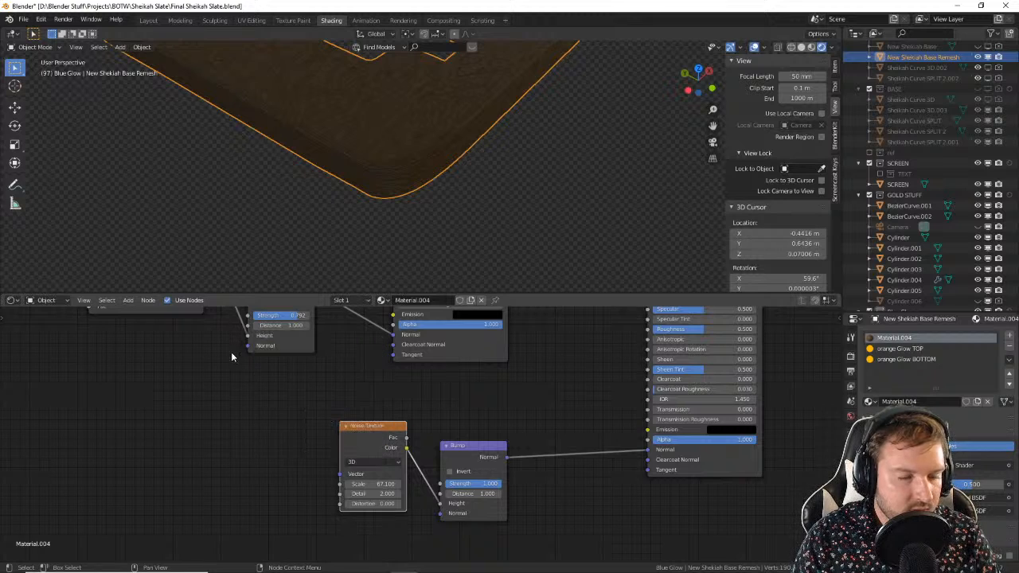
click(273, 458)
Step: Add Texture Coordinate and Mapping nodes to the new Noise Texture, feeding the mapping from the Object coordinates
click(374, 427)
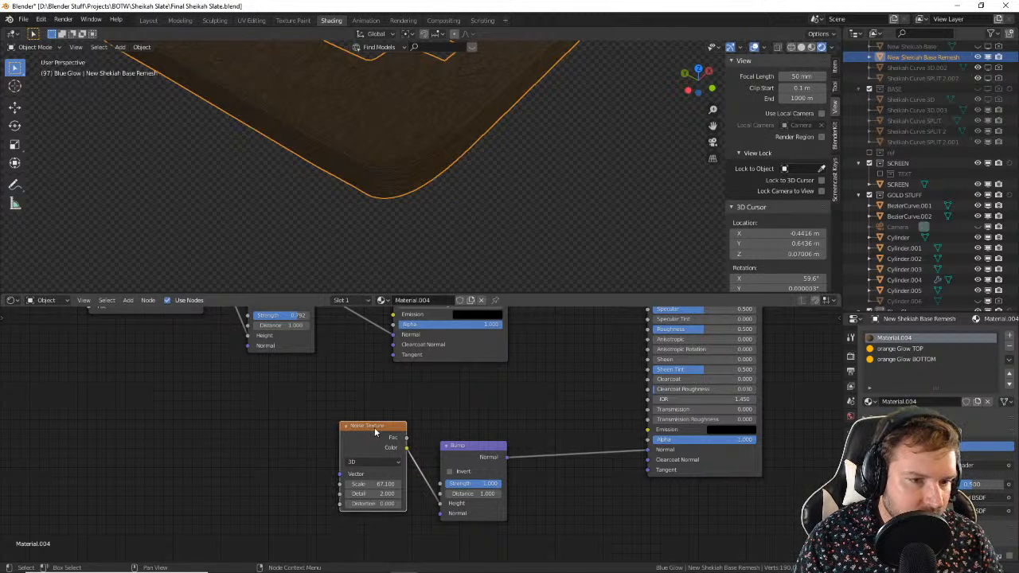
key(ctrl+t)
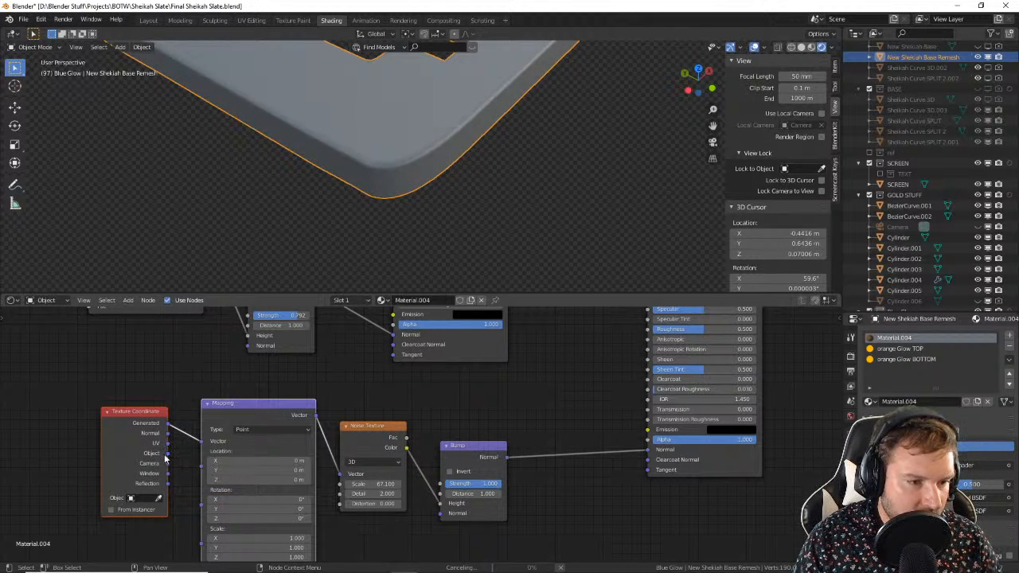
drag(168, 453, 203, 441)
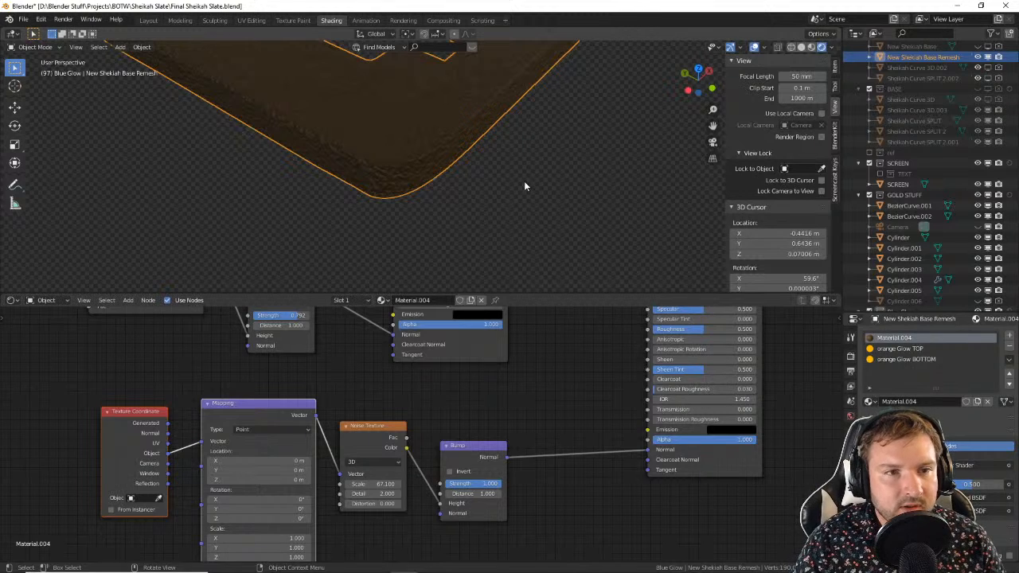
Step: Set the new Noise Texture's scale to 119 after a close look at the slate's corner
mouse_move(525, 152)
middle_down()
mouse_move(520, 175)
mouse_move(484, 191)
mouse_move(468, 167)
mouse_move(532, 162)
middle_up()
scroll(470, 167, up, 4)
scroll(442, 160, down, 1)
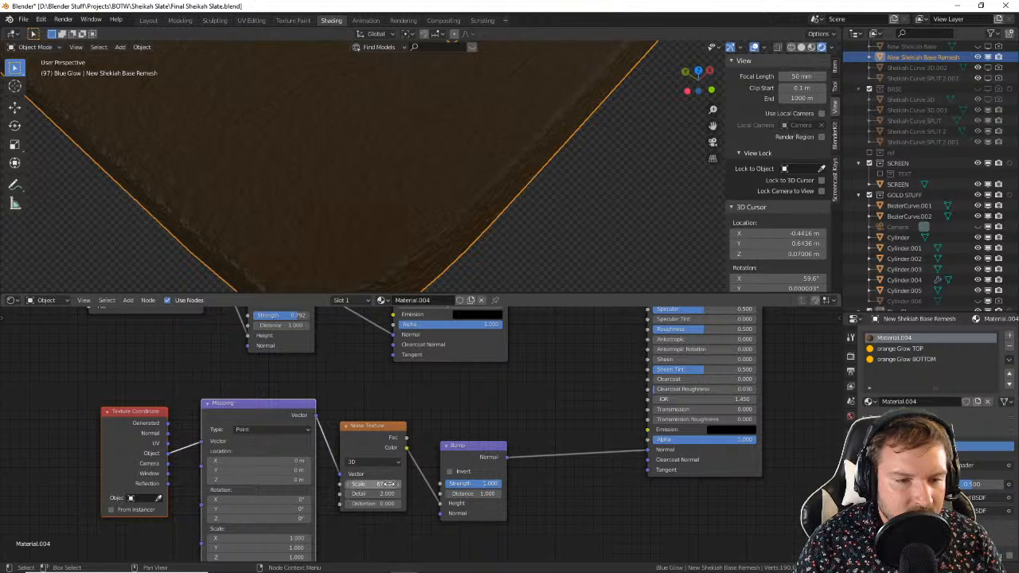
mouse_move(387, 484)
mouse_down()
mouse_move(377, 484)
mouse_move(400, 484)
mouse_up()
scroll(361, 200, down, 5)
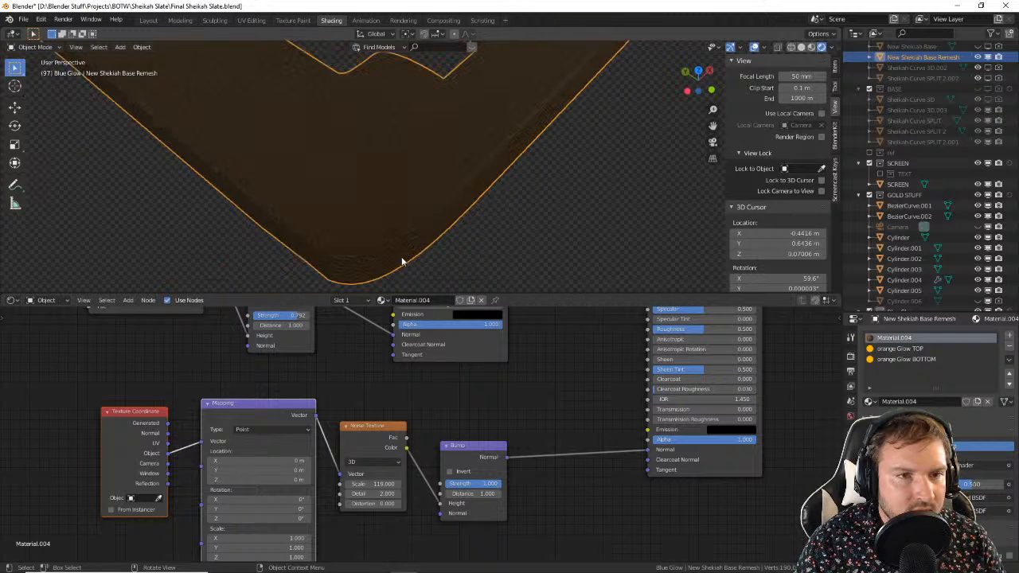
Step: Lower the new Bump node's strength to 0.267 and check the finish on the slate body
mouse_move(398, 233)
middle_down()
mouse_move(435, 198)
mouse_move(398, 229)
mouse_move(415, 224)
middle_up()
mouse_move(487, 483)
mouse_down()
mouse_move(450, 483)
mouse_move(461, 483)
mouse_up()
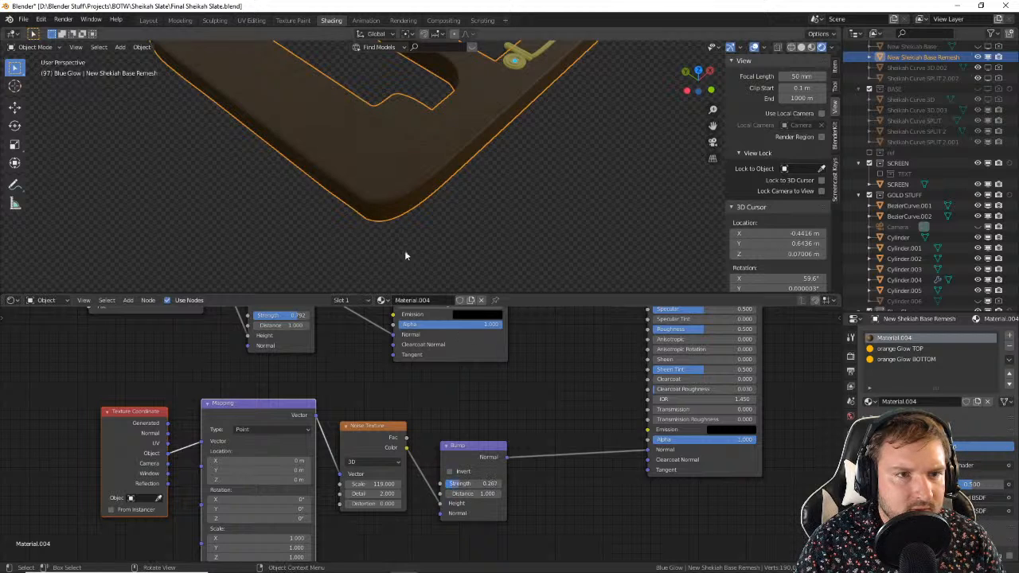
scroll(397, 245, up, 5)
middle_drag(387, 241, 343, 170)
scroll(413, 174, down, 3)
Step: Set the Mix Shader's factor to 0.475
middle_drag(561, 335, 483, 489)
middle_drag(529, 348, 461, 447)
scroll(479, 377, up, 2)
mouse_move(490, 359)
mouse_down()
mouse_move(527, 361)
mouse_move(475, 361)
mouse_move(546, 361)
mouse_move(476, 361)
mouse_move(506, 361)
mouse_up()
Step: Examine the whole slate from the top view, render the image to check the material, and return to the node setup
scroll(438, 190, down, 3)
middle_drag(437, 190, 447, 235)
key(KP_7)
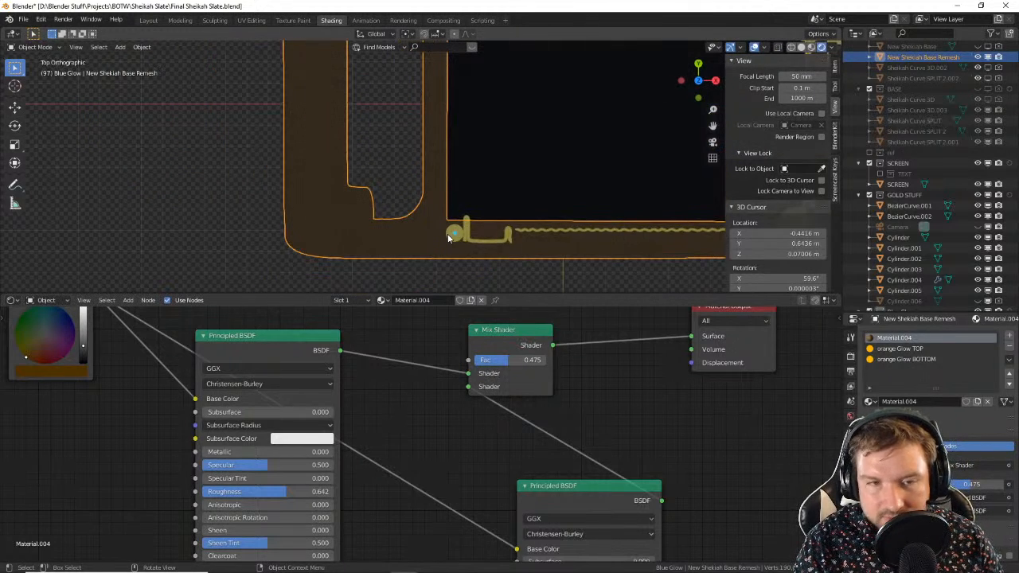
scroll(437, 225, down, 3)
shift+middle_drag(522, 193, 441, 231)
scroll(507, 188, up, 4)
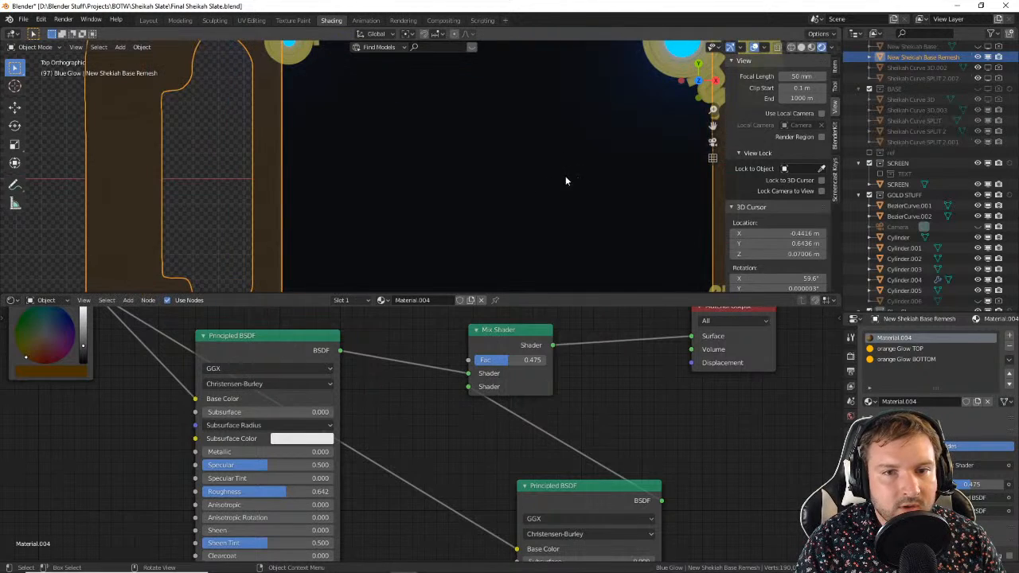
shift+middle_drag(596, 167, 357, 136)
scroll(411, 188, down, 3)
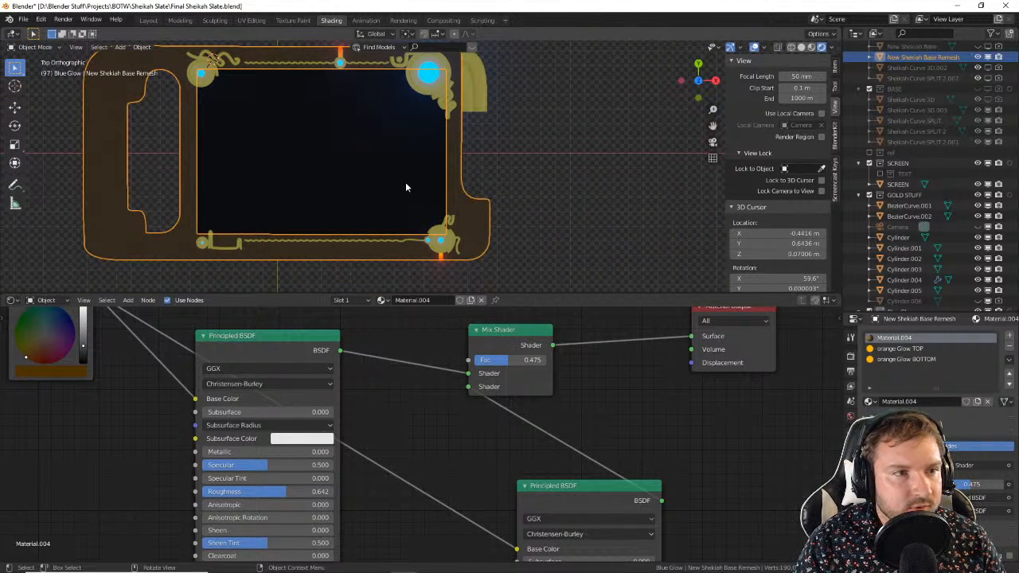
click(499, 164)
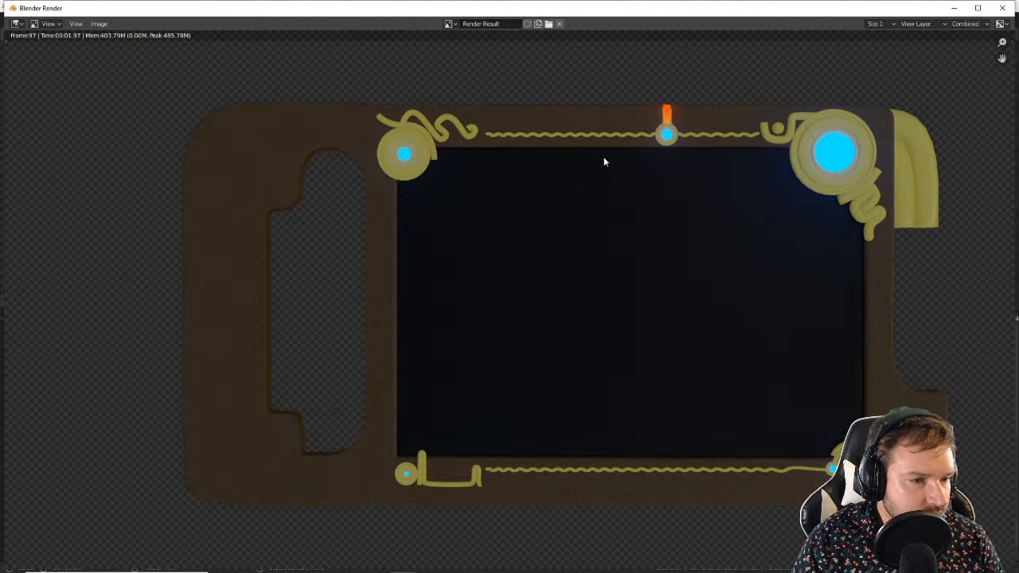
click(1007, 9)
scroll(639, 332, down, 8)
shift+middle_drag(585, 489, 627, 390)
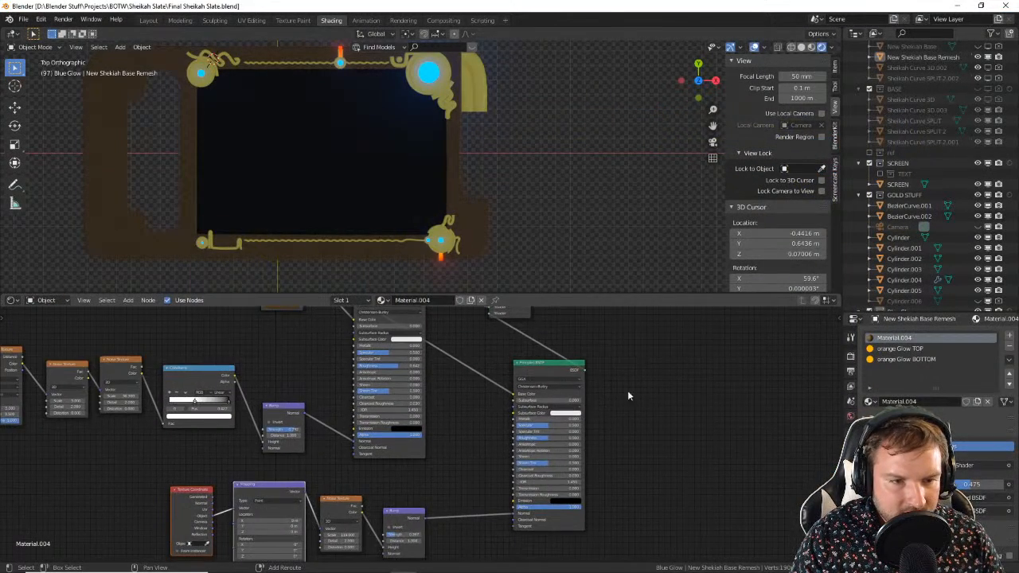
Step: Try inserting a Mix Shader between the first Bump node and the upper Principled shader, and delete it again
scroll(552, 388, down, 1)
shift+middle_drag(444, 450, 525, 429)
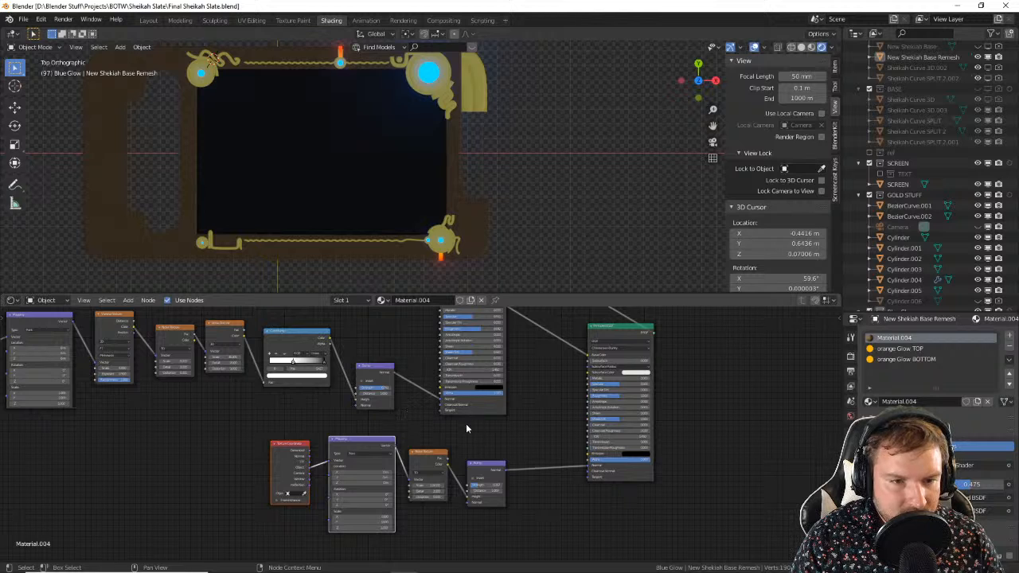
middle_drag(467, 428, 522, 446)
key(shift+a)
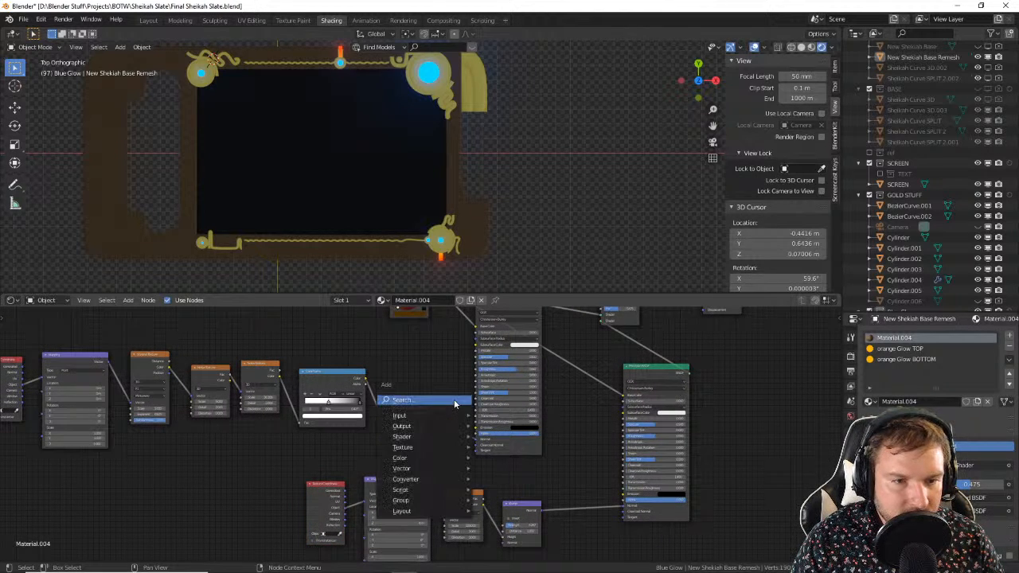
click(455, 402)
text(mi)
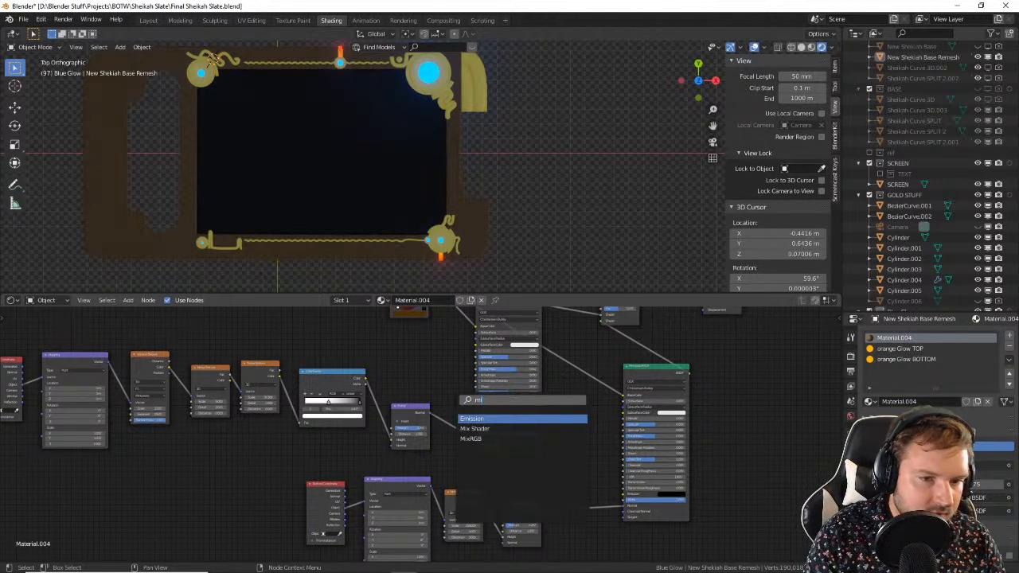
key(Down)
key(Return)
click(435, 412)
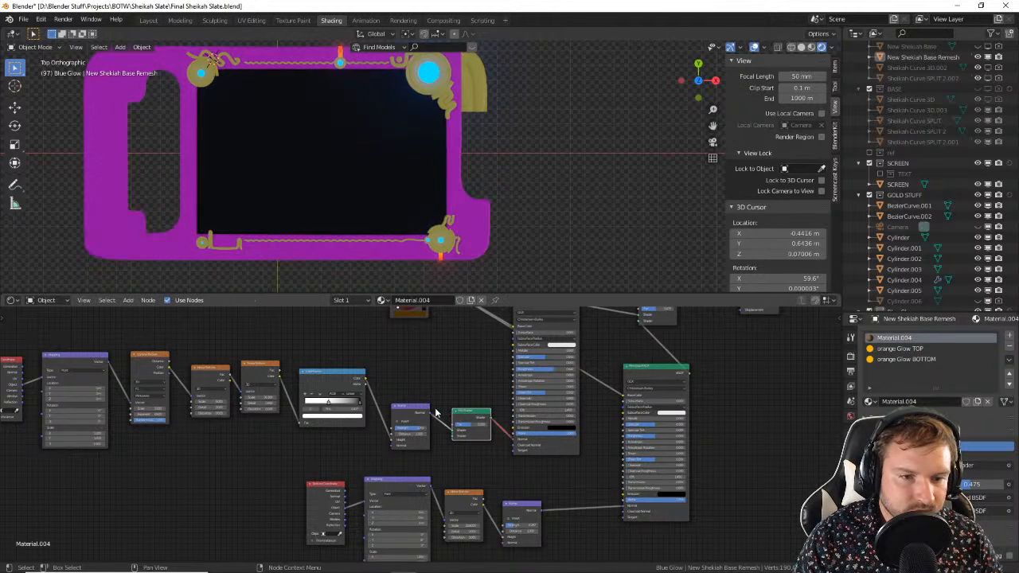
scroll(476, 460, up, 2)
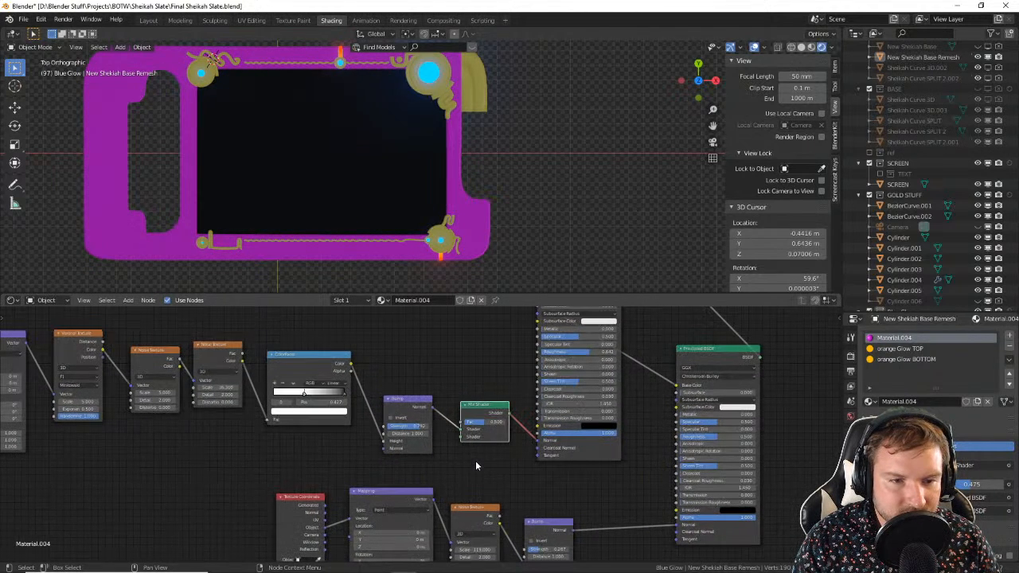
scroll(439, 388, up, 1)
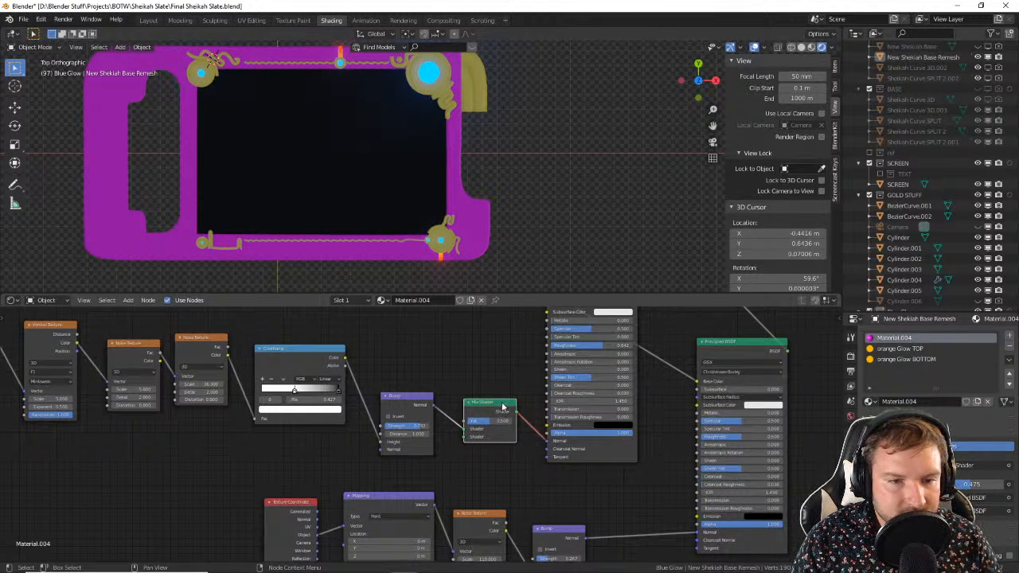
key(x)
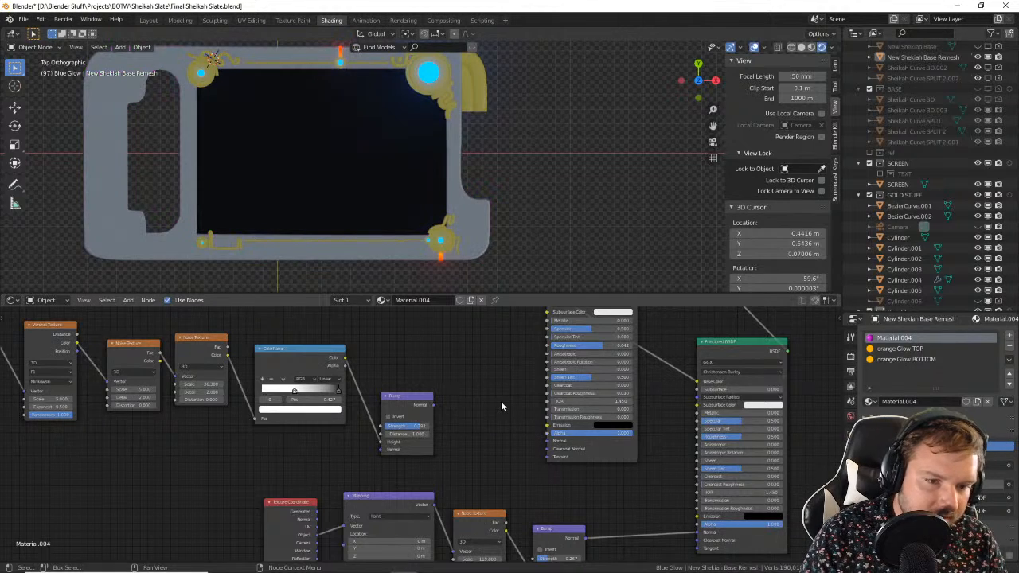
Step: Insert a Math node set to Add between the first Bump node and the upper Principled shader's Normal input
key(shift+a)
click(503, 407)
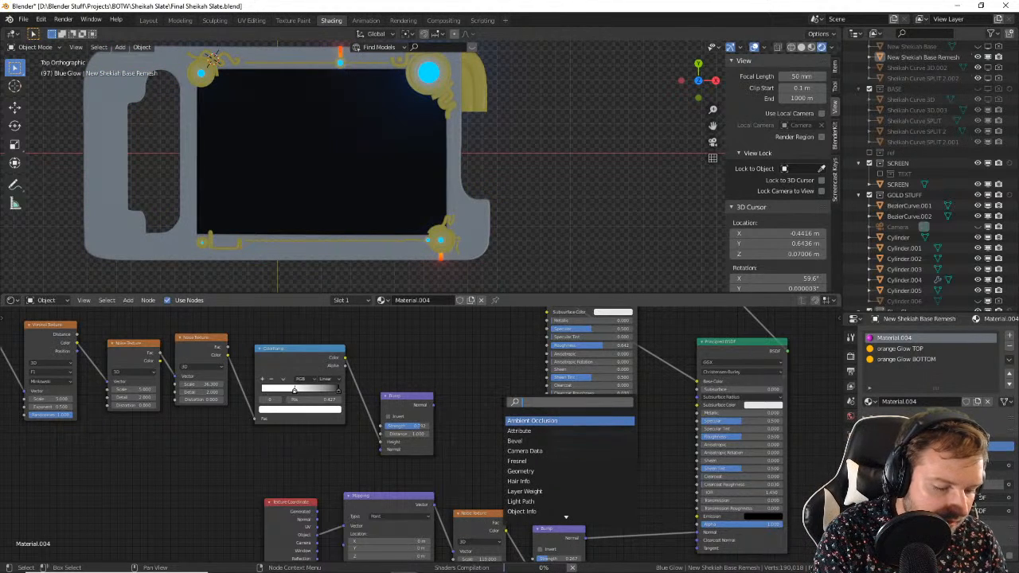
text(mat)
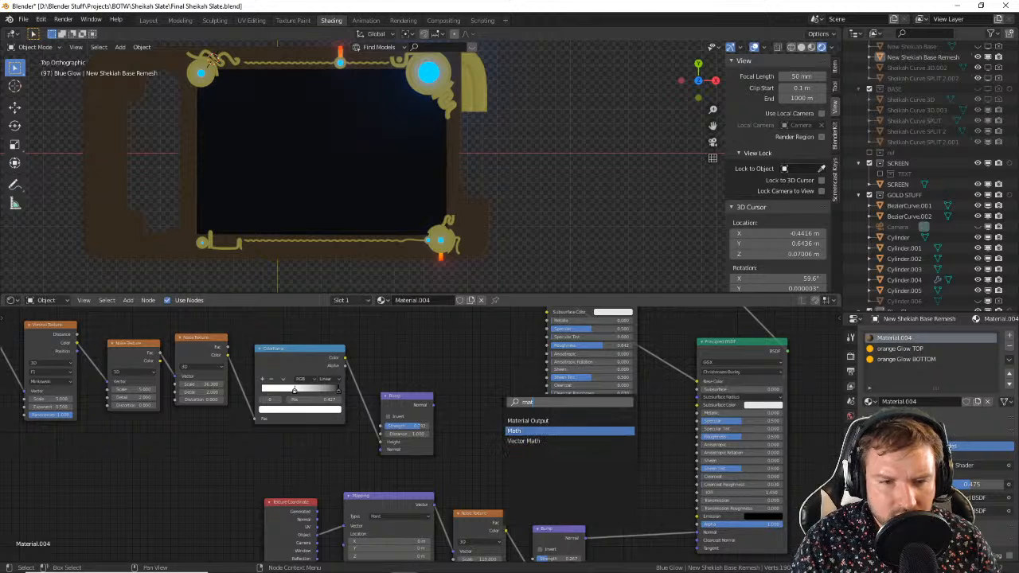
click(514, 431)
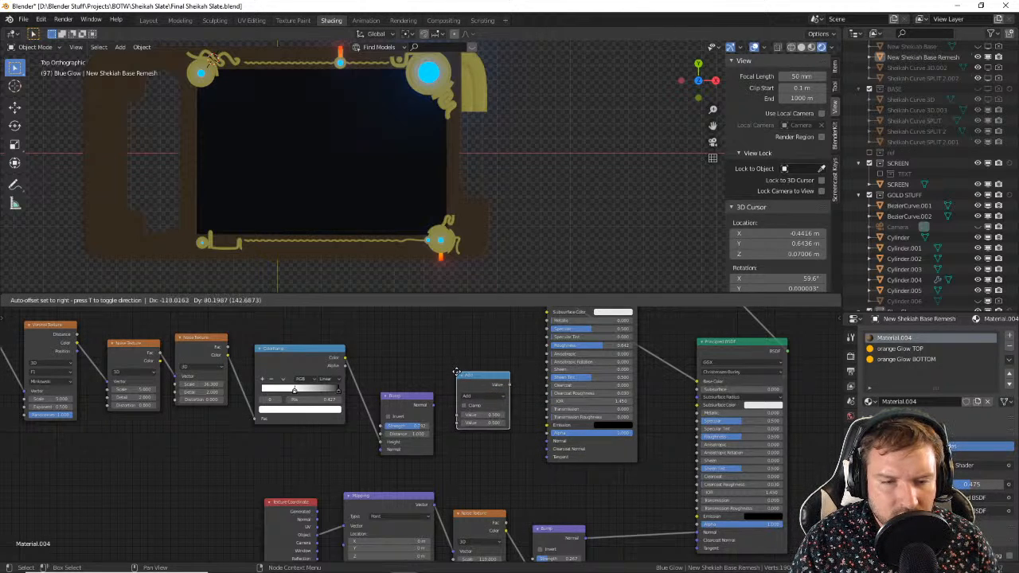
click(457, 373)
drag(433, 405, 460, 414)
drag(510, 384, 548, 448)
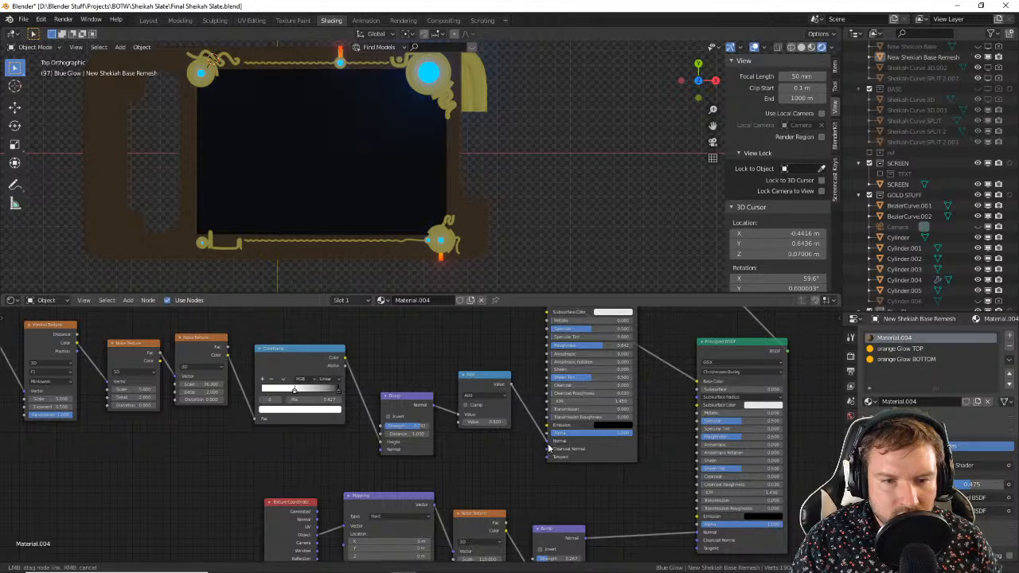
drag(485, 373, 493, 379)
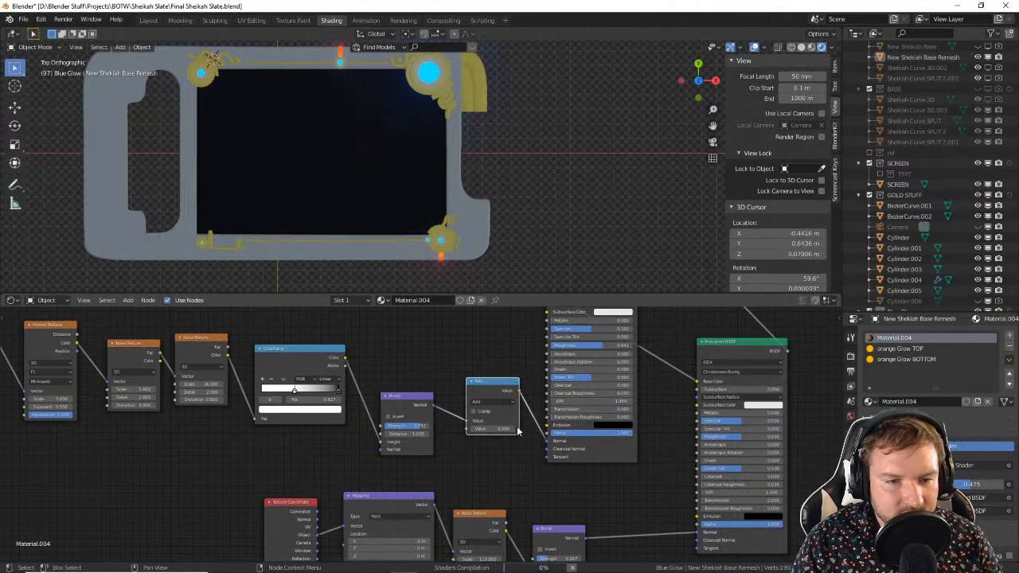
Step: Lower the Math node's value after a close look at the slate's edges, and set the Mix Shader's factor to 0.992
middle_drag(427, 282, 435, 157)
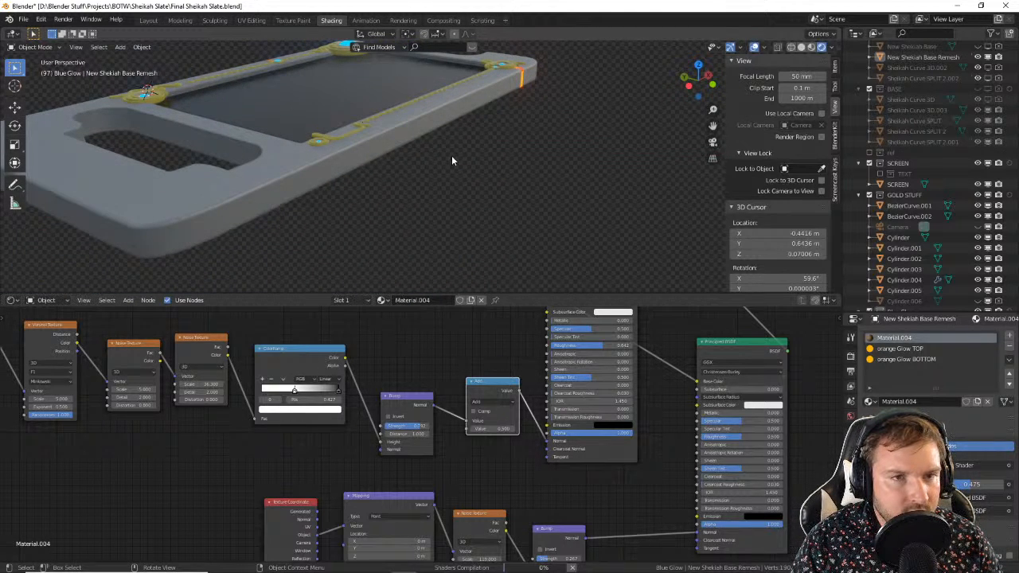
scroll(451, 155, up, 5)
scroll(452, 155, down, 5)
middle_drag(330, 178, 446, 173)
scroll(432, 207, up, 3)
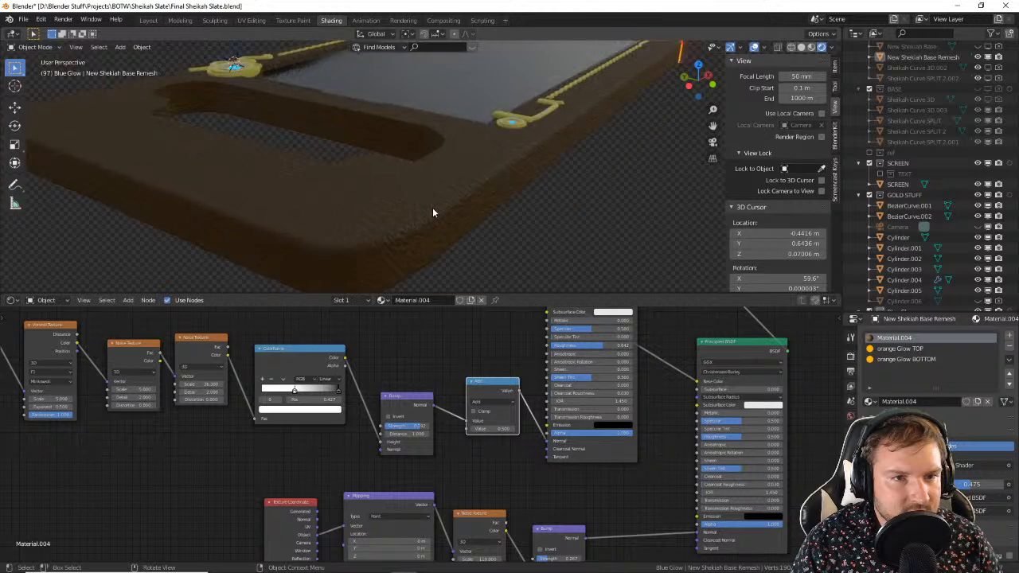
scroll(446, 209, down, 5)
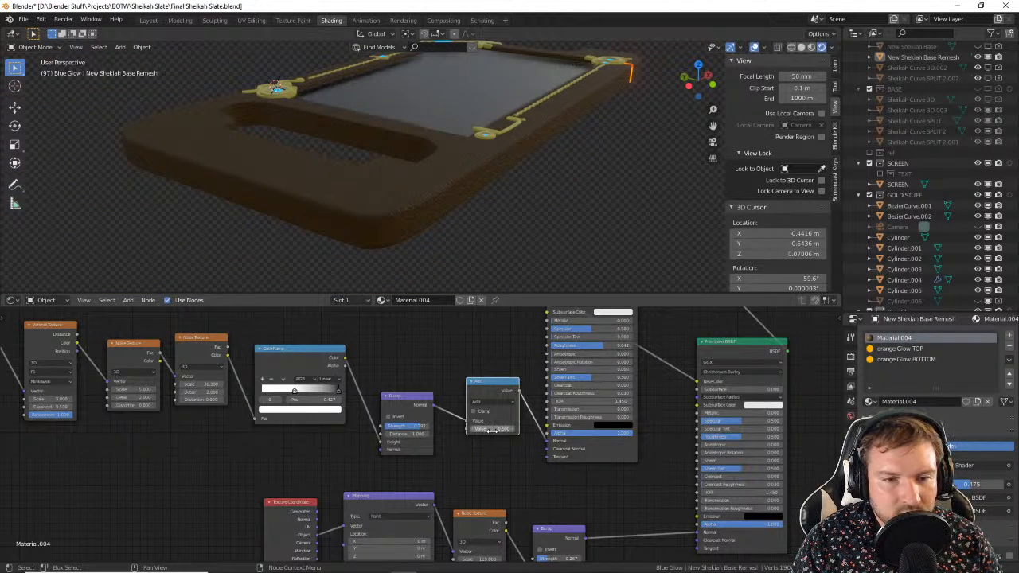
mouse_move(492, 430)
mouse_down()
mouse_move(509, 430)
mouse_move(474, 429)
mouse_up()
scroll(637, 358, down, 2)
mouse_move(676, 345)
middle_down()
mouse_move(612, 433)
mouse_move(633, 410)
middle_up()
mouse_move(651, 357)
mouse_down()
mouse_move(678, 357)
mouse_move(634, 357)
mouse_move(675, 357)
mouse_up()
Step: Connect the second Bump node to the Math node's free value input and disconnect the lower Principled shader from the Mix Shader
shift+middle_drag(557, 438, 598, 365)
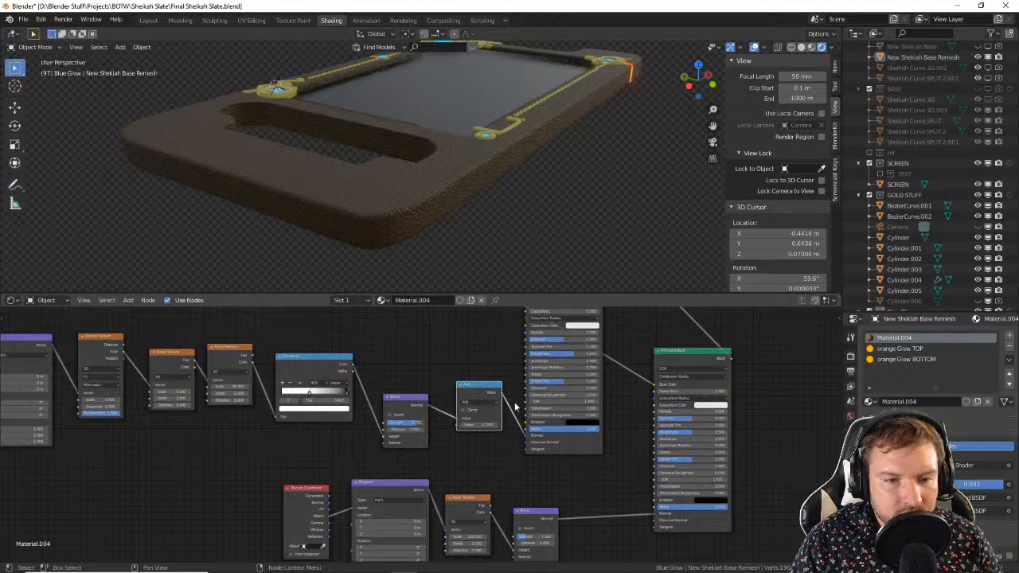
drag(555, 516, 454, 424)
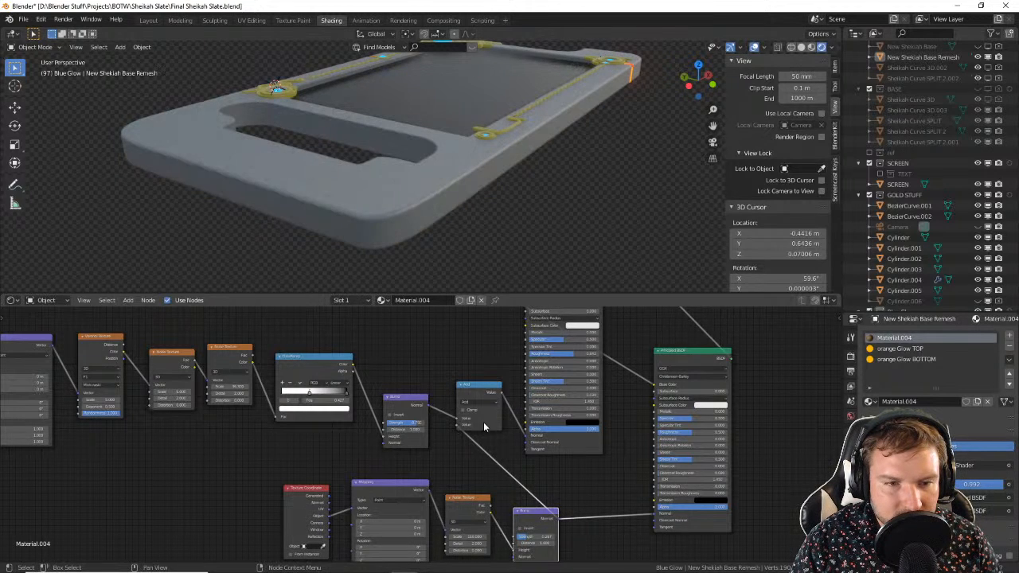
middle_drag(661, 341, 639, 407)
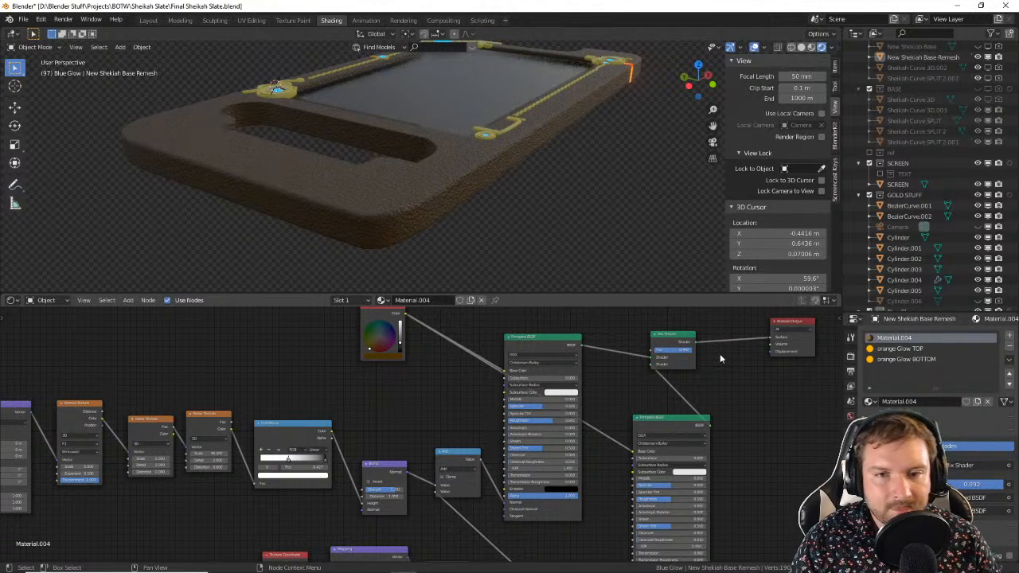
drag(651, 366, 645, 380)
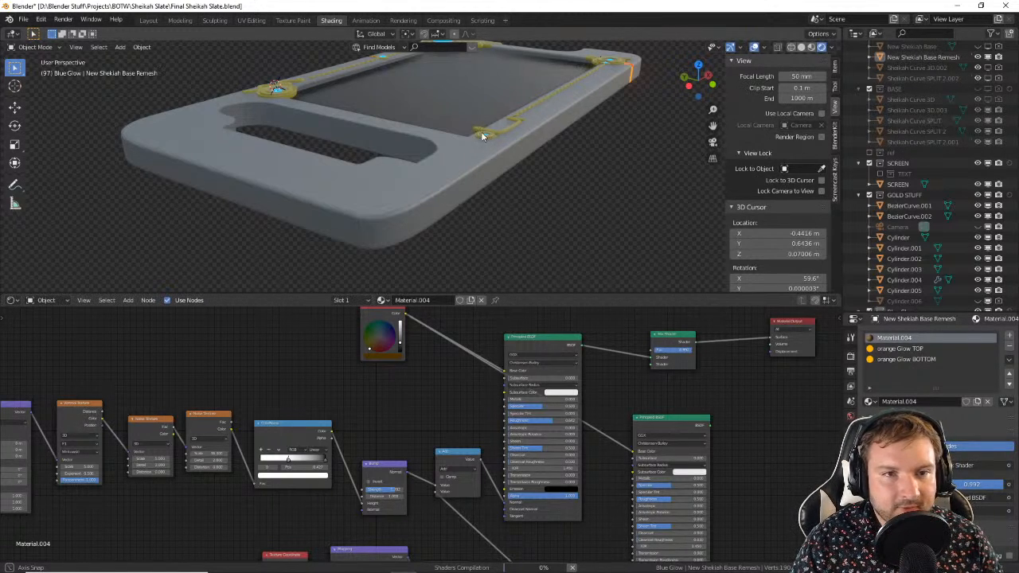
Step: Set the Mix Shader's factor to 0 and inspect the slate's underside around the handle cutout
middle_drag(481, 136, 507, 133)
middle_drag(443, 164, 557, 219)
drag(690, 350, 658, 351)
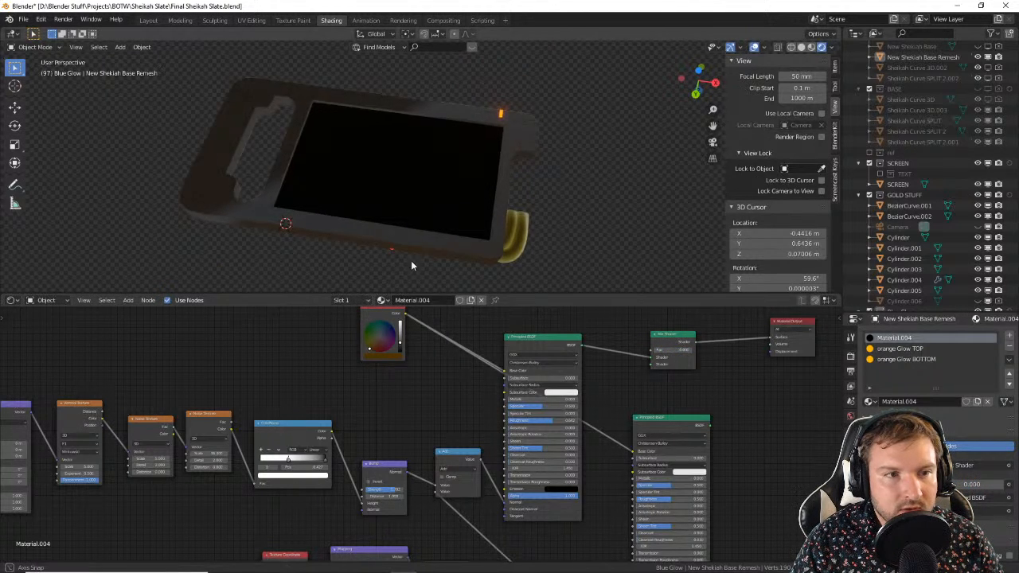
middle_drag(410, 260, 420, 226)
scroll(382, 228, up, 5)
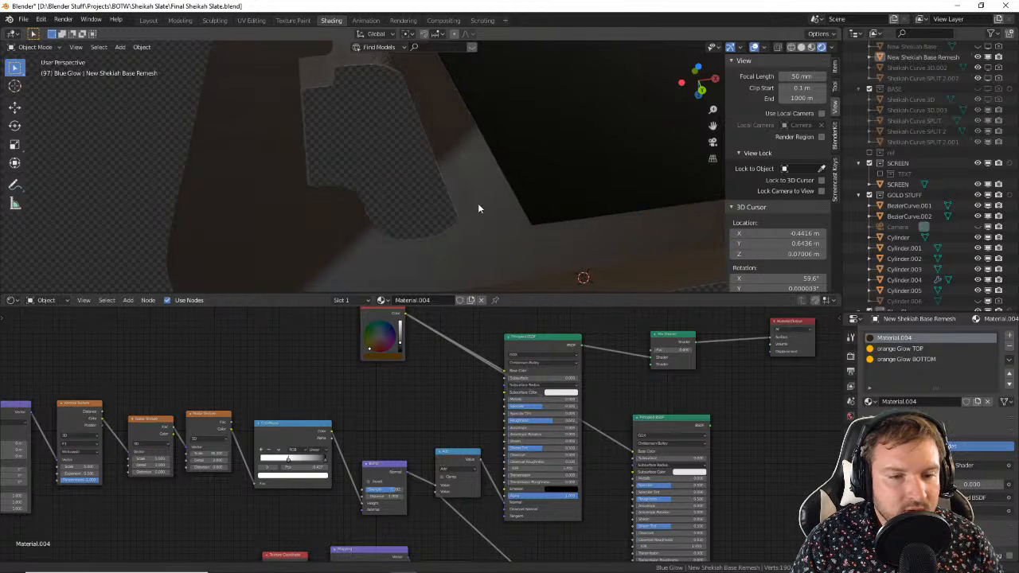
shift+middle_drag(477, 208, 475, 150)
Step: Change the Math node's operation to Multiply, keeping both Bump nodes connected to its inputs
middle_drag(456, 390, 447, 305)
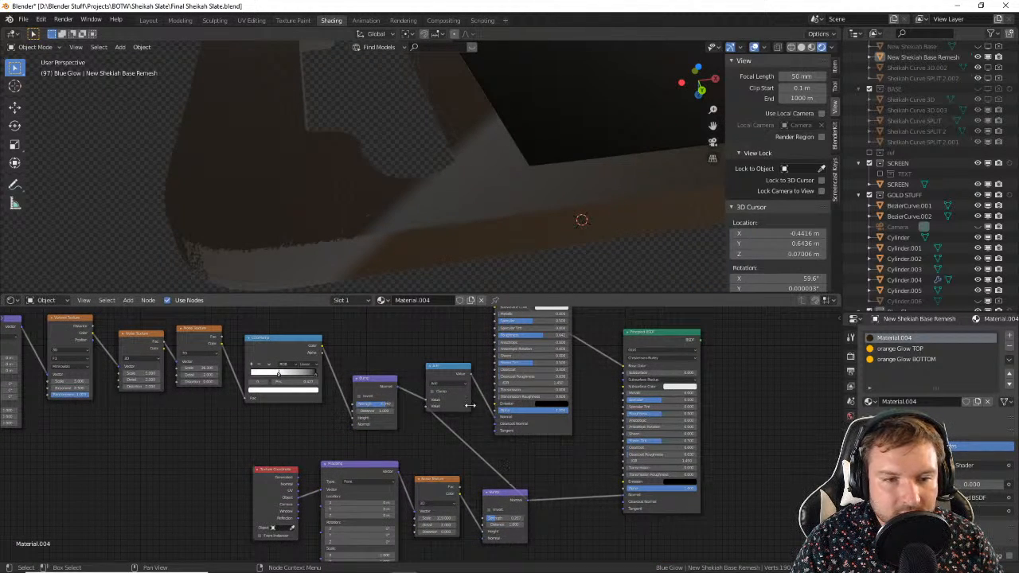
mouse_move(426, 406)
mouse_down()
mouse_move(552, 476)
mouse_move(434, 420)
mouse_move(434, 403)
mouse_up()
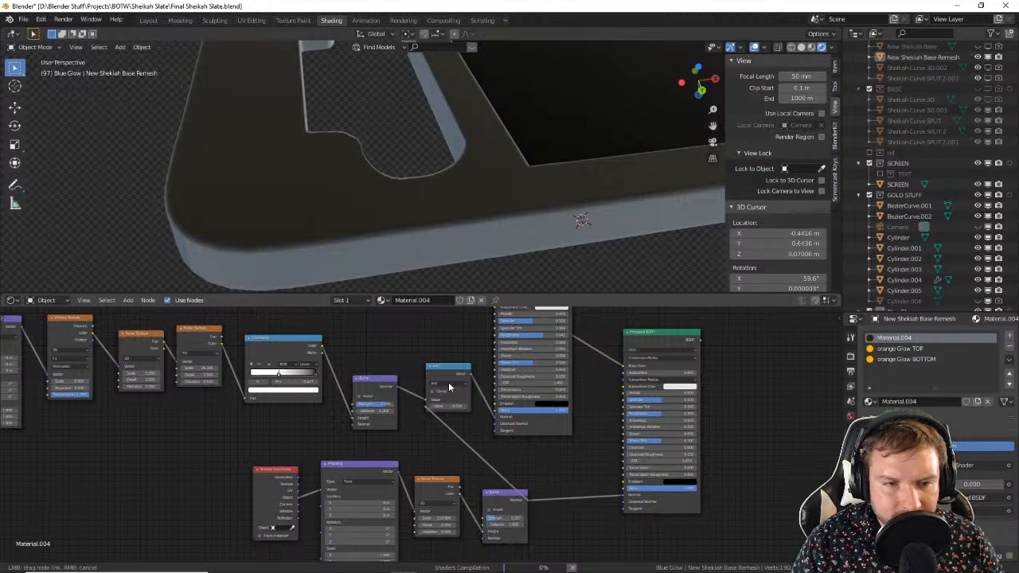
click(456, 384)
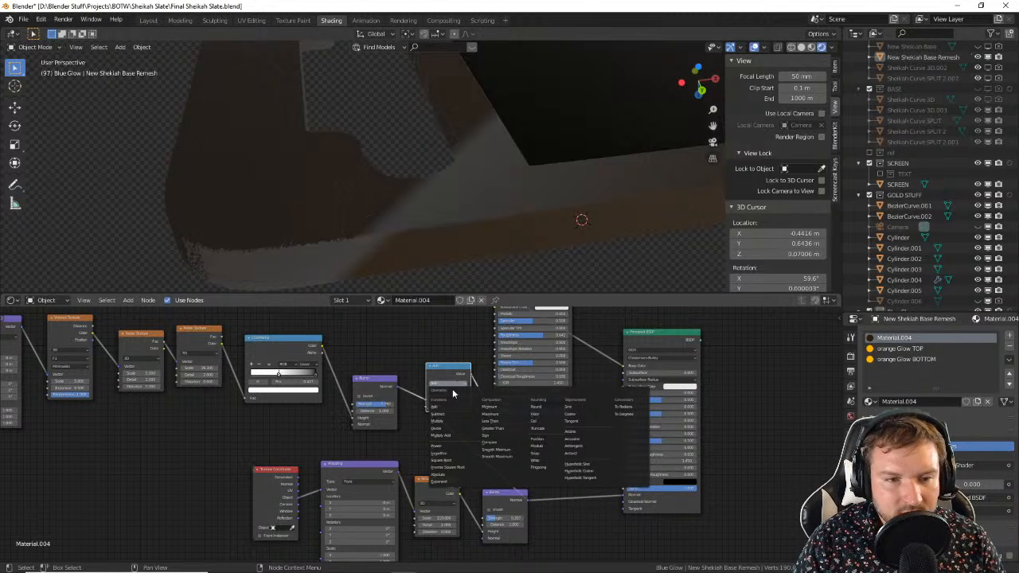
click(447, 423)
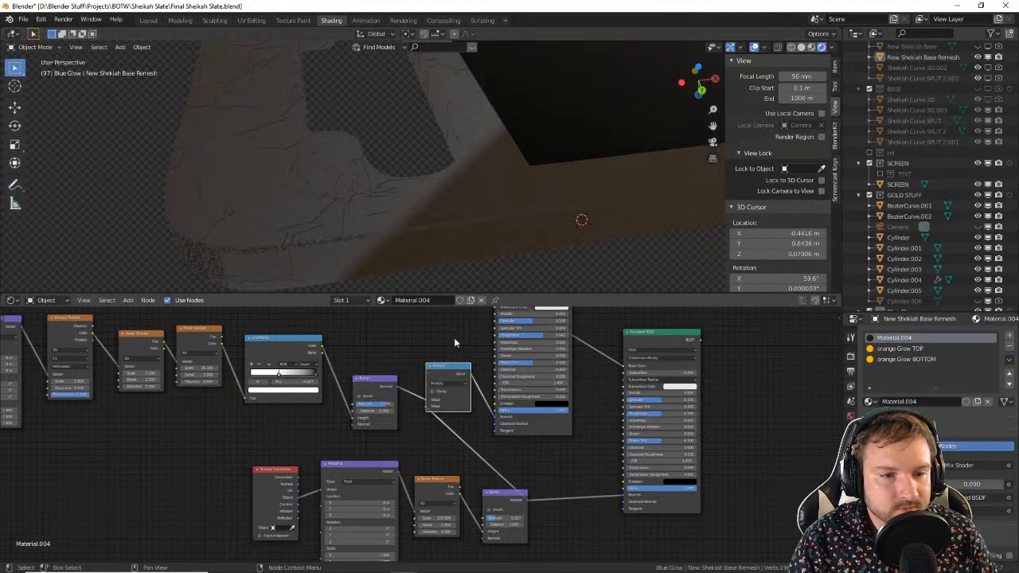
Step: Delete the Math node and connect the first Bump node directly to the upper Principled shader's Normal input
key(x)
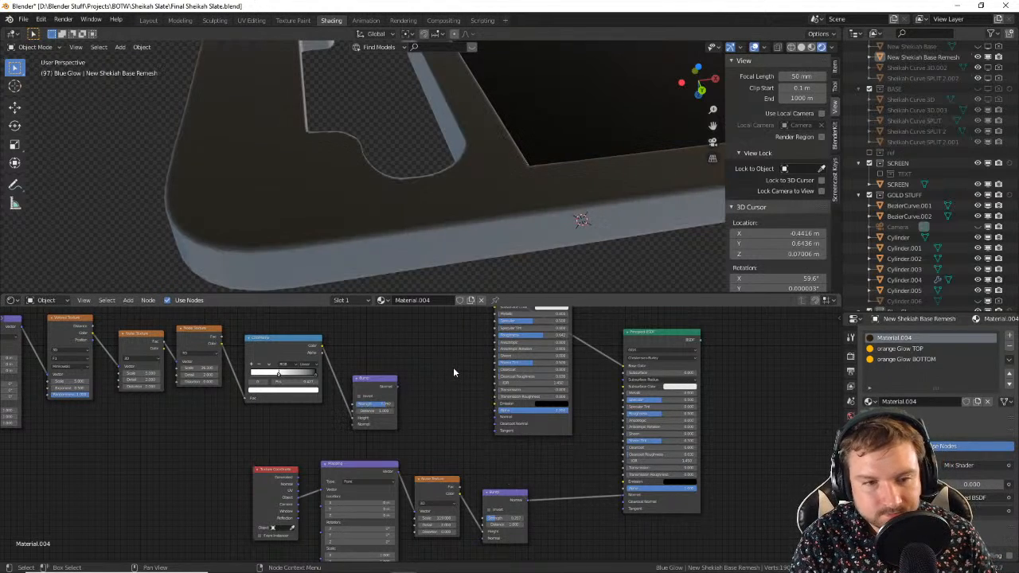
drag(397, 388, 494, 416)
Step: Reconnect the lower Principled shader to the Mix Shader's second input and set the factor to 0.567
middle_drag(594, 401, 464, 499)
drag(564, 446, 547, 372)
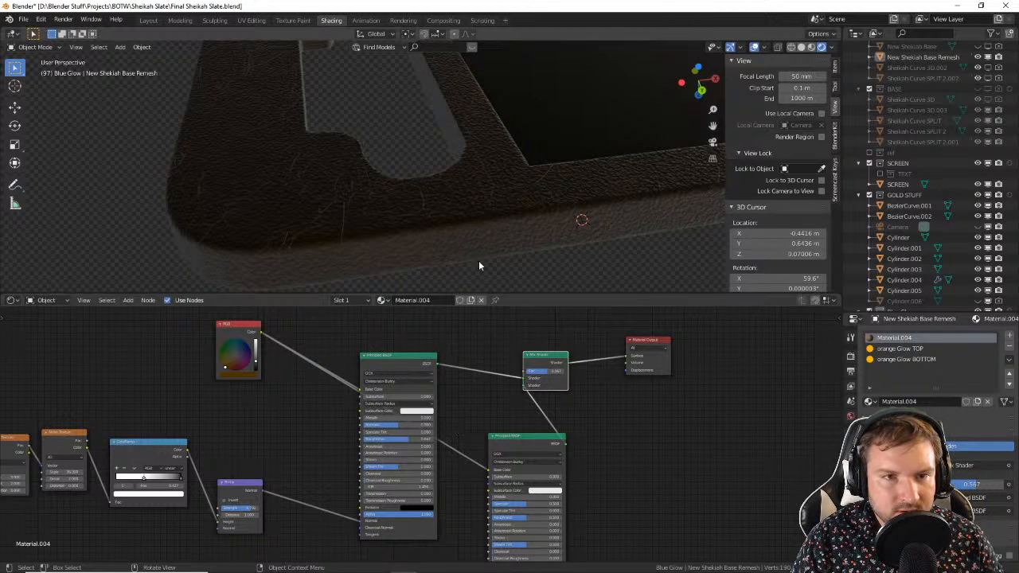
Step: Review both shaders' bump connections and examine the slate body's finish around the handle and lower edge from the top view
scroll(494, 231, down, 3)
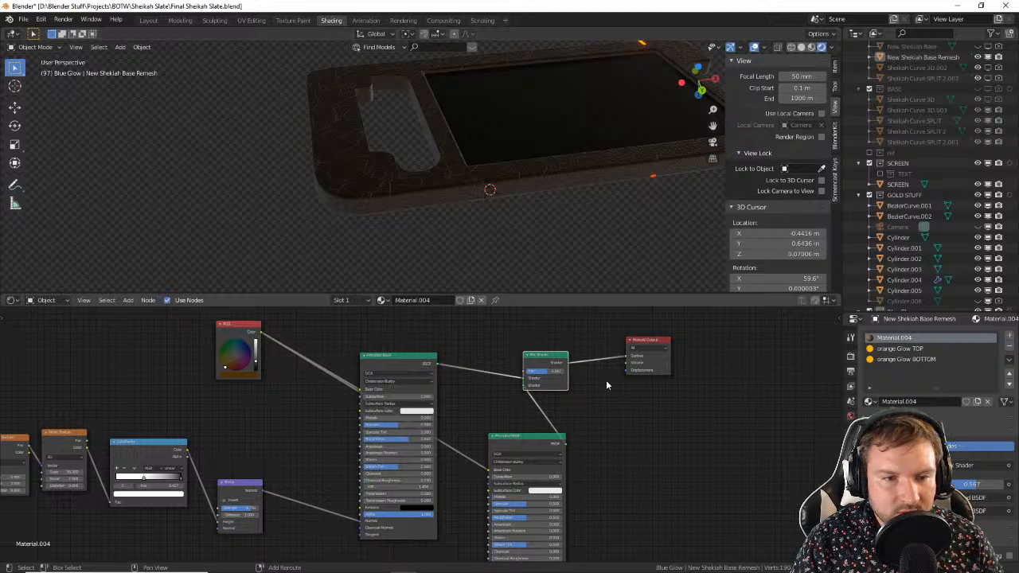
middle_drag(653, 427, 592, 316)
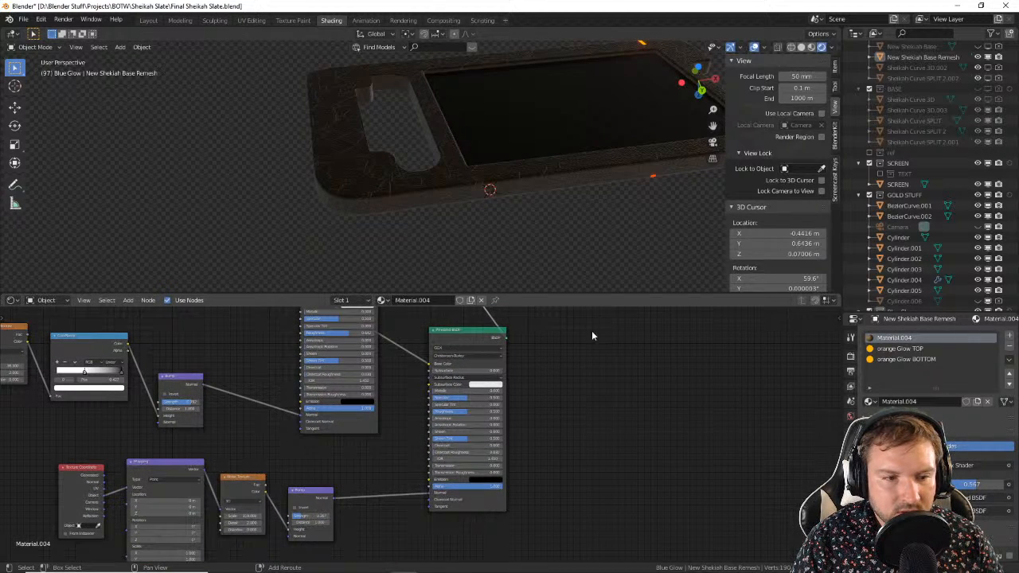
scroll(232, 413, up, 1)
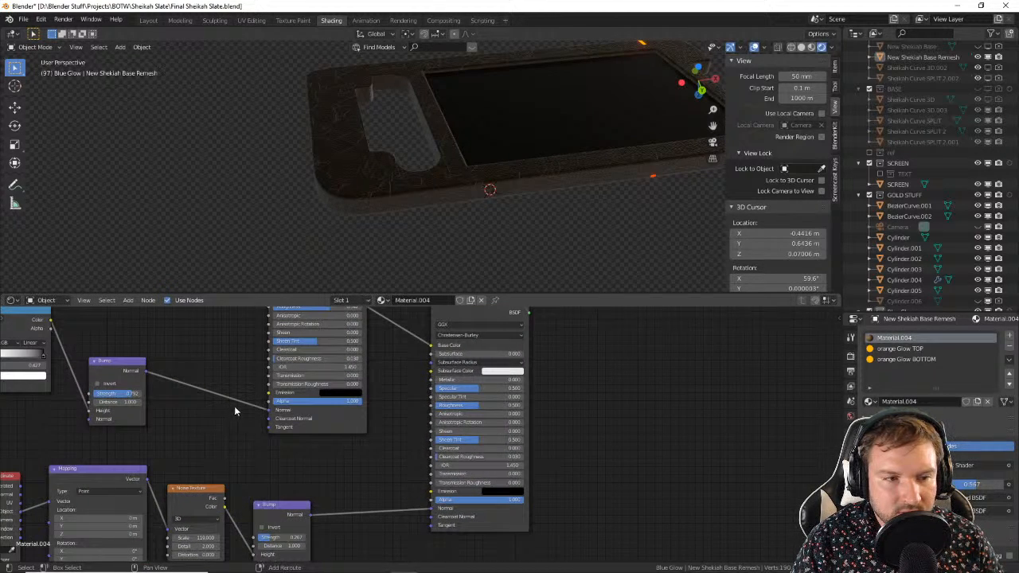
middle_drag(234, 406, 364, 407)
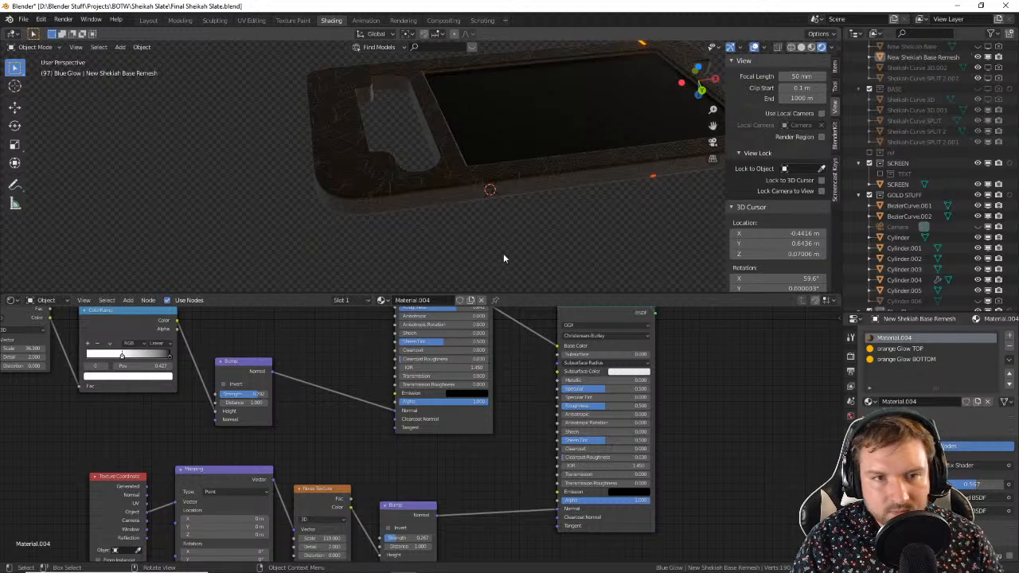
key(KP_7)
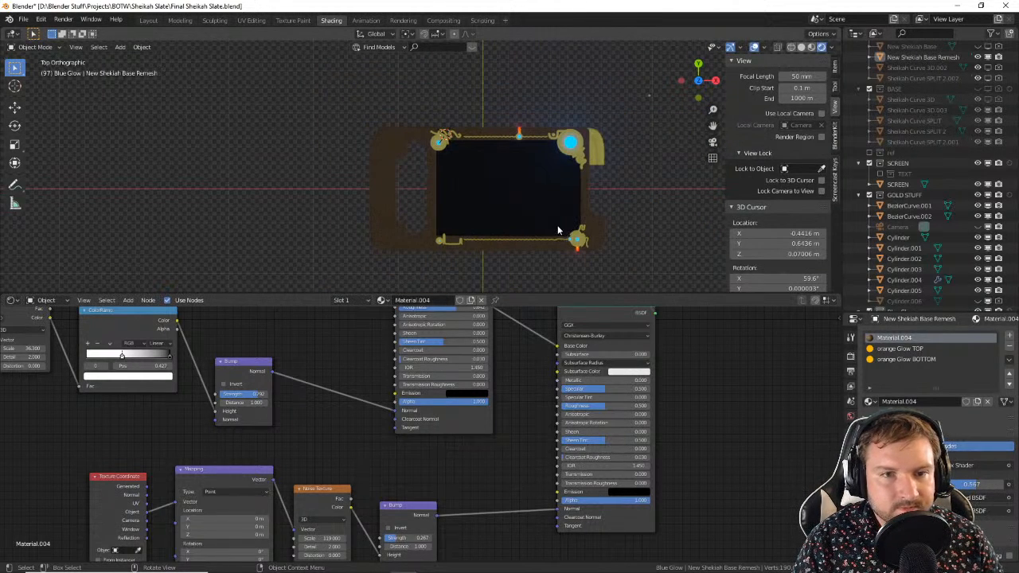
scroll(573, 236, up, 6)
shift+middle_drag(528, 281, 441, 98)
scroll(455, 184, up, 4)
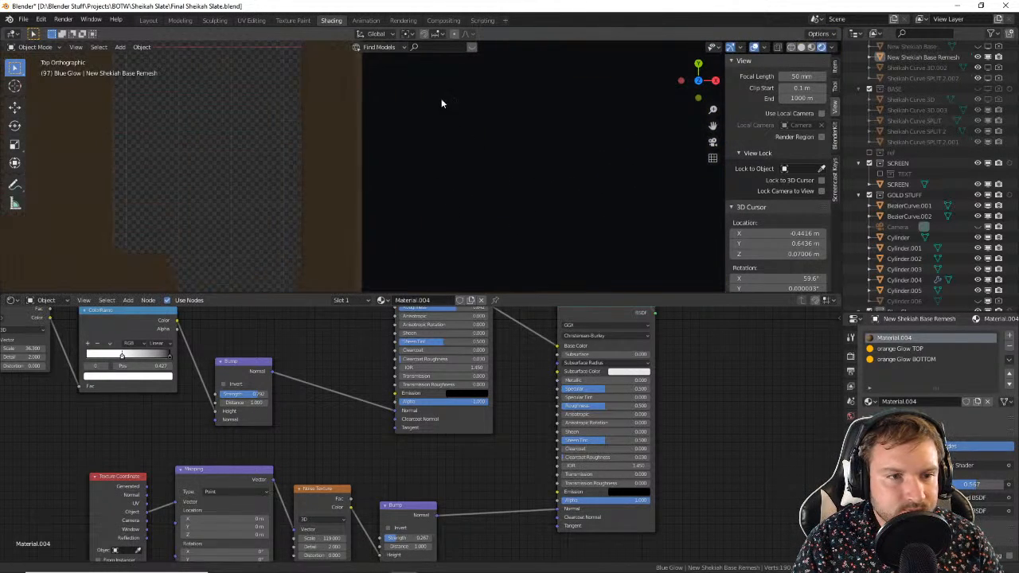
shift+middle_drag(458, 191, 425, 172)
scroll(425, 172, down, 3)
scroll(425, 172, down, 2)
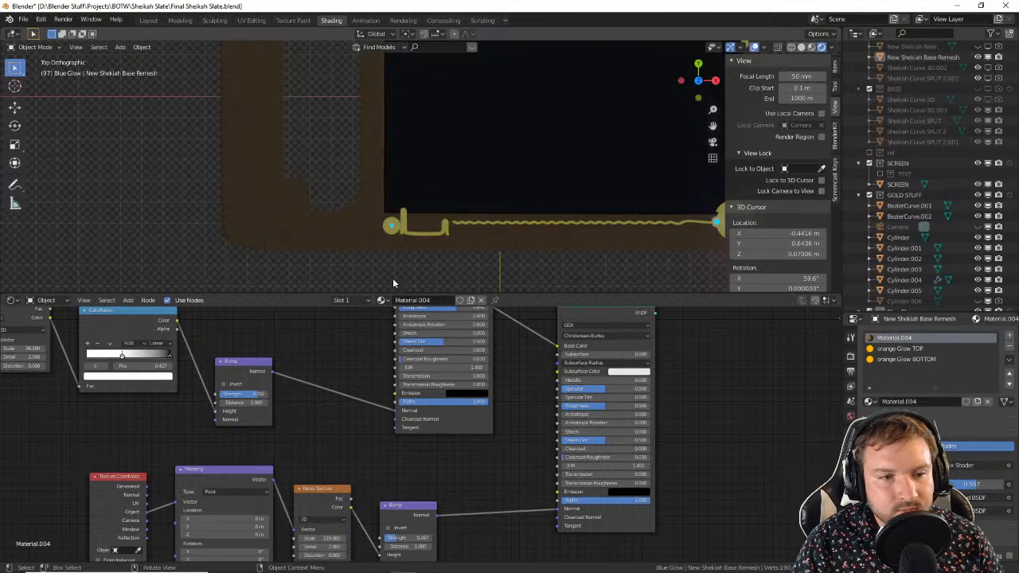
scroll(240, 181, up, 3)
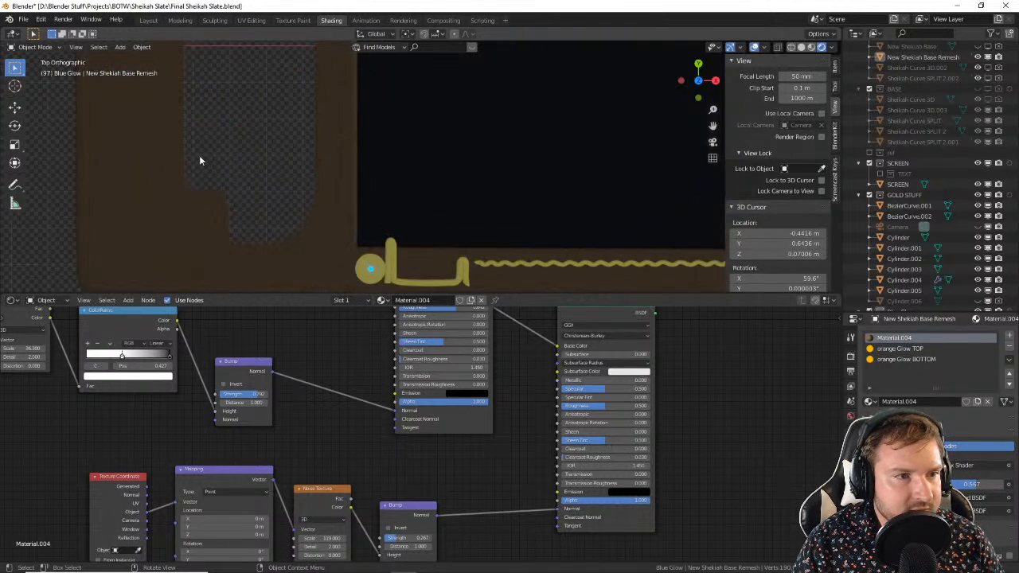
Step: Set the strength of the upper Principled shader's Bump node to 1 and enable its Invert option
shift+middle_drag(200, 158, 427, 222)
scroll(354, 192, up, 4)
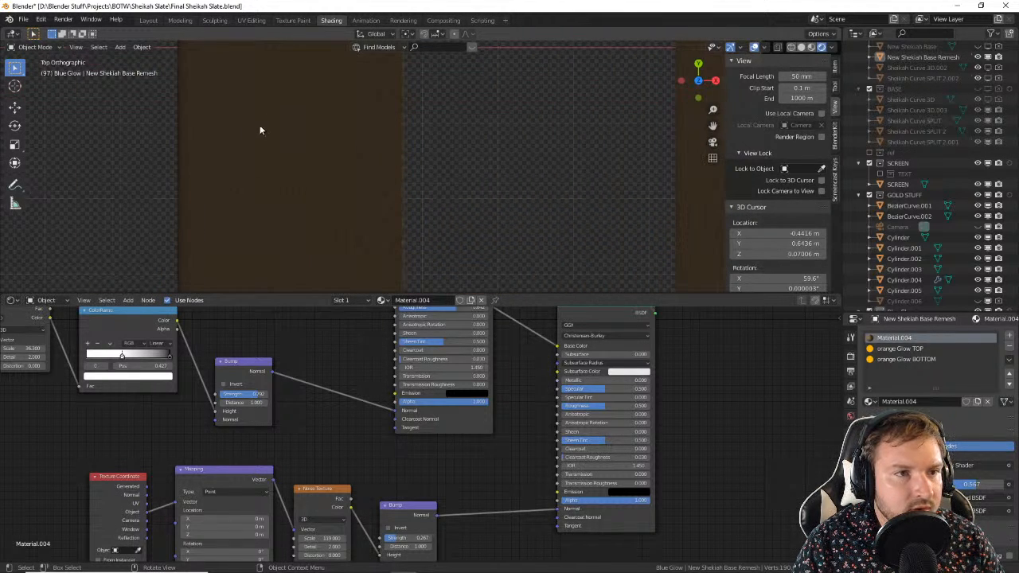
middle_drag(260, 130, 364, 193)
scroll(352, 387, down, 2)
middle_drag(360, 428, 459, 429)
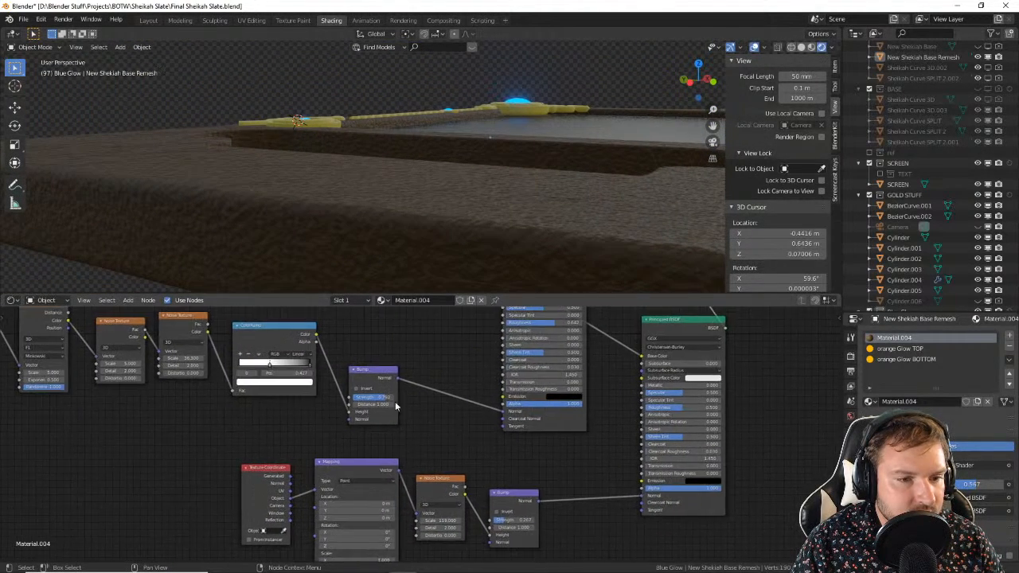
scroll(277, 382, up, 2)
middle_drag(278, 382, 387, 410)
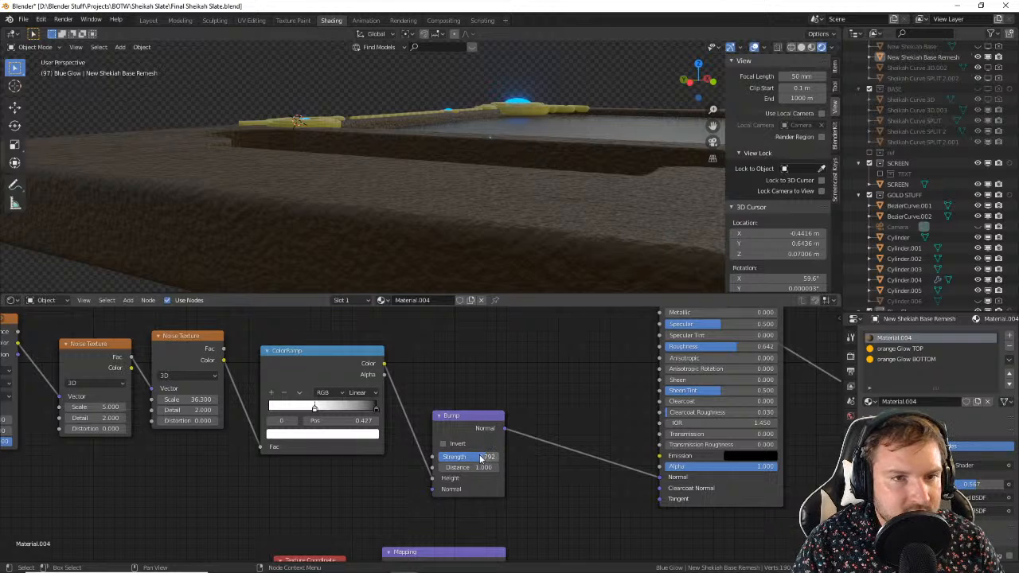
text(1)
key(Return)
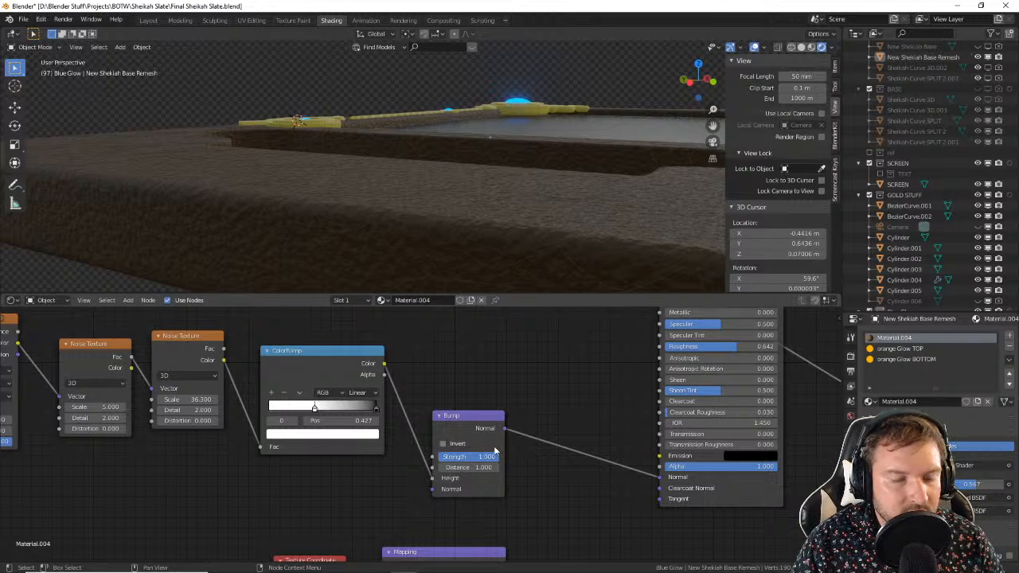
click(443, 444)
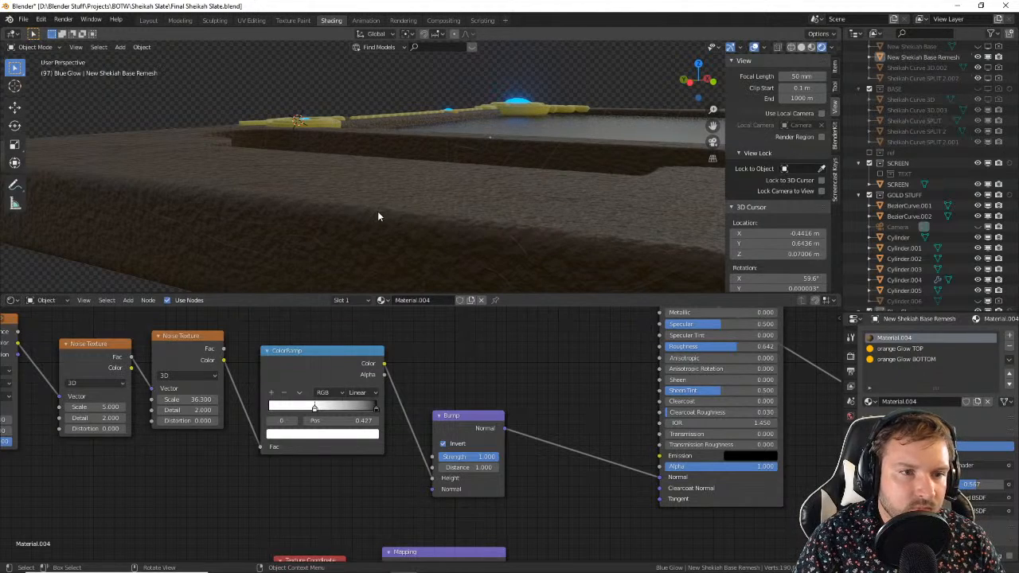
Step: Examine the slate body's bump texture along its edge and from the top view
scroll(493, 254, up, 1)
scroll(495, 254, down, 4)
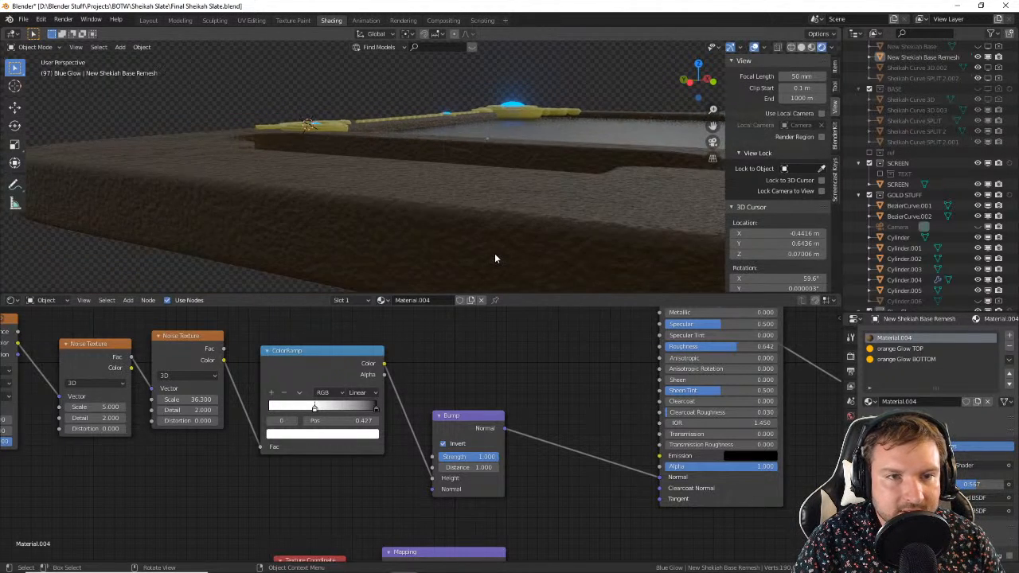
key(KP_7)
scroll(500, 240, down, 6)
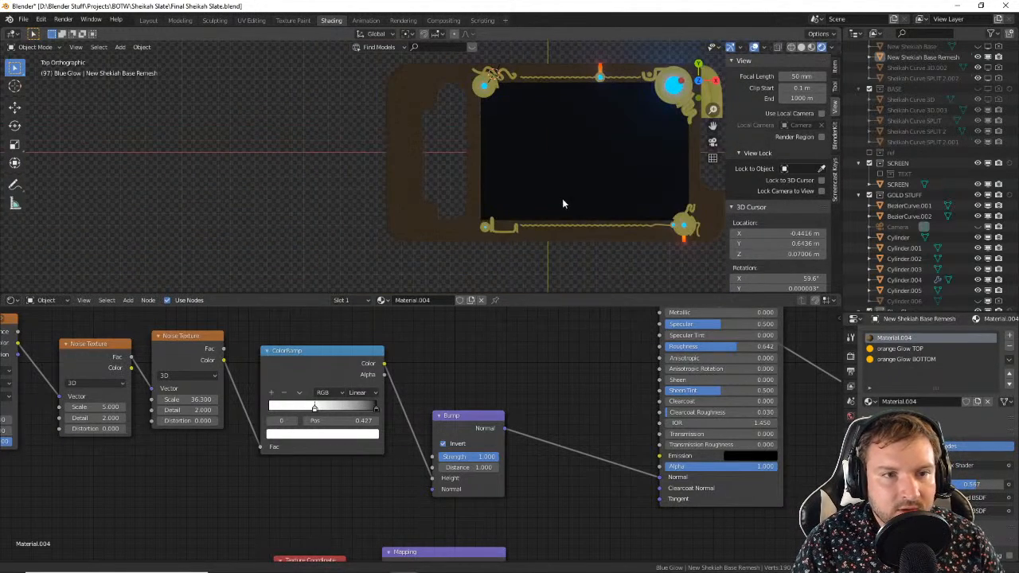
shift+middle_drag(562, 198, 419, 220)
scroll(427, 216, up, 3)
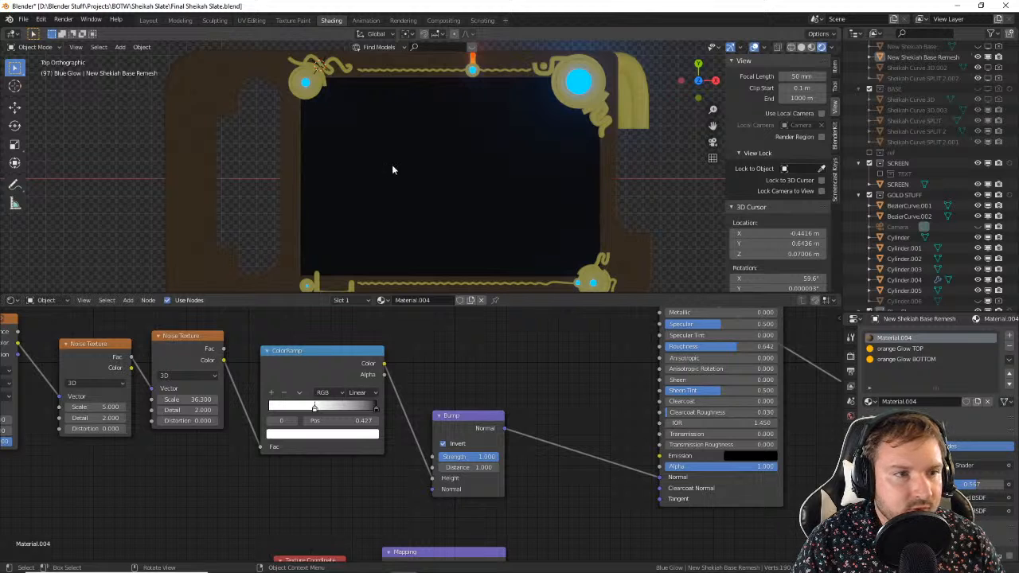
scroll(401, 170, up, 2)
scroll(588, 159, down, 3)
scroll(478, 155, up, 6)
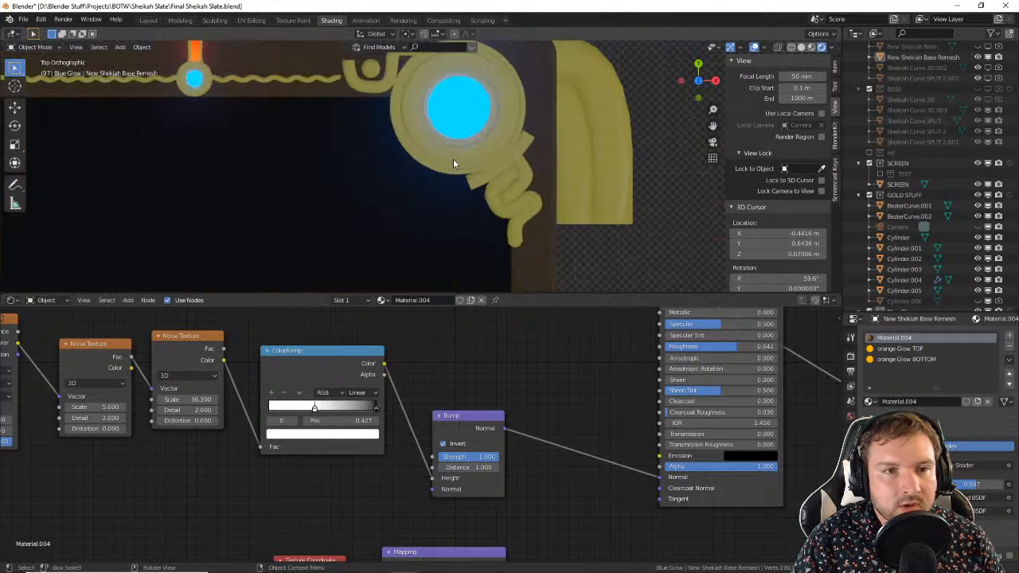
Step: Select the large gold ring around the blue light at the screen's corner and remove its GOLD material slot
shift+middle_drag(522, 151, 433, 216)
click(448, 188)
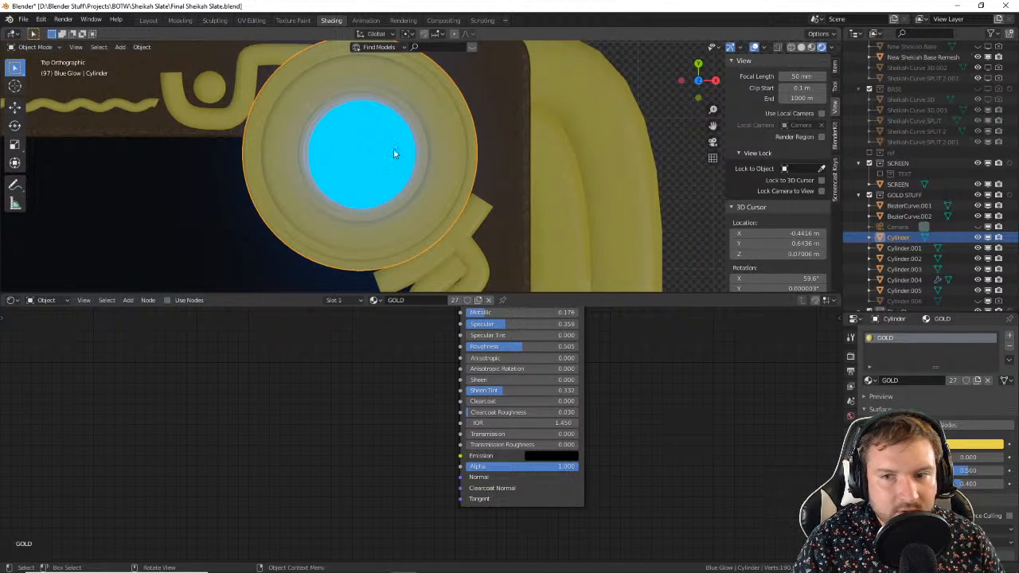
middle_drag(699, 399, 589, 474)
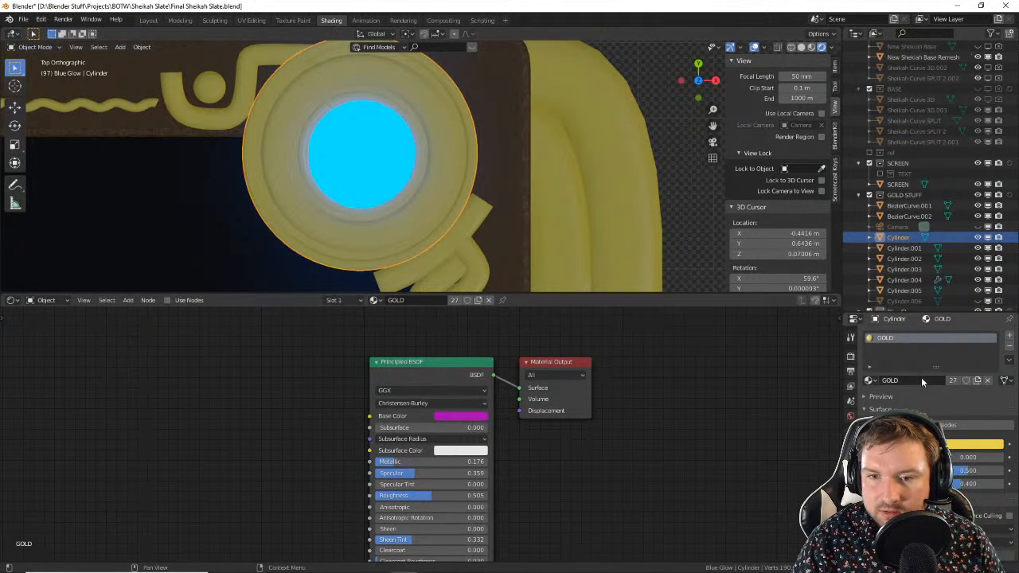
drag(935, 367, 935, 441)
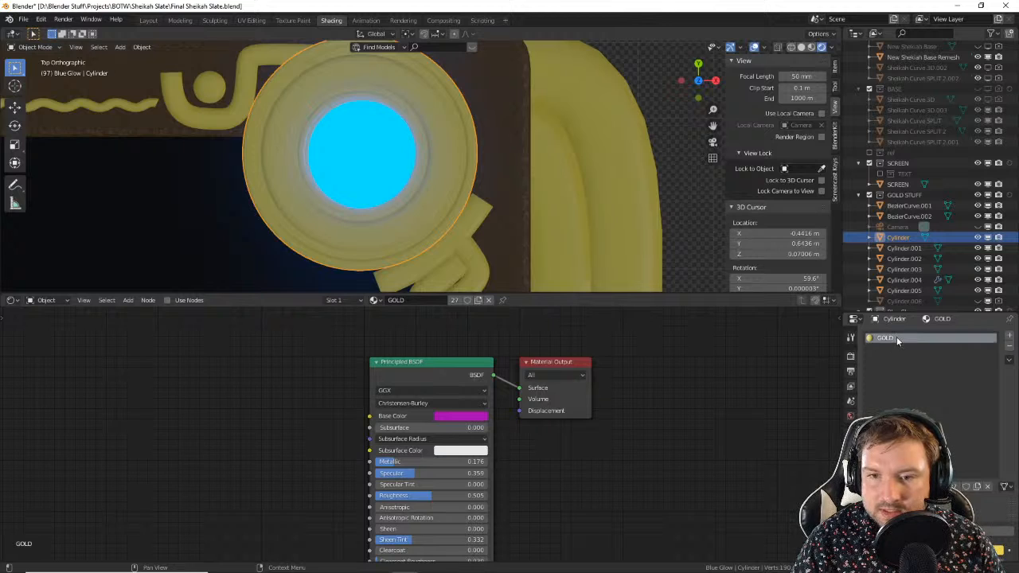
click(1008, 348)
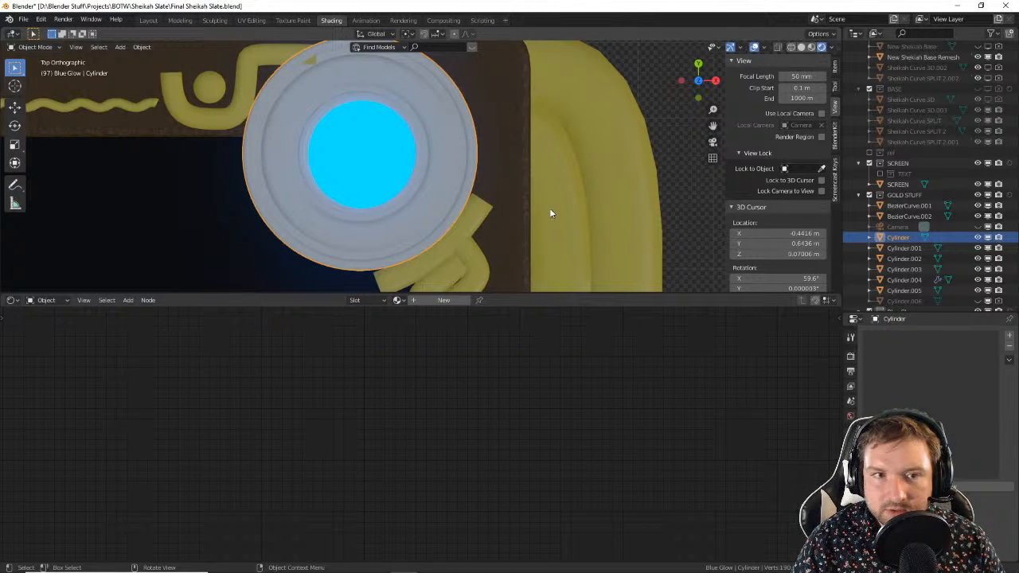
Step: Add a material slot to the ring with a new material named Sand
click(1010, 338)
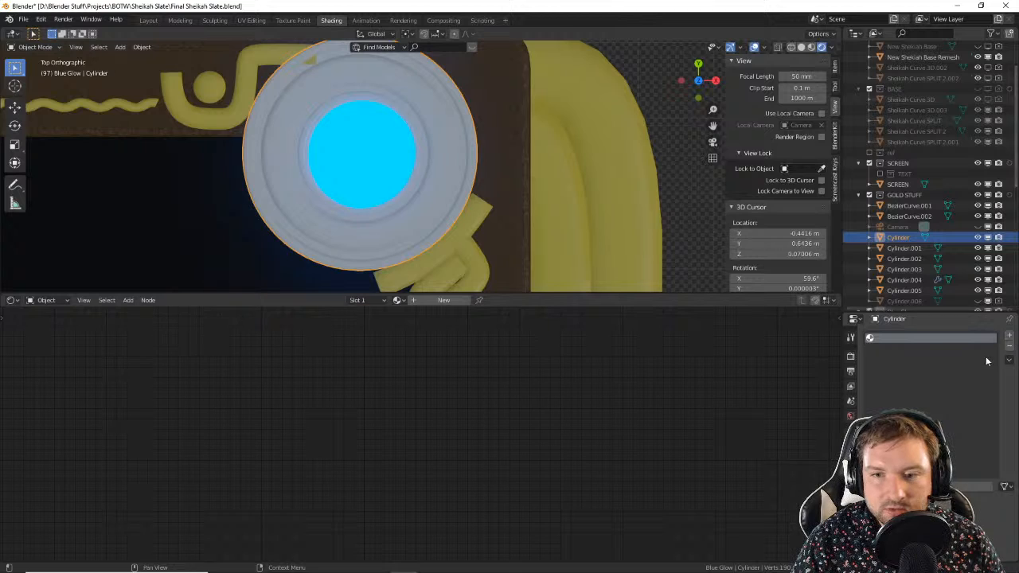
click(443, 300)
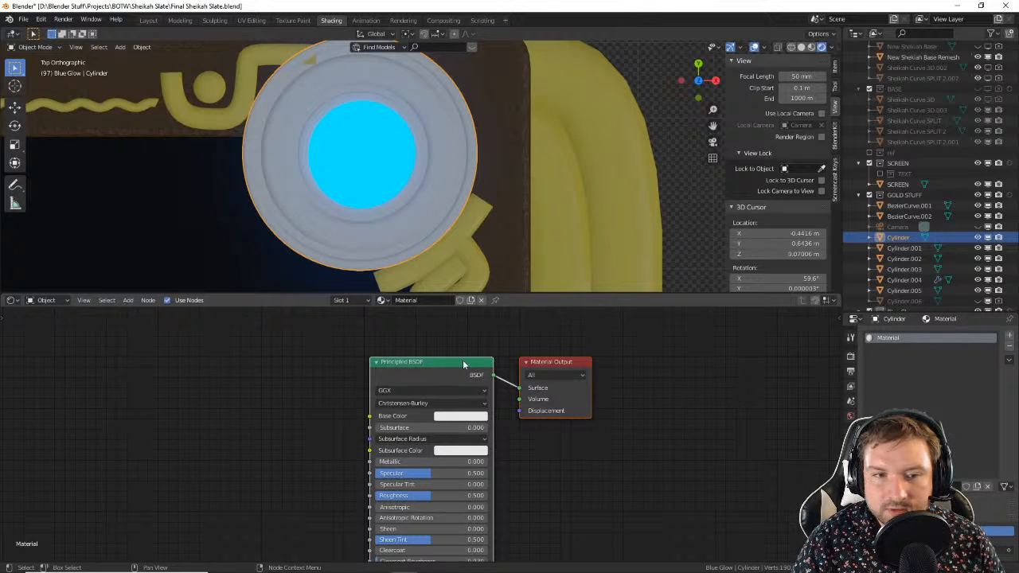
double_click(899, 339)
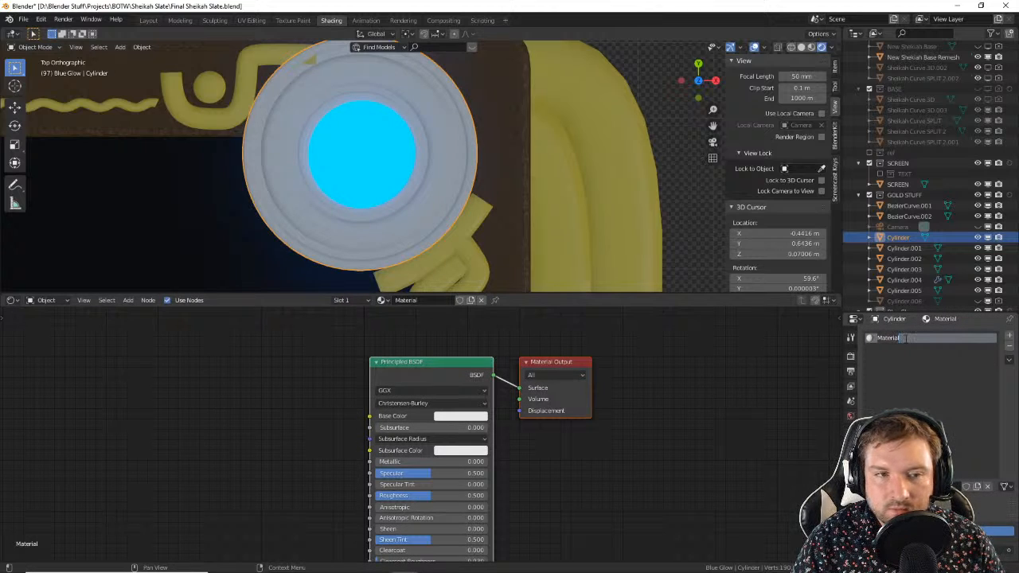
text(Sa)
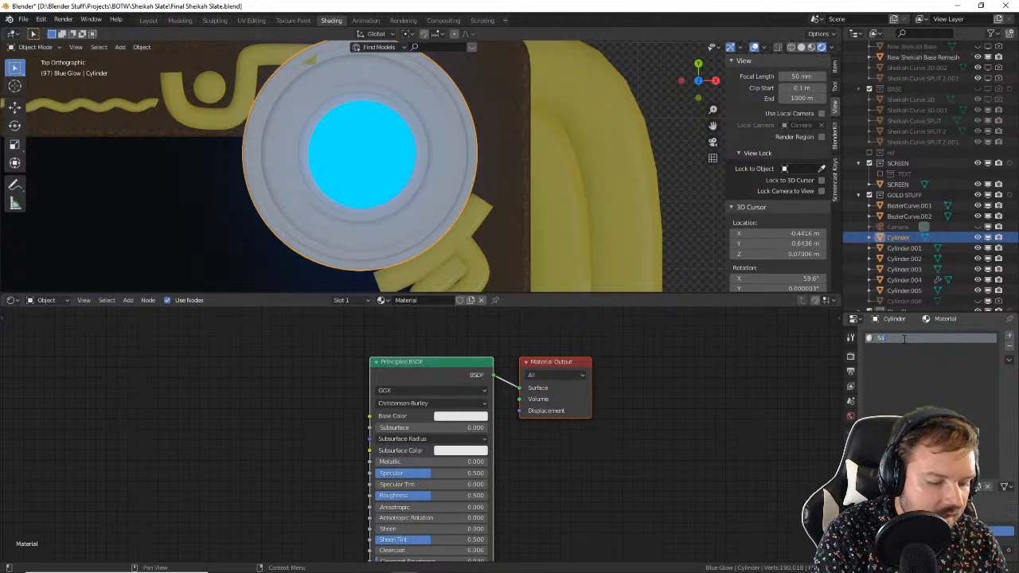
text(nd)
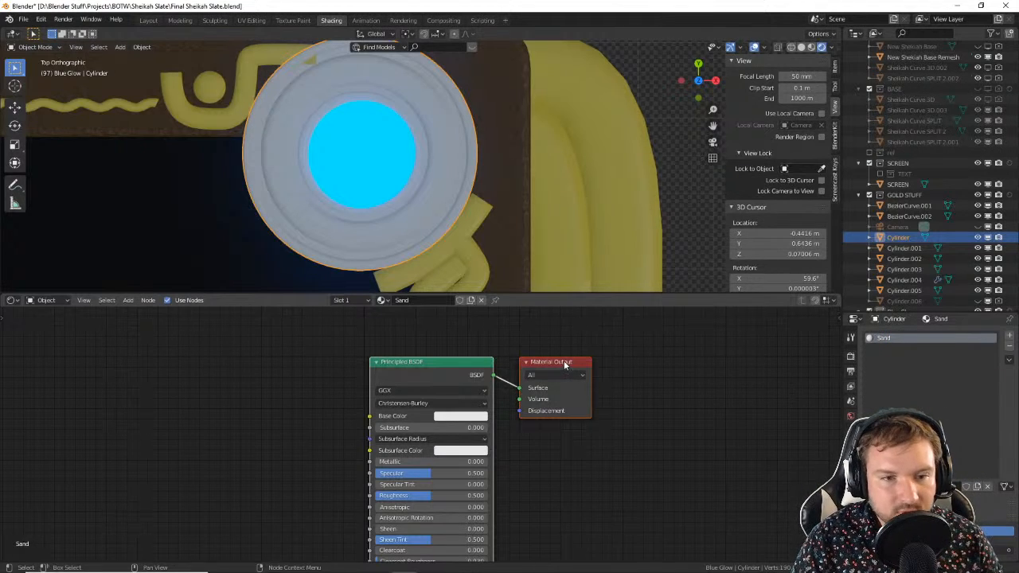
Step: Set the Sand material's base color to a saturated golden yellow
click(460, 415)
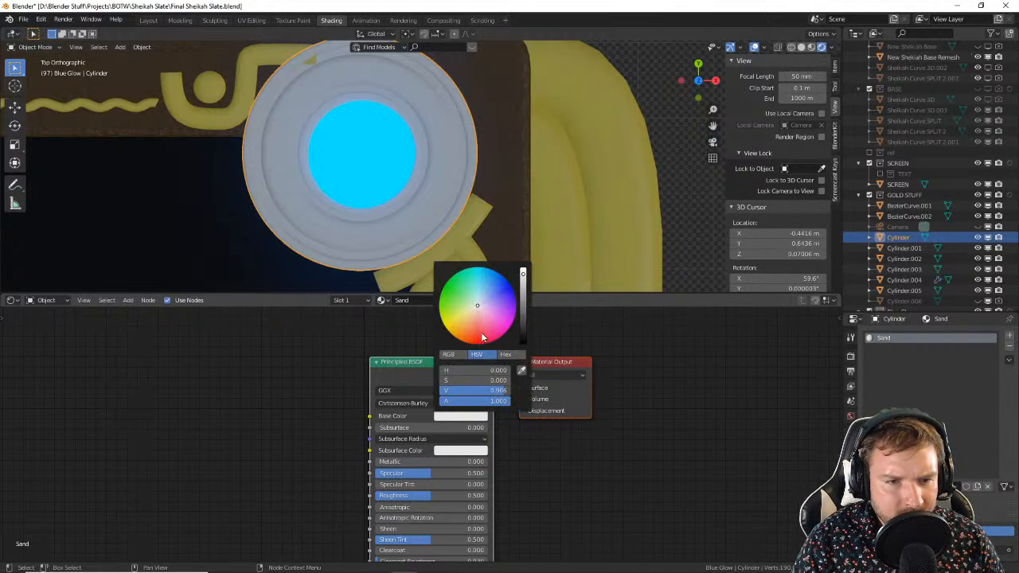
click(446, 328)
drag(447, 328, 445, 327)
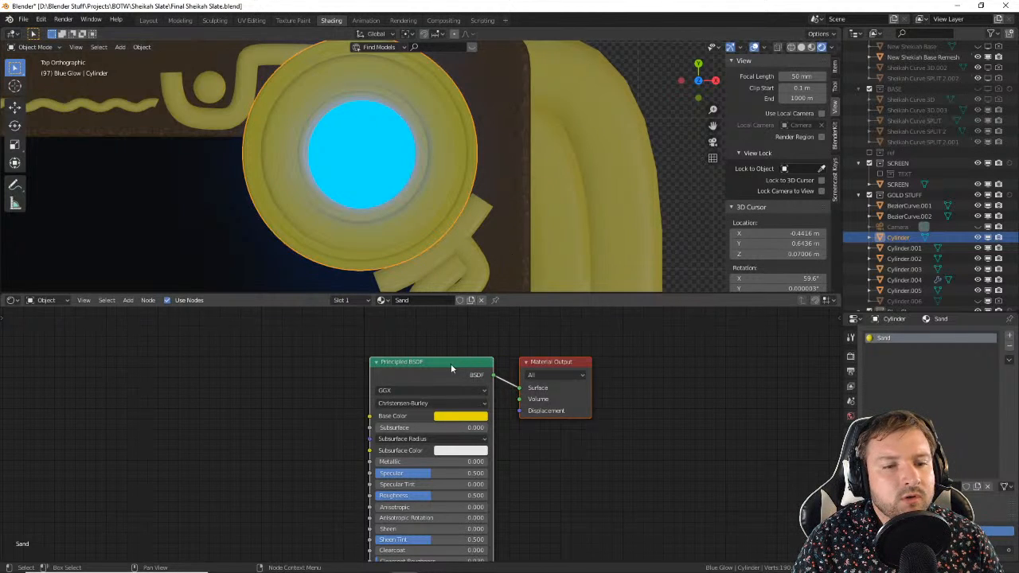
Step: Add a Noise Texture node beside the Sand material's Principled shader
scroll(296, 406, down, 4)
middle_drag(299, 450, 396, 345)
scroll(393, 460, up, 2)
key(shift+a)
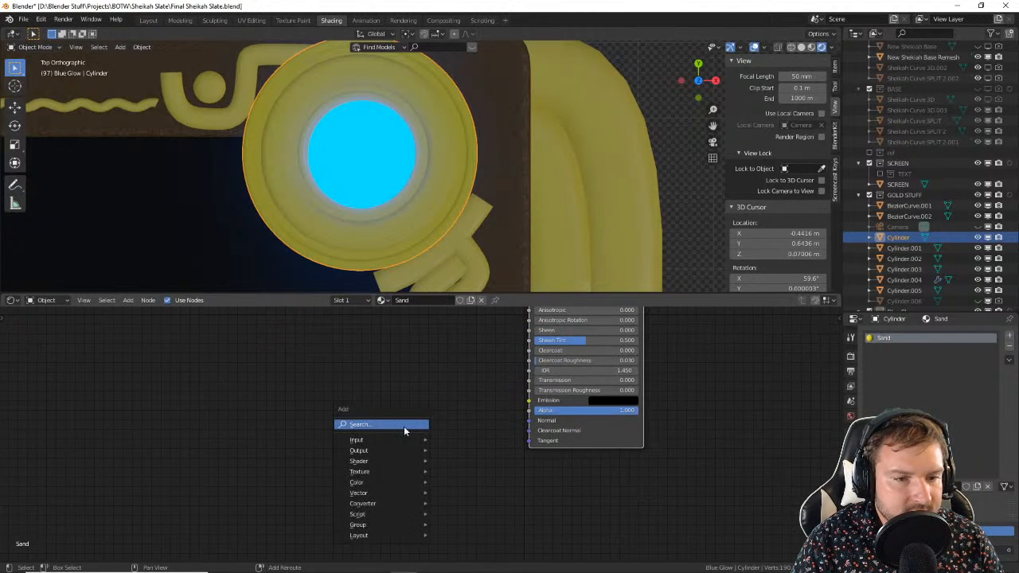
click(405, 427)
text(noi)
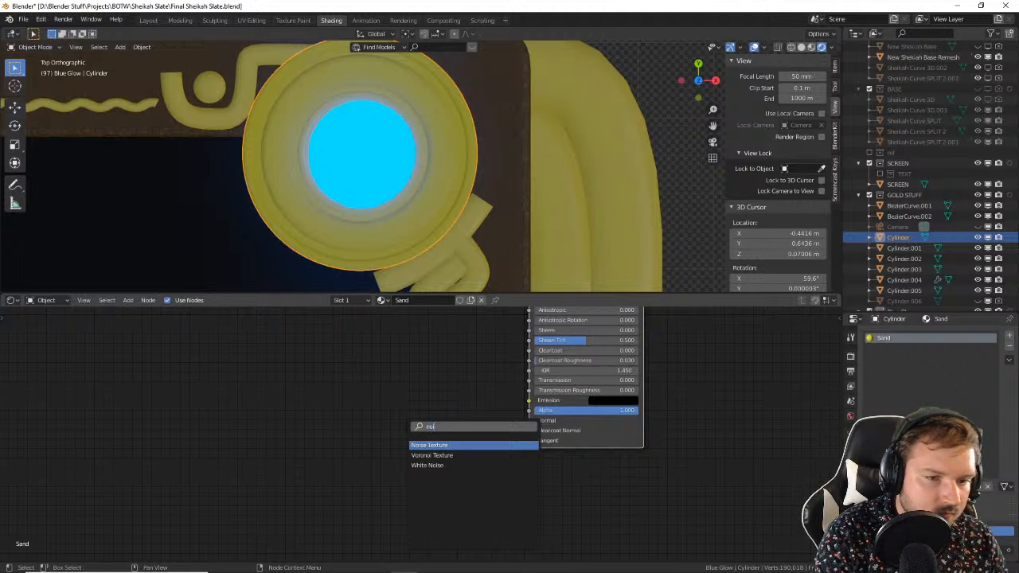
key(Return)
click(453, 423)
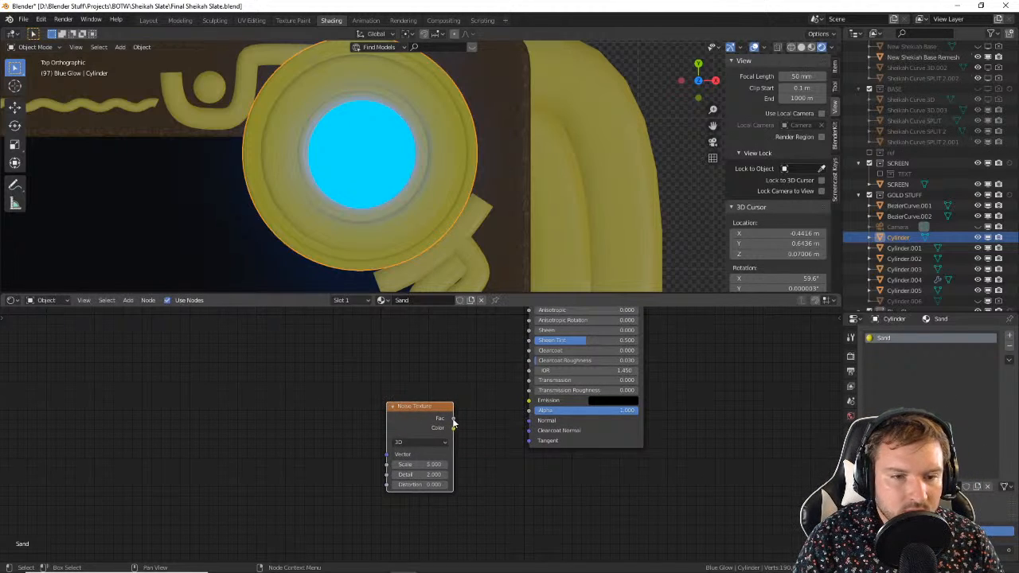
Step: Add a Bump node, feeding the Noise Texture's Color into its Height and its Normal output into the Principled shader's Normal
key(shift+a)
click(398, 389)
text(bump)
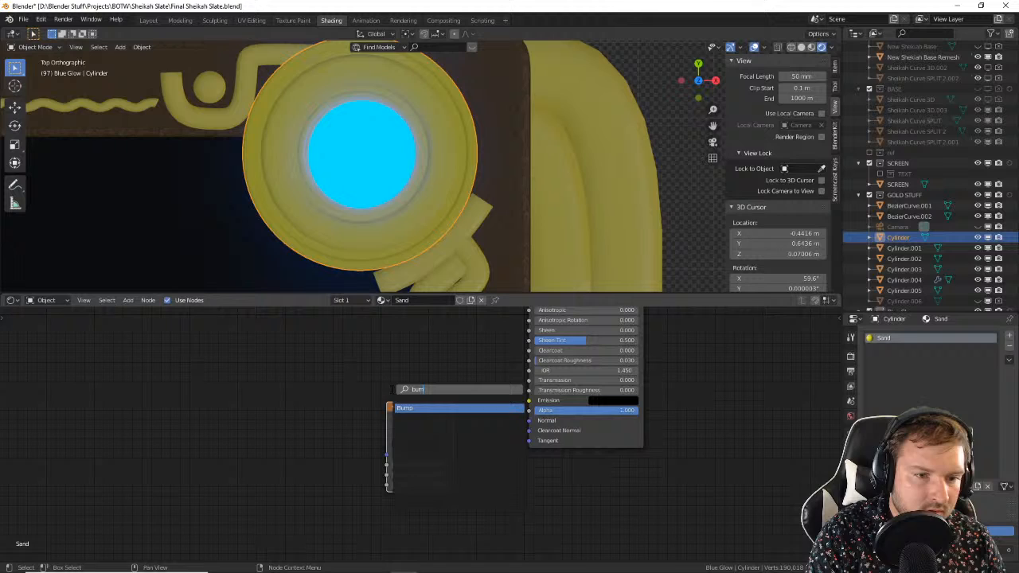
key(Return)
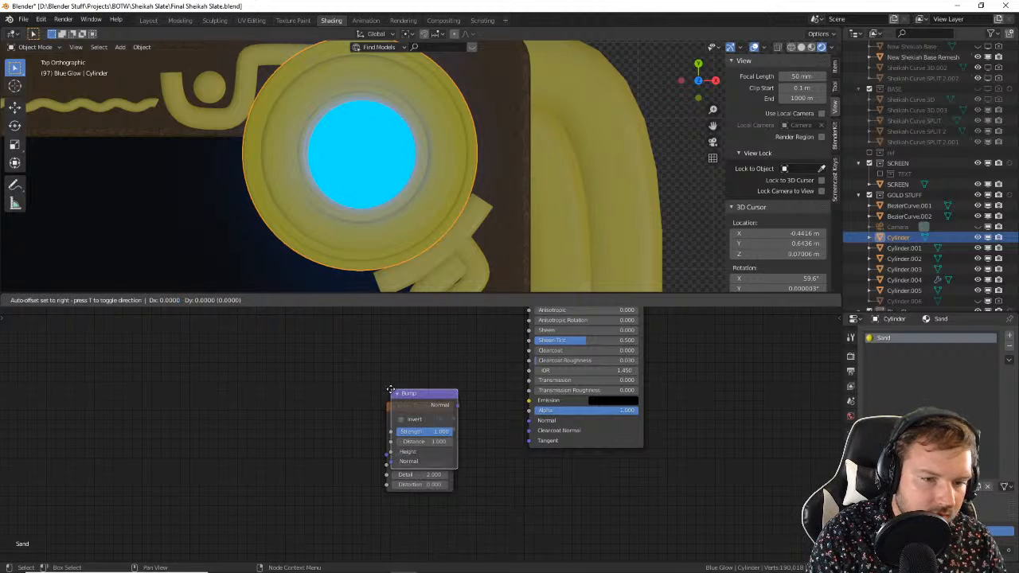
click(444, 430)
drag(436, 428, 342, 417)
drag(474, 447, 389, 472)
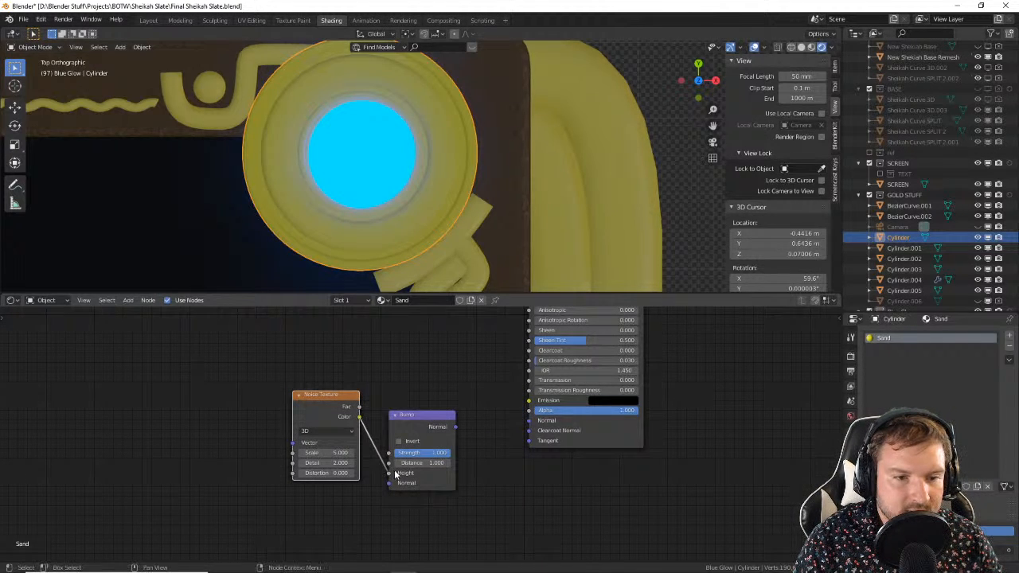
drag(456, 430, 528, 420)
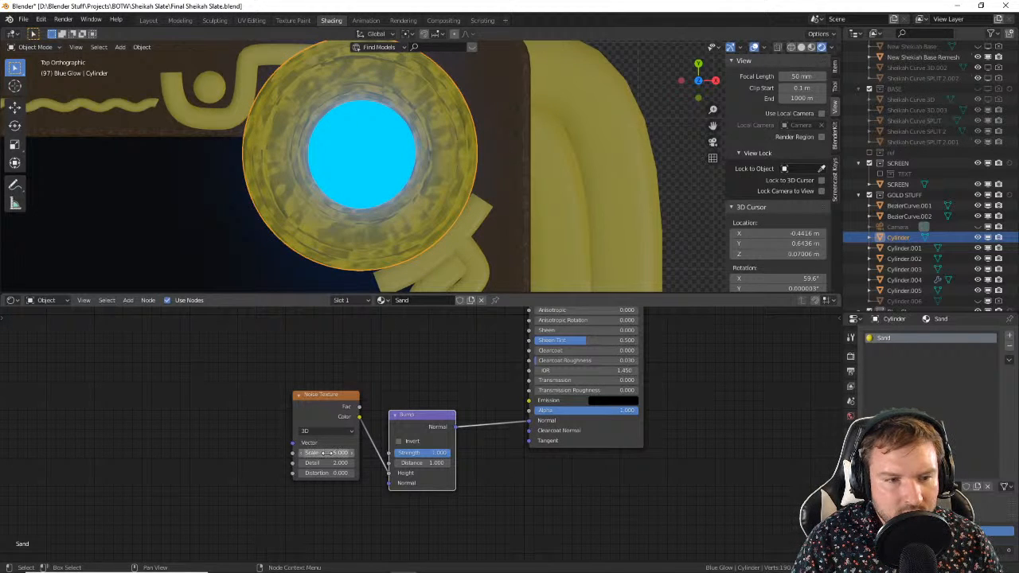
Step: Move the Noise Texture node away from the Bump node and set its scale to 107
drag(334, 394, 258, 380)
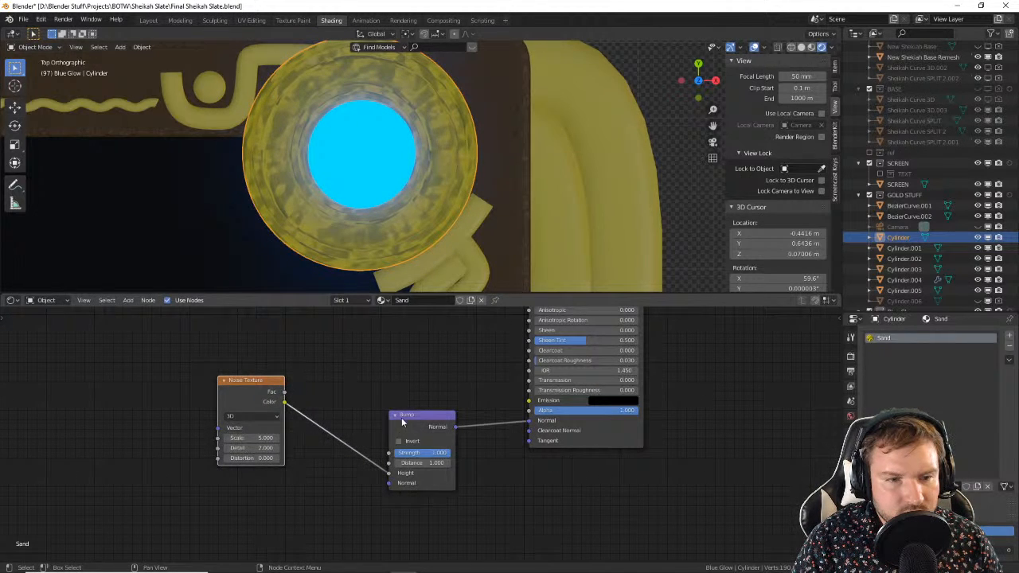
drag(262, 434, 309, 434)
click(178, 358)
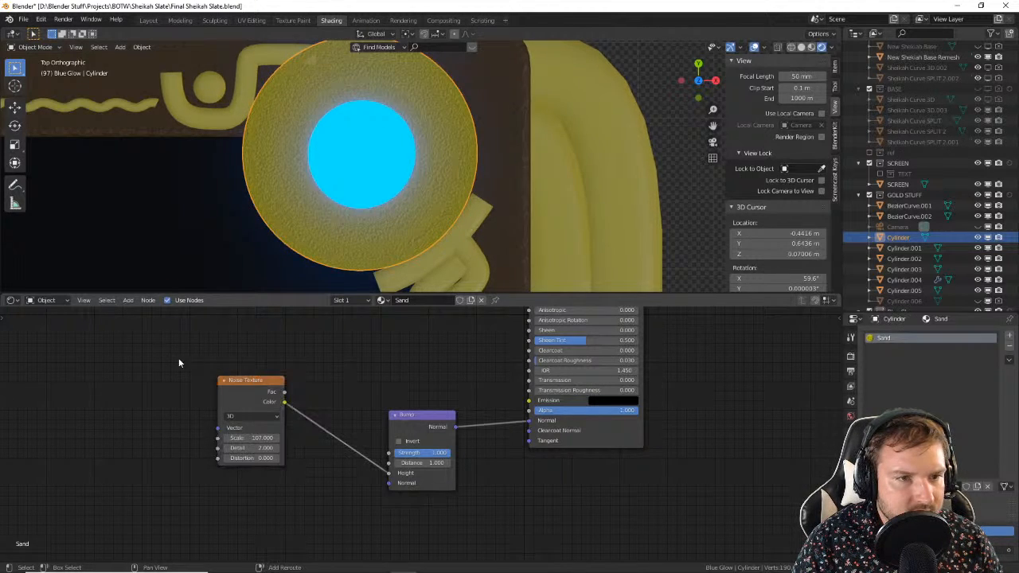
Step: Insert a ColorRamp node between the Noise Texture and Bump nodes, making room for it first
click(248, 378)
drag(255, 381, 165, 365)
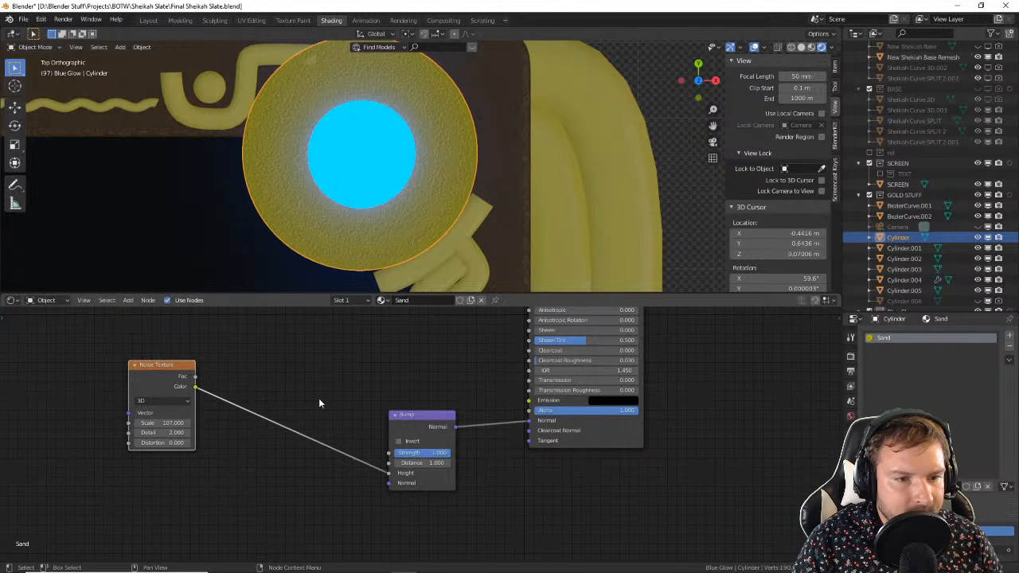
key(shift+a)
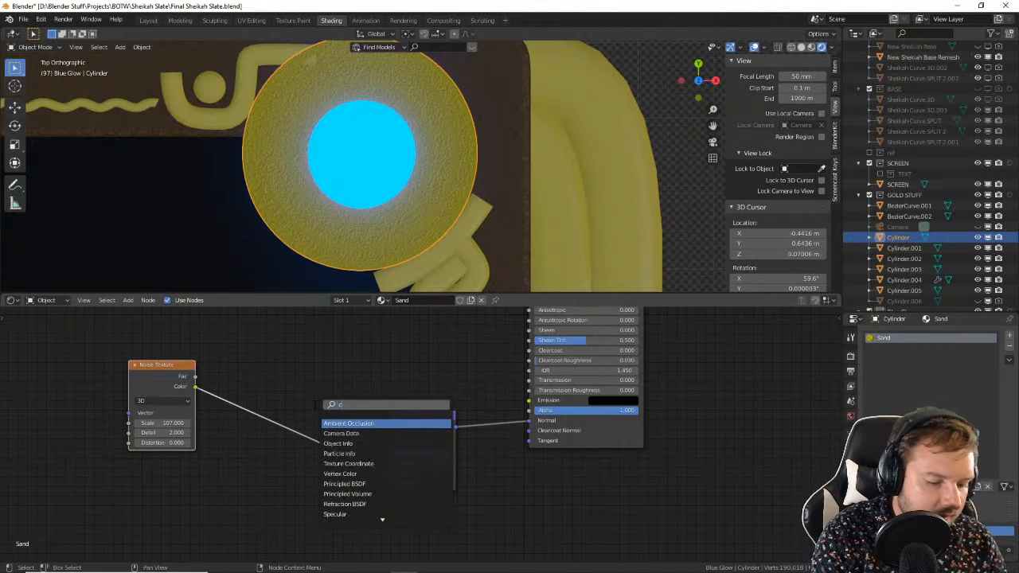
text(col)
key(Down)
key(Return)
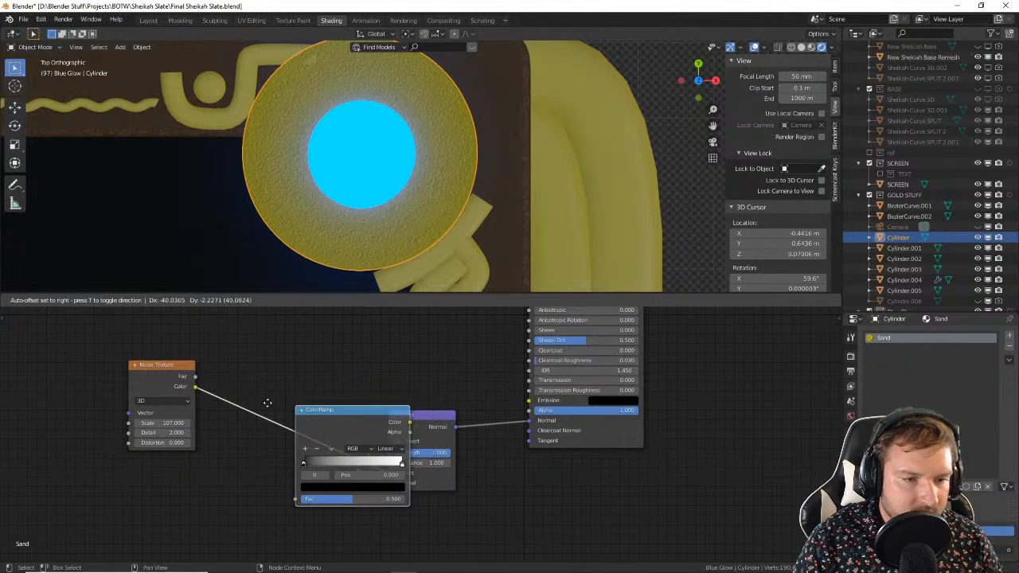
click(237, 349)
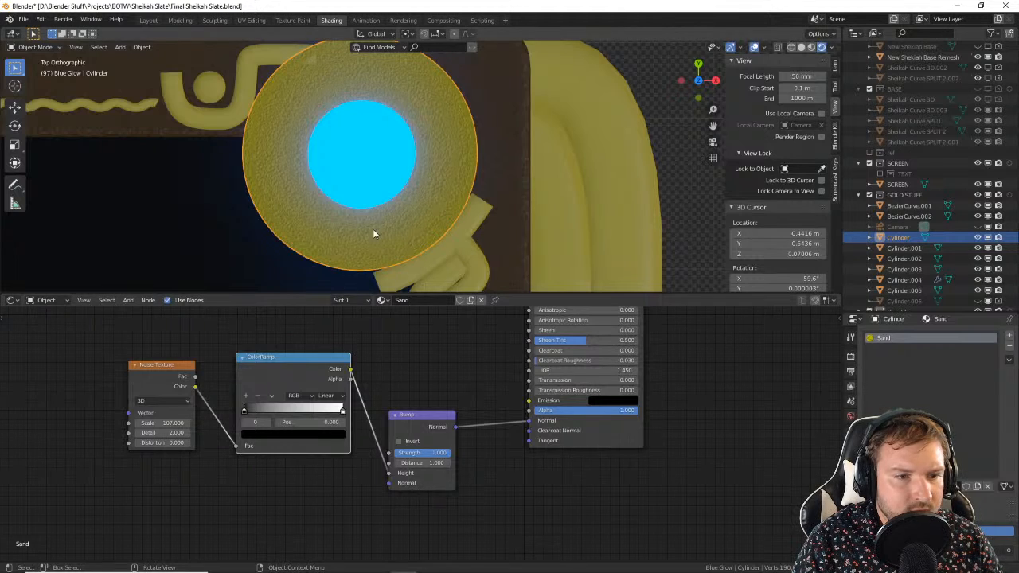
Step: Move the ColorRamp's black stop to position 0.495
middle_drag(372, 229, 392, 188)
scroll(392, 189, up, 3)
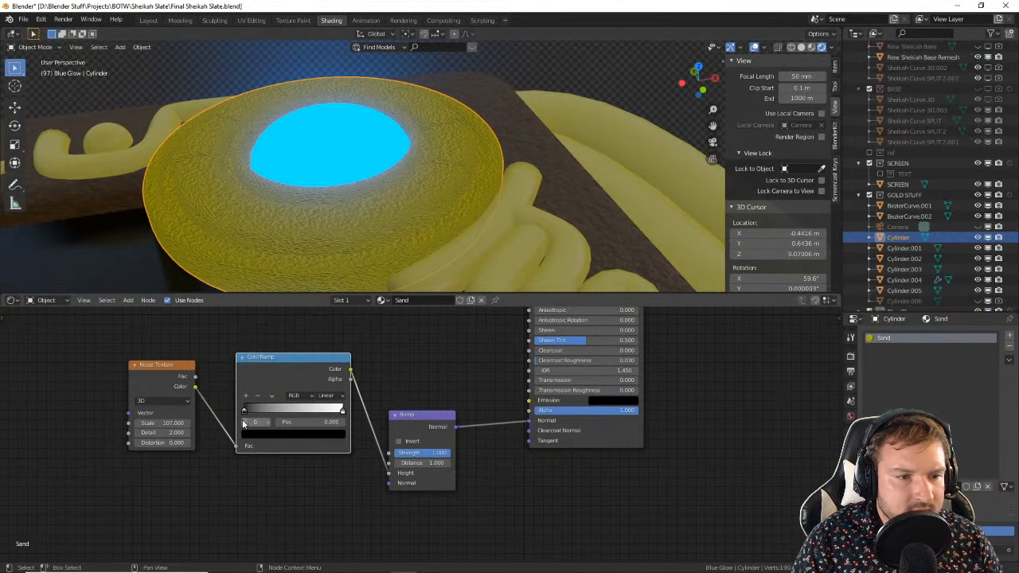
drag(245, 411, 316, 414)
click(176, 374)
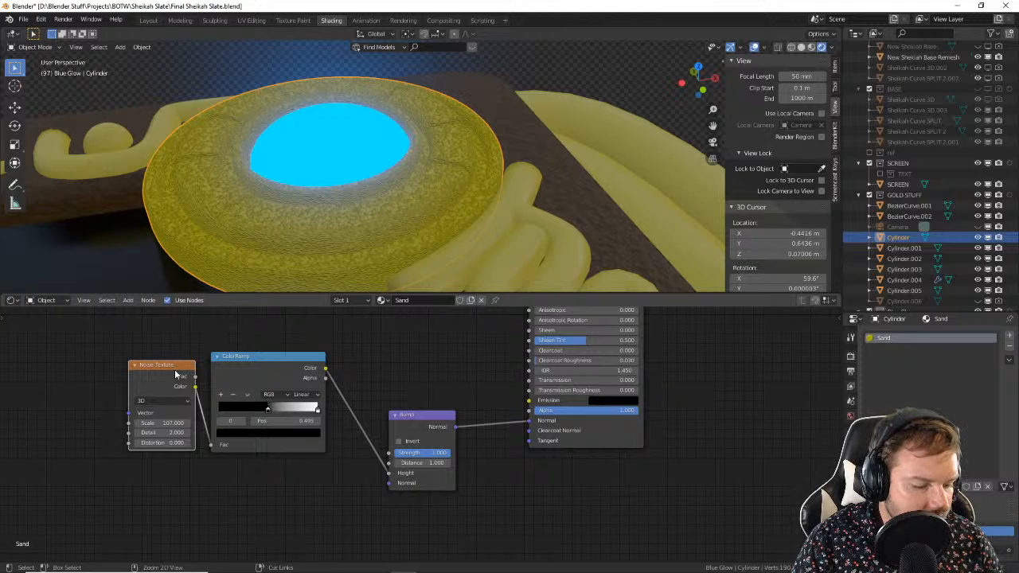
Step: Add Texture Coordinate and Mapping nodes before the Noise Texture, feeding the Object output into the Mapping node's Vector
key(ctrl+t)
scroll(110, 364, down, 2)
middle_drag(110, 365, 244, 366)
scroll(157, 396, up, 2)
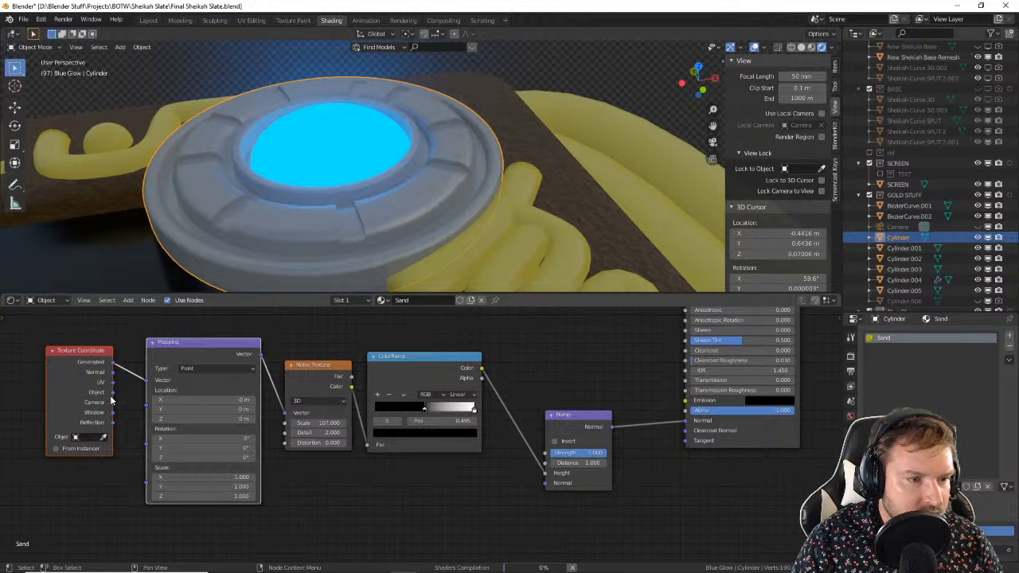
drag(112, 393, 146, 380)
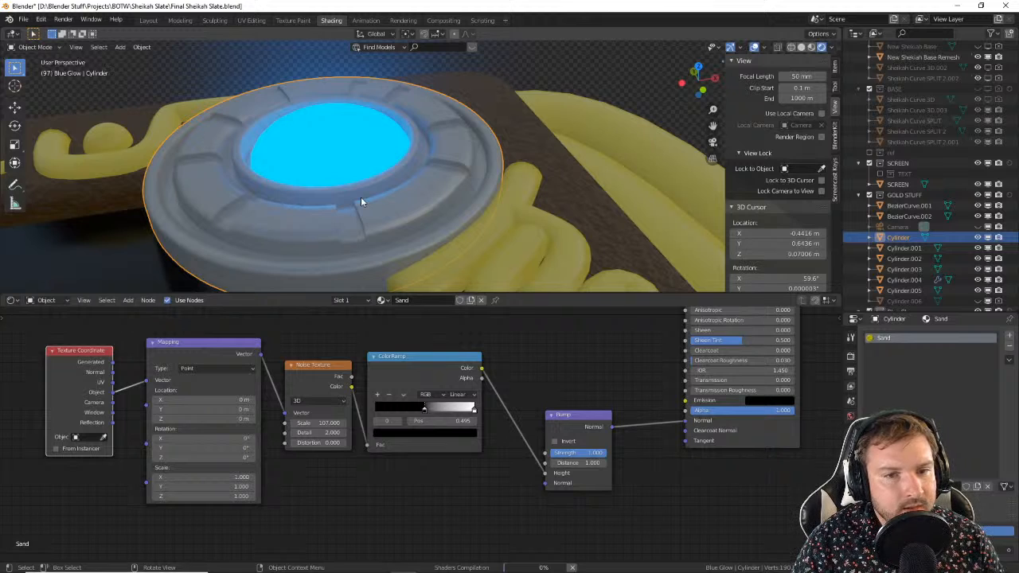
scroll(360, 201, up, 2)
scroll(325, 185, down, 2)
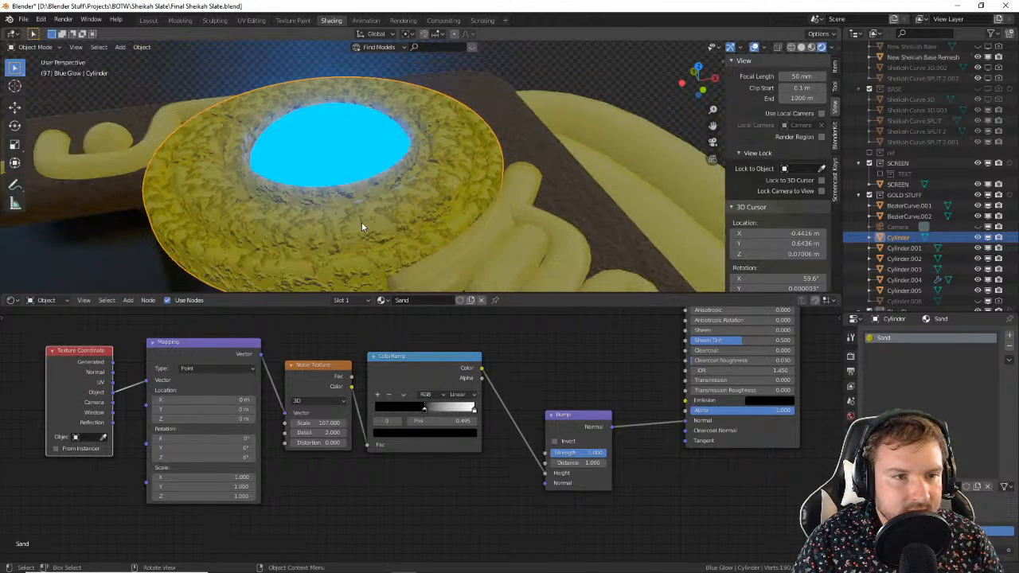
Step: Set the ColorRamp's white stop to position 0.600 and move the node clear of the Noise Texture
shift+middle_drag(361, 227, 386, 231)
scroll(354, 331, up, 1)
drag(427, 411, 373, 411)
drag(378, 355, 442, 359)
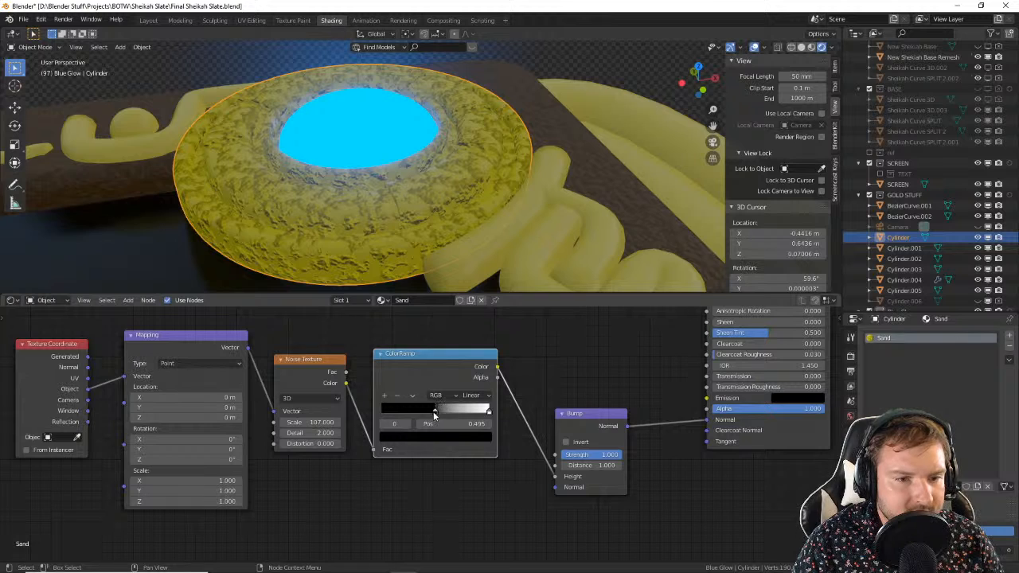
mouse_move(434, 415)
mouse_down()
mouse_move(391, 417)
mouse_move(475, 419)
mouse_move(419, 417)
mouse_up()
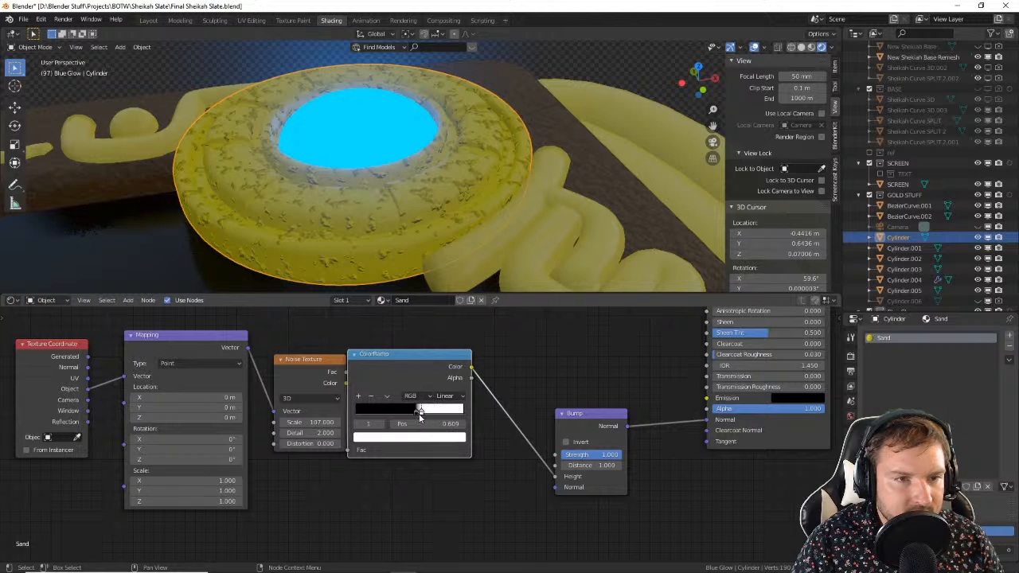
drag(406, 365, 483, 382)
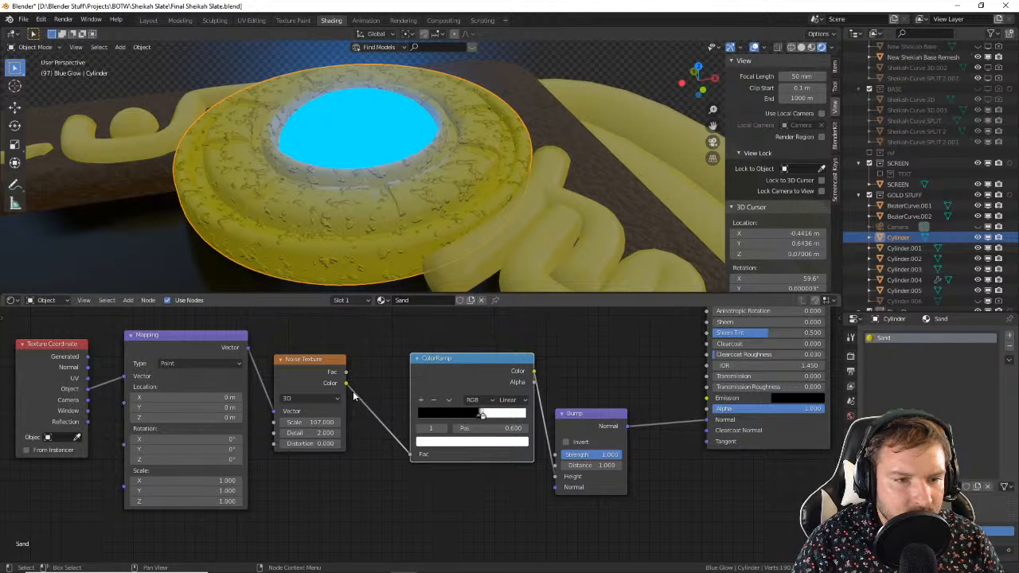
Step: Spread the ColorRamp stops, with black near the start and white at 1.000, and set the Noise Texture's scale to 405.1 and detail to 16
scroll(390, 263, up, 3)
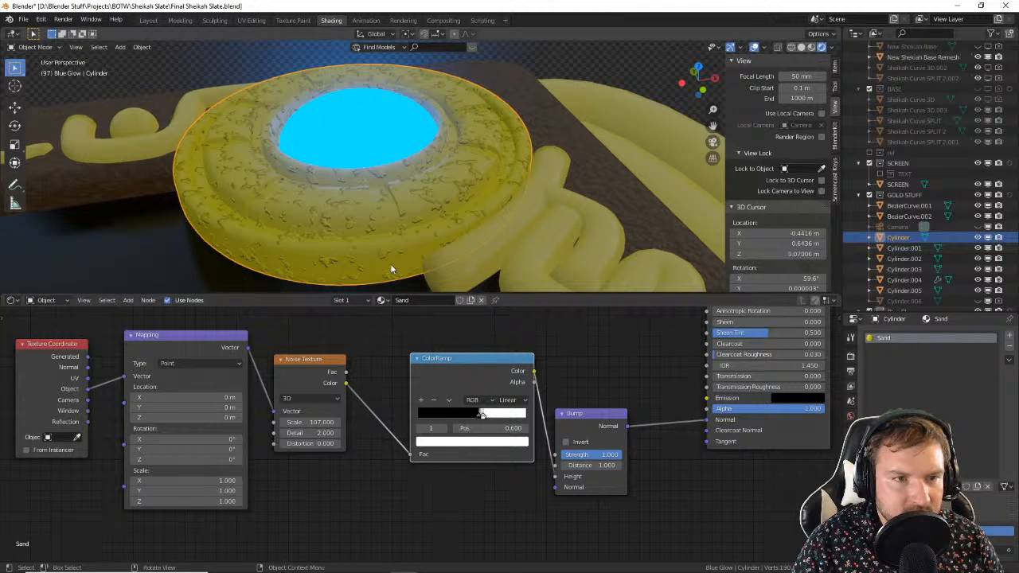
middle_drag(390, 263, 391, 227)
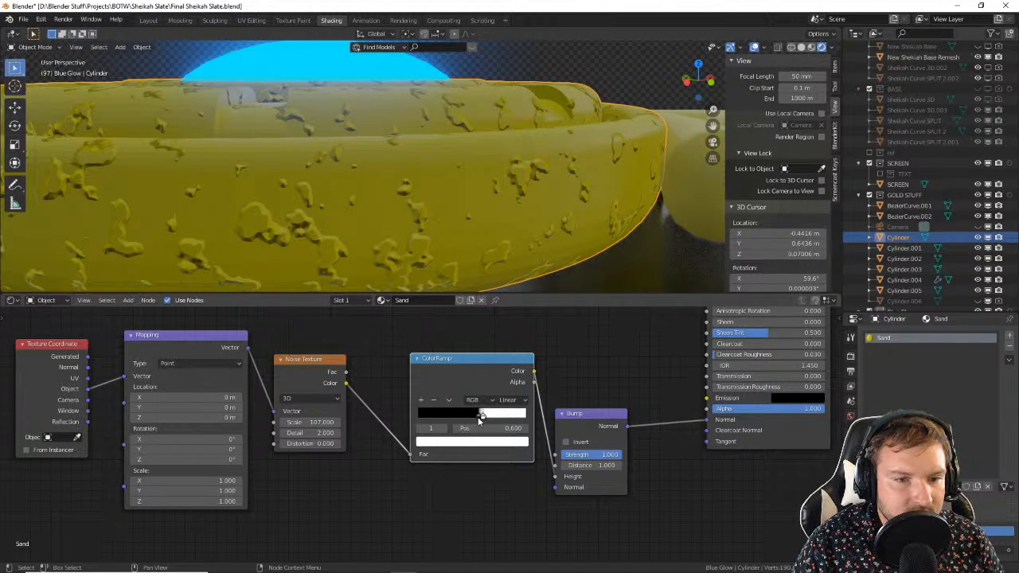
drag(480, 412, 526, 416)
drag(327, 422, 374, 432)
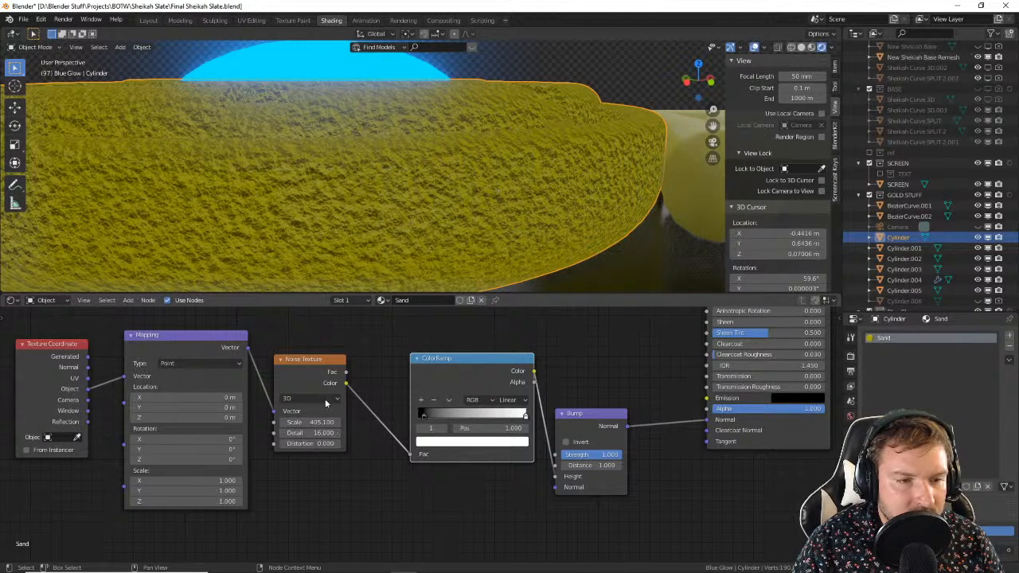
middle_drag(412, 223, 410, 277)
scroll(410, 278, down, 3)
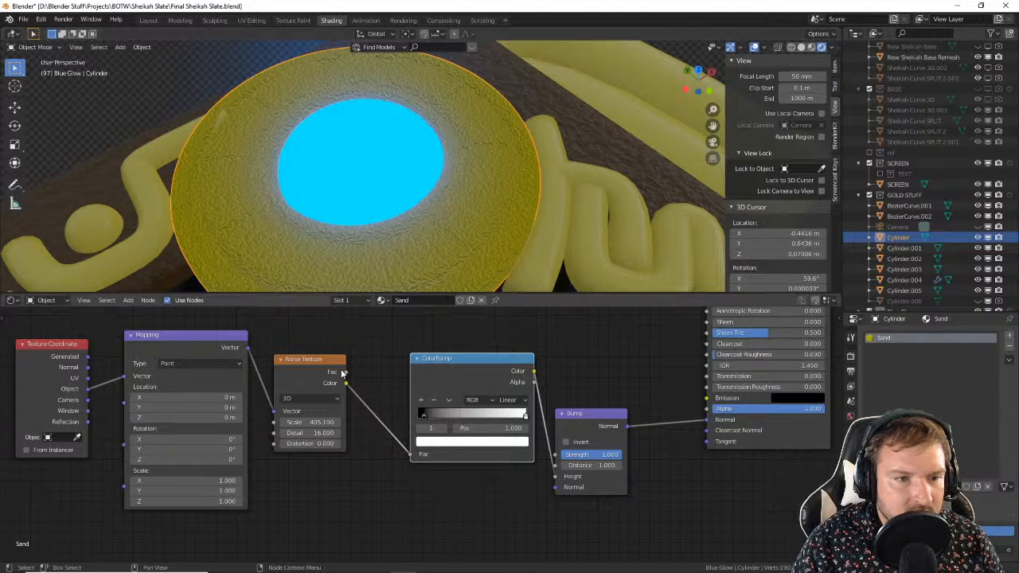
Step: Change the Principled shader's Base Color to a paler yellow with hue 0.147, saturation 0.623 and value 1.000, then deselect the disc
middle_drag(552, 343, 532, 483)
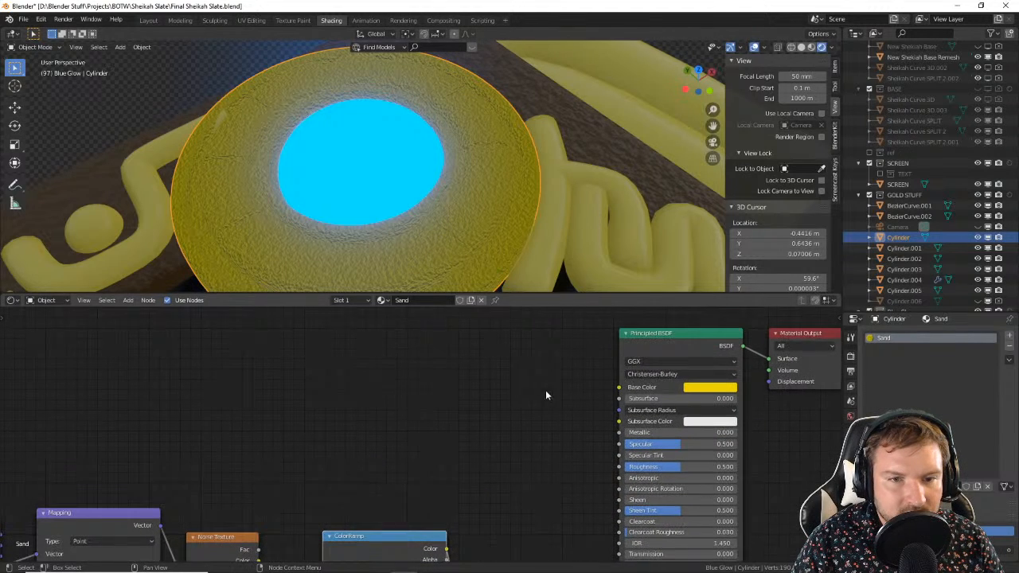
click(711, 389)
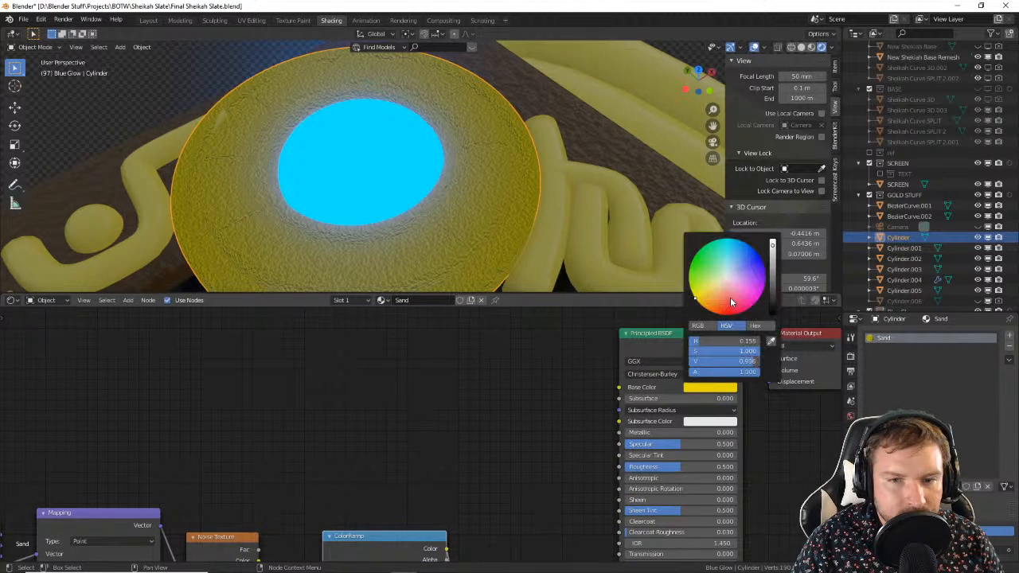
mouse_move(694, 299)
mouse_down()
mouse_move(721, 273)
mouse_move(706, 291)
mouse_up()
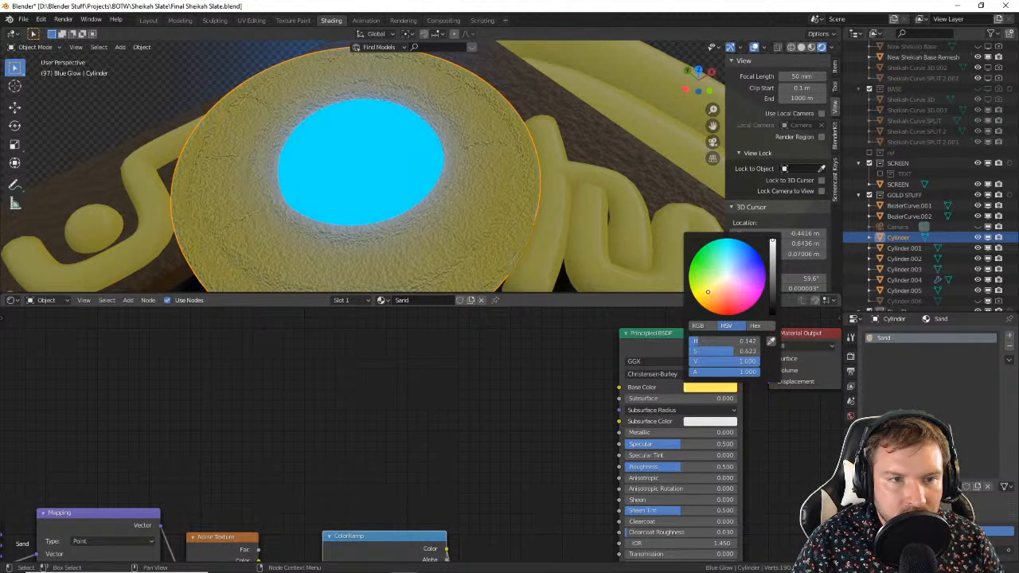
middle_drag(465, 230, 453, 155)
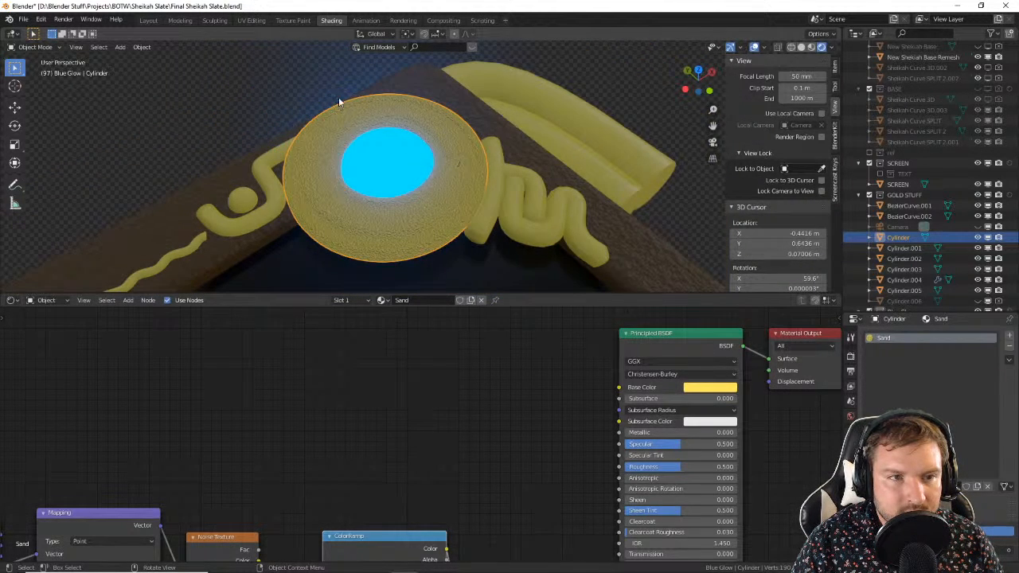
click(287, 81)
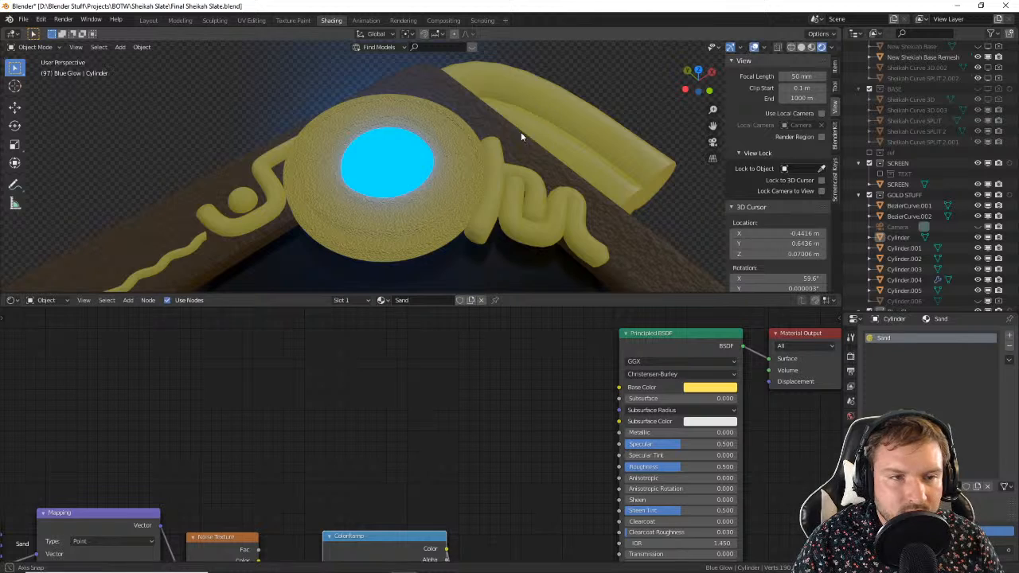
Step: Set the Bump strength to 0.450 and bring the ColorRamp's black and white stops close together, with white at position 0.464
middle_drag(521, 131, 413, 140)
scroll(453, 170, up, 5)
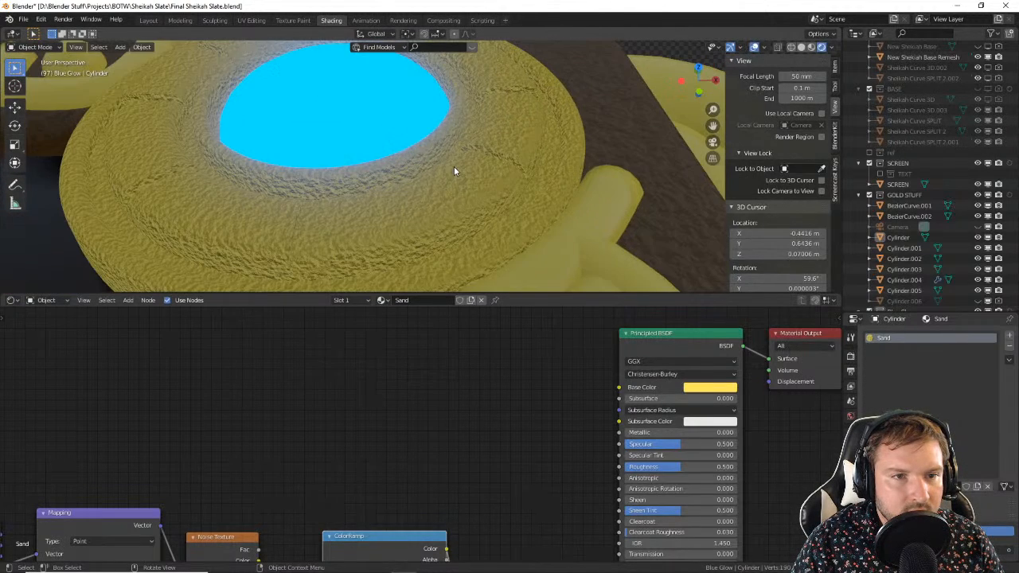
middle_drag(459, 192, 546, 164)
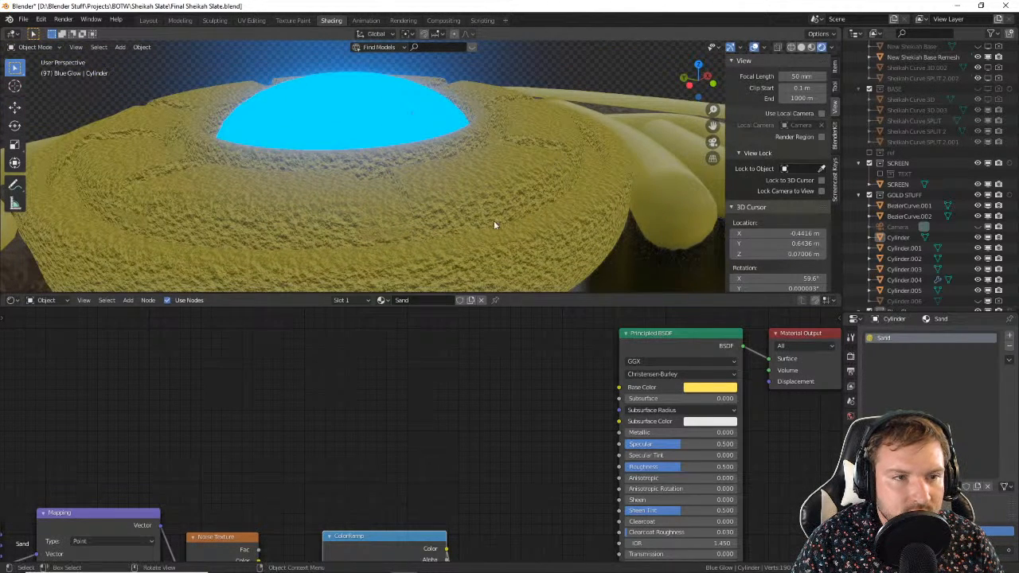
shift+middle_drag(494, 425, 485, 332)
shift+middle_drag(460, 403, 459, 361)
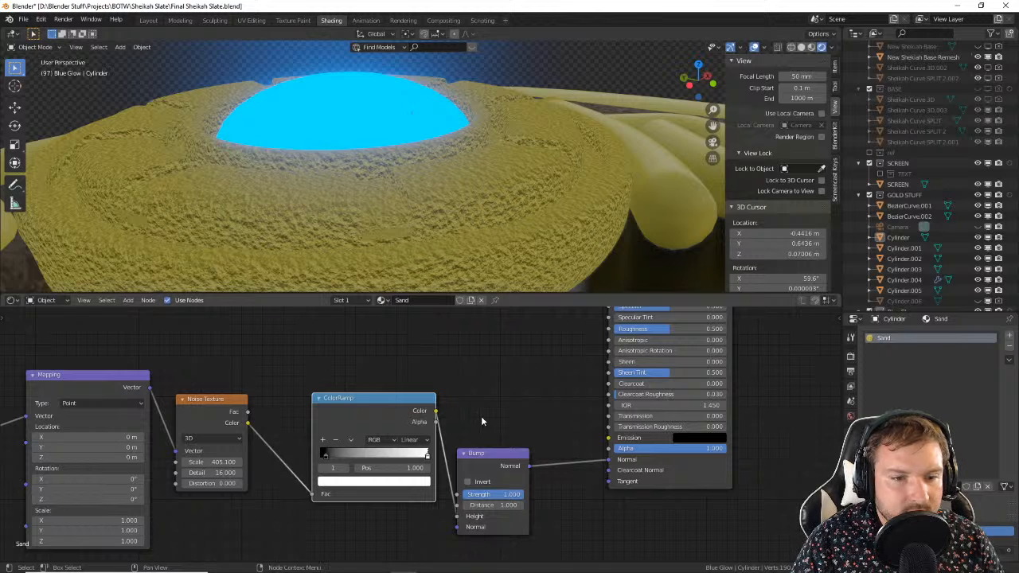
shift+middle_drag(480, 490, 474, 463)
mouse_move(475, 462)
mouse_down()
mouse_move(434, 463)
mouse_move(493, 468)
mouse_up()
mouse_move(318, 426)
mouse_down()
mouse_move(400, 429)
mouse_move(357, 440)
mouse_up()
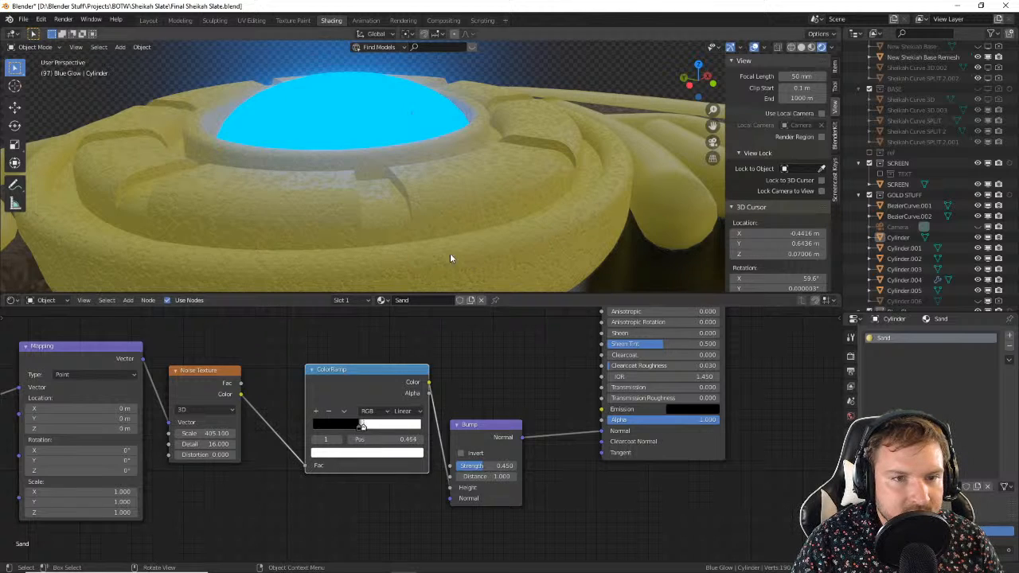
Step: Examine the Sand material's bump on the disc close up, from above and from the side
scroll(469, 231, up, 4)
scroll(478, 229, down, 3)
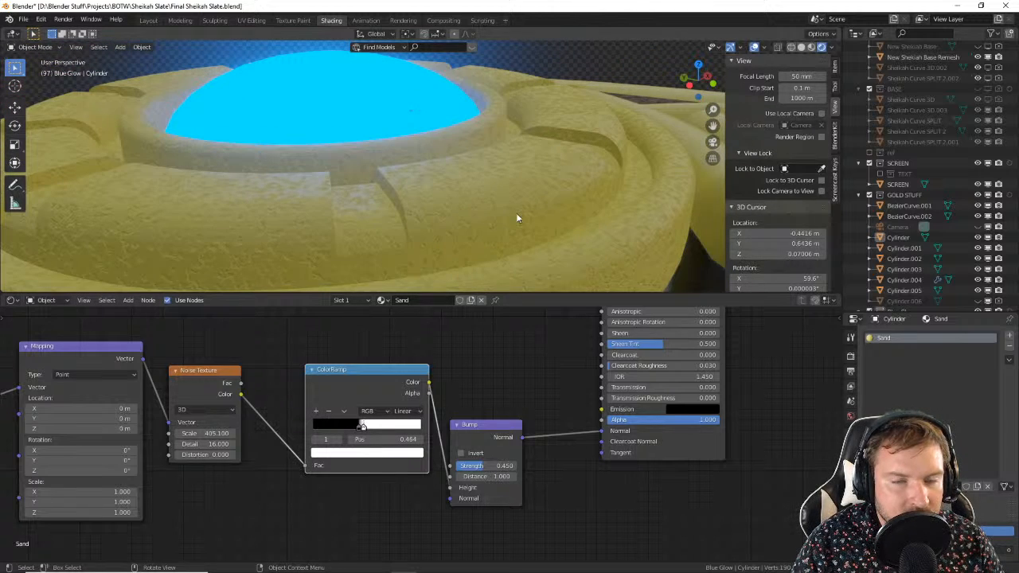
middle_drag(516, 213, 477, 275)
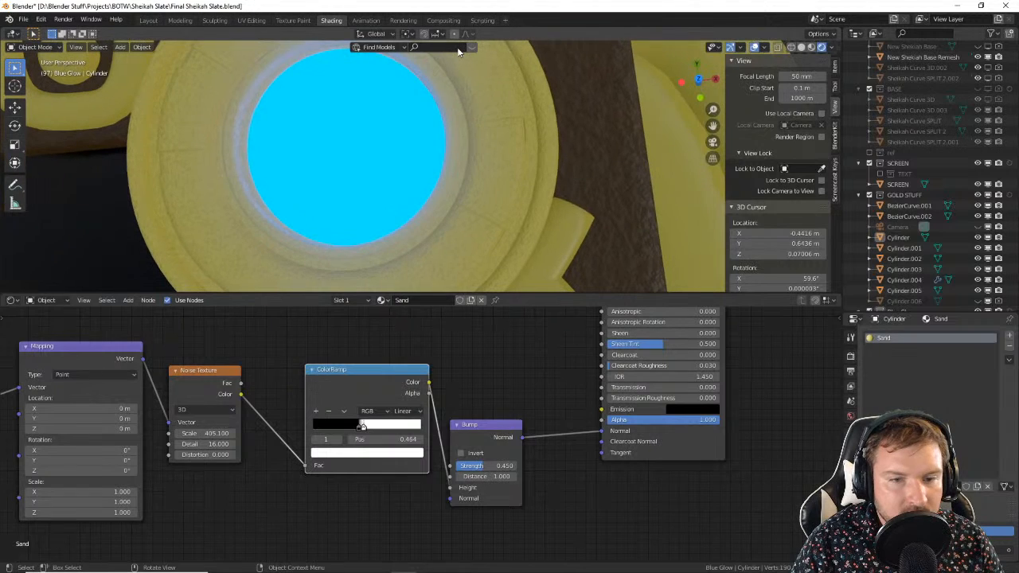
middle_drag(534, 152, 549, 120)
scroll(398, 176, down, 4)
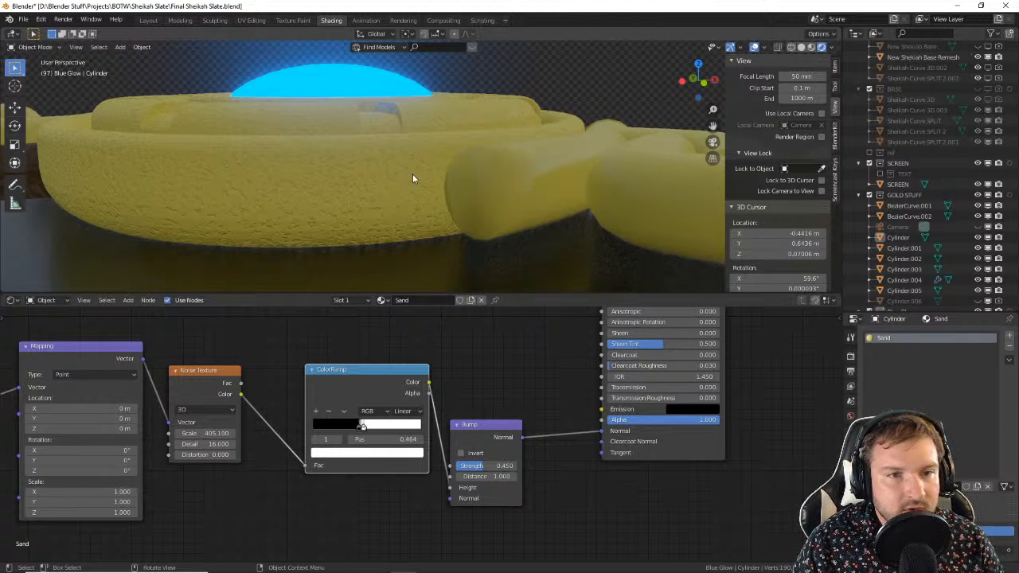
scroll(414, 178, down, 5)
Step: Select the gold ornament pieces below the large disc, with the disc as active object, and link its Sand material to them
key(KP_7)
scroll(430, 189, down, 4)
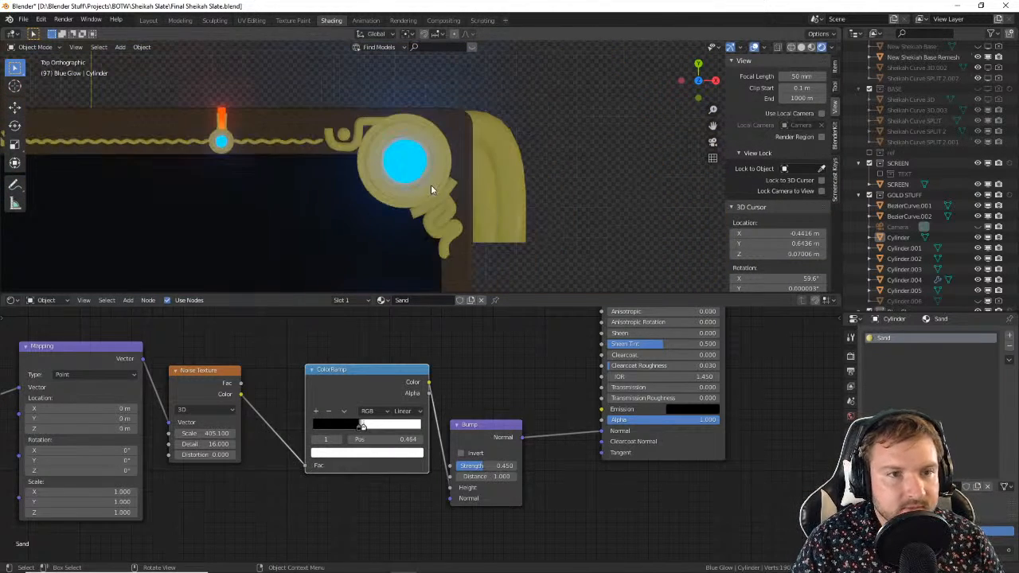
scroll(473, 215, up, 2)
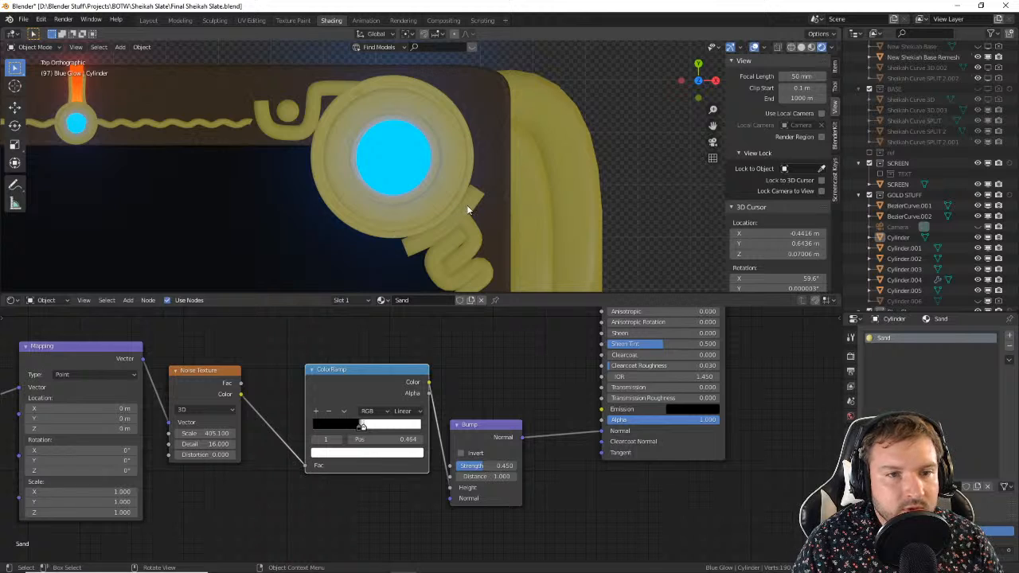
click(469, 208)
scroll(467, 231, down, 1)
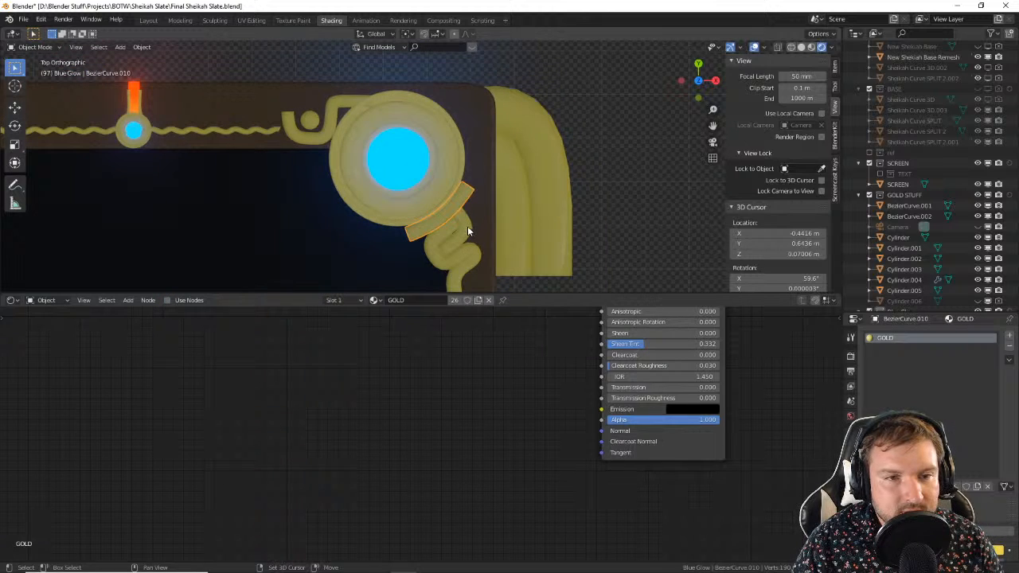
click(450, 206)
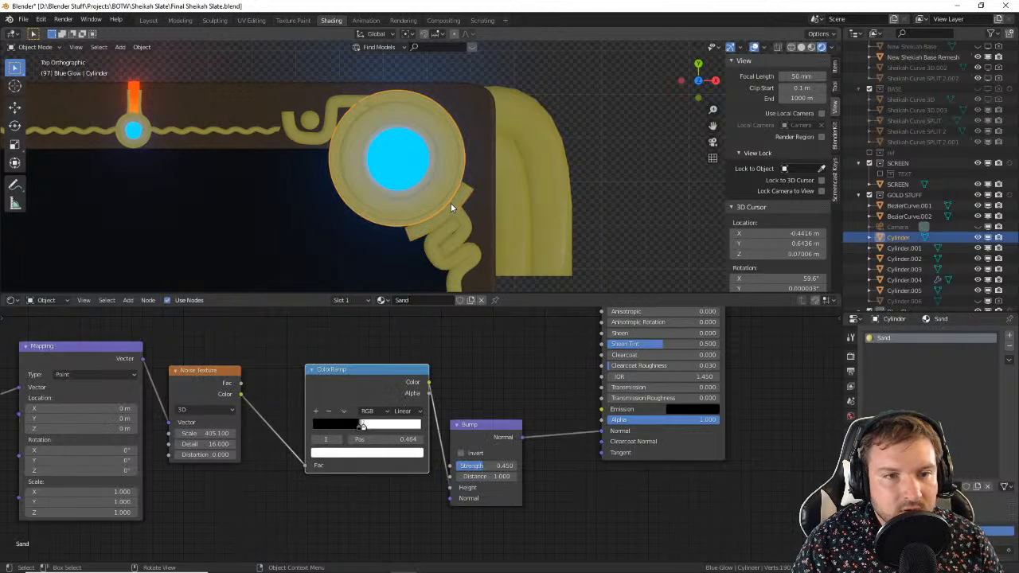
click(460, 210)
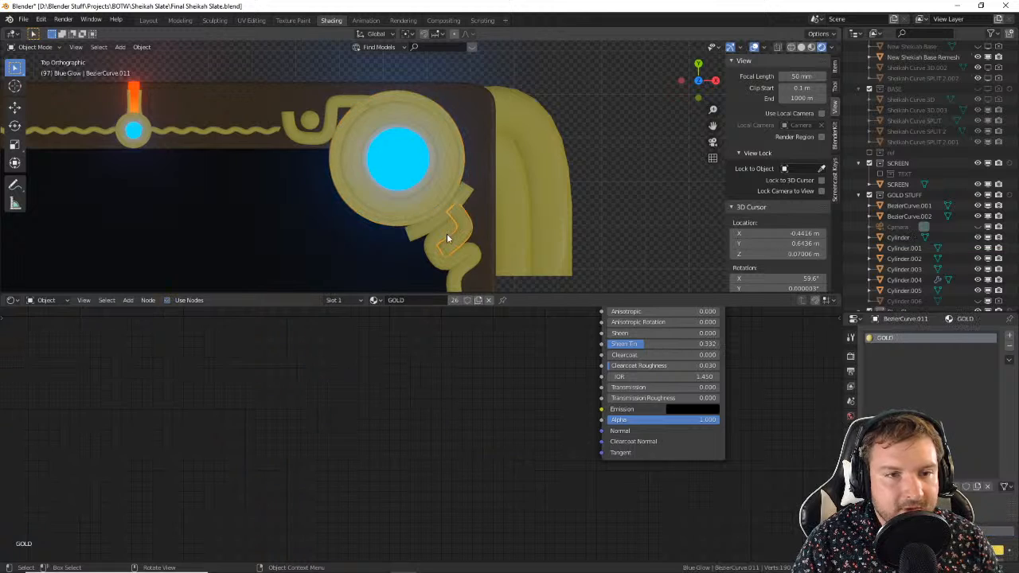
click(439, 189)
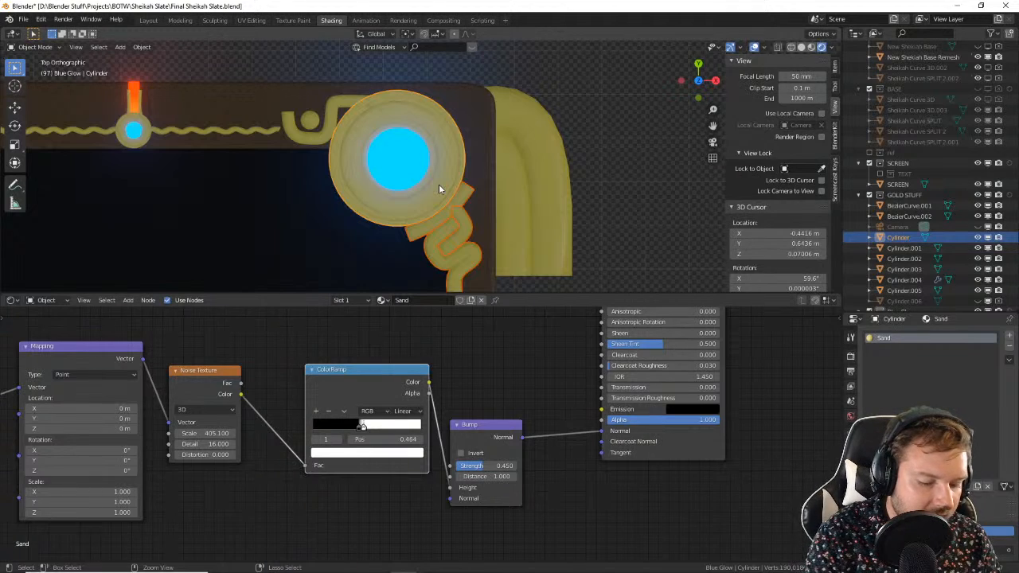
key(ctrl+l)
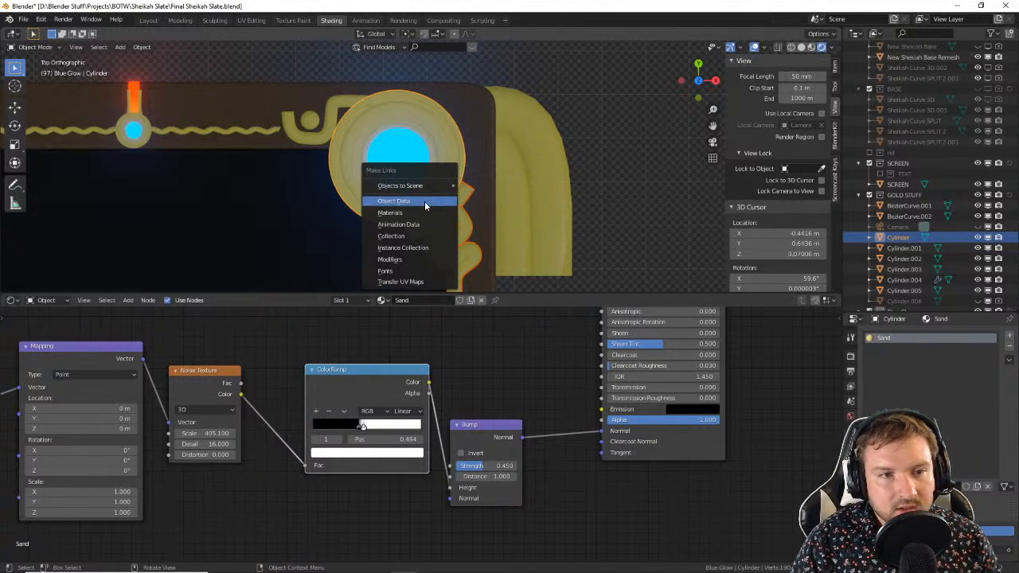
click(414, 213)
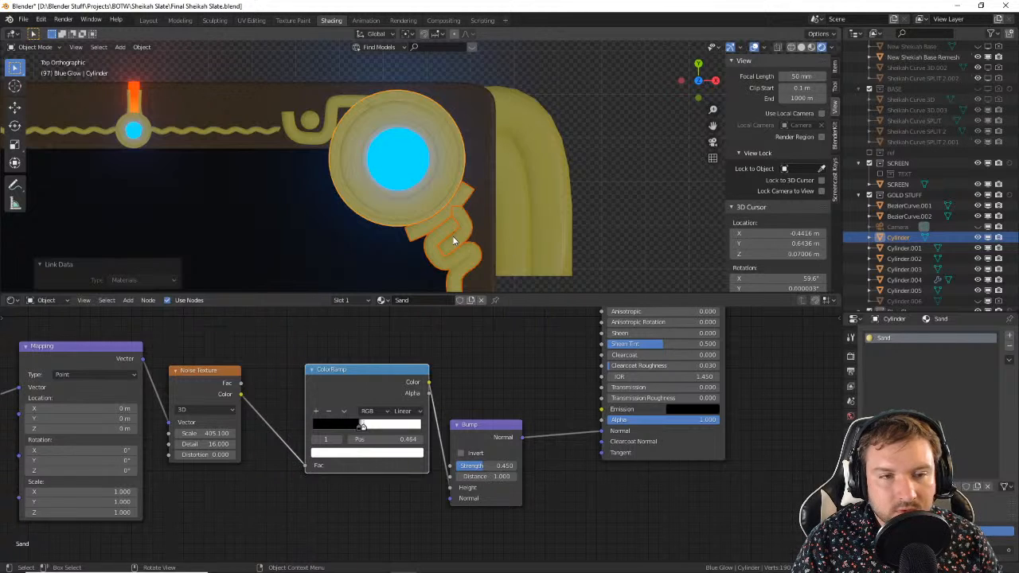
Step: Examine the Sand material on the large disc and the ornaments below it up close and from a distance, deselecting them
middle_drag(454, 241, 514, 193)
scroll(529, 203, up, 5)
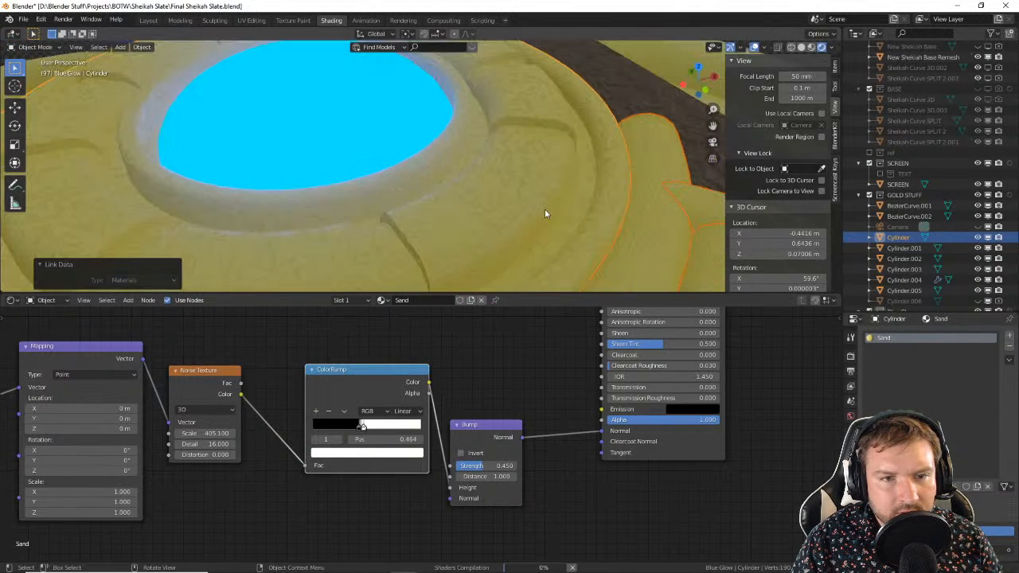
scroll(557, 205, down, 5)
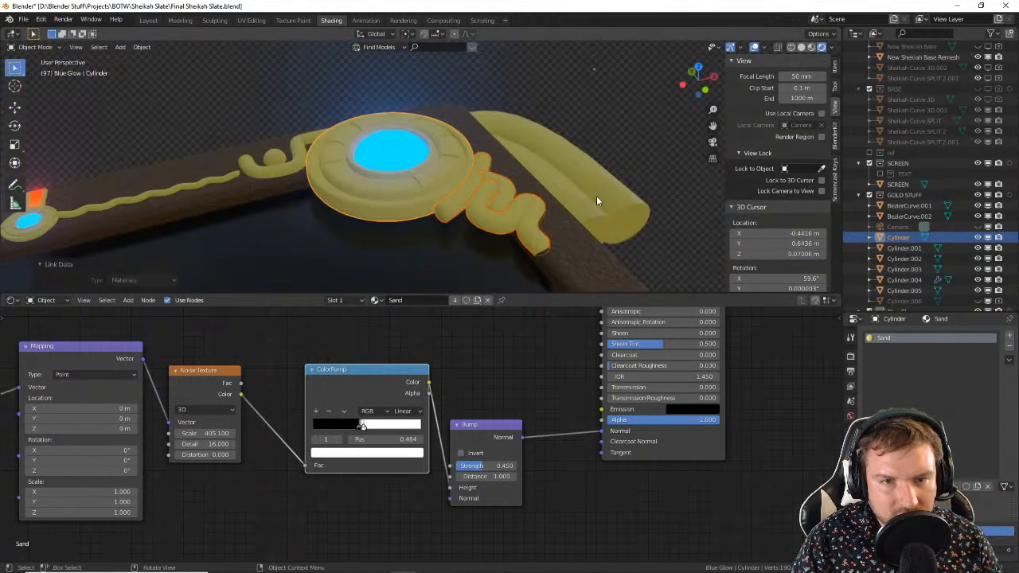
click(656, 165)
middle_drag(559, 175, 561, 209)
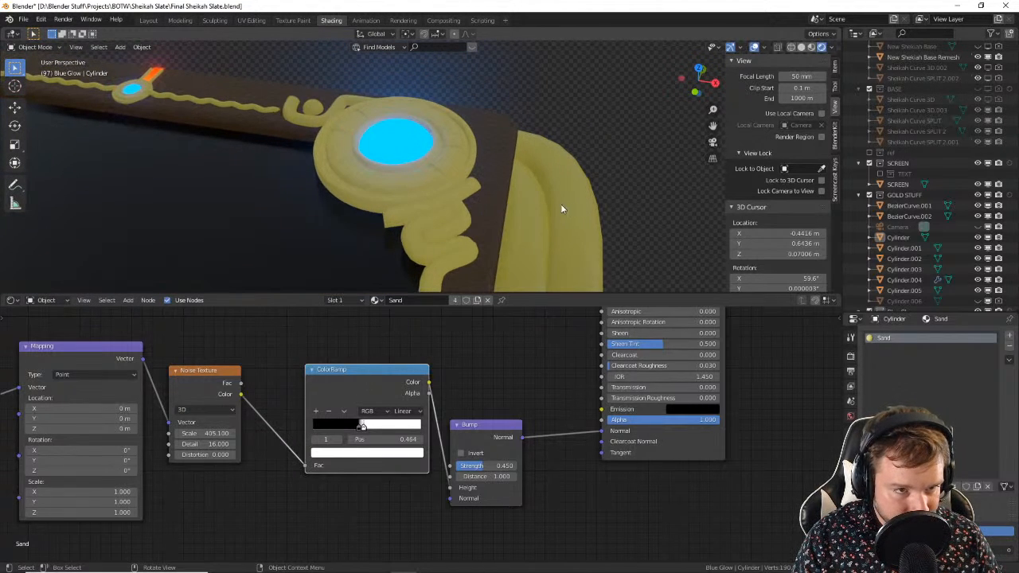
scroll(533, 222, down, 8)
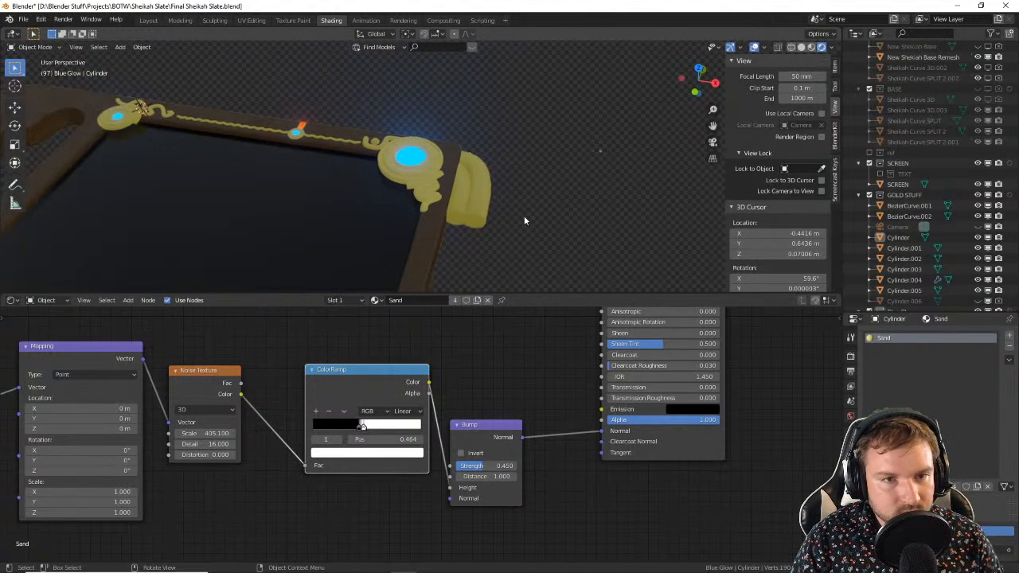
click(451, 182)
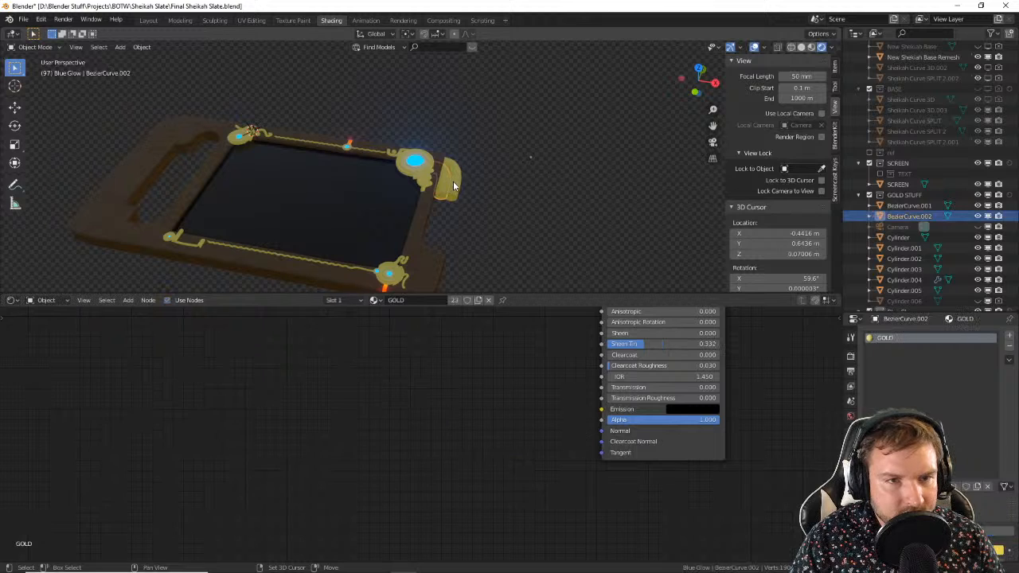
shift+click(380, 156)
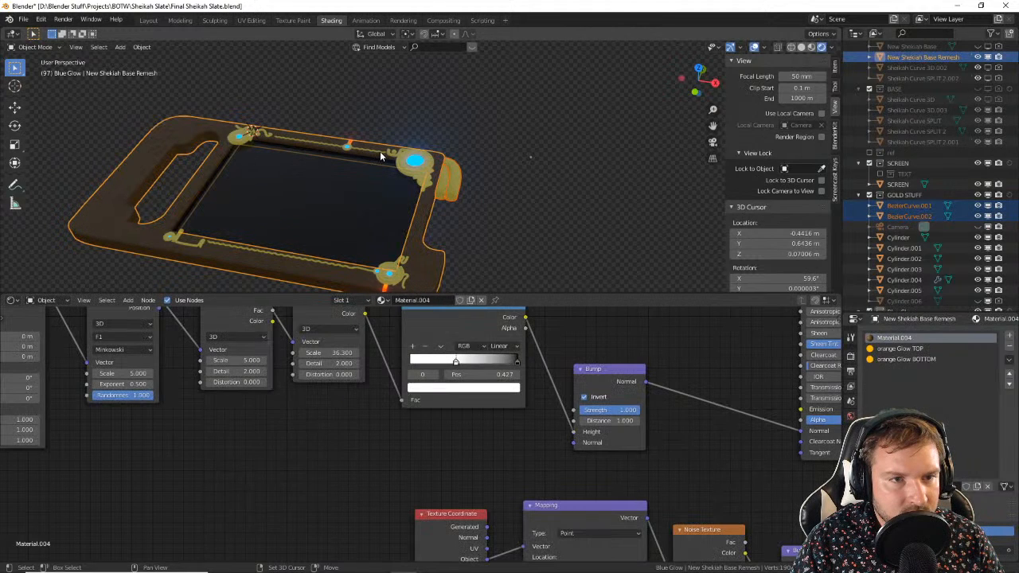
shift+click(375, 157)
shift+click(378, 154)
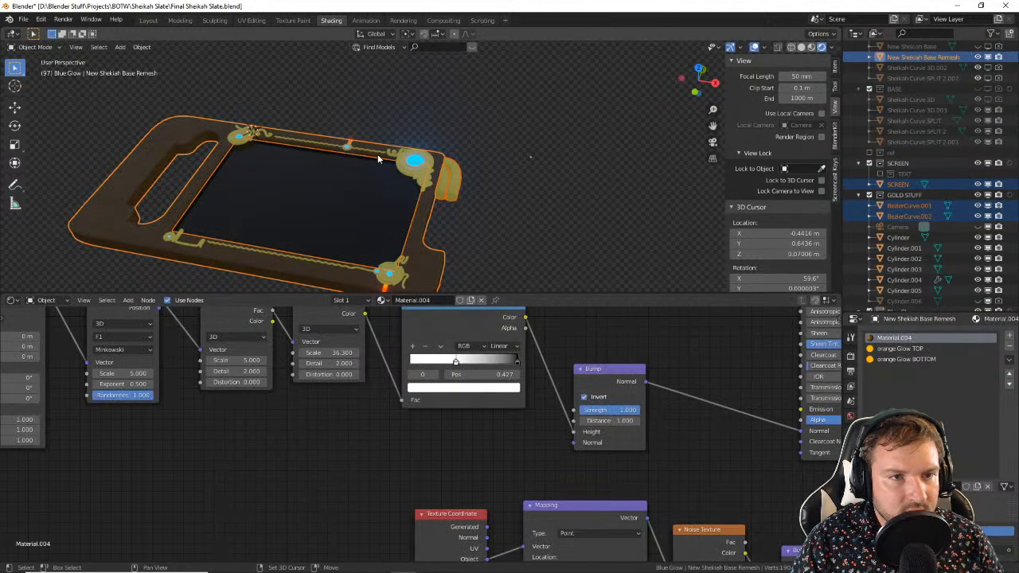
shift+click(373, 164)
shift+click(383, 155)
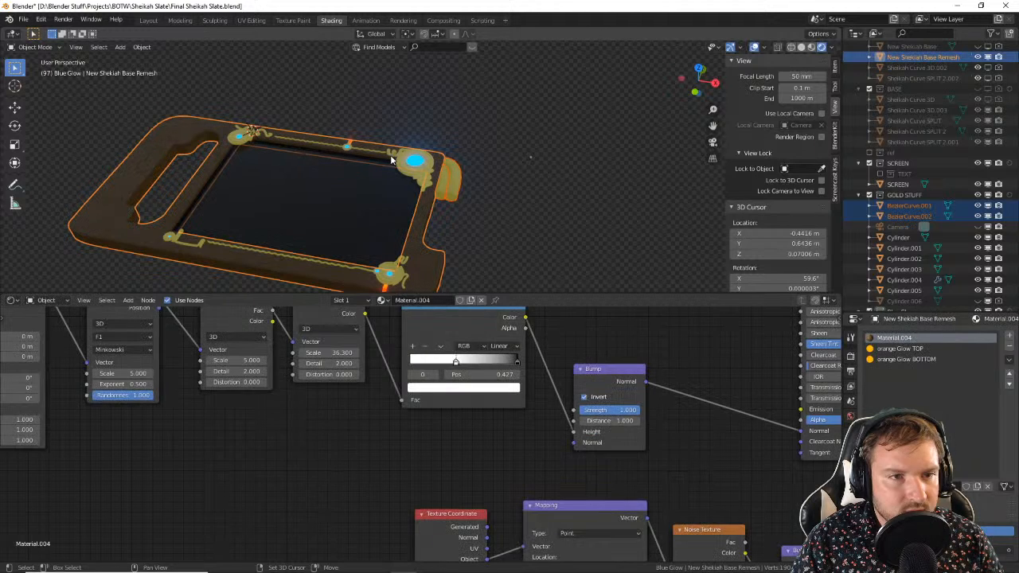
Step: Select both curved gold bands on the slate's outer corner, with the large disc as active object, and link its Sand material to them
click(449, 181)
shift+click(449, 180)
scroll(422, 170, up, 2)
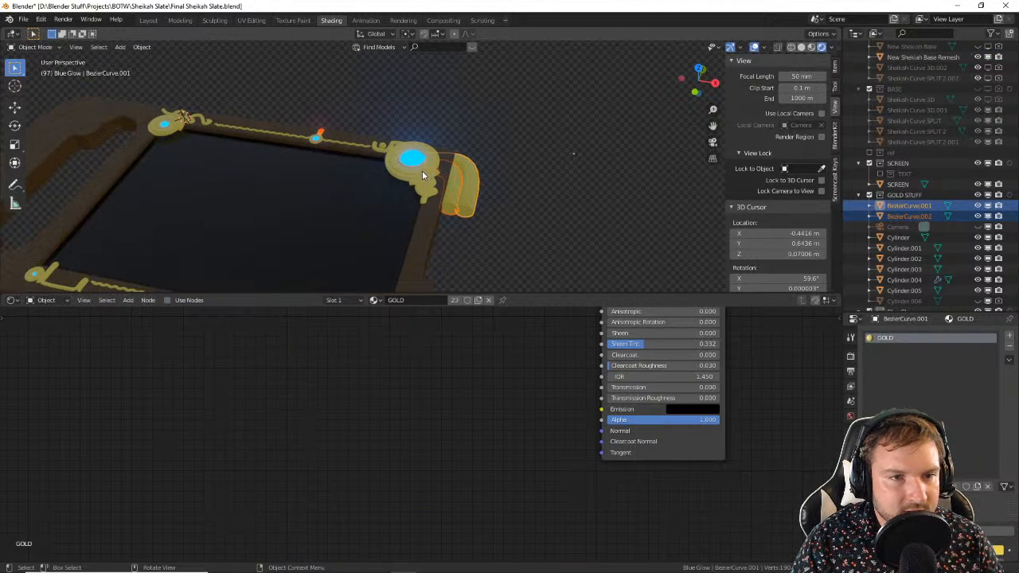
shift+click(413, 177)
key(ctrl+l)
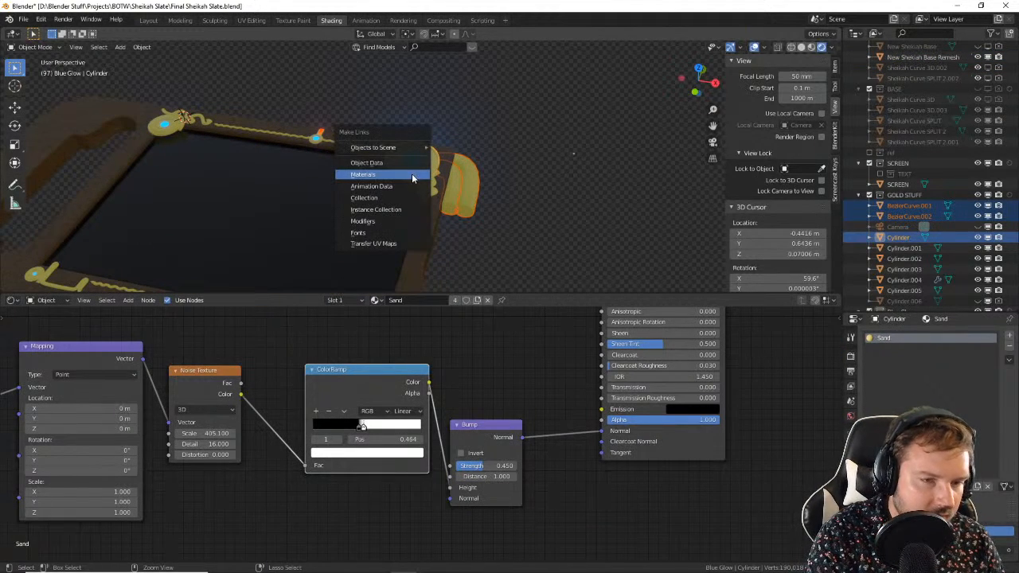
click(410, 175)
Step: Select only the large disc and set the Sand material's Principled shader Roughness to 0.886
scroll(475, 170, up, 8)
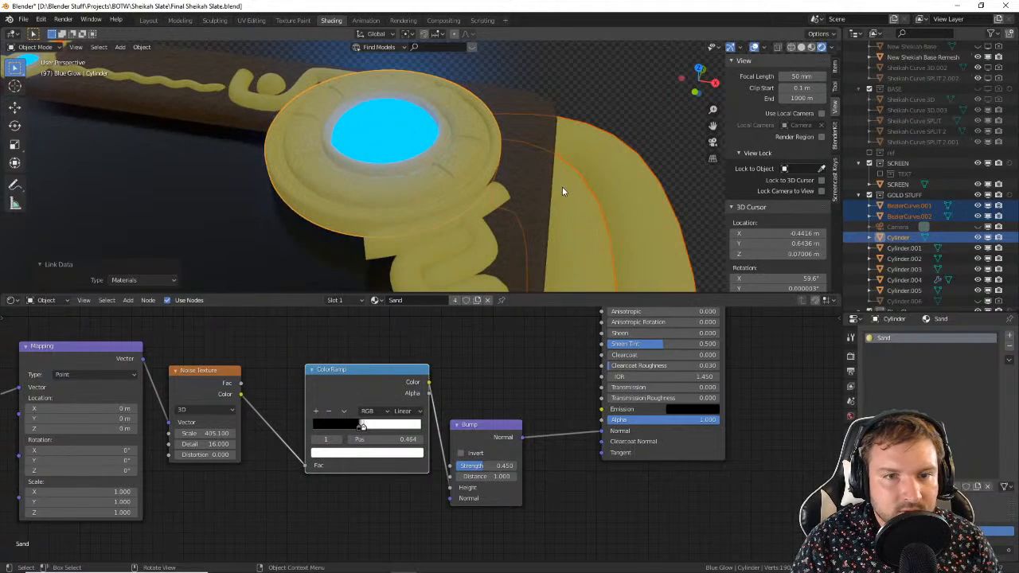
middle_drag(562, 186, 551, 156)
shift+middle_drag(551, 156, 409, 166)
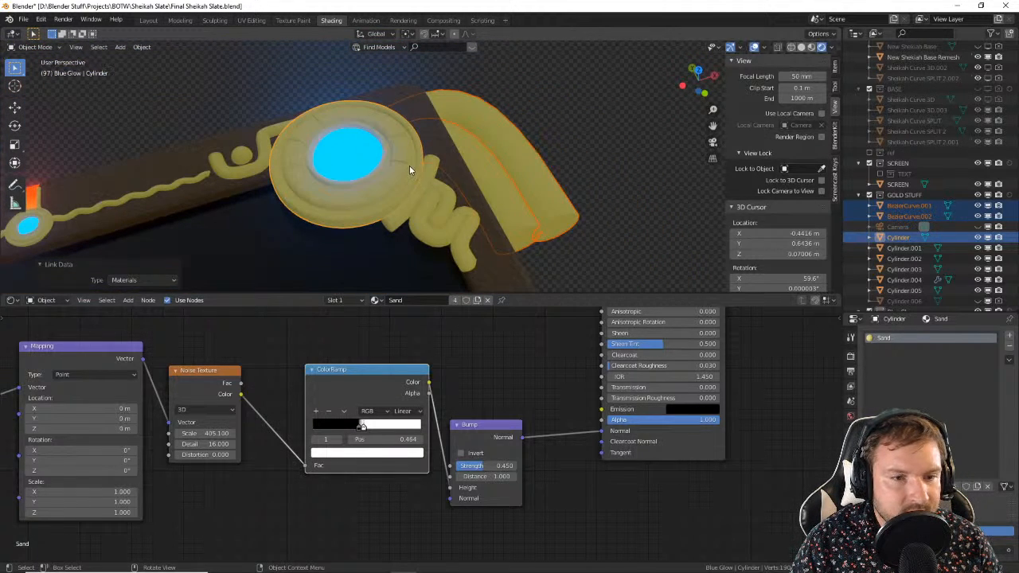
click(409, 166)
middle_drag(515, 373, 472, 418)
scroll(471, 419, up, 3)
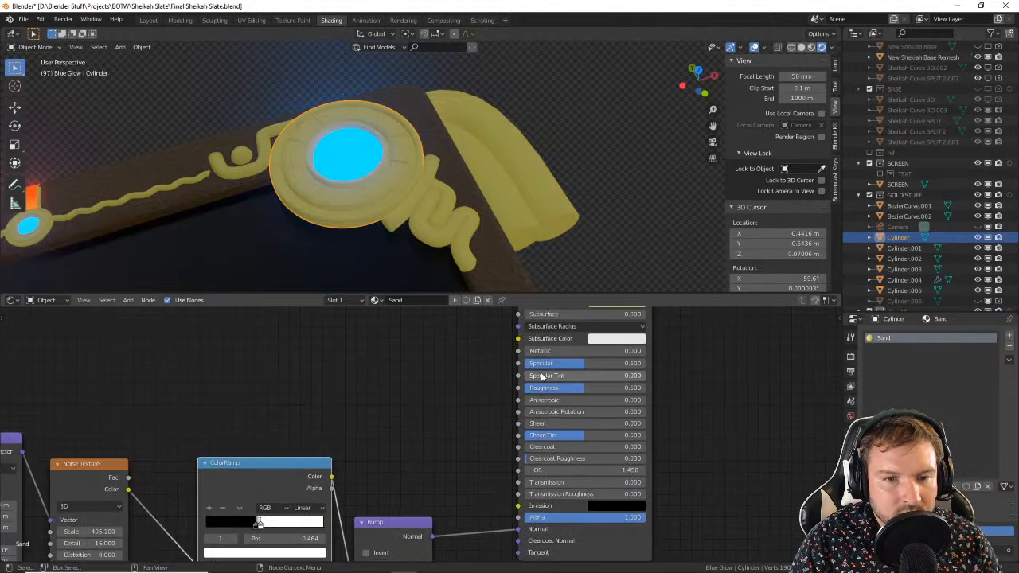
scroll(392, 216, up, 3)
scroll(345, 206, up, 3)
shift+middle_drag(487, 265, 560, 297)
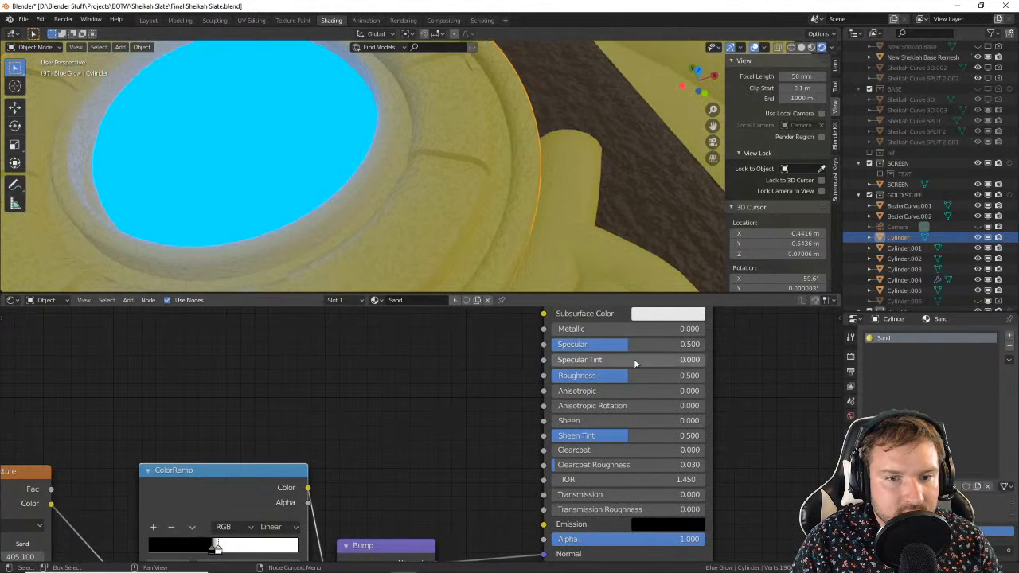
drag(633, 376, 673, 375)
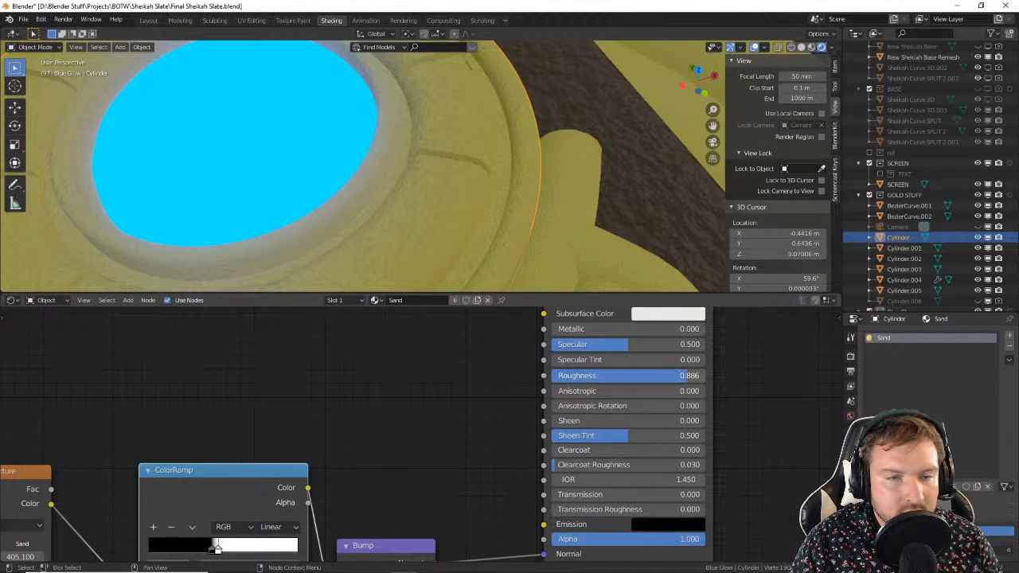
Step: Examine the Sand material on the disc and neighbouring gold pieces from several angles, including low across the slate
scroll(512, 236, down, 8)
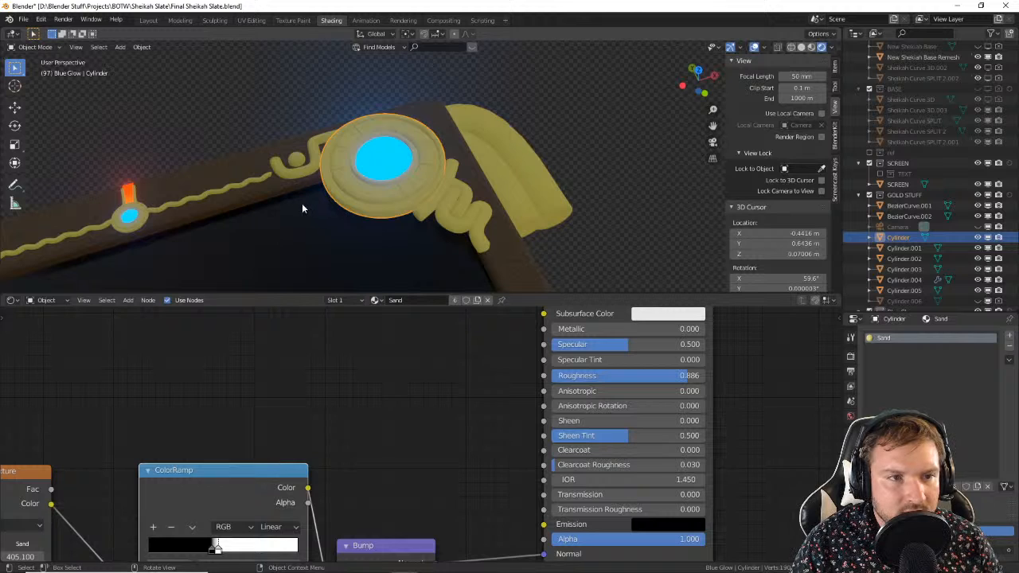
middle_drag(301, 208, 461, 210)
middle_drag(410, 262, 384, 186)
scroll(374, 165, up, 6)
shift+middle_drag(422, 136, 539, 164)
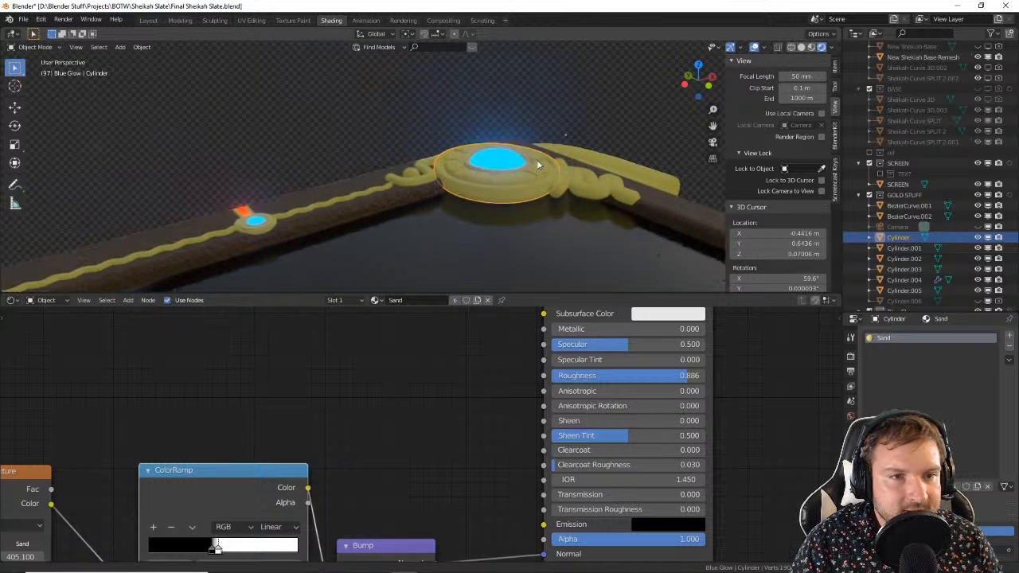
scroll(477, 164, up, 2)
shift+middle_drag(374, 195, 528, 224)
click(525, 227)
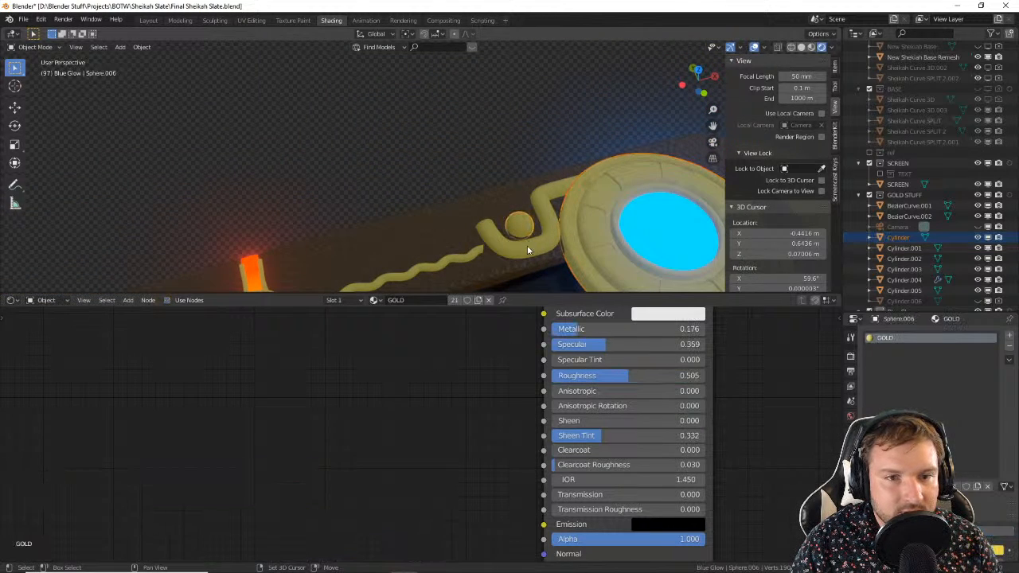
shift+click(521, 227)
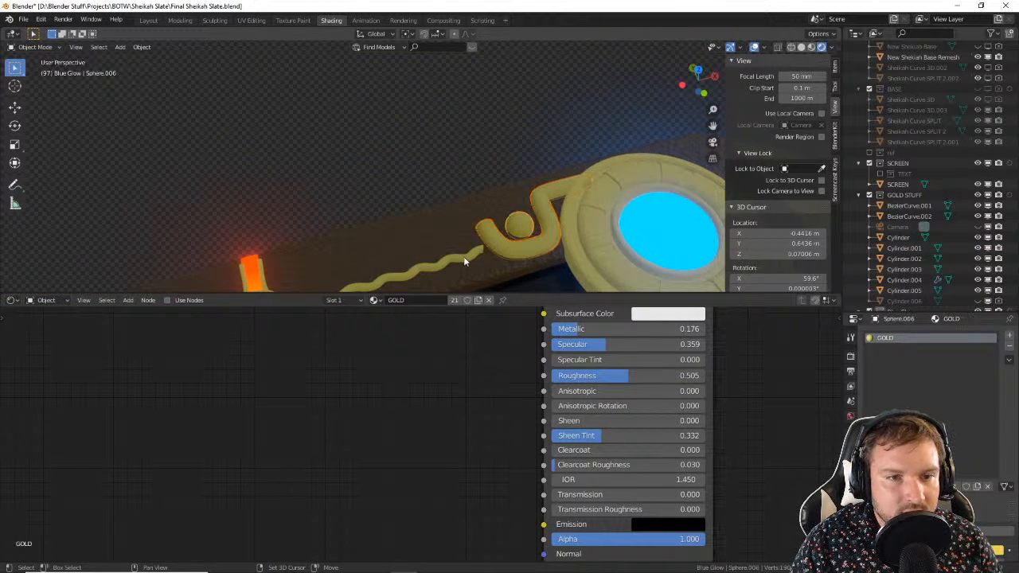
shift+drag(464, 257, 493, 250)
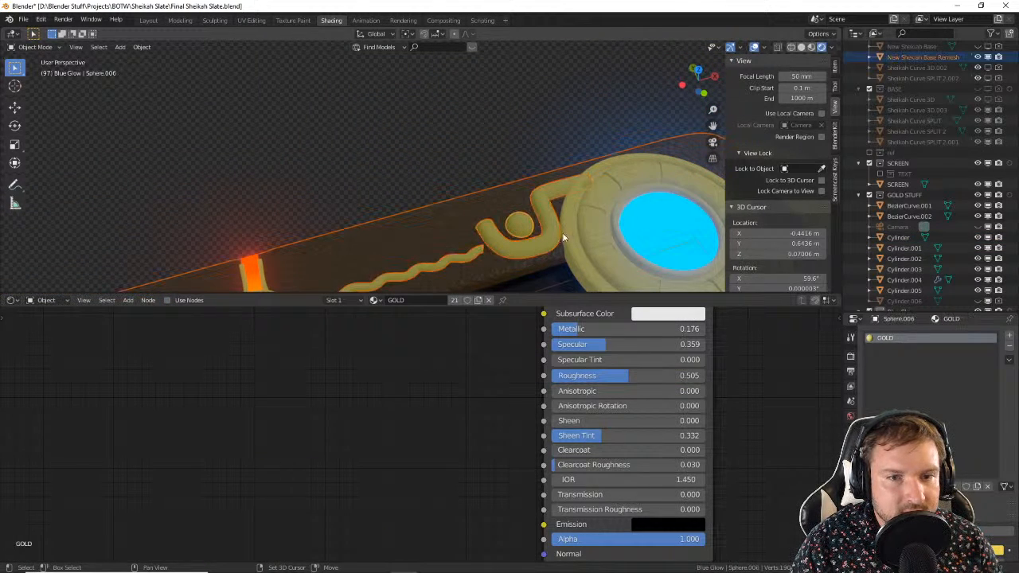
click(455, 170)
Step: Select the wavy strip, the hooked curve and the small ball beside the large disc, and link the disc's Sand material to them
shift+click(460, 257)
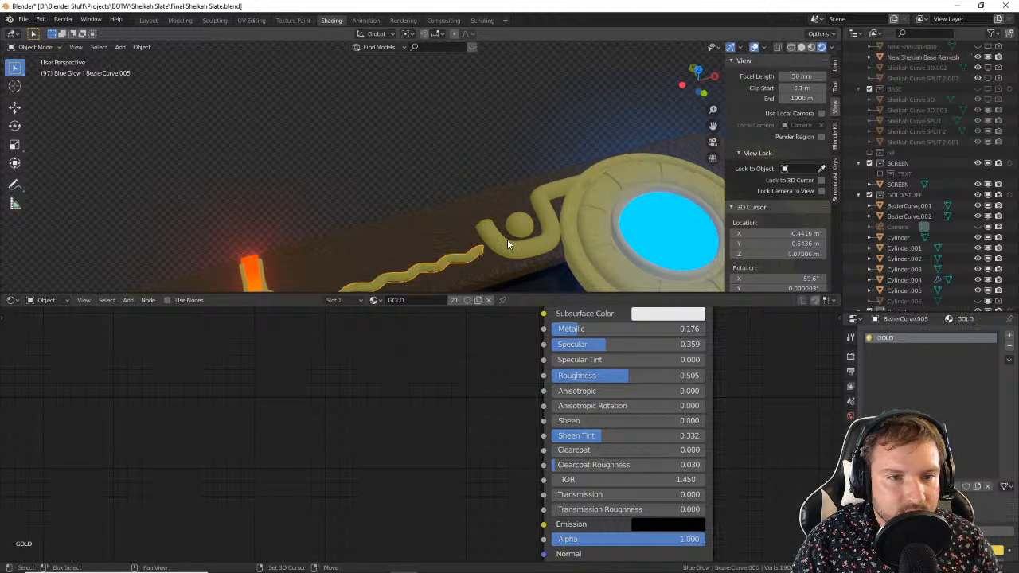
shift+click(506, 241)
shift+click(518, 228)
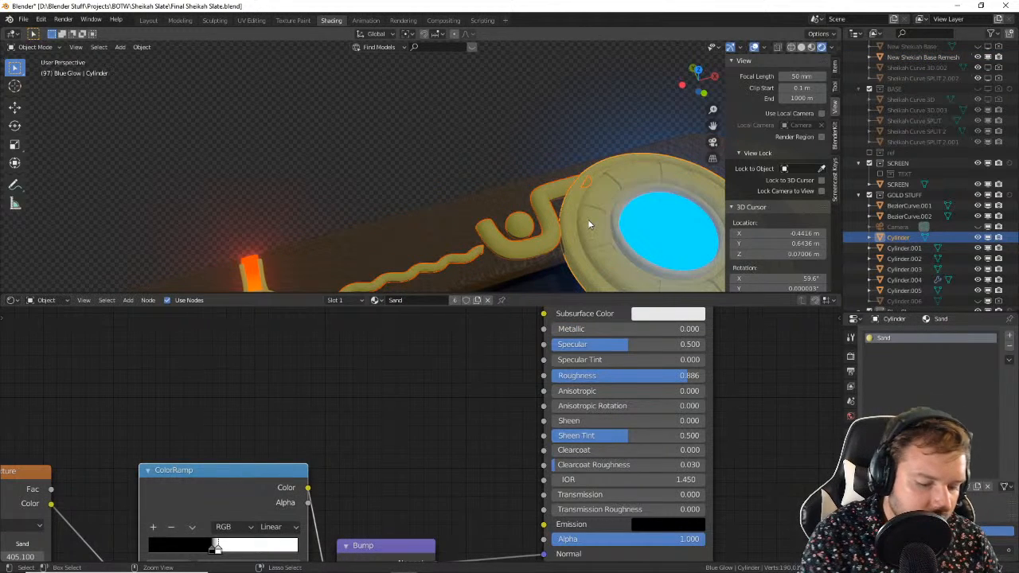
key(ctrl+l)
click(589, 220)
Step: Link the large disc's Sand material to the small mid-edge disc and its bracket, and to the disc and curls at the strip's far end
scroll(602, 109, down, 5)
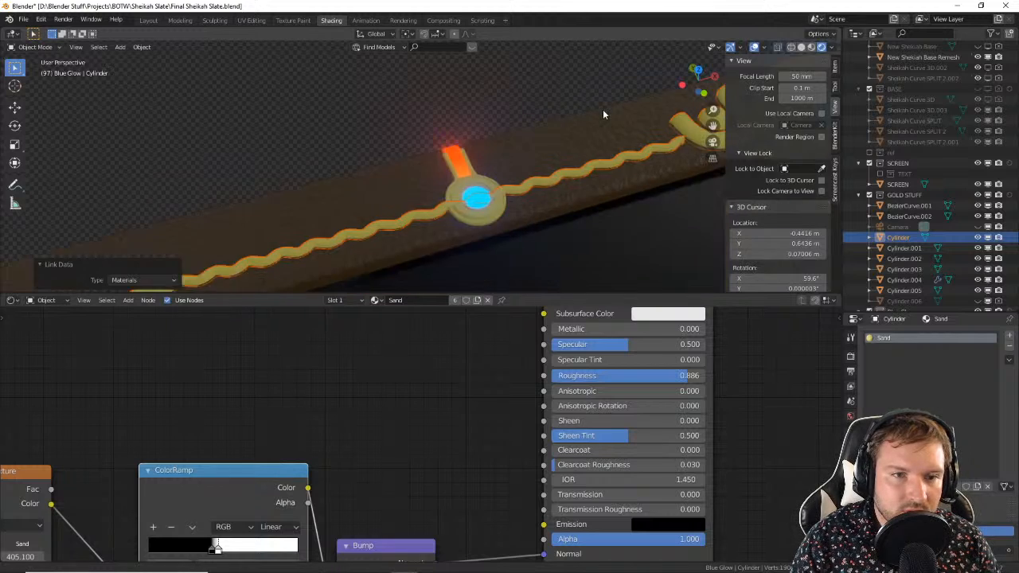
click(466, 182)
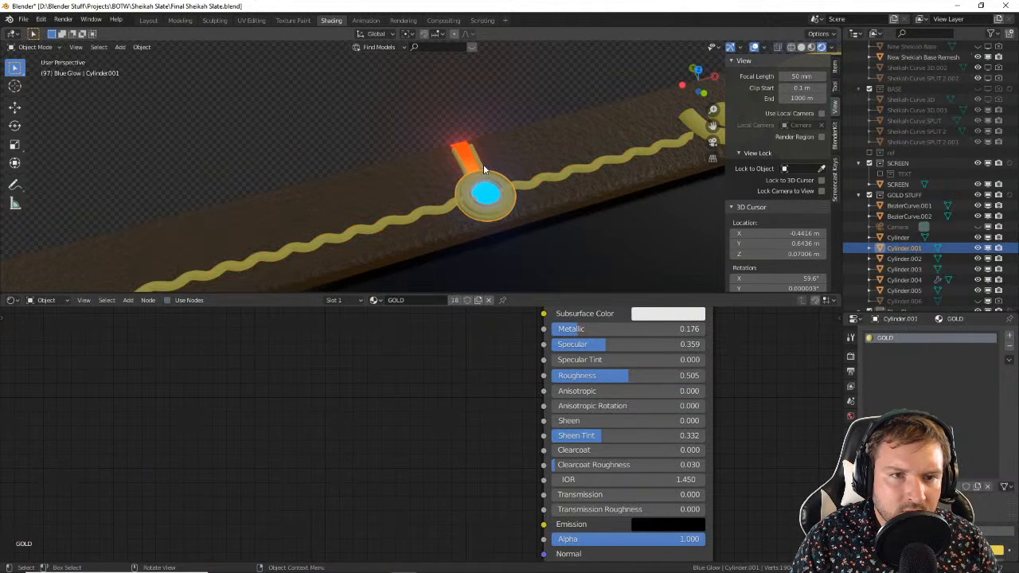
shift+click(464, 167)
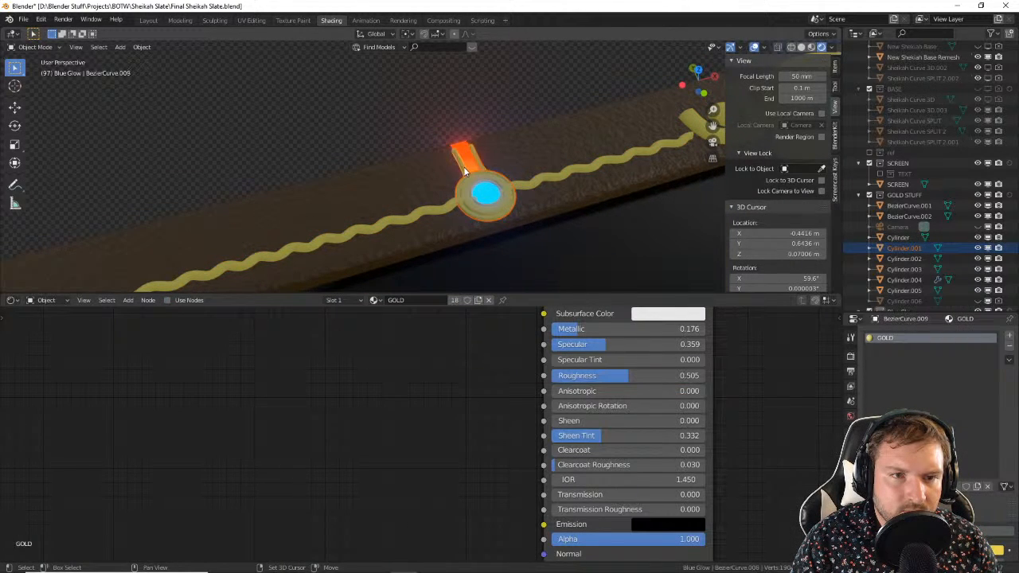
scroll(464, 167, down, 5)
shift+middle_drag(217, 238, 361, 191)
shift+click(368, 179)
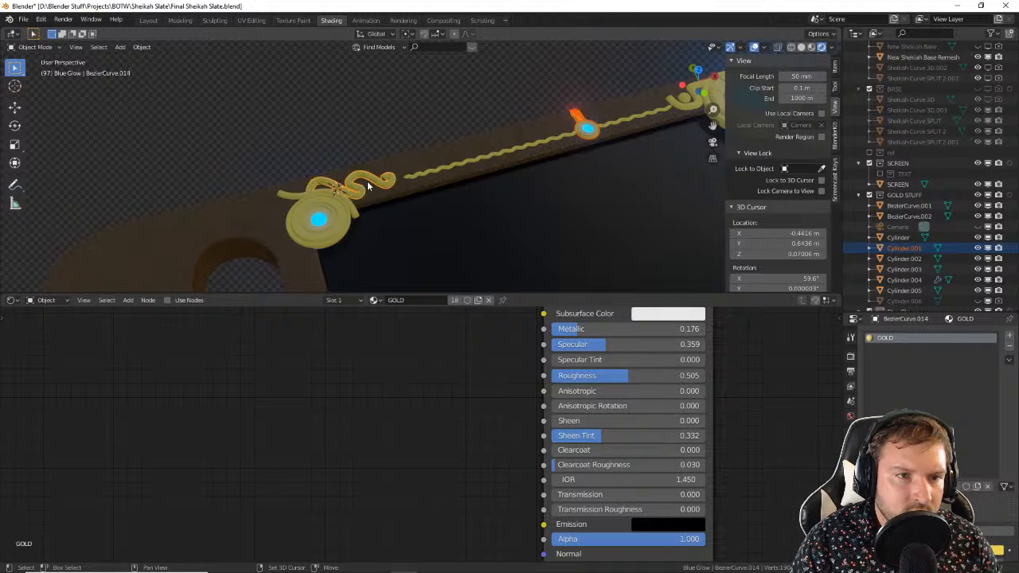
shift+click(351, 209)
shift+click(344, 216)
scroll(510, 183, down, 2)
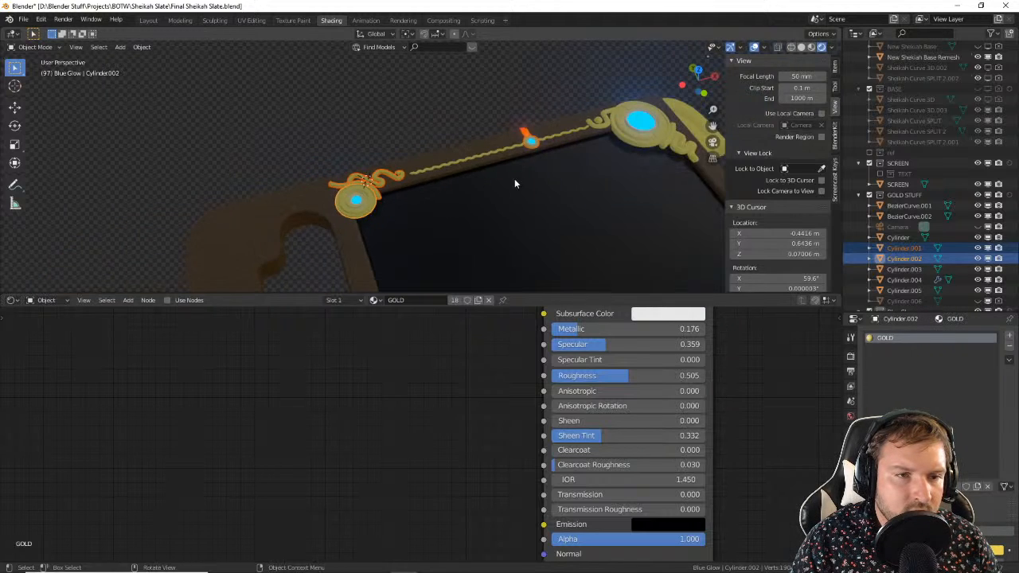
shift+middle_drag(587, 137, 467, 180)
shift+click(488, 161)
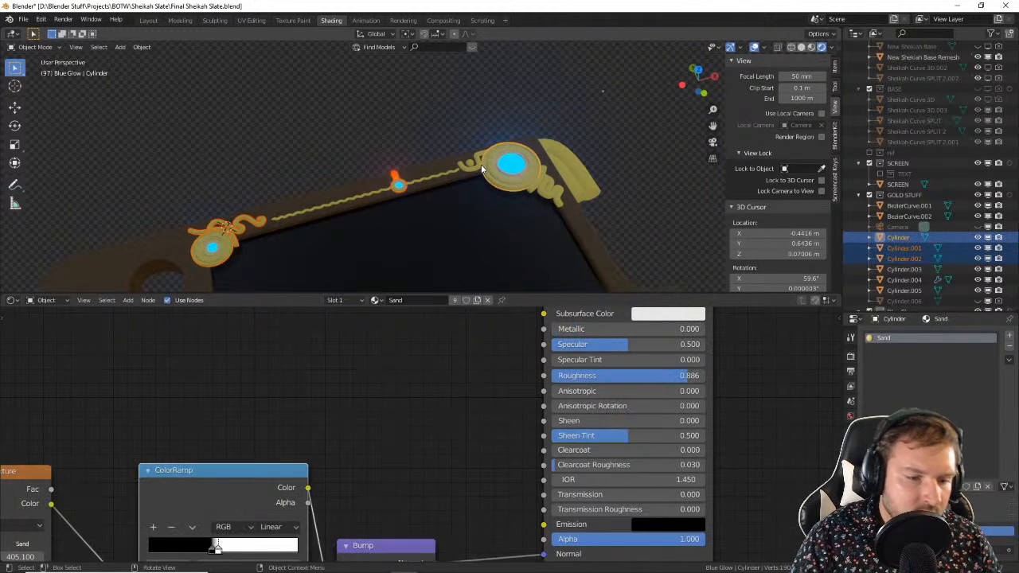
key(ctrl+l)
click(481, 165)
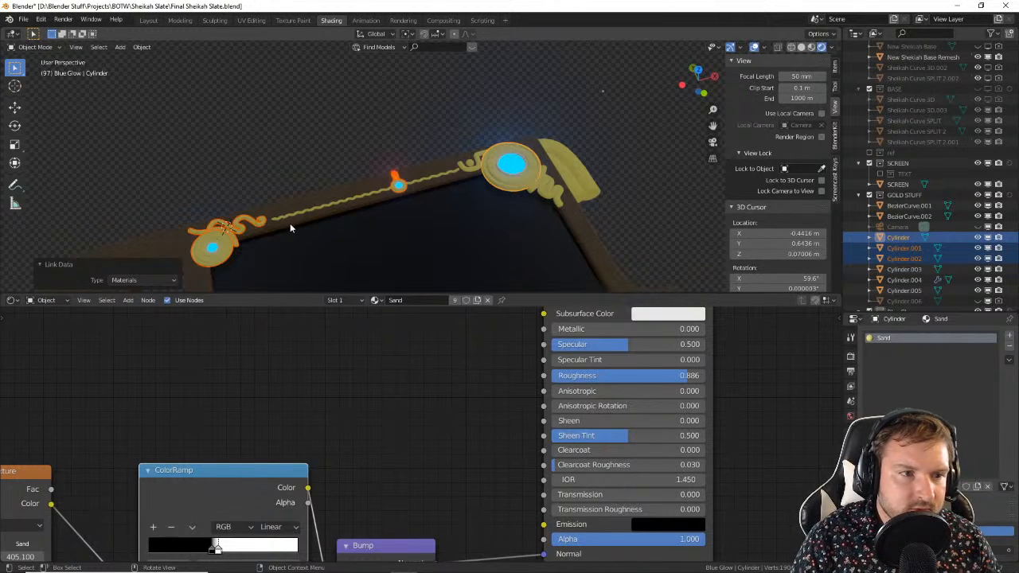
Step: View the selected gold pieces briefly in Edit Mode, and examine the Sand material up close on the disc beside the handle
key(Tab)
scroll(383, 154, up, 3)
shift+middle_drag(169, 266, 348, 183)
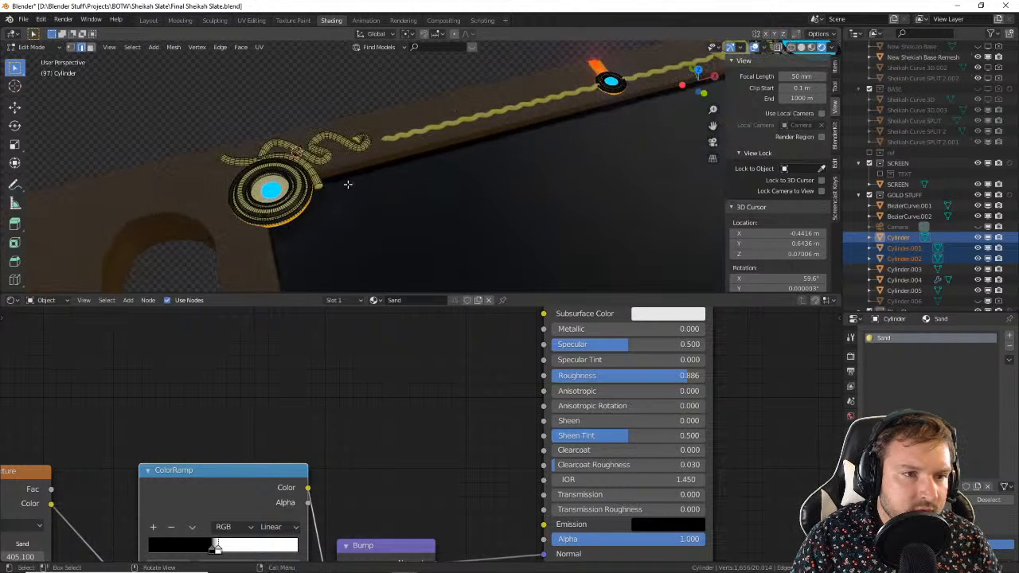
key(Tab)
scroll(310, 199, up, 6)
shift+middle_drag(99, 237, 536, 175)
scroll(526, 179, down, 8)
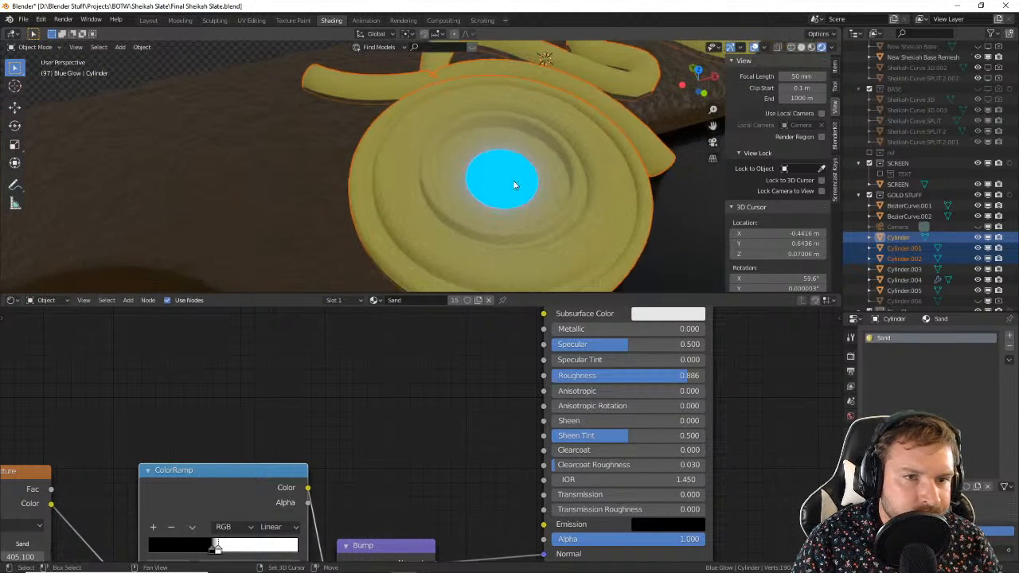
Step: Select the small corner disc, its bracket and the wavy strip along the slate edge opposite the large disc
middle_drag(565, 210, 280, 193)
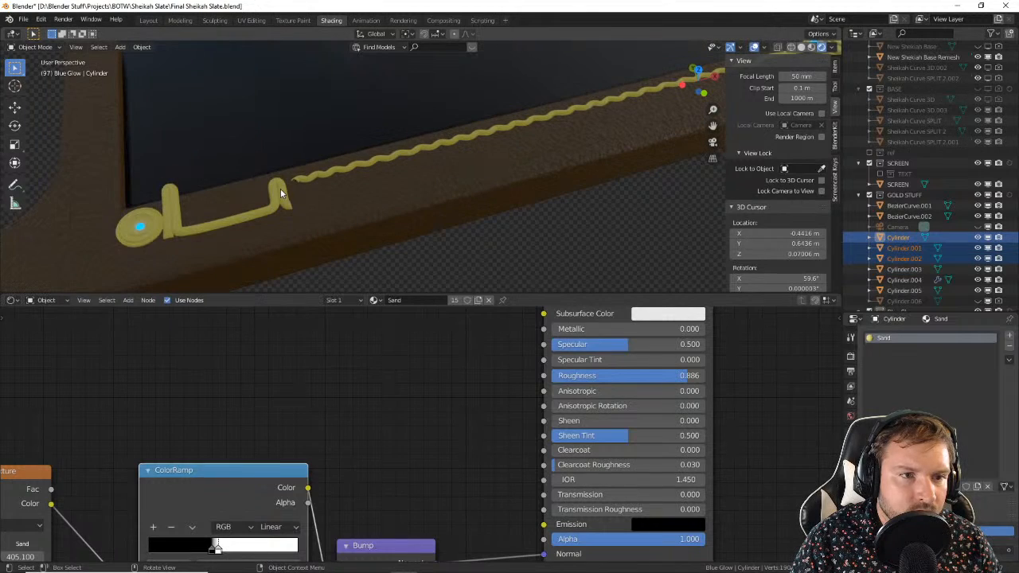
click(149, 229)
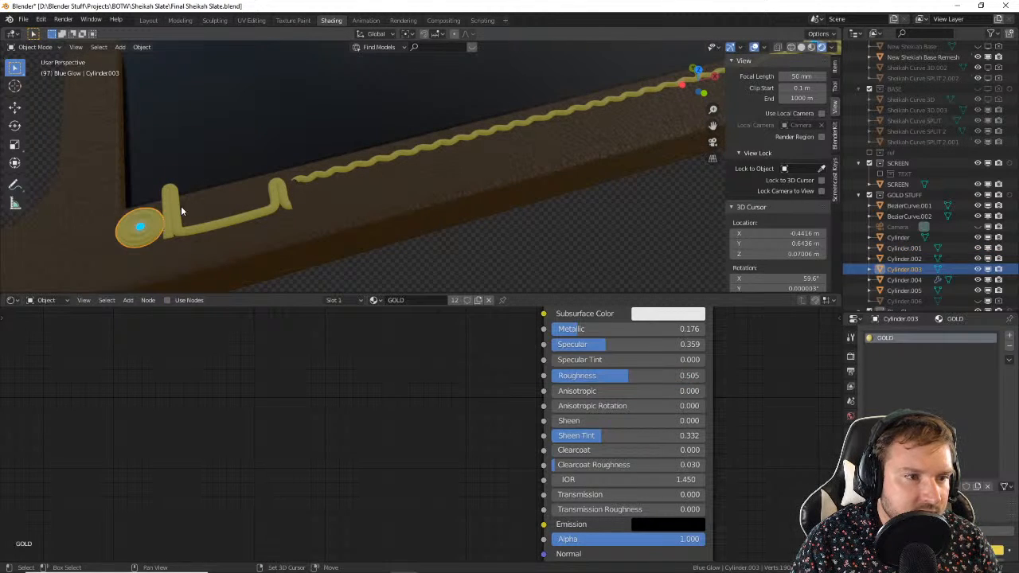
shift+click(179, 208)
shift+click(383, 164)
scroll(385, 165, down, 4)
shift+middle_drag(693, 87, 423, 161)
scroll(423, 161, up, 5)
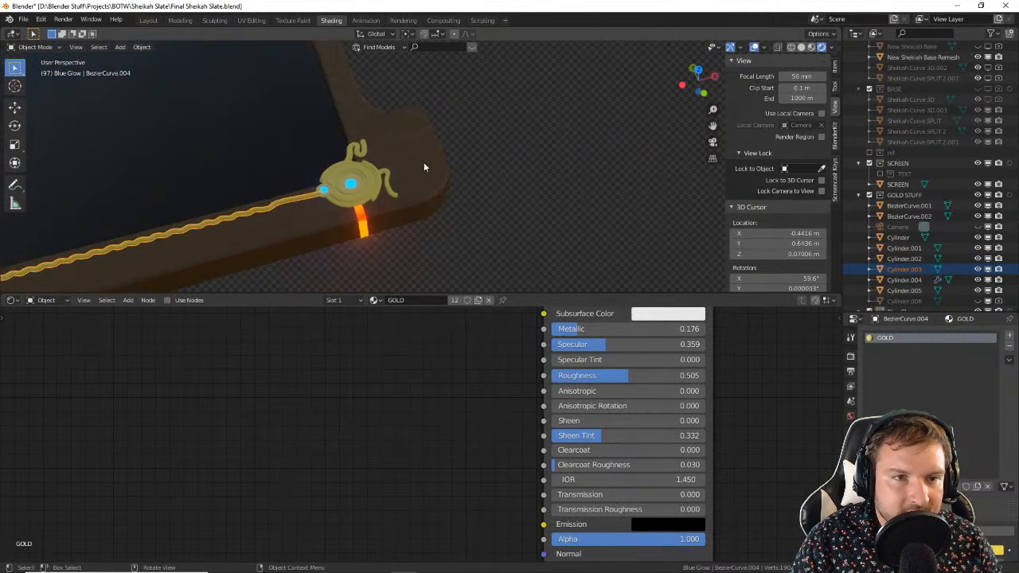
Step: Add the disc at the strip's far end, its two curls and the small disc attached to it to the selection
shift+click(297, 162)
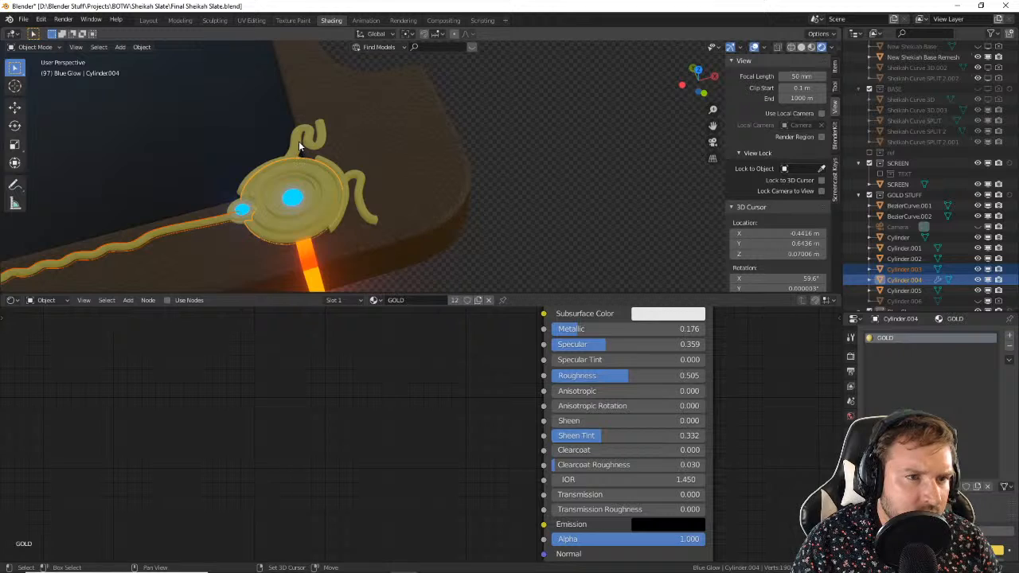
shift+click(299, 145)
shift+click(352, 179)
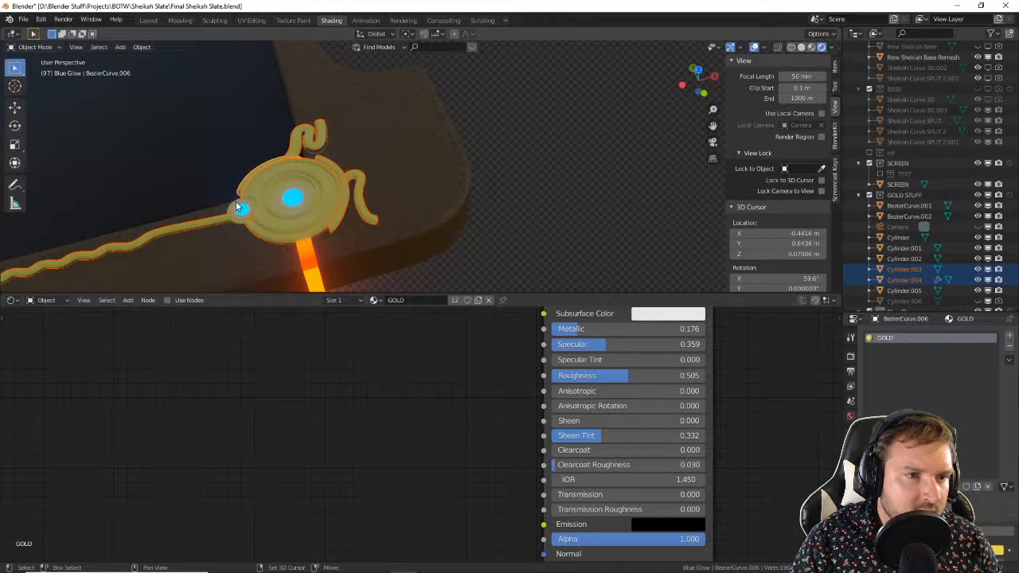
shift+click(237, 201)
Step: Make the large disc the active object and link its Sand material to all the selected gold pieces
middle_drag(291, 185, 334, 150)
scroll(358, 184, up, 6)
scroll(371, 190, down, 4)
scroll(371, 189, down, 4)
shift+middle_drag(259, 63, 462, 194)
shift+click(447, 192)
key(ctrl+l)
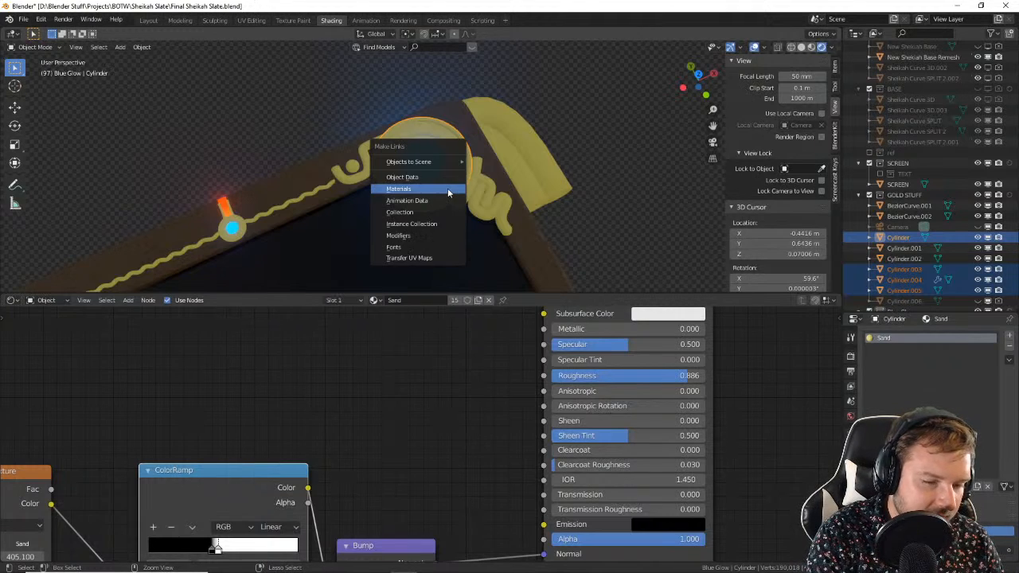
click(447, 187)
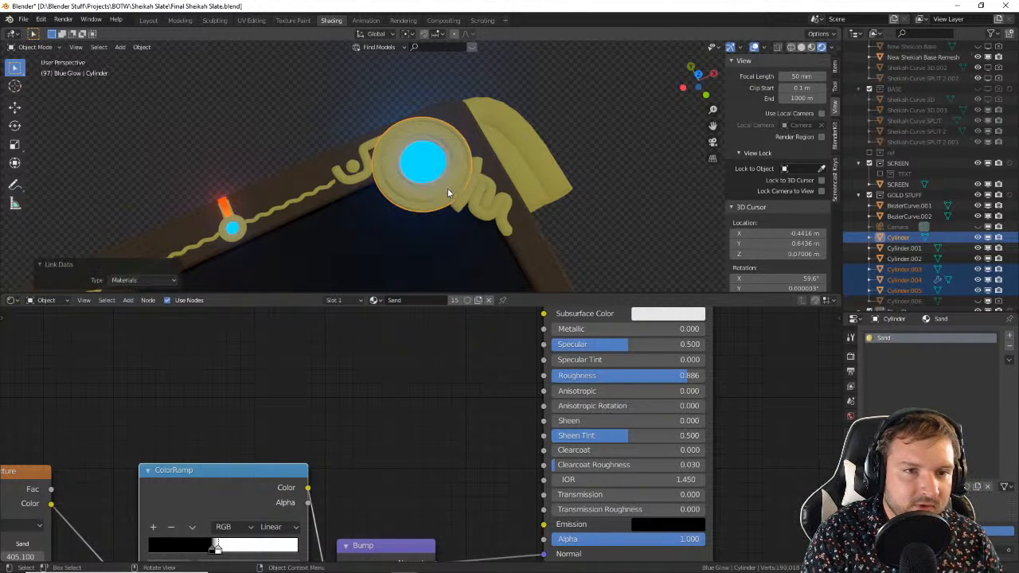
Step: Deselect the gold pieces and examine the whole slate from low angles, up close and from directly above
scroll(461, 202, down, 3)
shift+middle_drag(479, 219, 504, 155)
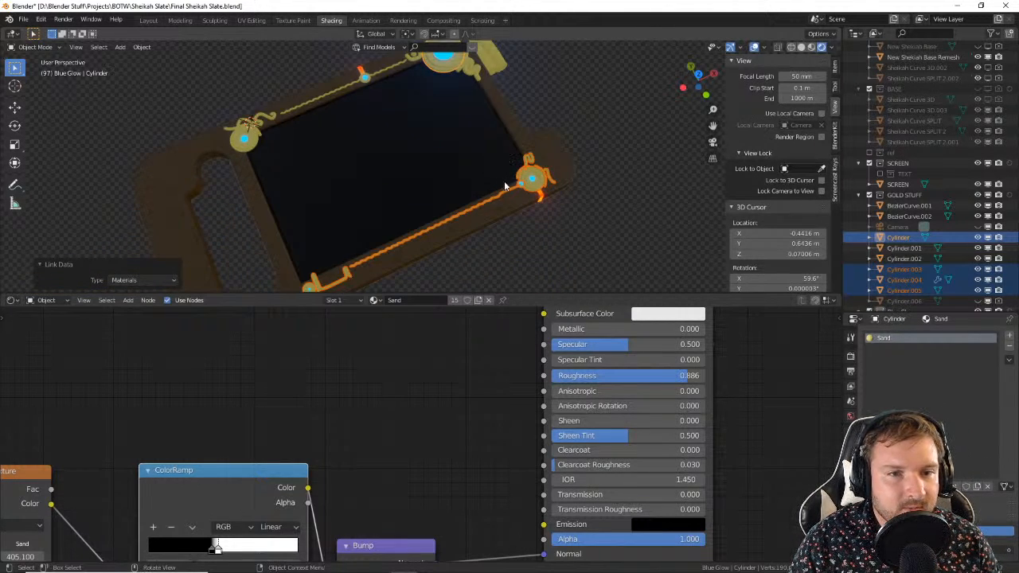
click(572, 156)
click(610, 158)
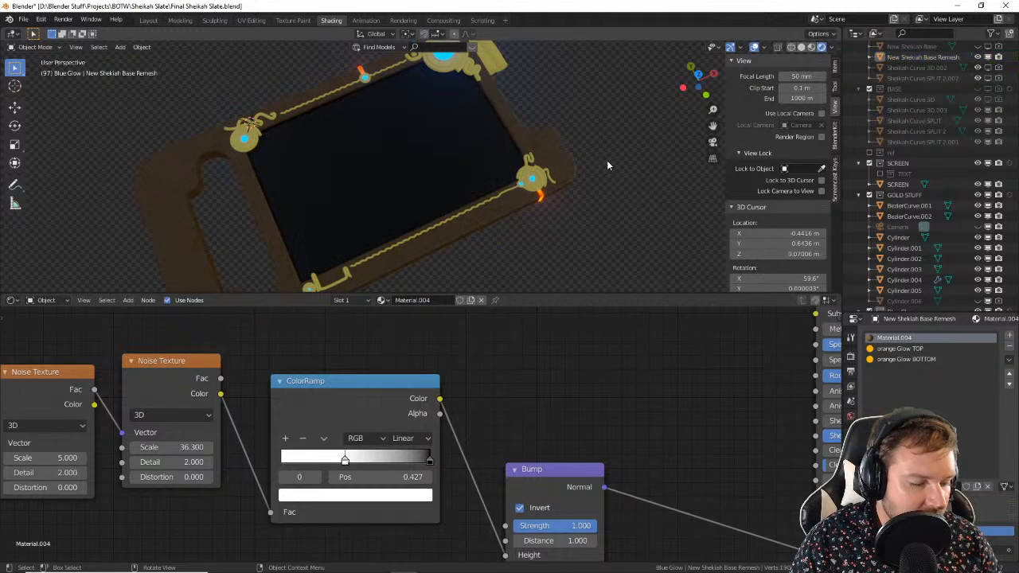
middle_drag(452, 196, 462, 140)
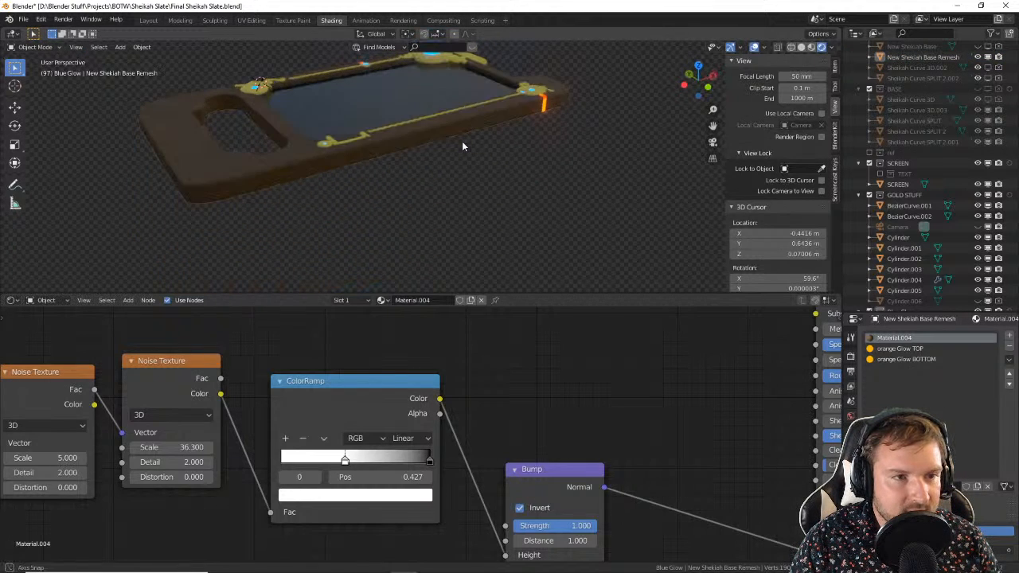
middle_drag(325, 149, 539, 205)
scroll(413, 142, up, 5)
scroll(477, 199, up, 5)
scroll(337, 157, down, 8)
key(KP_7)
scroll(621, 231, down, 1)
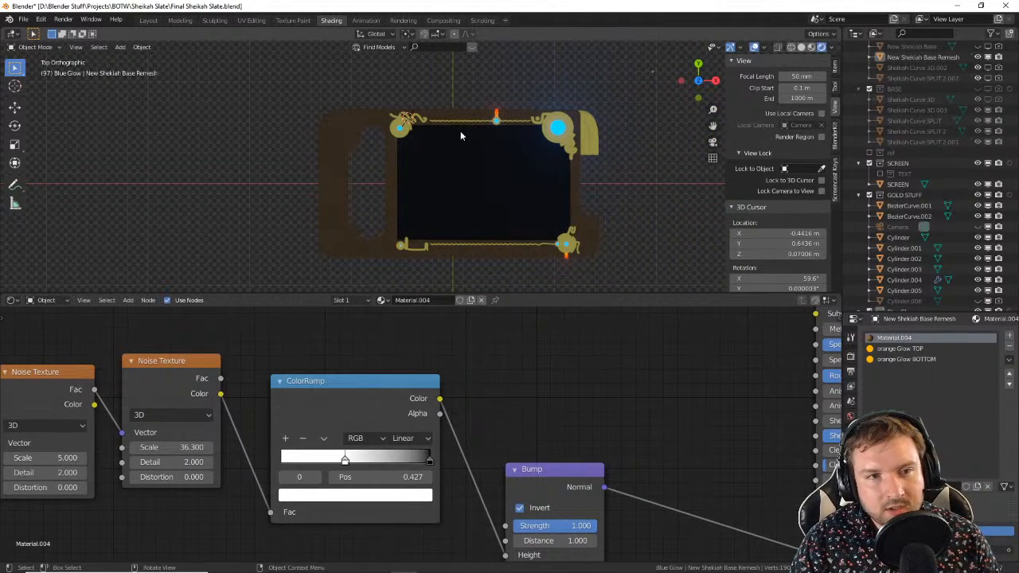
Step: Examine the gold parts along the upper edge and around the large disc up close in top view
scroll(460, 130, up, 2)
scroll(581, 155, up, 2)
shift+middle_drag(576, 155, 440, 180)
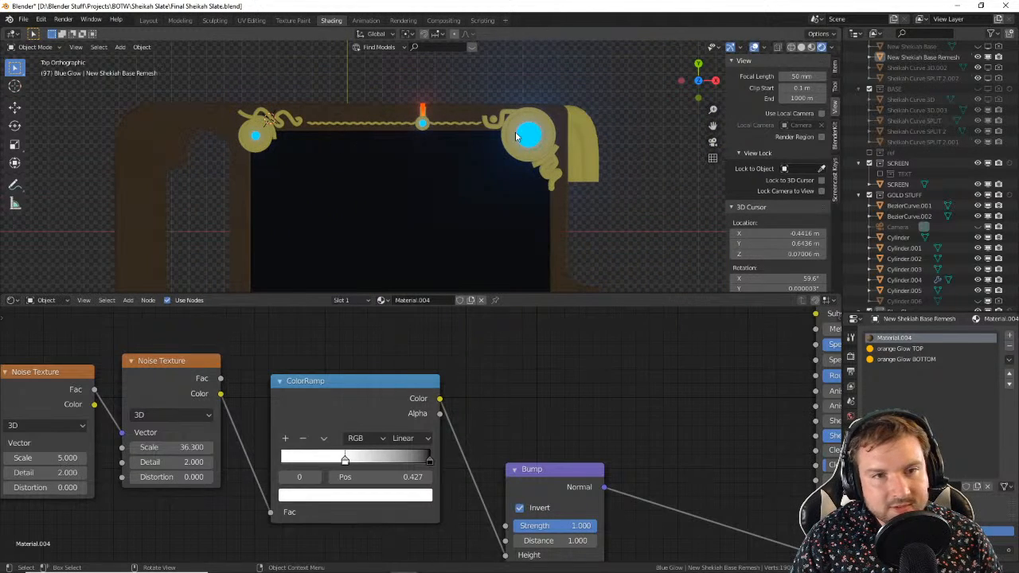
scroll(521, 139, up, 5)
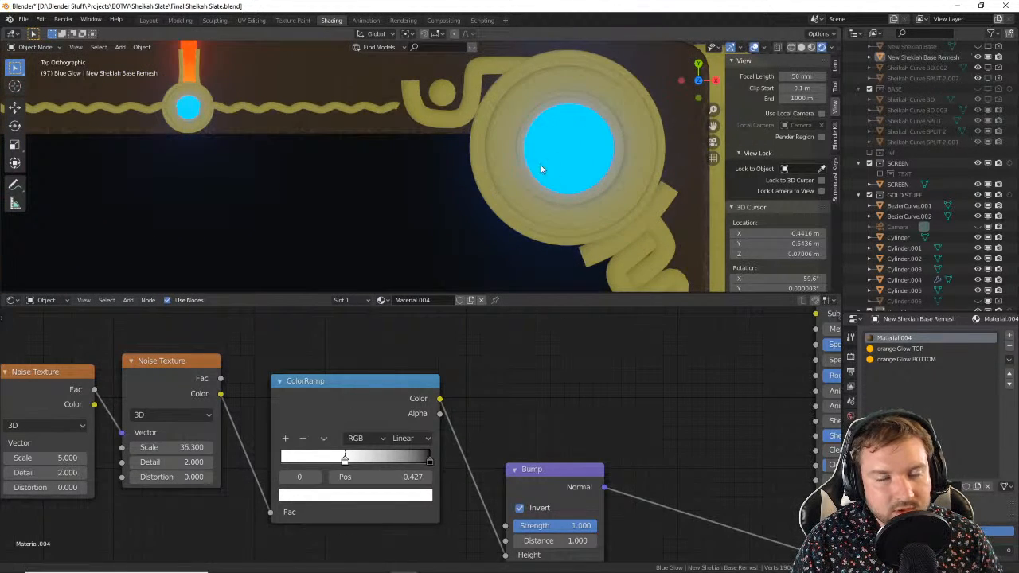
shift+middle_drag(540, 169, 459, 157)
scroll(459, 157, up, 2)
scroll(430, 150, down, 2)
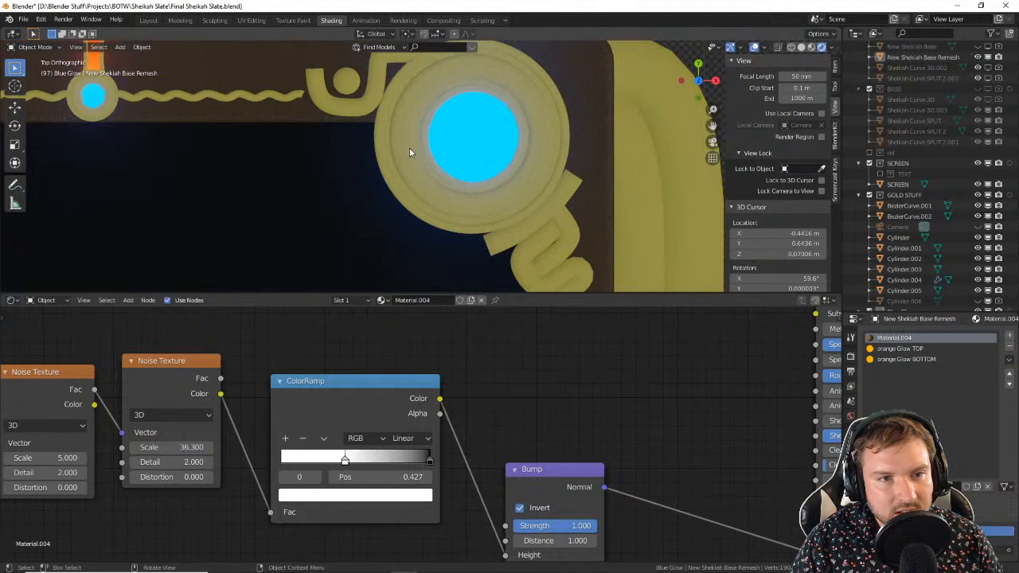
Step: Check the material assigned to the large disc, the curls below it and the hooked curve beside it, and clear the selection
click(400, 150)
scroll(402, 150, down, 3)
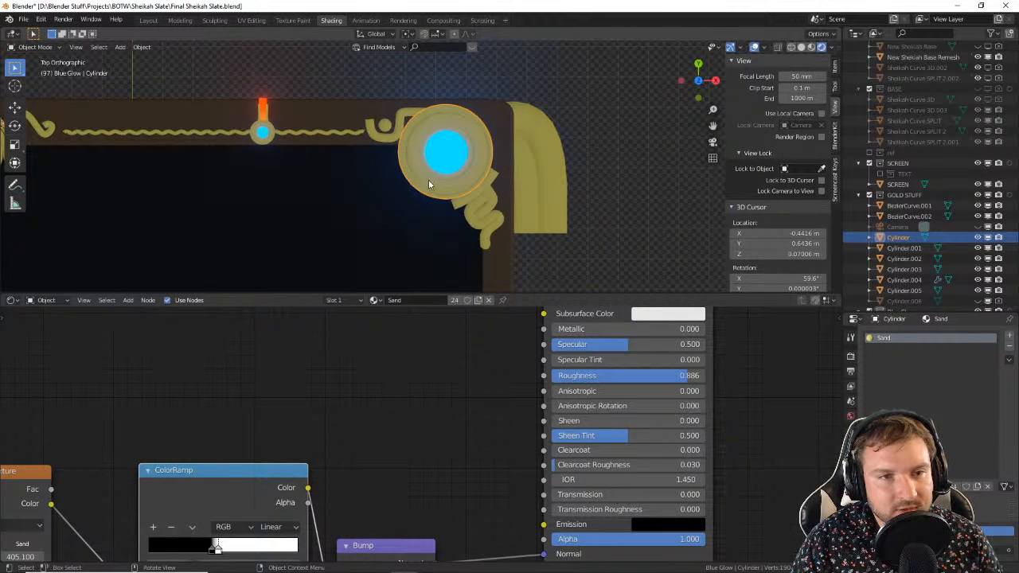
click(485, 209)
shift+click(461, 201)
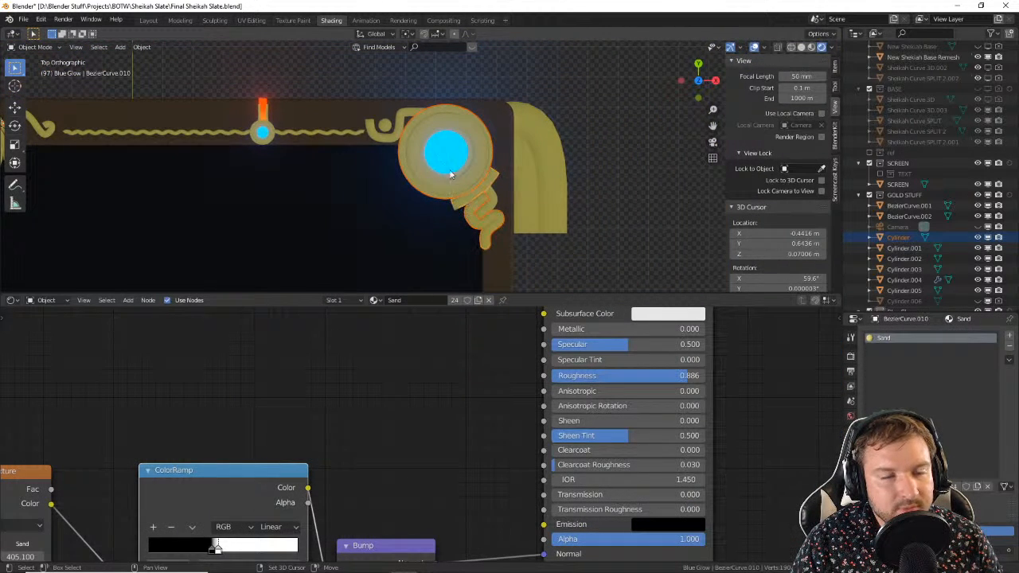
shift+click(388, 136)
scroll(318, 157, down, 2)
shift+middle_drag(258, 162, 385, 164)
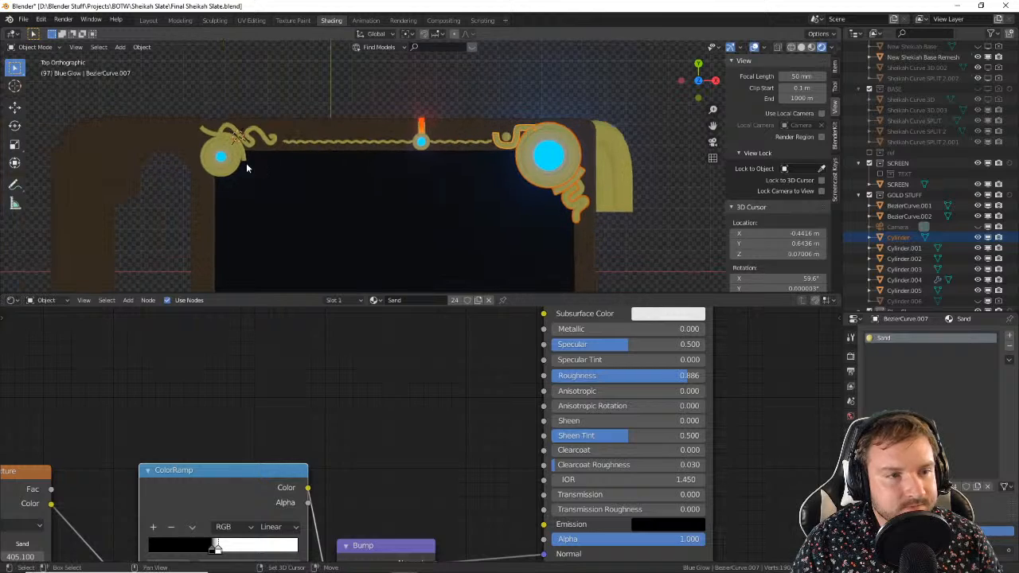
scroll(469, 213, down, 1)
shift+middle_drag(471, 215, 447, 177)
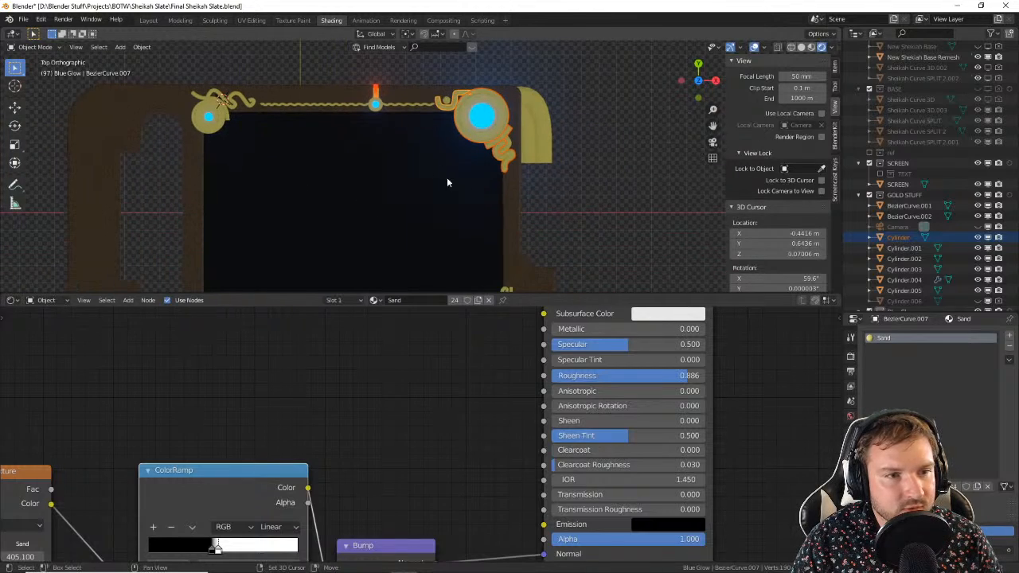
click(579, 190)
Step: Render the current frame to inspect the textured slate, and close the render window
scroll(559, 176, down, 1)
scroll(559, 180, down, 1)
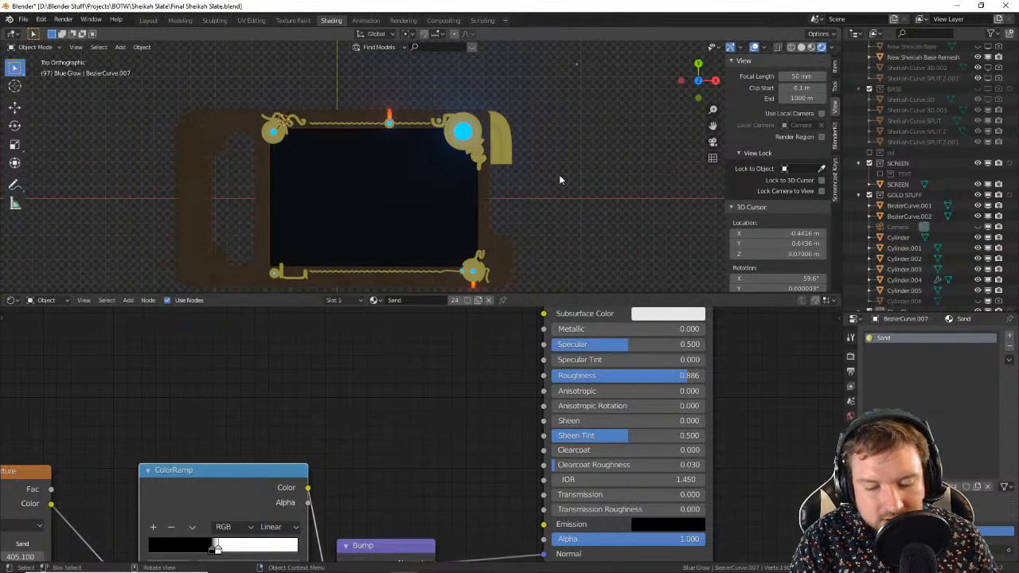
key(F12)
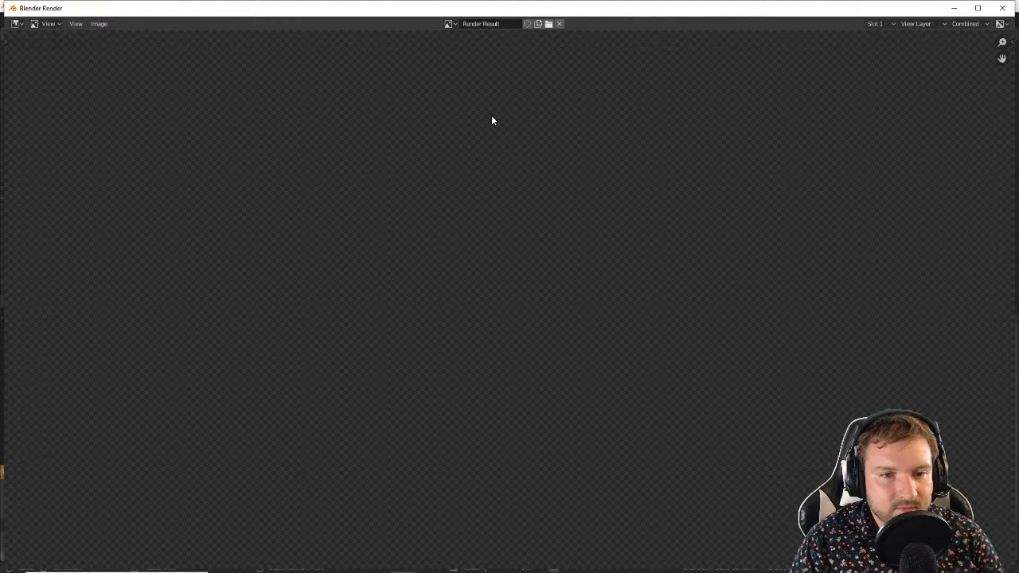
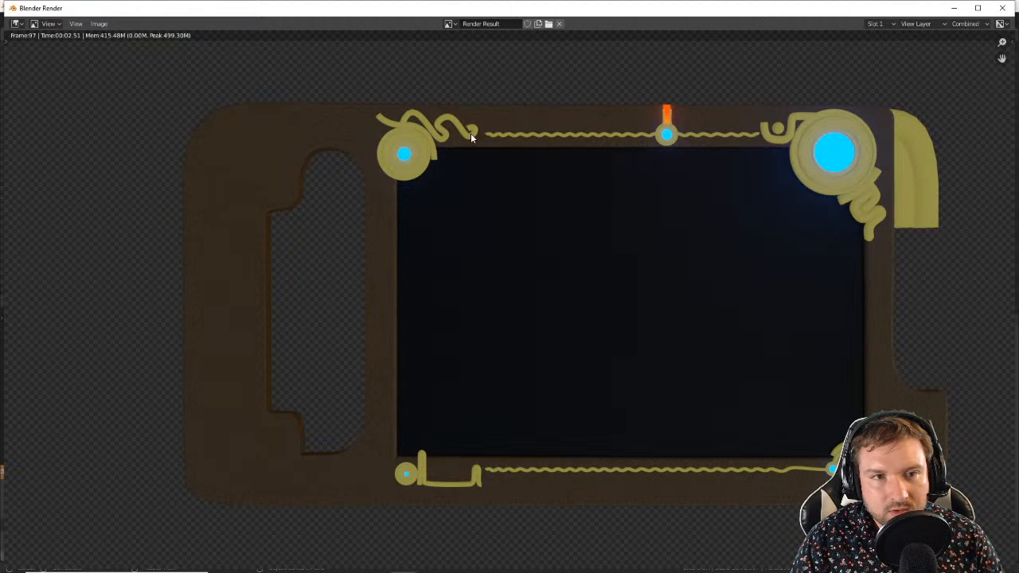
click(1002, 8)
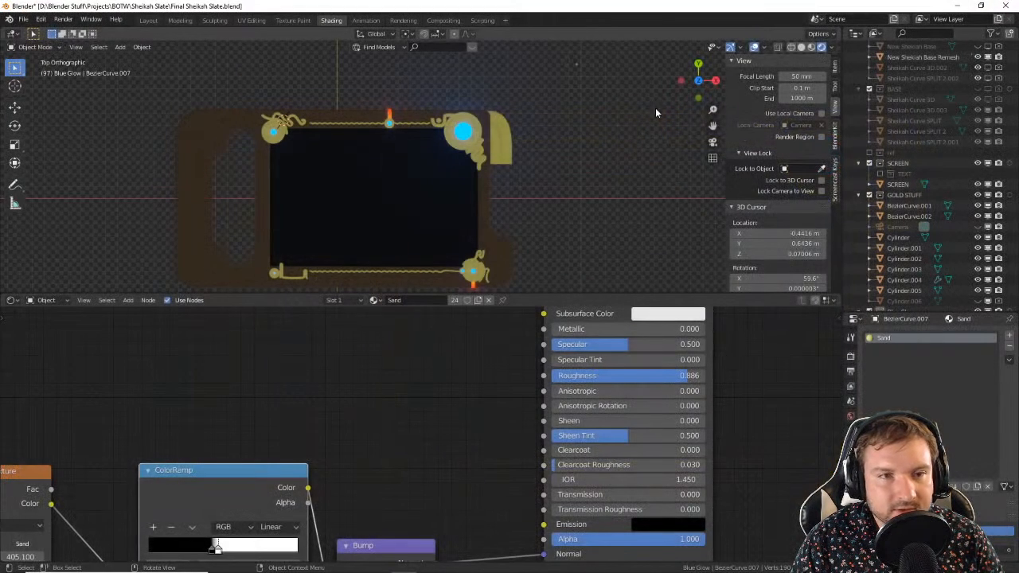
Step: Apply smooth shading to all objects of the slate model
scroll(305, 162, up, 6)
middle_drag(298, 162, 455, 160)
key(a)
right_click(464, 150)
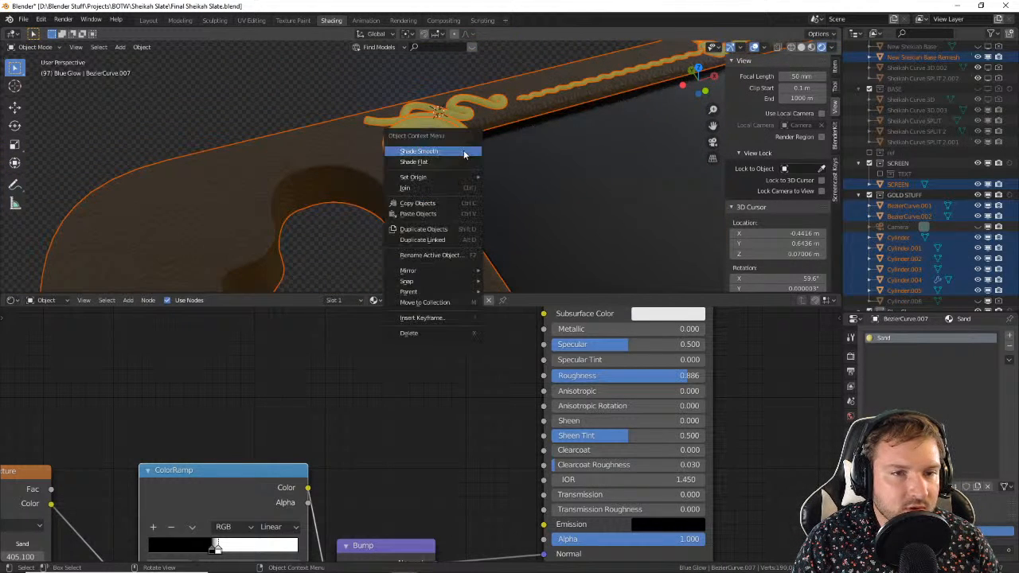
click(464, 152)
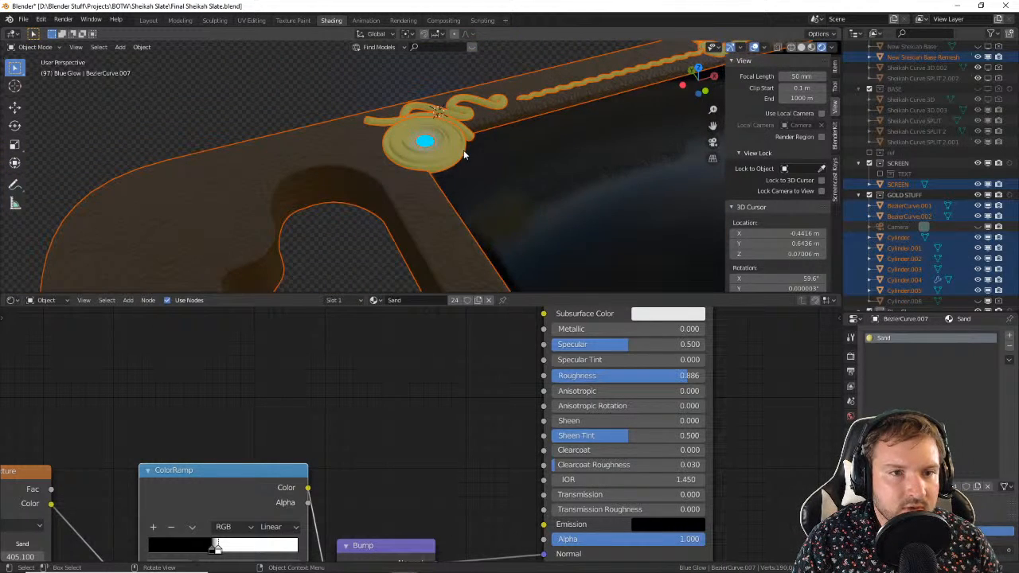
scroll(463, 150, up, 5)
middle_drag(480, 147, 436, 217)
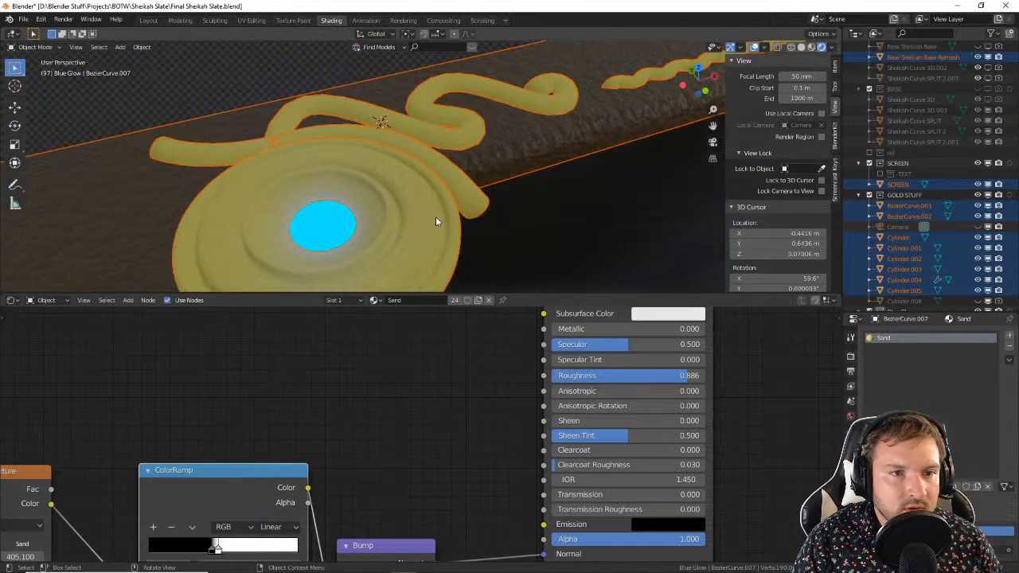
Step: Render the current frame to check the smooth-shaded slate and close the render window
scroll(447, 215, down, 3)
key(F12)
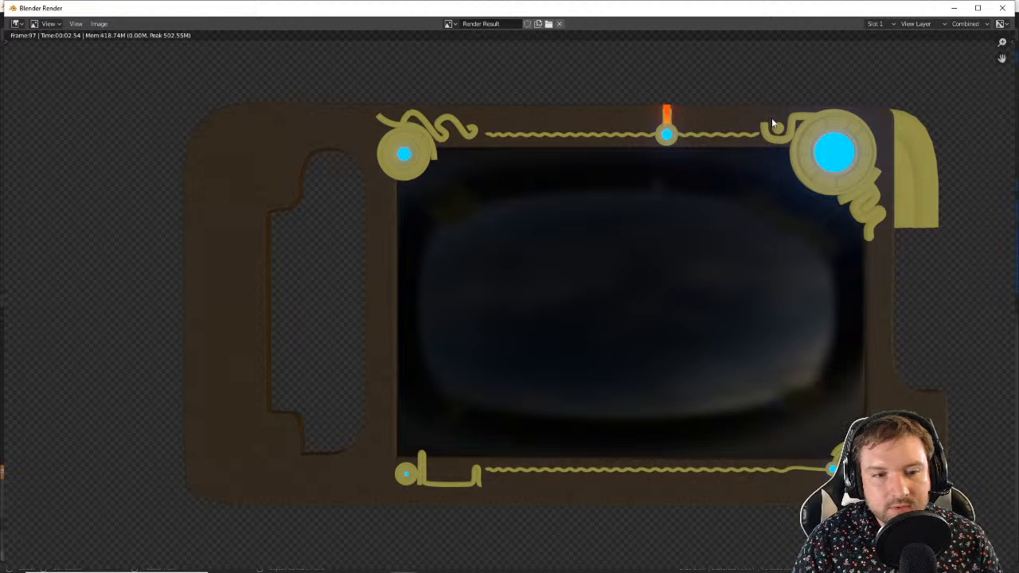
click(999, 8)
middle_drag(722, 132, 571, 229)
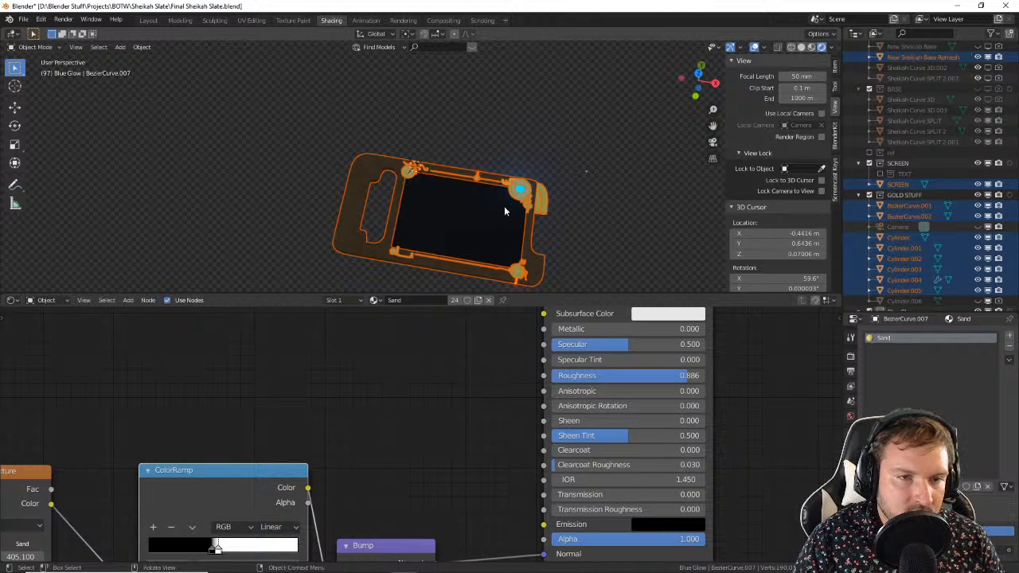
scroll(478, 227, up, 3)
shift+click(468, 236)
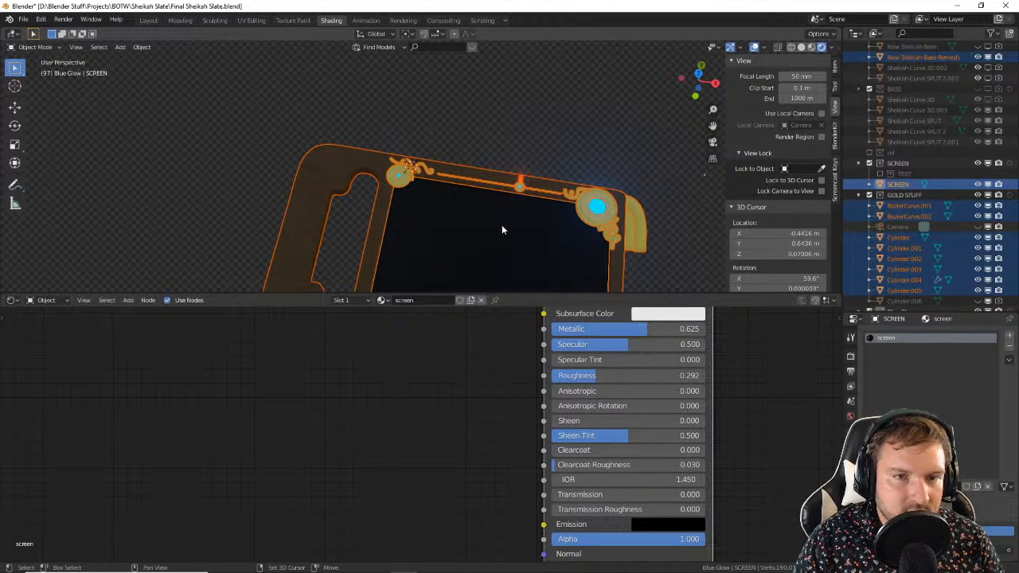
middle_drag(634, 126, 556, 152)
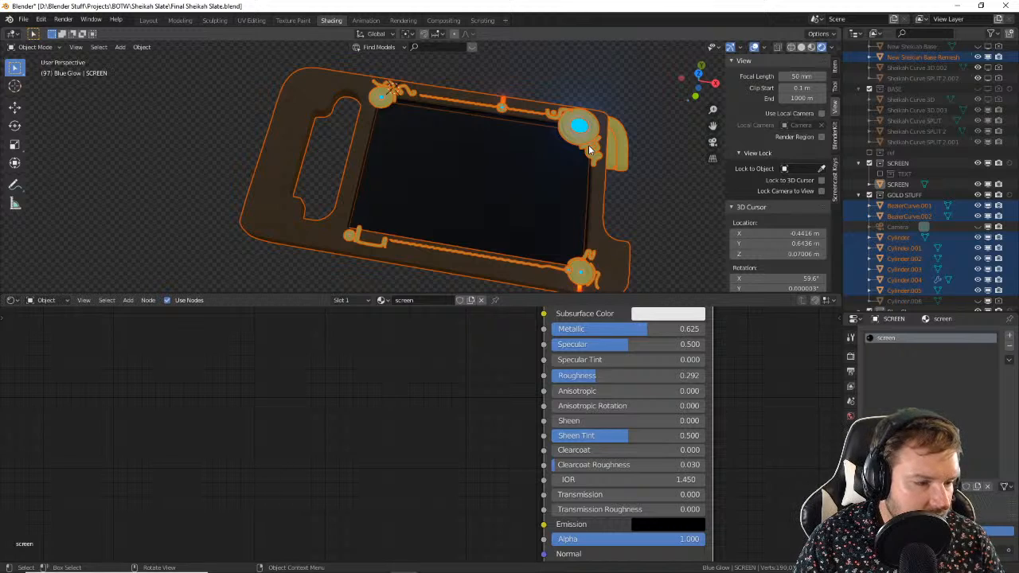
right_click(556, 168)
click(556, 168)
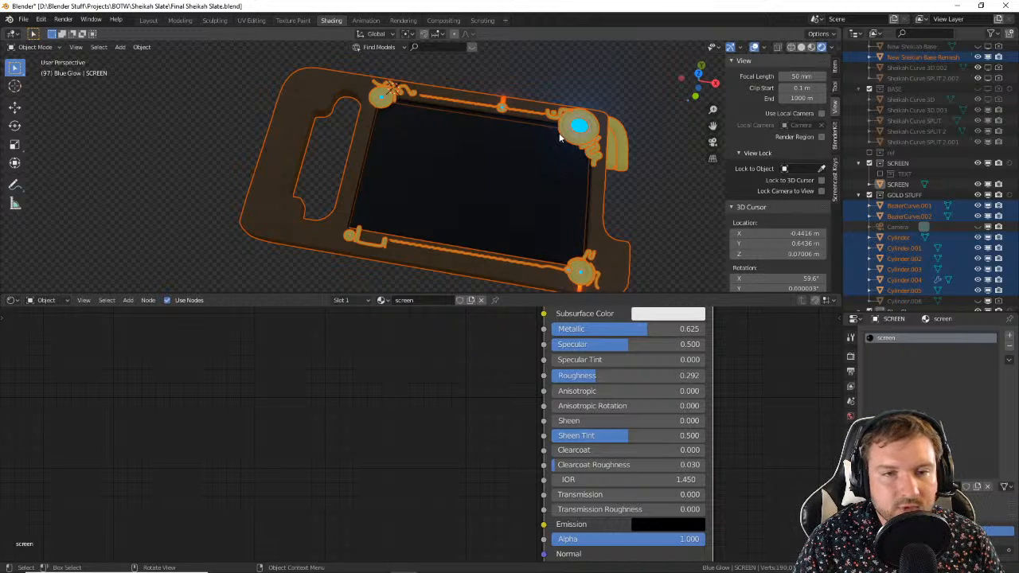
click(648, 216)
key(Tab)
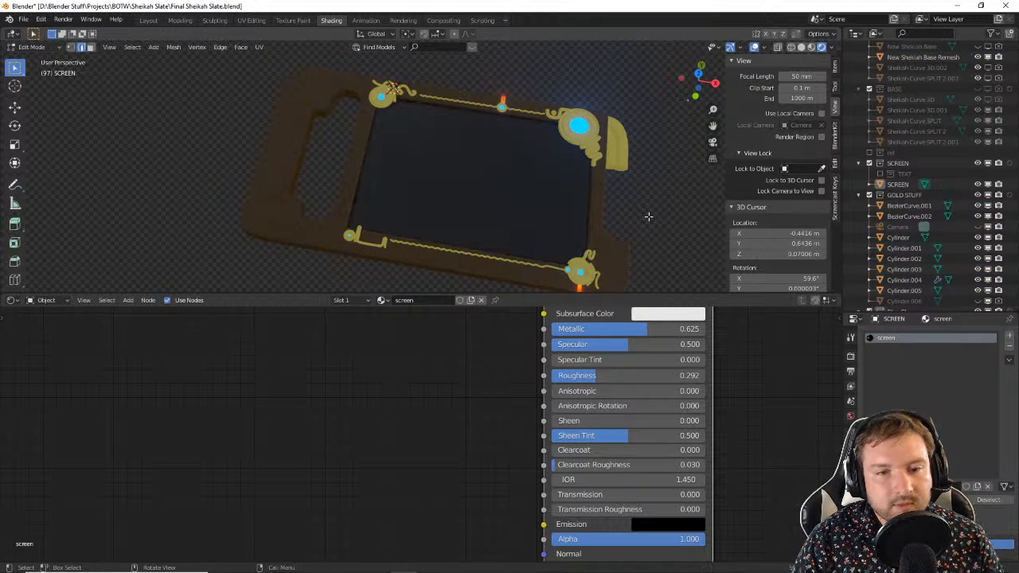
key(KP_7)
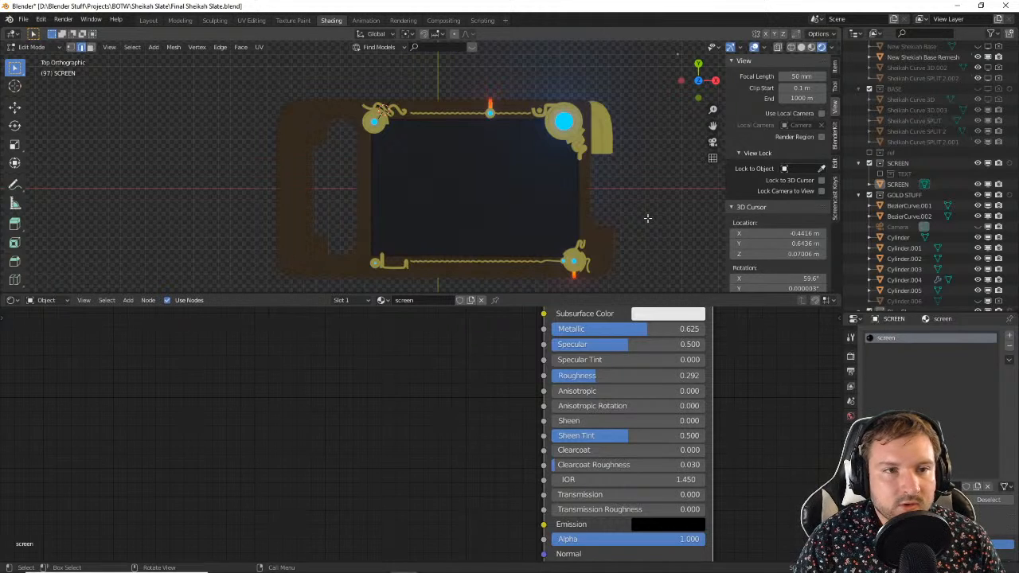
key(Tab)
Step: Set the screen object's material to Roughness 1.000, with Specular, Metallic and Sheen Tint all at 0.000
click(533, 205)
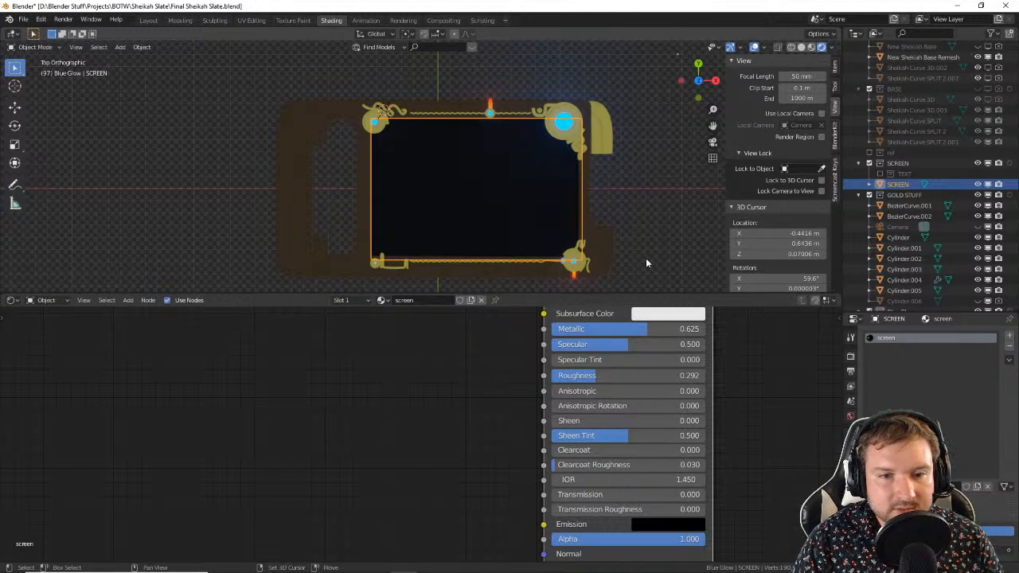
middle_drag(672, 359, 621, 447)
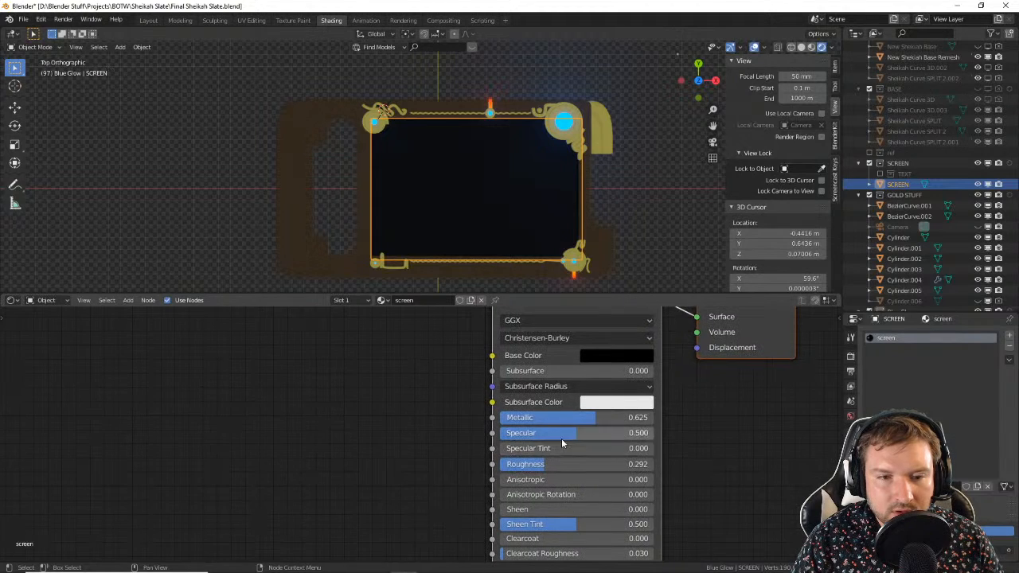
drag(537, 460, 653, 461)
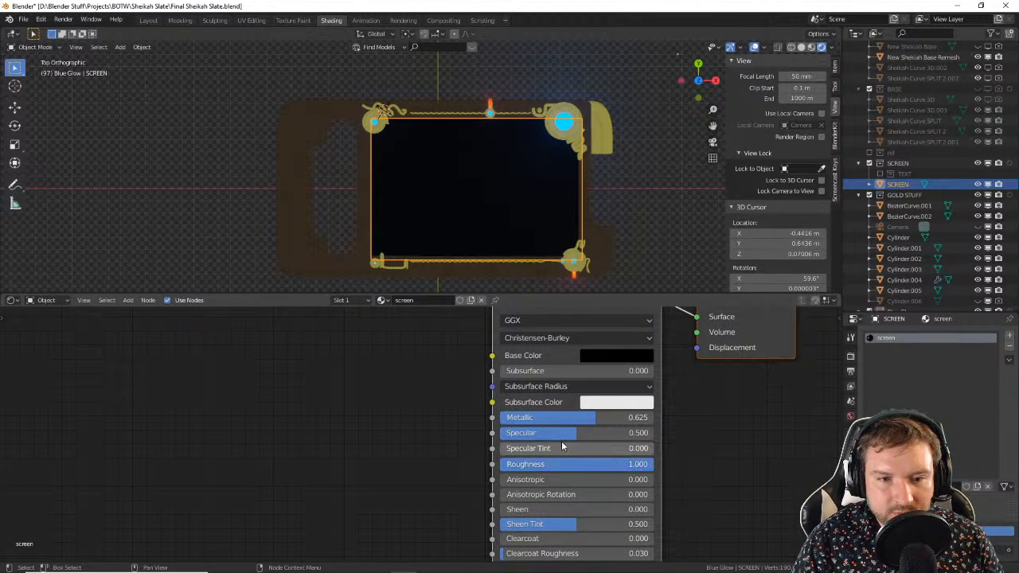
drag(561, 434, 509, 433)
drag(577, 418, 485, 418)
middle_drag(598, 483, 586, 414)
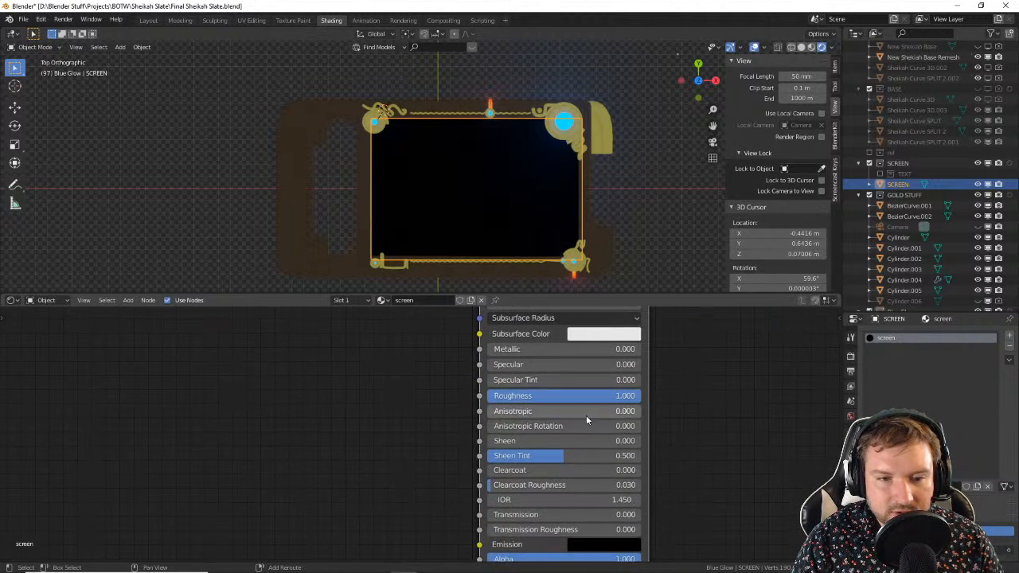
drag(559, 459, 510, 458)
middle_drag(600, 455, 581, 363)
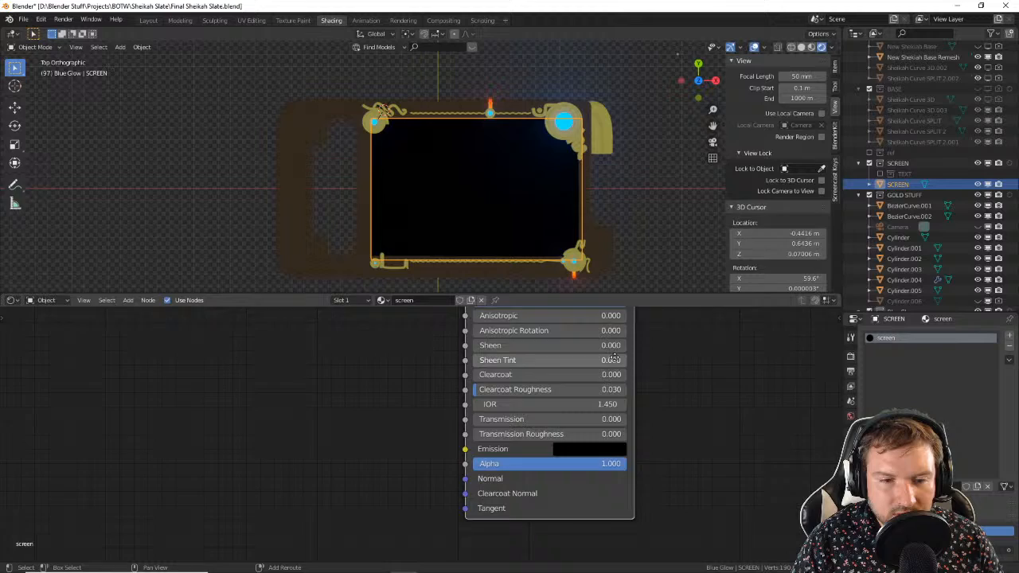
click(651, 236)
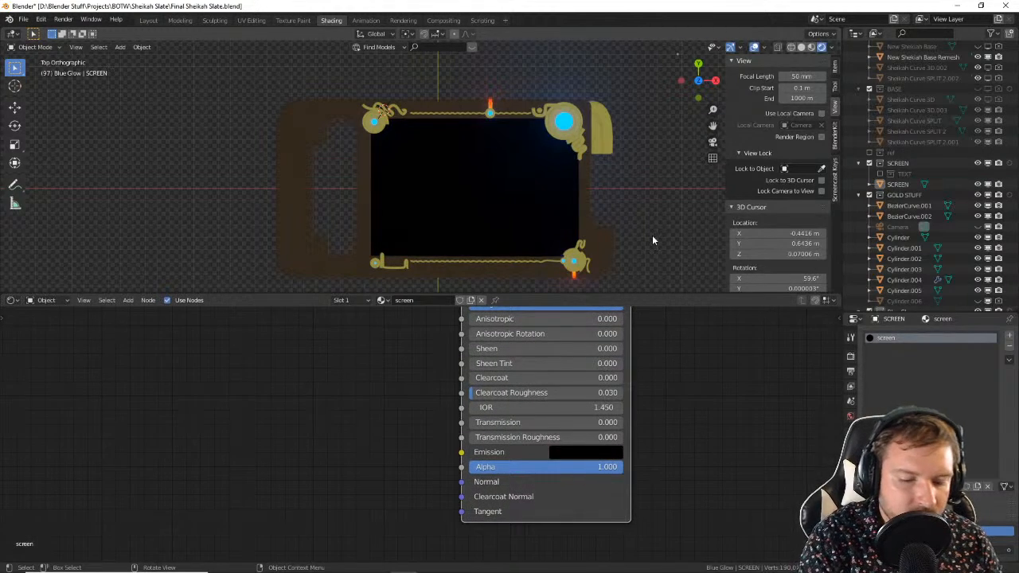
Step: Render the slate, save the image as blank slate.png over the existing file in the RENDER folder, and close the render window
key(F12)
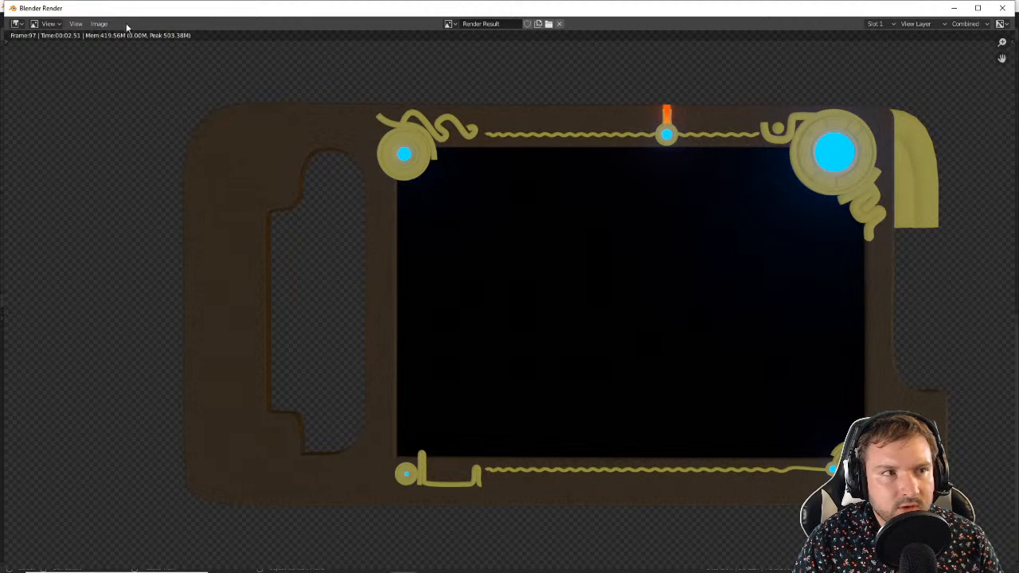
click(99, 23)
click(118, 98)
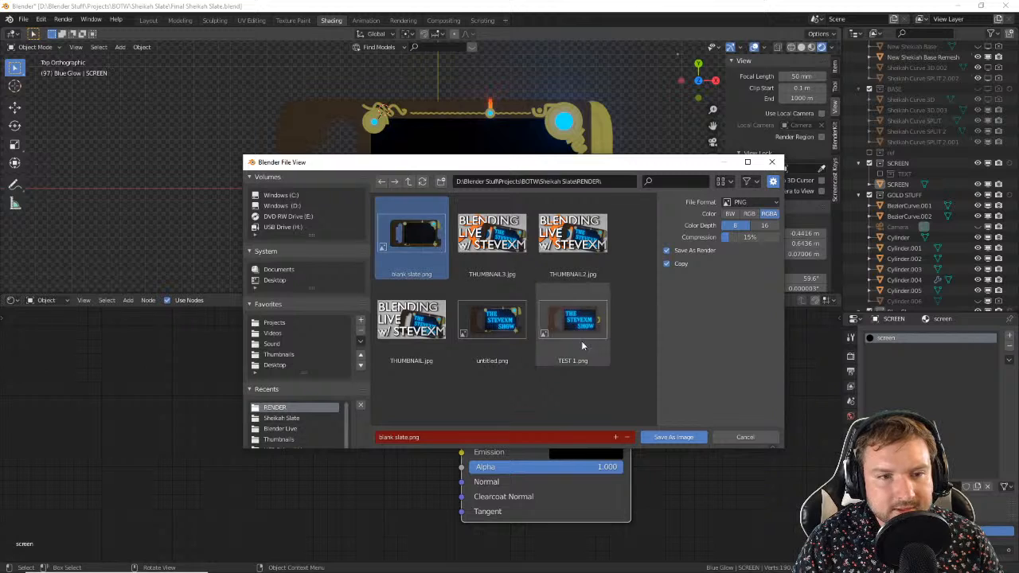
click(673, 437)
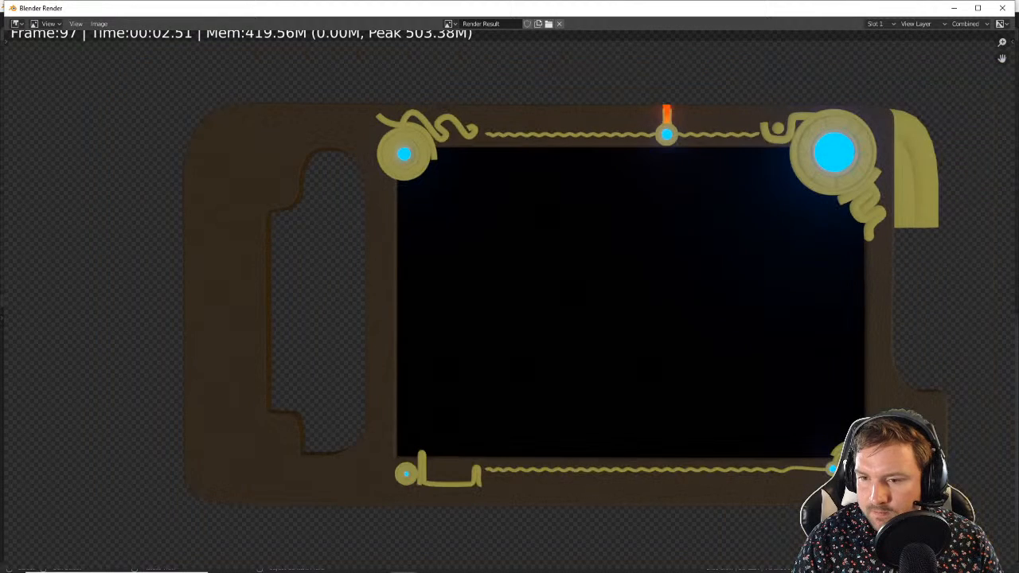
click(1002, 7)
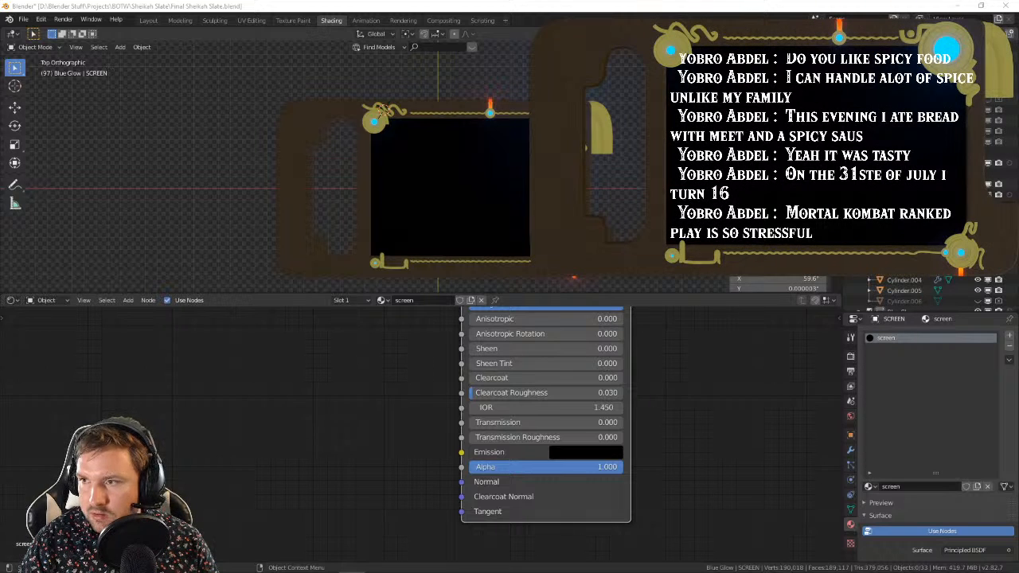
Step: Switch to OBS and move the chat log text lower in the scene and the slate overlay slightly up
drag(1017, 103, 716, 2)
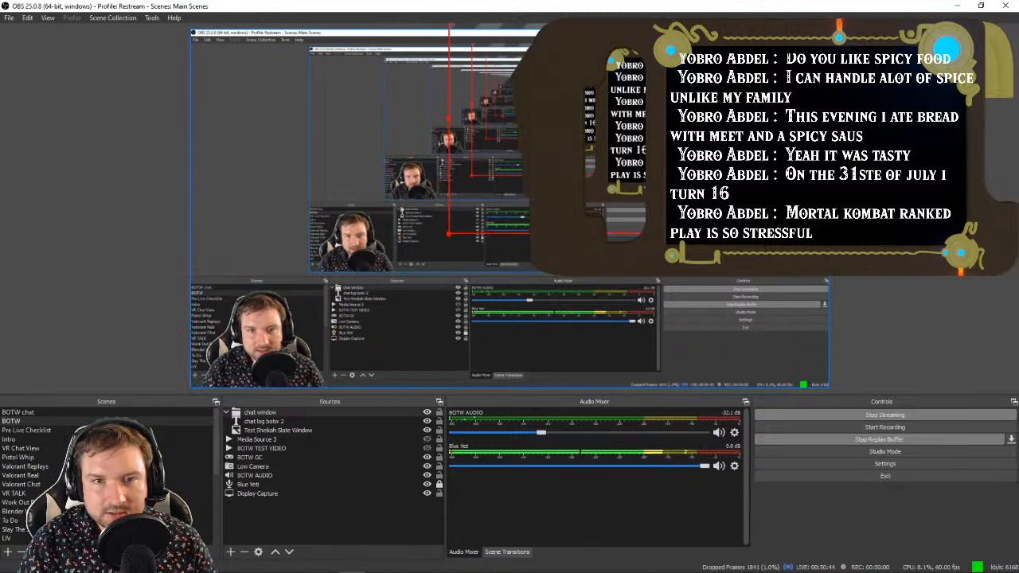
click(277, 422)
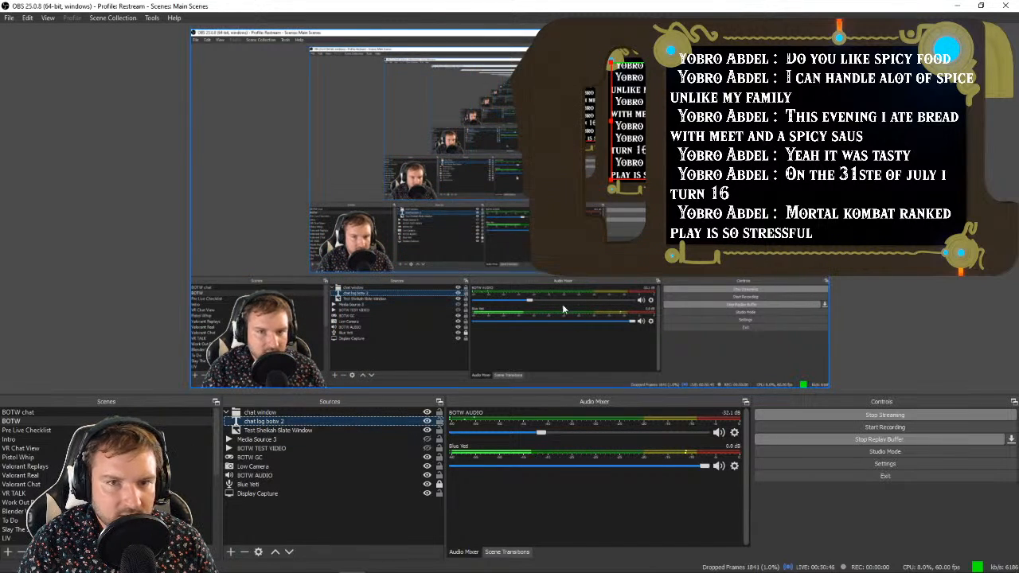
click(708, 127)
drag(709, 128, 681, 165)
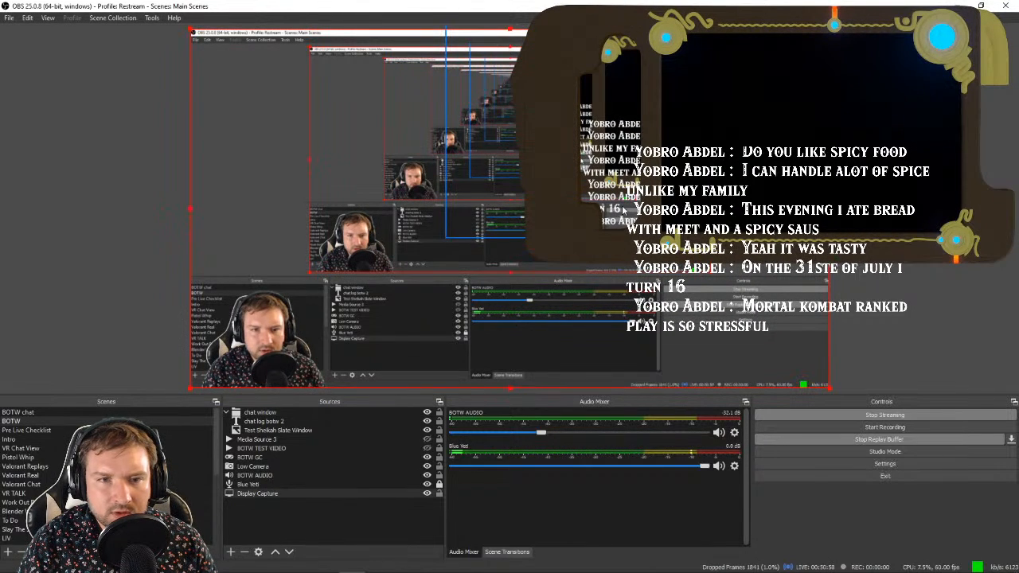
Step: Turn off Chatlog Mode for the chat log botw 2 source and apply the properties
click(317, 422)
click(317, 429)
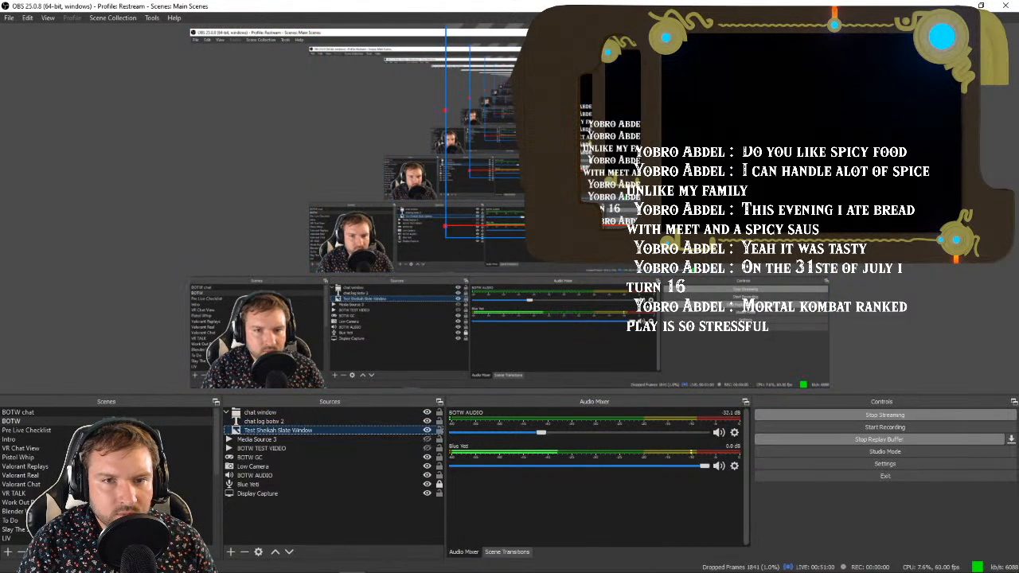
click(293, 421)
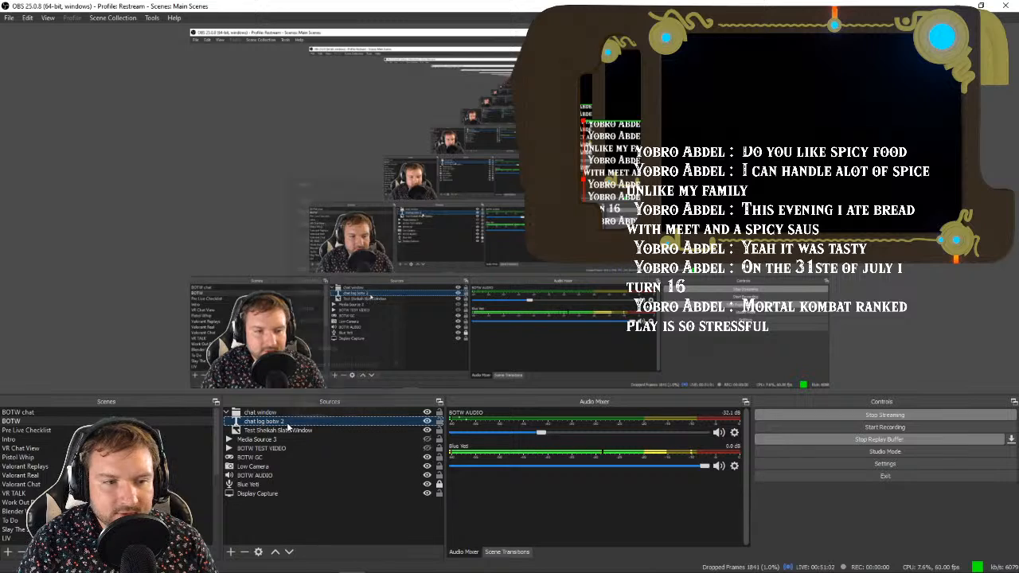
right_click(296, 422)
click(311, 412)
scroll(390, 396, down, 5)
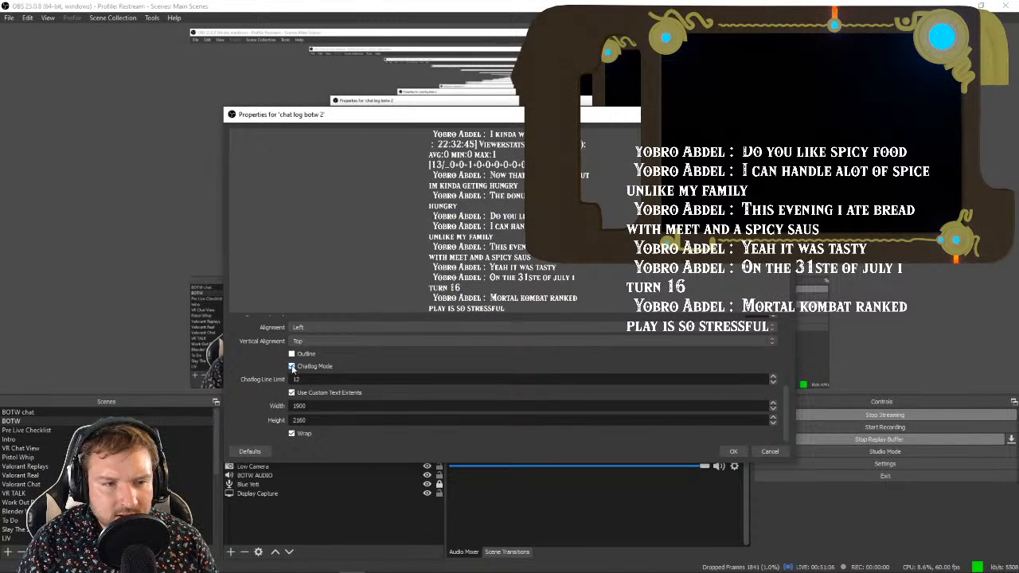
click(291, 366)
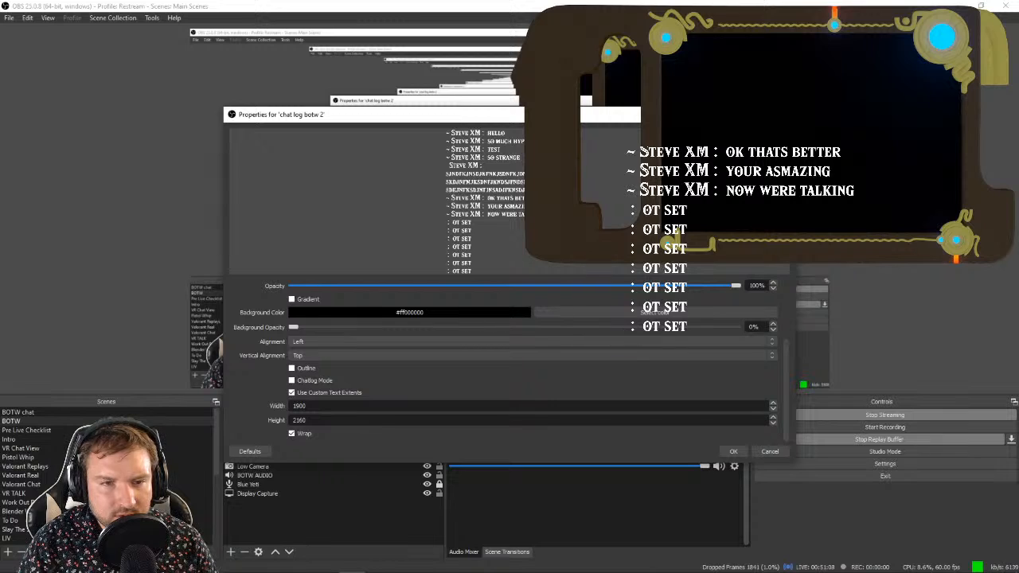
click(733, 451)
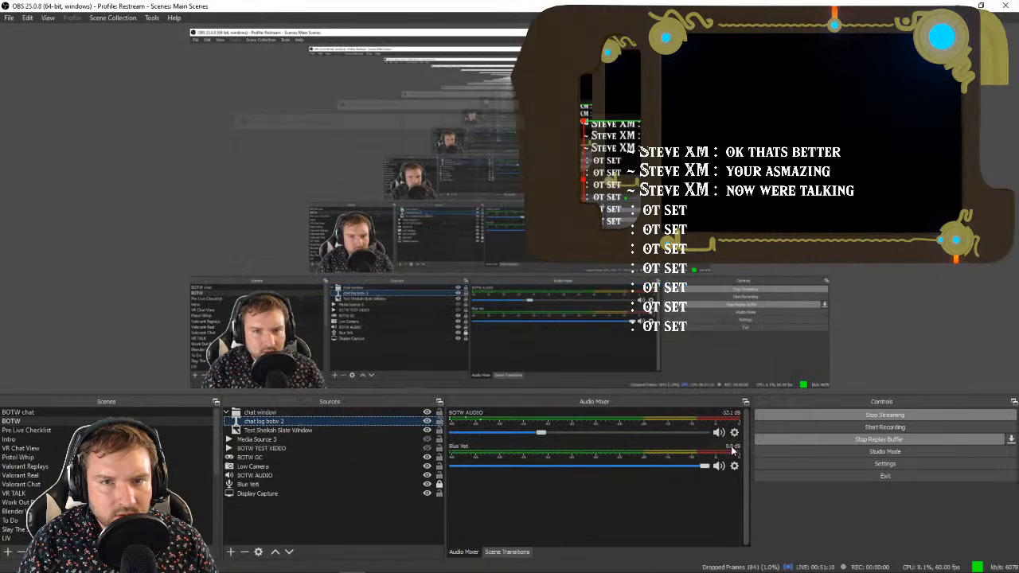
Step: Turn Chatlog Mode on for the chat log botw 2 source, set its Chatlog Line Limit to 5 and apply the properties
right_click(333, 425)
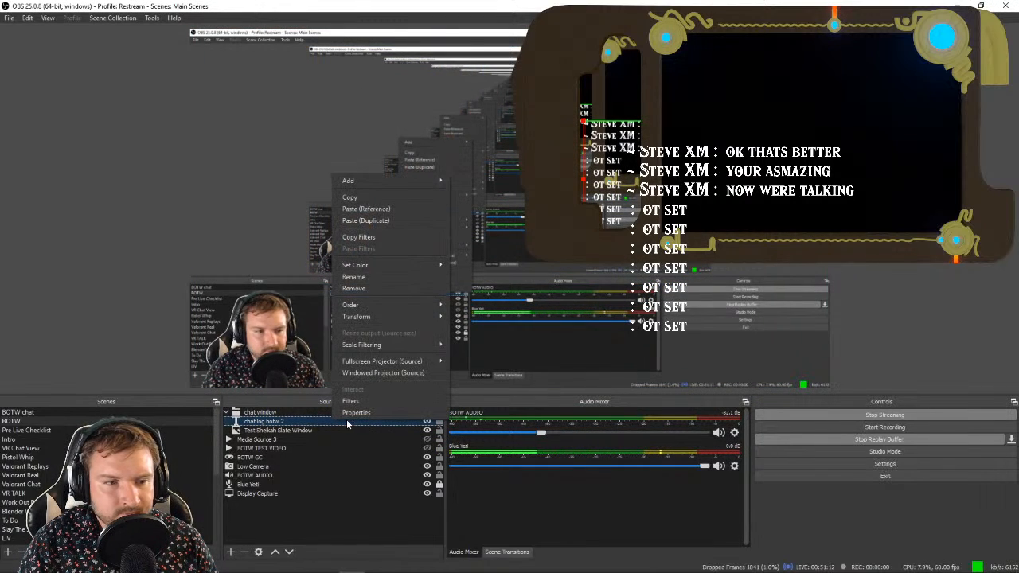
click(354, 412)
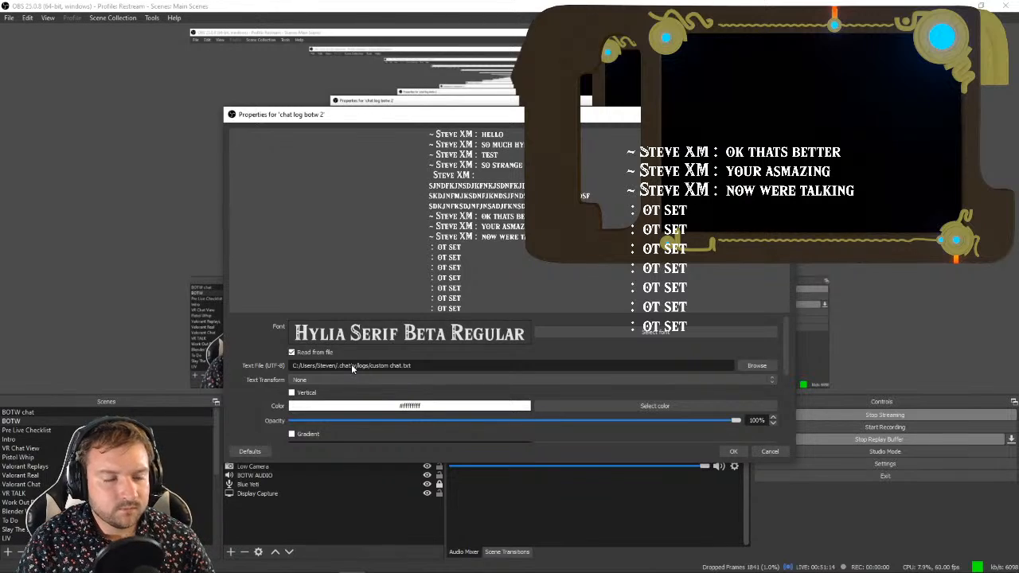
scroll(356, 405, down, 5)
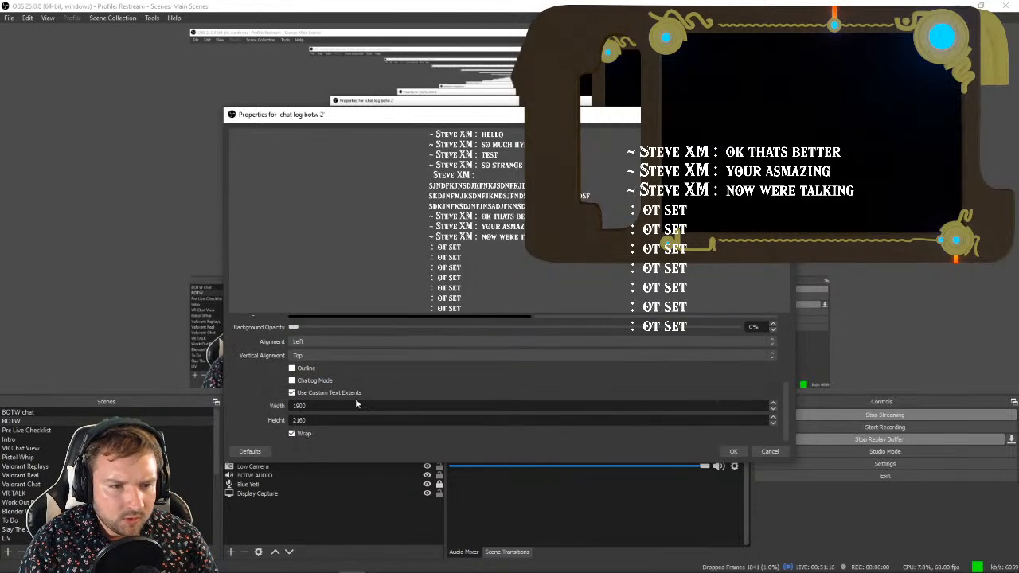
click(298, 382)
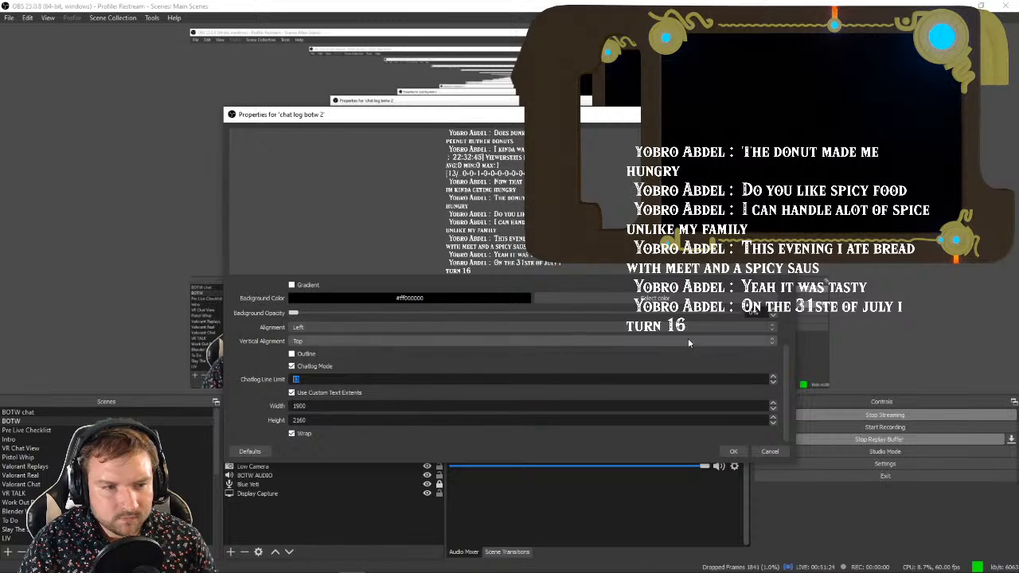
drag(786, 397, 786, 316)
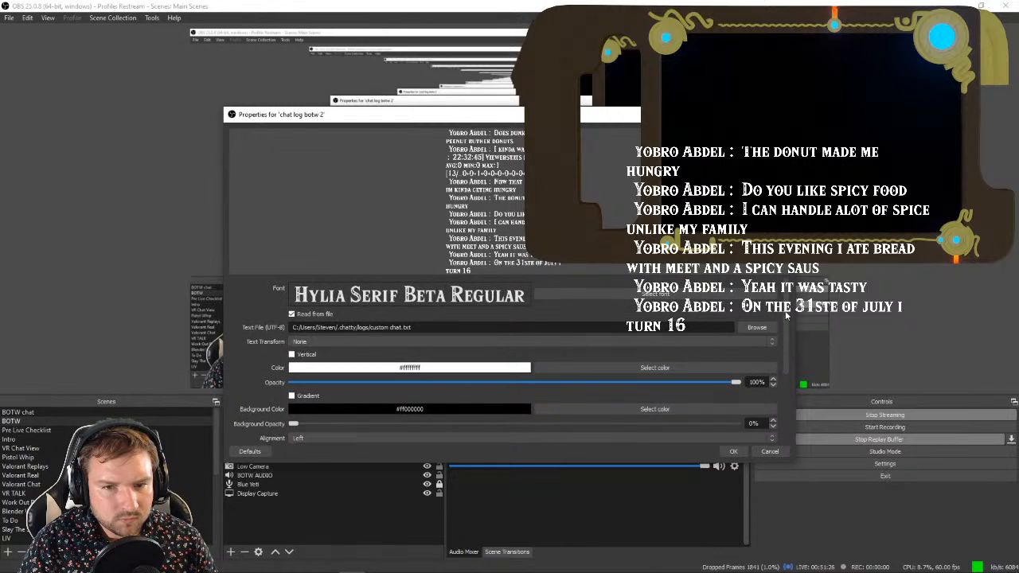
scroll(785, 342, down, 3)
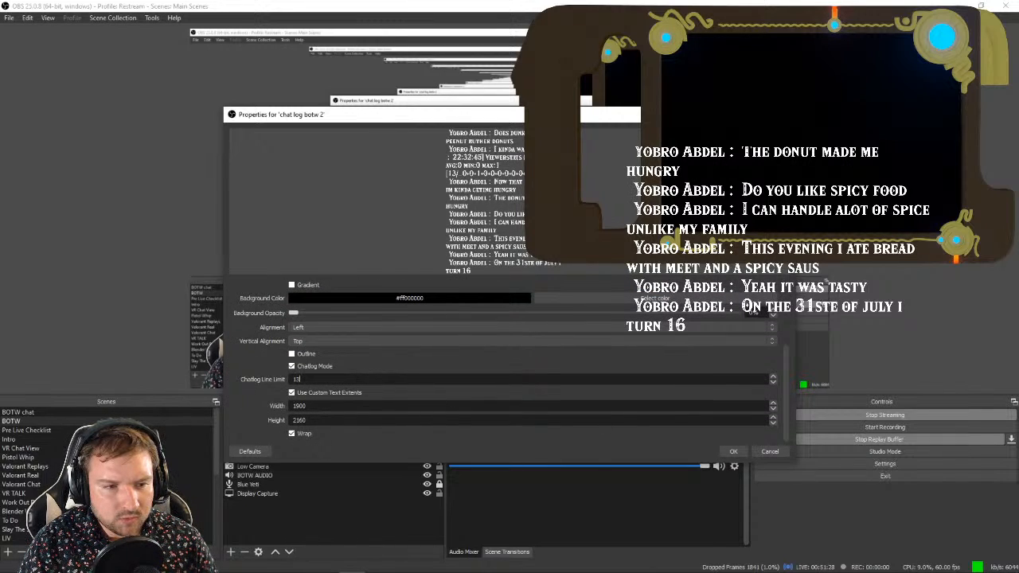
text(3)
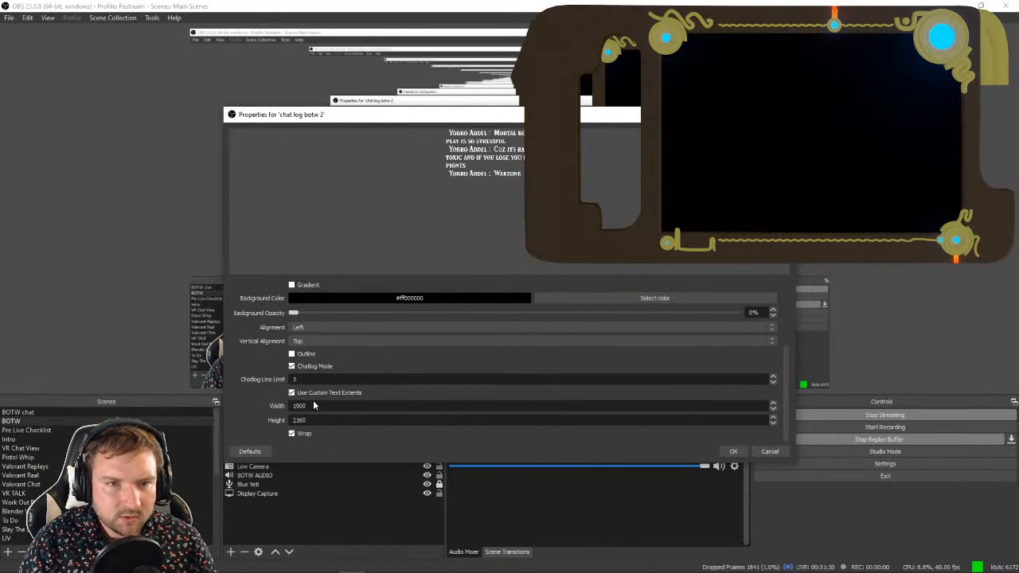
click(347, 379)
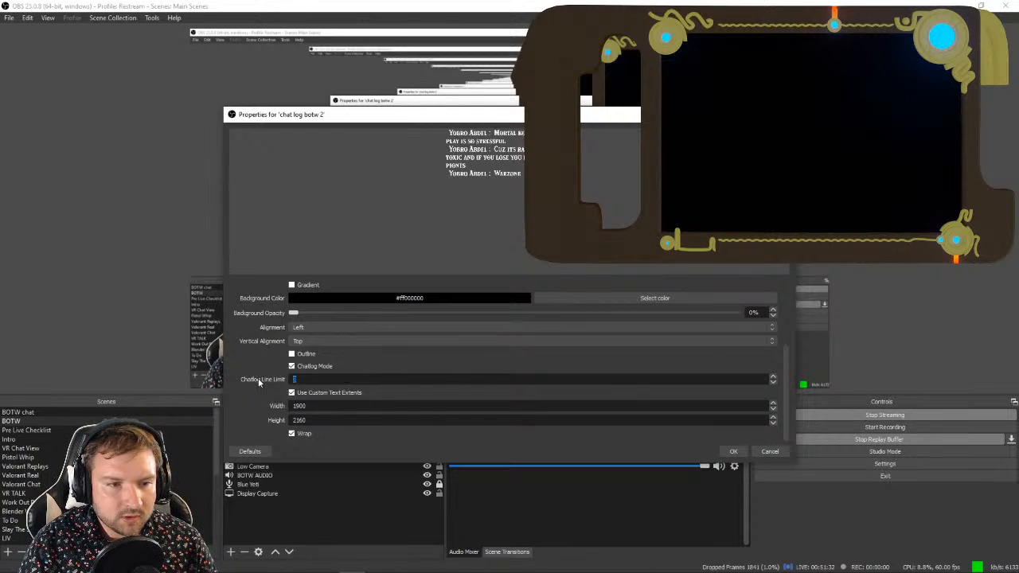
text(5)
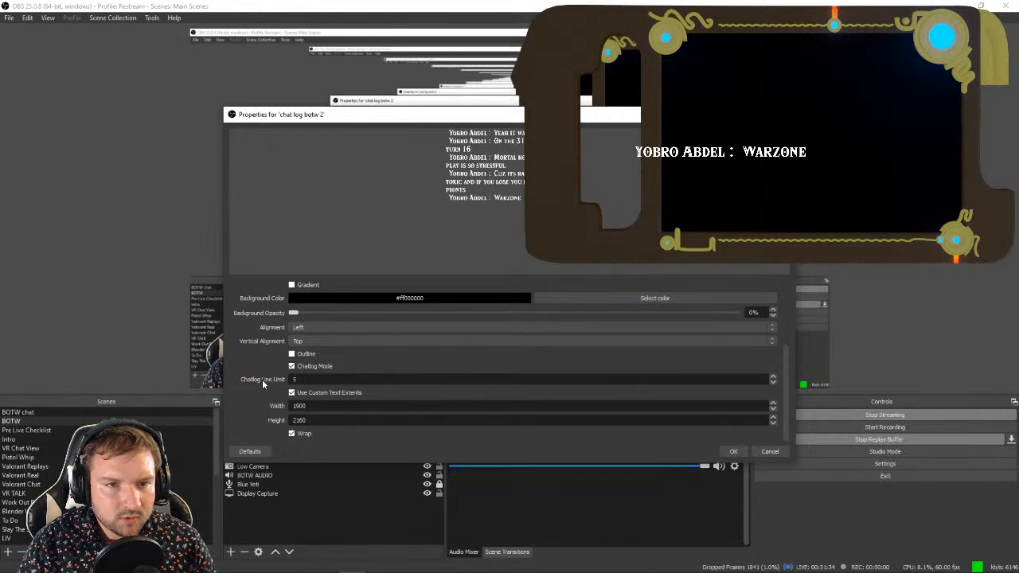
key(Return)
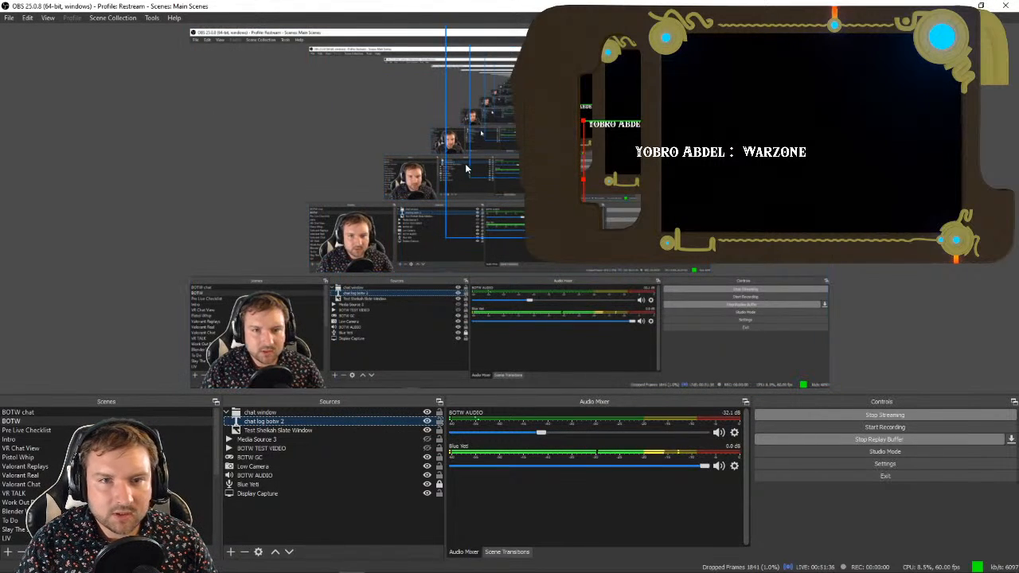
Step: Remove the crop from the upper edge of the chat log text and place the text inside the slate's black screen
drag(784, 150, 692, 298)
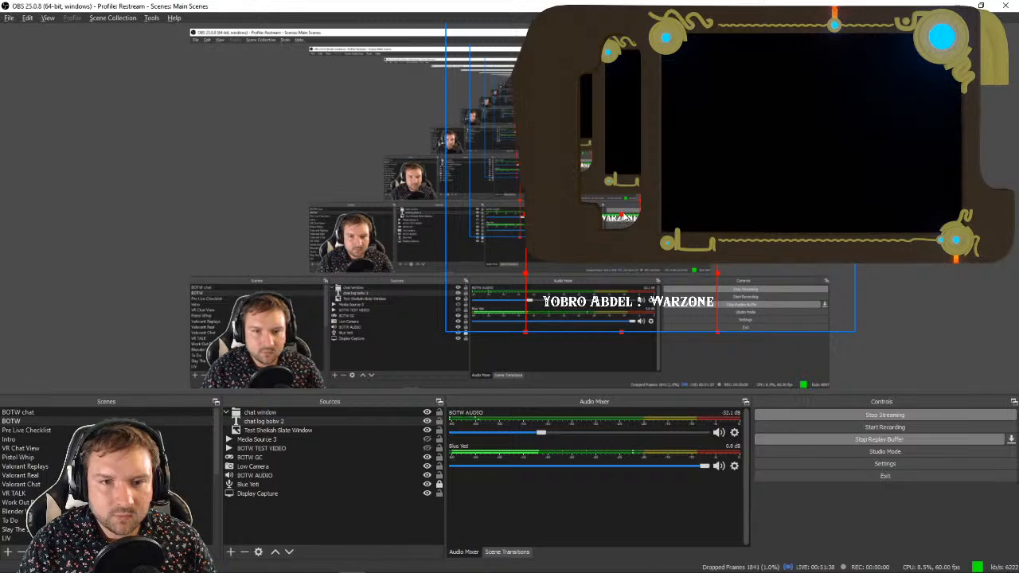
alt+drag(623, 215, 627, 73)
mouse_move(621, 338)
mouse_down()
mouse_move(617, 181)
mouse_move(621, 328)
mouse_up()
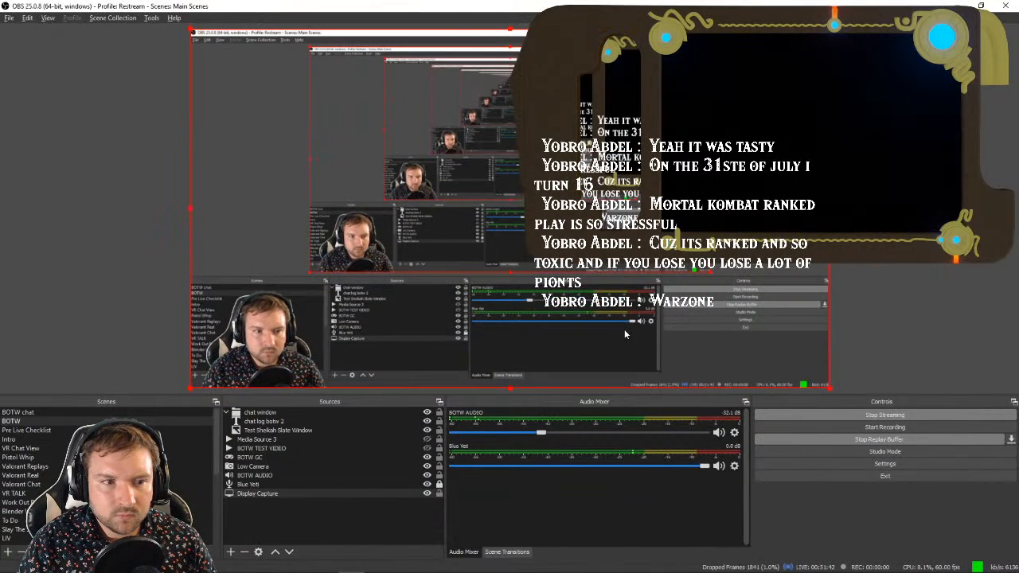
click(623, 329)
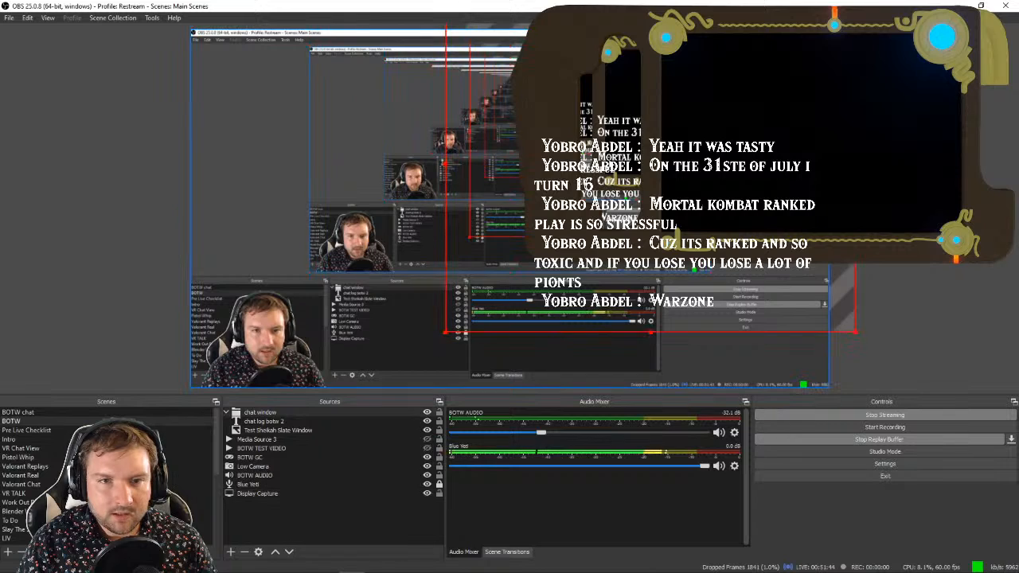
click(310, 422)
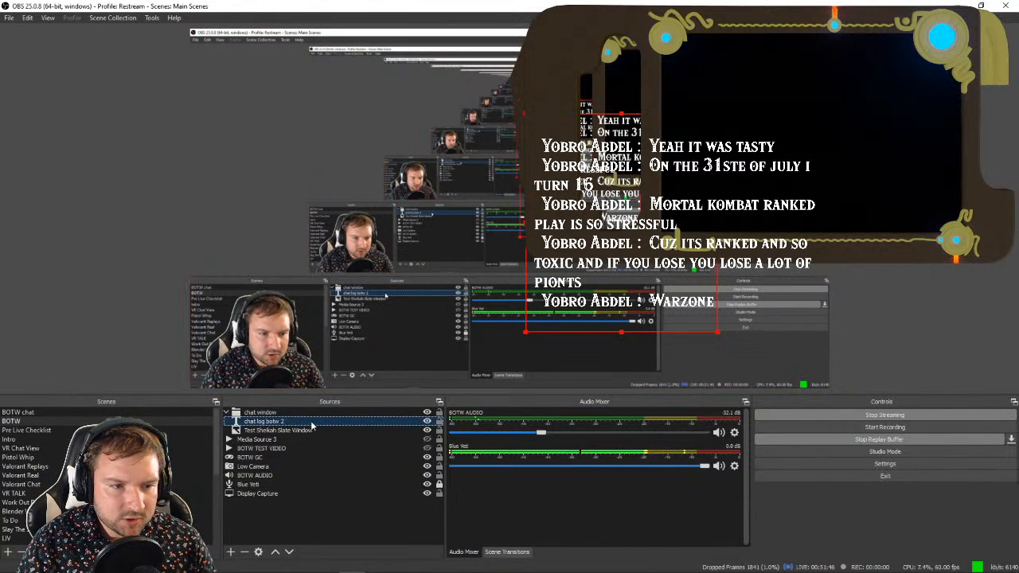
click(619, 332)
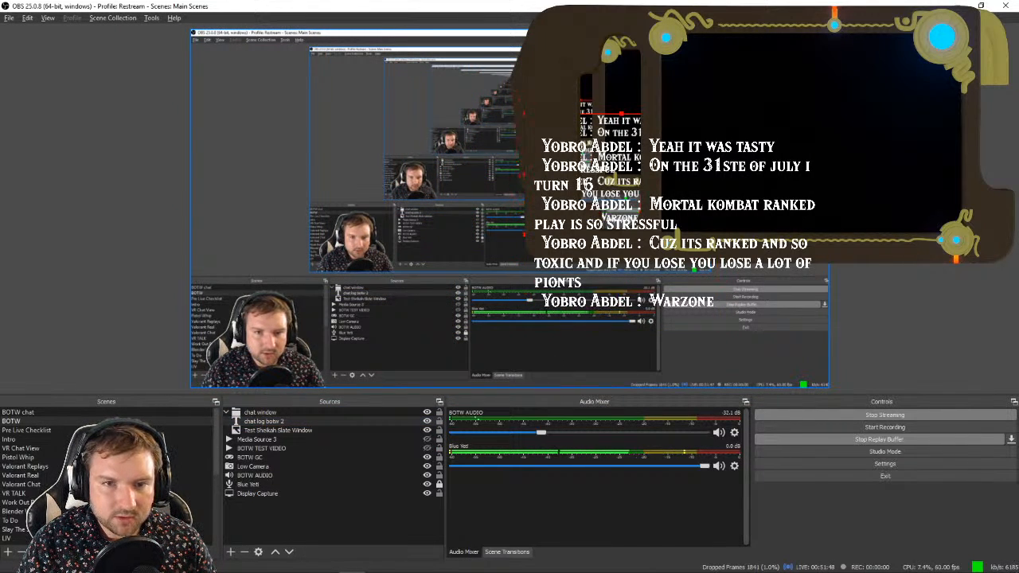
drag(621, 171, 704, 111)
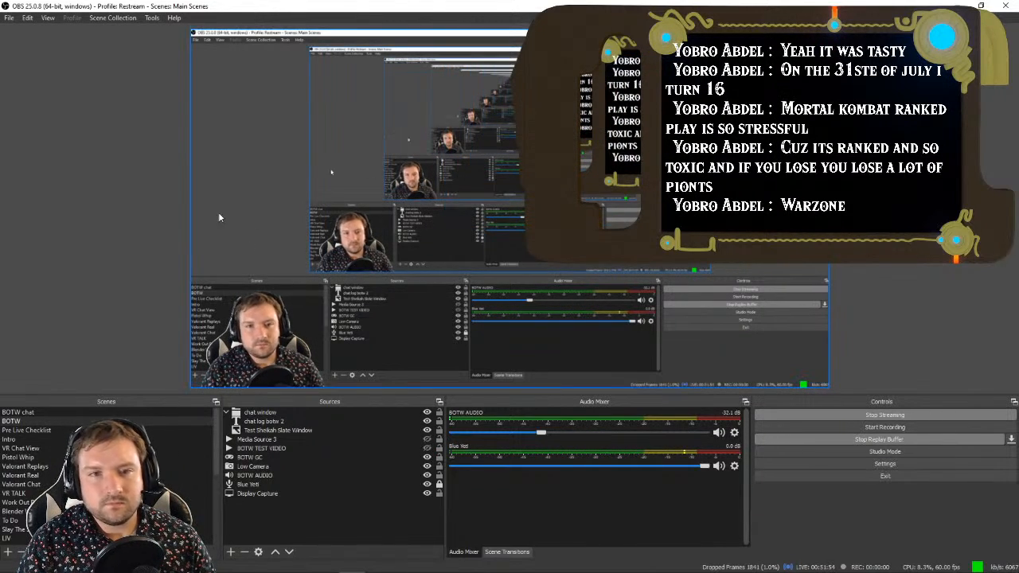
Step: In the properties of chat log botw 2, set the text color to the light blue #00aaff
click(263, 421)
right_click(296, 420)
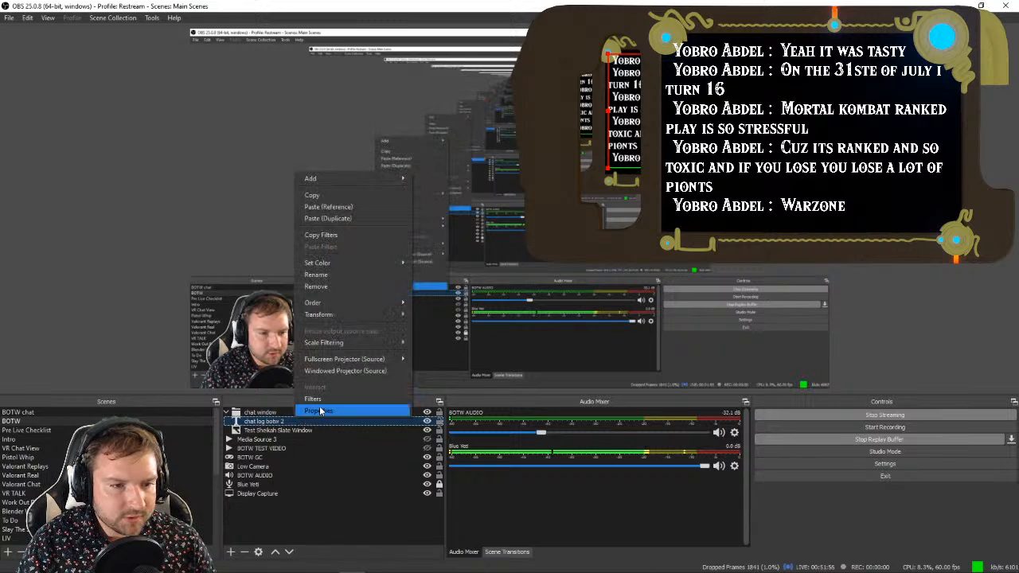
click(319, 411)
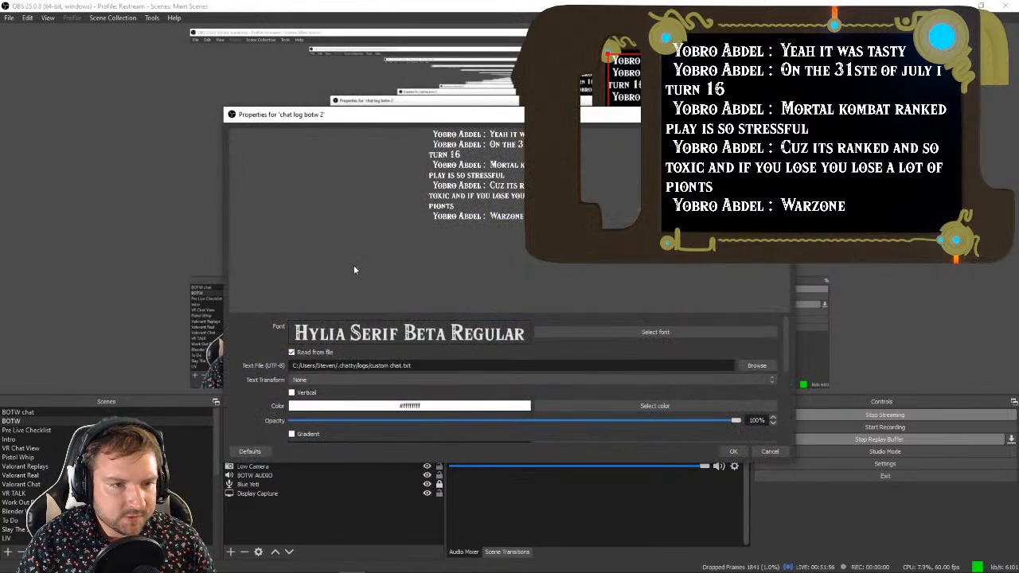
click(593, 330)
click(586, 377)
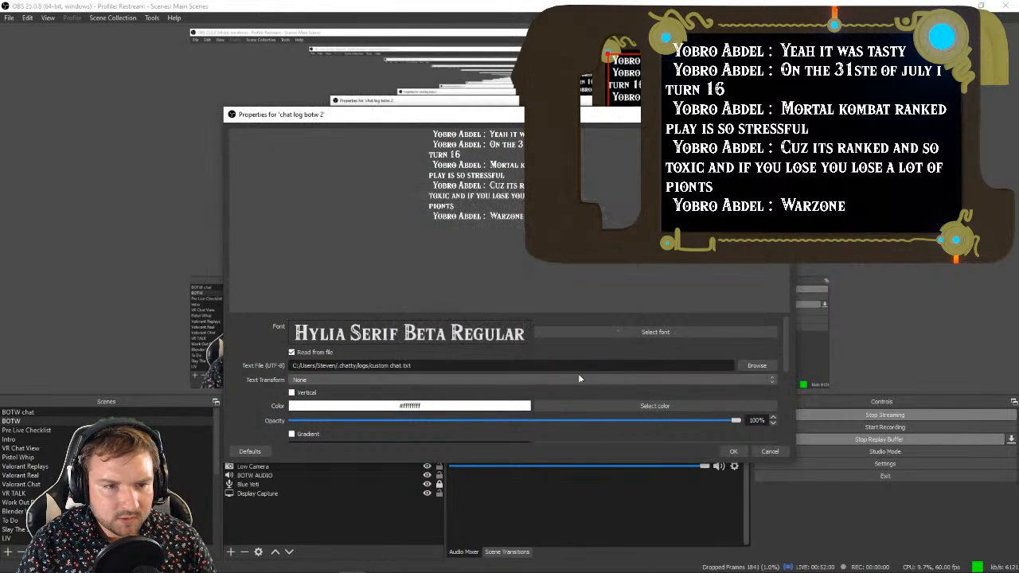
click(622, 405)
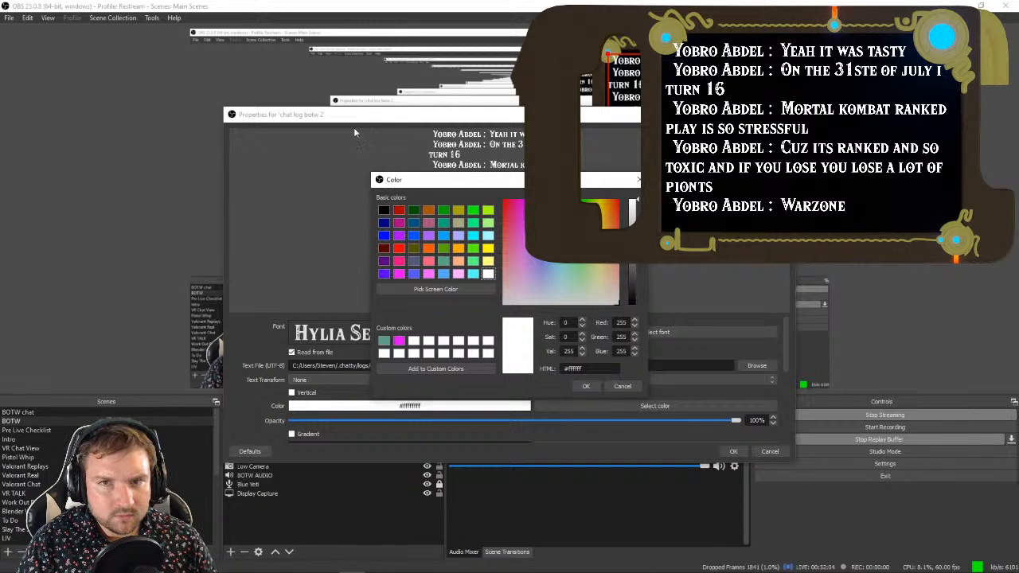
click(444, 235)
click(585, 386)
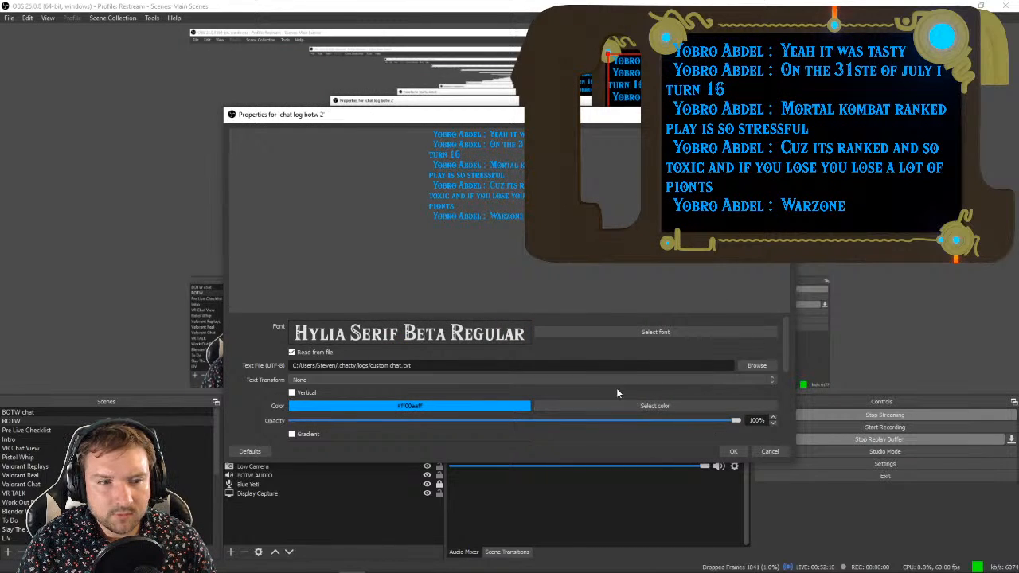
Step: Lower the opacity of the chat log text to 78%
drag(696, 423, 609, 424)
scroll(646, 421, down, 1)
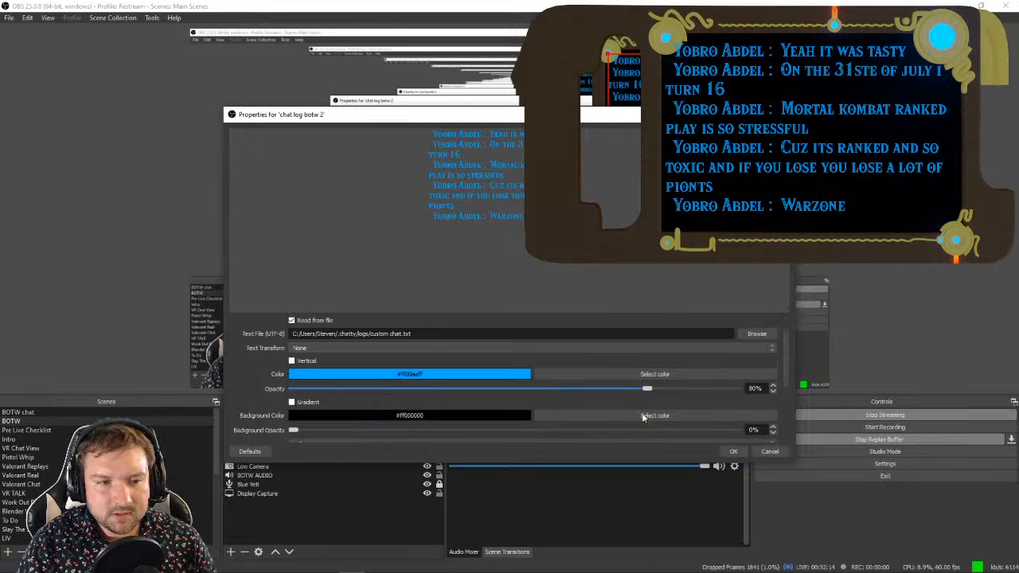
click(593, 391)
click(590, 385)
Step: Try a white gradient with a direction of 8.70 on the chat log text and switch the gradient off again
scroll(589, 388, down, 1)
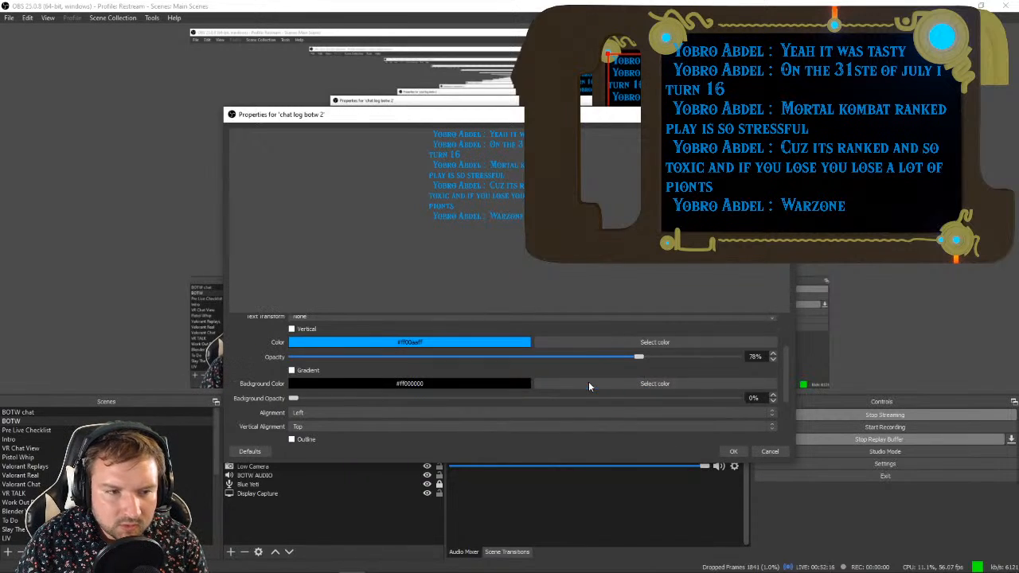
scroll(585, 403, down, 1)
scroll(543, 402, down, 2)
scroll(555, 402, up, 2)
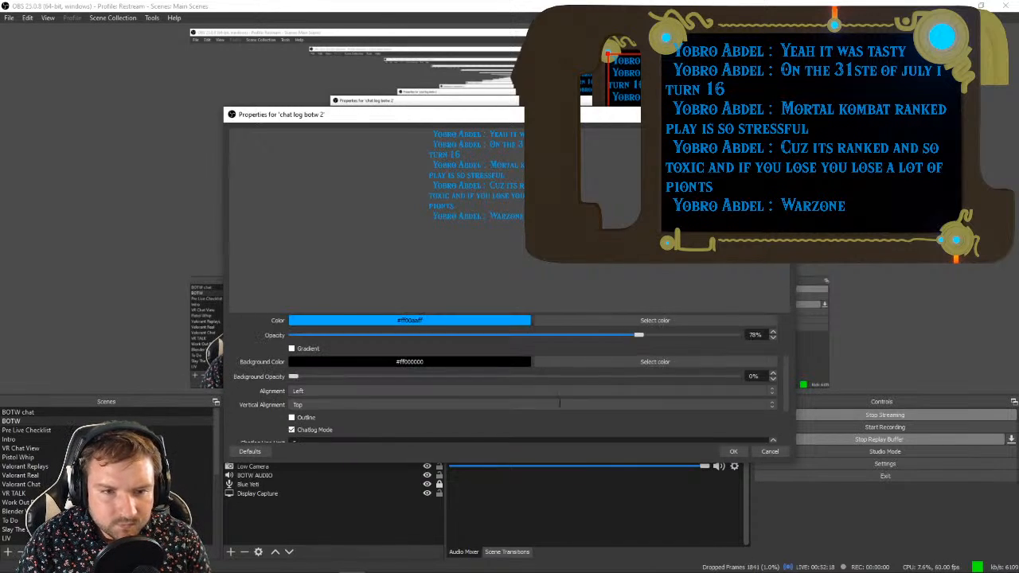
click(291, 350)
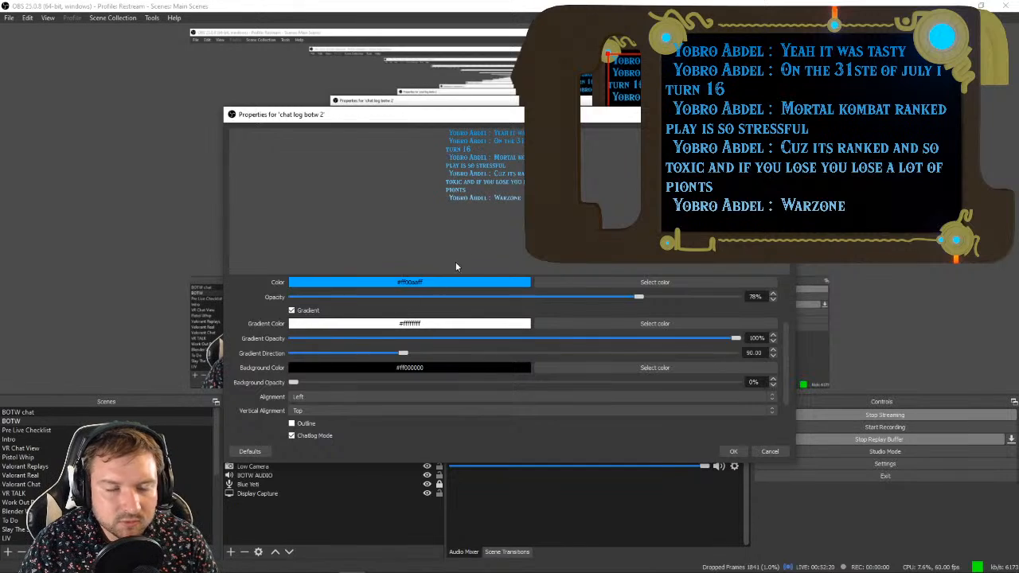
drag(642, 118, 506, 125)
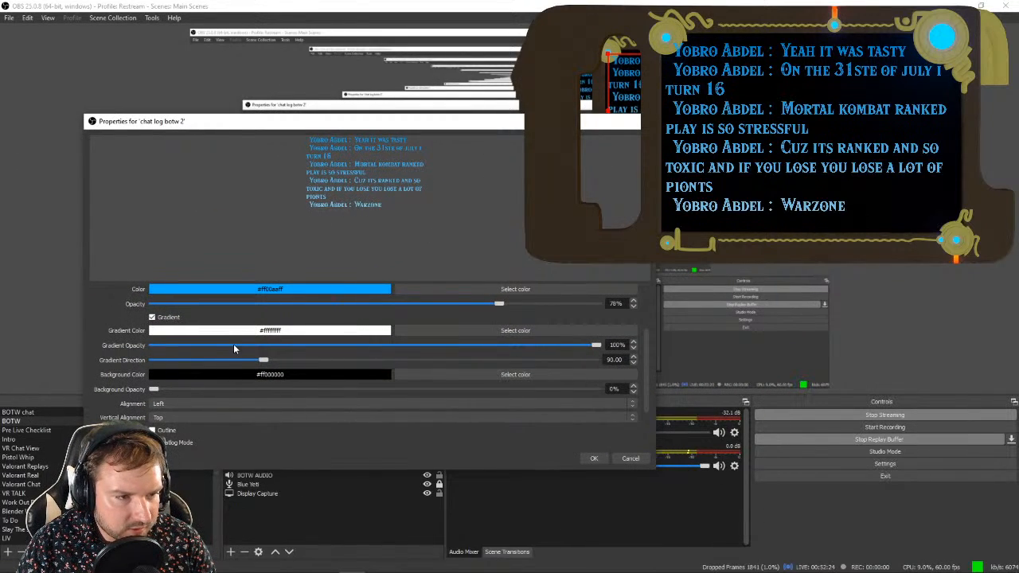
drag(265, 361, 157, 347)
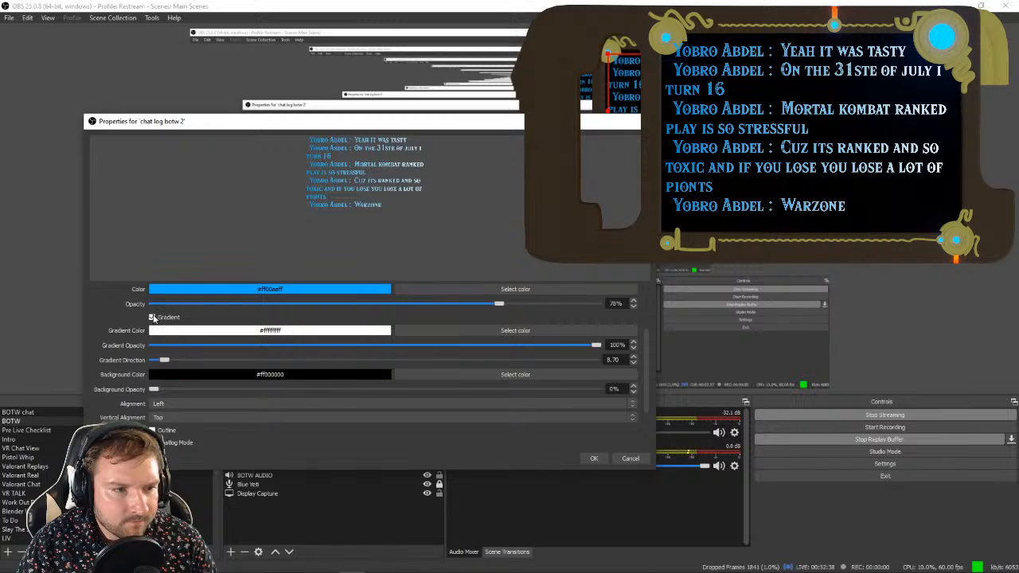
click(152, 318)
Step: Set the chat log text's opacity to 100% and close its properties, keeping the blue color
scroll(449, 322, up, 2)
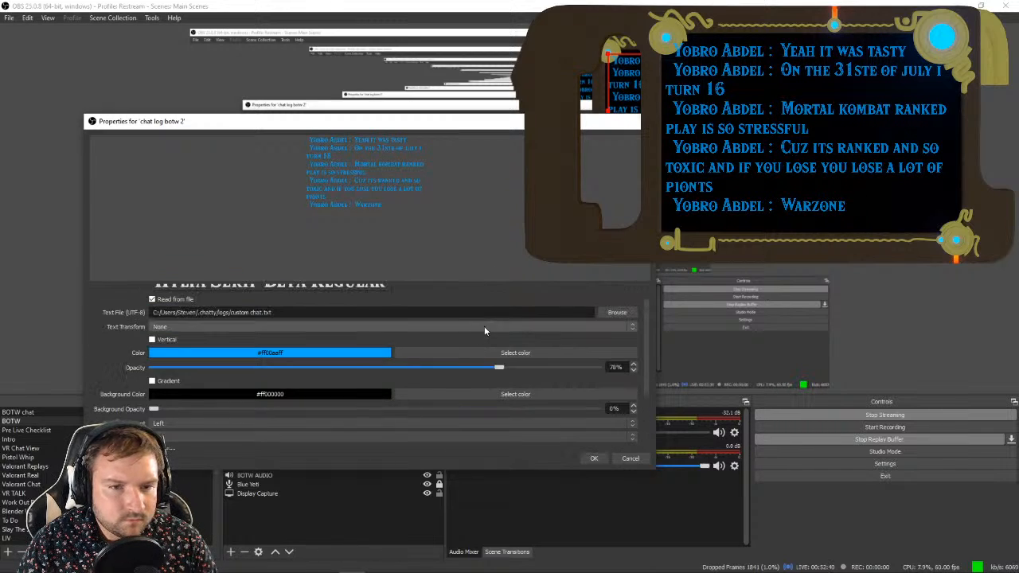
drag(498, 367, 637, 376)
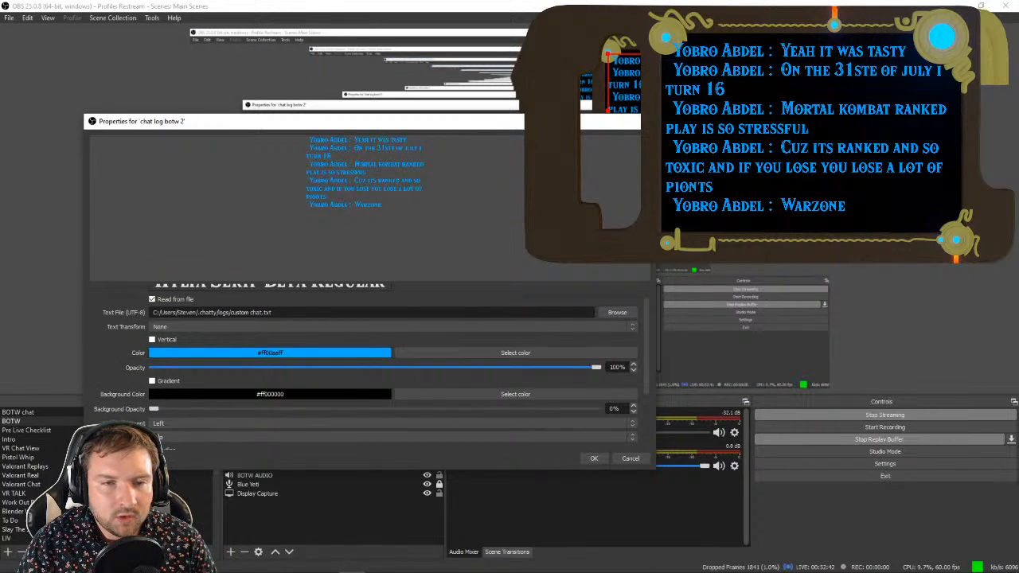
click(647, 121)
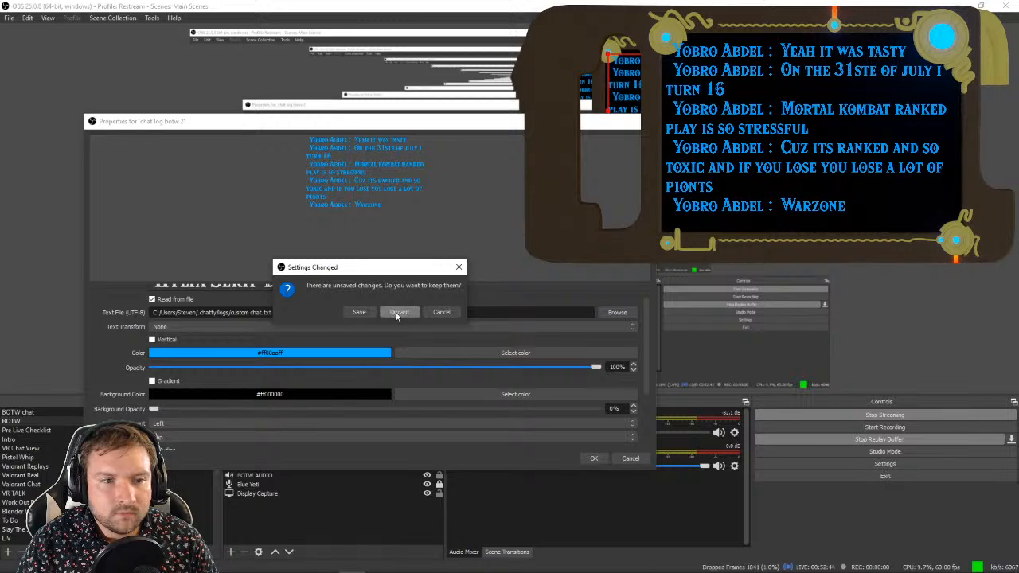
click(398, 312)
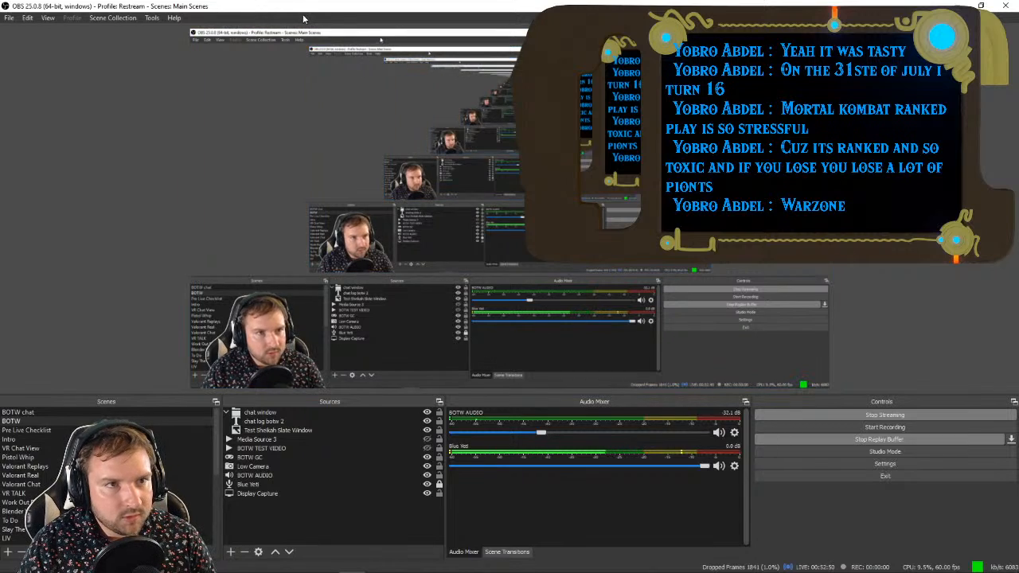
drag(303, 7, 1018, 20)
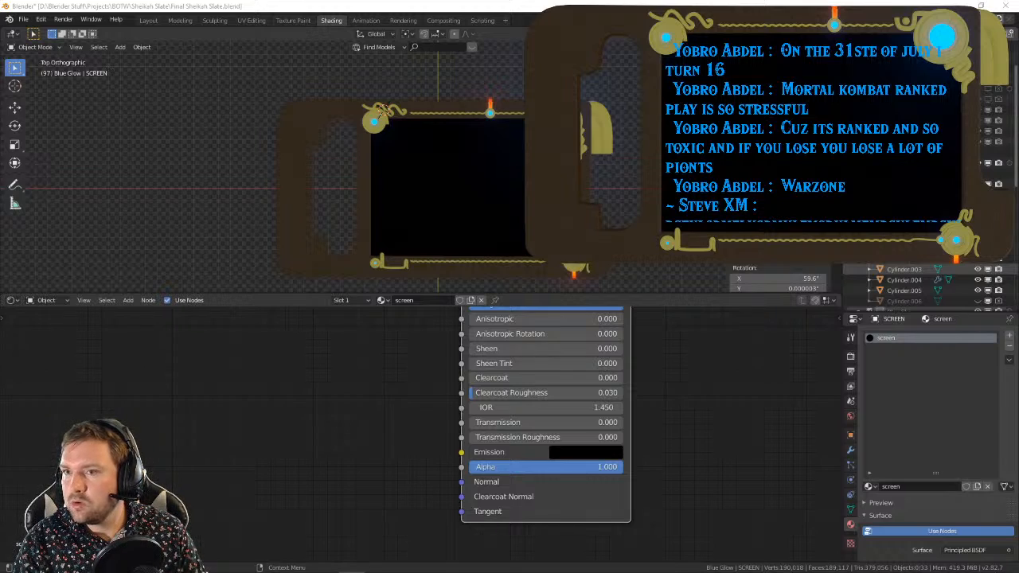
drag(1018, 103, 796, 2)
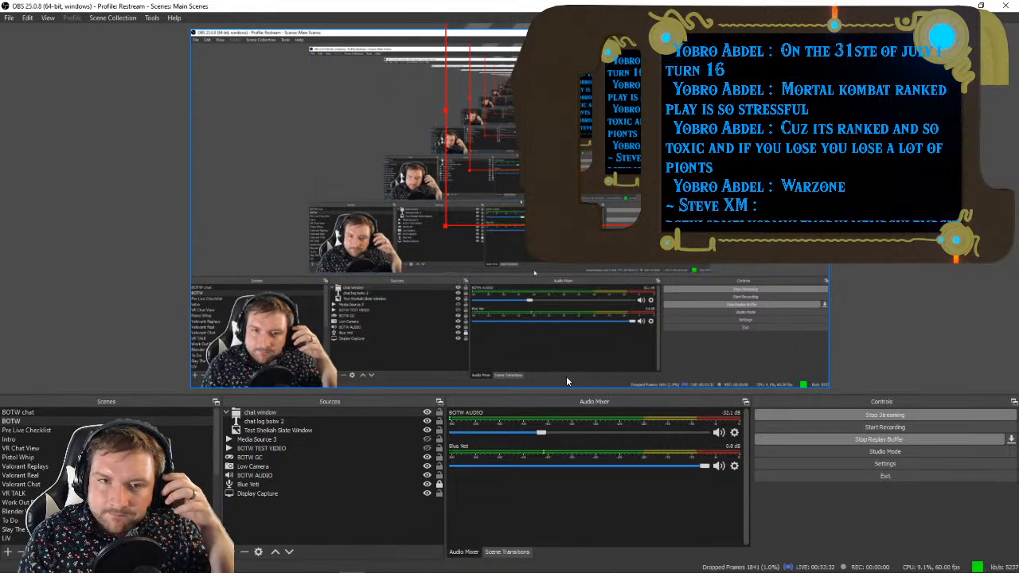
Step: Paste the copied chat log botw text source into the BOTW scene
click(344, 420)
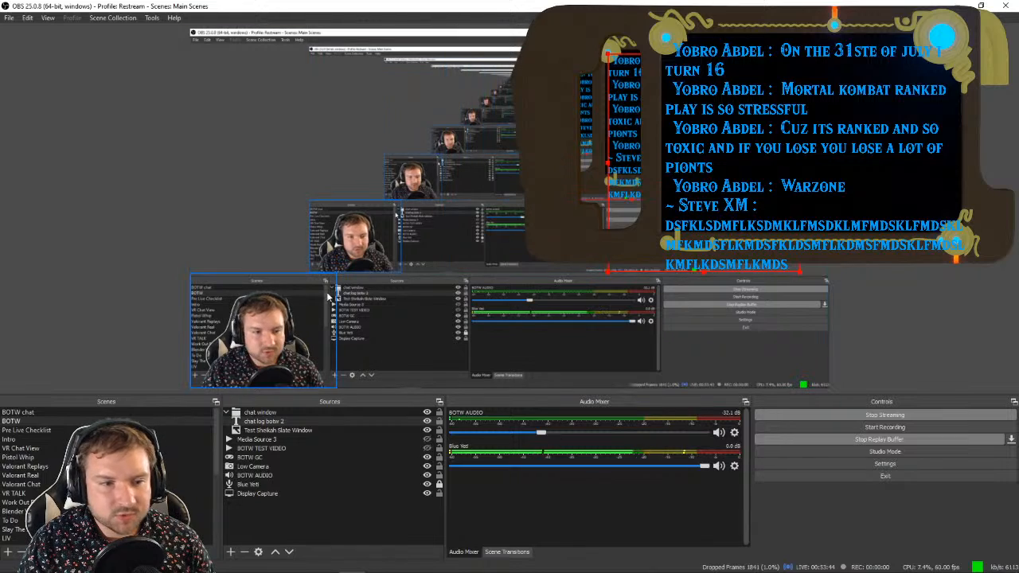
key(ctrl+v)
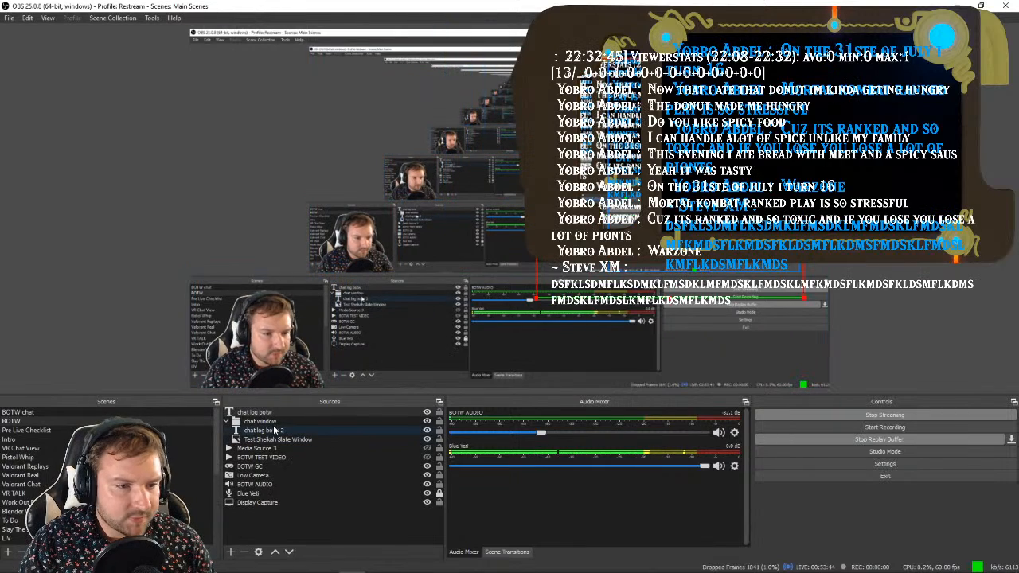
Step: Hide the separate chat log botw text source above the chat window group in the BOTW scene
click(297, 527)
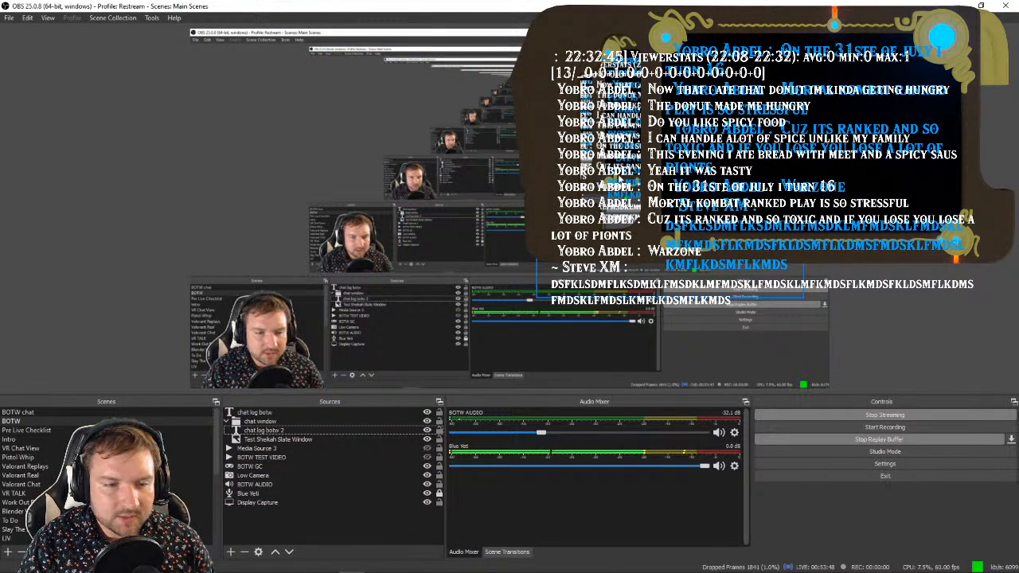
click(310, 411)
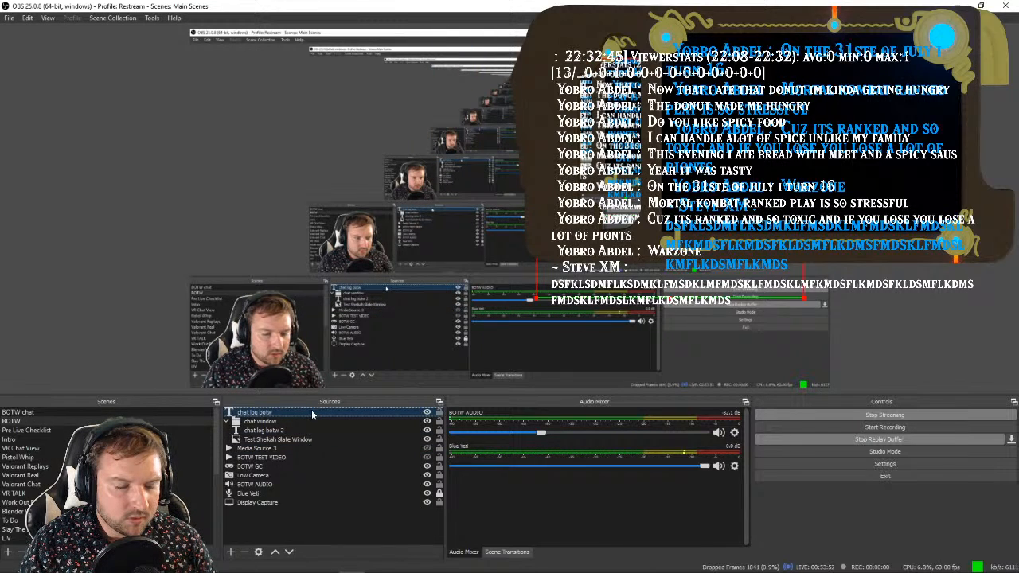
click(427, 412)
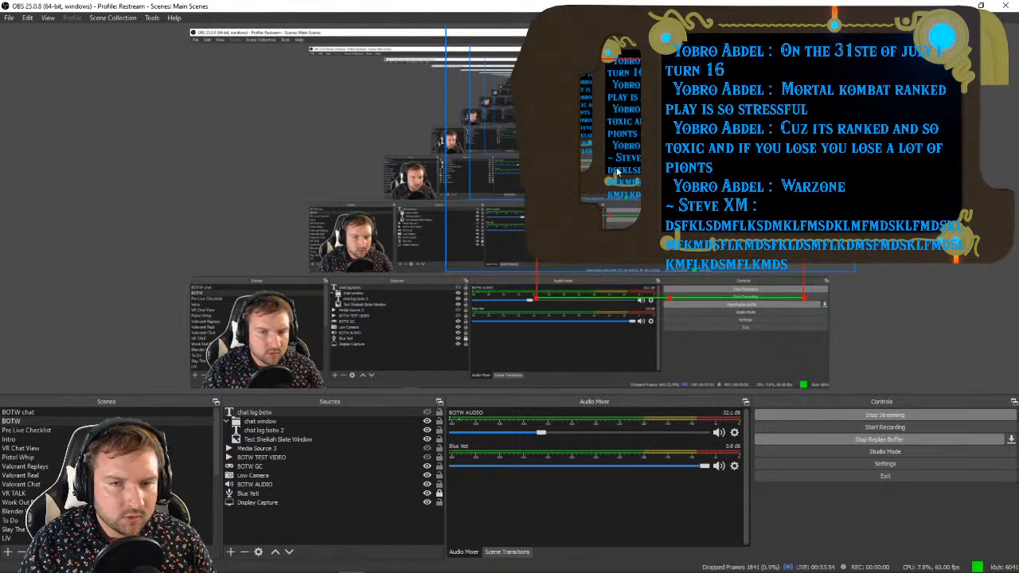
Step: Open the properties of chat log botw 2 and try the Vertical text option, switching it off again
right_click(346, 431)
click(374, 418)
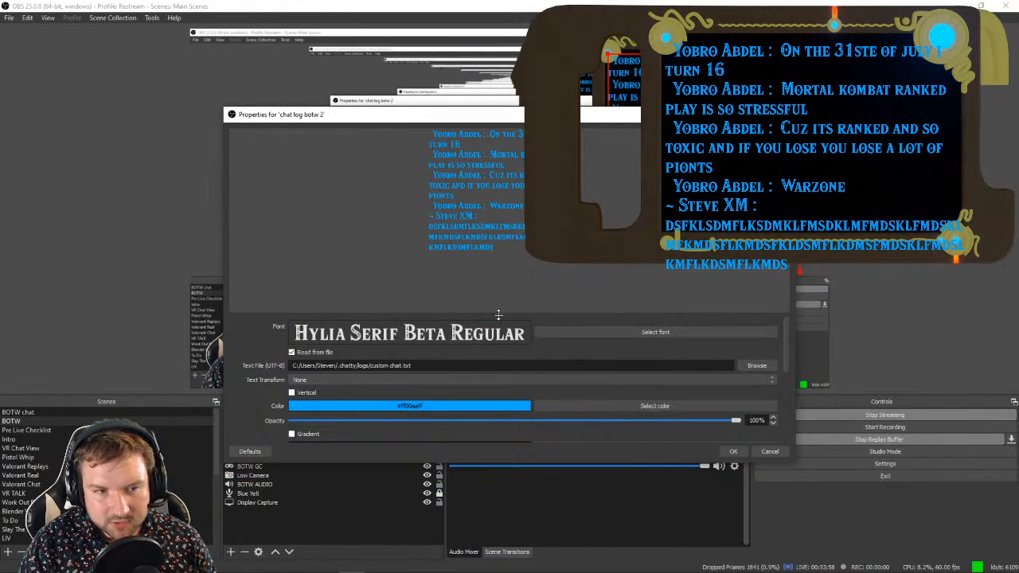
scroll(517, 347, down, 2)
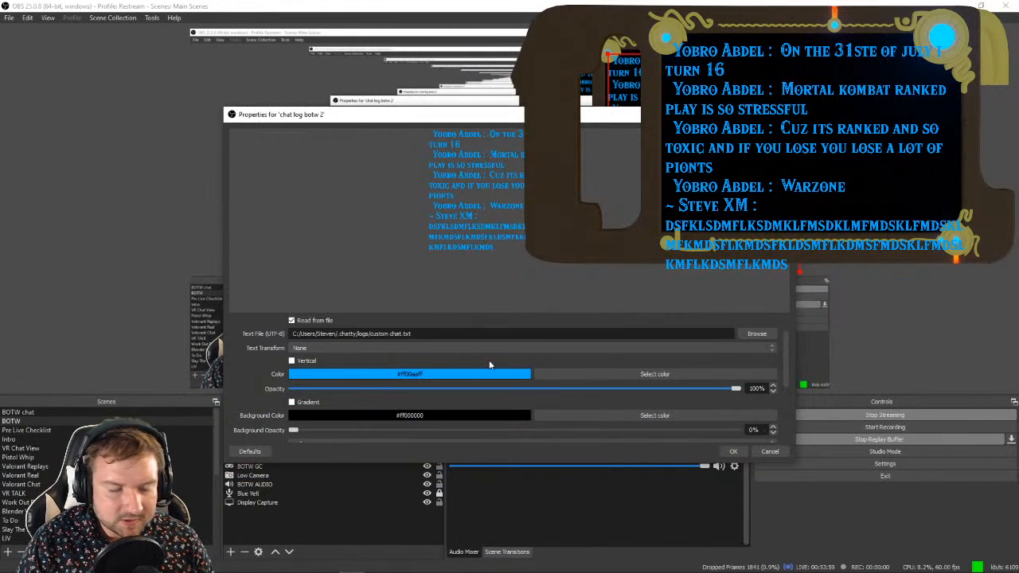
click(292, 362)
click(292, 361)
click(292, 362)
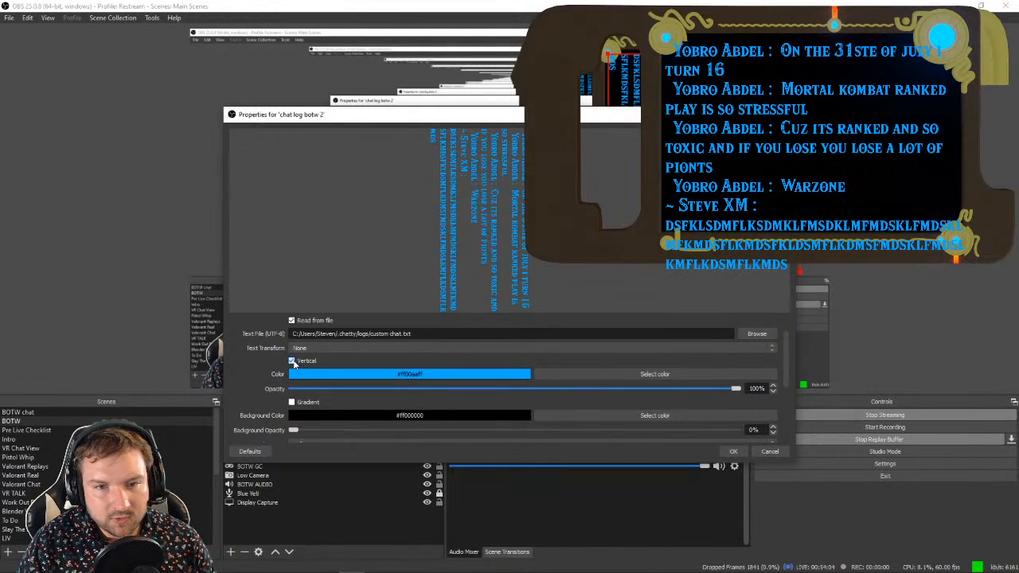
Step: Reduce the custom text extents height of chat log botw 2, trying 1750 and 1650, and apply 1400
scroll(319, 394, down, 2)
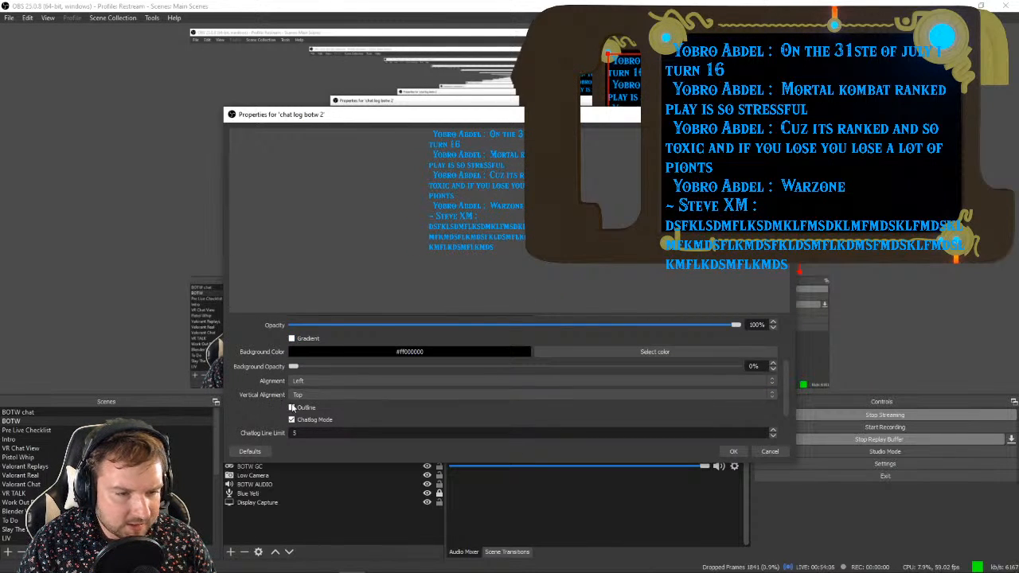
scroll(305, 415, down, 2)
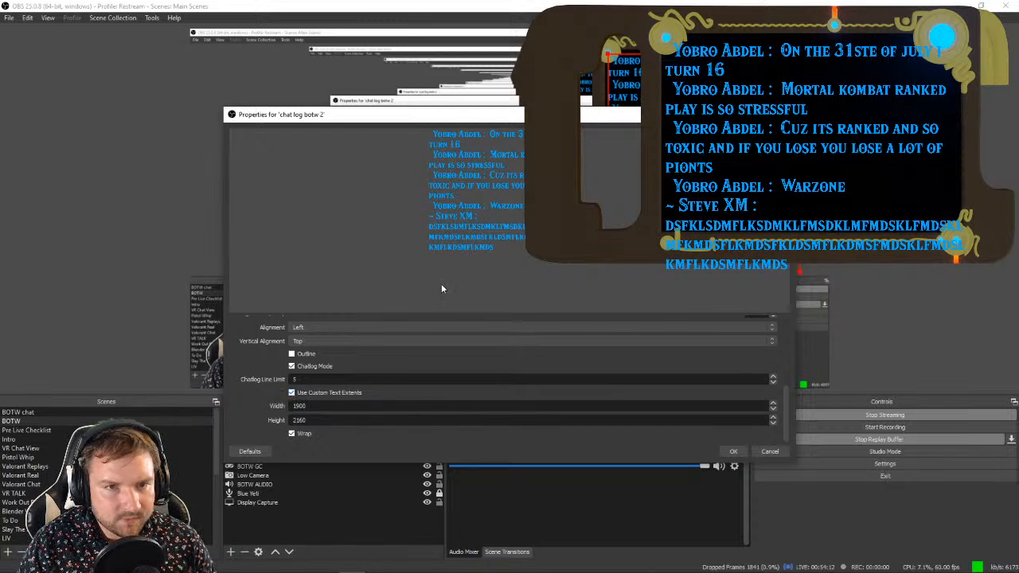
drag(519, 118, 251, 111)
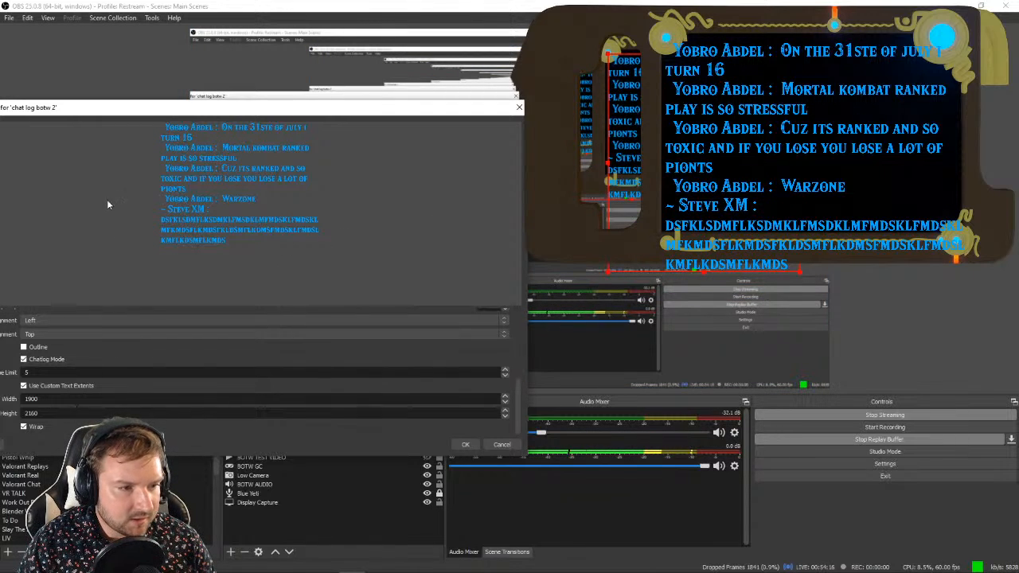
drag(125, 116, 175, 112)
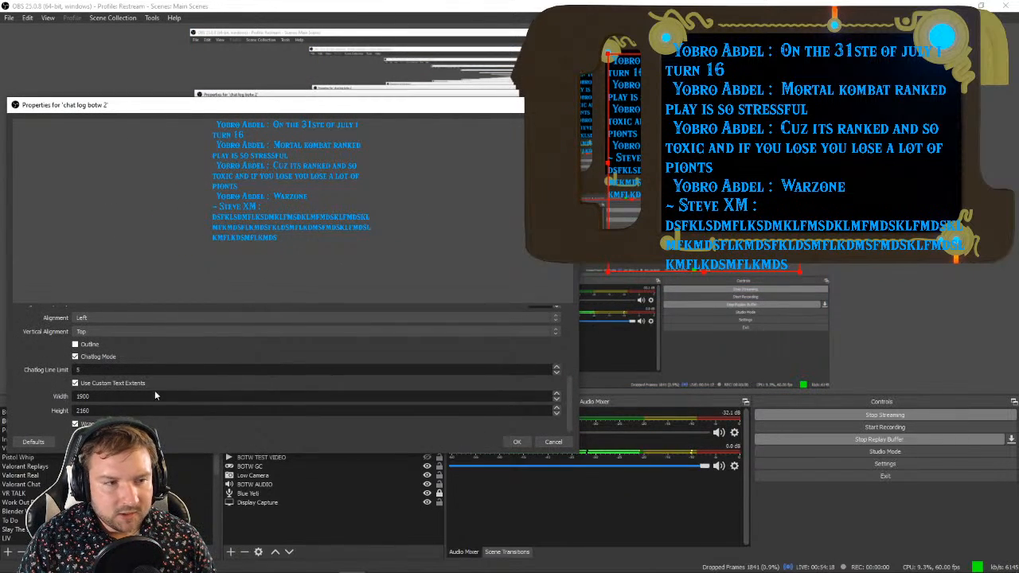
click(90, 410)
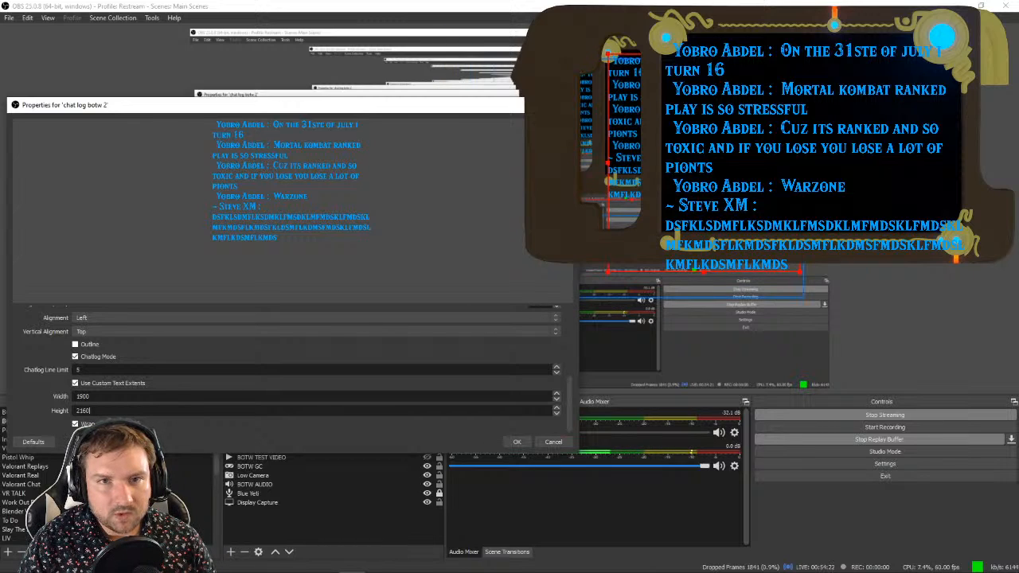
drag(348, 110, 460, 166)
double_click(240, 465)
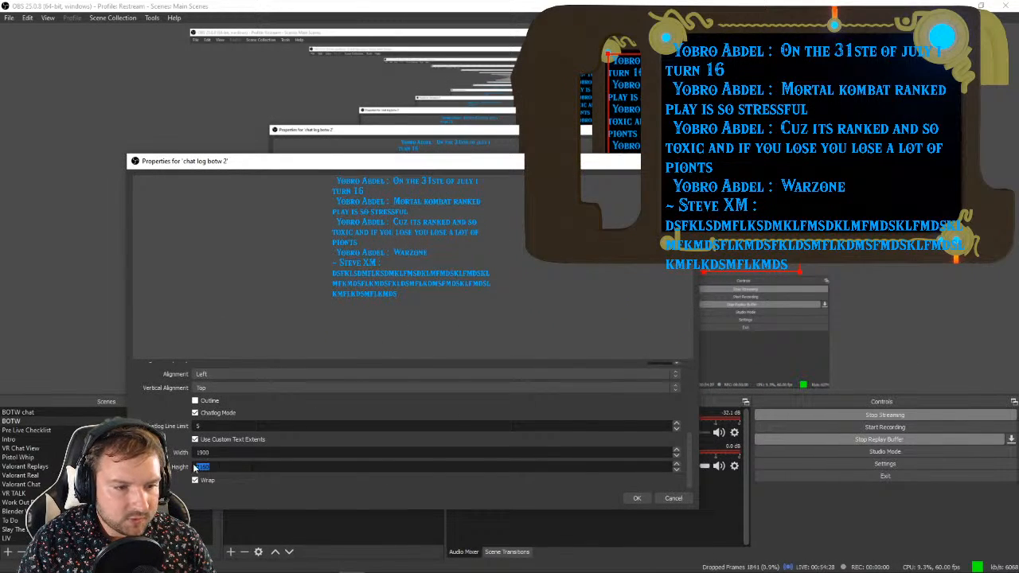
text(1750)
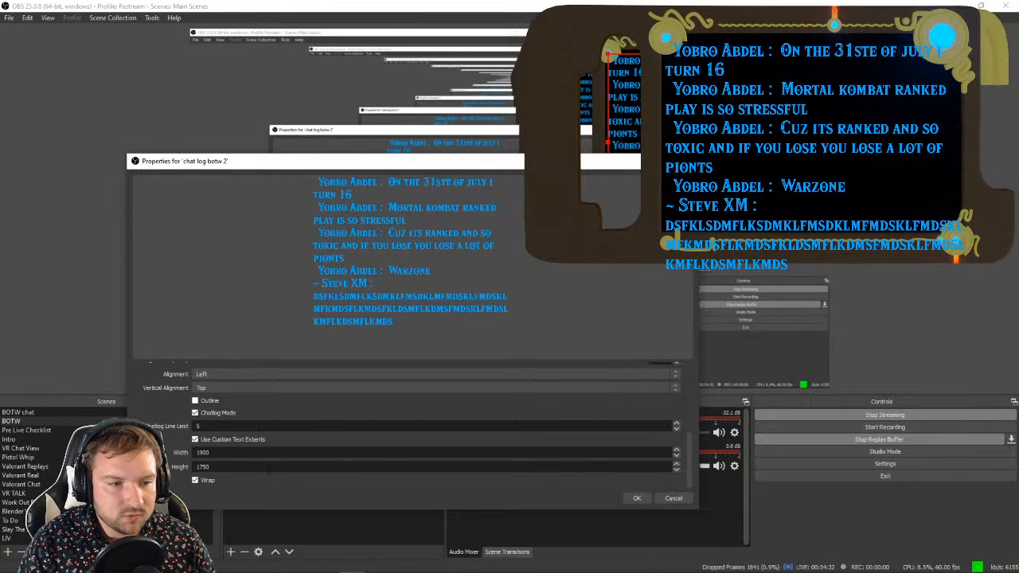
key(ctrl+a)
text(1650)
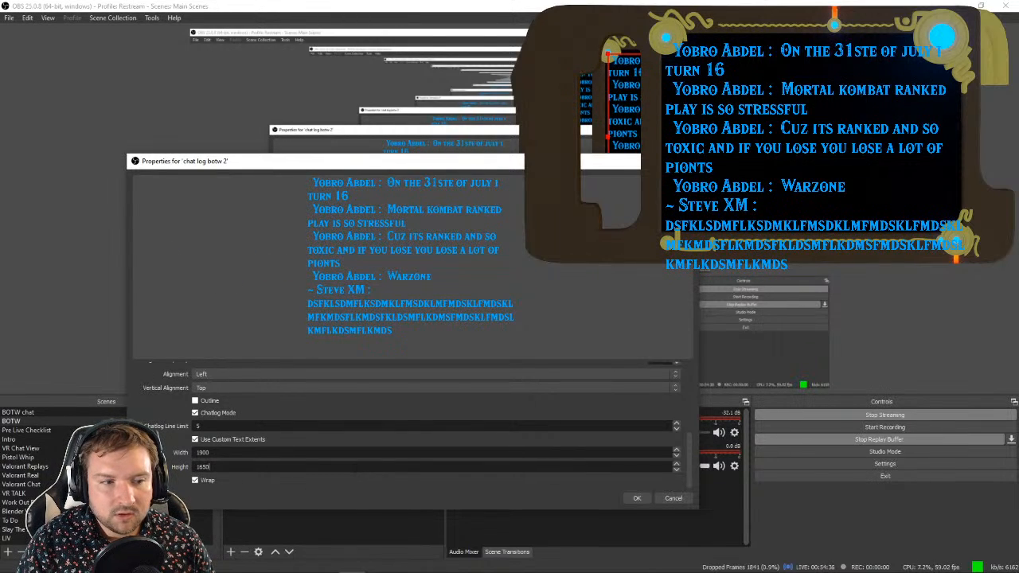
key(ctrl+a)
text(1400)
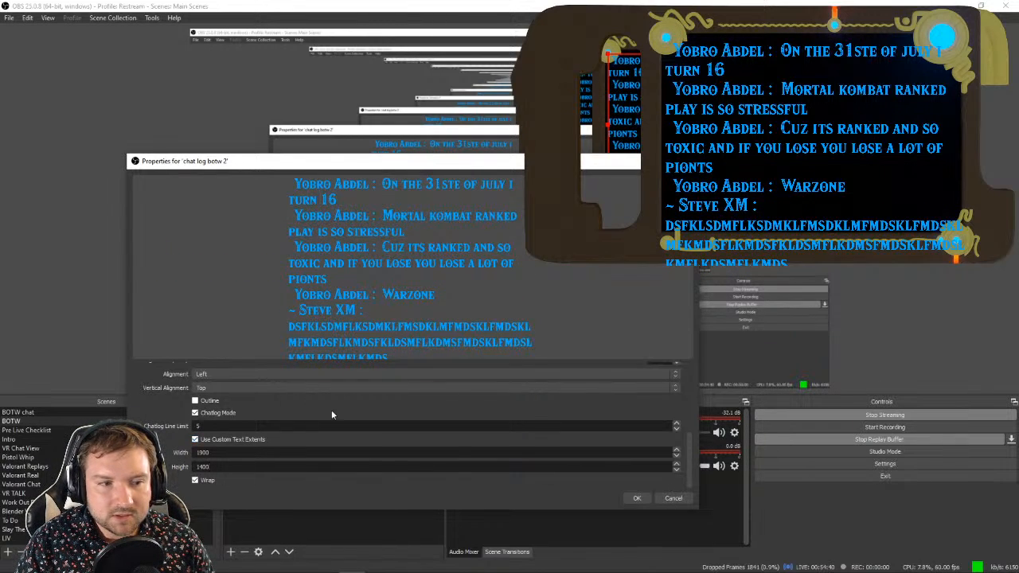
click(635, 498)
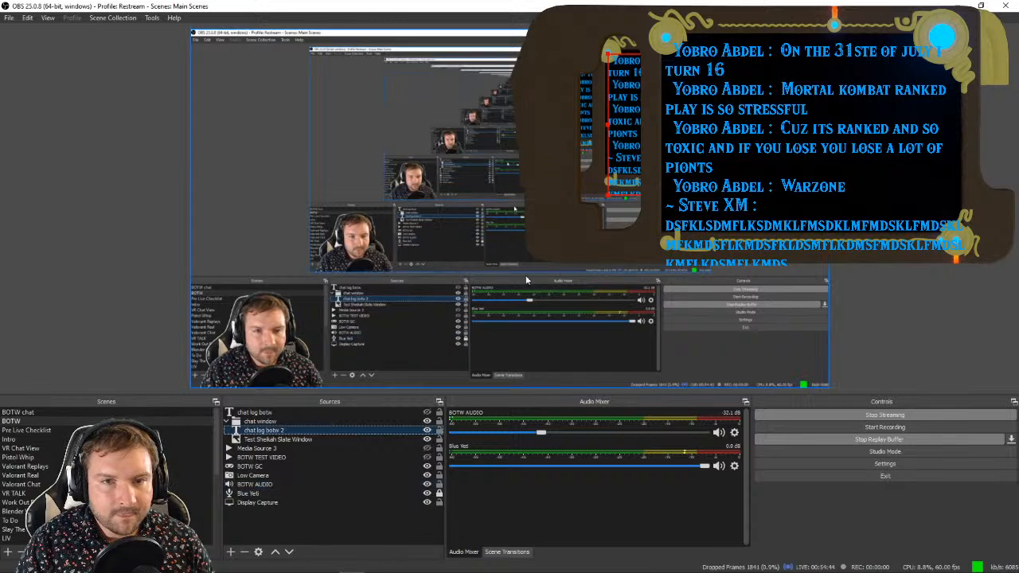
Step: Reopen the properties of chat log botw 2 and switch its custom text extents off and on again
right_click(295, 433)
click(329, 420)
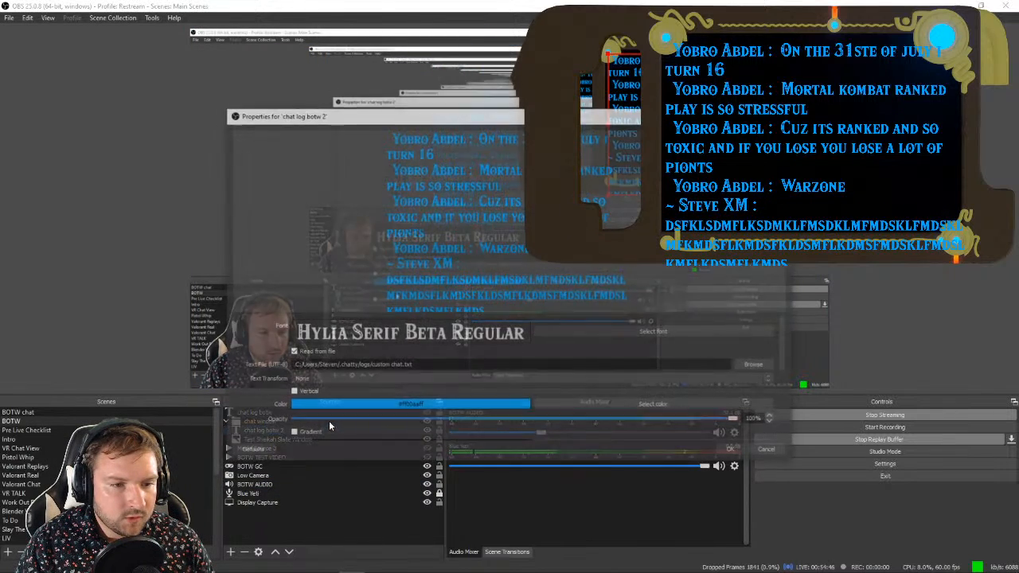
drag(417, 114, 462, 83)
scroll(48, 382, down, 5)
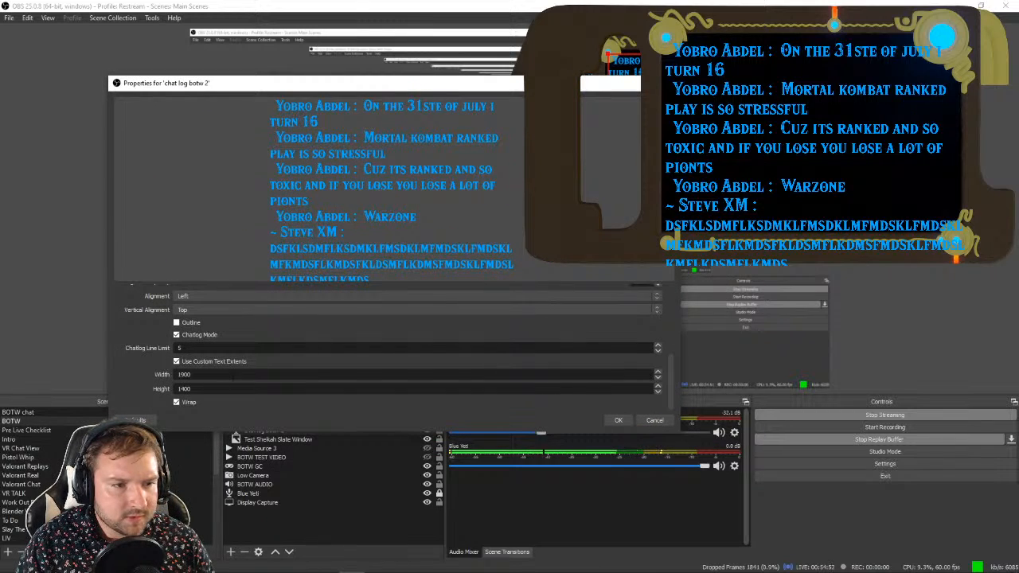
click(204, 364)
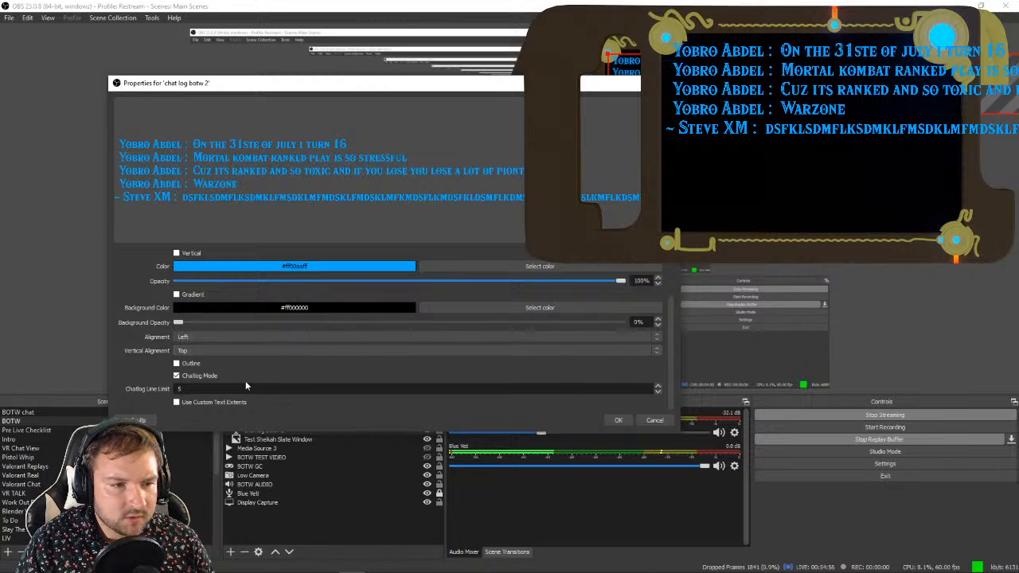
click(226, 405)
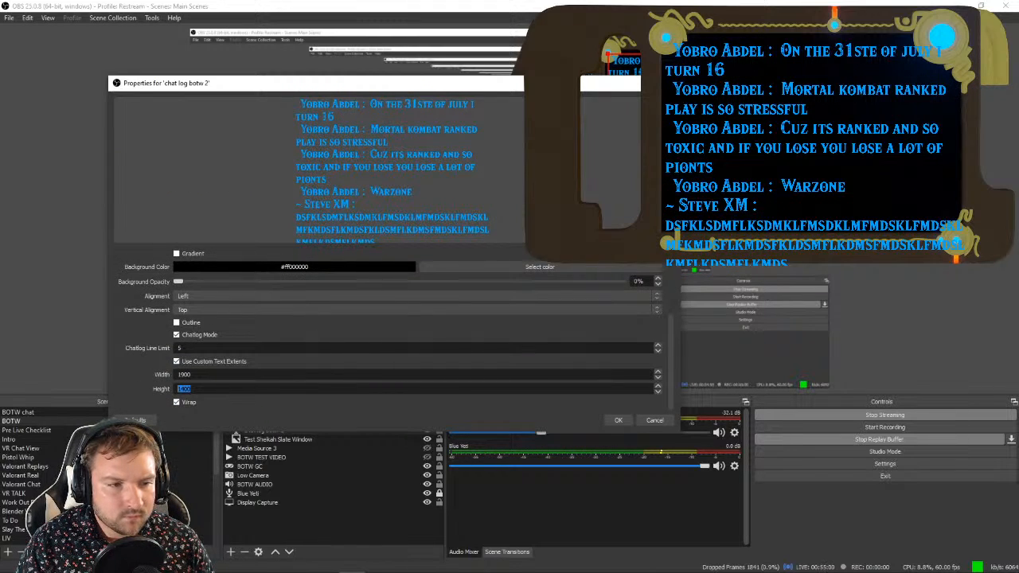
Step: Set the custom text height to 1200 after trying 1000, apply it, and deselect the source
text(100)
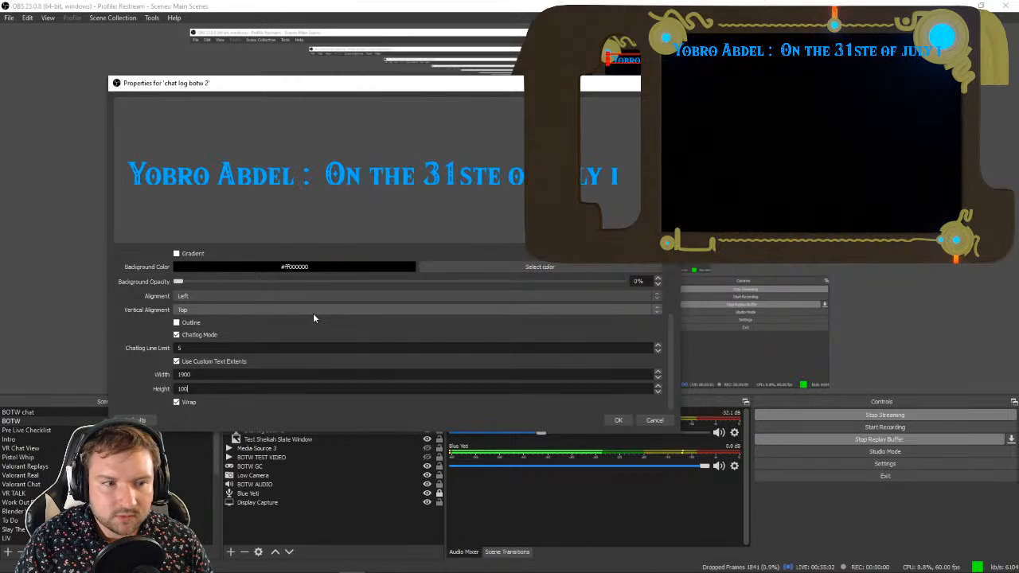
text(0)
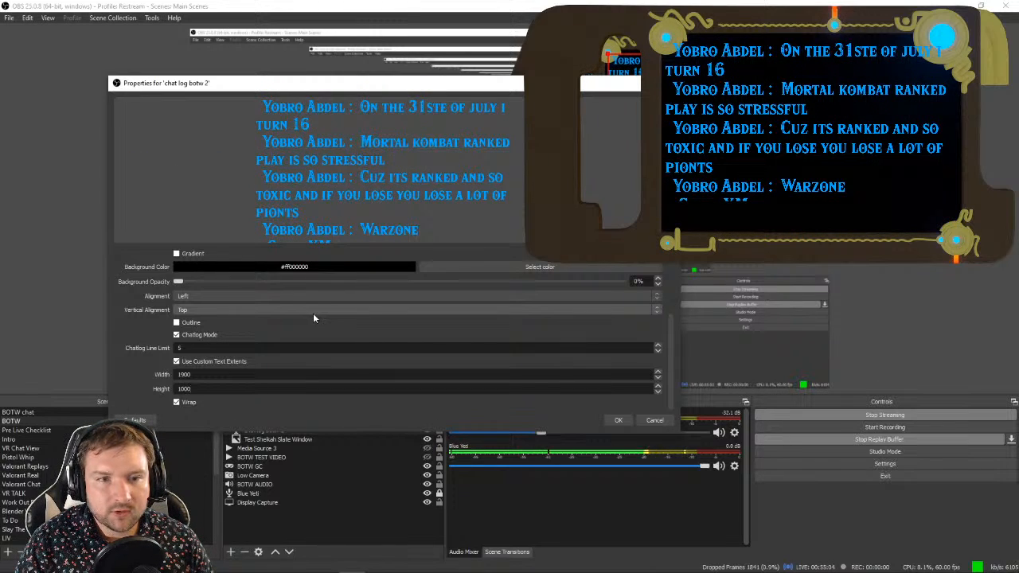
key(BackSpace)
key(BackSpace)
key(BackSpace)
key(BackSpace)
text(1)
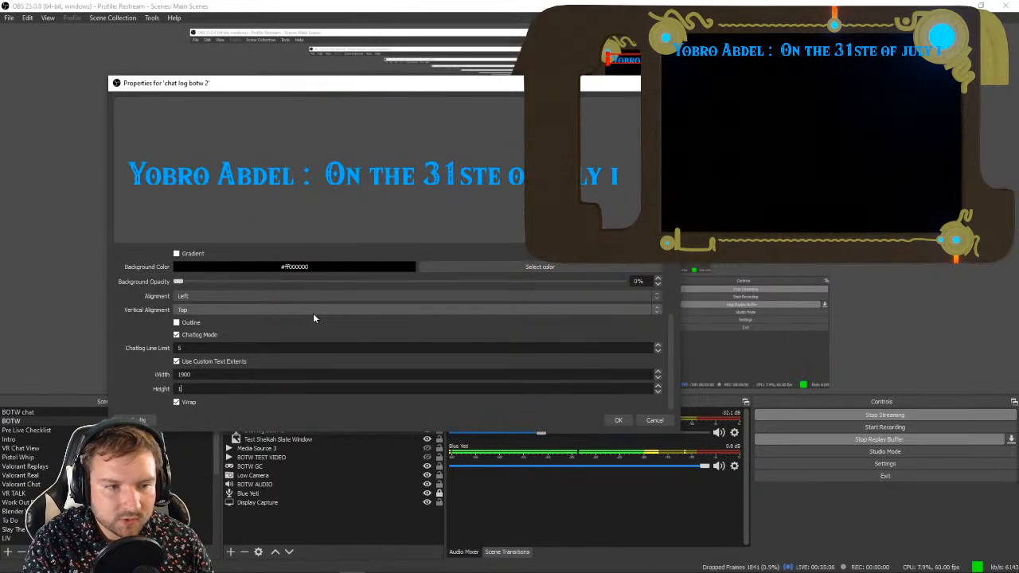
text(200)
key(Return)
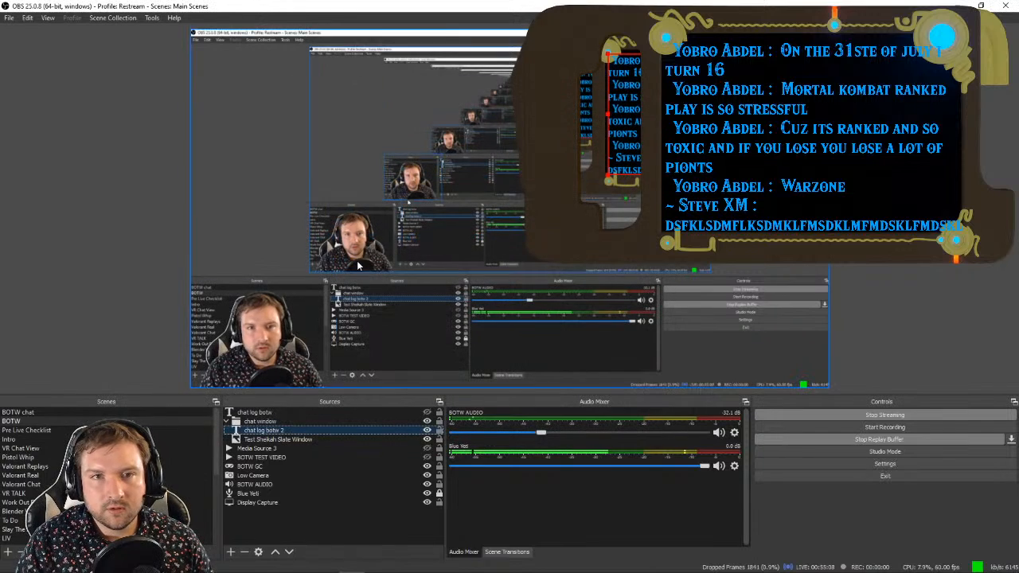
click(899, 330)
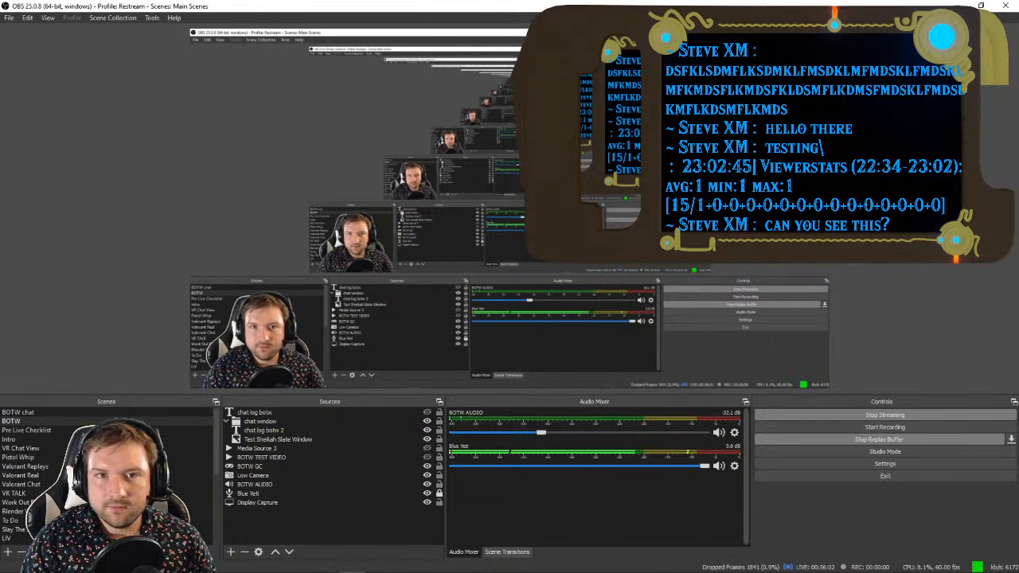
Step: Switch to Blender and save the Final Sheikah Slate file with nothing selected
drag(521, 5, 1018, 159)
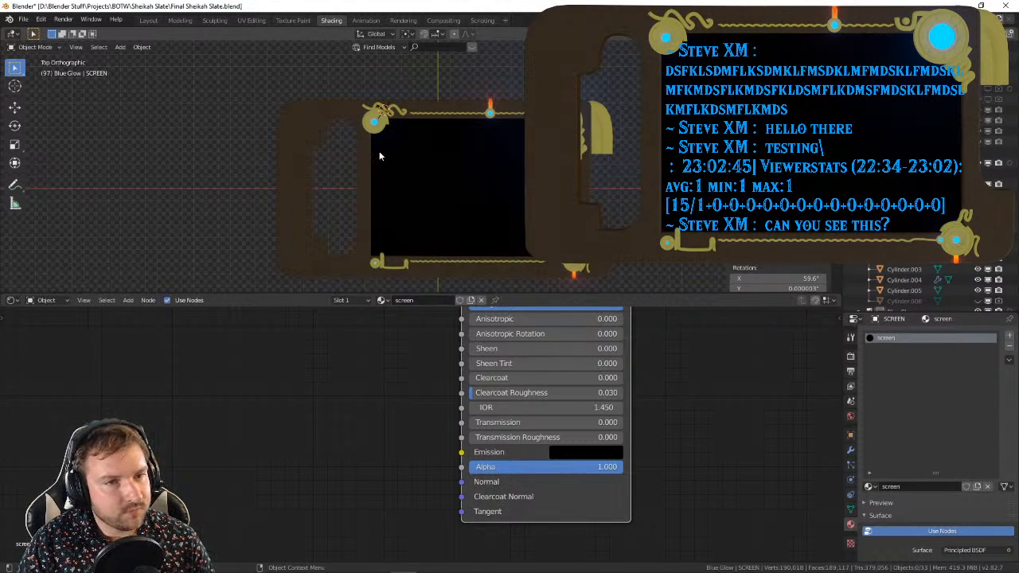
drag(222, 153, 331, 160)
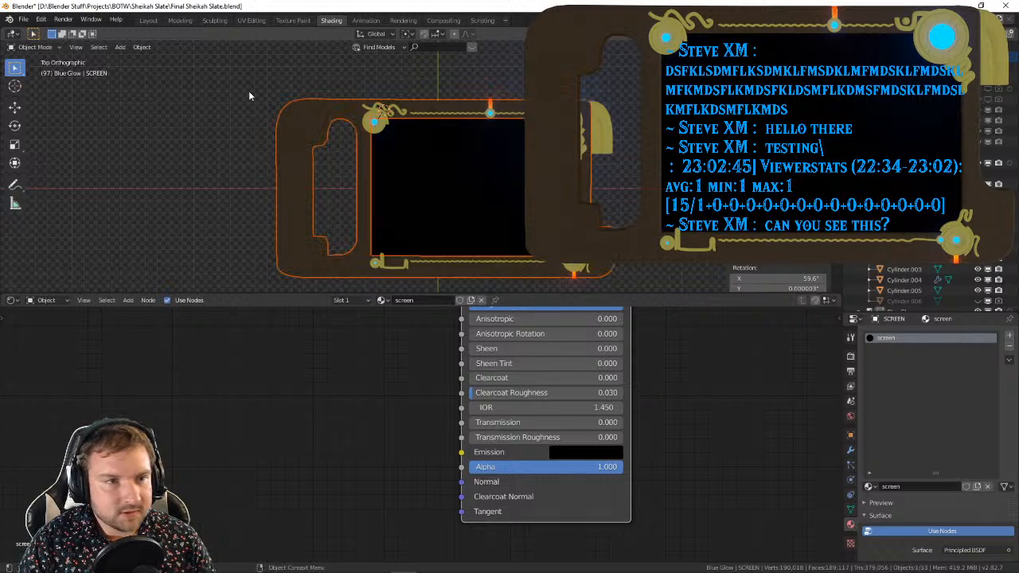
click(249, 93)
key(ctrl+s)
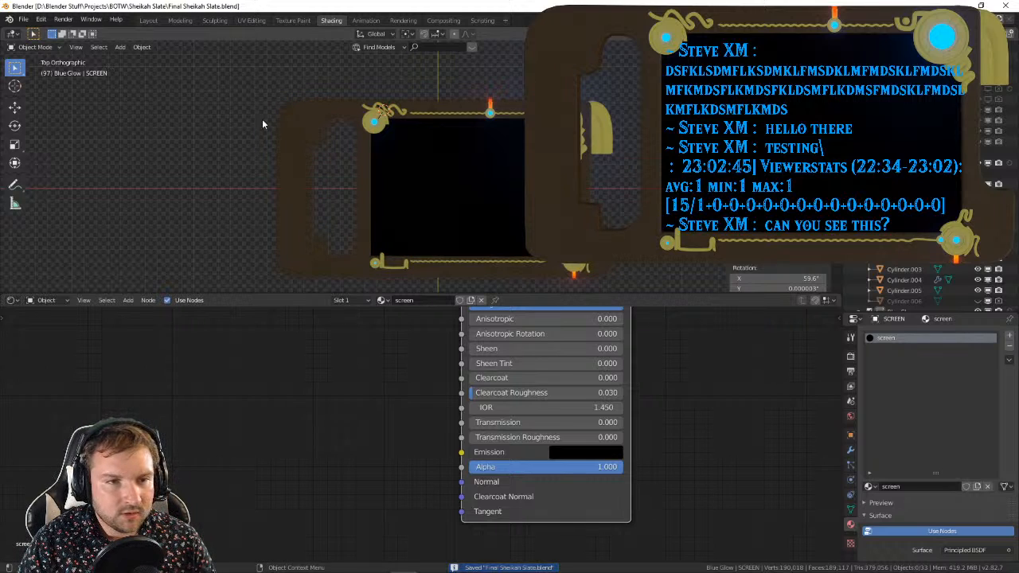
drag(244, 165, 637, 239)
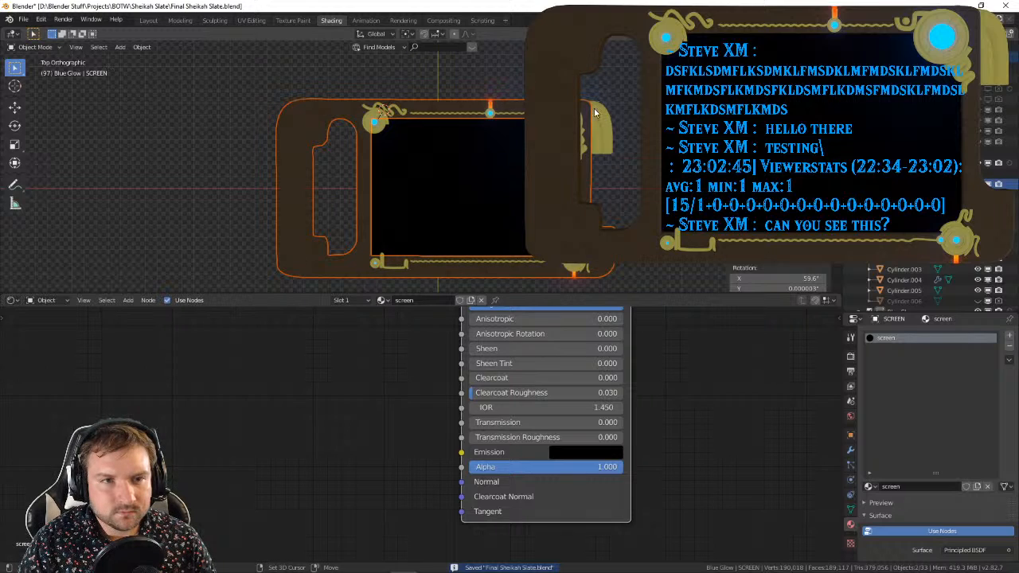
click(638, 161)
scroll(622, 158, up, 2)
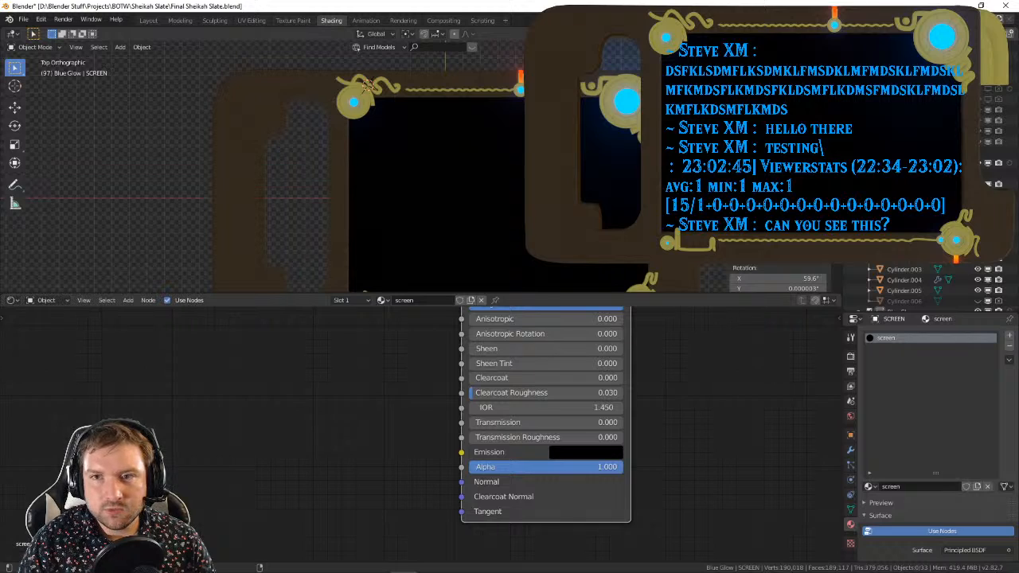
scroll(366, 86, down, 2)
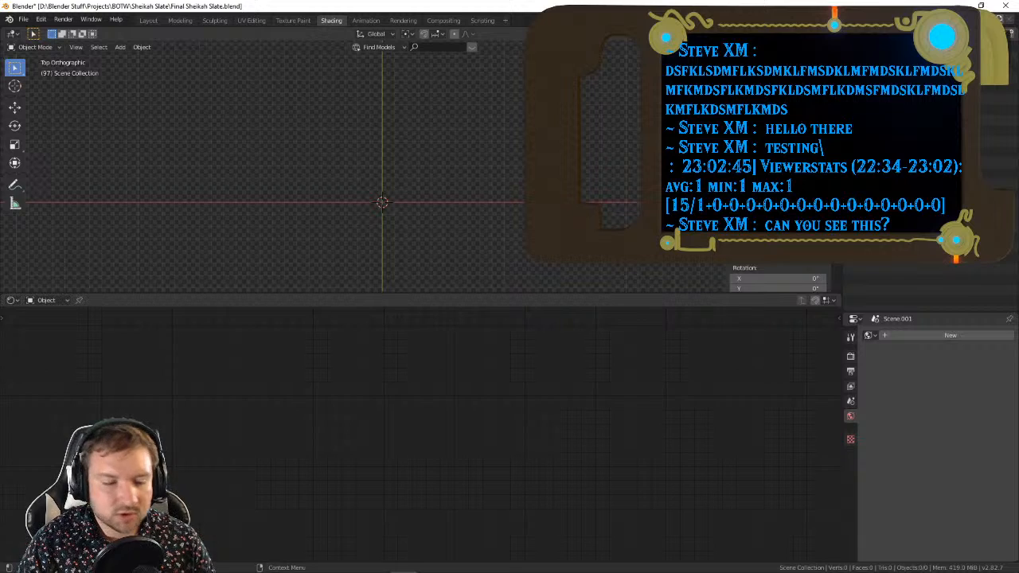
Step: Discard the empty new scene and paste a copy of the slate with the glowing THE STEVEXM SHOW lettering, undoing and redoing the paste once
key(ctrl+z)
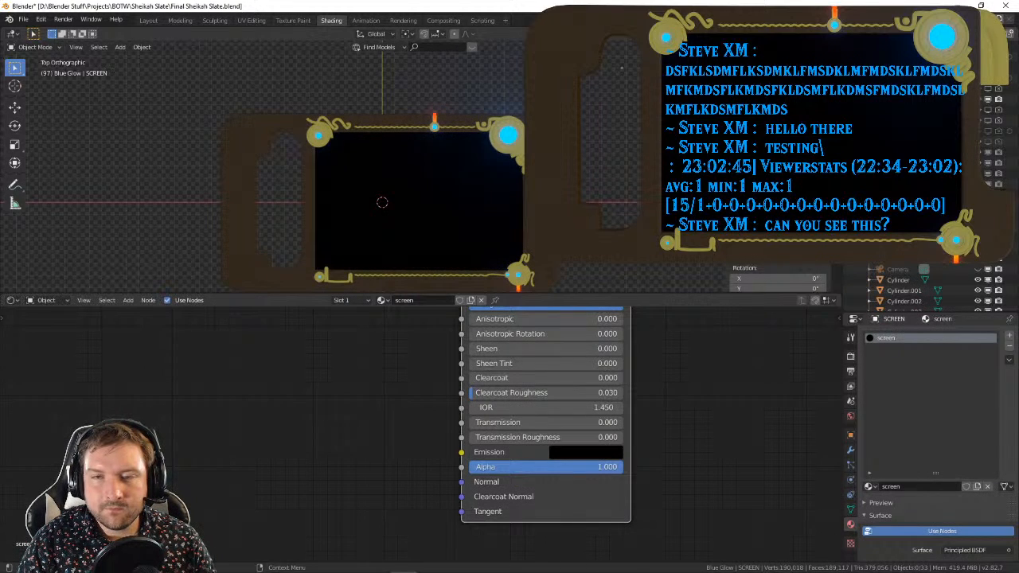
key(ctrl+v)
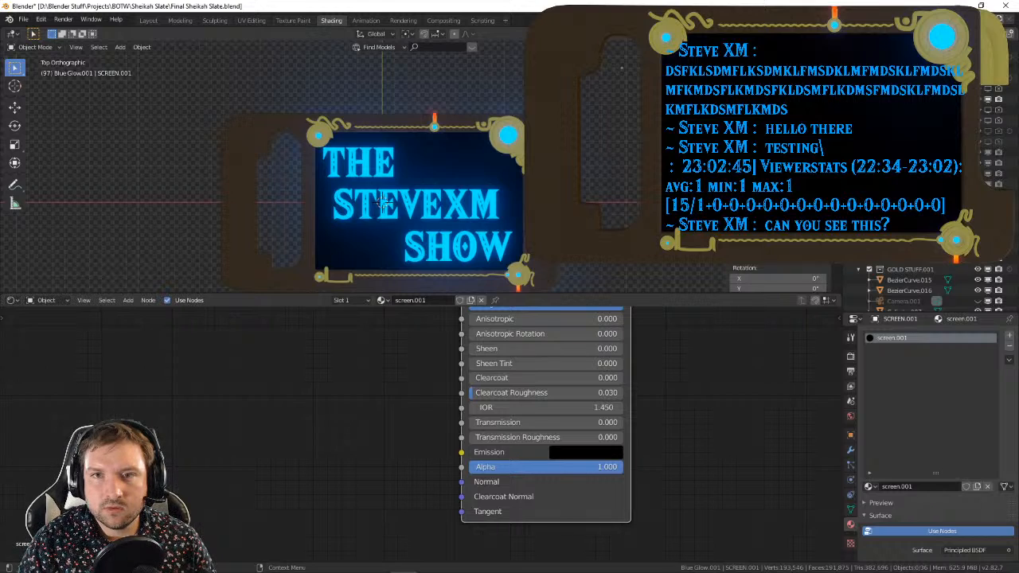
key(ctrl+z)
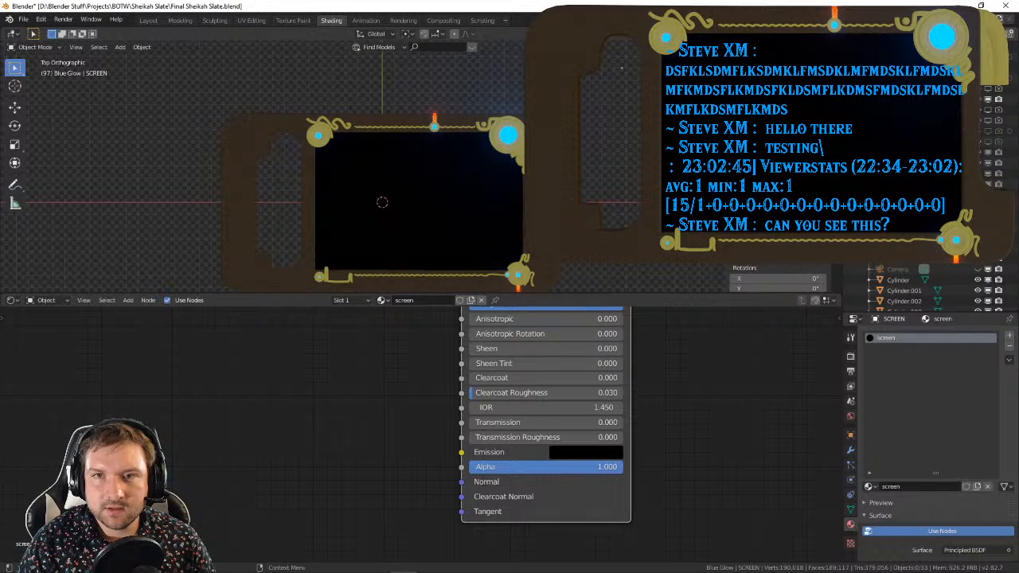
key(ctrl+shift+z)
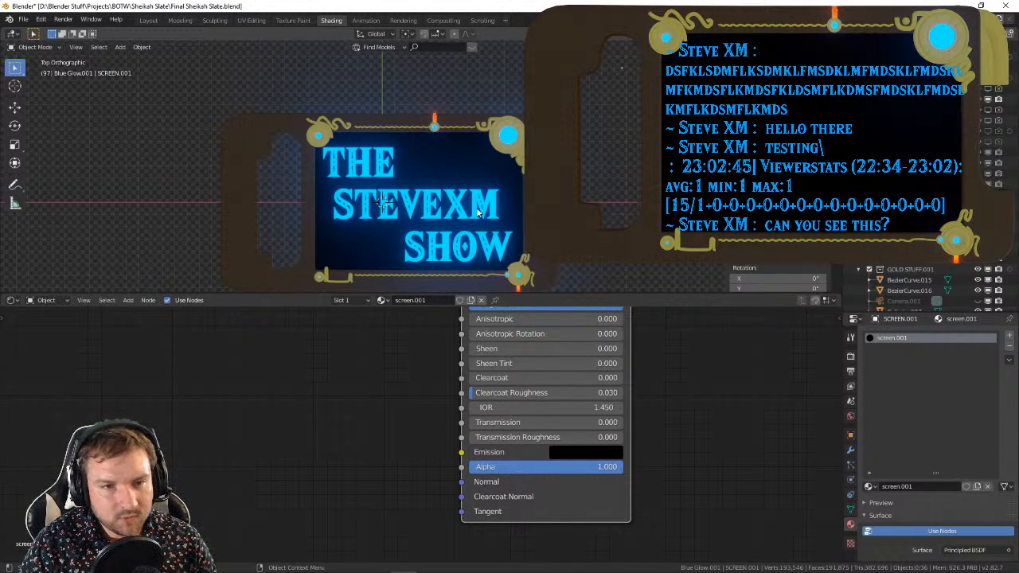
Step: Try deleting the STEVEXM, THE and SHOW lettering and the black screen from the slate copy
click(476, 211)
key(Delete)
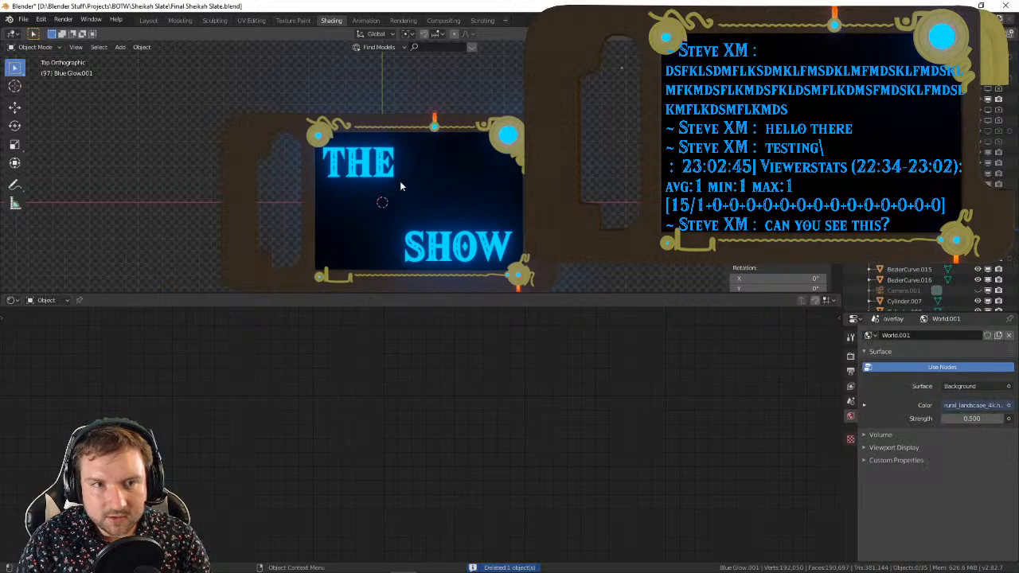
click(392, 171)
key(Delete)
click(430, 252)
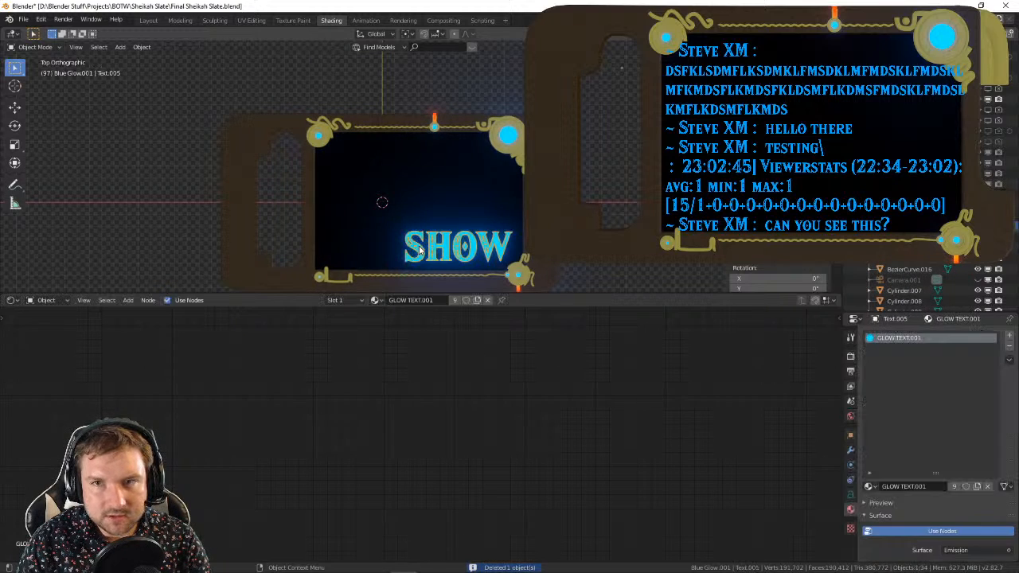
key(Delete)
click(491, 215)
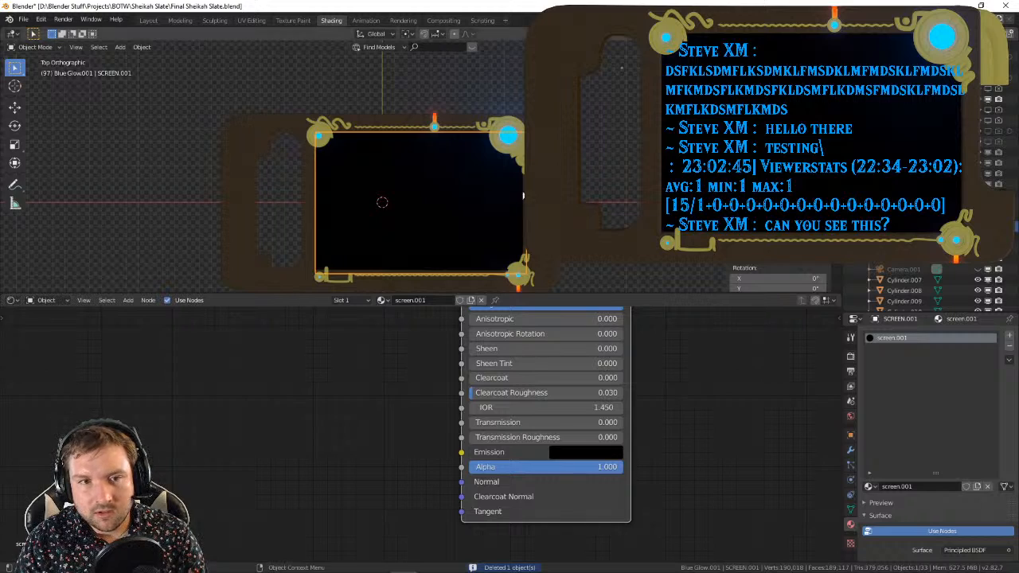
key(Delete)
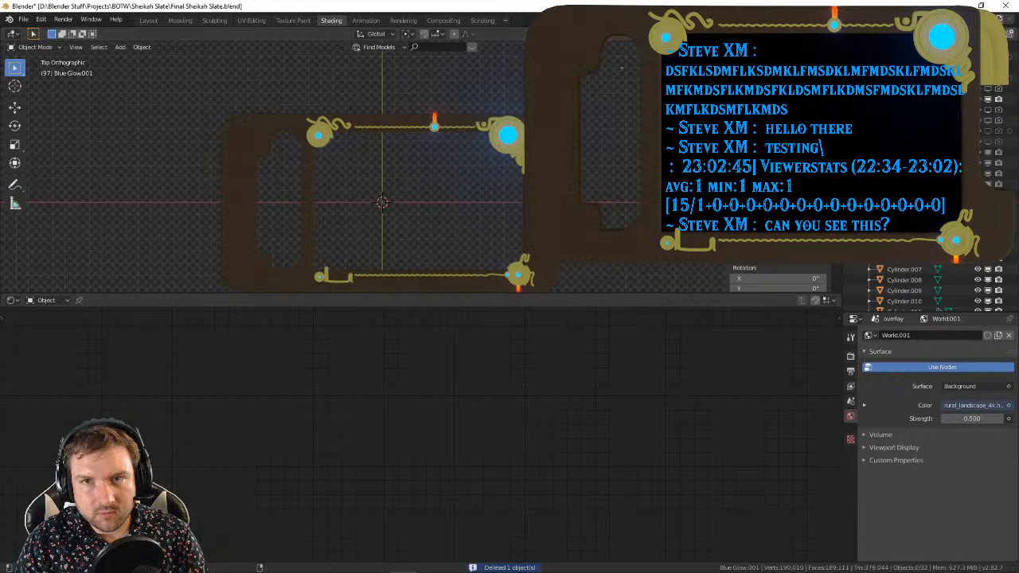
Step: Check the object list of the original scene, return to the slate copy and undo its lettering and screen deletions
key(ctrl+z)
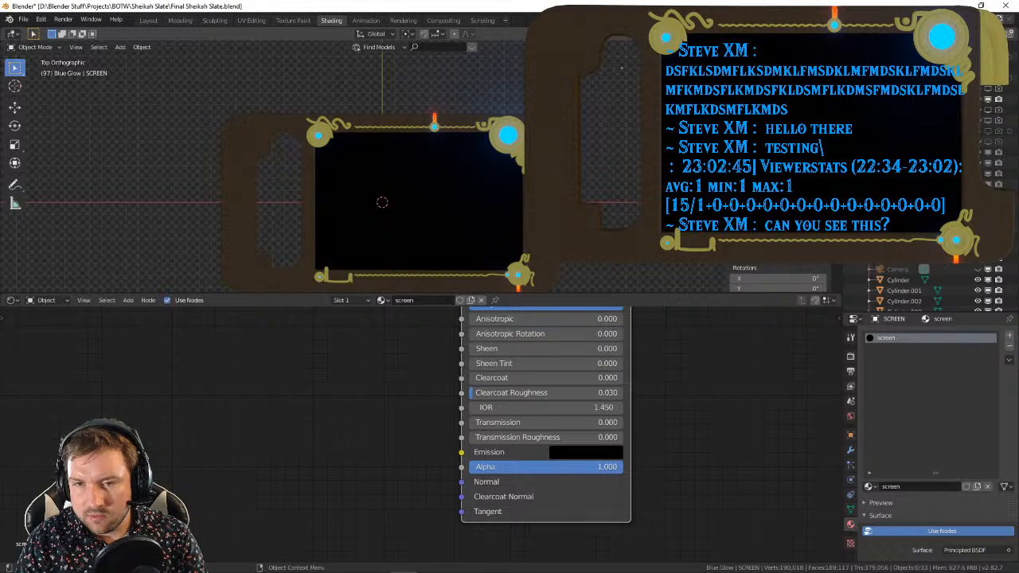
scroll(886, 268, down, 5)
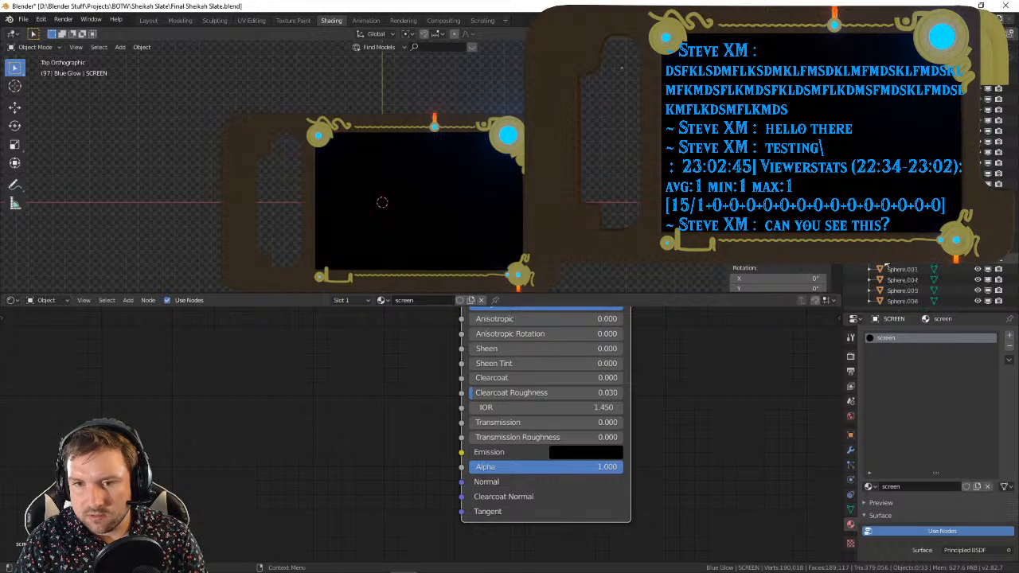
scroll(892, 268, down, 3)
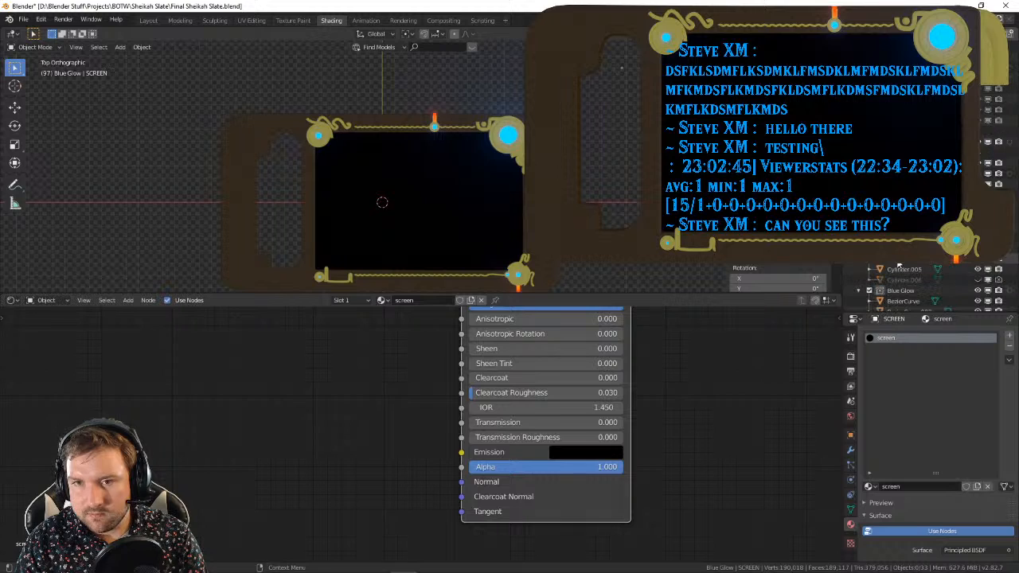
scroll(897, 267, up, 8)
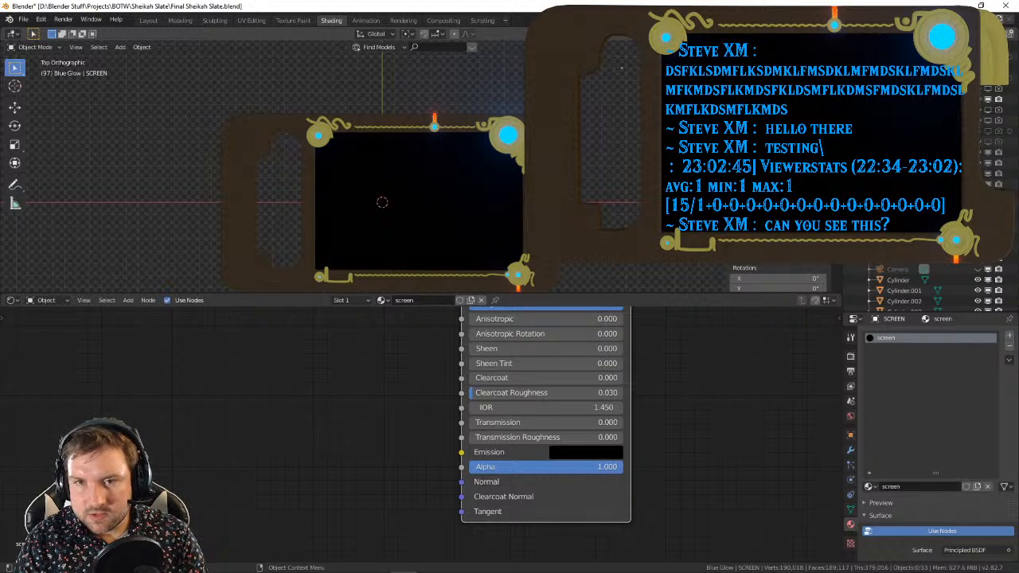
click(872, 40)
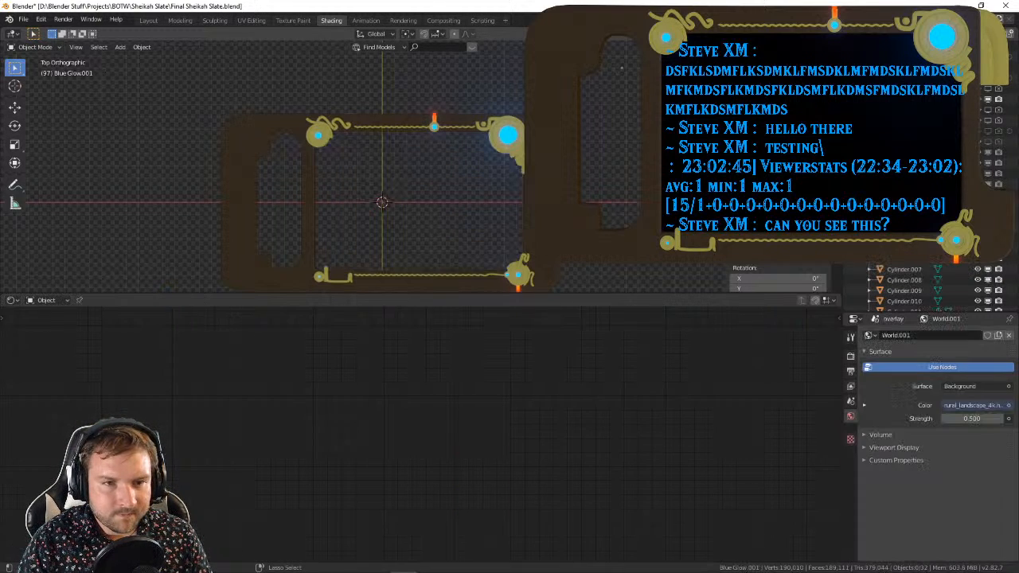
key(ctrl+z)
key(ctrl+z)
key(ctrl+z)
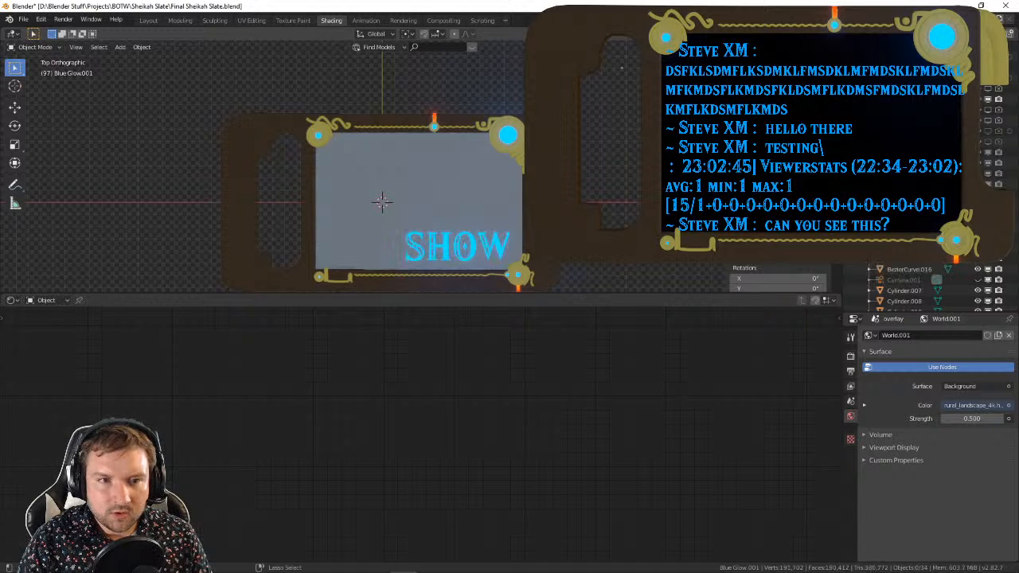
key(ctrl+z)
key(ctrl+z)
key(ctrl+z)
key(ctrl+z)
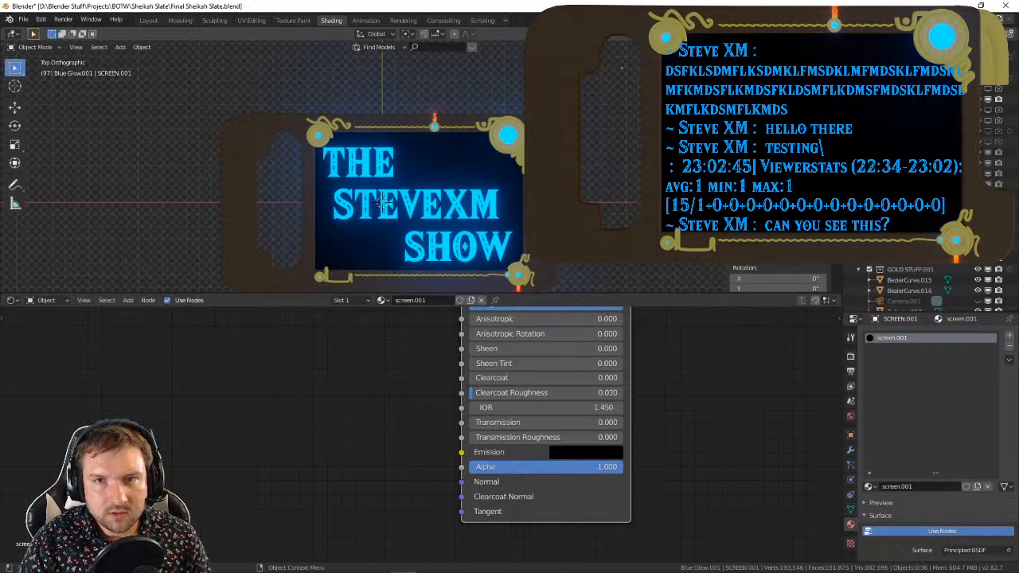
Step: Hide the STEVEXM lettering in the slate copy, look through the original scene's object list and return to the copy
click(493, 202)
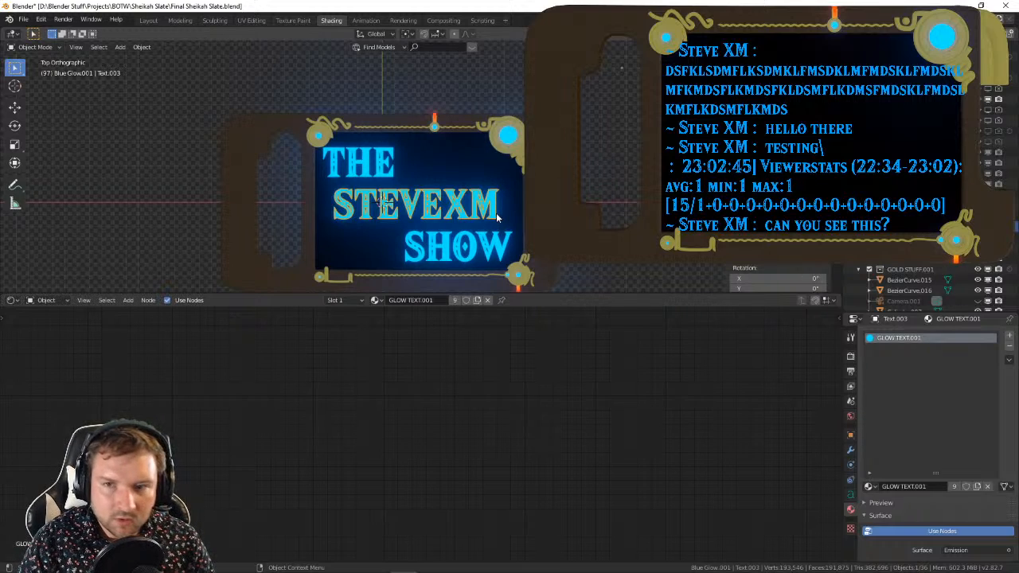
key(Delete)
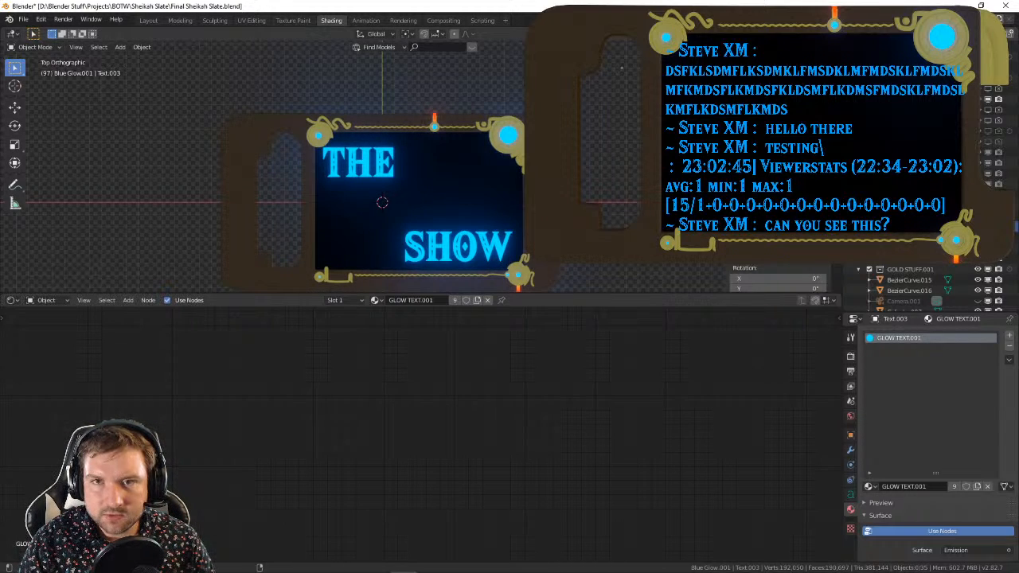
key(ctrl+z)
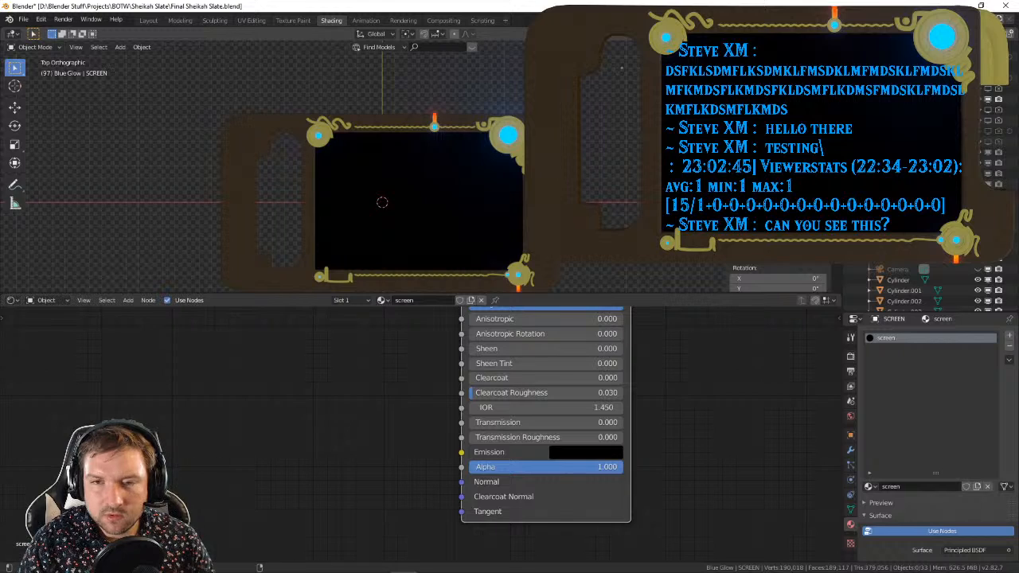
scroll(931, 288, down, 2)
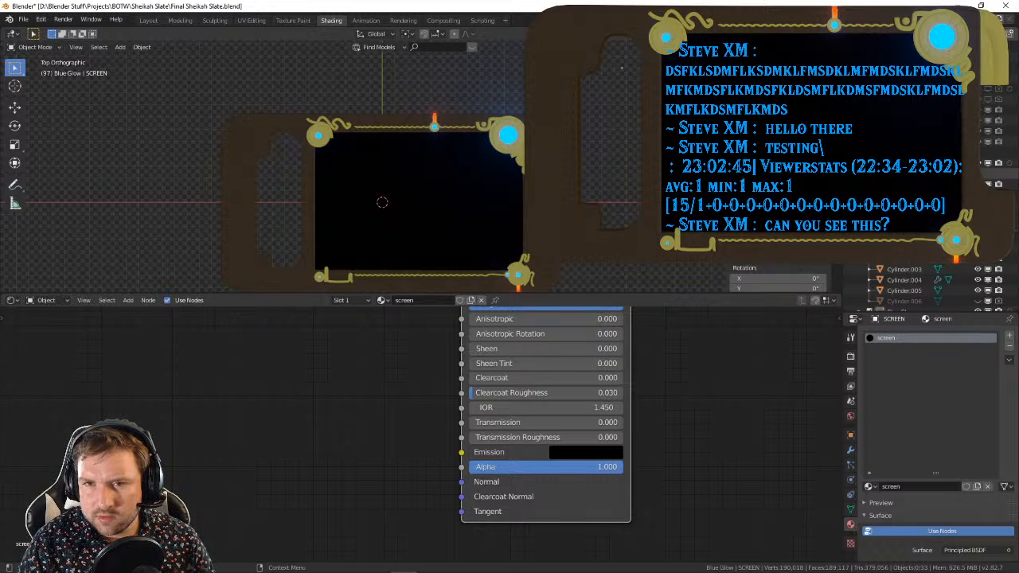
scroll(927, 278, down, 4)
scroll(928, 275, up, 2)
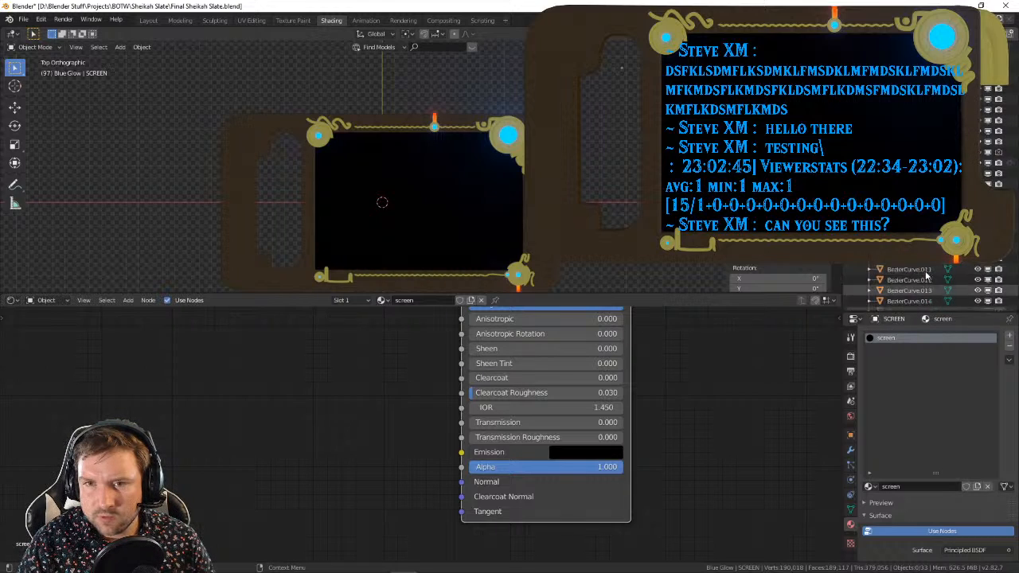
scroll(925, 271, up, 3)
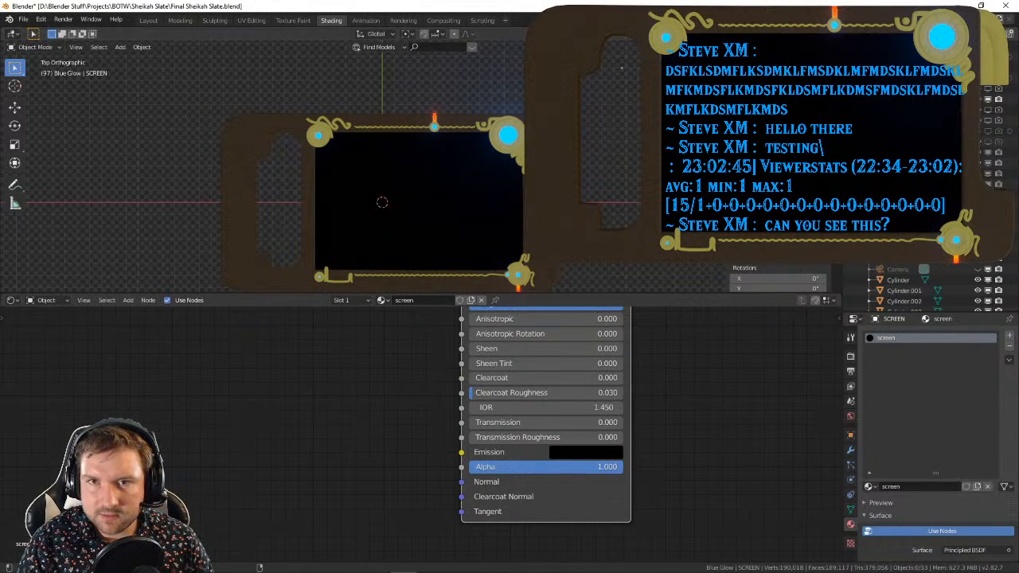
click(411, 165)
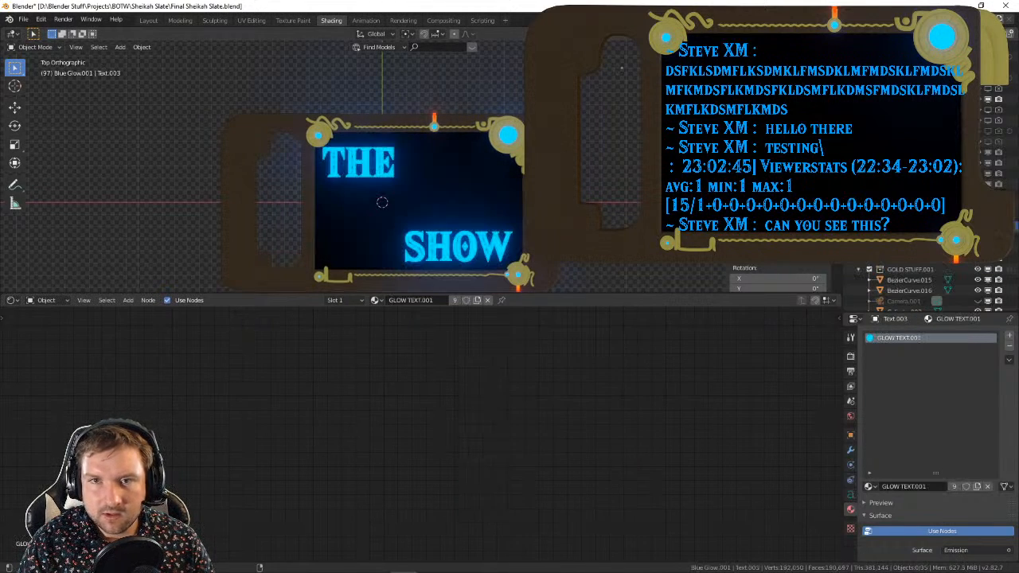
Step: Hide the THE and SHOW lettering, the black screen and the brown slate body in the copy
click(381, 162)
key(h)
click(443, 234)
key(h)
drag(608, 227, 199, 188)
key(h)
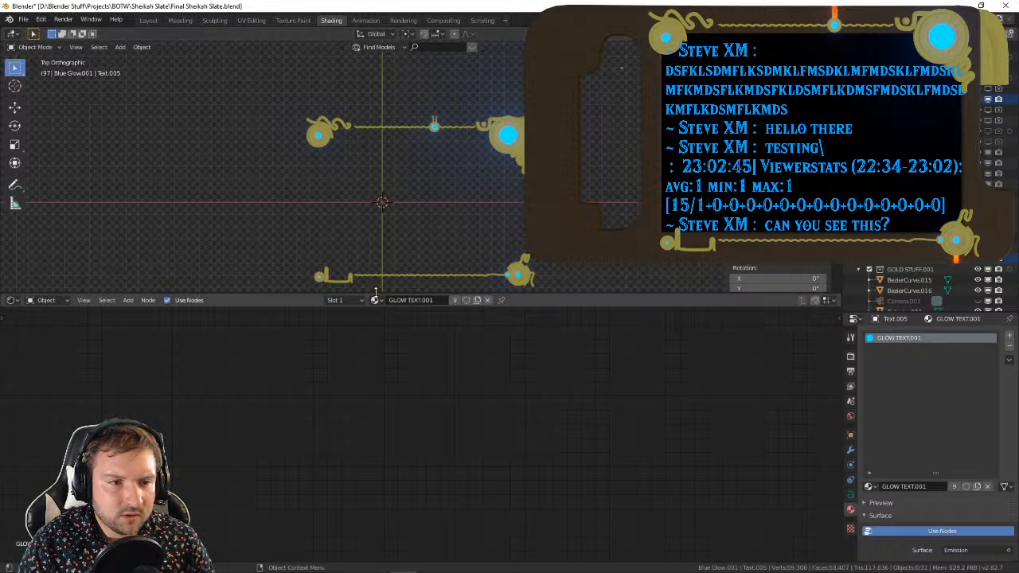
Step: Hide the curves BezierCurve.015 and BezierCurve.016 and the upper gold trim line with its centre light
click(343, 274)
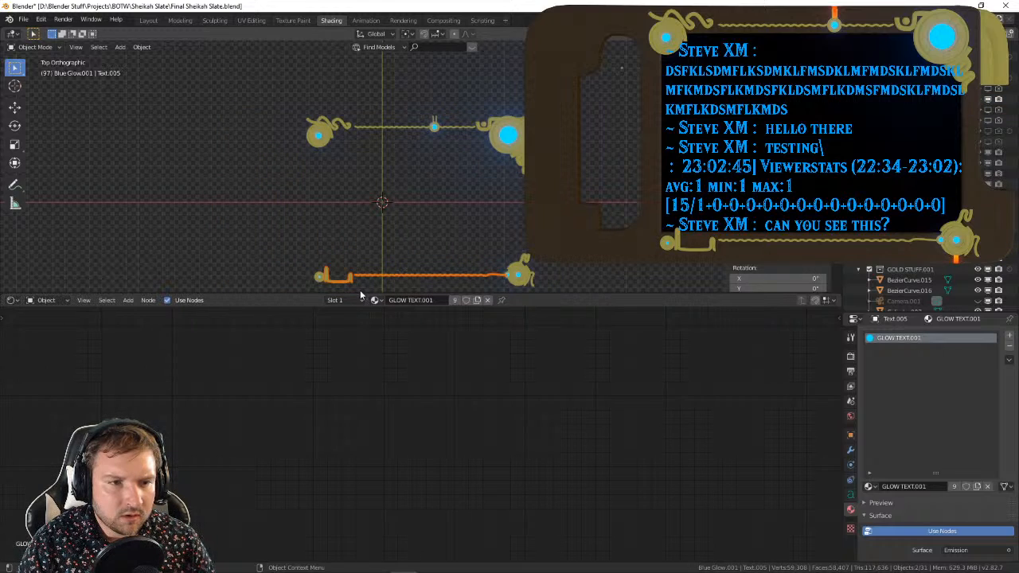
click(388, 286)
drag(584, 103, 537, 159)
key(h)
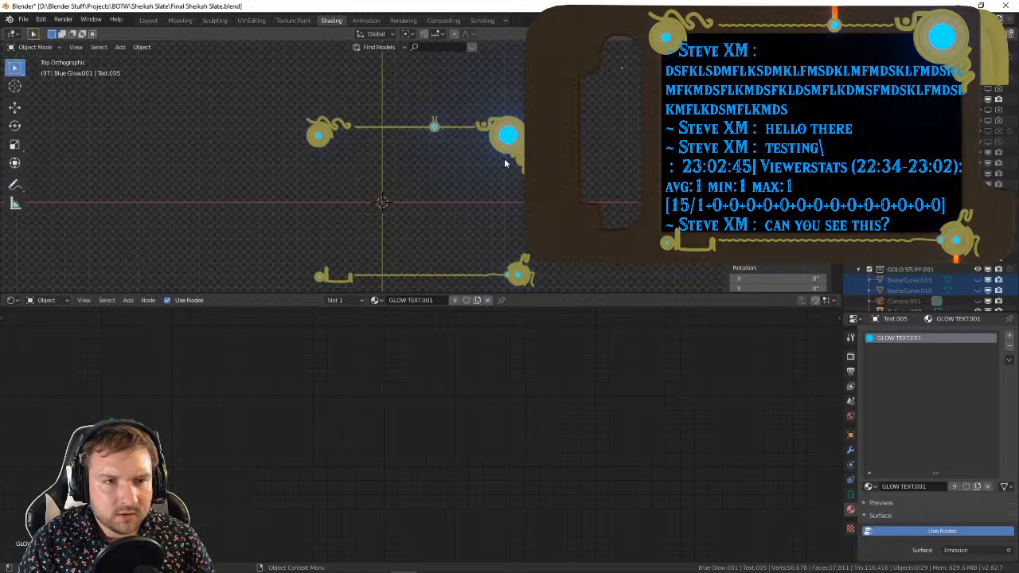
drag(444, 135, 421, 110)
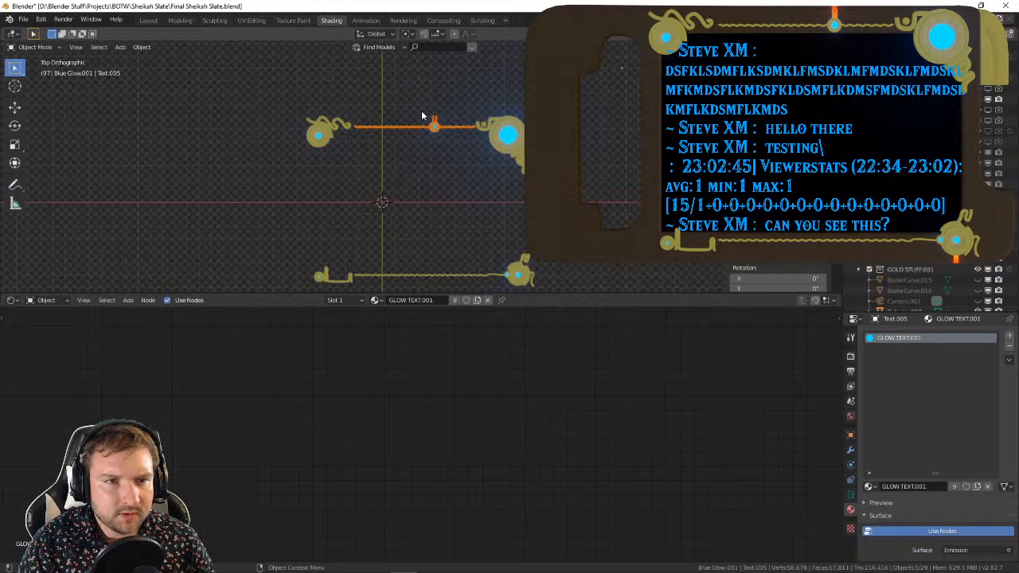
key(h)
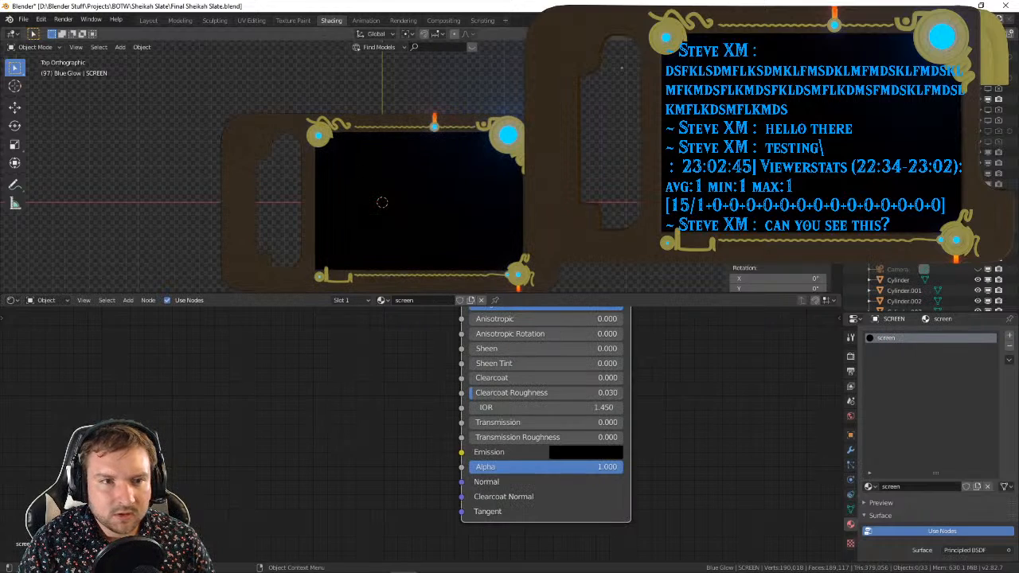
Step: Examine the blank slate in the original scene up close and return to the slate copy's scene
key(KP_Decimal)
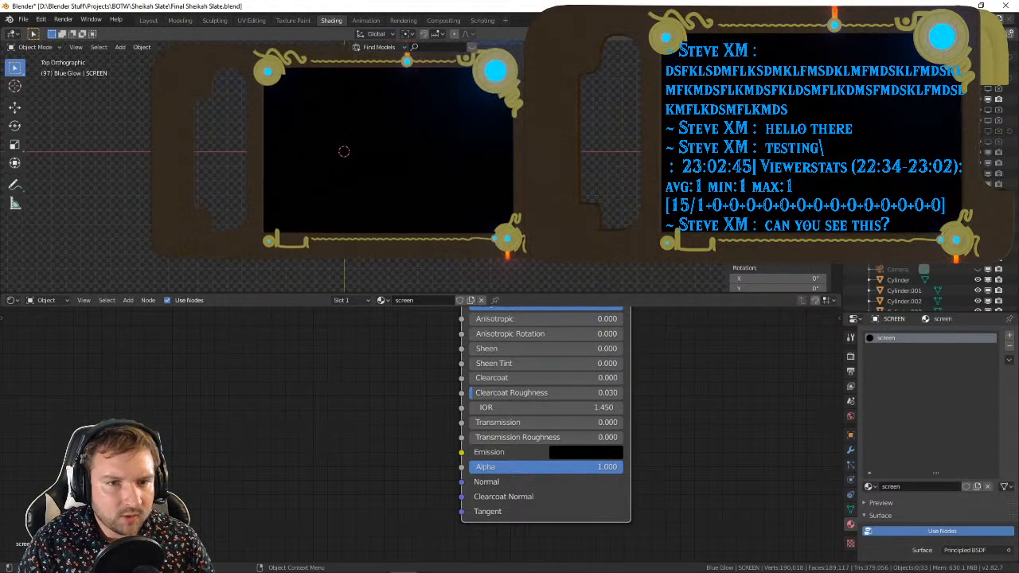
scroll(514, 166, down, 2)
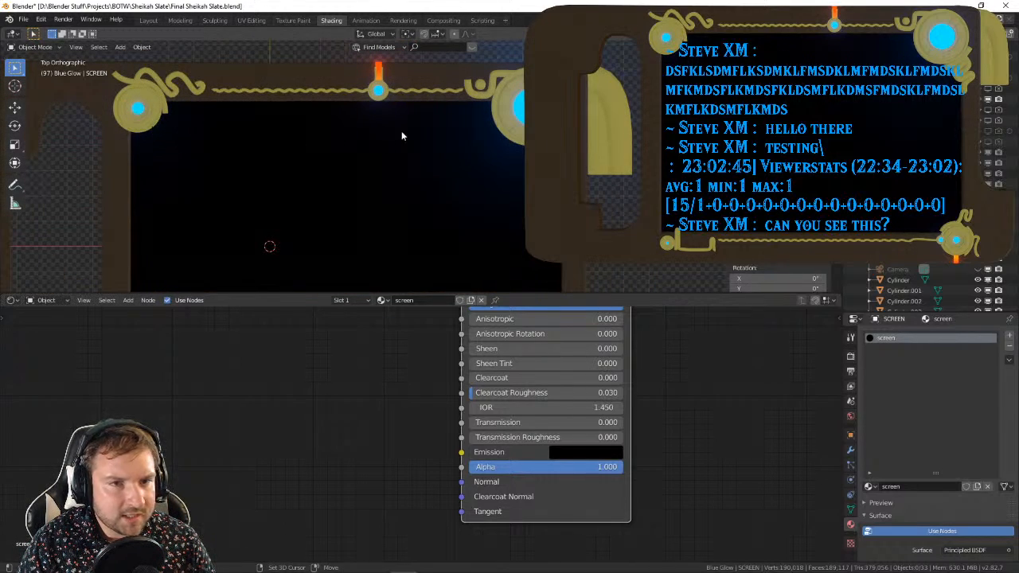
scroll(509, 173, down, 1)
shift+middle_drag(498, 248, 503, 158)
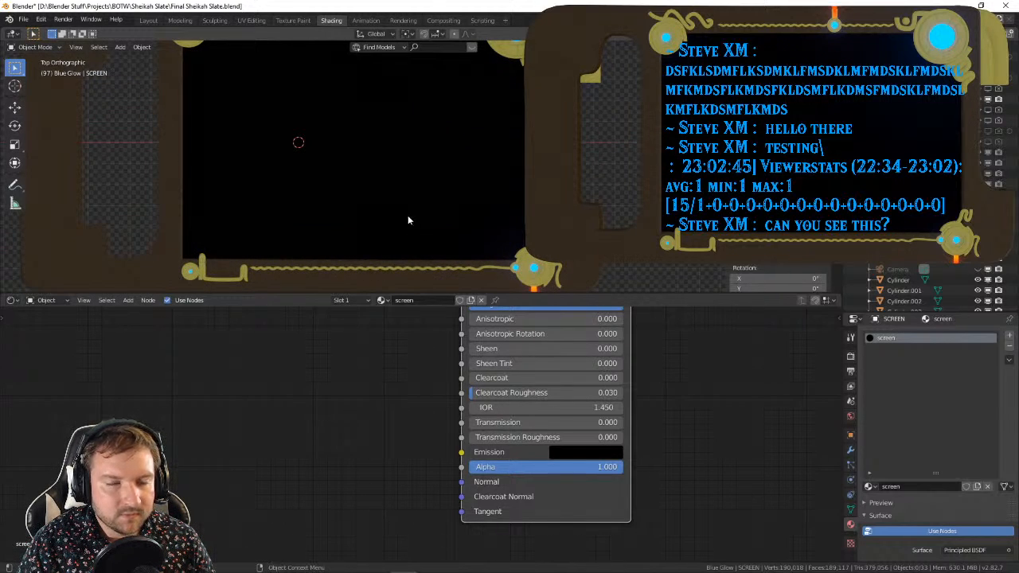
scroll(398, 216, down, 3)
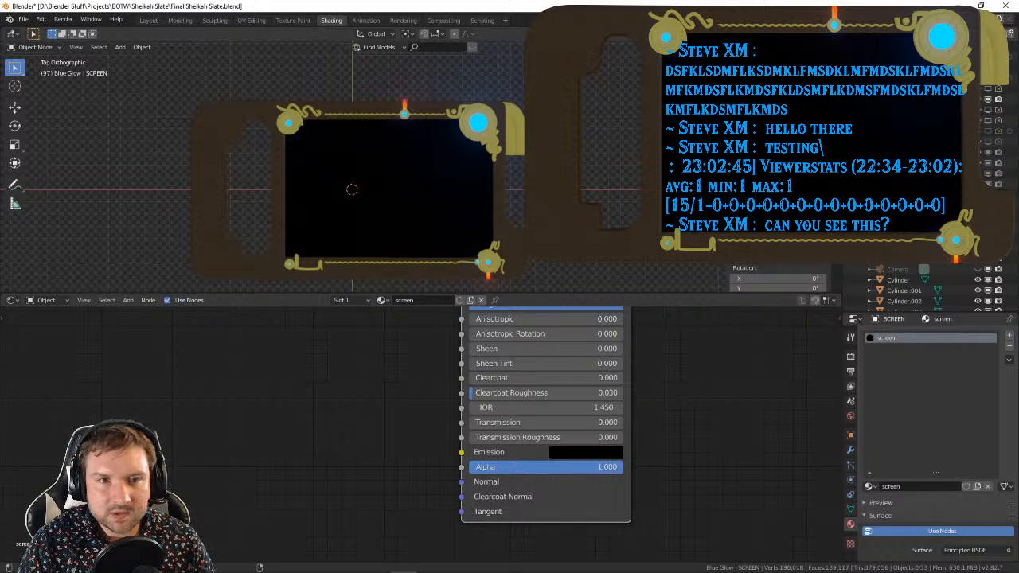
click(851, 45)
Step: Hide the lower gold trim line in the slate copy, render the current frame and close the render
drag(432, 283, 392, 245)
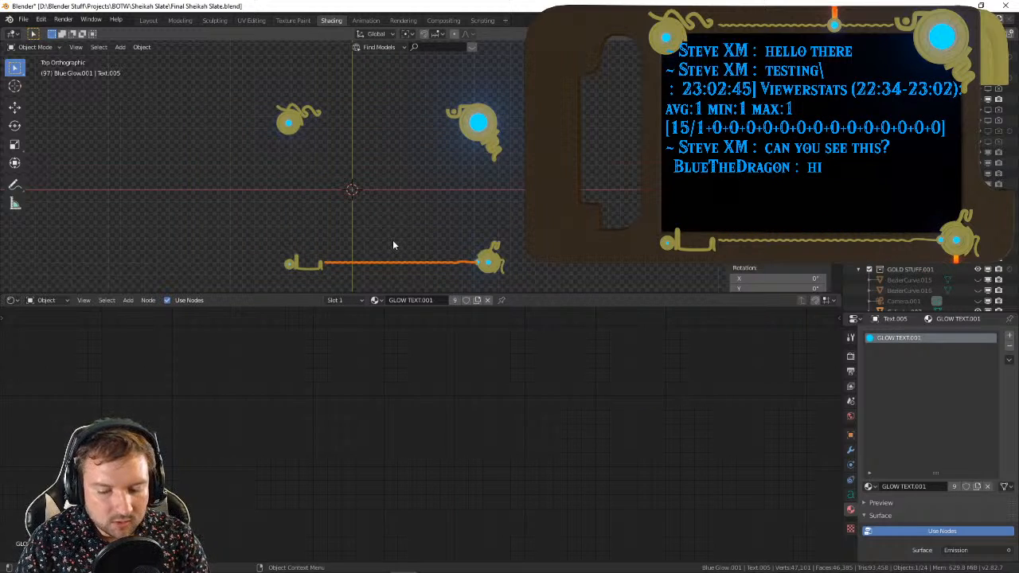
key(Delete)
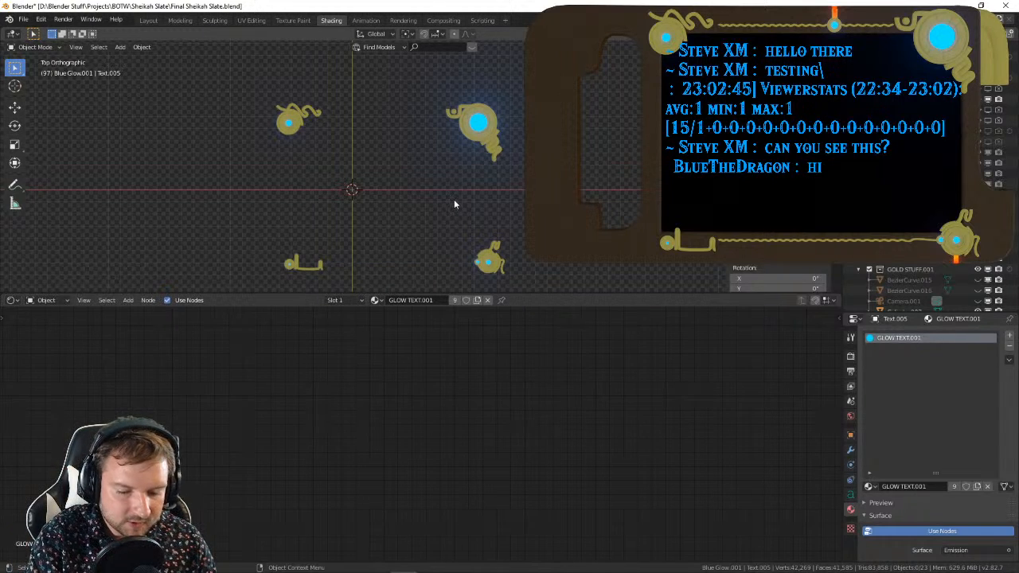
key(F12)
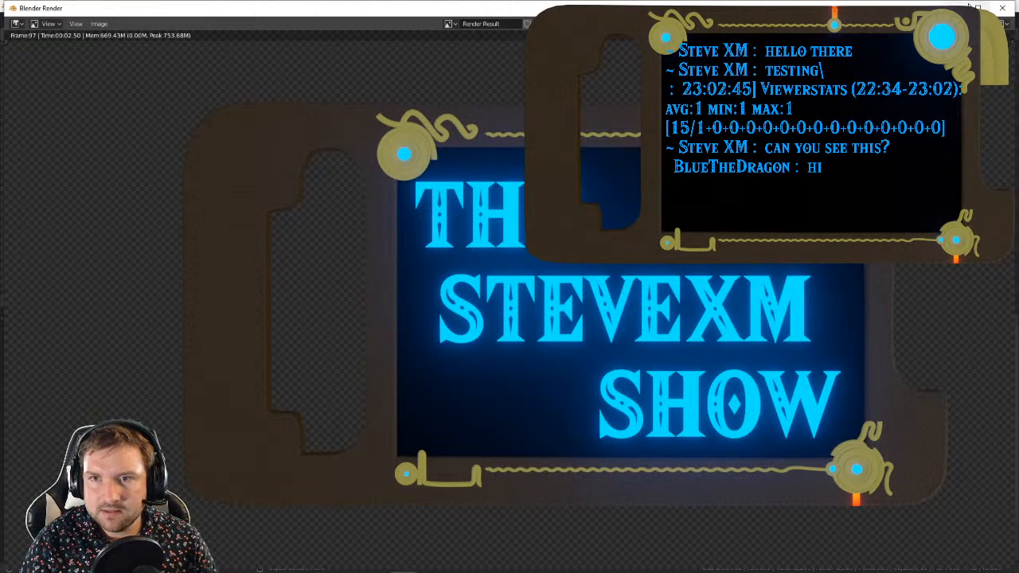
click(1002, 8)
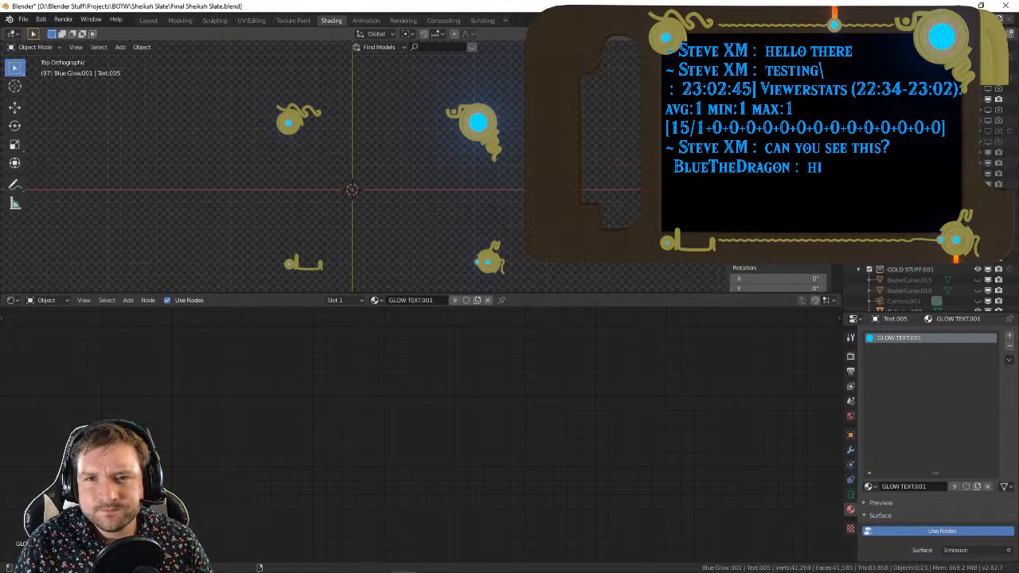
Step: Enable compositing nodes, move the Render Layers node away from Composite and set its scene to Scene
click(437, 21)
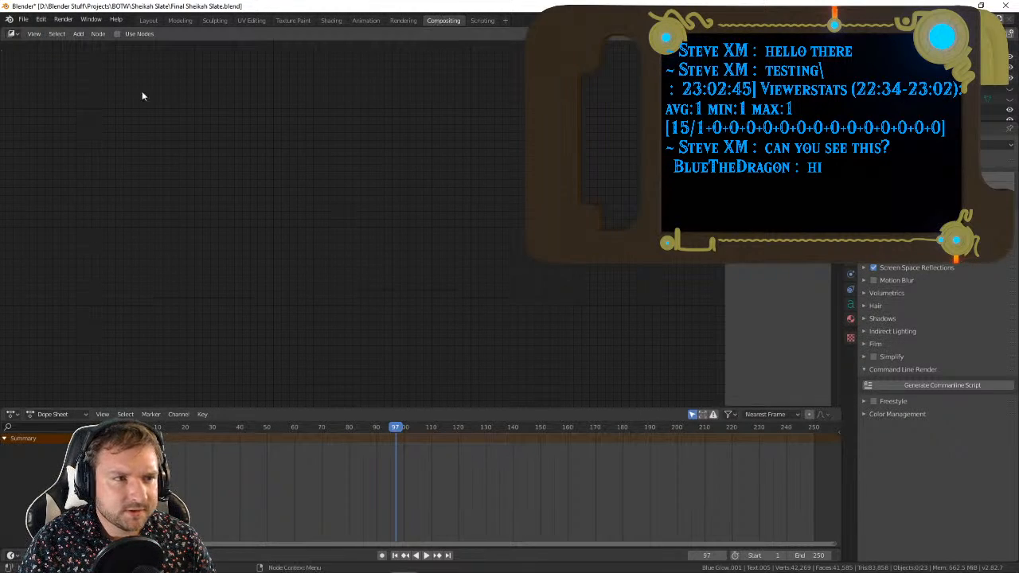
click(119, 34)
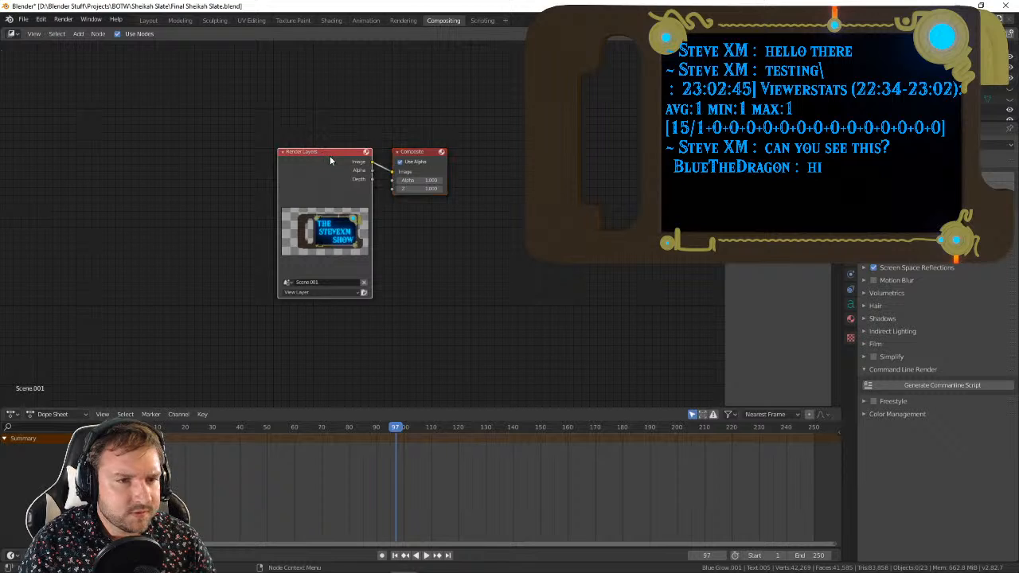
drag(350, 219, 236, 215)
click(175, 278)
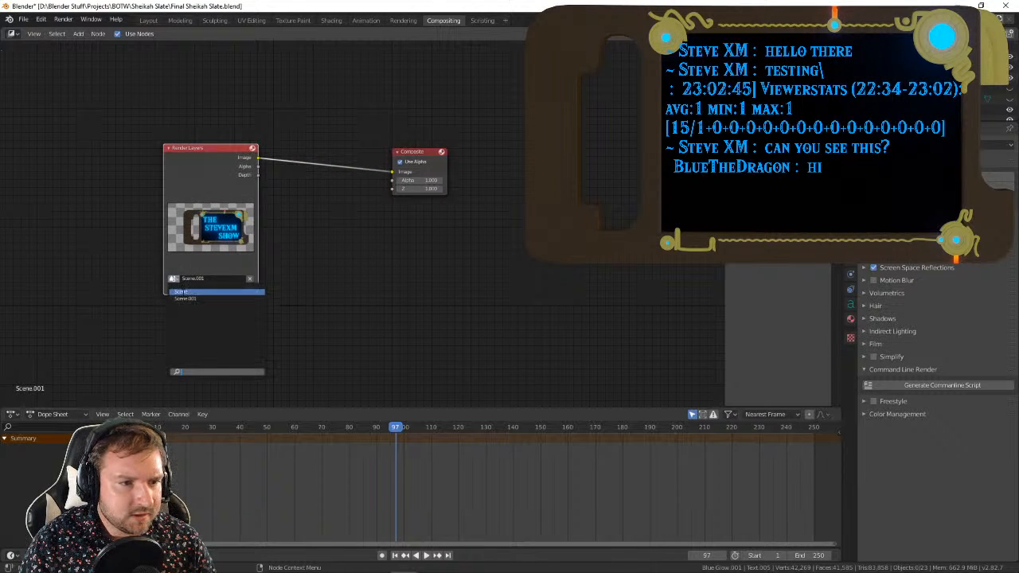
click(199, 292)
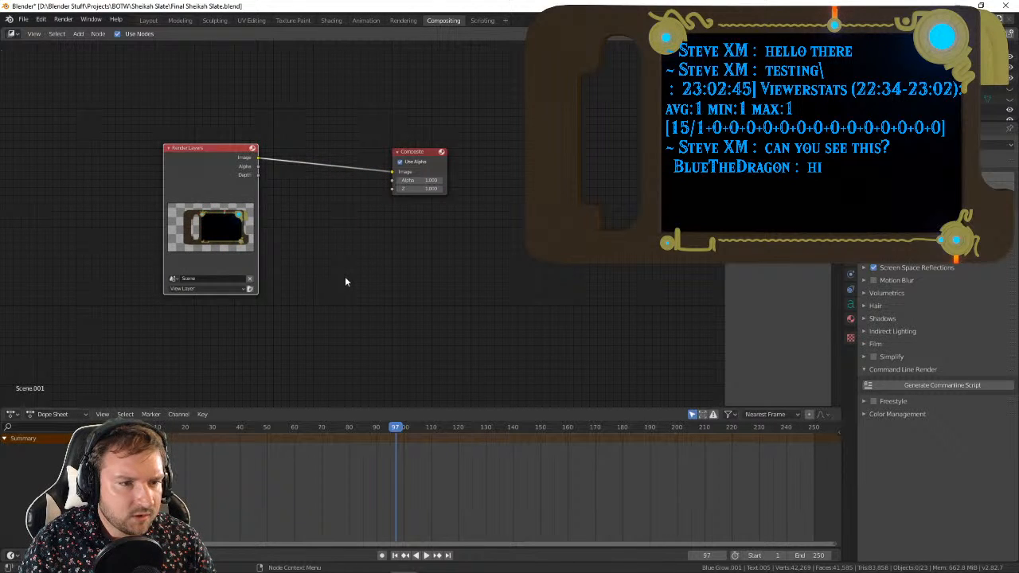
Step: Check the visibility of the slate copy's objects in the Outliner, then test-render the current frame and close the render
click(344, 276)
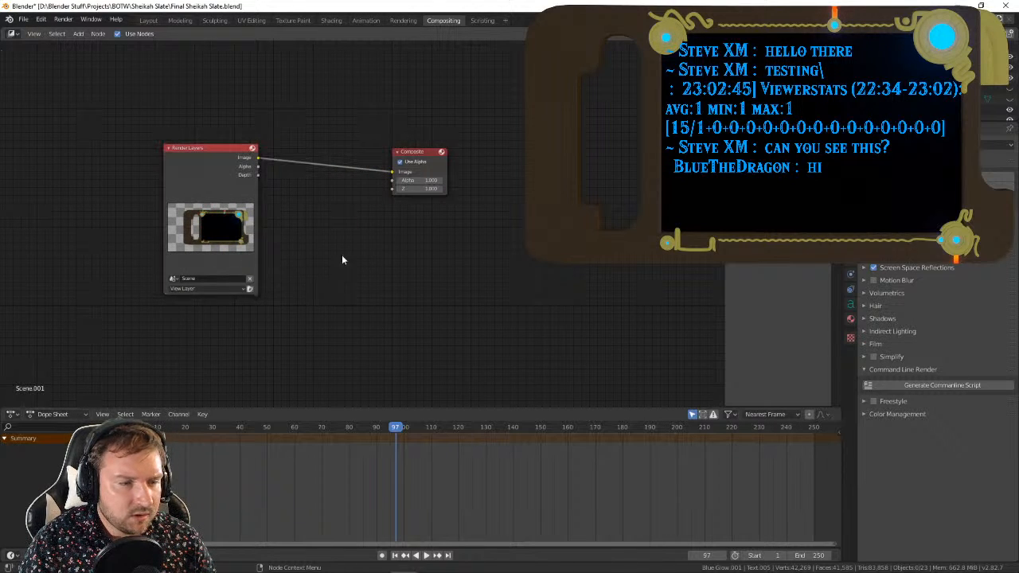
click(151, 21)
scroll(599, 177, down, 3)
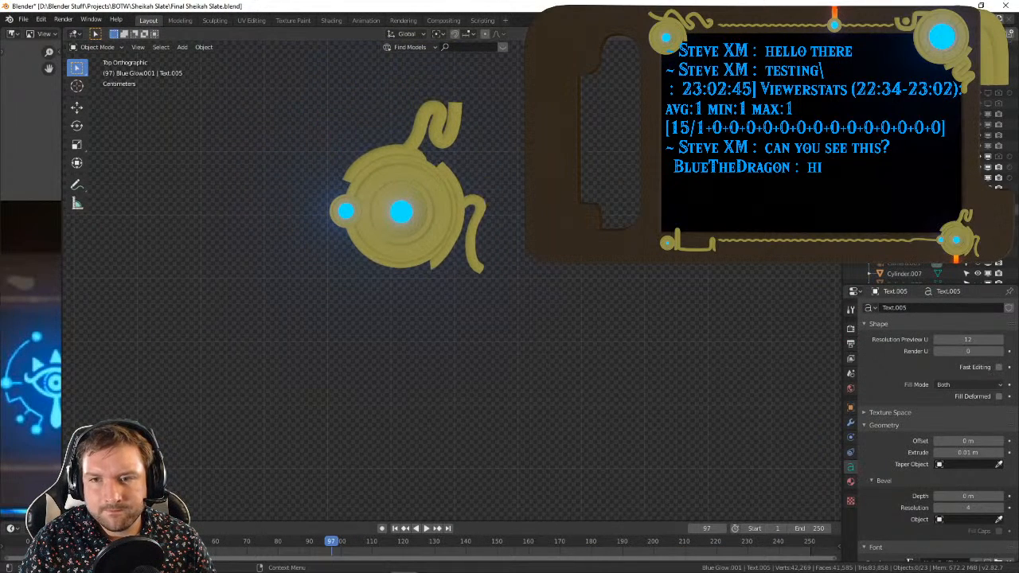
scroll(626, 210, down, 6)
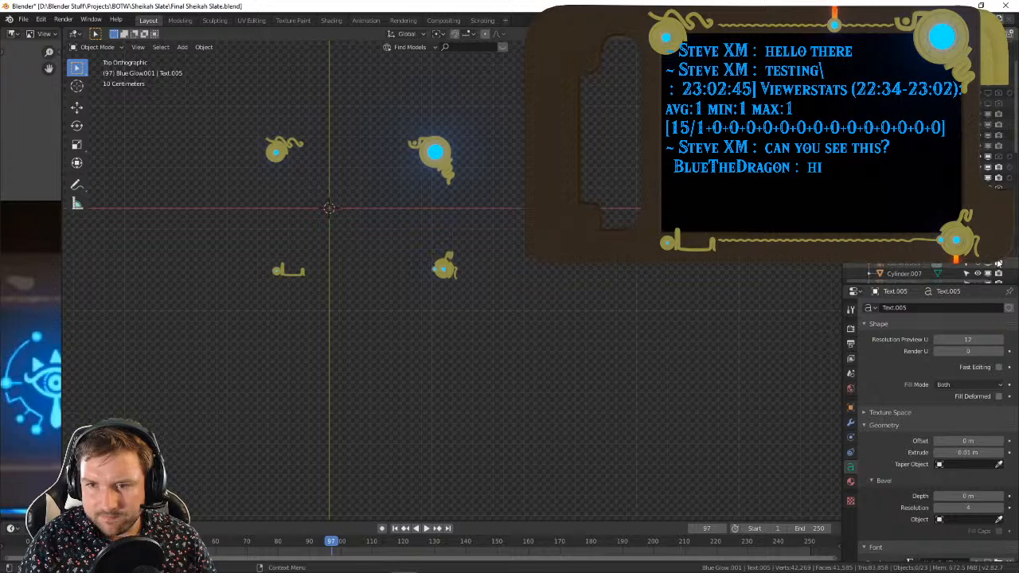
scroll(984, 155, up, 3)
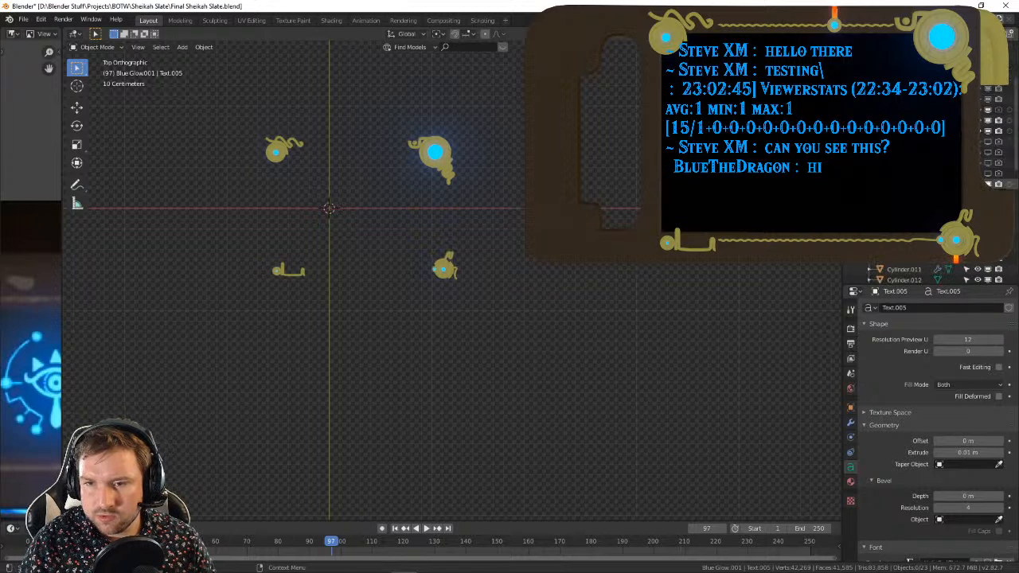
scroll(987, 160, down, 4)
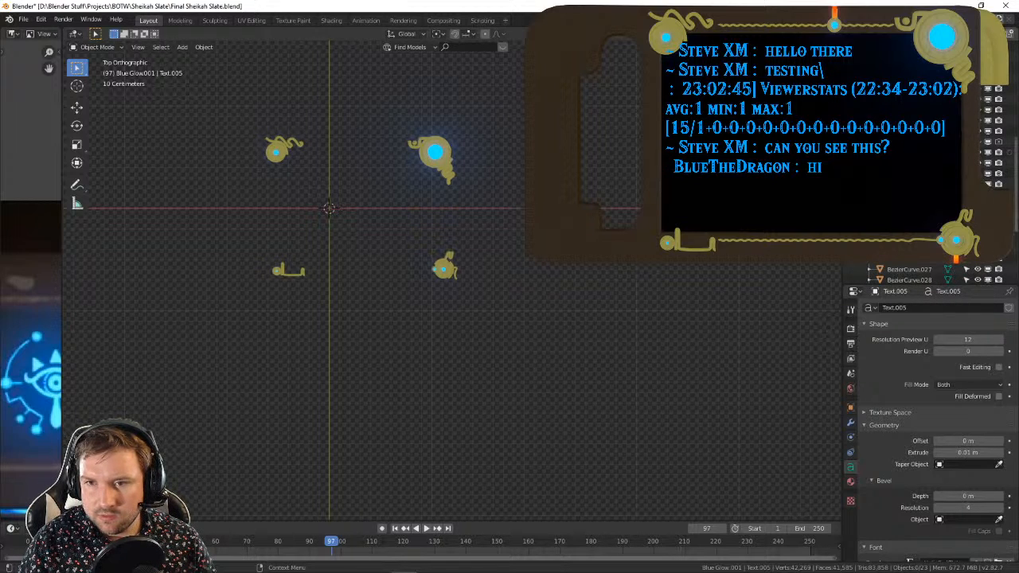
scroll(987, 159, down, 5)
scroll(987, 159, down, 2)
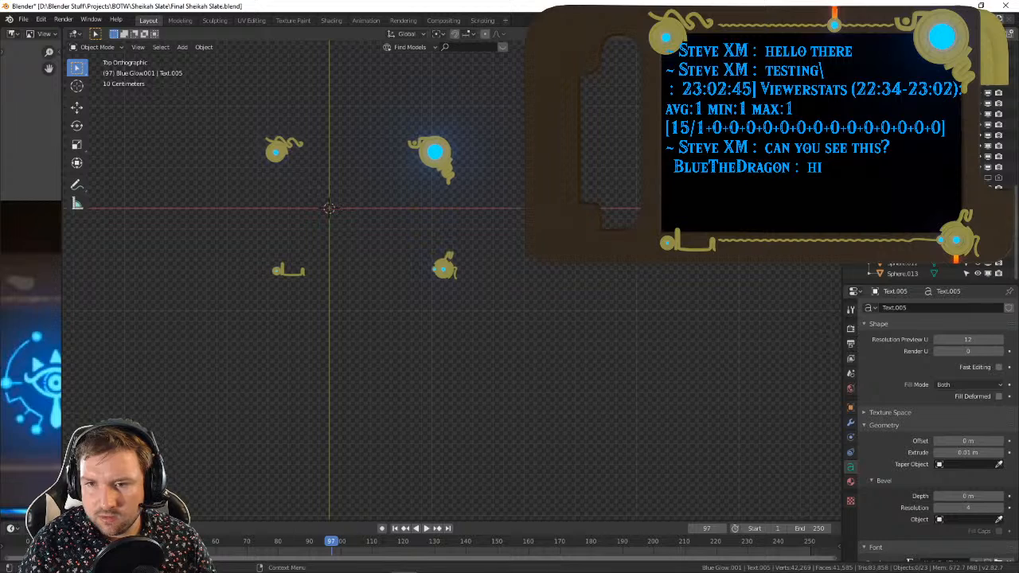
scroll(987, 159, up, 3)
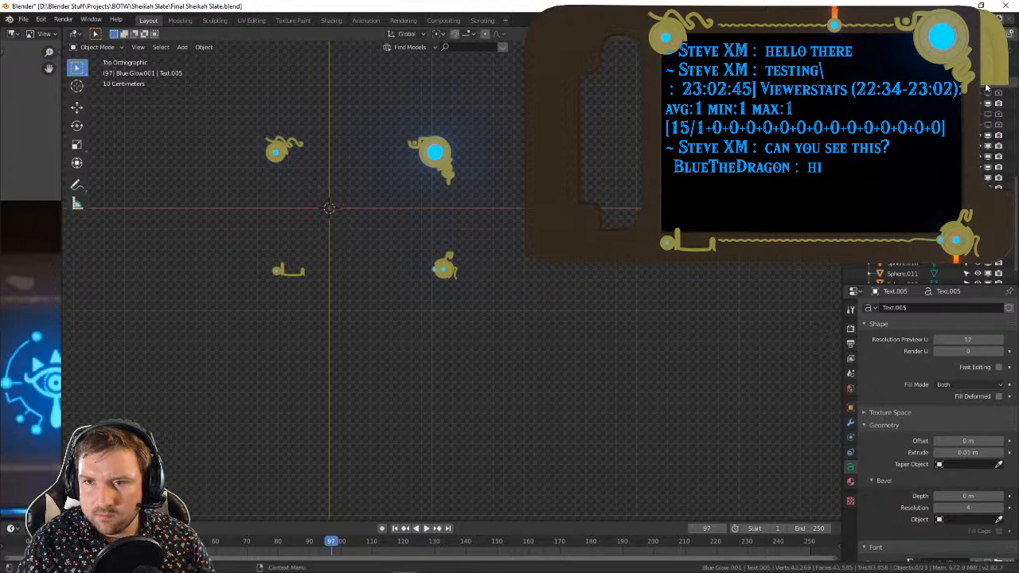
scroll(995, 92, up, 3)
scroll(989, 89, up, 5)
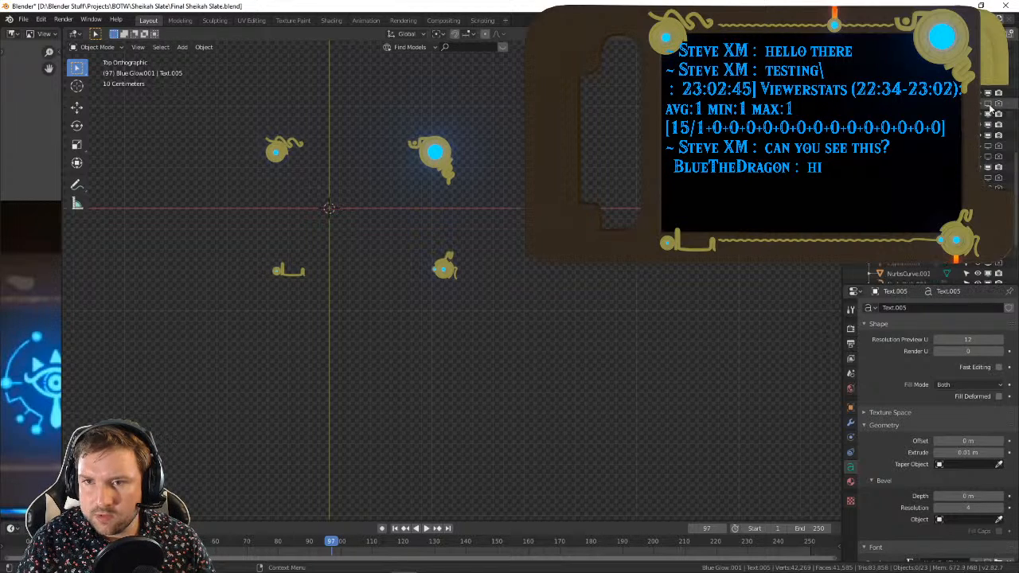
scroll(452, 279, up, 4)
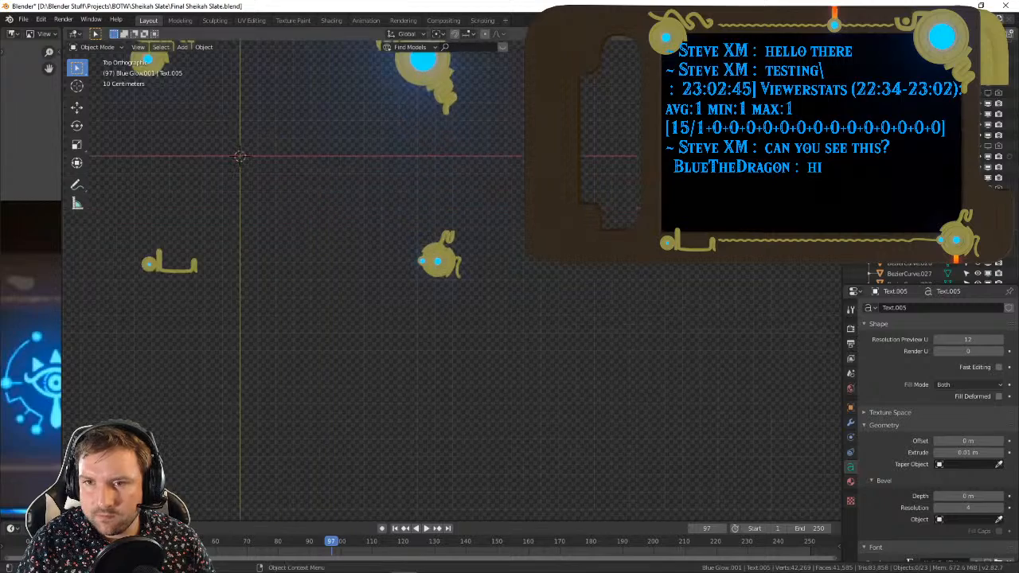
scroll(452, 279, down, 5)
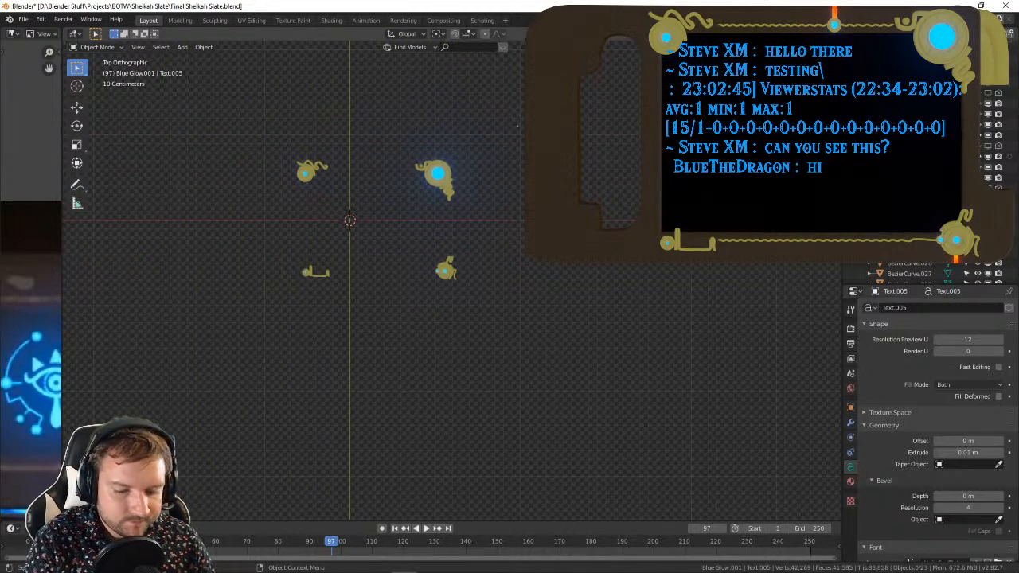
key(F12)
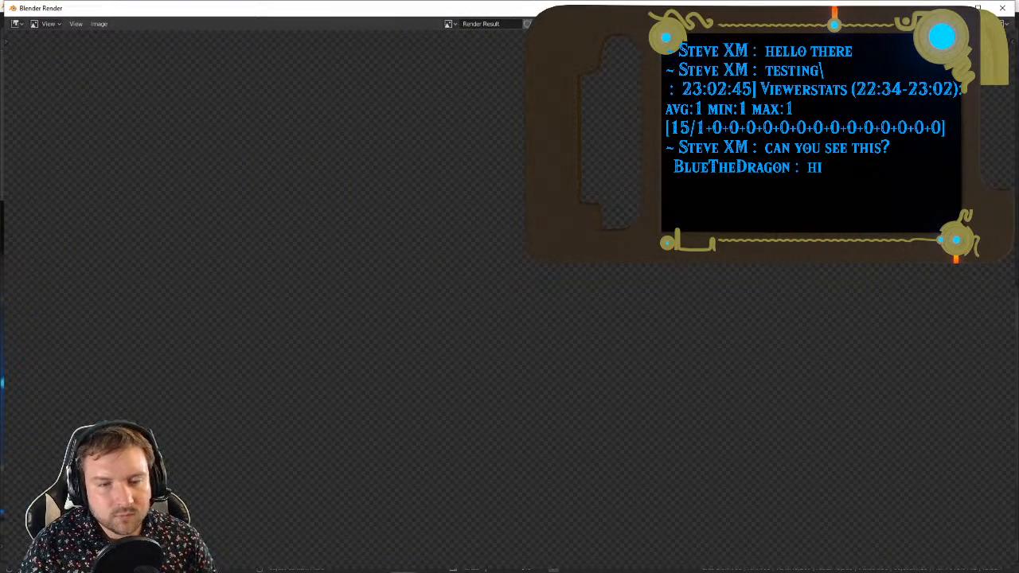
key(Escape)
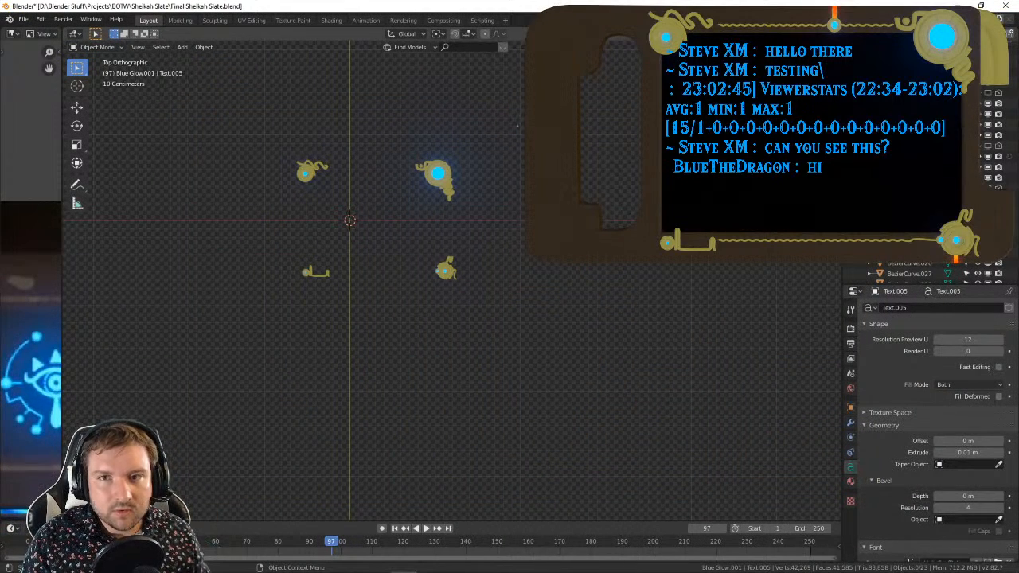
Step: Set the Render Layers node's scene to Scene.001 in the compositor, render the current frame and close the render
click(444, 19)
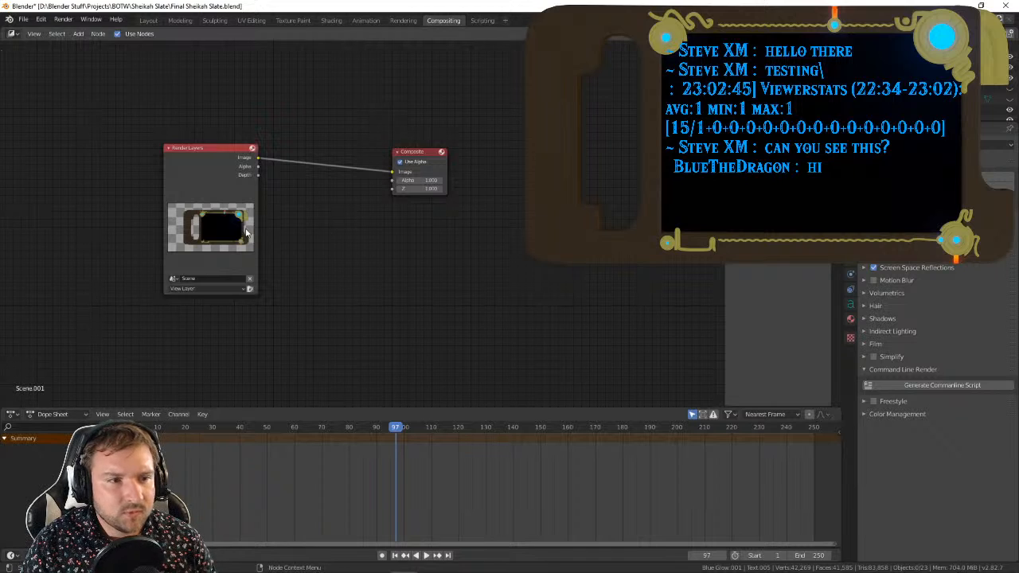
scroll(247, 232, up, 1)
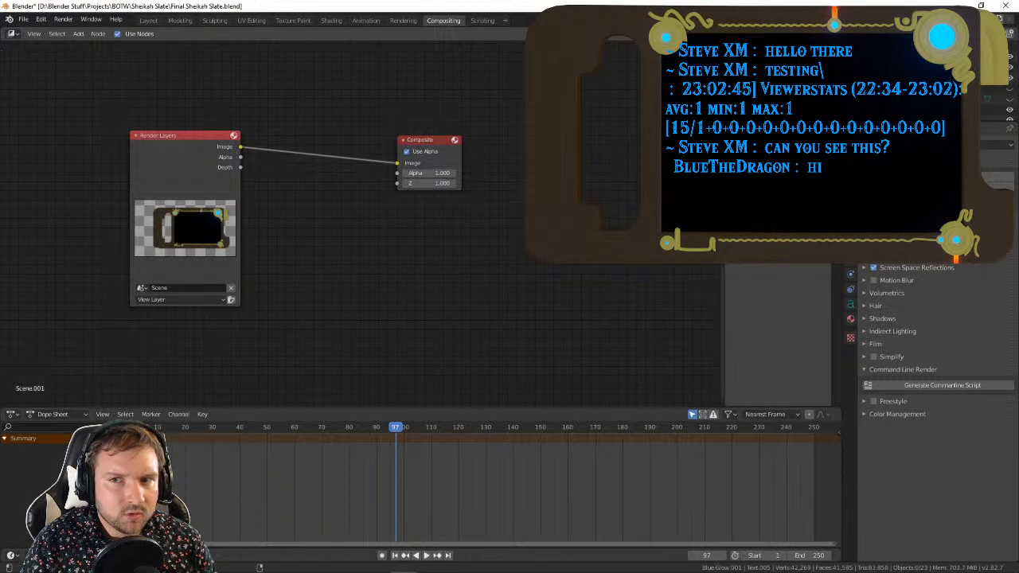
click(144, 289)
click(160, 309)
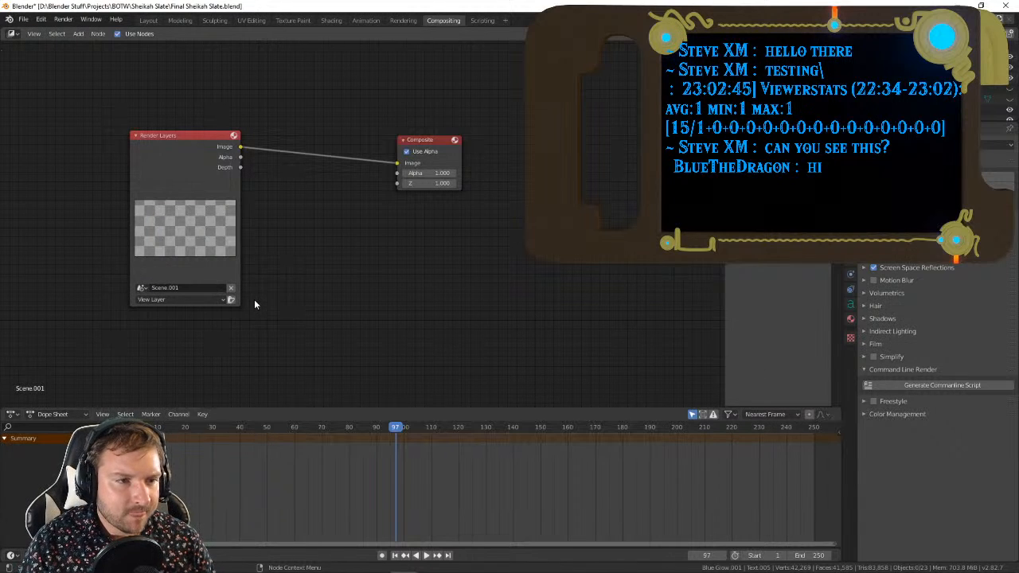
key(F12)
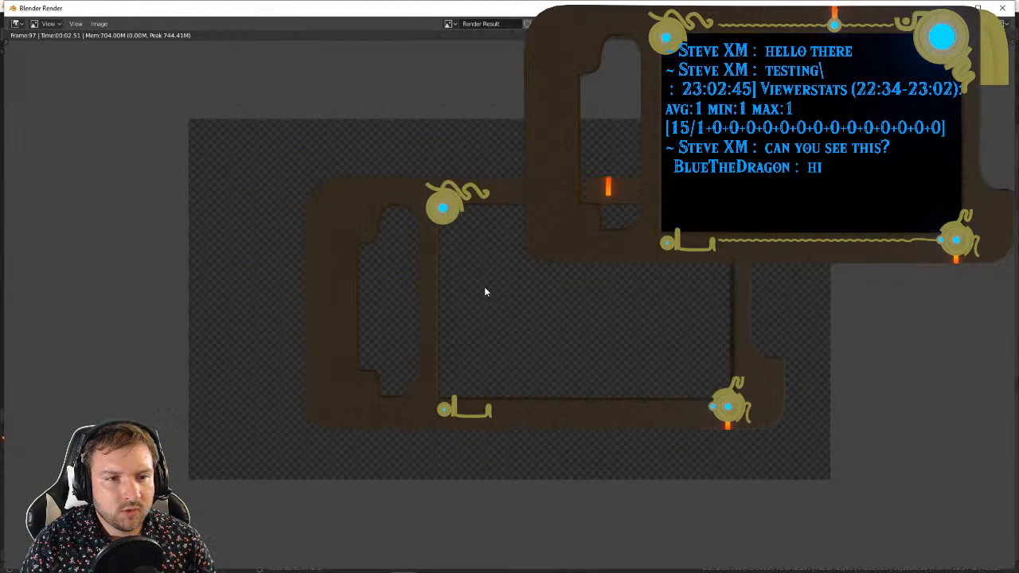
scroll(517, 294, up, 1)
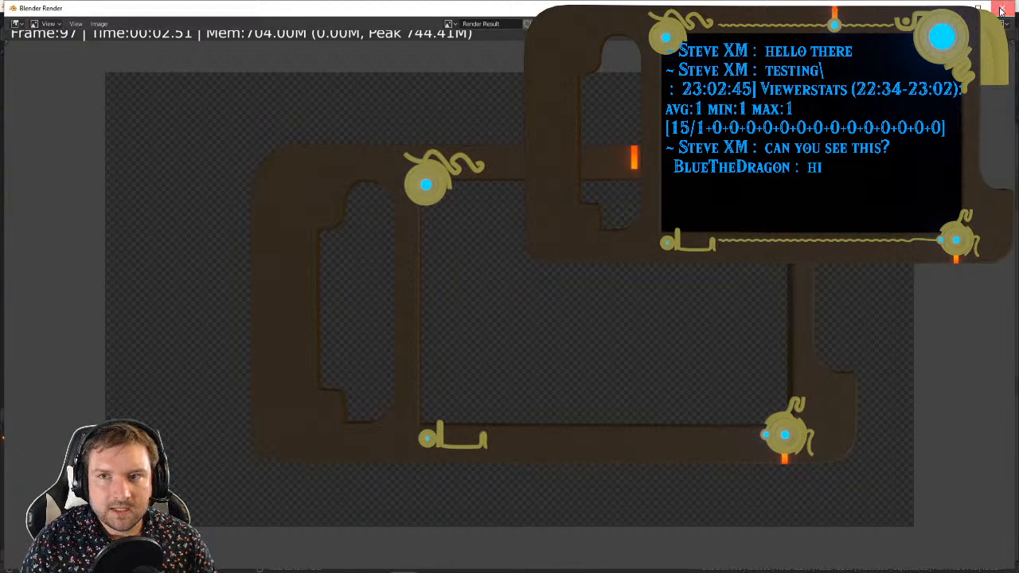
key(Escape)
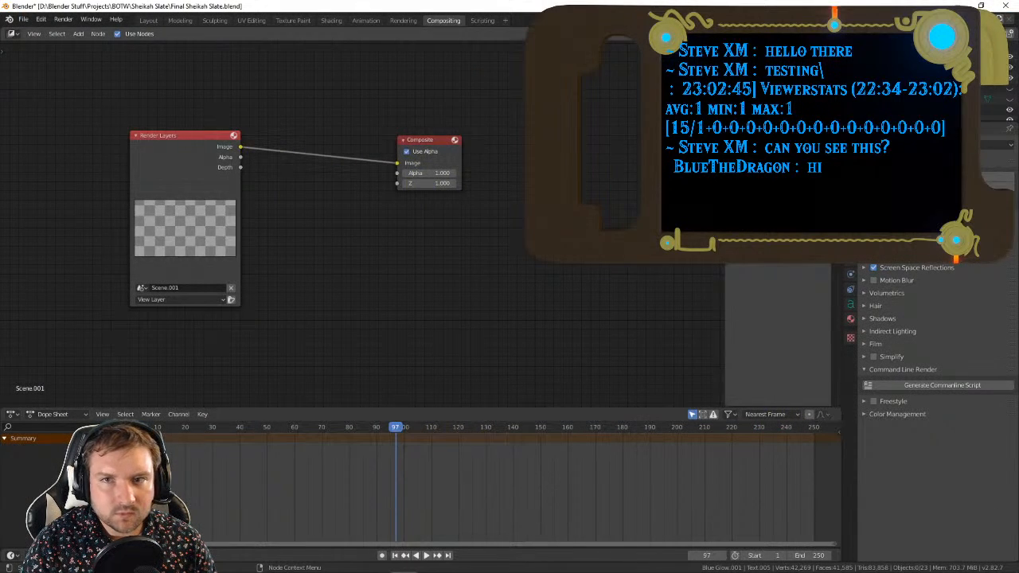
Step: Return to the original slate's scene in Blender and switch to OBS
click(843, 36)
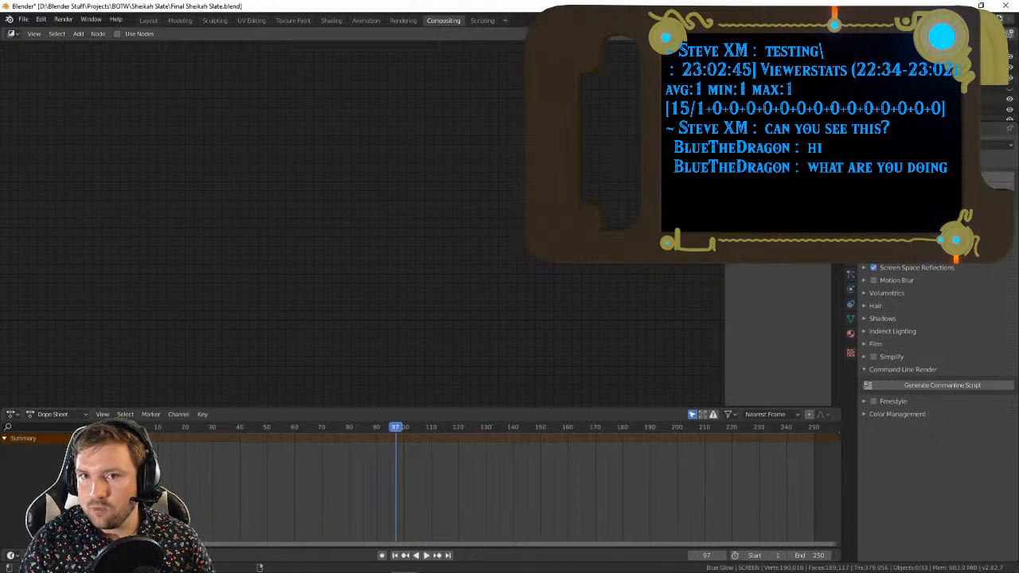
click(956, 5)
drag(1018, 121, 669, 1)
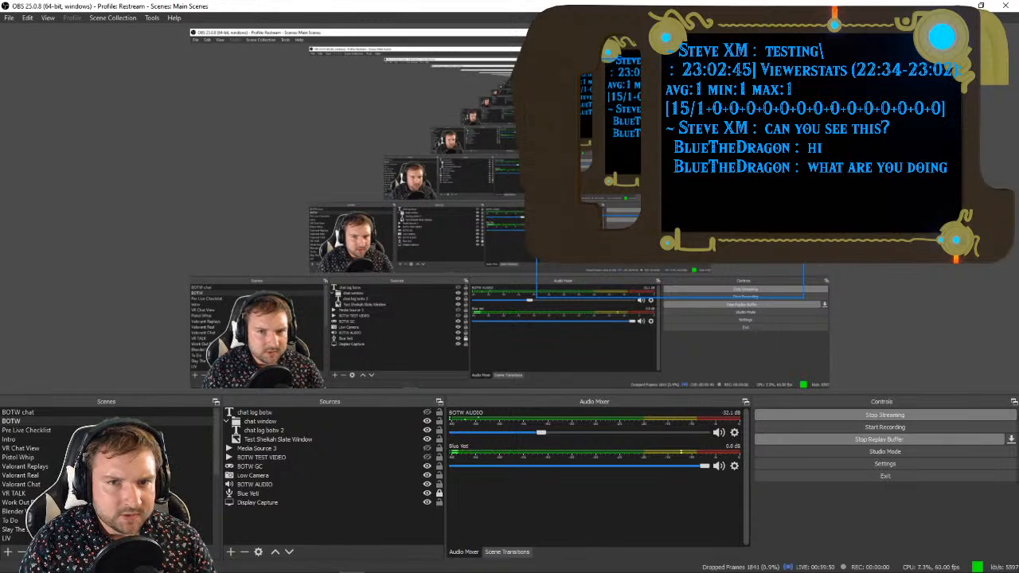
Step: Set the chatlog line limit of the chat log botw 2 text source to 8
click(315, 421)
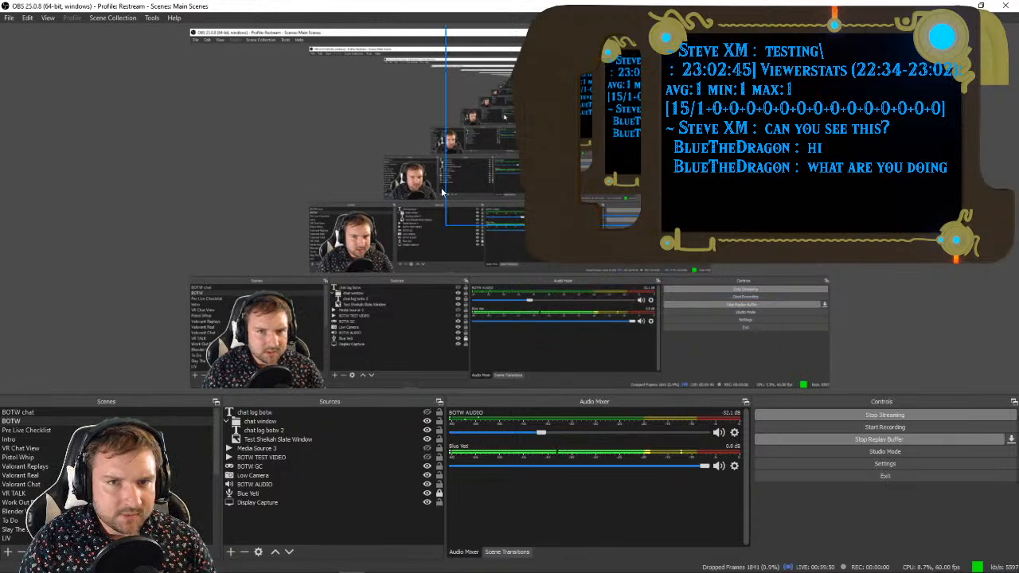
click(310, 430)
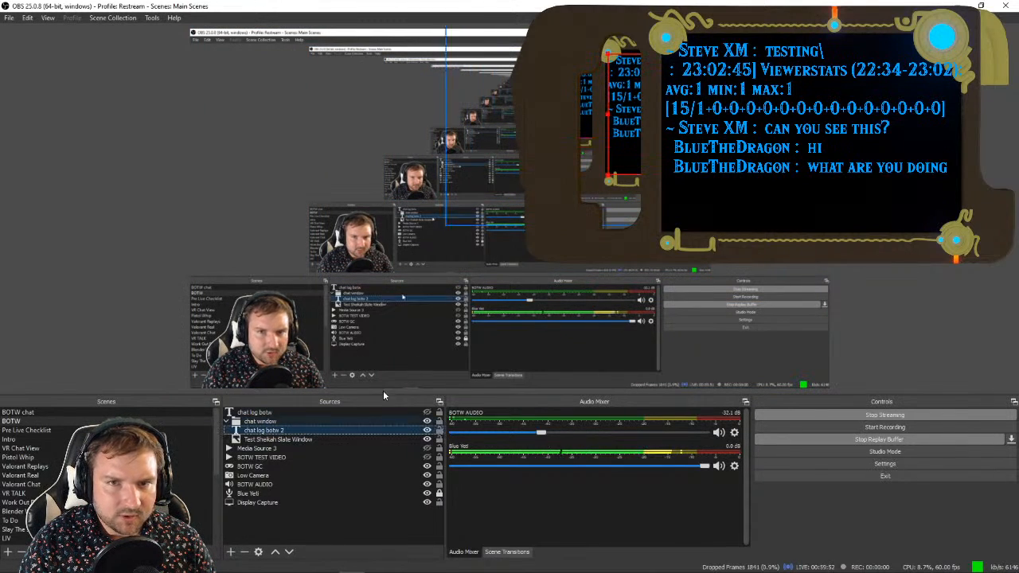
click(0, 419)
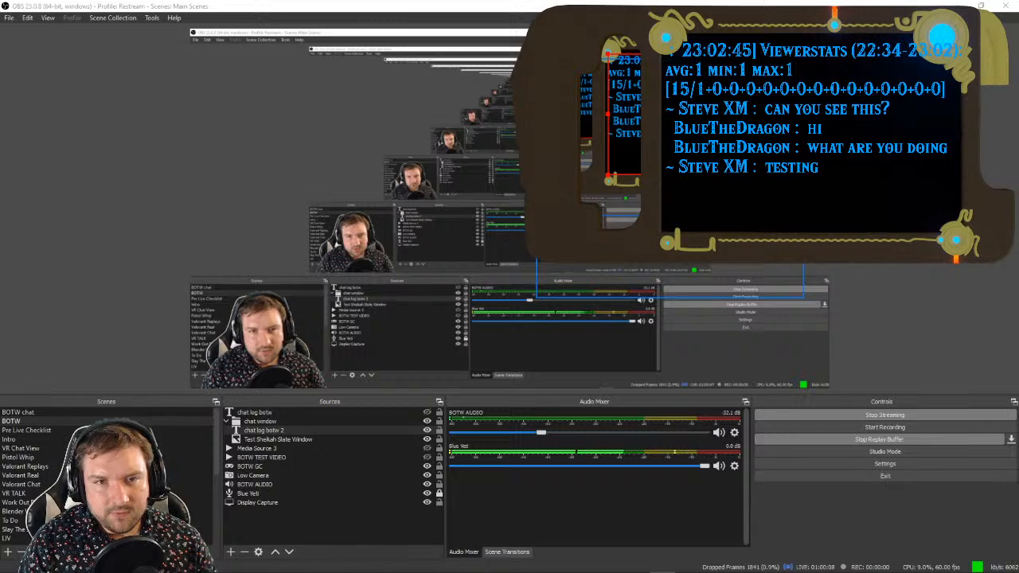
right_click(296, 428)
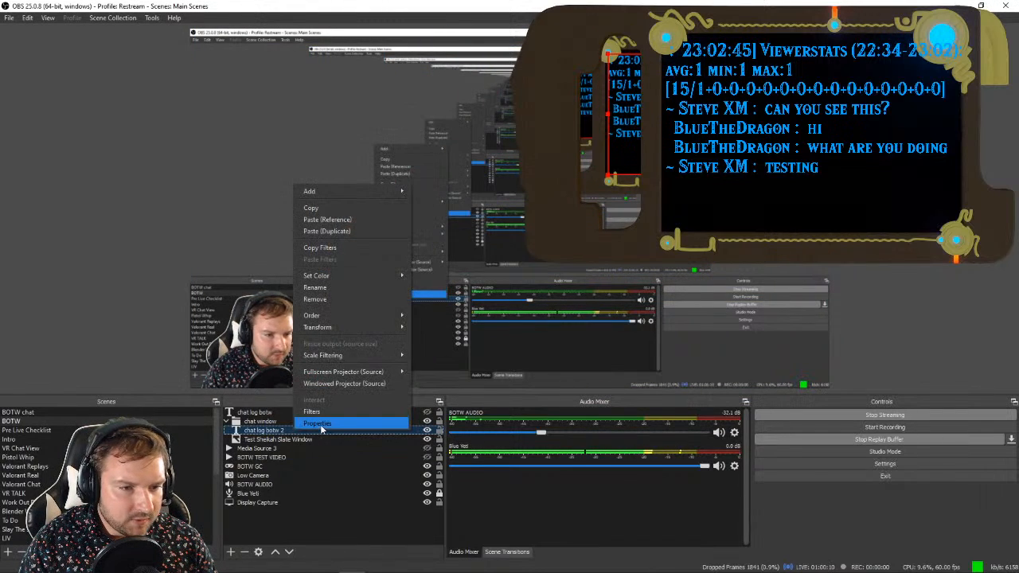
click(324, 424)
scroll(343, 405, down, 6)
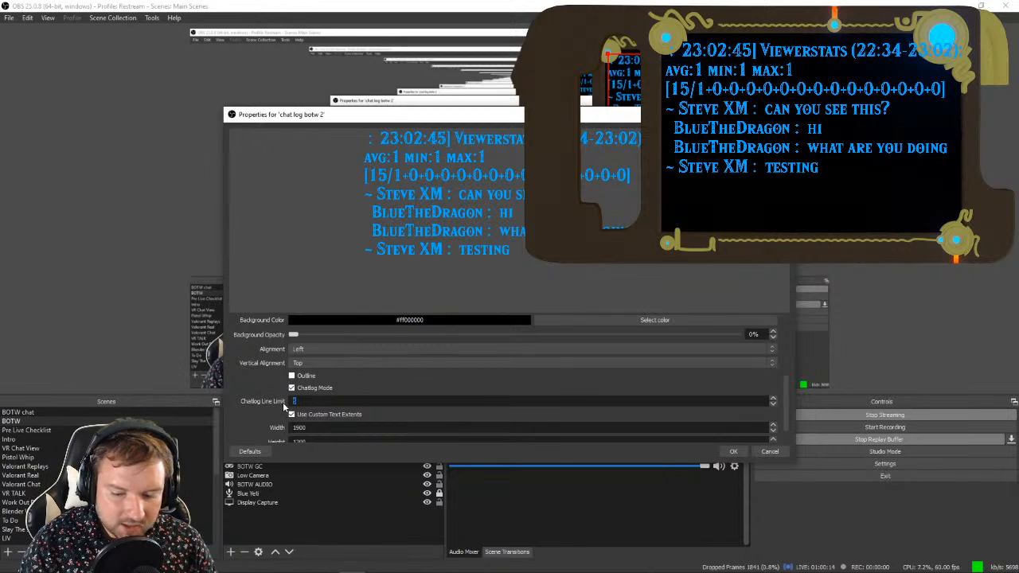
text(8)
key(Return)
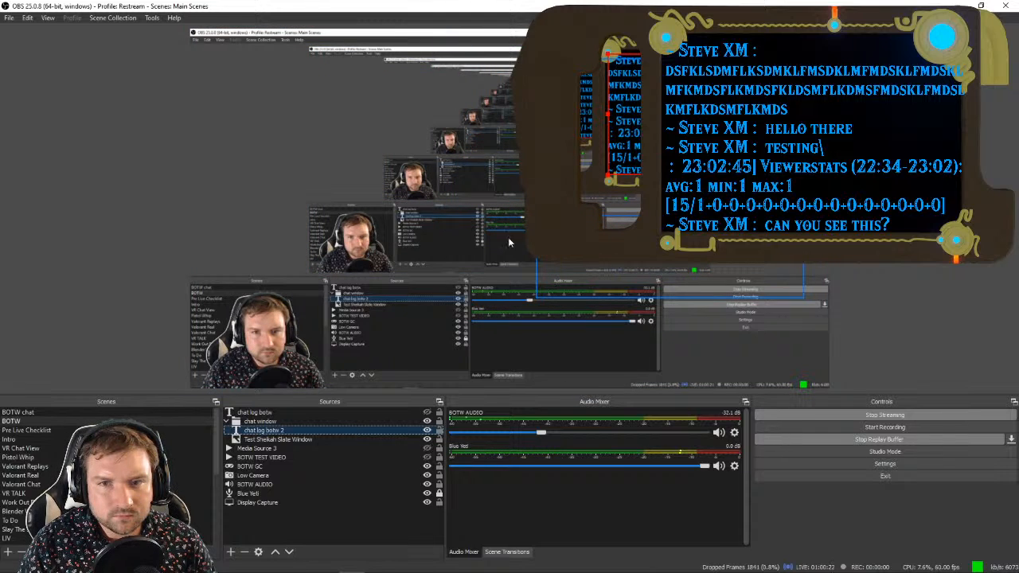
Step: Add a new media source named BOTW TEST FOOTAGE to the BOTW scene
click(518, 125)
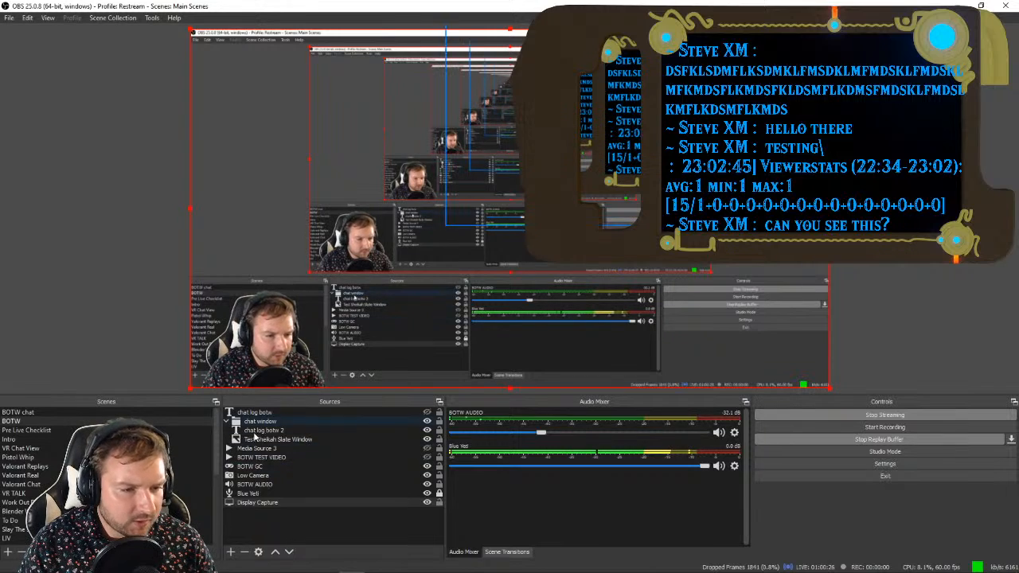
click(230, 552)
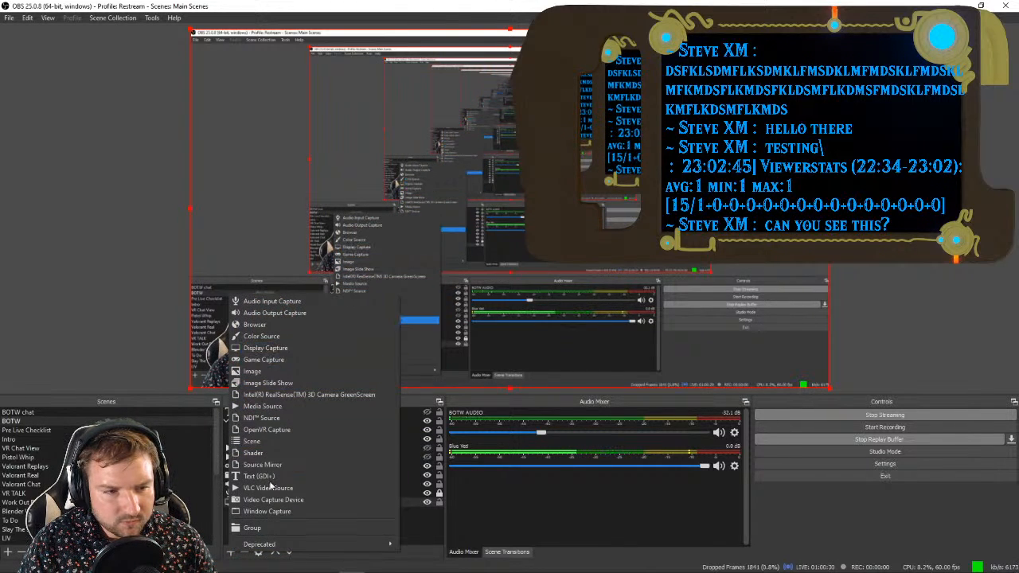
click(280, 406)
text(BO)
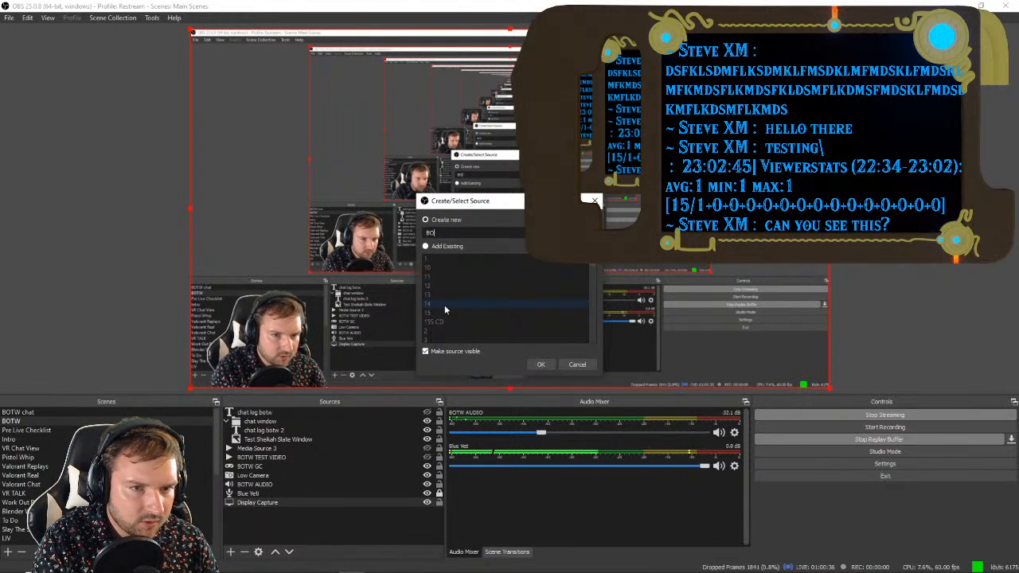
text(TW TEST)
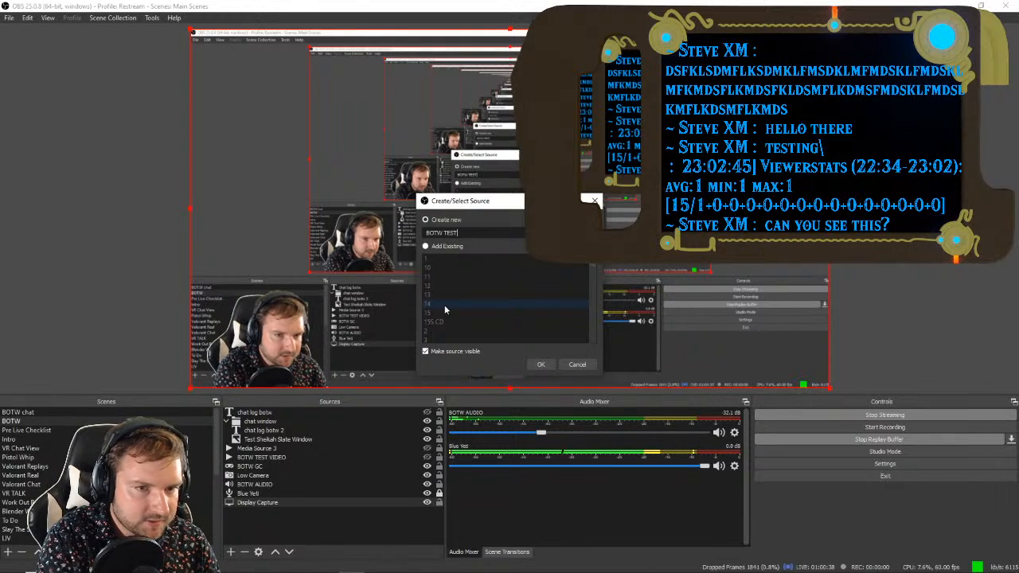
text( FO)
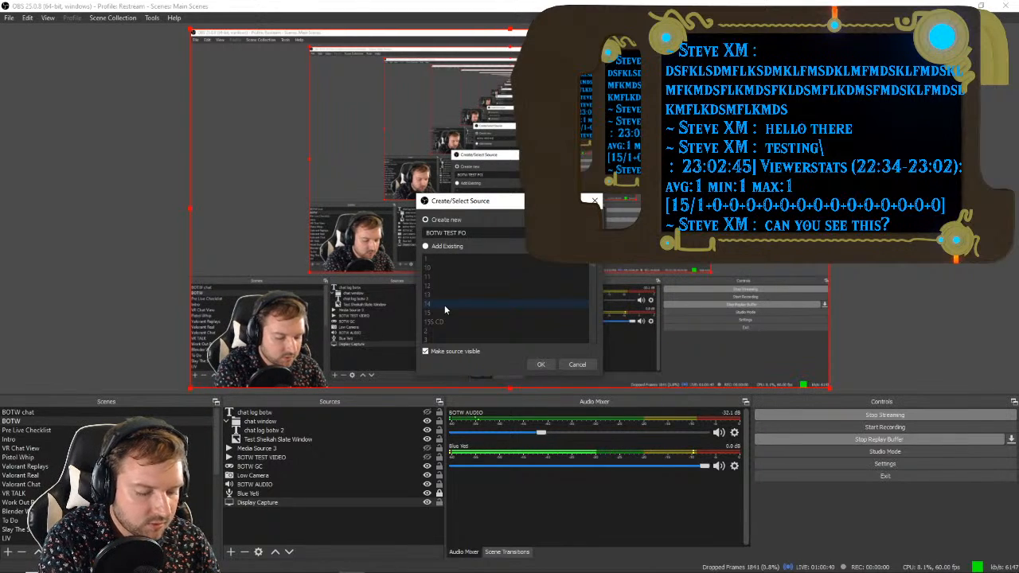
text(OT)
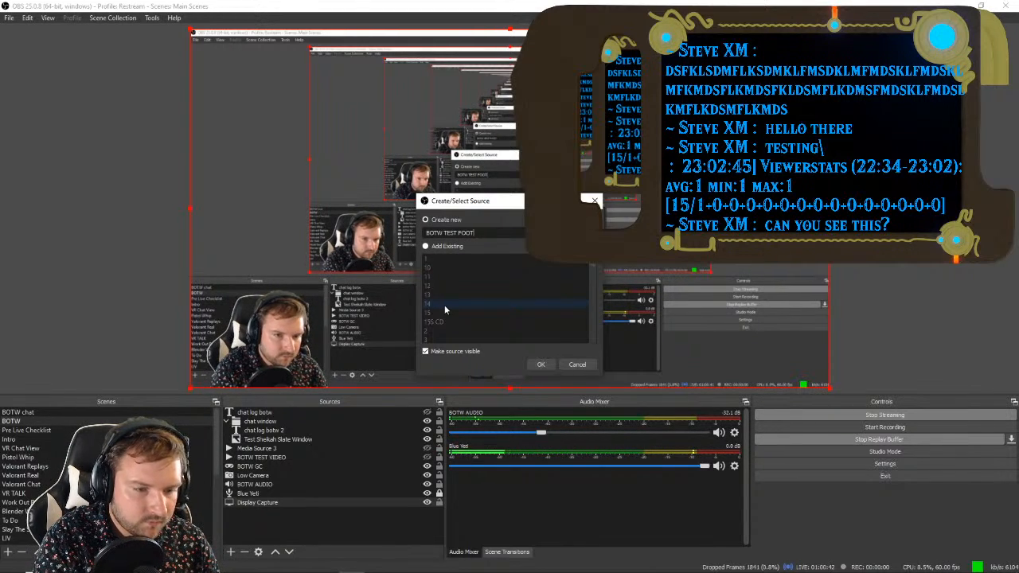
text(AGE)
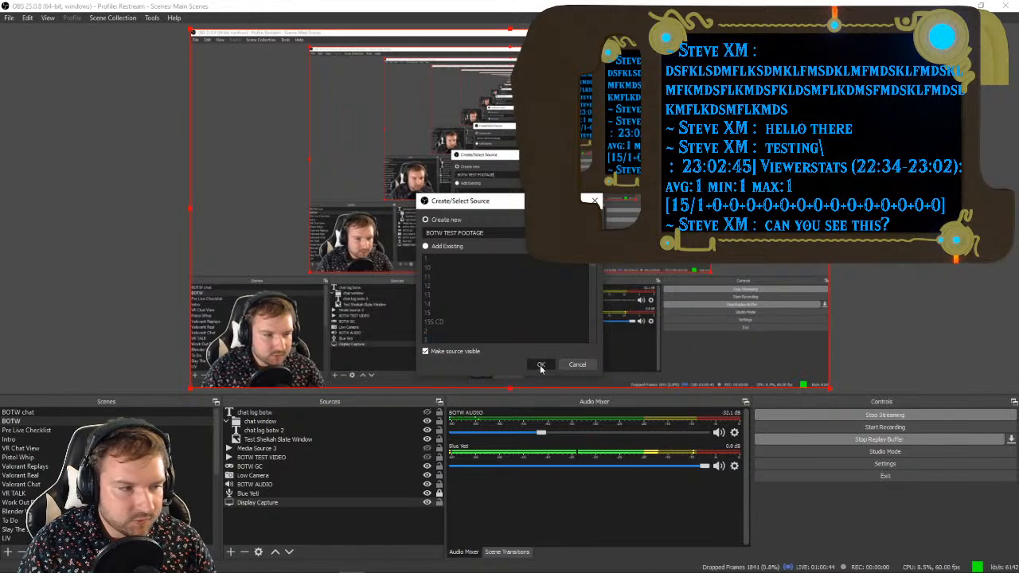
click(541, 364)
Step: Browse for the media source's local file and open the Videos folder on drive D
click(756, 359)
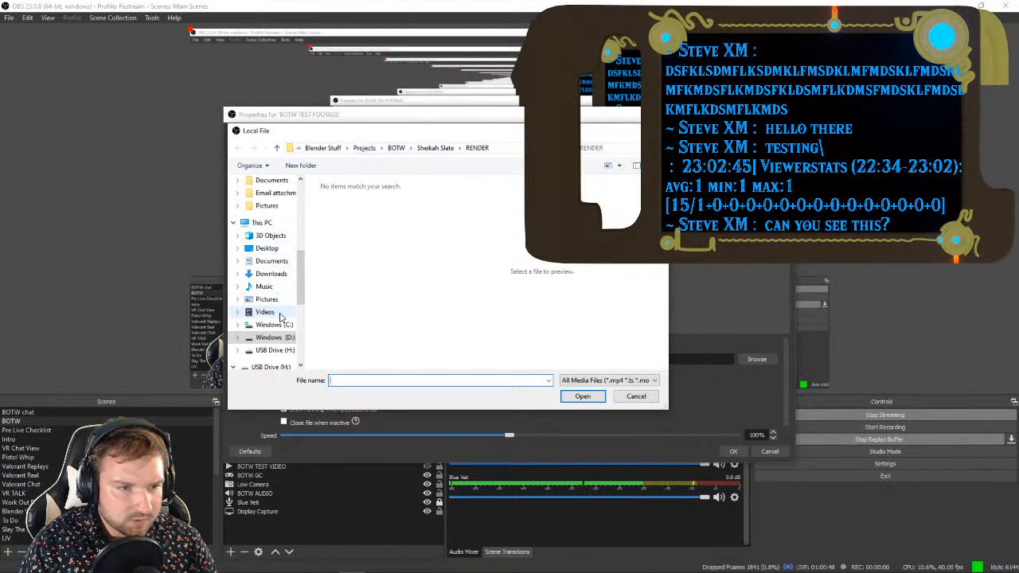
click(267, 311)
mouse_move(409, 208)
mouse_down()
mouse_move(406, 356)
mouse_move(412, 208)
mouse_up()
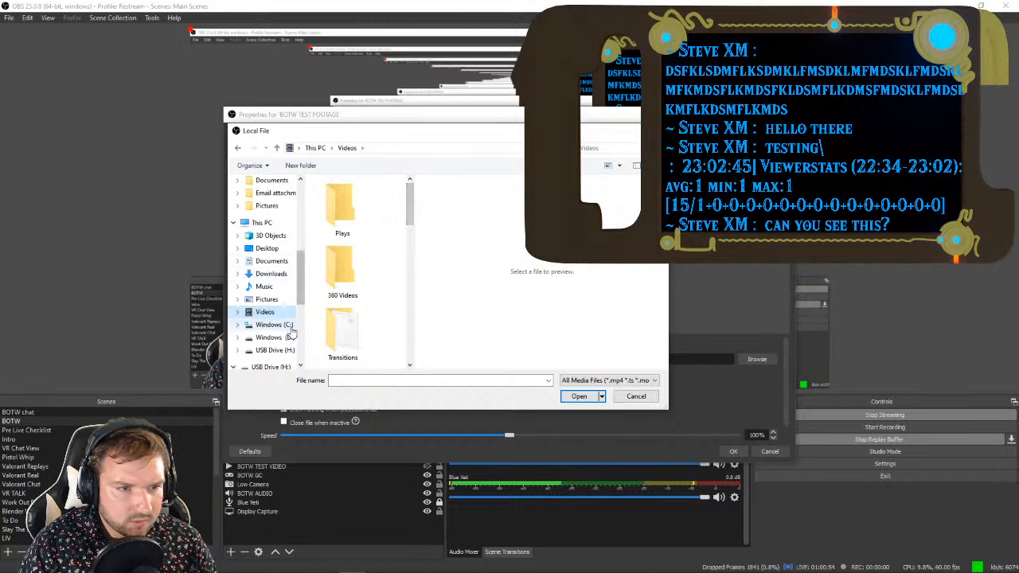
click(288, 337)
scroll(333, 235, down, 10)
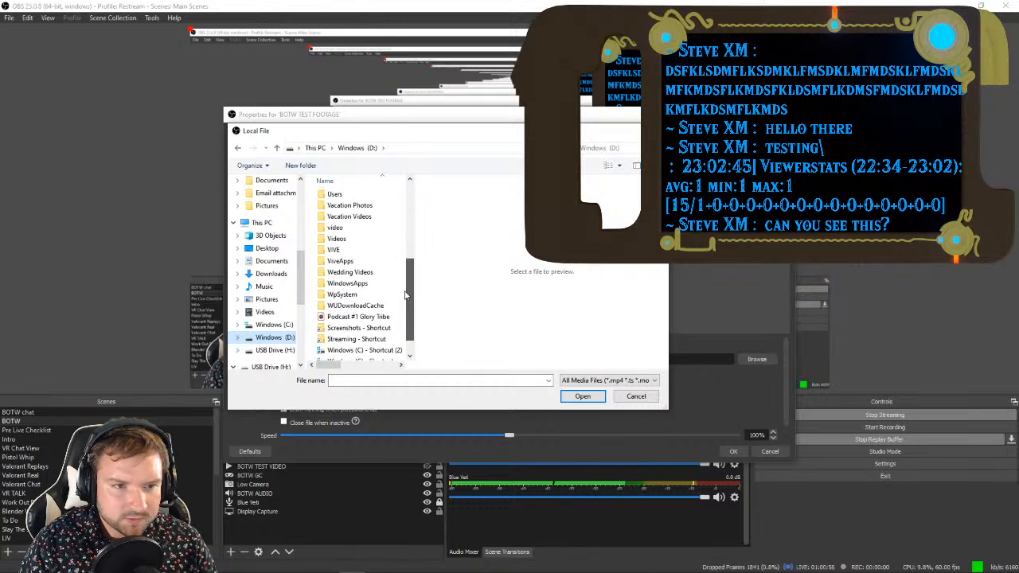
double_click(335, 220)
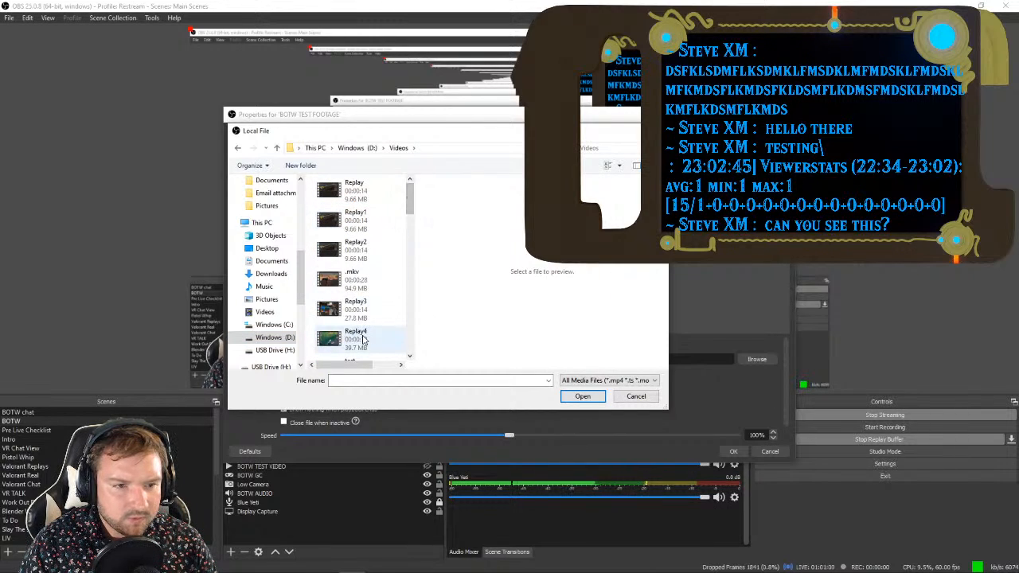
Step: Load .mkv as the BOTW TEST FOOTAGE file with looping enabled and accept the source's properties
drag(410, 203, 407, 261)
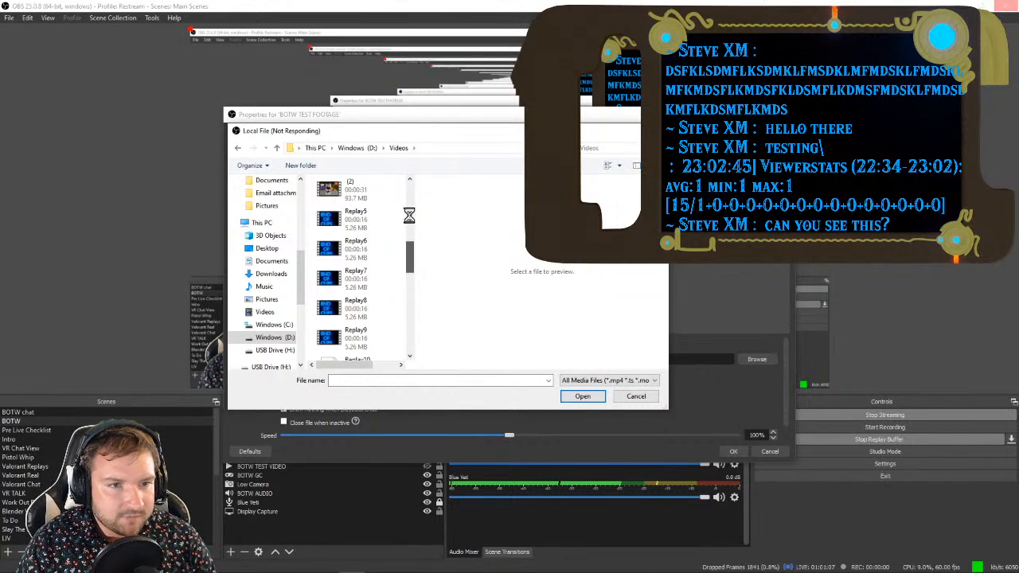
drag(403, 262, 413, 334)
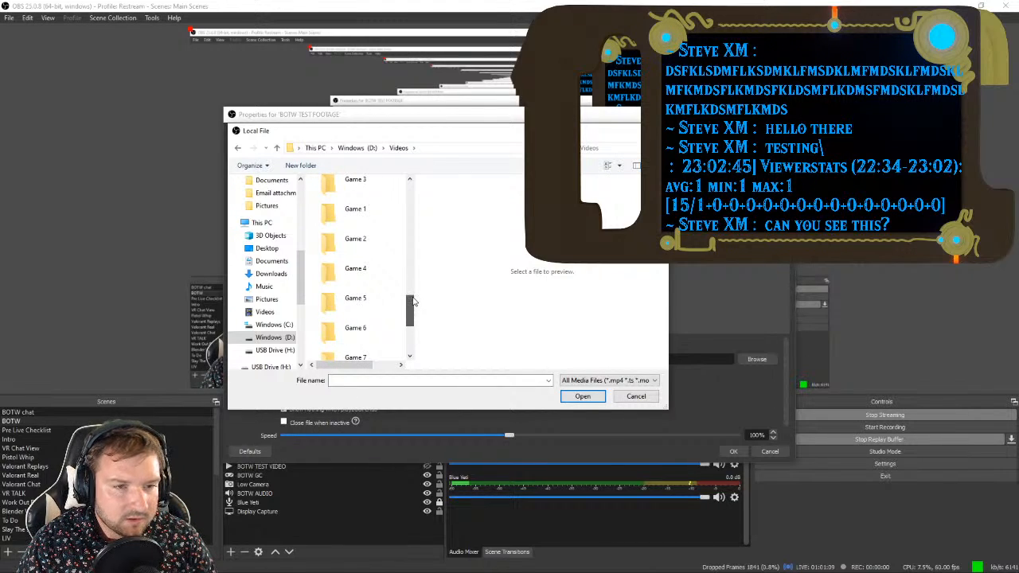
scroll(409, 318, up, 2)
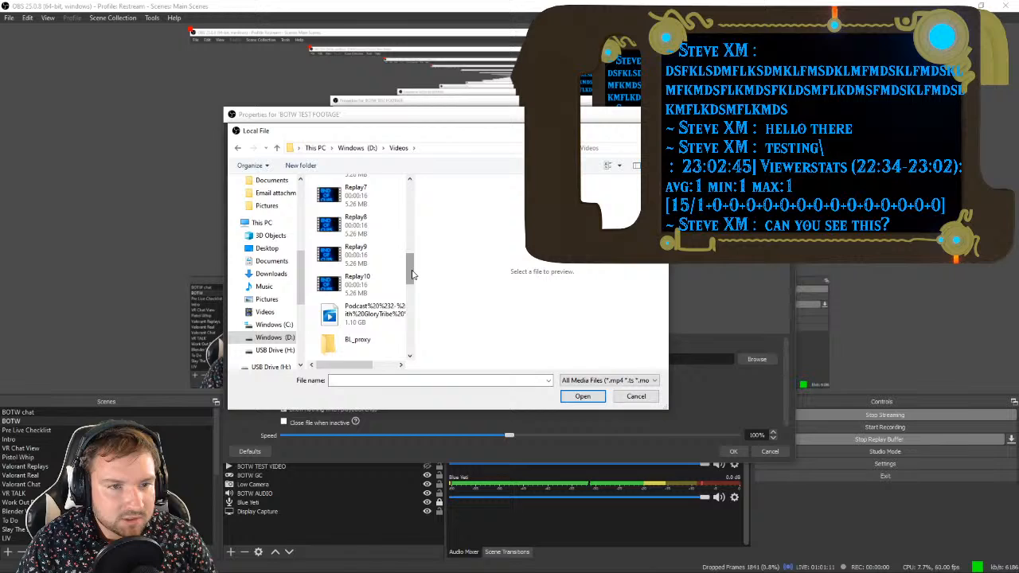
drag(412, 274, 414, 209)
double_click(374, 241)
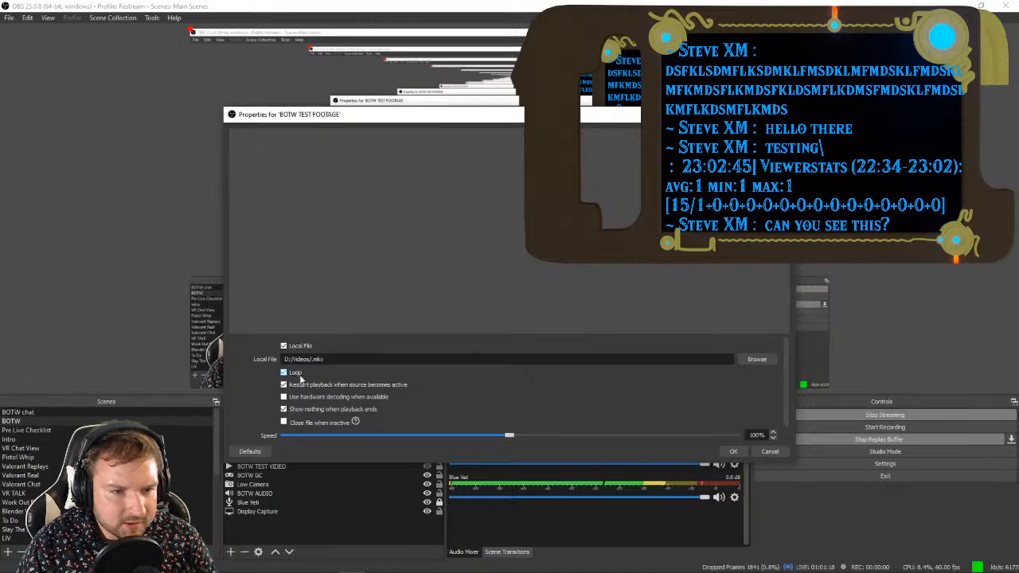
click(733, 451)
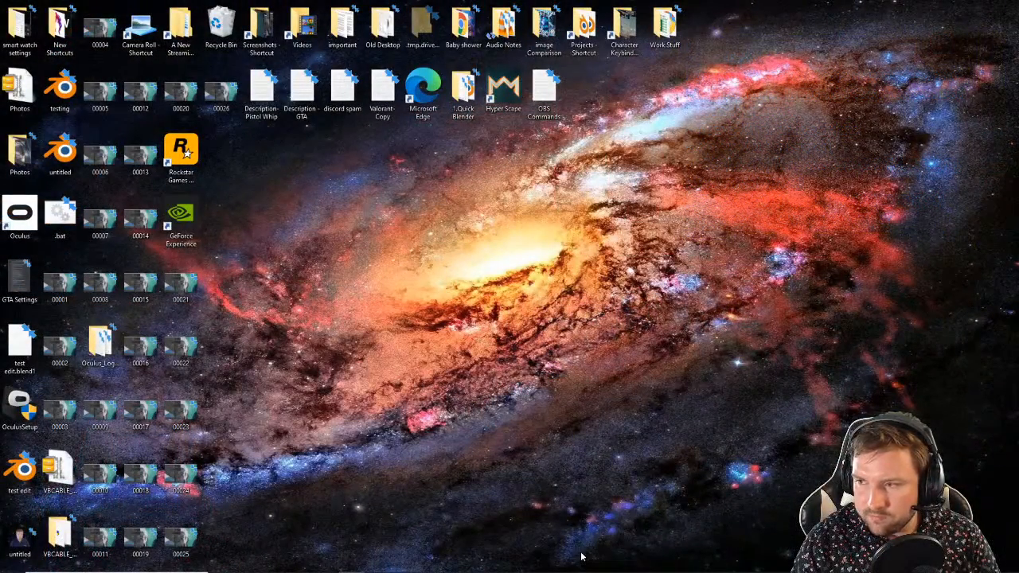
Step: Switch to Blender, enlarge the outliner, and unhide Cylinder.006 and the Camera in the GOLD STUFF collection
mouse_move(582, 569)
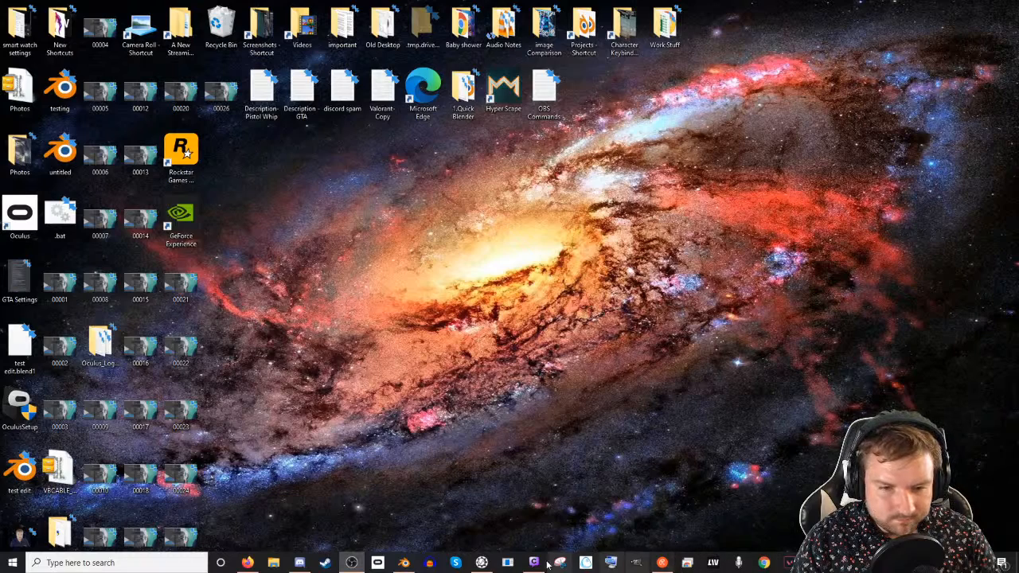
click(403, 563)
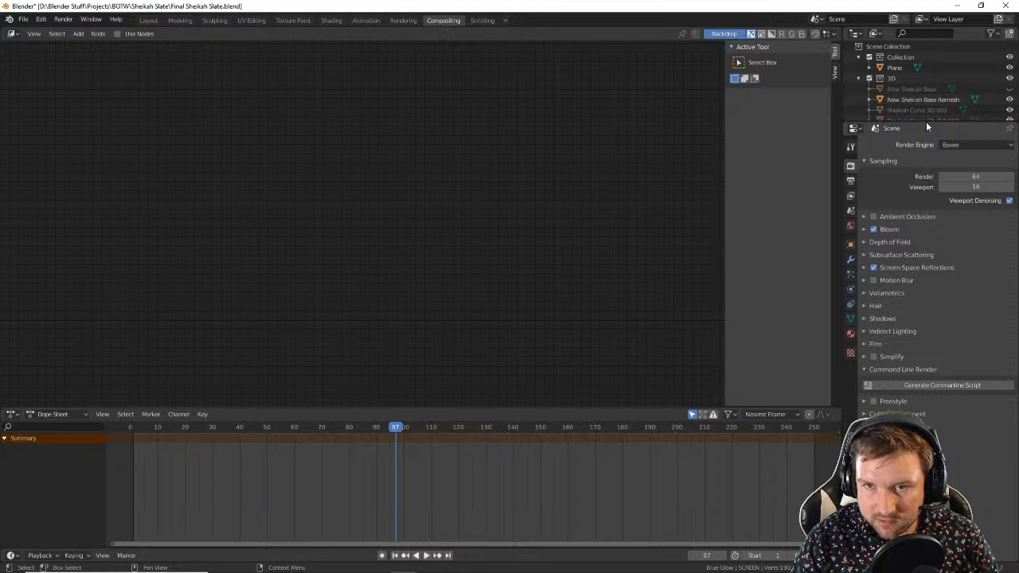
drag(926, 123, 993, 473)
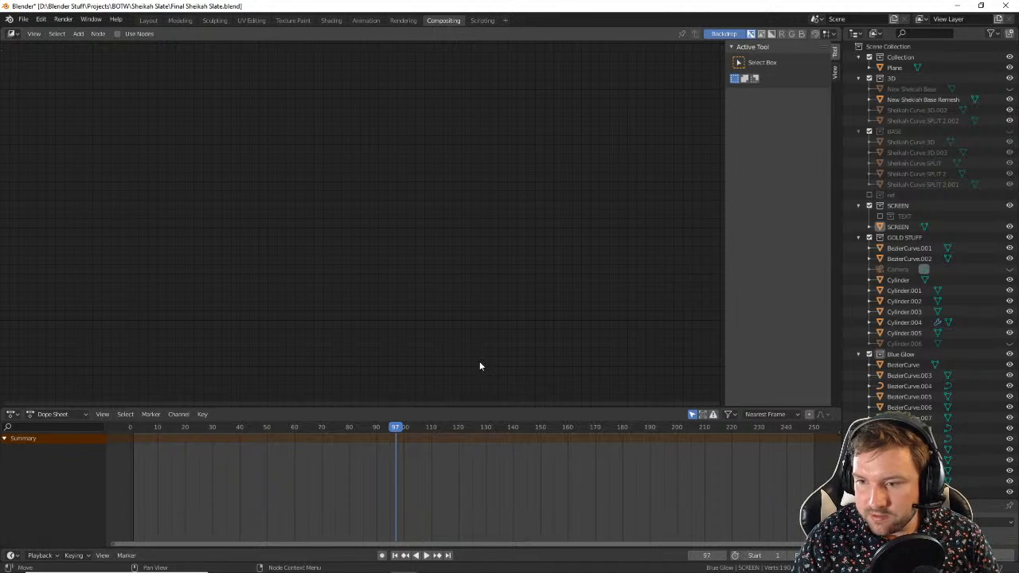
click(1009, 343)
click(1009, 270)
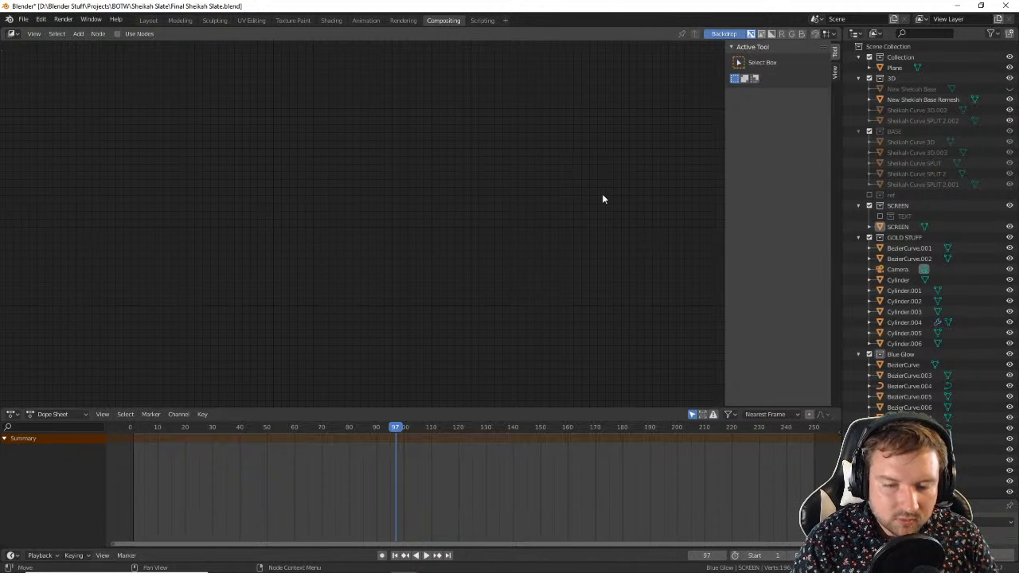
scroll(914, 296, down, 5)
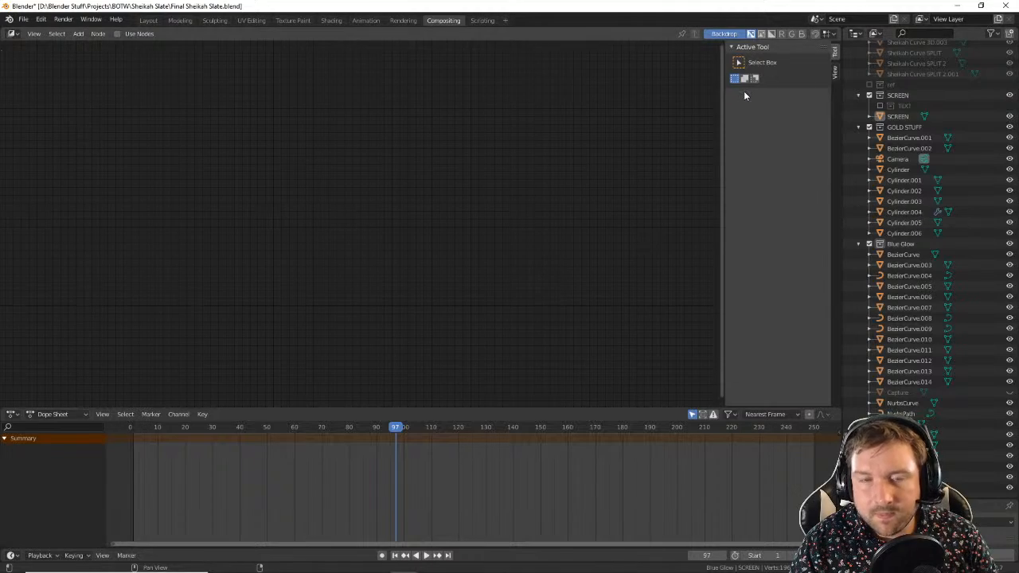
Step: Open the Layout workspace and examine the slate model at an angle and from above, along with its object list
click(148, 20)
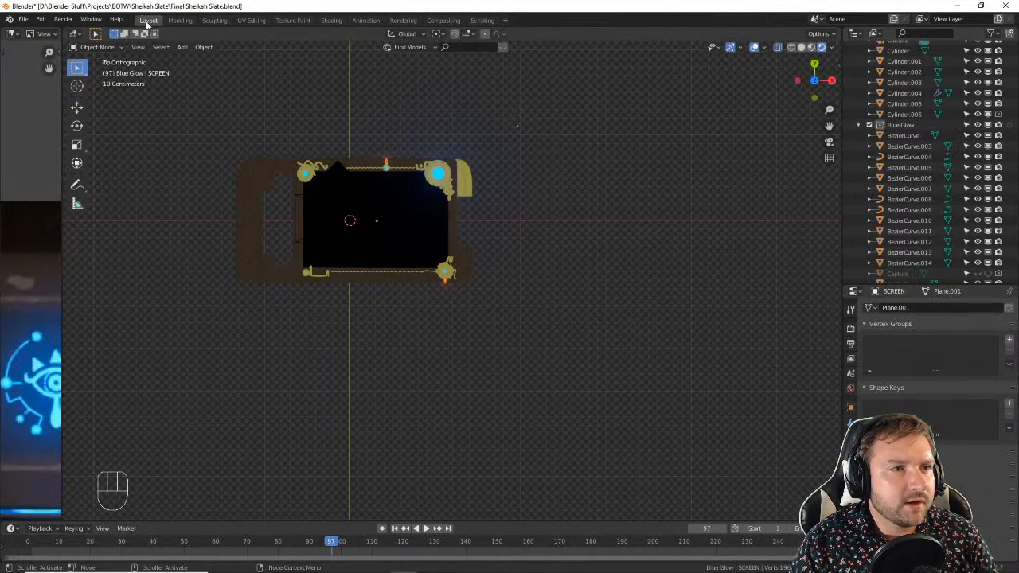
scroll(437, 210, up, 3)
scroll(541, 237, down, 4)
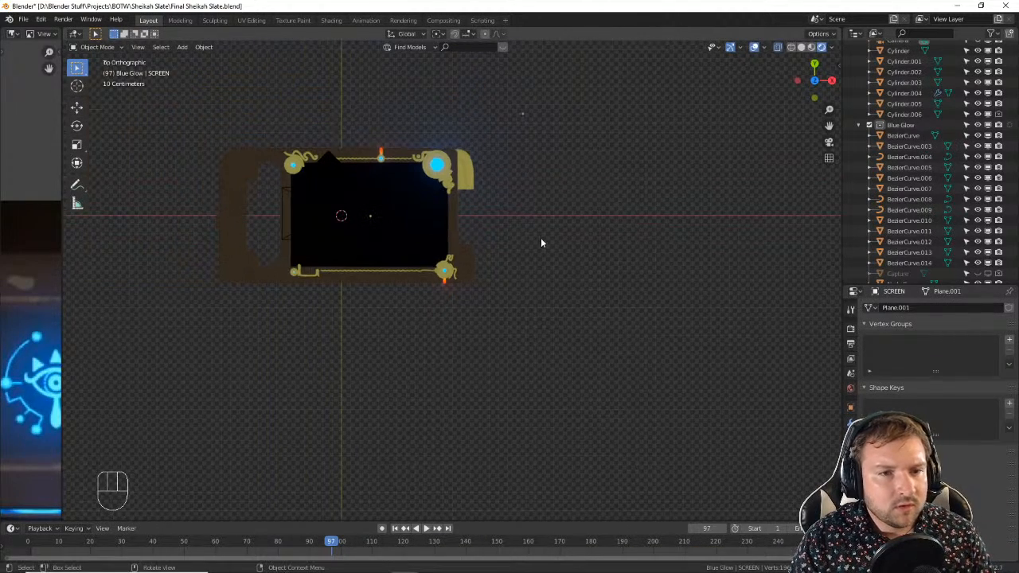
scroll(440, 231, up, 4)
shift+middle_drag(410, 213, 389, 258)
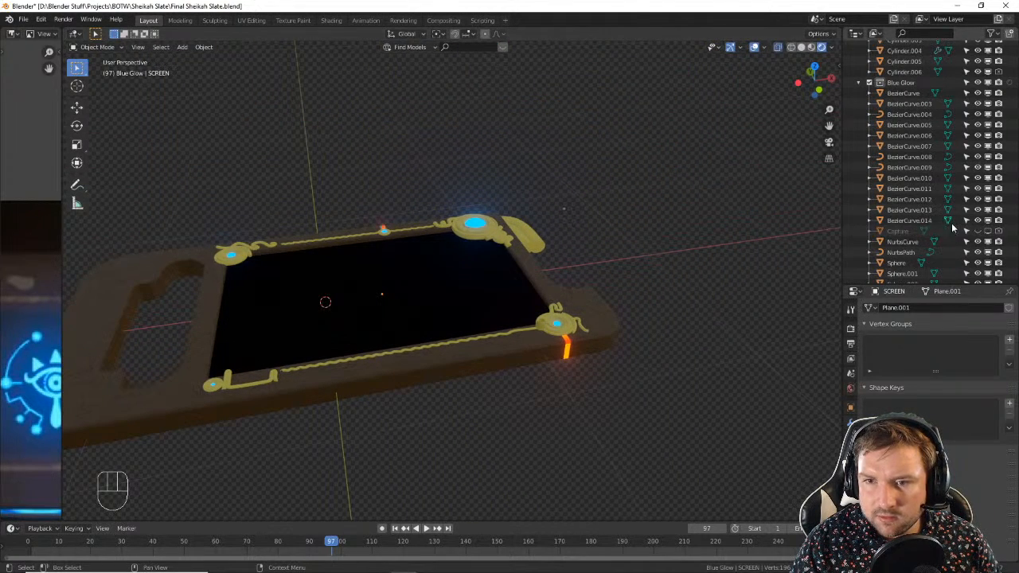
scroll(992, 239, down, 3)
scroll(992, 236, up, 8)
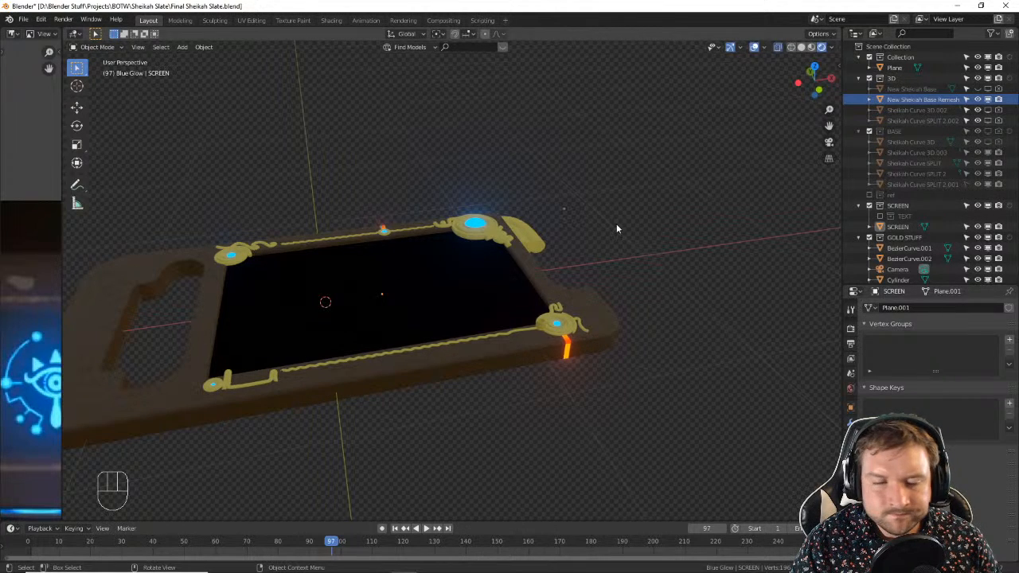
middle_drag(615, 229, 627, 310)
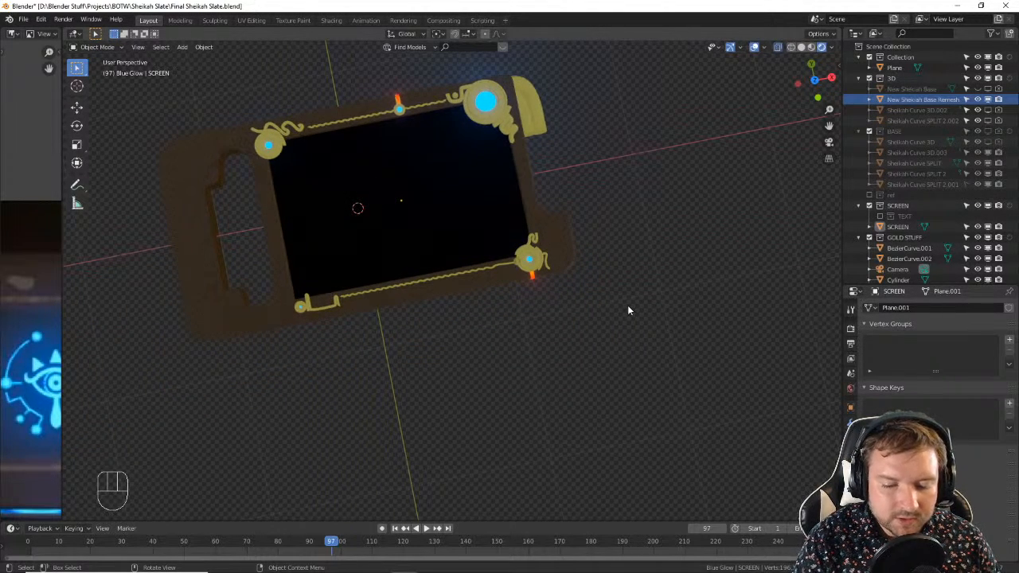
key(KP_7)
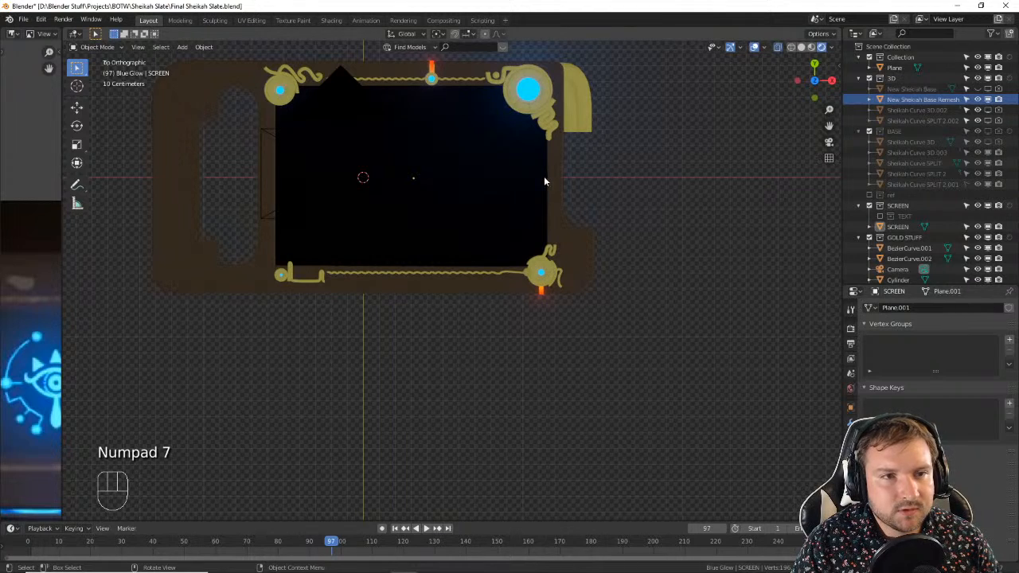
shift+middle_drag(387, 160, 462, 257)
scroll(444, 207, up, 2)
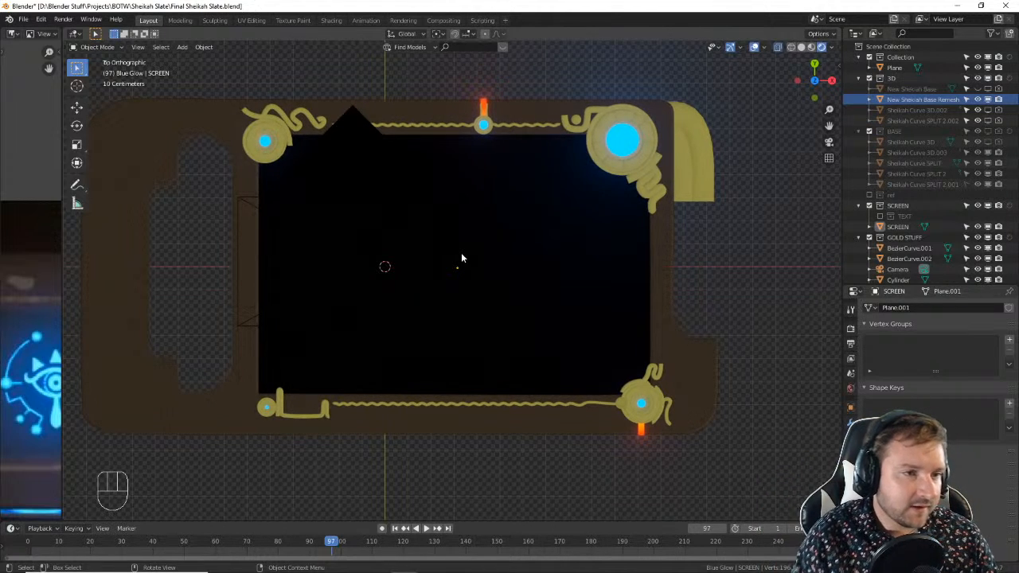
Step: Enter Edit Mode on New Shekiah Base Remesh and turn off X-ray display near the slate's long side edge
click(247, 175)
key(Tab)
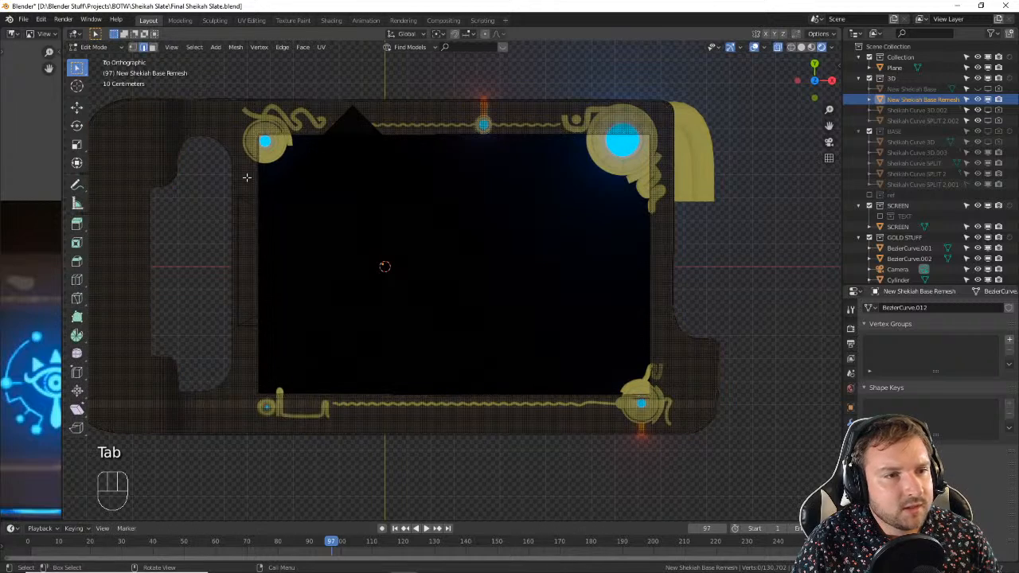
scroll(211, 180, up, 2)
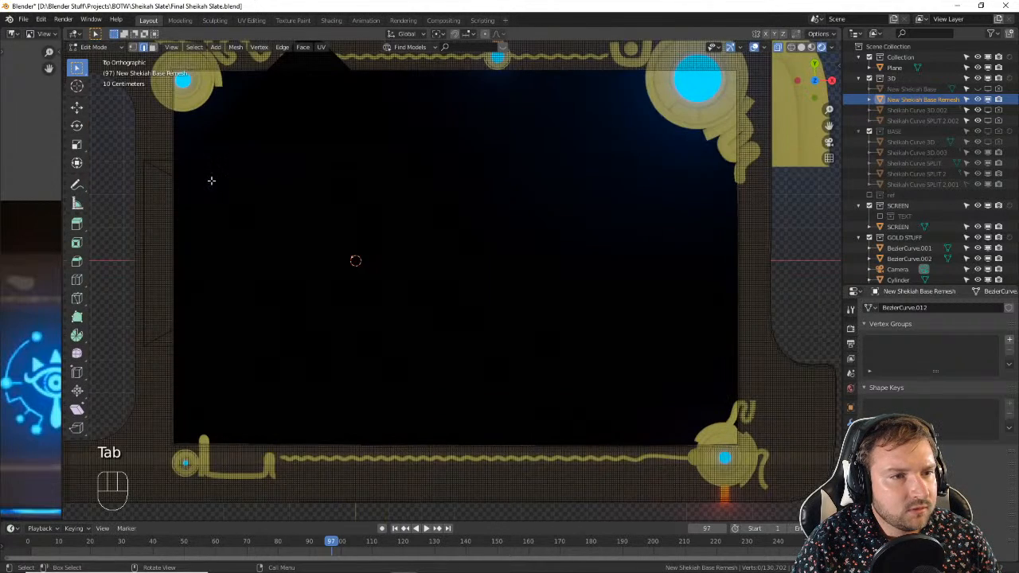
middle_drag(151, 190, 241, 135)
shift+middle_drag(462, 234, 505, 142)
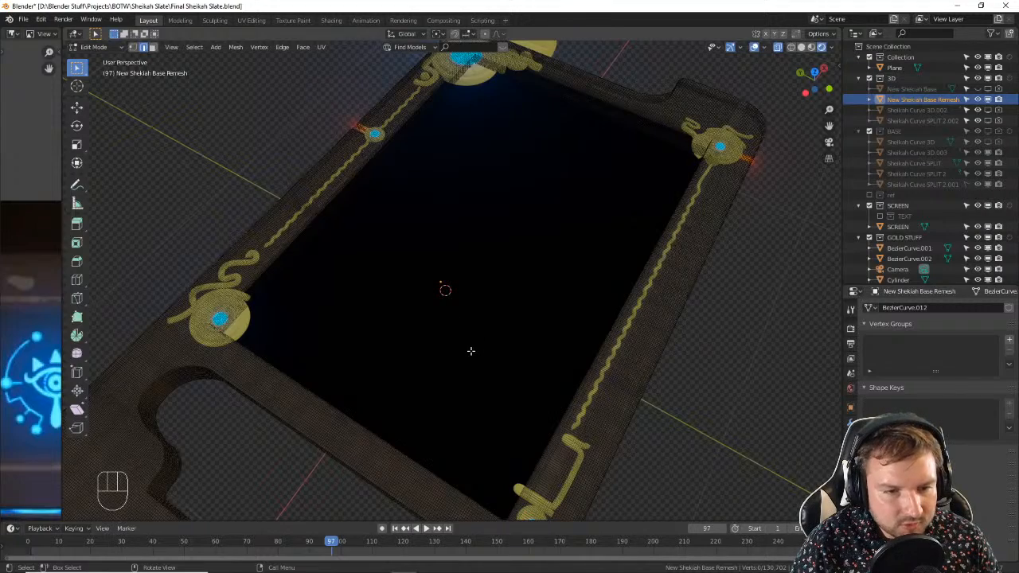
middle_drag(470, 350, 495, 210)
scroll(392, 324, up, 3)
middle_drag(392, 325, 442, 306)
shift+middle_drag(442, 307, 504, 190)
scroll(504, 188, up, 4)
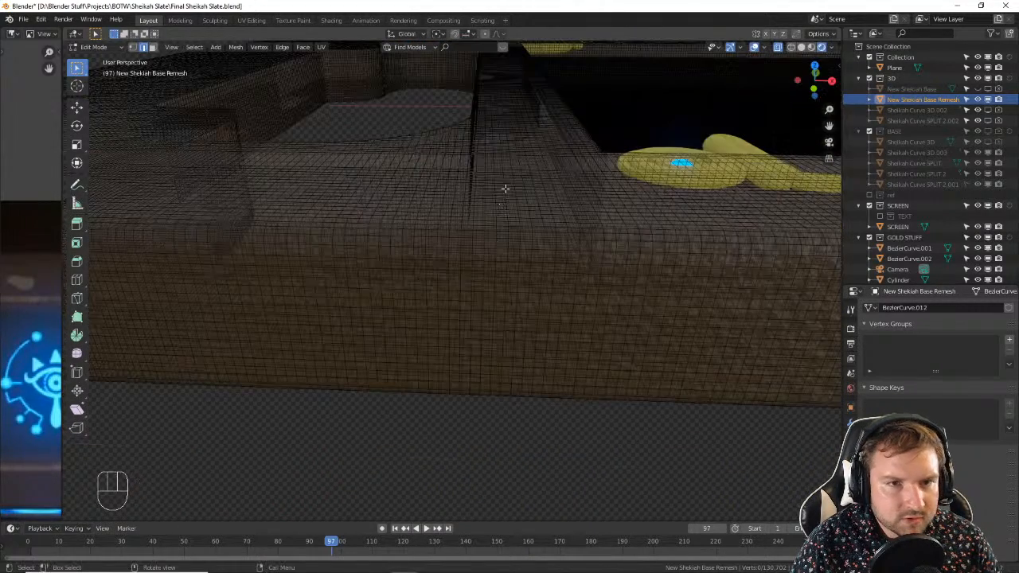
scroll(499, 203, up, 3)
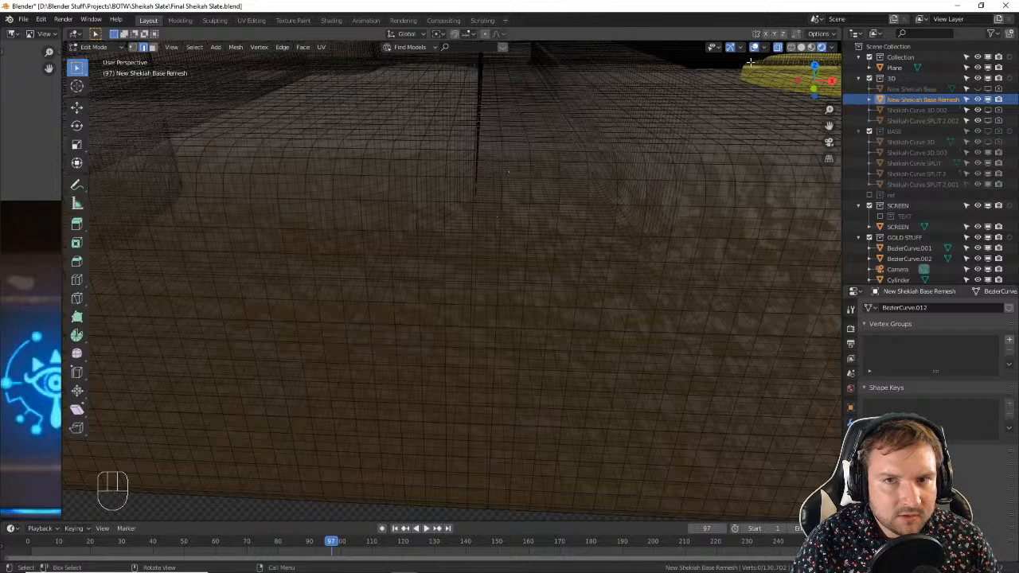
scroll(500, 147, up, 2)
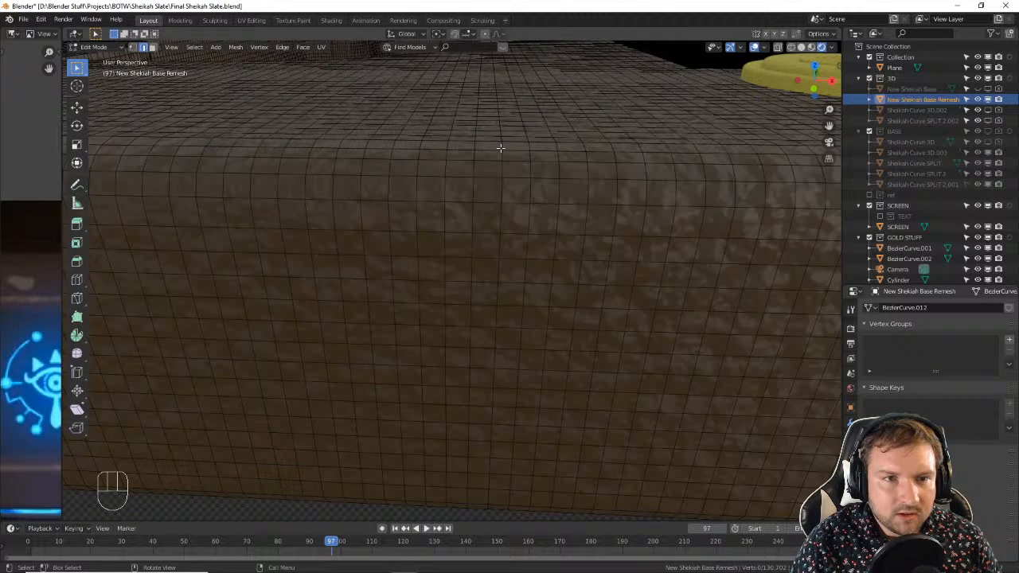
Step: Try to select an edge loop on the slate base beside the gap between the handle opening and the screen
key(alt)
alt+click(492, 150)
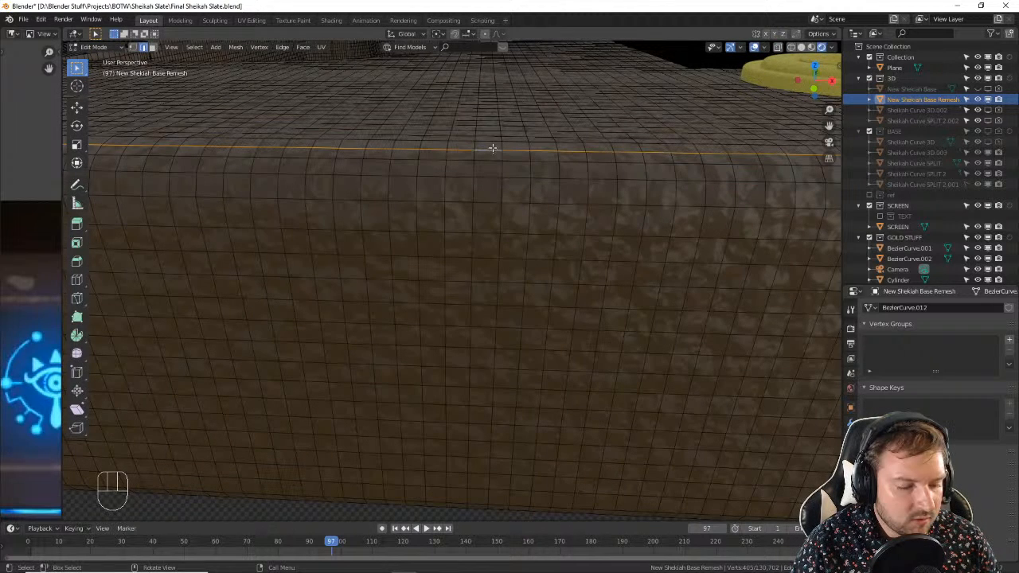
key(space)
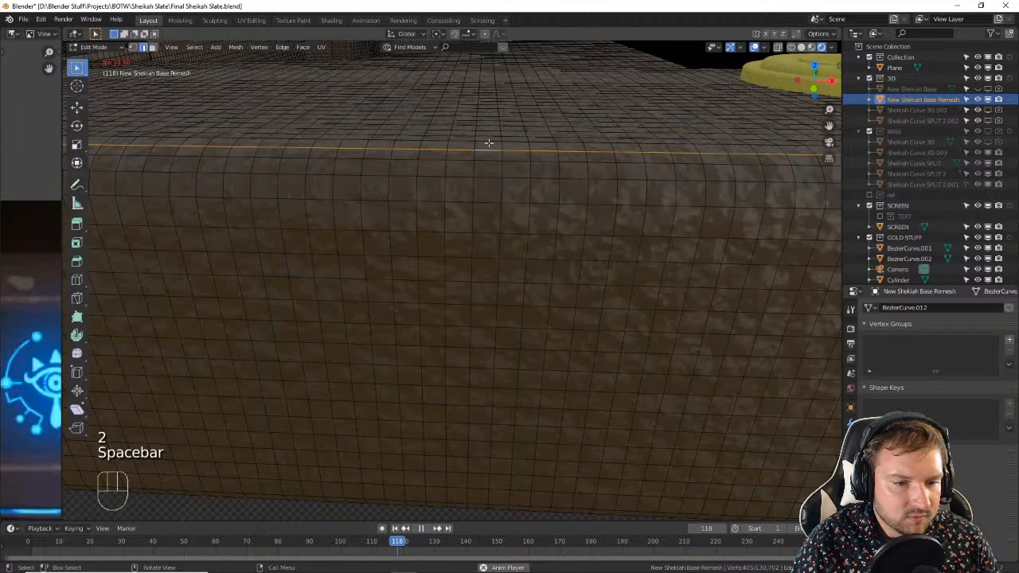
key(space)
key(alt)
alt+click(490, 141)
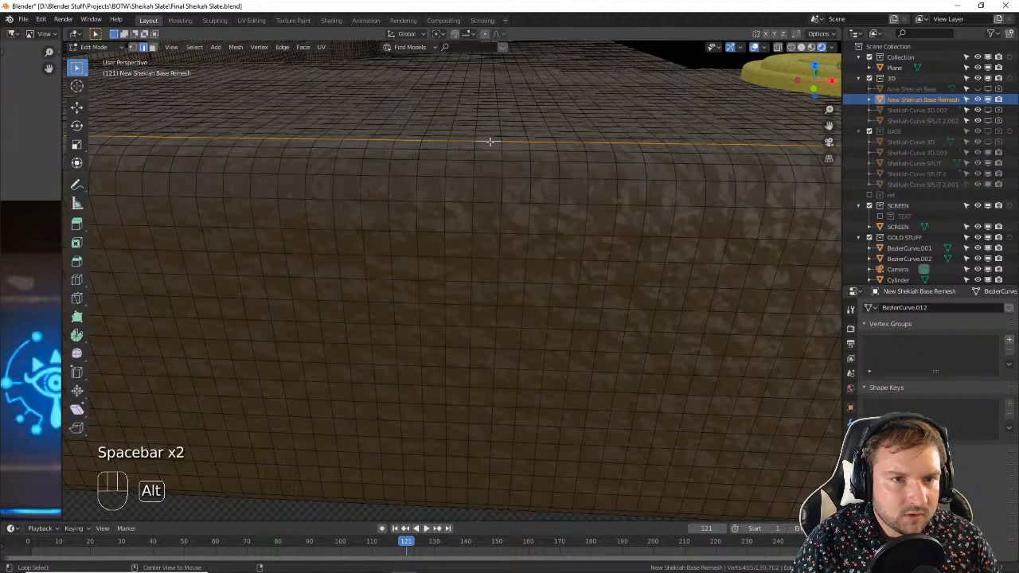
alt+click(488, 145)
Step: Select the face loop running across the slate base between the handle opening and the screen, and check it from above
key(3)
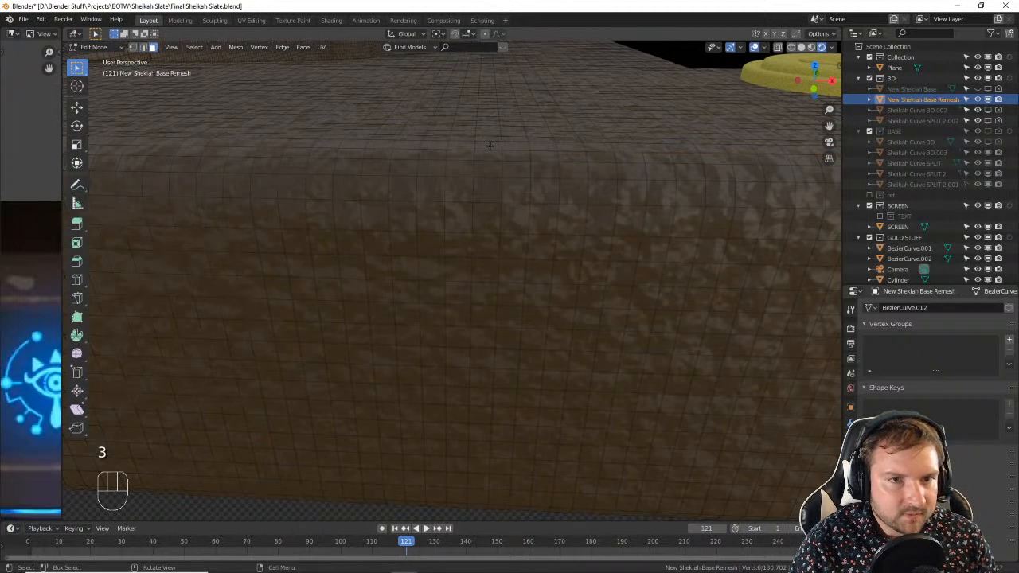
alt+click(489, 142)
scroll(486, 159, down, 5)
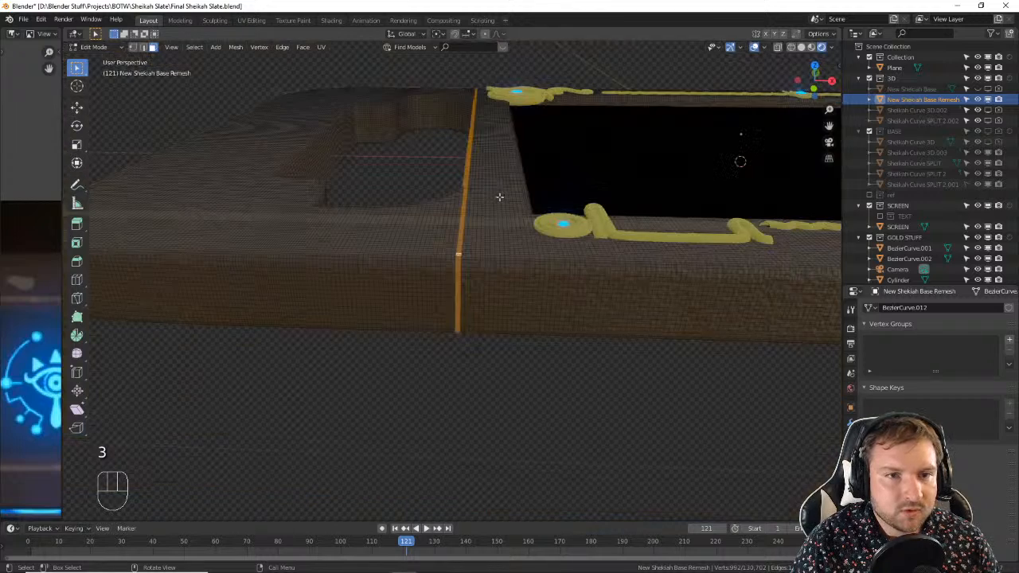
middle_drag(456, 243, 473, 68)
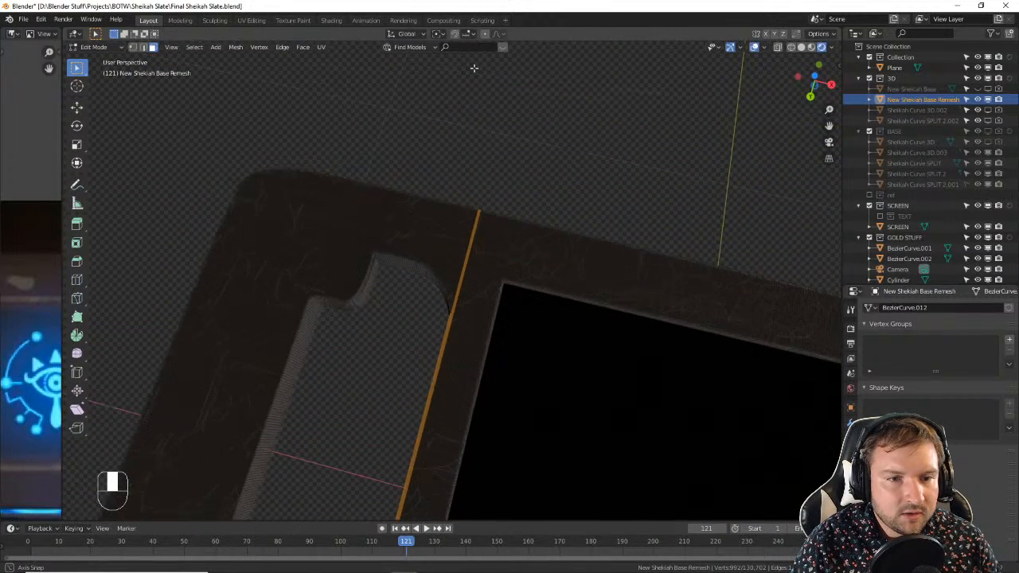
middle_drag(443, 241, 430, 499)
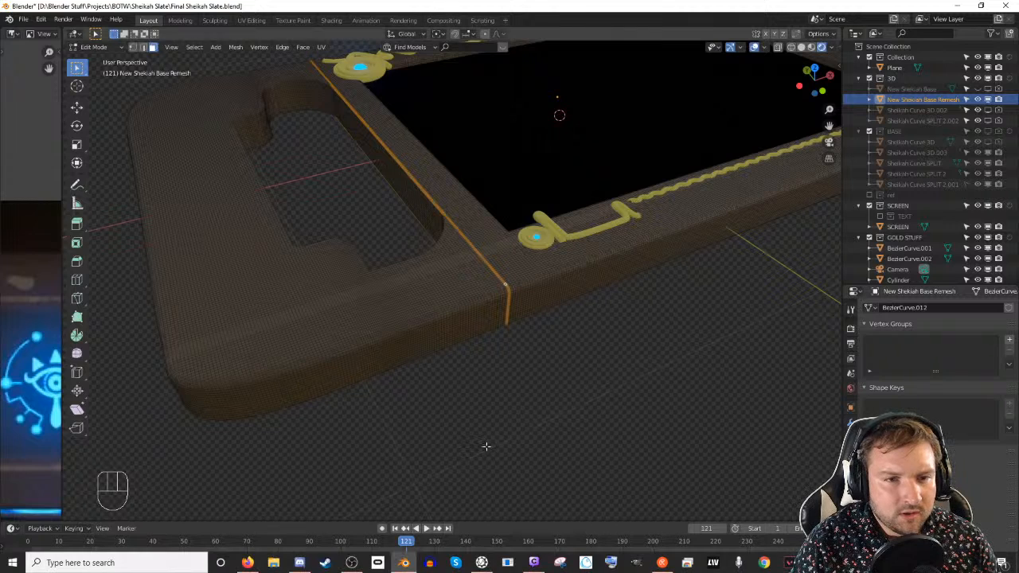
scroll(510, 433, down, 2)
key(KP_7)
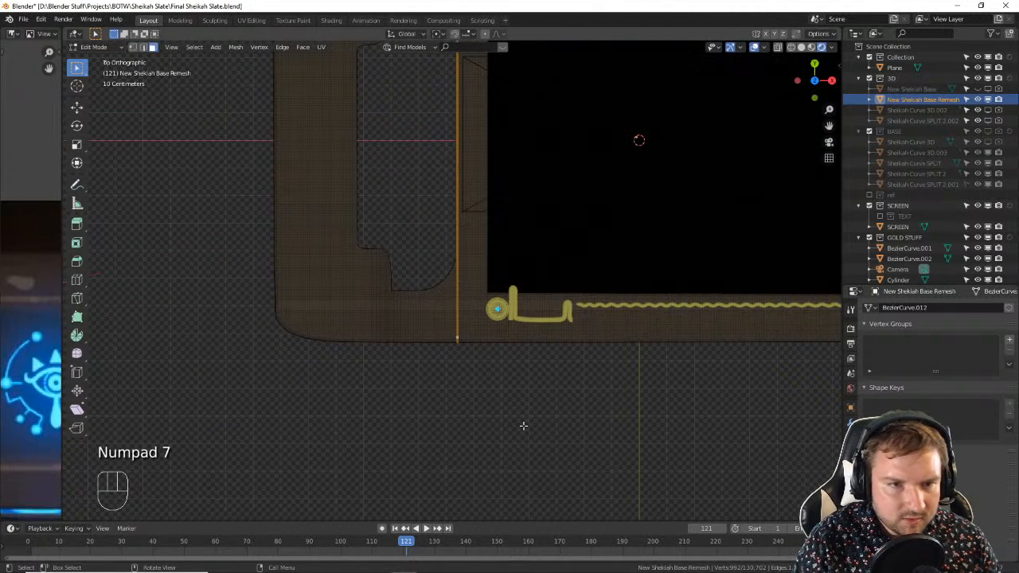
scroll(461, 263, down, 4)
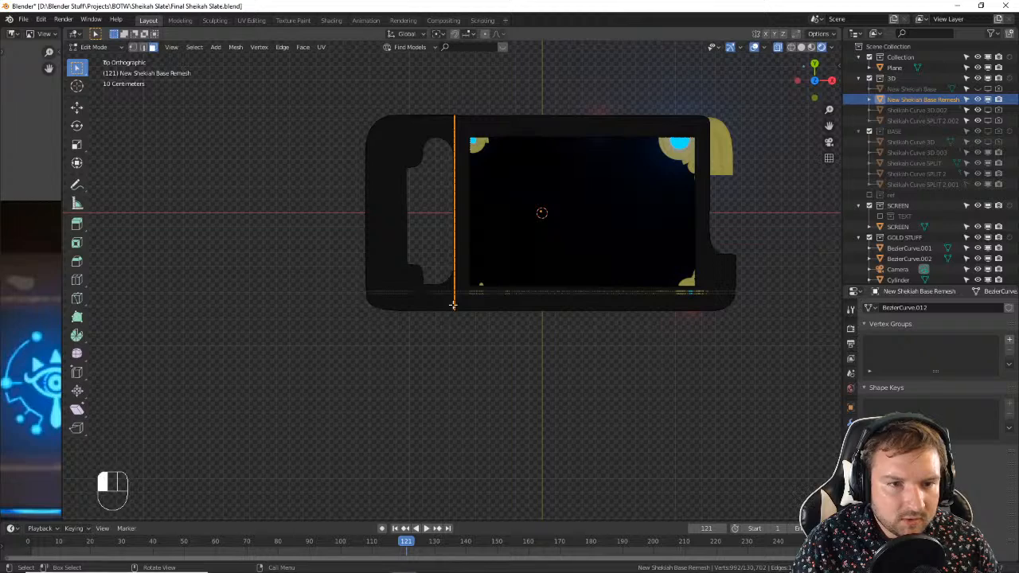
drag(453, 305, 339, 94)
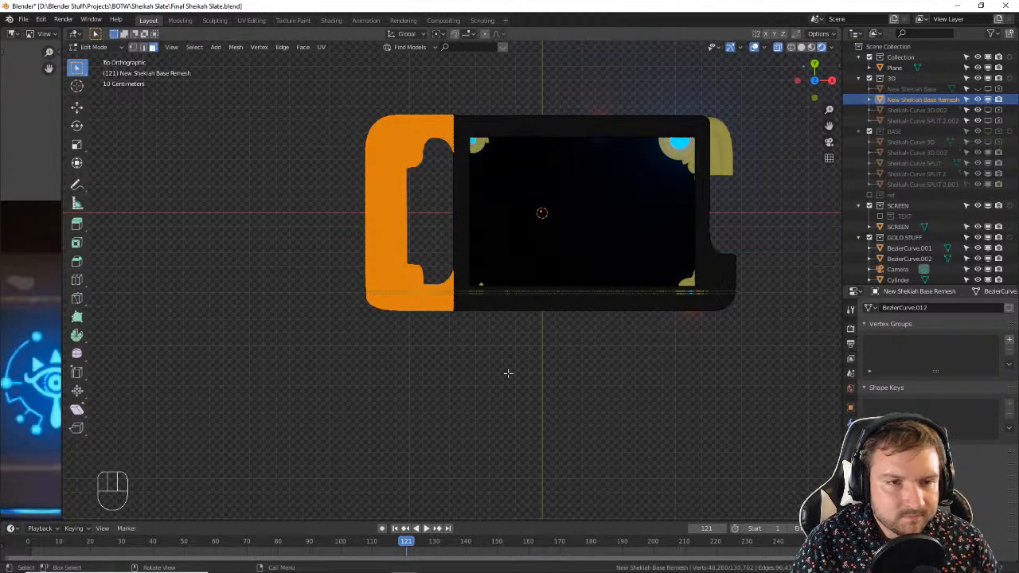
middle_drag(507, 373, 485, 211)
key(ctrl+z)
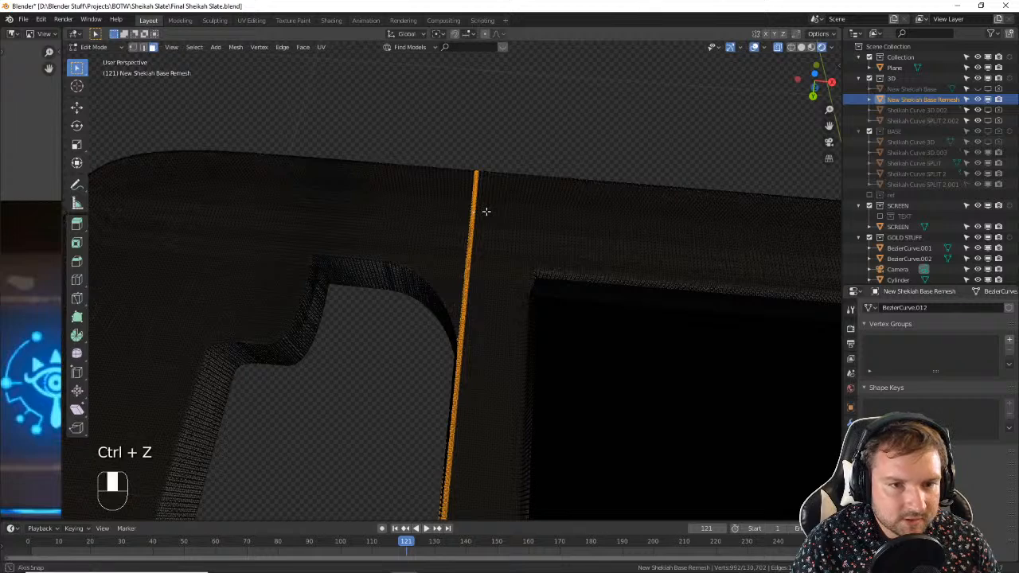
Step: Extend the selection from the face loop over the slate's whole handle section and delete its vertices
key(KP_7)
scroll(455, 357, down, 4)
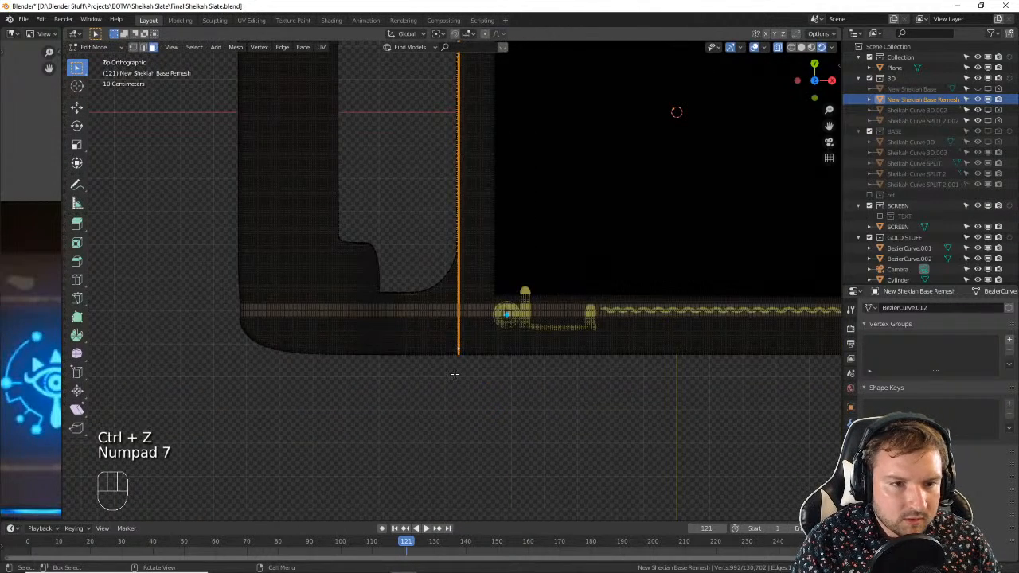
shift+middle_drag(454, 347, 480, 391)
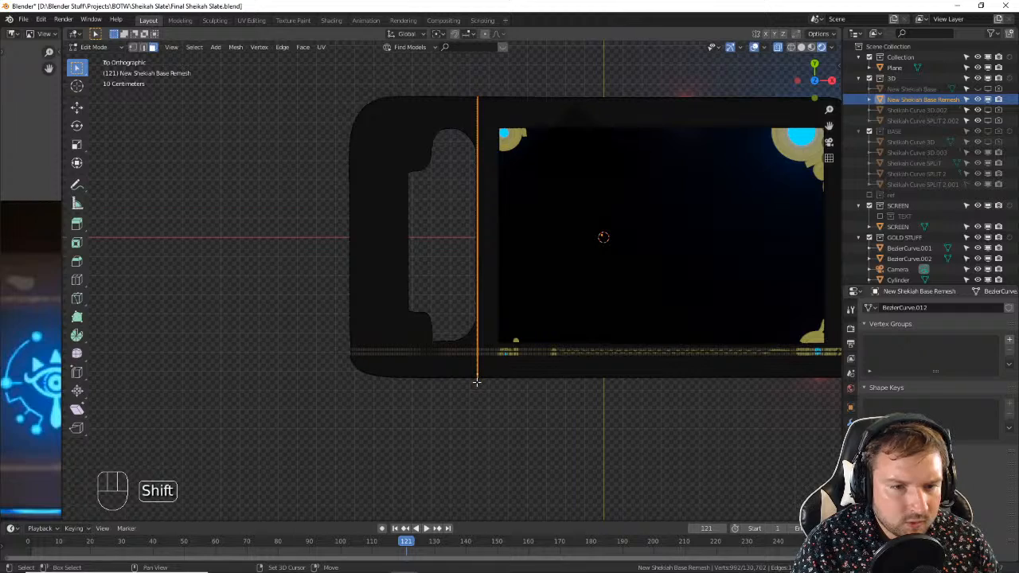
shift+drag(476, 382, 292, 71)
scroll(478, 342, up, 8)
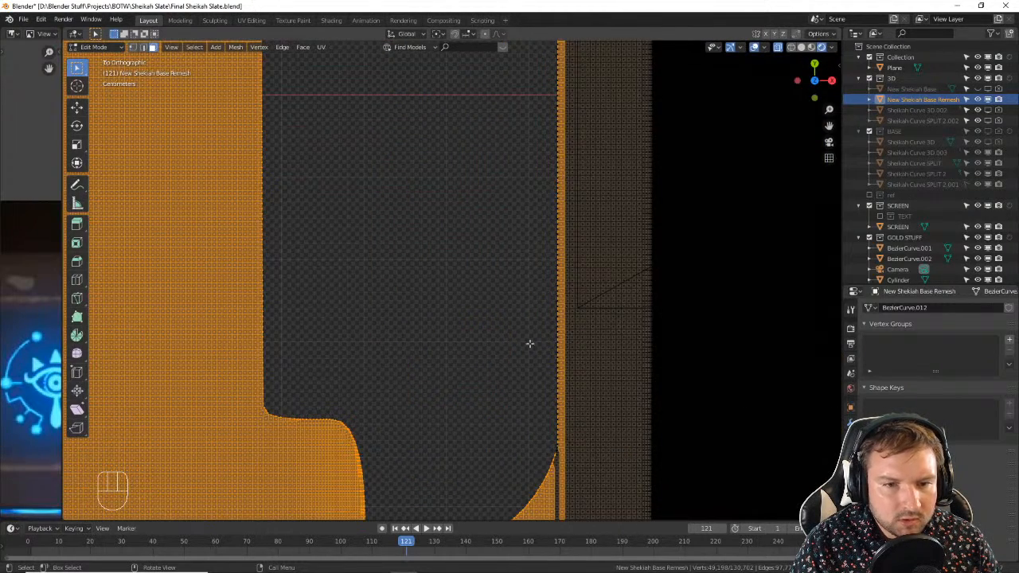
shift+middle_drag(528, 343, 452, 225)
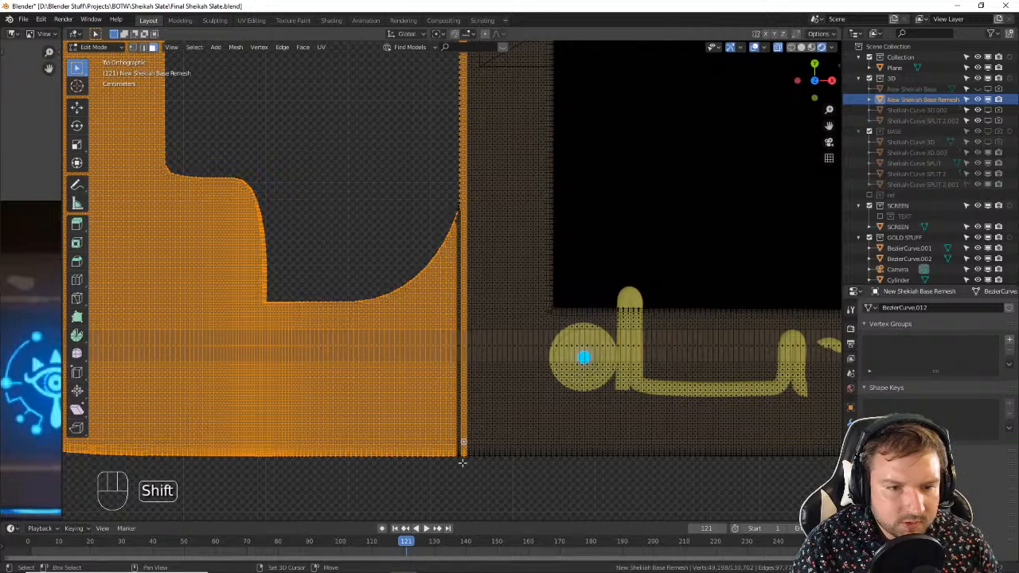
shift+drag(462, 462, 405, 169)
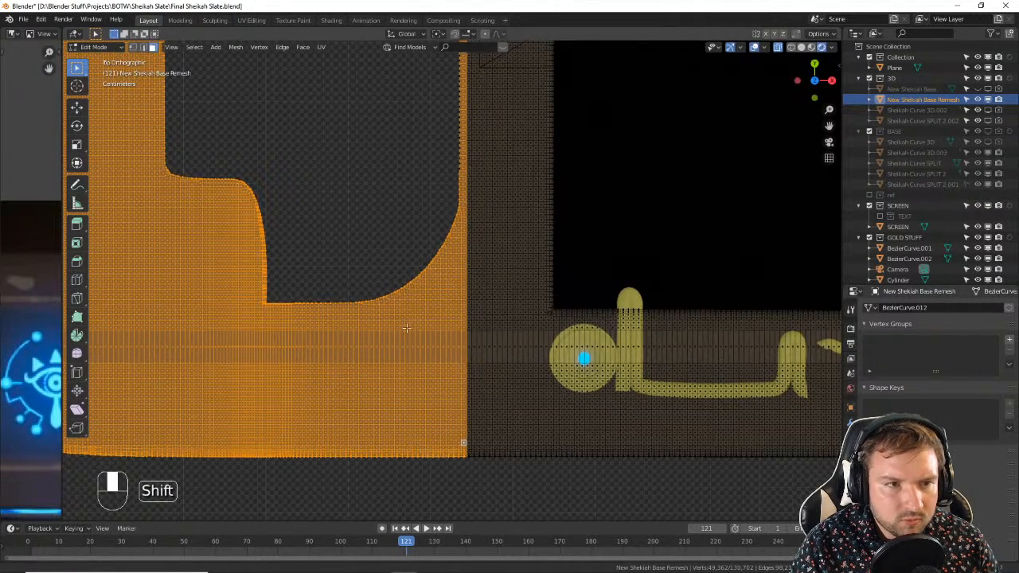
shift+middle_drag(406, 327, 410, 493)
shift+middle_drag(428, 121, 440, 486)
shift+middle_drag(416, 58, 435, 352)
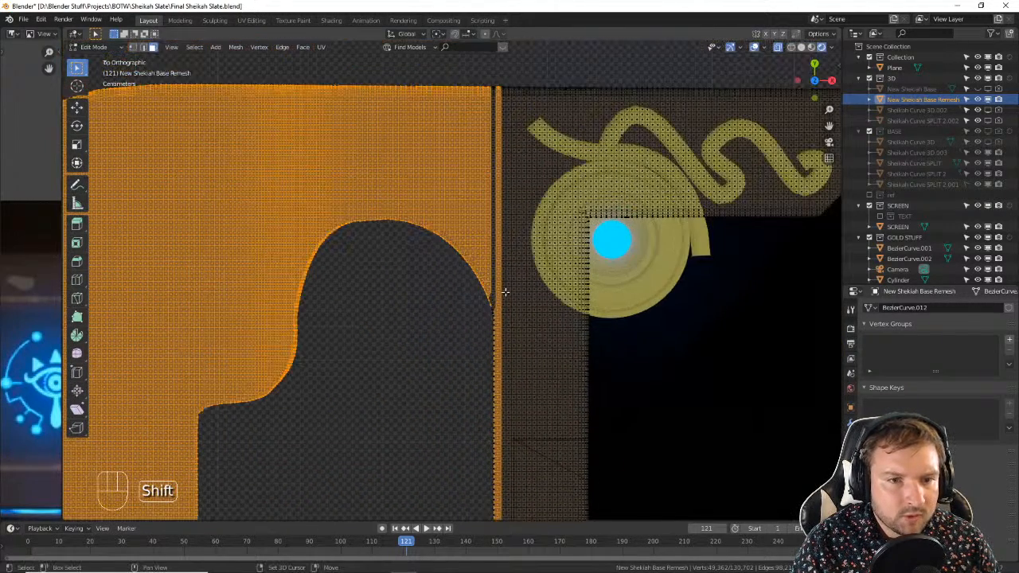
shift+drag(493, 318, 439, 46)
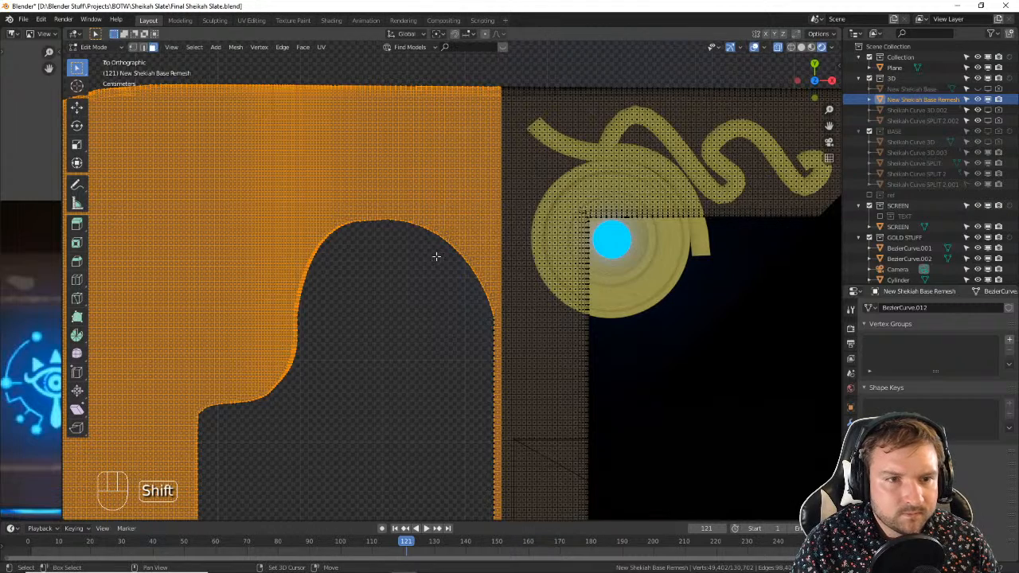
scroll(434, 263, down, 4)
key(x)
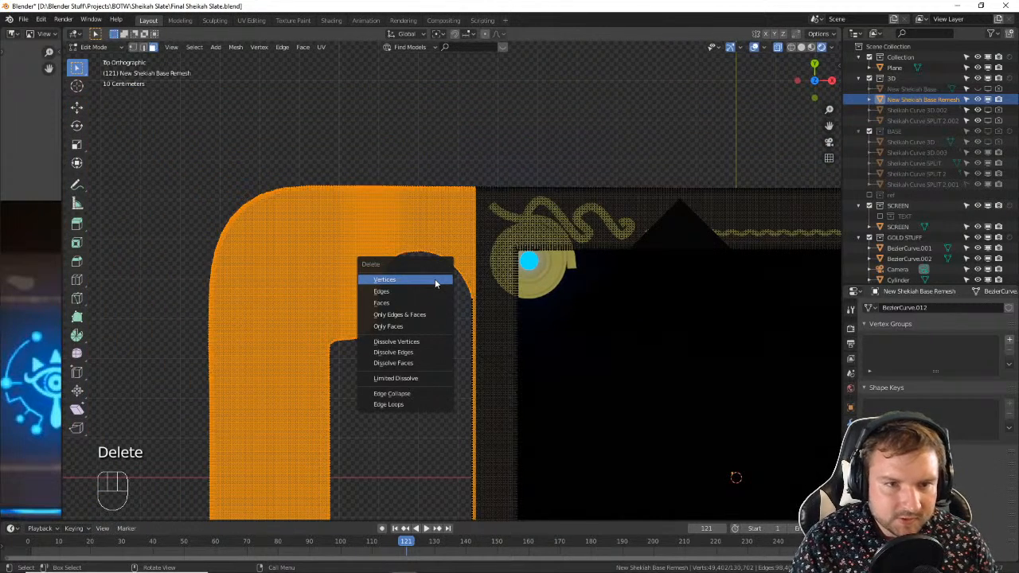
click(435, 281)
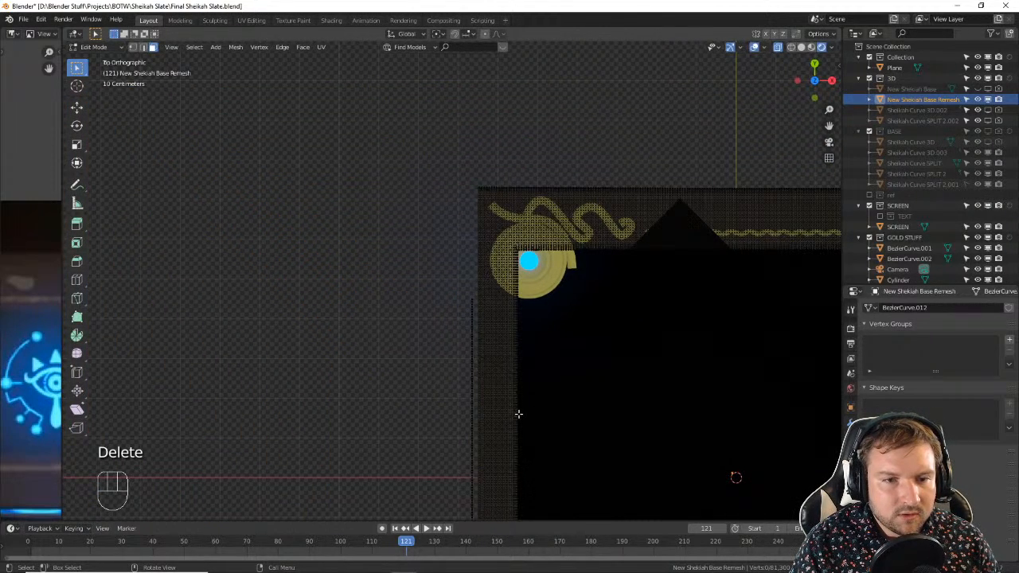
Step: Delete the leftover thin strip of vertices beside the cut edge where the handle opening was
scroll(518, 414, down, 2)
scroll(527, 423, up, 2)
shift+middle_drag(532, 427, 456, 260)
drag(447, 342, 399, 85)
key(Delete)
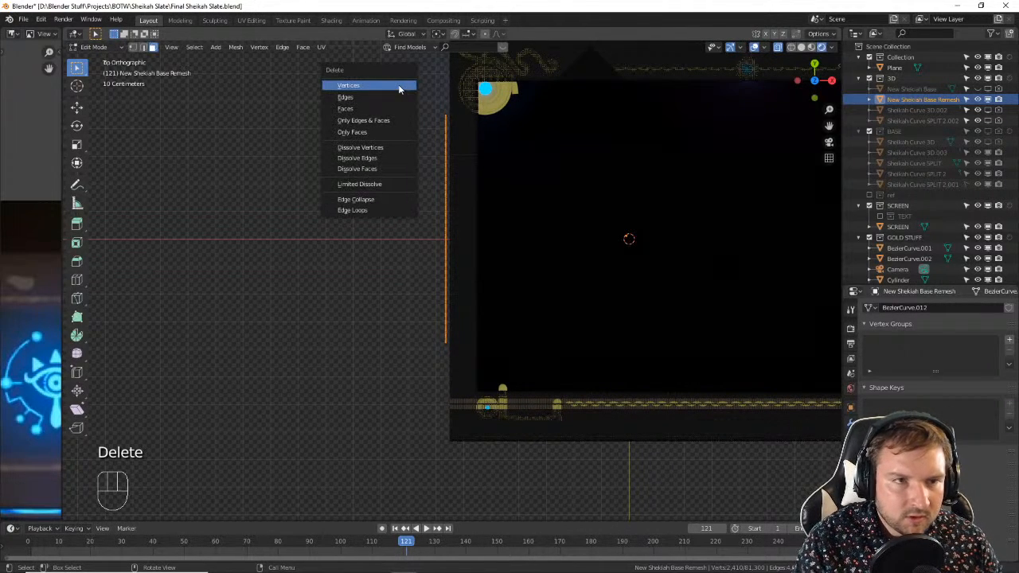
click(399, 86)
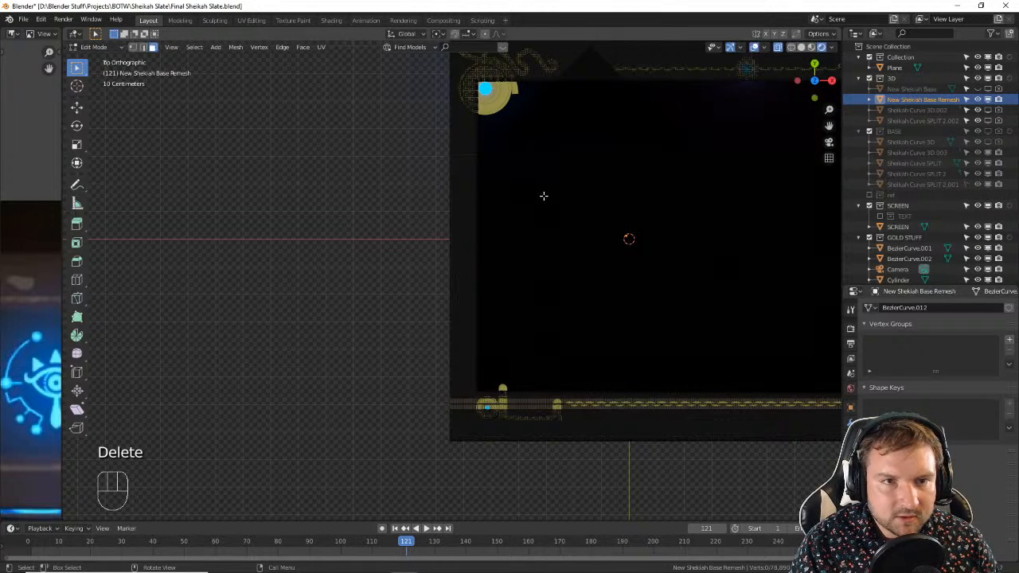
Step: Leave Edit Mode, hide the viewport overlays and examine the slate's open cut end, its surface and the gold trim near the corner
key(Tab)
middle_drag(479, 256, 709, 254)
click(753, 47)
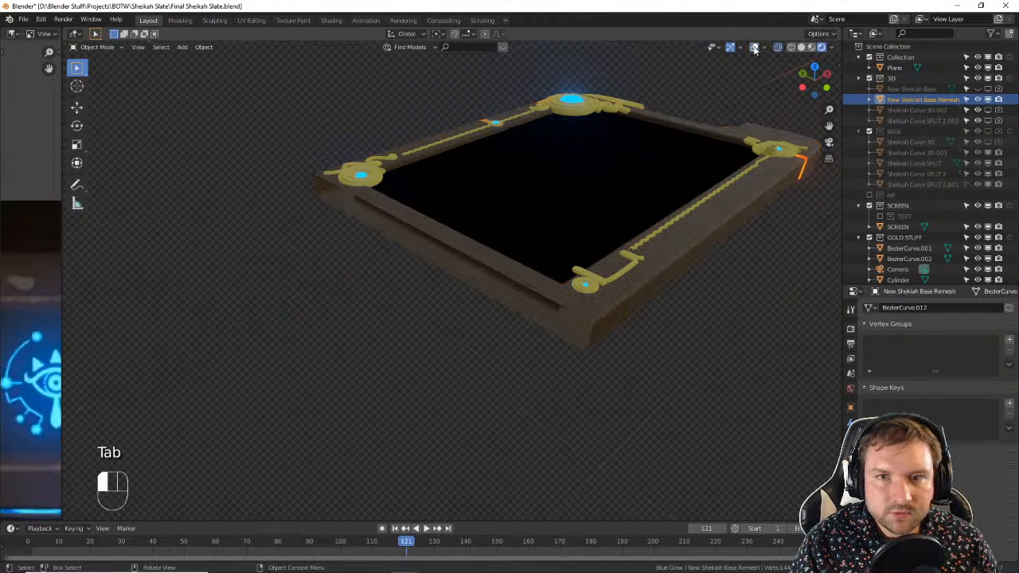
middle_drag(765, 206, 546, 235)
middle_drag(745, 189, 541, 152)
shift+middle_drag(770, 294, 512, 269)
scroll(615, 263, up, 2)
scroll(512, 269, up, 4)
mouse_move(513, 213)
middle_down()
mouse_move(477, 239)
mouse_move(473, 276)
mouse_move(418, 300)
mouse_move(341, 267)
middle_up()
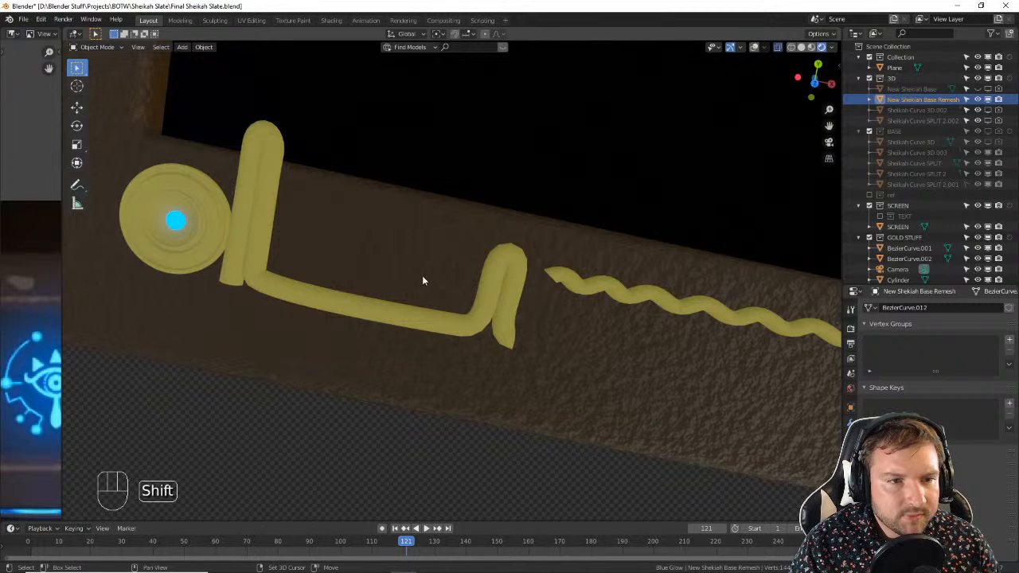
scroll(422, 276, up, 5)
scroll(579, 265, down, 5)
middle_drag(587, 257, 585, 235)
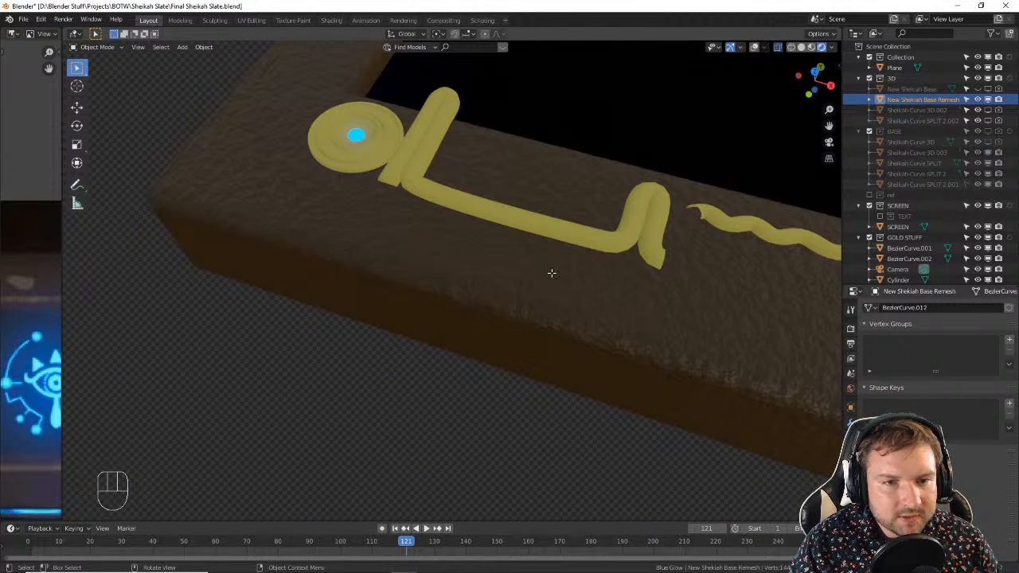
key(Tab)
key(Tab)
scroll(409, 228, down, 4)
middle_drag(395, 220, 498, 204)
Step: Show the overlays again in Edit Mode, select the outer edge loop around the open cut end and fill it with a face
key(Tab)
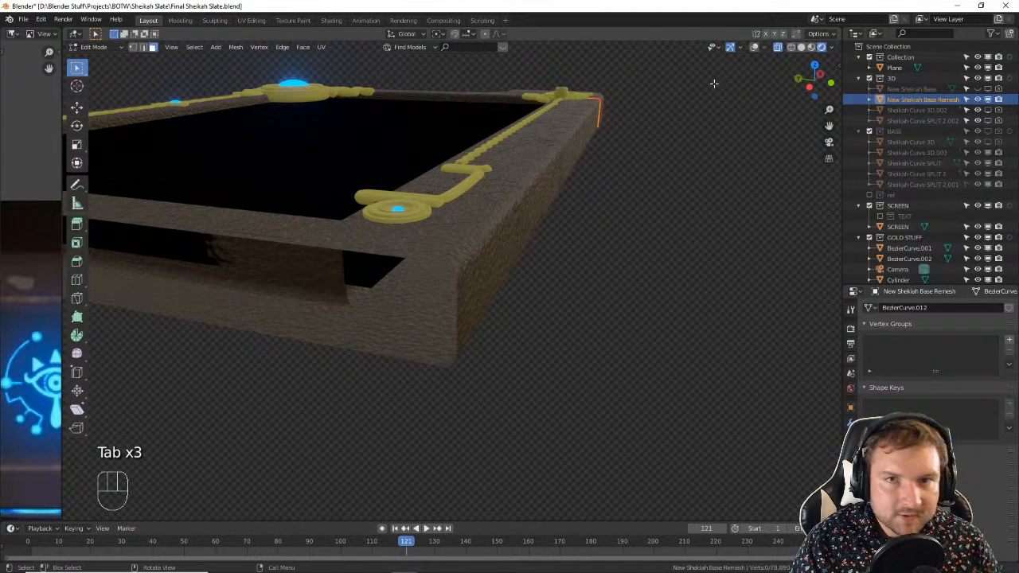
click(753, 51)
scroll(333, 278, up, 2)
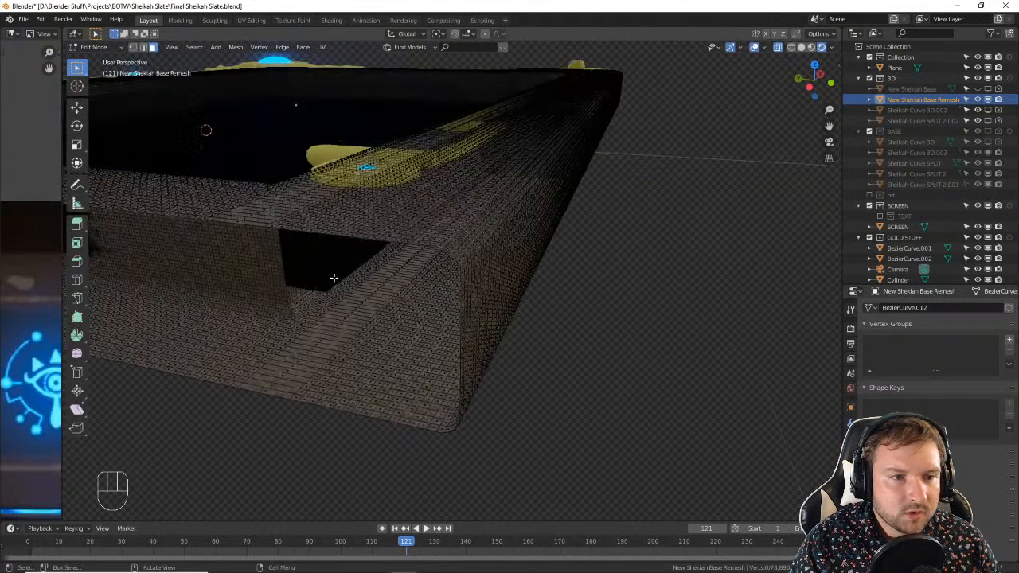
scroll(349, 269, up, 2)
mouse_move(349, 269)
middle_down()
mouse_move(379, 255)
mouse_move(354, 260)
middle_up()
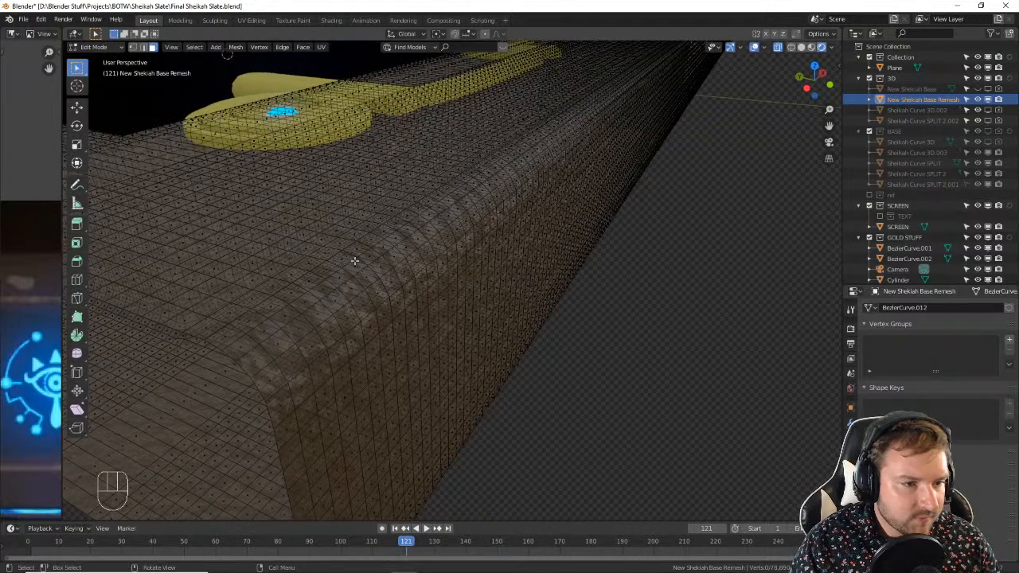
key(2)
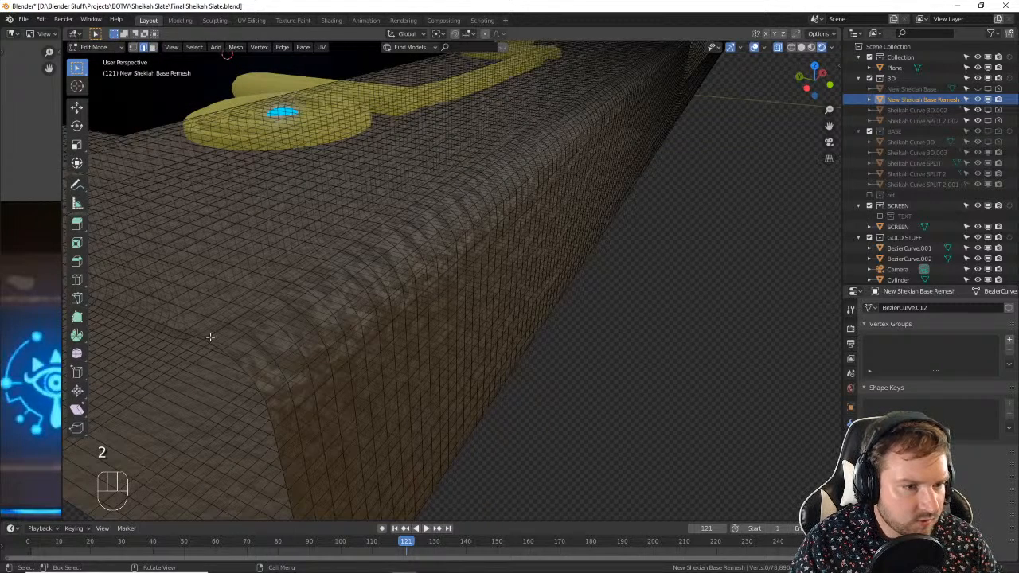
alt+click(211, 343)
scroll(214, 345, down, 5)
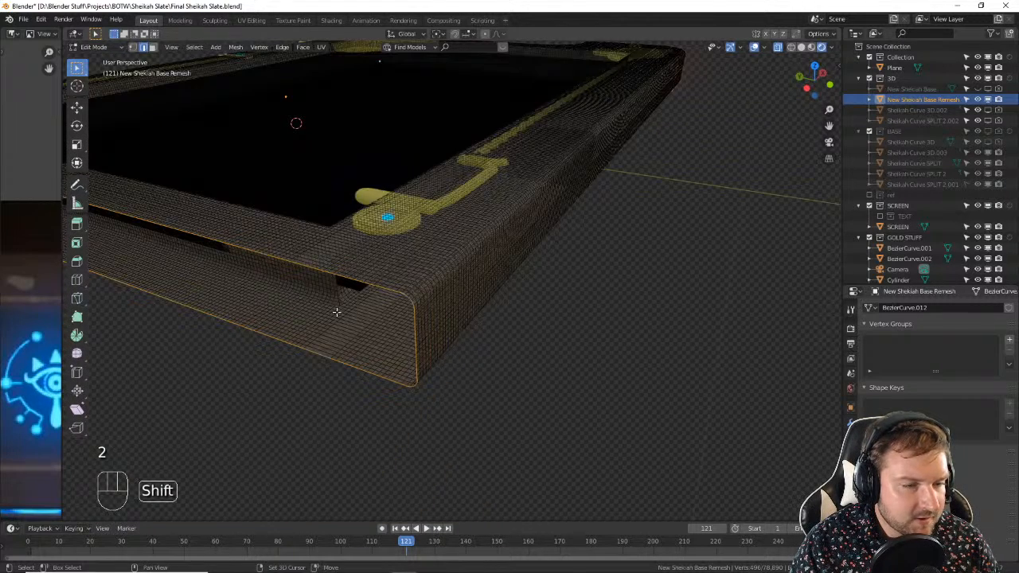
shift+middle_drag(337, 311, 472, 295)
scroll(471, 295, down, 4)
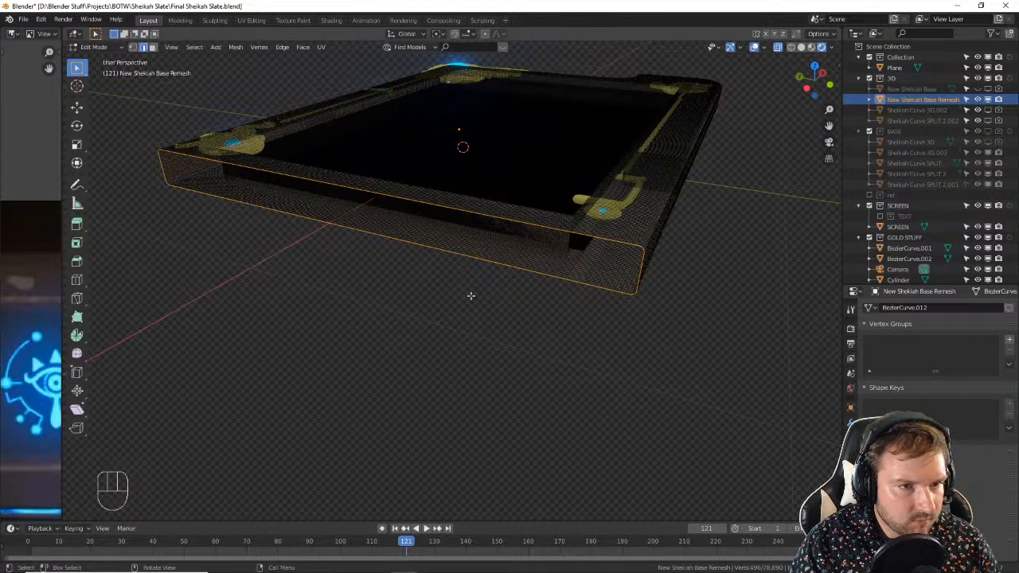
key(f)
scroll(529, 286, up, 1)
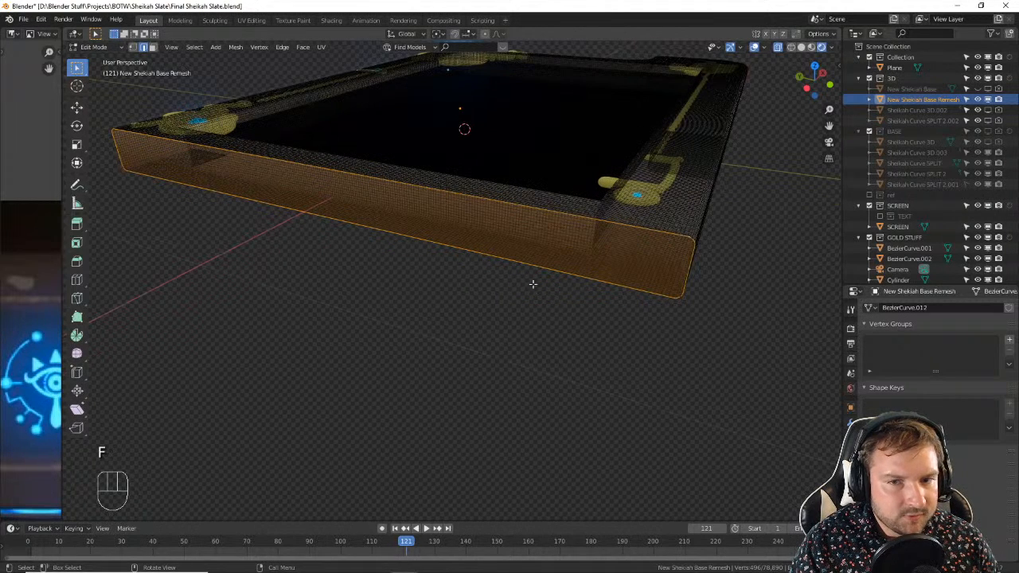
Step: Bevel the new end face's outline with 3 segments and an offset of about 0.098 m
key(ctrl+b)
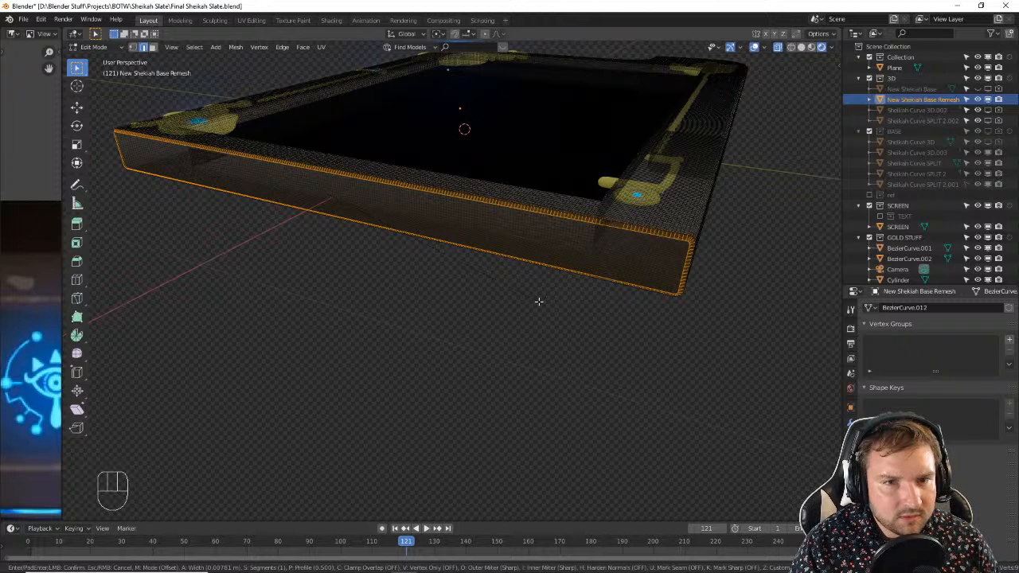
scroll(539, 301, up, 1)
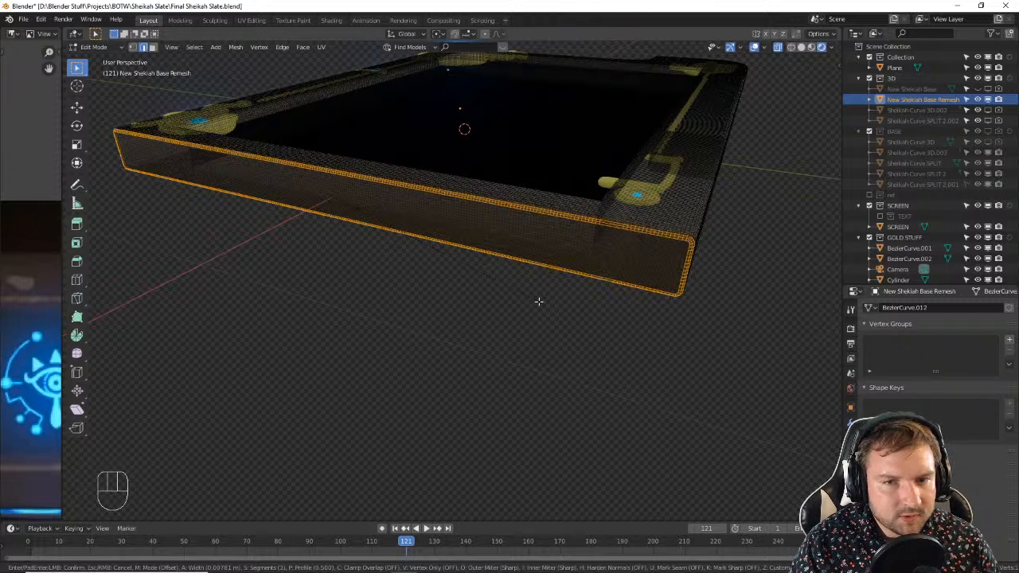
click(539, 300)
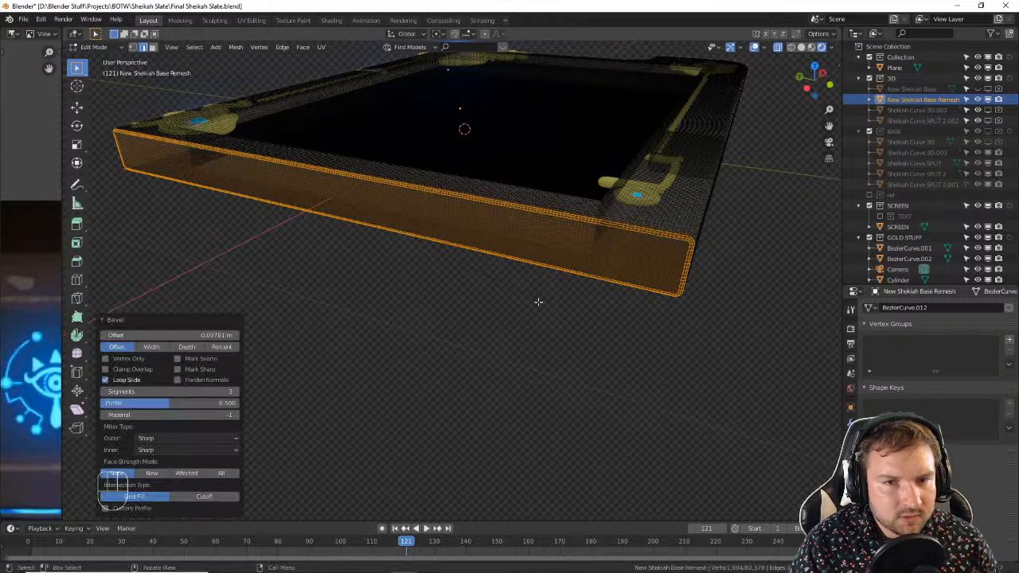
Step: Examine the bevelled end edge and its corner up close in Object Mode and in Edit Mode
key(Tab)
middle_drag(717, 349, 633, 337)
scroll(477, 268, up, 6)
middle_drag(462, 259, 501, 282)
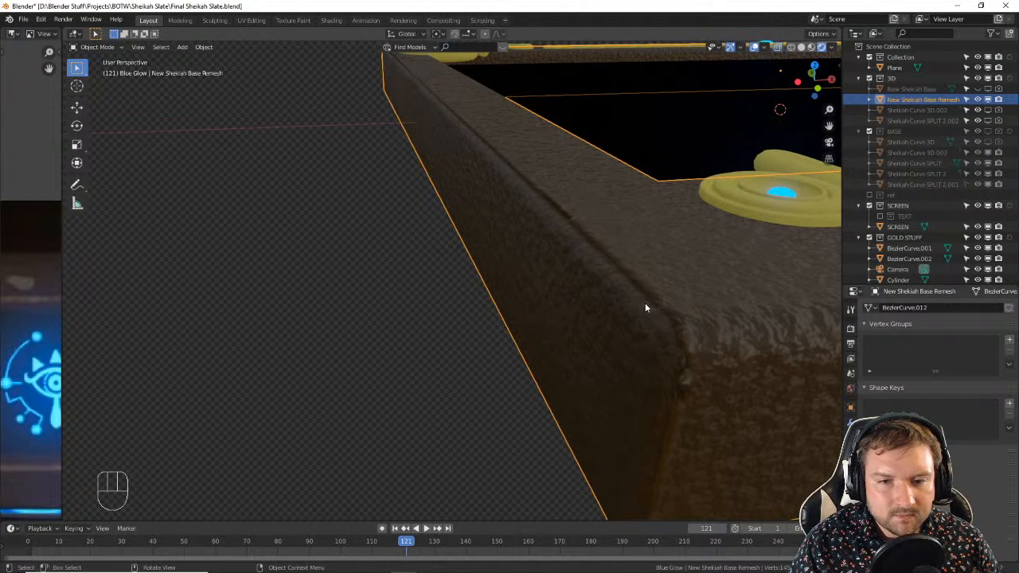
key(Tab)
middle_drag(668, 312, 494, 282)
shift+middle_drag(610, 269, 549, 261)
mouse_move(478, 268)
middle_down()
mouse_move(473, 275)
mouse_move(536, 252)
mouse_move(466, 279)
middle_up()
scroll(425, 268, up, 2)
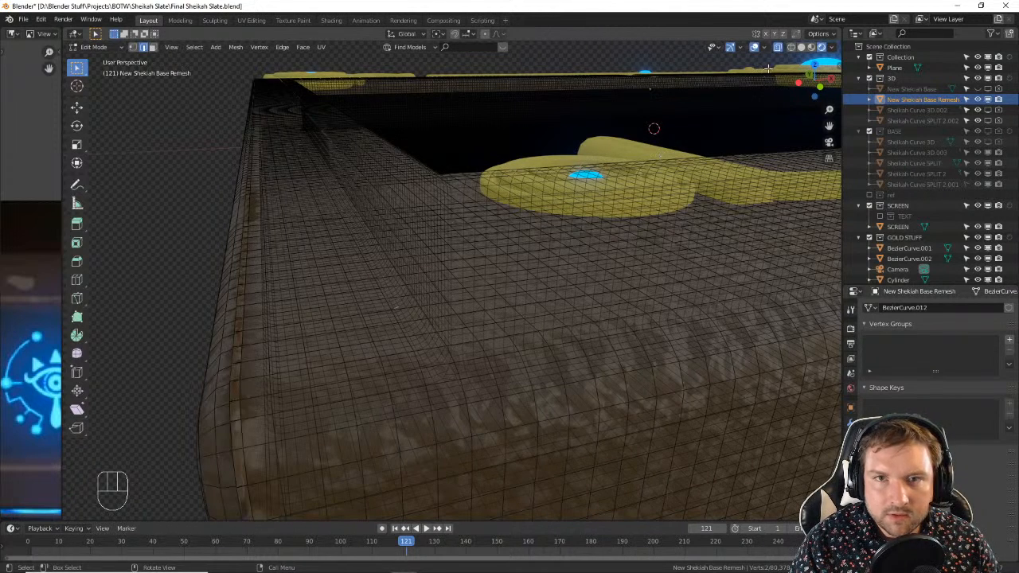
Step: Select all vertices along the slate's bevelled cut end in vertex mode from the top orthographic view
key(KP_7)
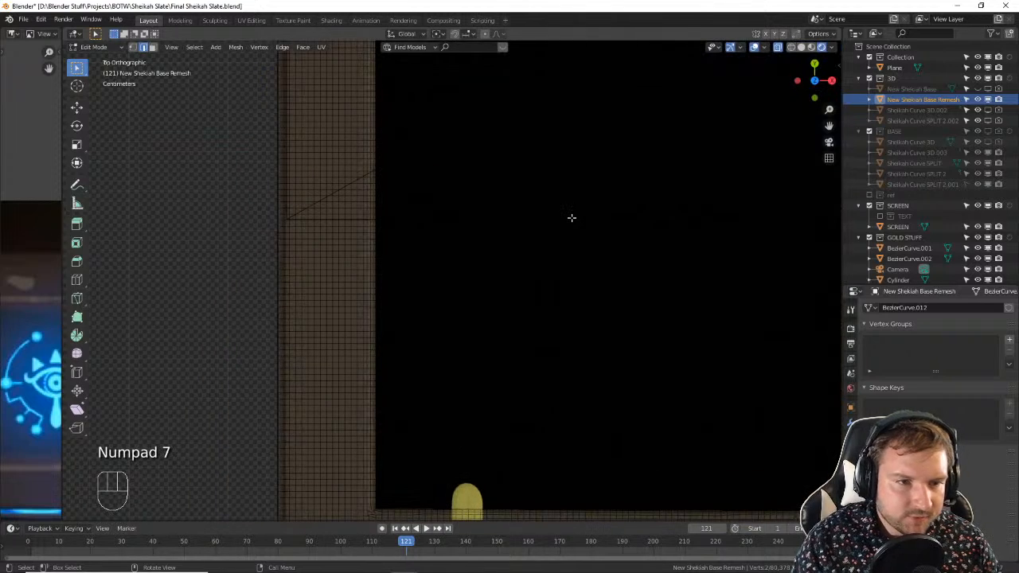
scroll(322, 210, down, 4)
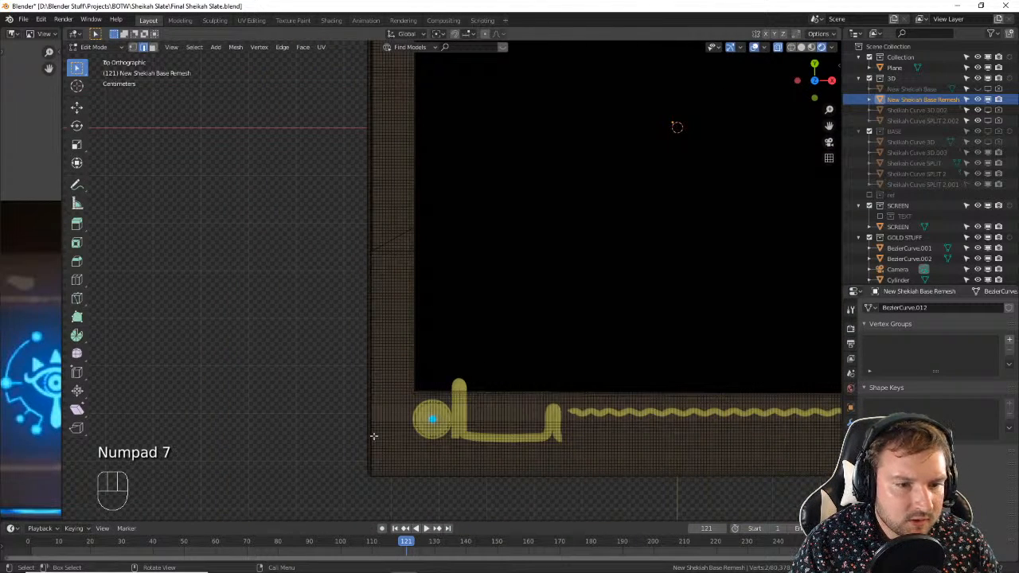
key(1)
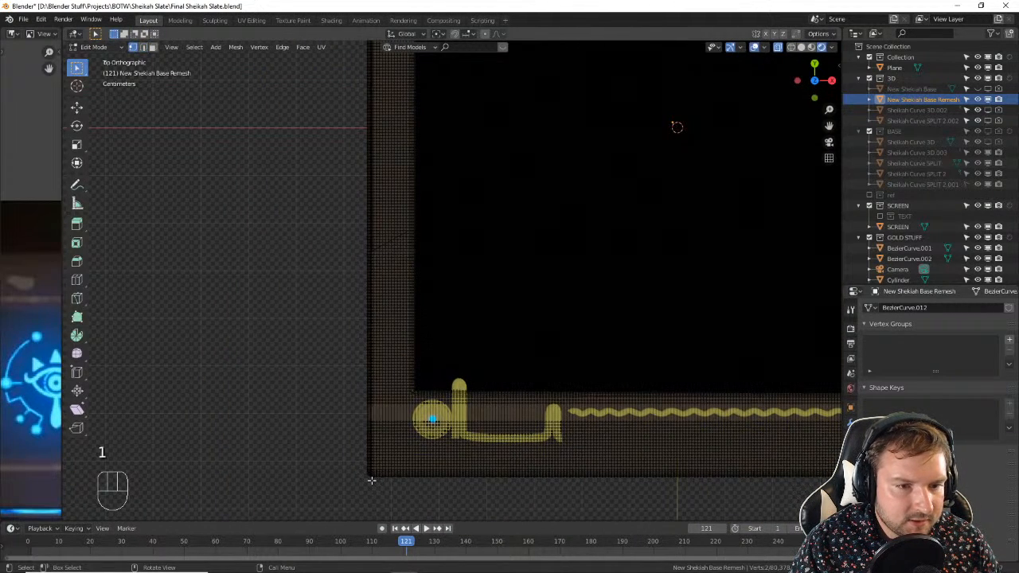
drag(372, 481, 304, 71)
shift+middle_drag(329, 196, 350, 507)
shift+middle_drag(417, 403, 420, 357)
scroll(421, 495, up, 1)
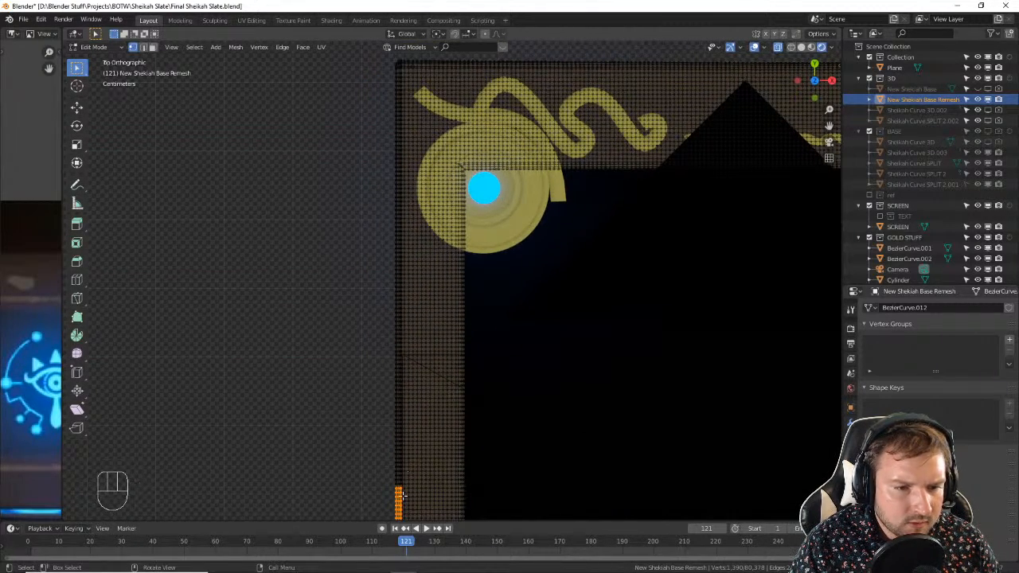
shift+drag(401, 494, 345, 32)
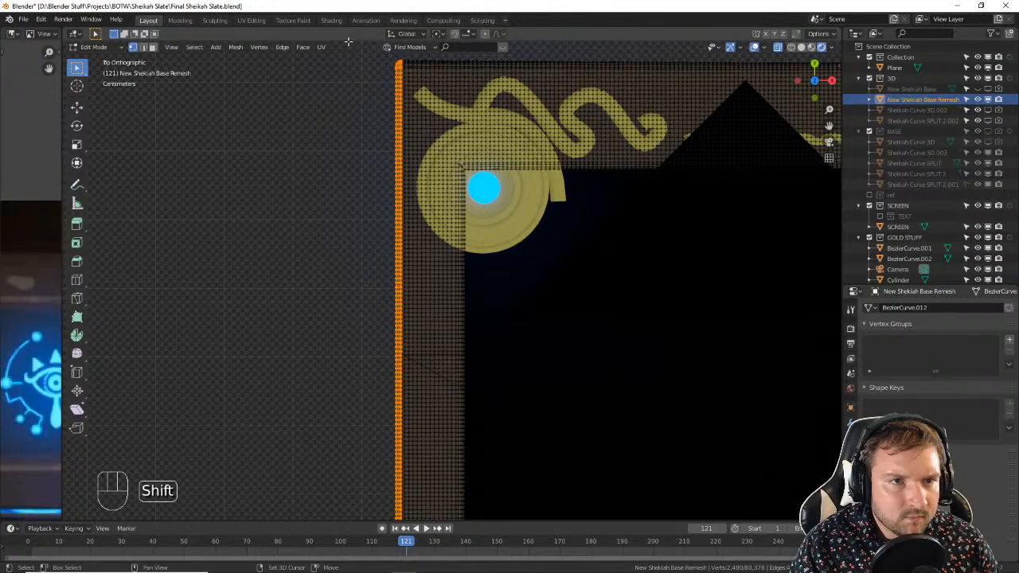
middle_drag(415, 314, 311, 105)
Step: Merge the selected end vertices by distance with a merge distance of 0.0025 m
click(260, 48)
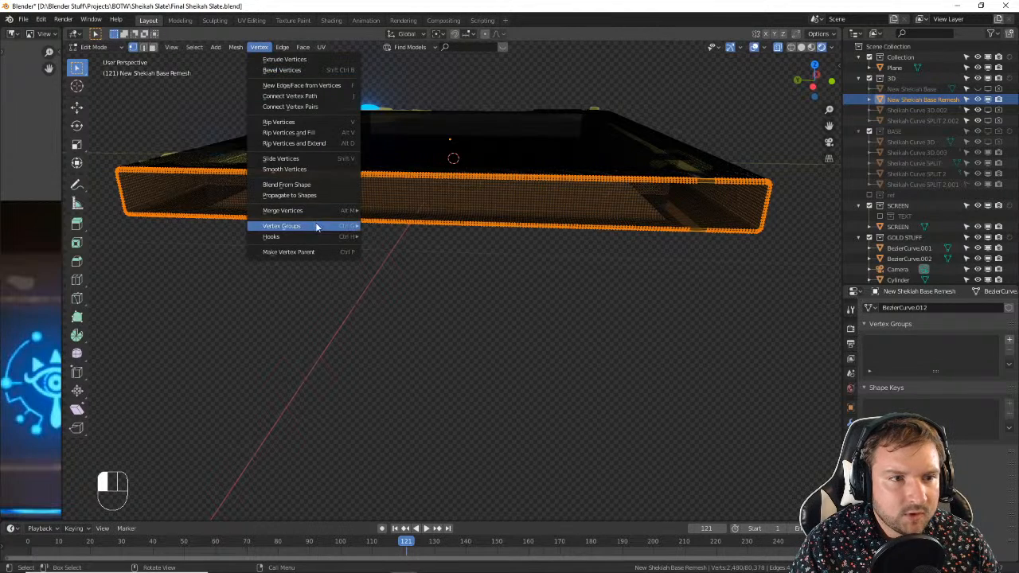
mouse_move(319, 210)
click(396, 249)
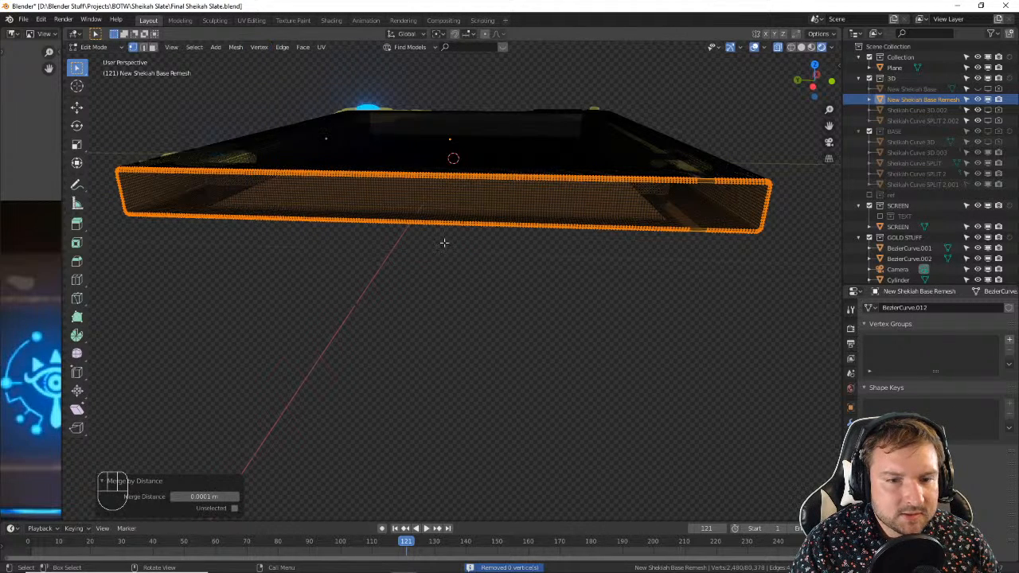
click(237, 496)
click(236, 497)
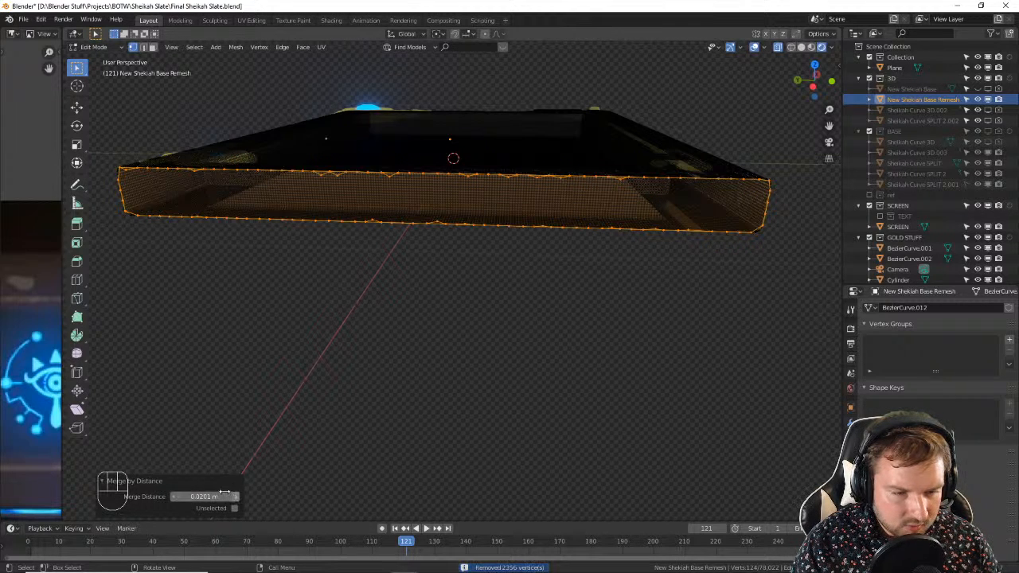
click(174, 496)
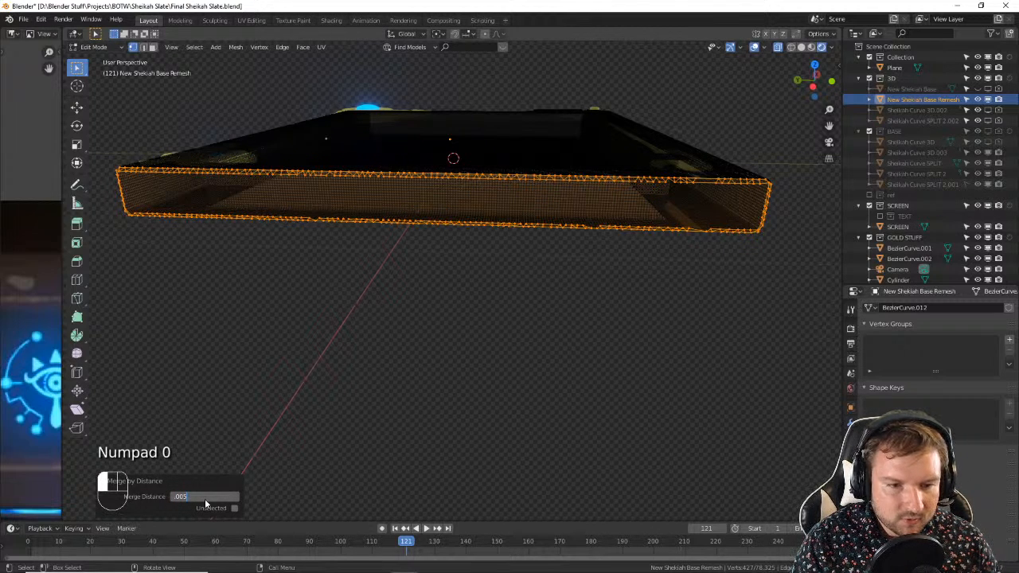
key(Return)
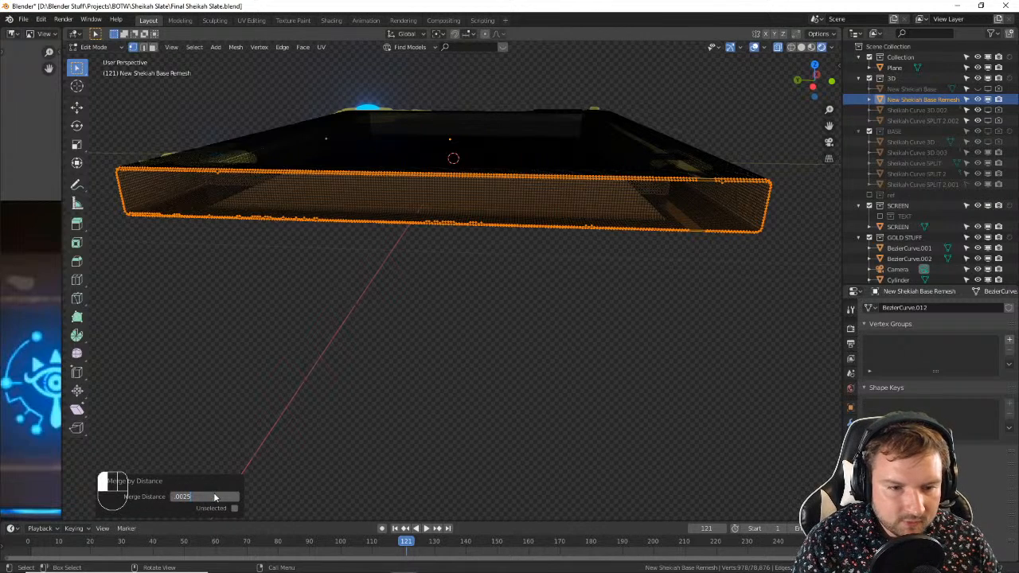
key(Return)
Step: Examine the merged vertices along the end edge, leave Edit Mode and inspect the edge's shading up close
middle_drag(541, 284, 454, 294)
scroll(483, 291, up, 3)
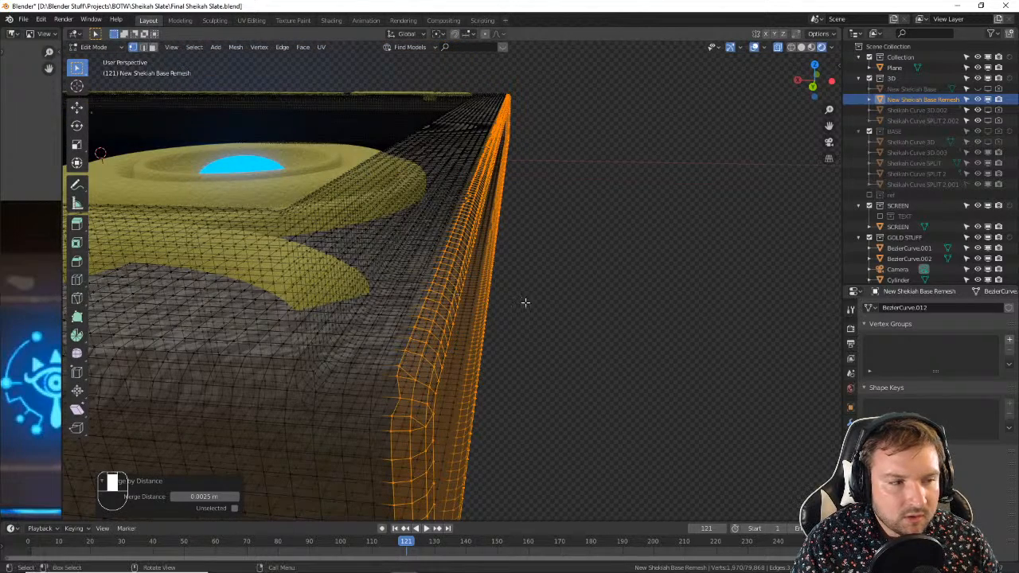
key(Tab)
middle_drag(459, 331, 479, 221)
middle_drag(501, 177, 491, 227)
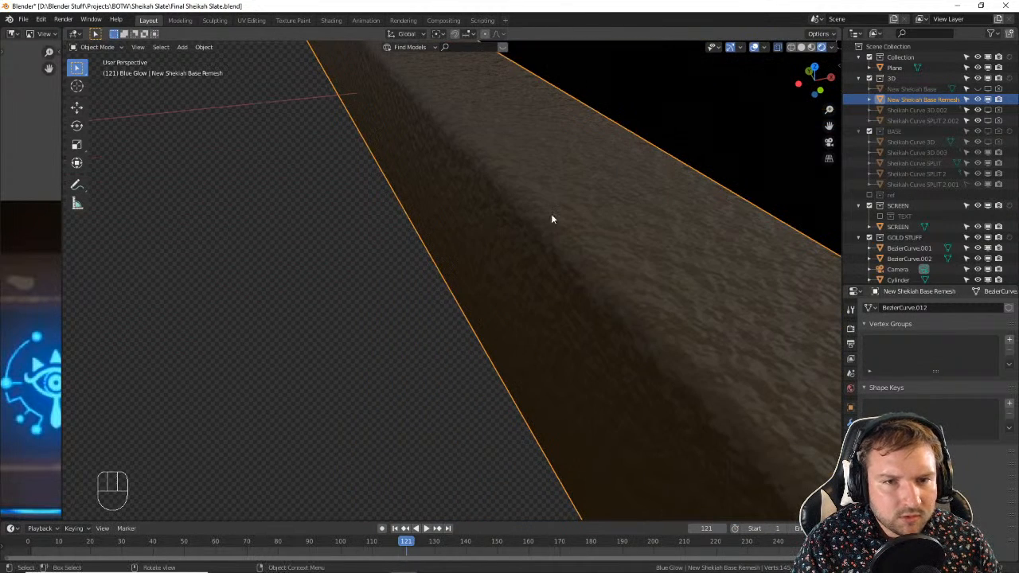
Step: Switch to the Shading workspace, hide the viewport overlays and select the slate base near the corner with the small gold disc
click(330, 21)
click(573, 178)
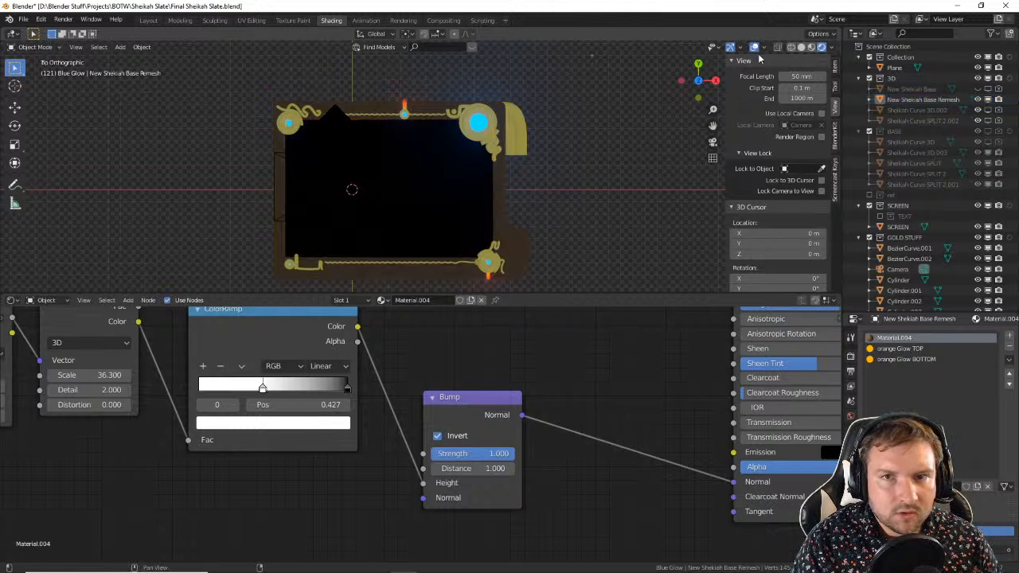
middle_drag(573, 177, 446, 112)
scroll(308, 144, up, 3)
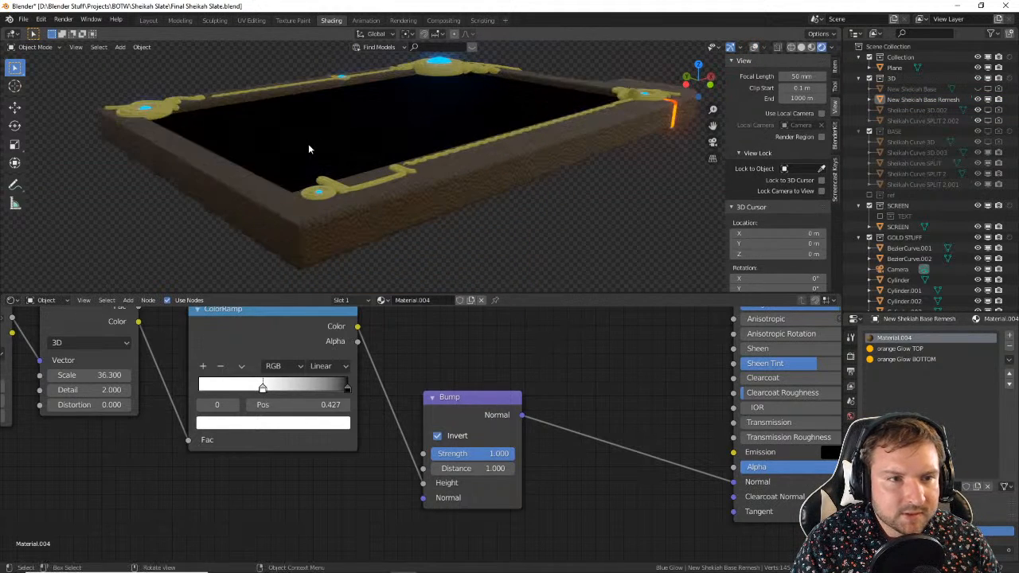
scroll(374, 103, up, 6)
scroll(383, 128, down, 3)
middle_drag(384, 128, 407, 155)
scroll(369, 127, down, 4)
click(383, 172)
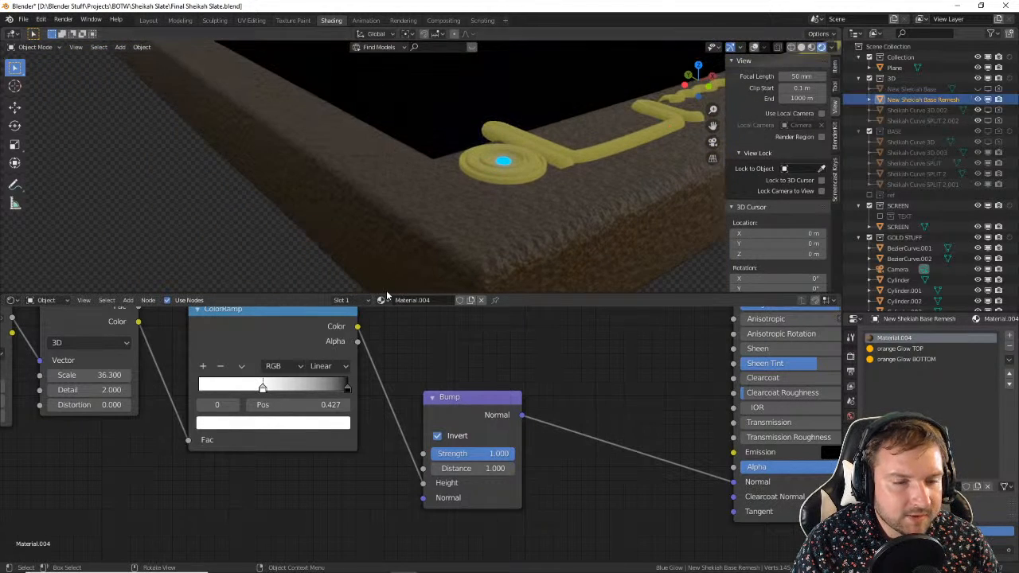
Step: Set the Mix Shader factor in the slate's Material.004 to 0.325
middle_drag(695, 378, 594, 435)
middle_drag(705, 493, 434, 352)
scroll(446, 364, down, 2)
middle_drag(379, 492, 395, 409)
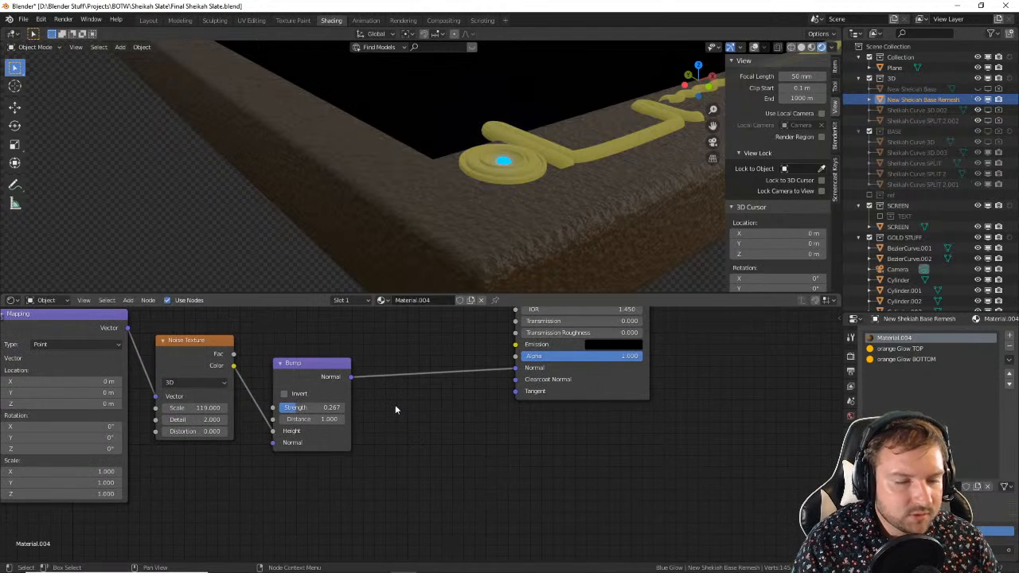
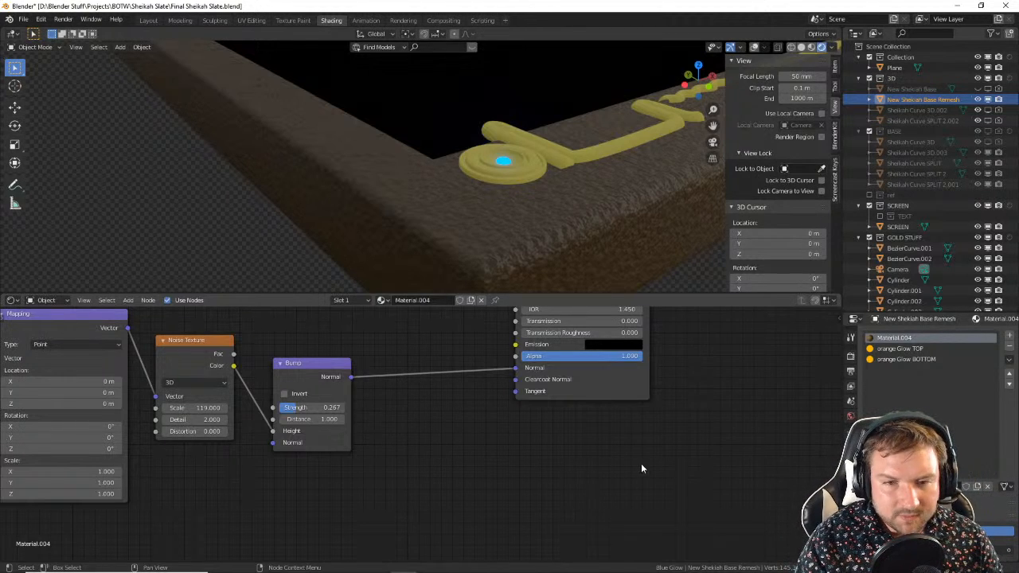
scroll(589, 421, down, 3)
scroll(463, 461, up, 3)
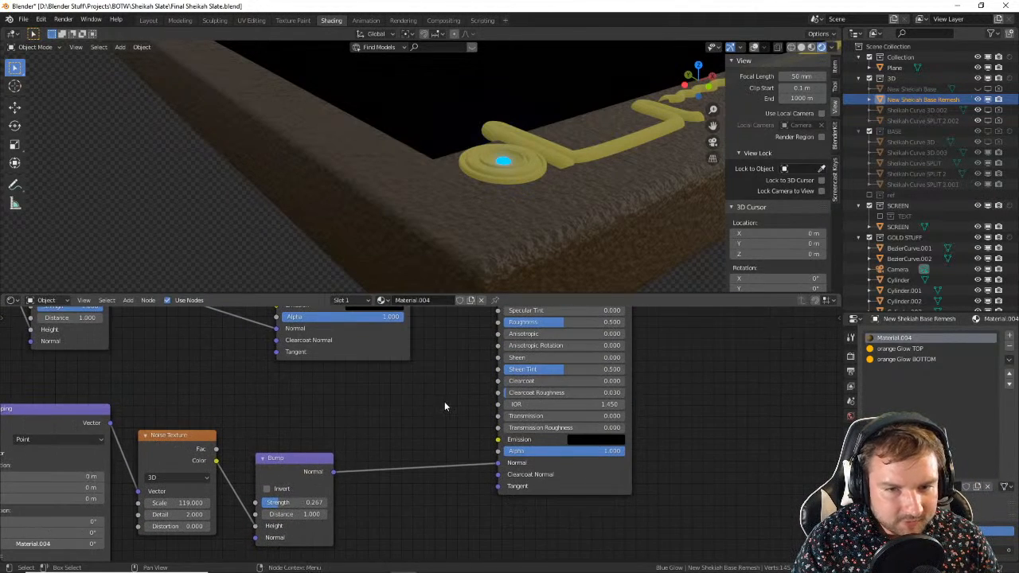
scroll(444, 405, down, 1)
middle_drag(449, 373, 424, 546)
middle_drag(488, 330, 443, 420)
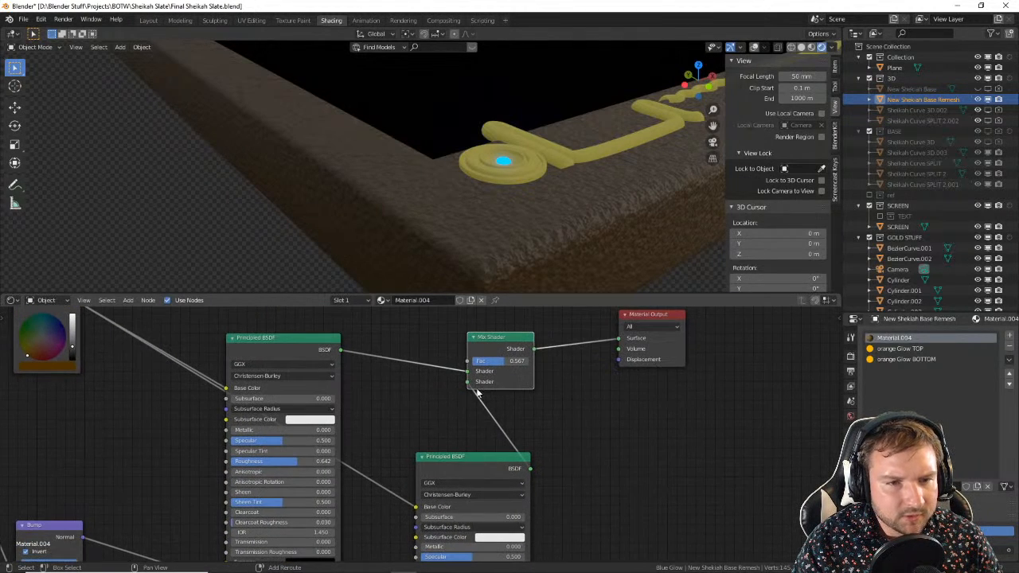
scroll(490, 398, up, 3)
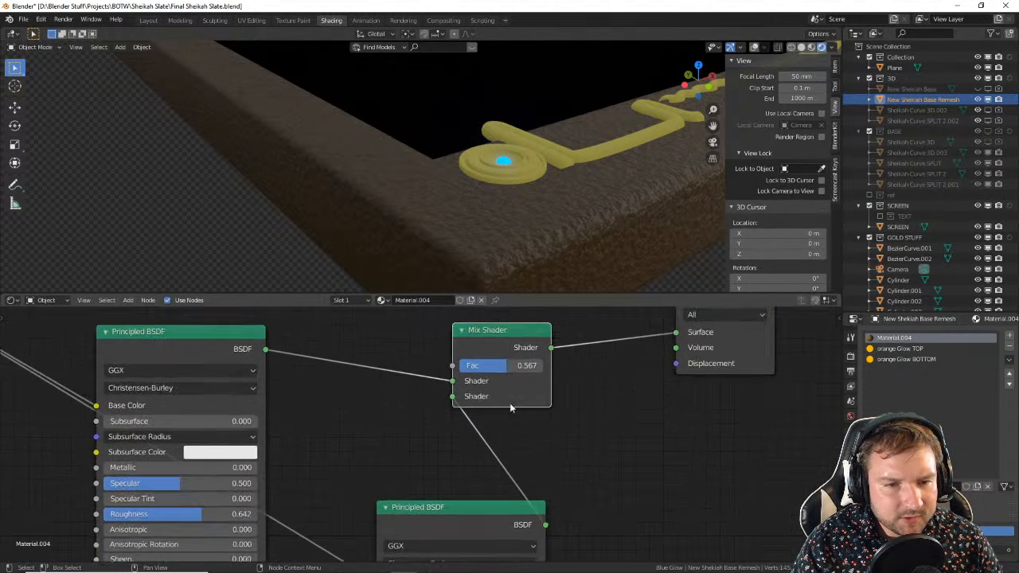
middle_drag(510, 404, 476, 429)
drag(474, 396, 453, 389)
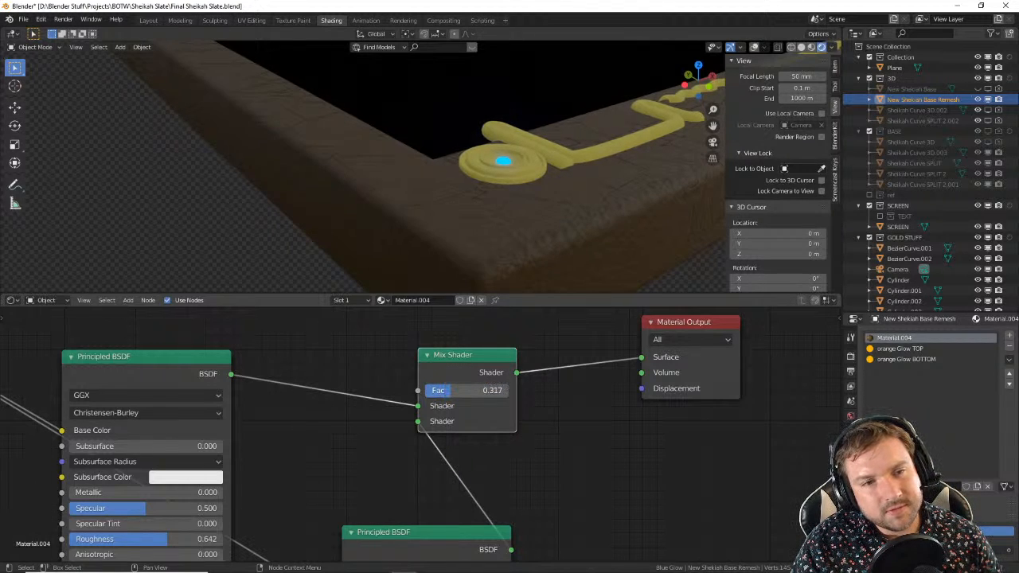
drag(453, 390, 454, 390)
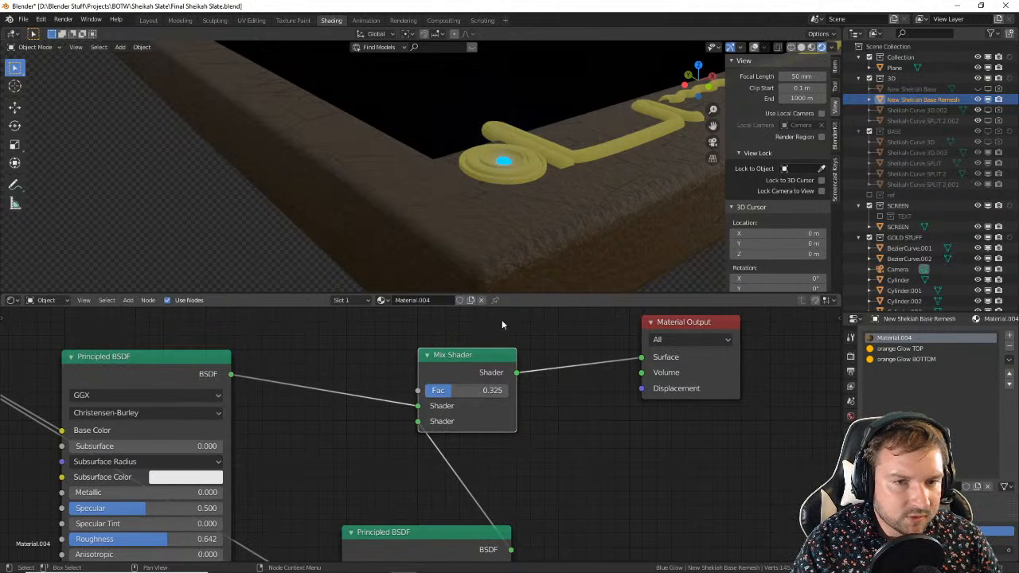
Step: Set the scale of the Noise Texture that feeds the 0.267-strength Bump node in Material.004 to 288.1
scroll(531, 231, down, 8)
scroll(529, 201, up, 5)
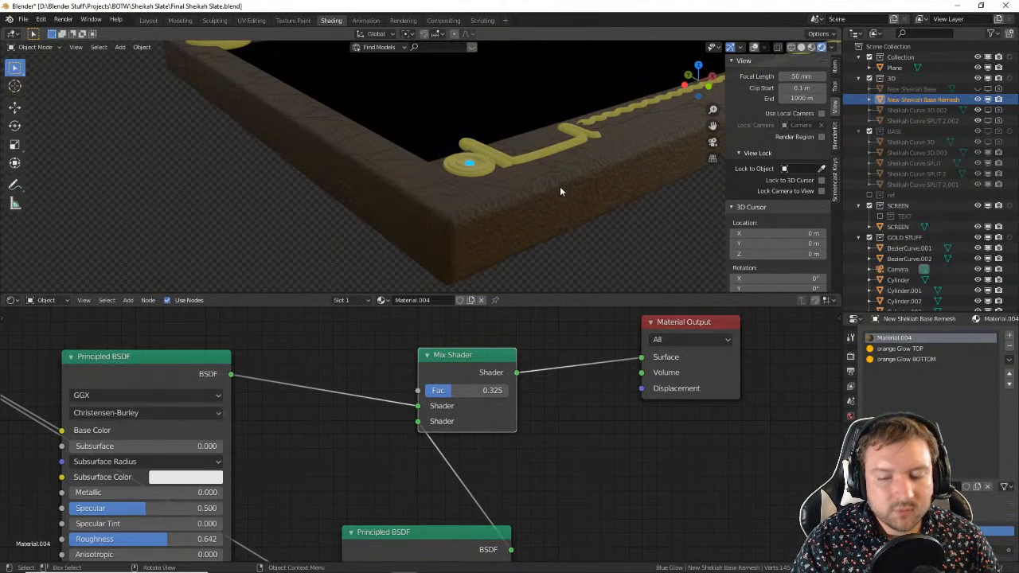
key(KP_7)
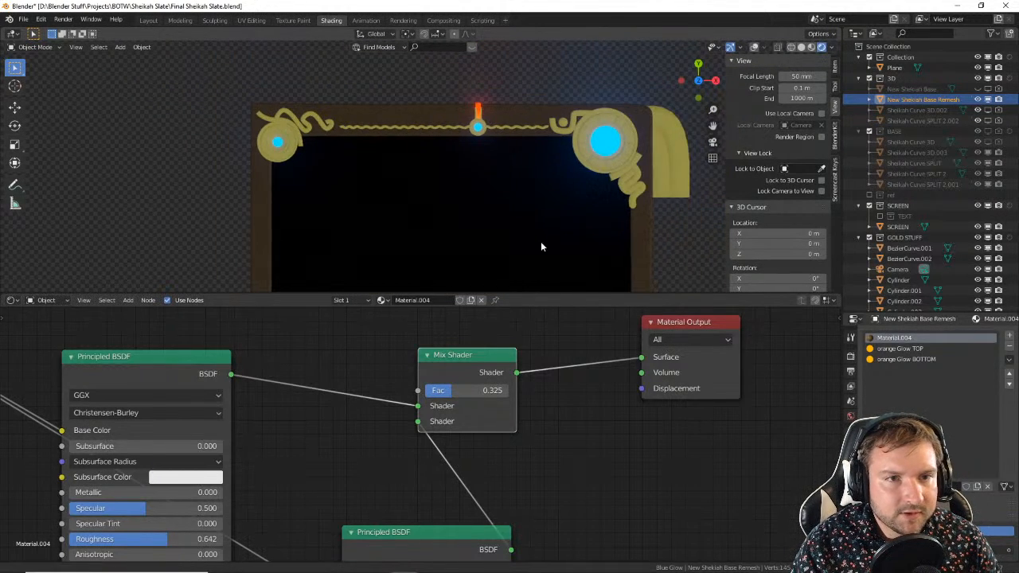
middle_drag(540, 247, 468, 219)
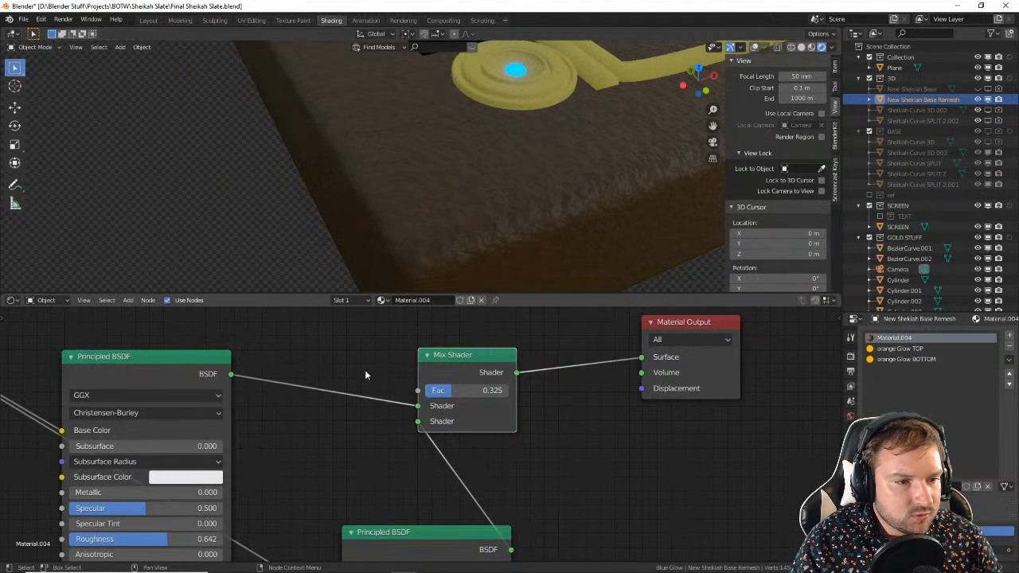
scroll(394, 390, down, 1)
middle_drag(403, 394, 408, 307)
middle_drag(389, 422, 407, 315)
scroll(352, 428, down, 2)
middle_drag(353, 430, 424, 342)
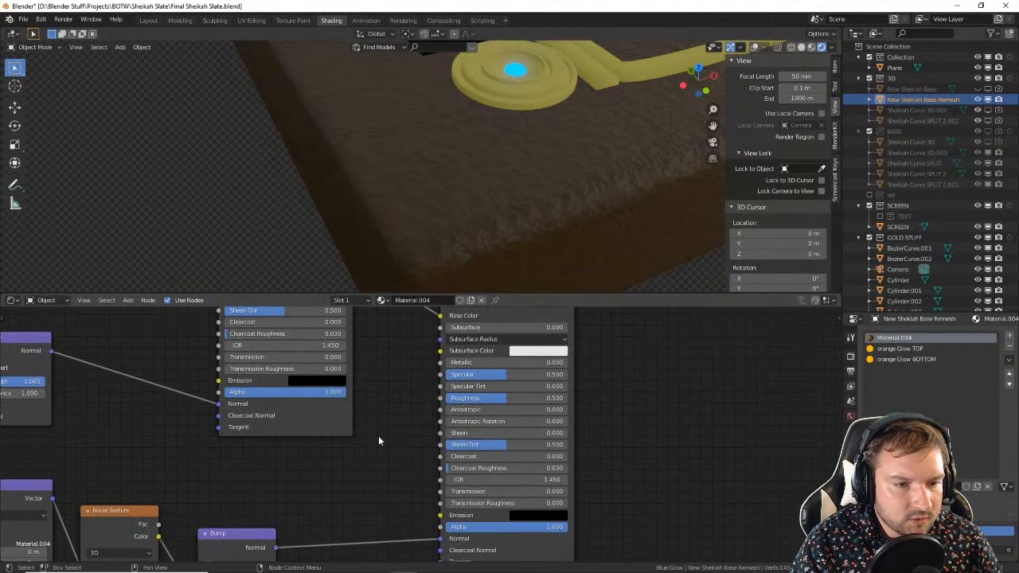
scroll(378, 437, down, 3)
middle_drag(293, 477, 409, 410)
scroll(409, 418, up, 3)
middle_drag(234, 472, 372, 413)
scroll(438, 434, up, 1)
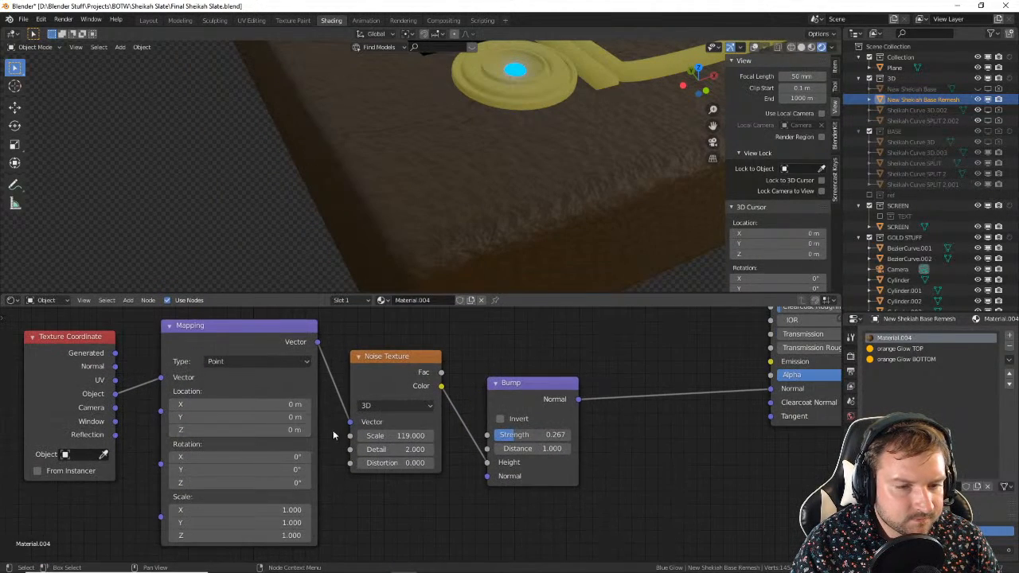
scroll(413, 437, up, 1)
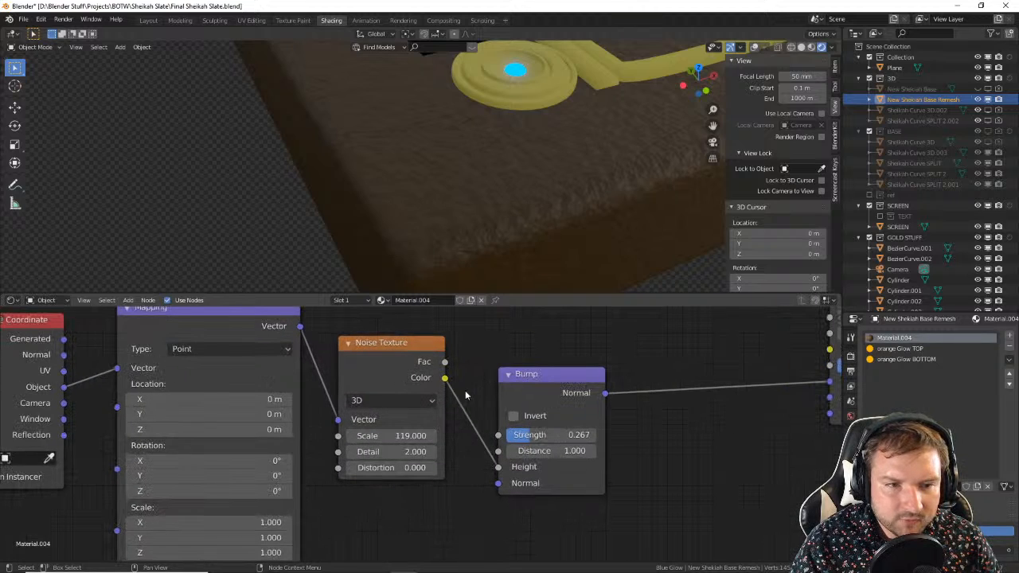
drag(372, 437, 449, 436)
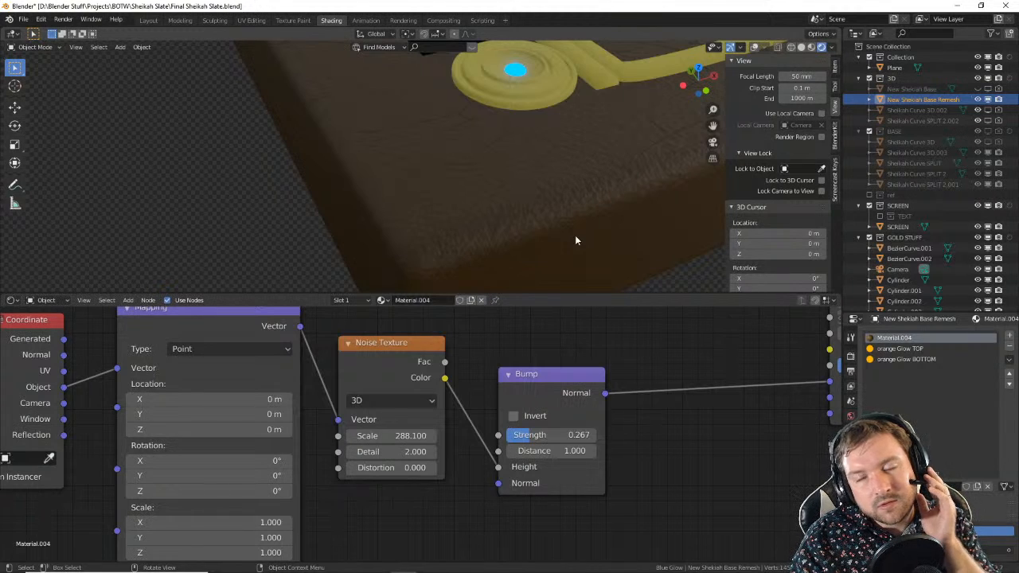
Step: Check the slate's finer surface texture at the corner and from the top view, and save the file
scroll(577, 231, down, 5)
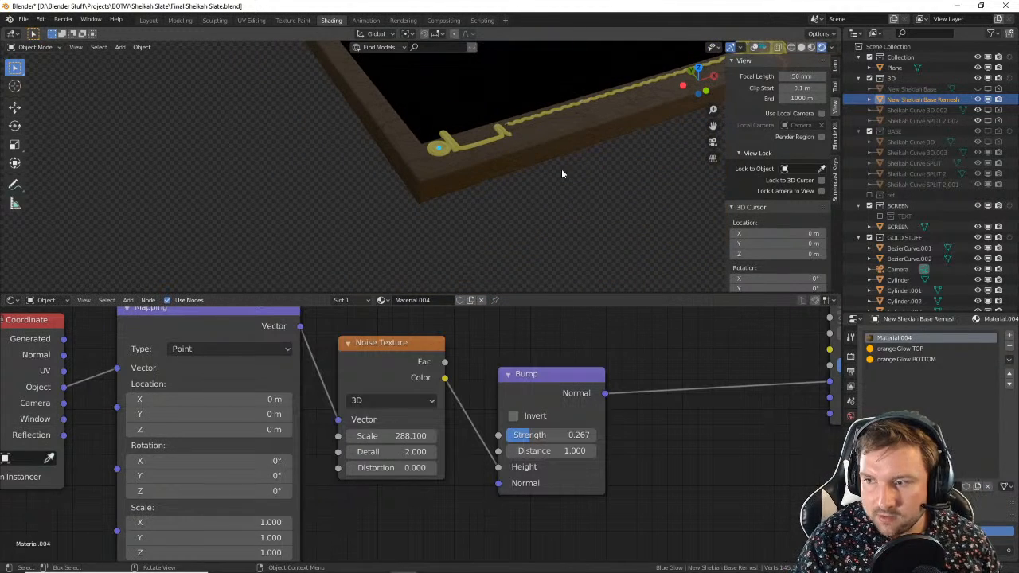
middle_drag(596, 171, 566, 193)
key(KP_7)
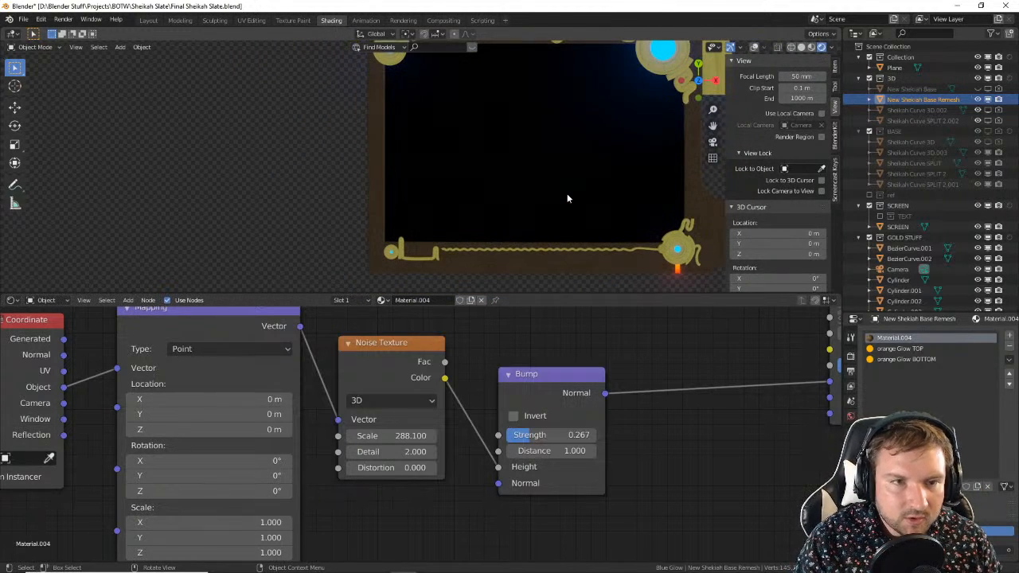
scroll(617, 202, down, 3)
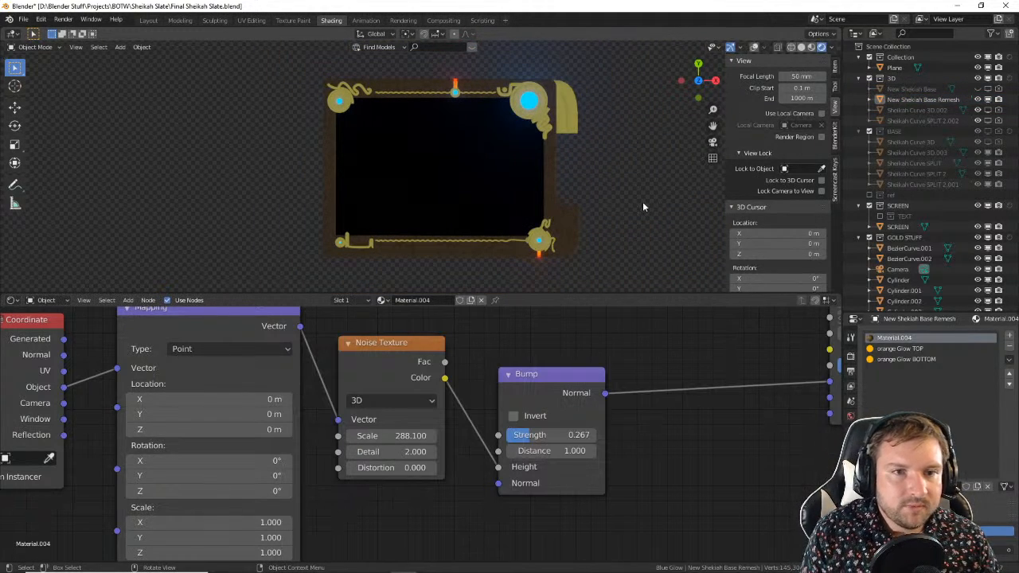
middle_drag(627, 195, 466, 146)
scroll(467, 145, up, 5)
shift+middle_drag(325, 141, 382, 143)
key(KP_7)
scroll(413, 189, down, 4)
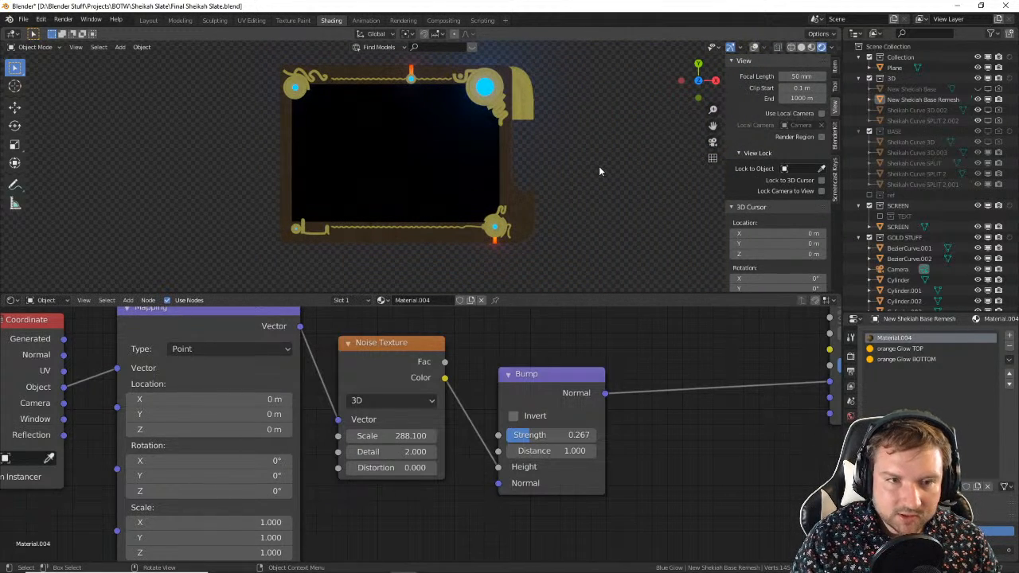
scroll(598, 165, down, 2)
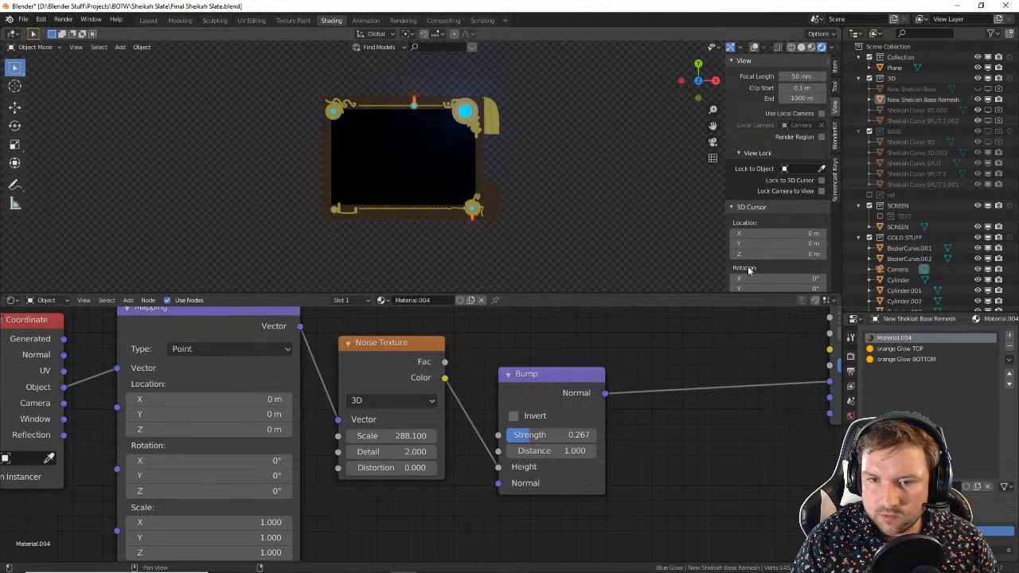
key(ctrl+s)
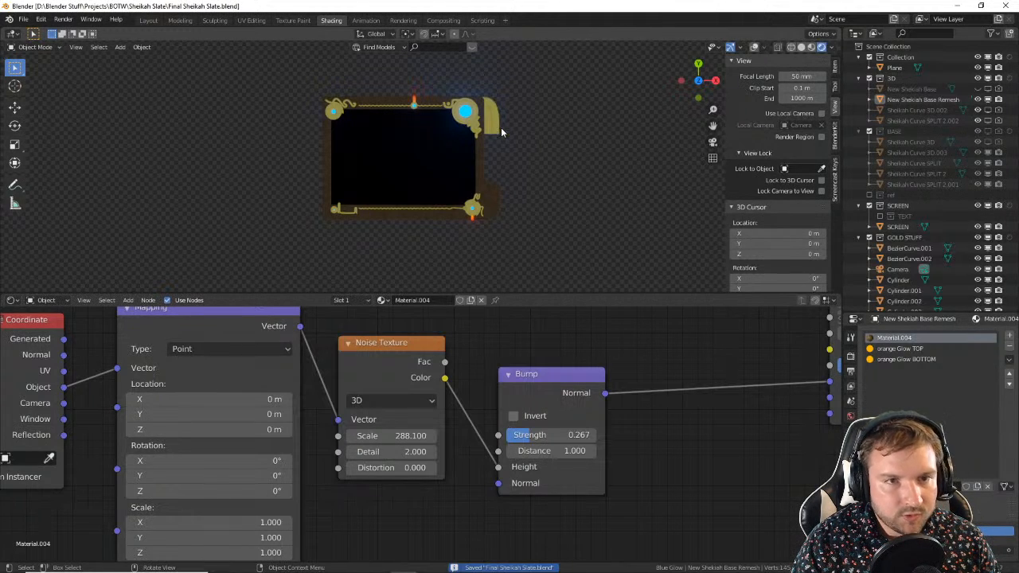
Step: Open the wavy gold strip below the slate's screen for editing and turn the viewport overlays back on
scroll(480, 199, up, 5)
middle_drag(479, 201, 505, 94)
scroll(308, 191, up, 6)
shift+middle_drag(307, 190, 387, 170)
scroll(562, 162, up, 3)
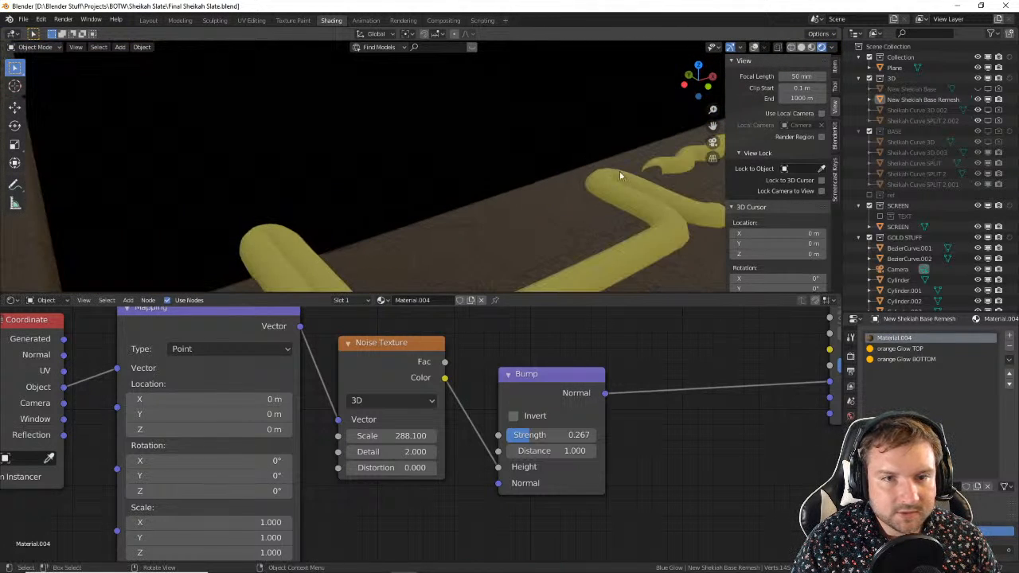
shift+middle_drag(625, 172, 566, 202)
click(563, 203)
key(Tab)
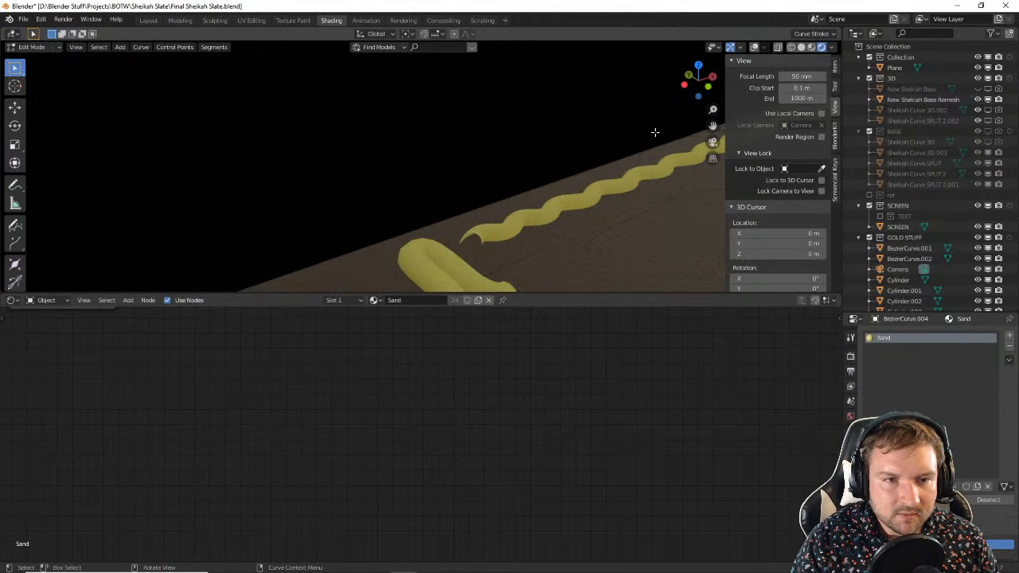
click(753, 48)
middle_drag(582, 166, 542, 180)
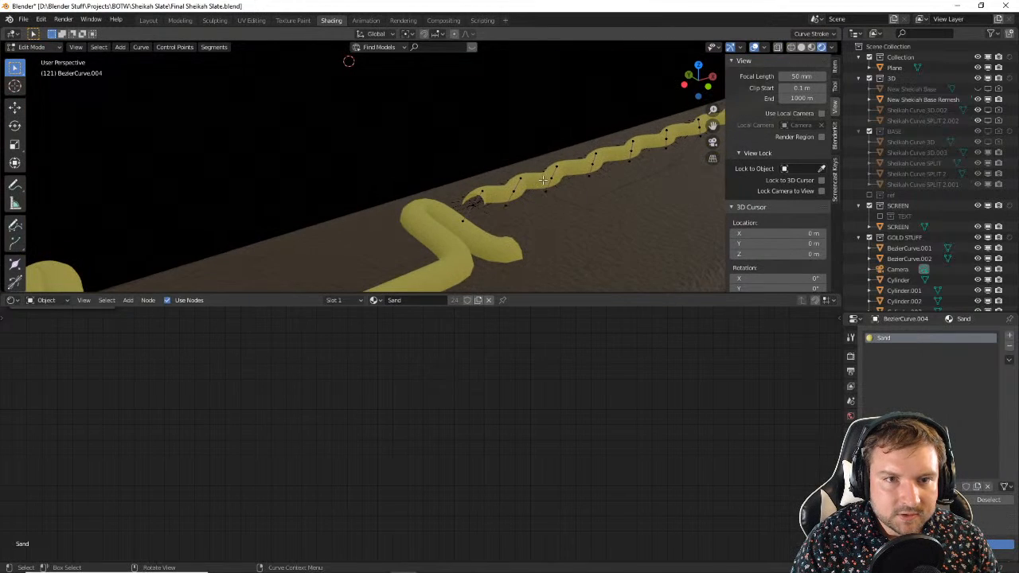
Step: Convert the wavy gold curve below the screen to a mesh
key(Tab)
right_click(500, 195)
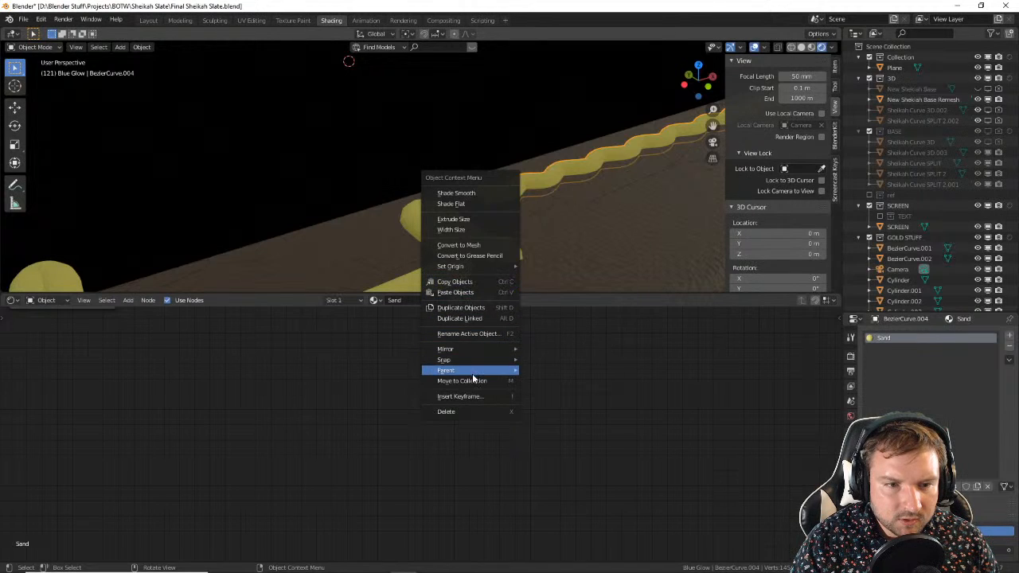
click(469, 244)
Step: Cap the open end of the wavy gold strip by filling its edge loop with a face
key(Tab)
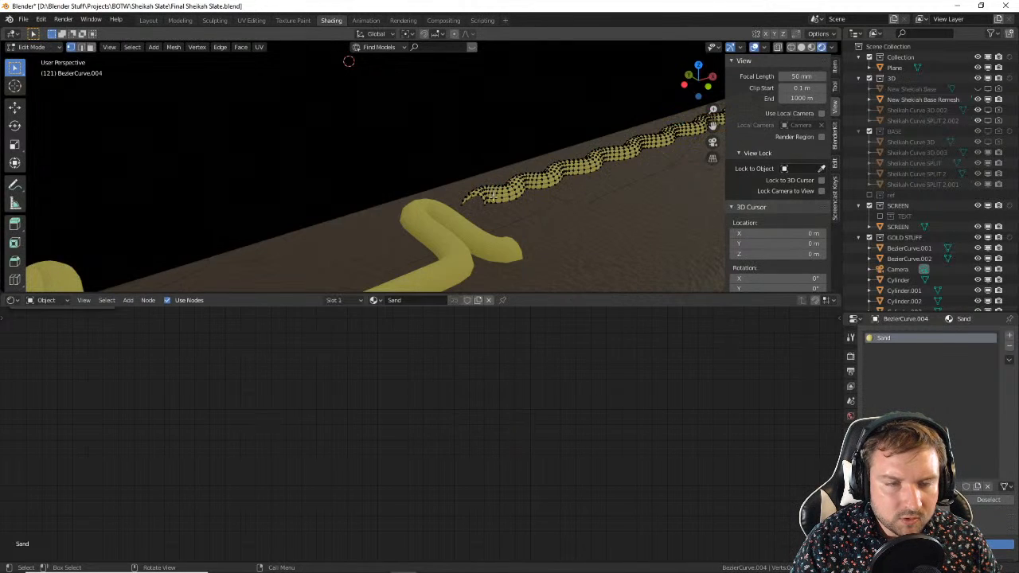
scroll(493, 197, up, 6)
scroll(544, 213, down, 3)
mouse_move(544, 210)
middle_down()
mouse_move(512, 198)
mouse_move(527, 200)
middle_up()
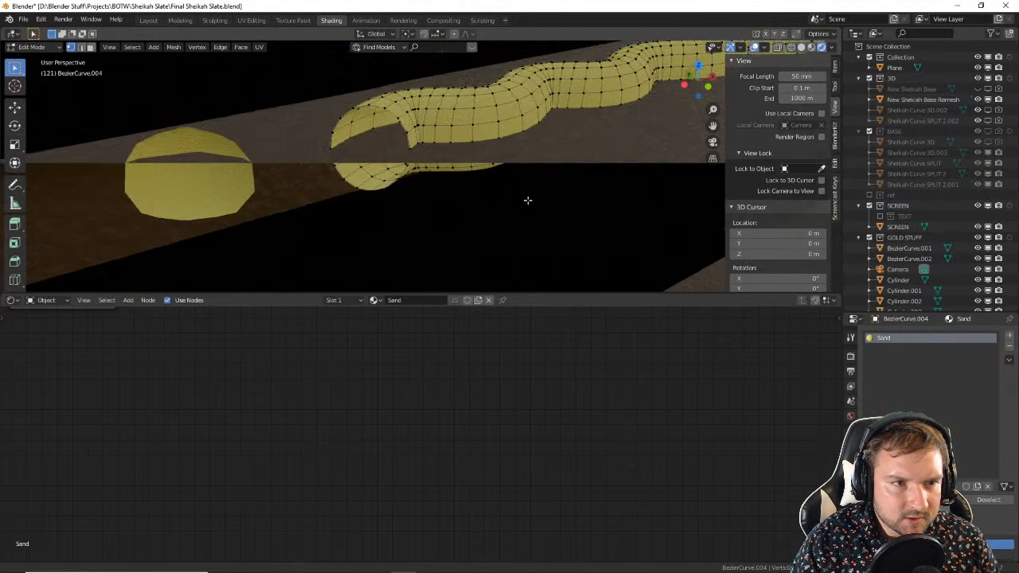
key(2)
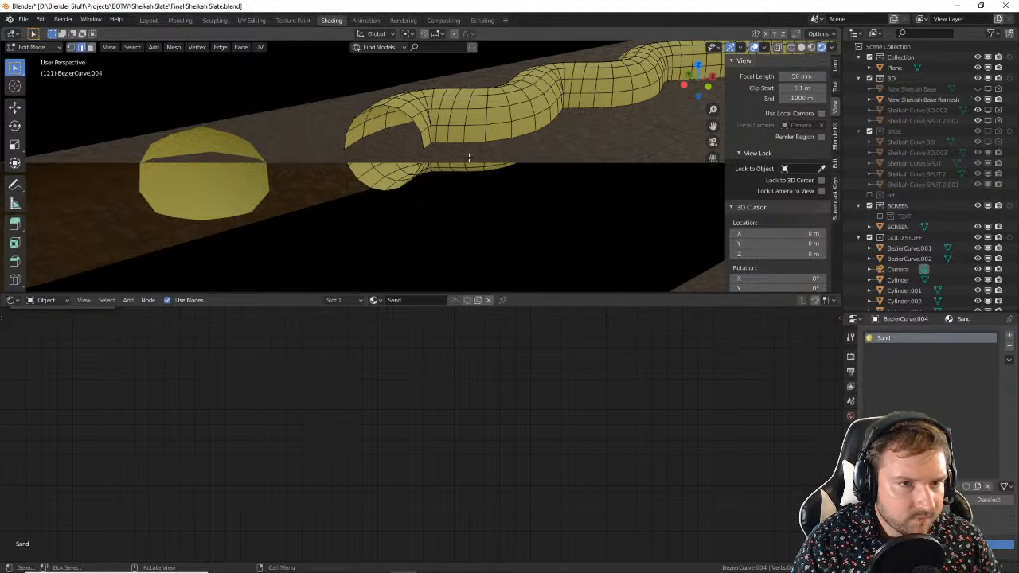
alt+click(400, 112)
key(f)
key(Tab)
scroll(481, 119, down, 5)
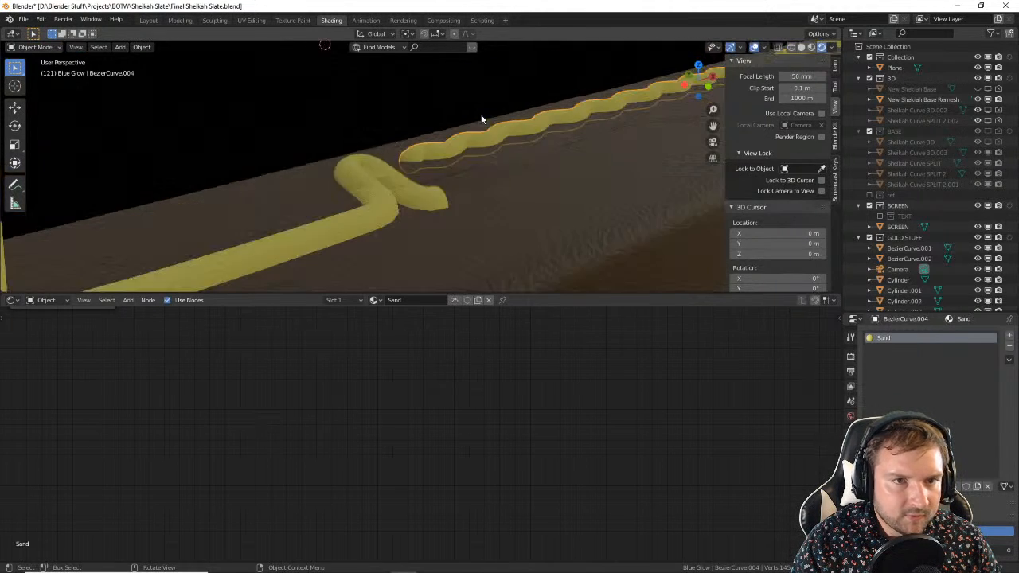
Step: Inspect the wavy strip along its length and from above, and check the slate in a test render
scroll(480, 119, down, 6)
mouse_move(572, 114)
middle_down()
mouse_move(237, 130)
mouse_move(398, 141)
mouse_move(468, 186)
middle_up()
scroll(237, 129, up, 4)
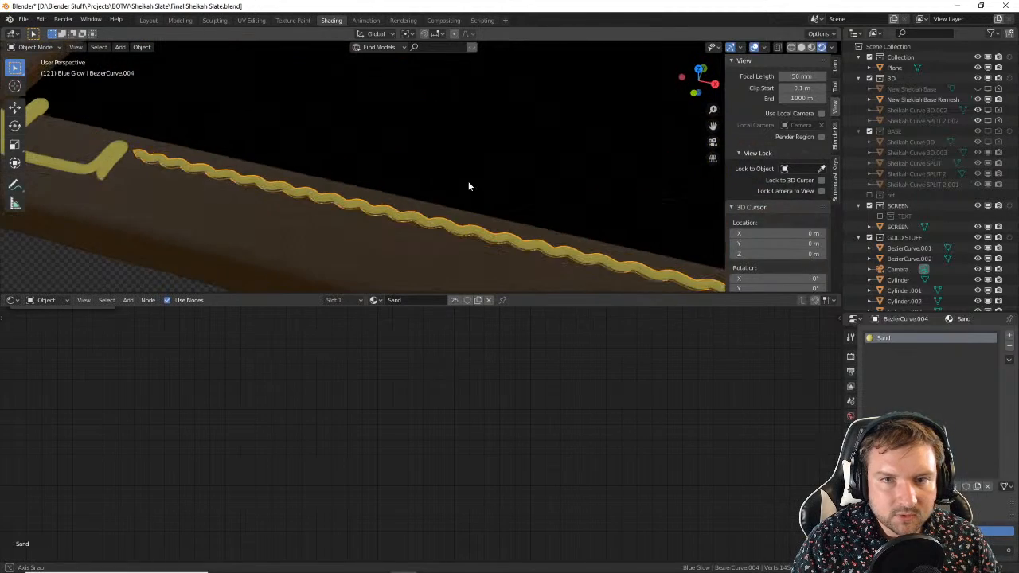
key(KP_7)
scroll(509, 190, down, 3)
scroll(601, 180, up, 3)
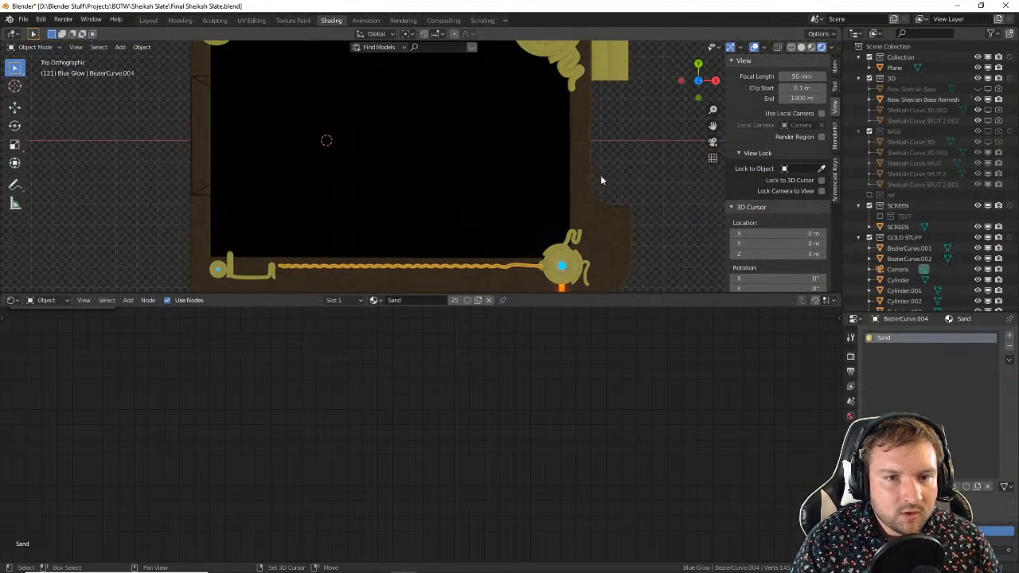
scroll(601, 180, down, 3)
key(F12)
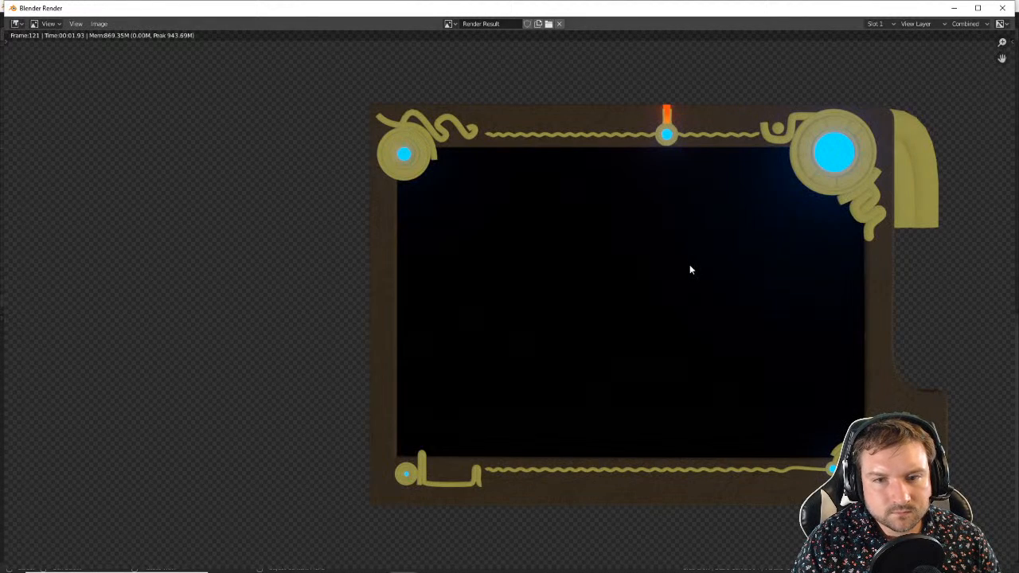
scroll(587, 203, down, 1)
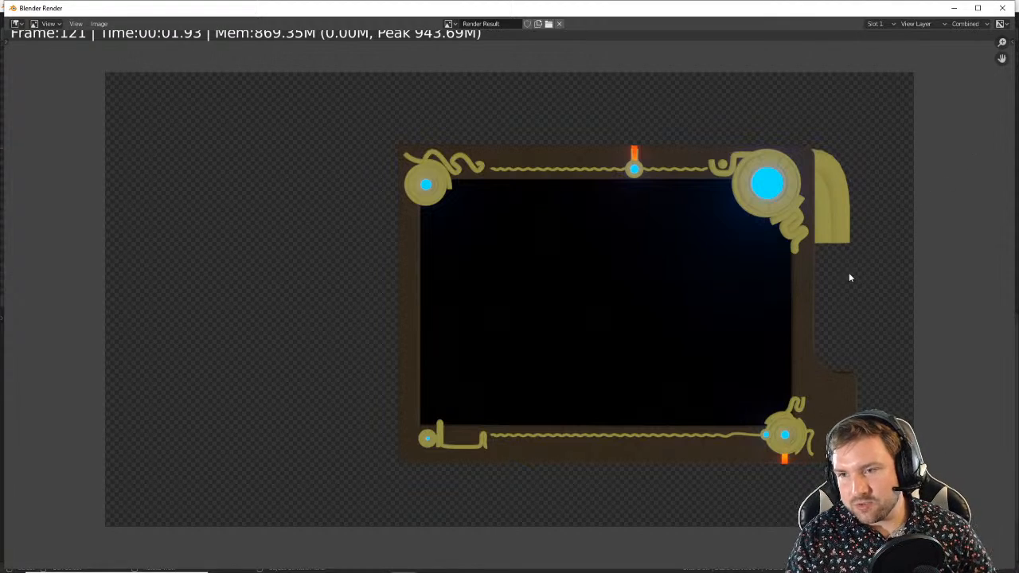
click(1002, 8)
Step: Lock the camera to the view and reframe it so the slate sits smaller in the frame's upper-right corner
scroll(650, 194, down, 2)
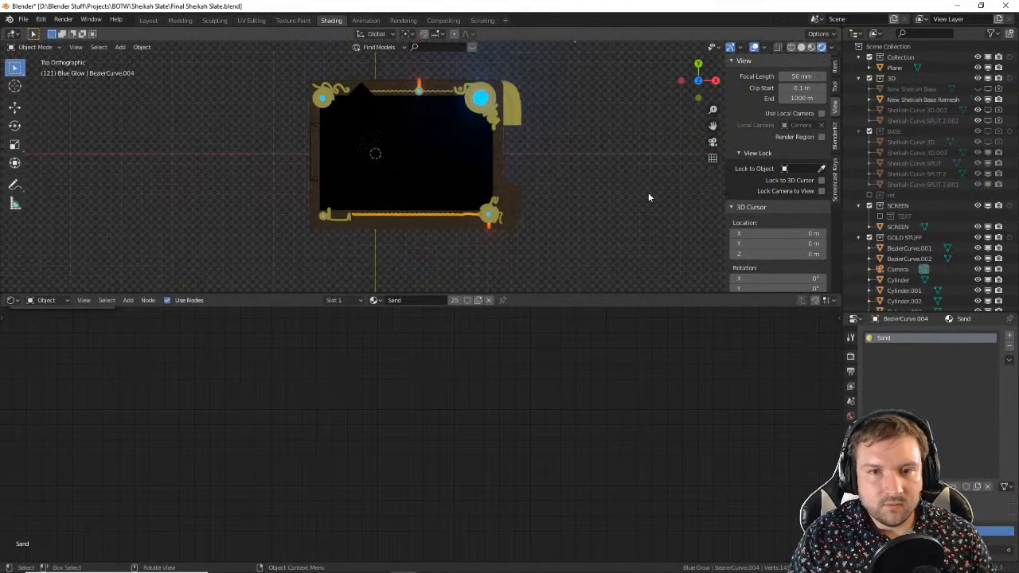
click(821, 191)
key(KP_0)
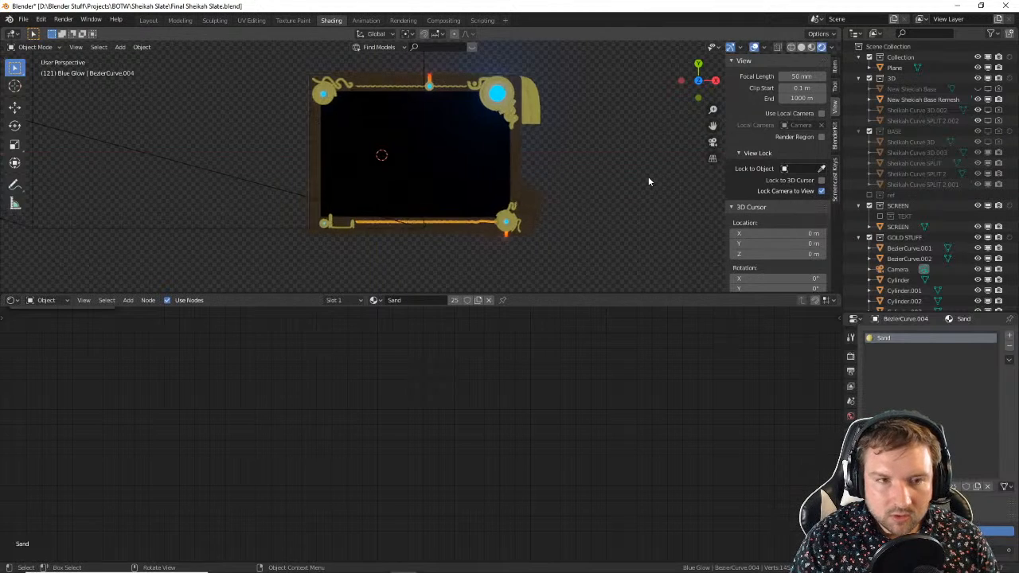
scroll(538, 169, down, 4)
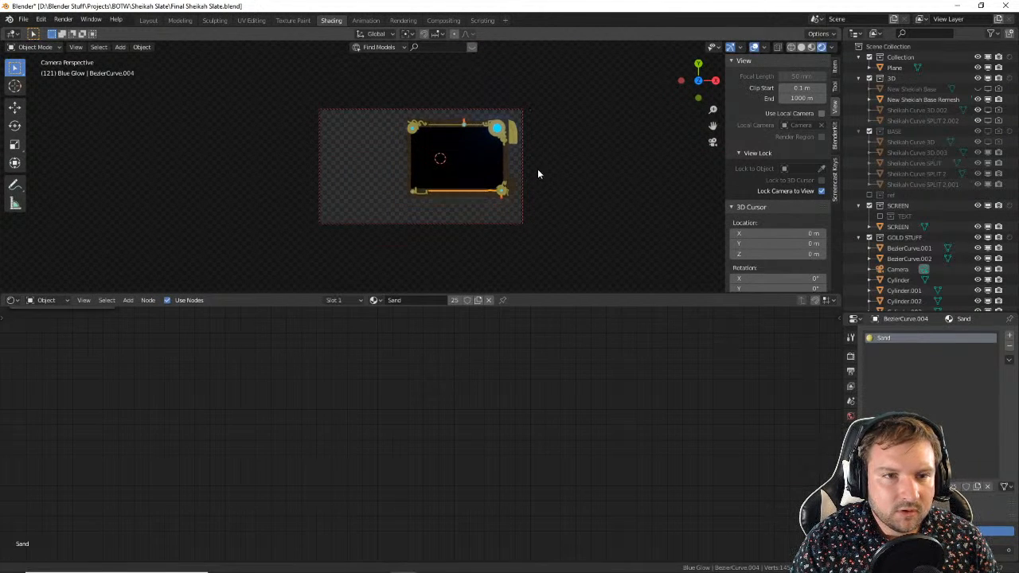
shift+middle_drag(539, 168, 567, 154)
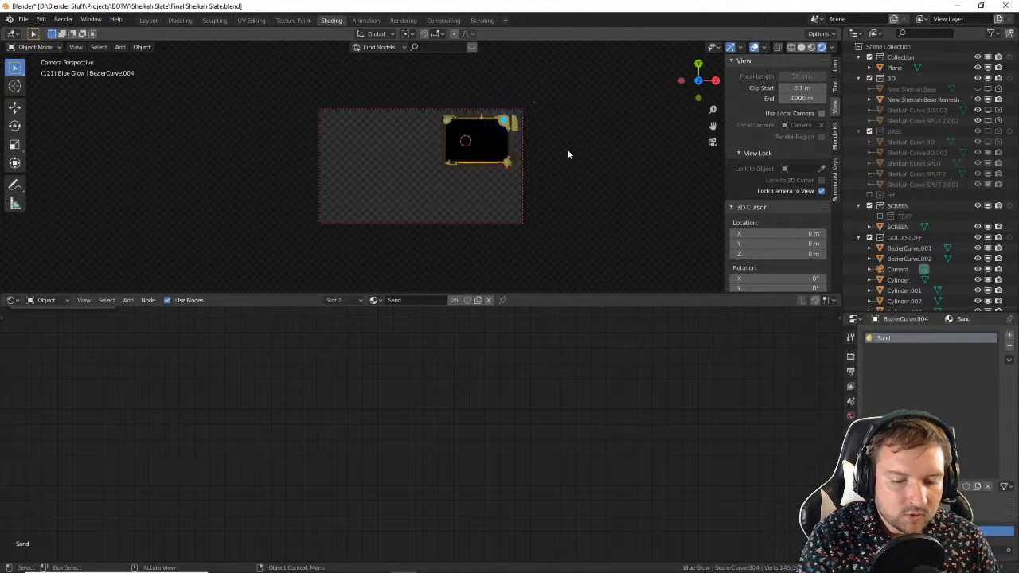
Step: Test-render the new framing, shift the slate slightly closer to the frame's upper-right corner and render again
key(F12)
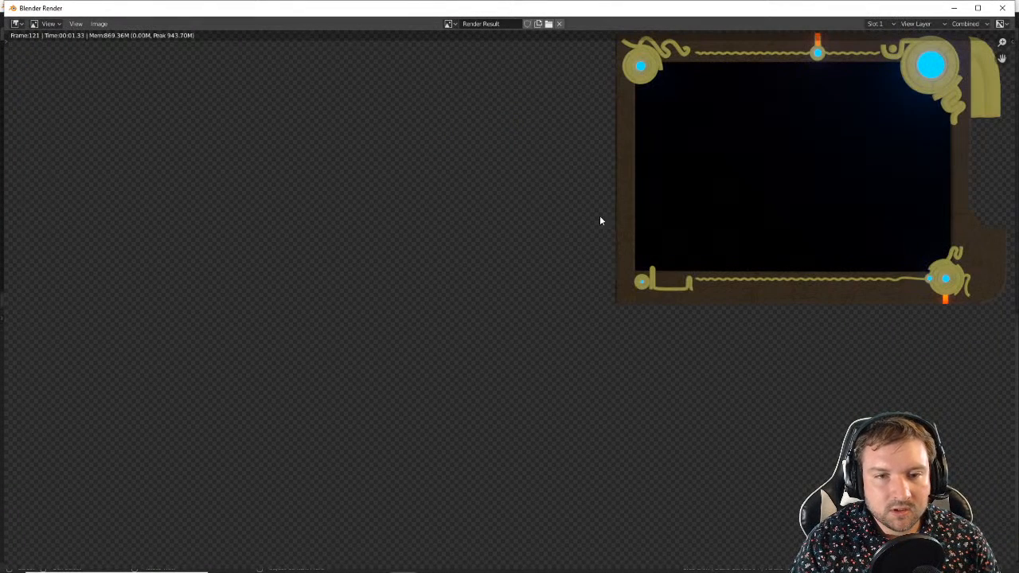
scroll(607, 261, down, 1)
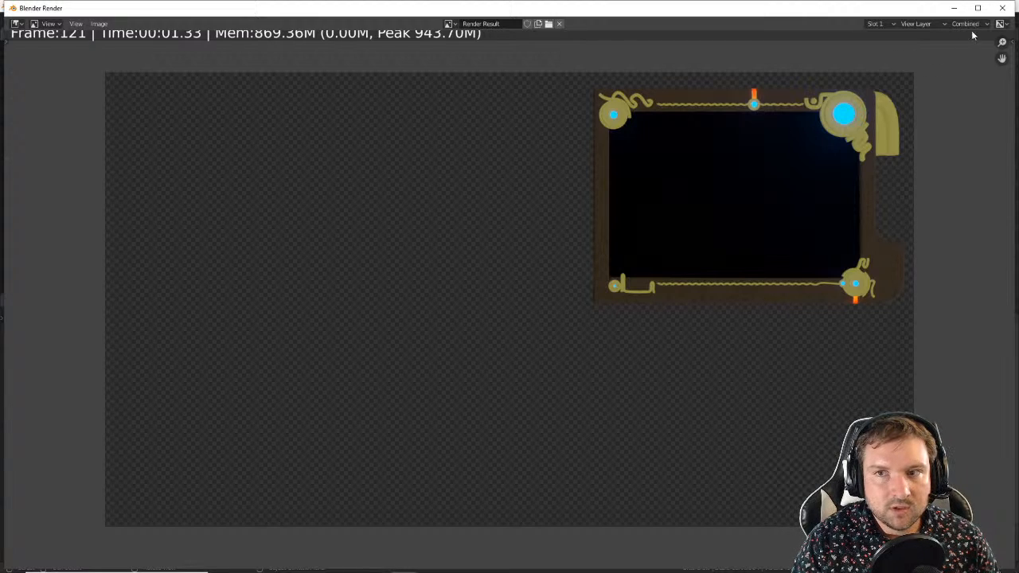
key(Escape)
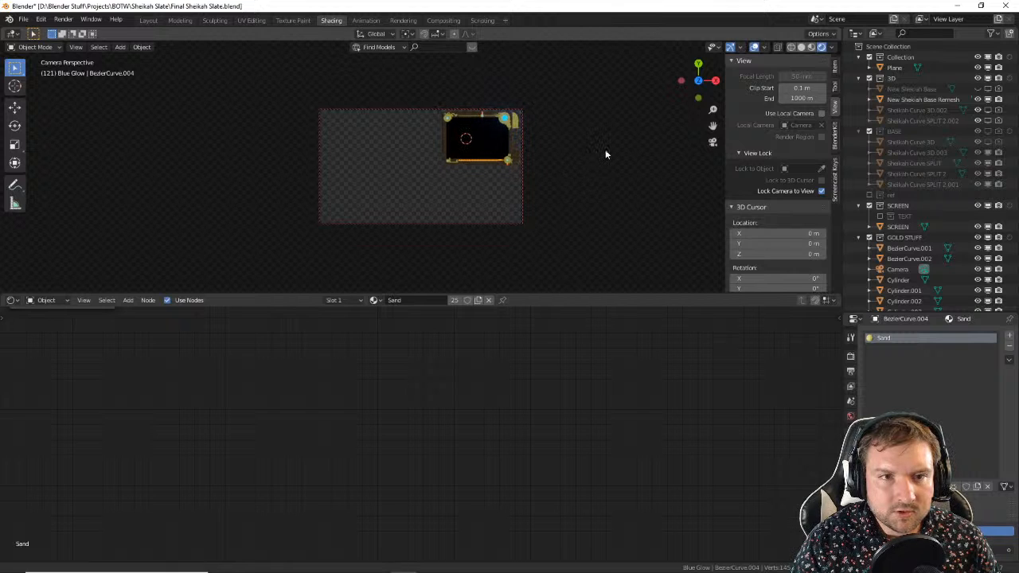
key(F12)
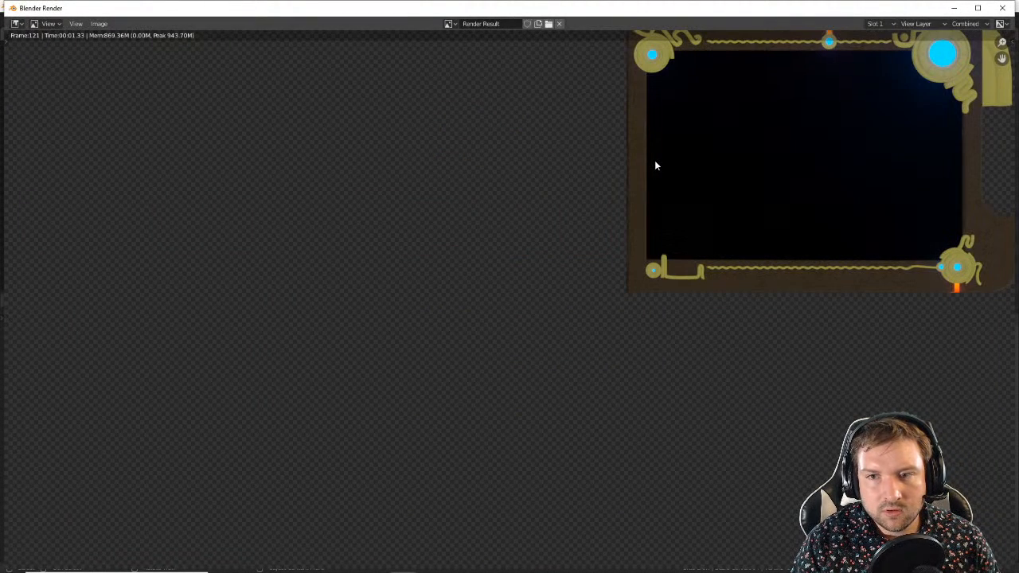
scroll(654, 161, down, 1)
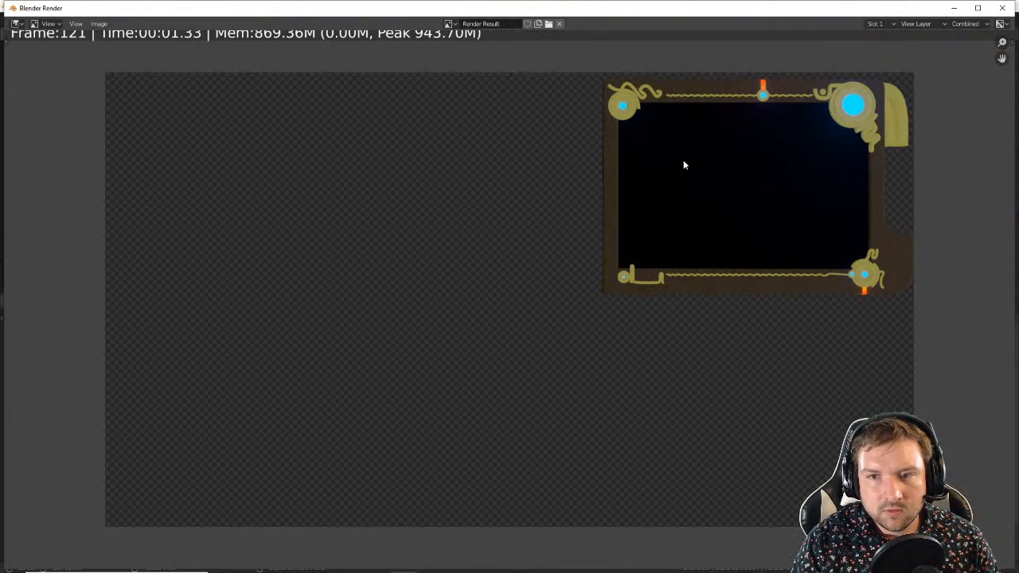
click(1002, 8)
Step: Zoom in on the camera view without moving the camera, then nudge the framing so the slate sits nearer the top edge and render it
click(821, 191)
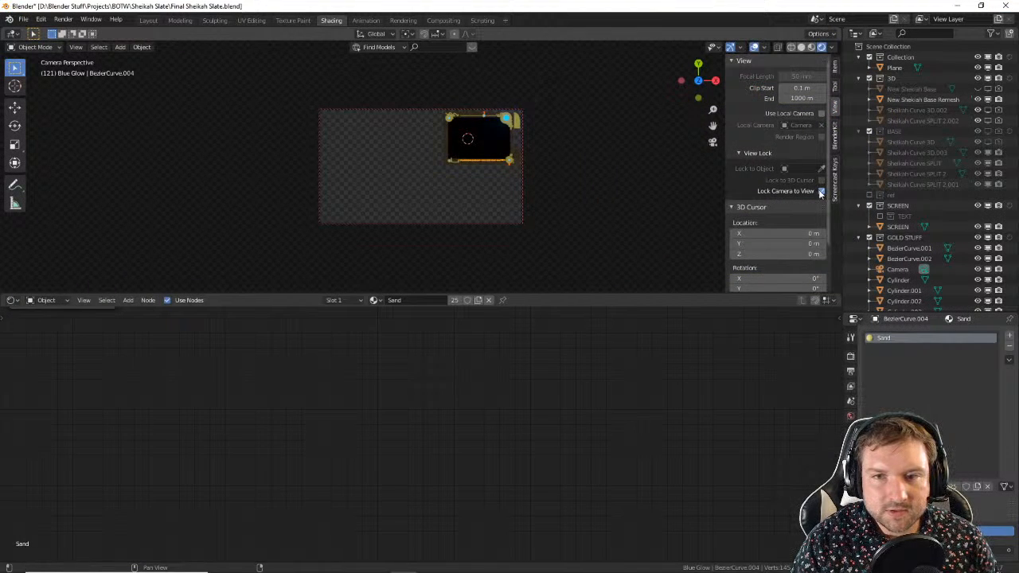
scroll(589, 151, up, 5)
shift+middle_drag(596, 144, 504, 219)
scroll(557, 183, up, 3)
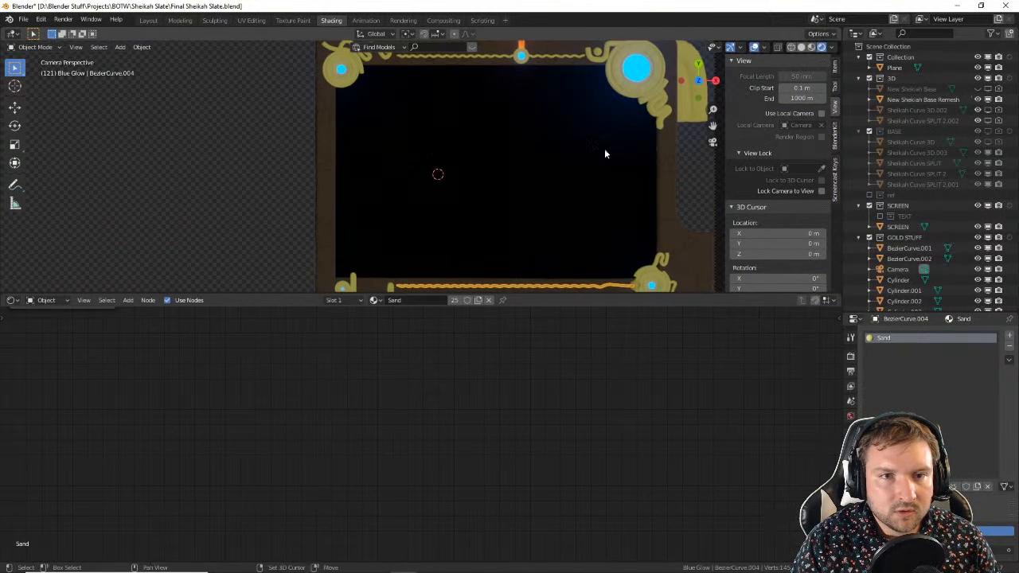
shift+middle_drag(604, 149, 499, 164)
shift+middle_drag(596, 164, 593, 172)
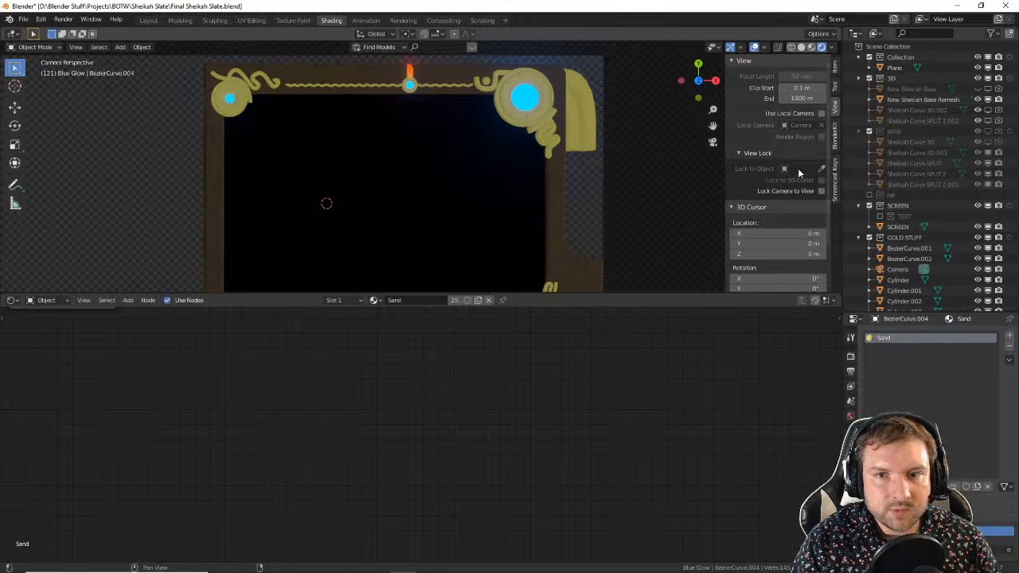
click(821, 191)
shift+middle_drag(660, 153, 658, 144)
key(F12)
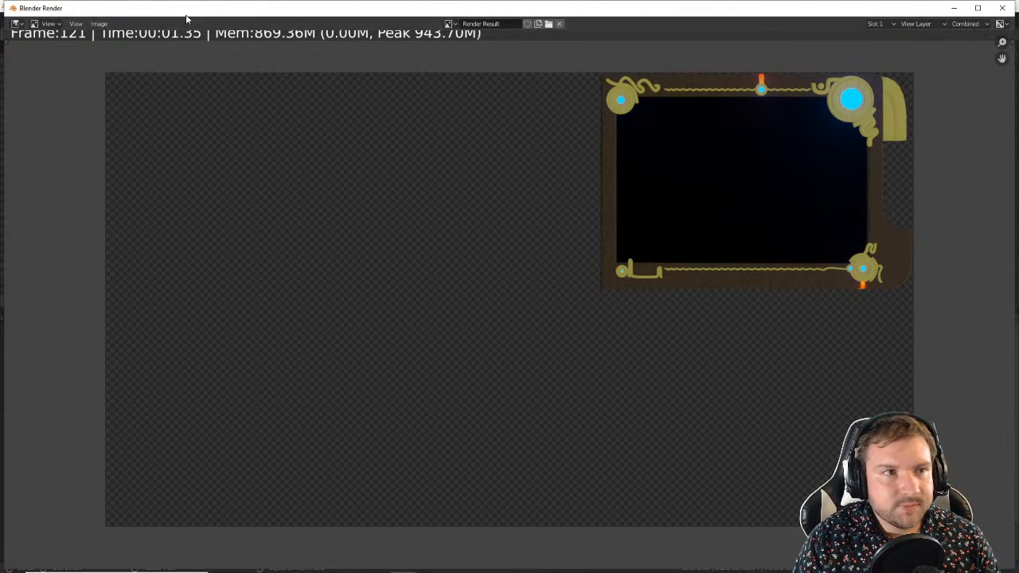
Step: Save the render over blank slate.png in the RENDER folder as an RGBA PNG, and save the Blender file
click(99, 23)
click(120, 105)
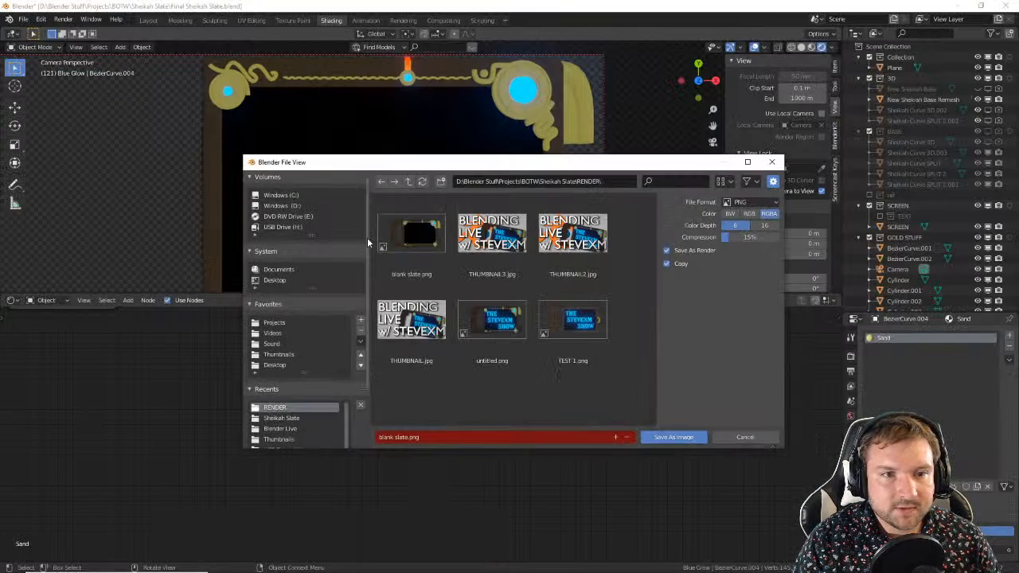
double_click(428, 243)
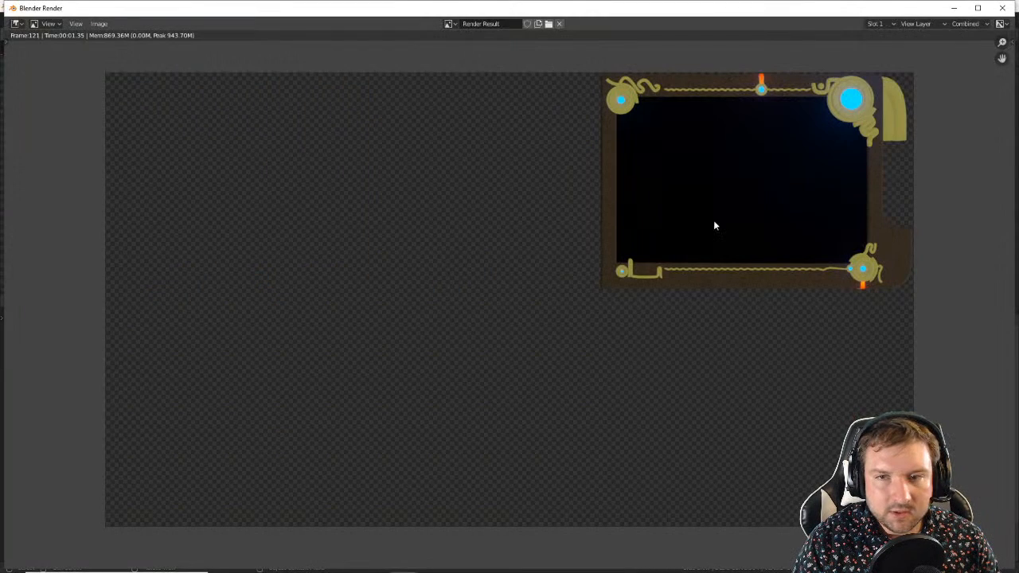
click(1001, 9)
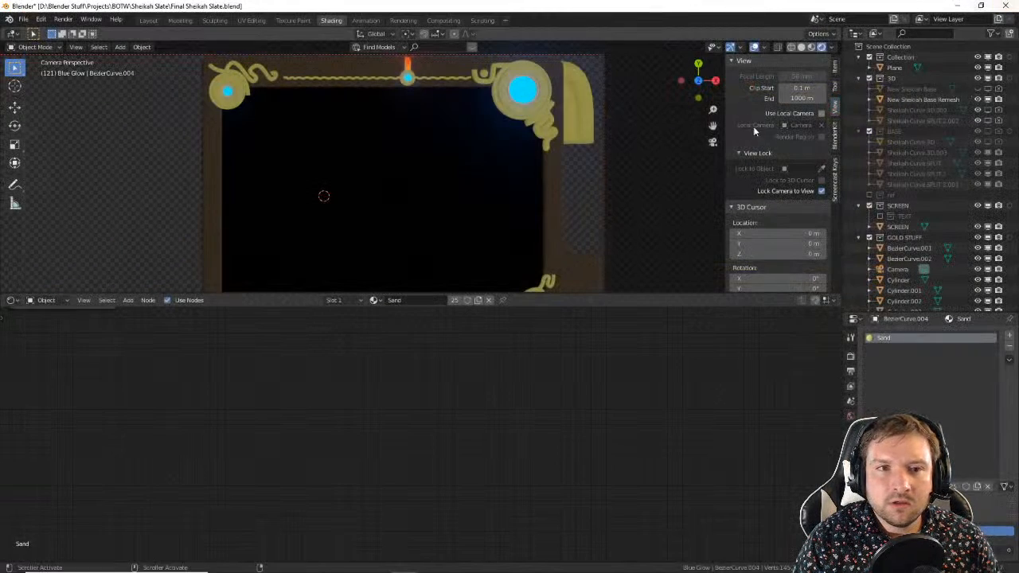
key(ctrl+s)
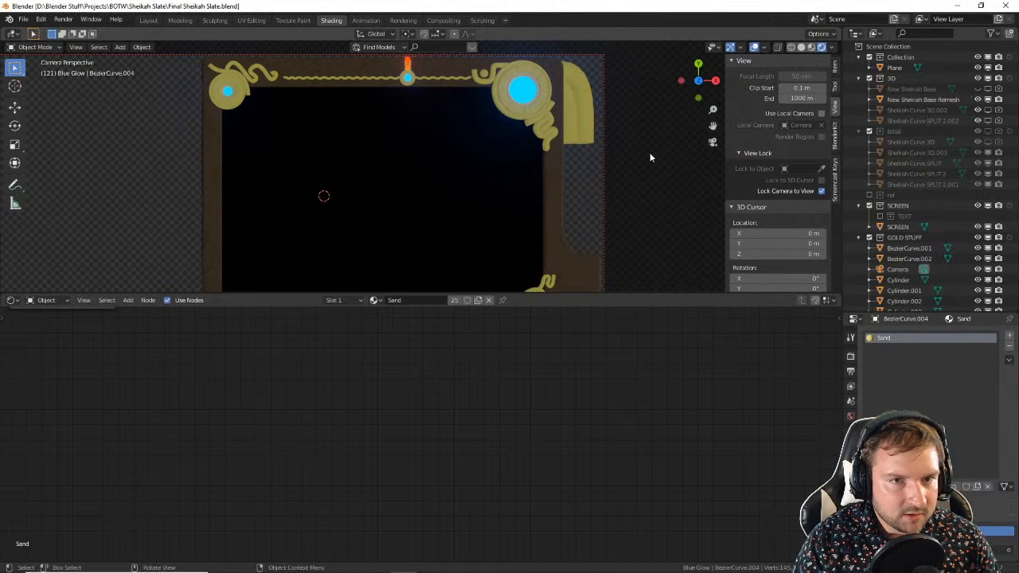
scroll(620, 186, down, 3)
scroll(613, 160, down, 2)
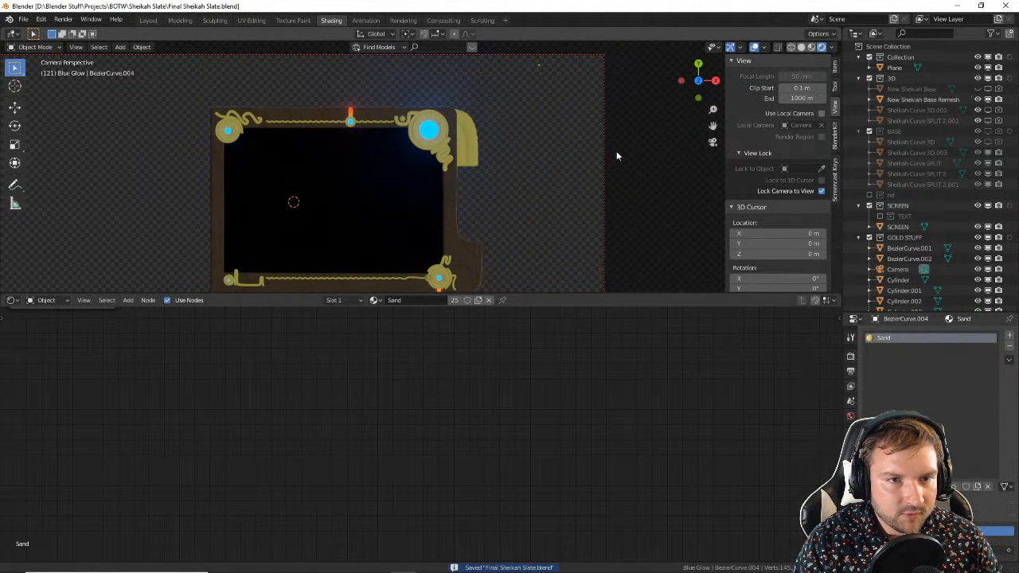
key(ctrl+z)
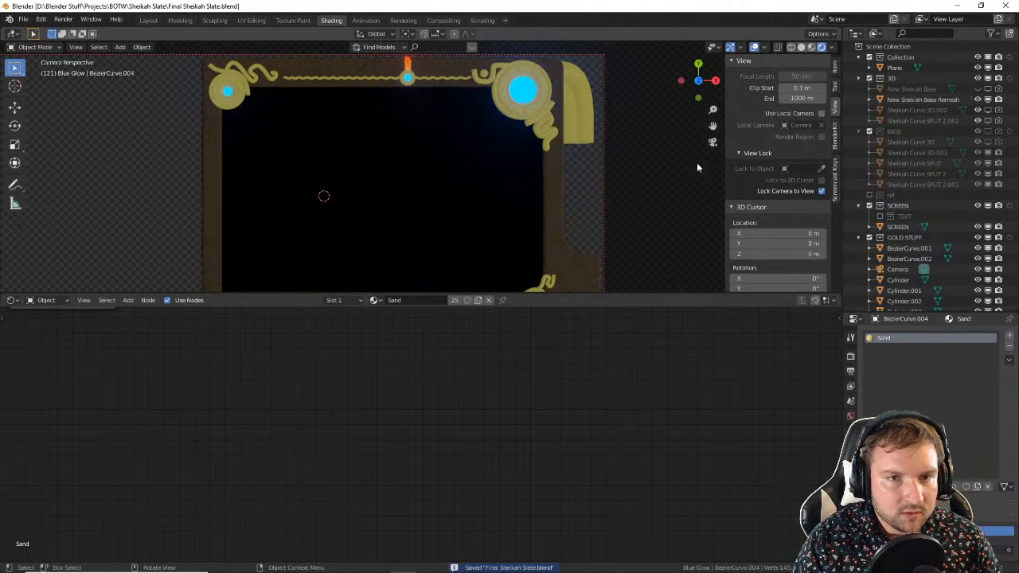
Step: Turn off Lock Camera to View and save the file
click(821, 191)
scroll(559, 199, down, 2)
shift+middle_drag(558, 194, 571, 186)
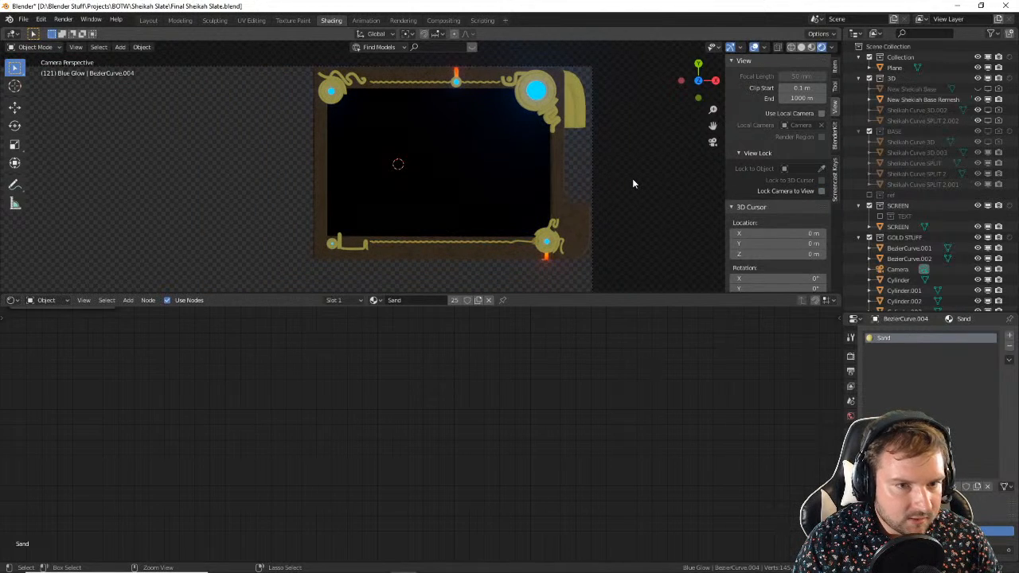
key(ctrl+s)
drag(631, 188, 292, 146)
key(Delete)
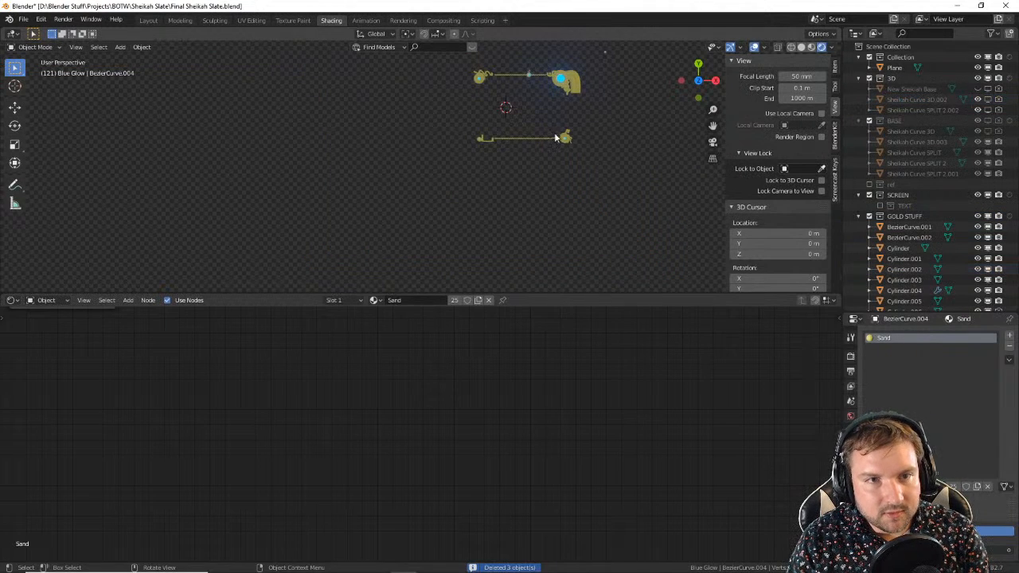
middle_drag(544, 129, 535, 125)
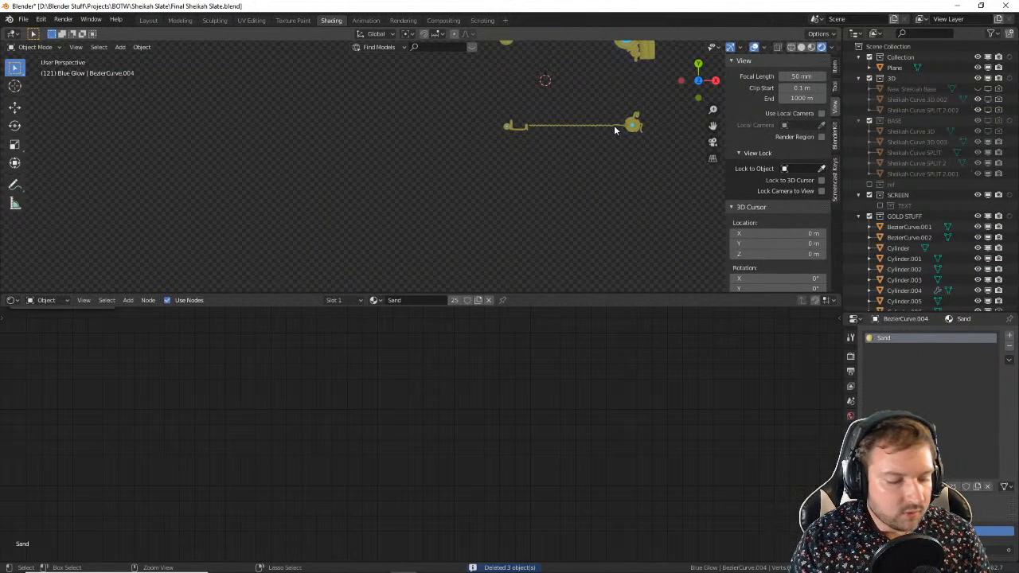
key(ctrl+z)
shift+middle_drag(609, 121, 620, 206)
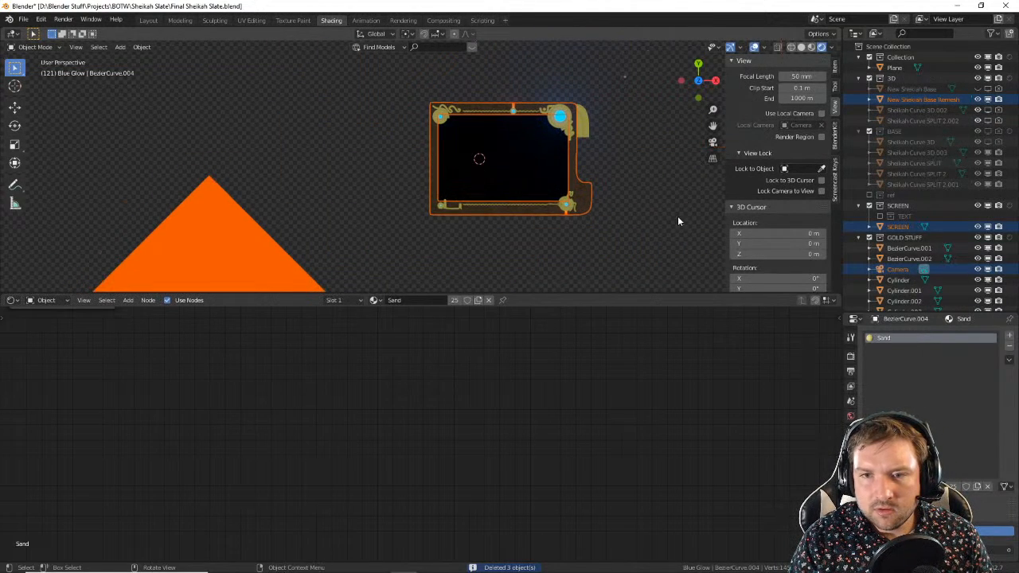
Step: Hide the camera in the viewport and show the selectability toggles in the Outliner
scroll(979, 175, down, 5)
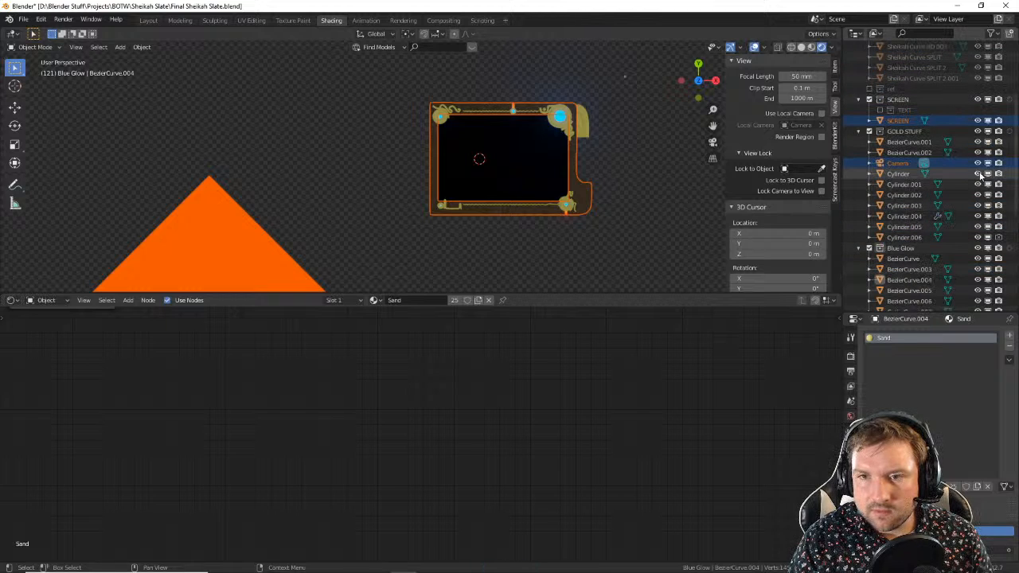
click(977, 162)
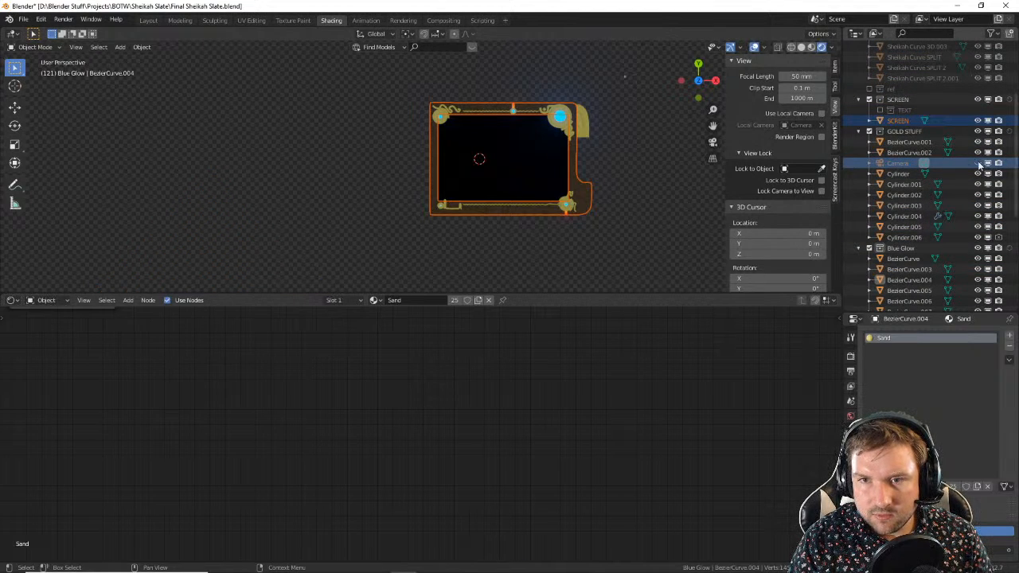
click(991, 34)
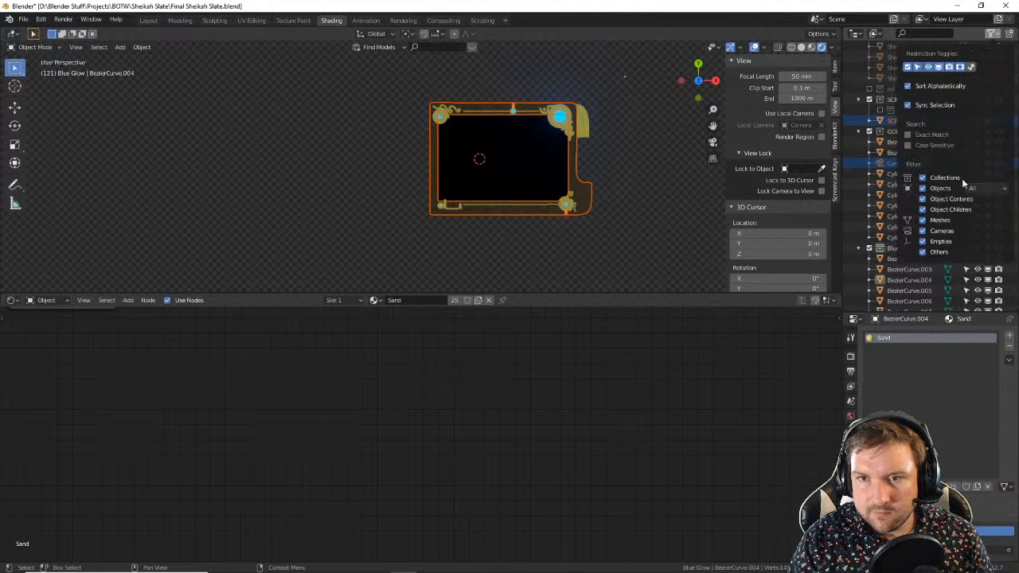
Step: Delete the slate's base body and its black screen, leaving only the gold and blue ornaments
scroll(622, 160, up, 2)
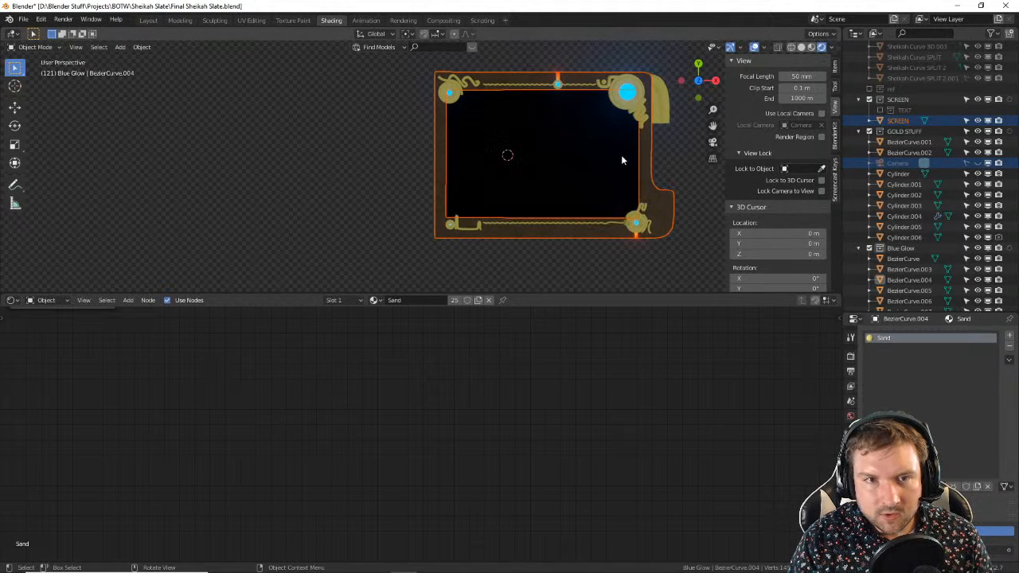
scroll(621, 158, up, 2)
shift+middle_drag(622, 164, 469, 201)
click(532, 194)
drag(687, 218, 265, 172)
key(Delete)
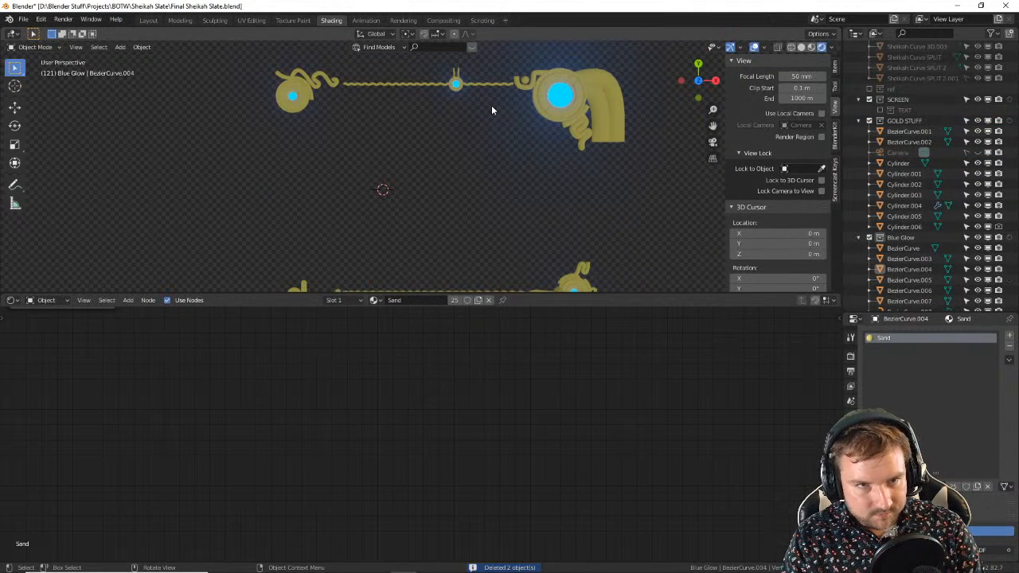
Step: Delete the upper rope trim with its connector, the curved gold corner piece and the lower rope trim
drag(396, 65, 397, 65)
key(Delete)
drag(608, 107, 608, 107)
key(Delete)
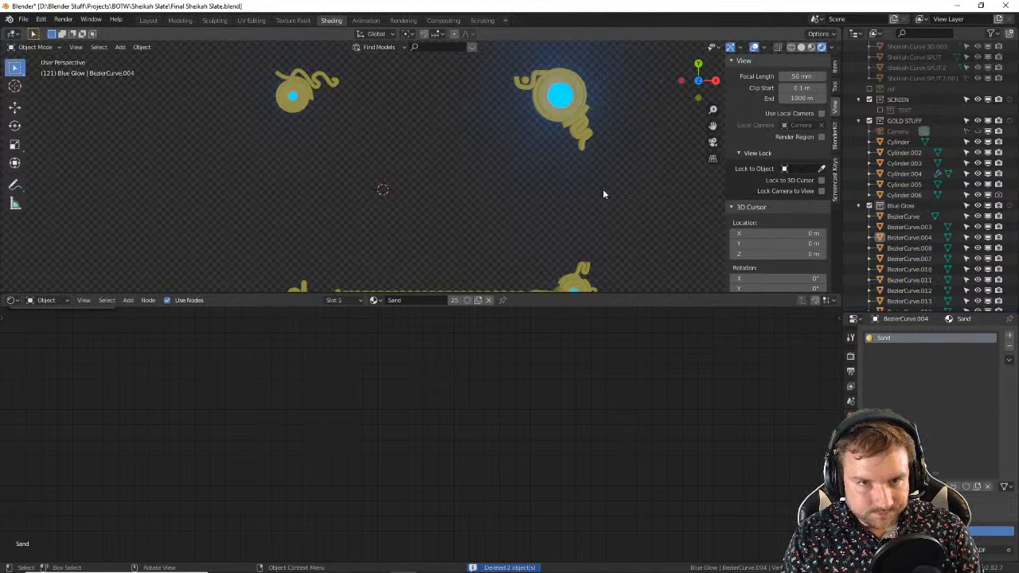
shift+middle_drag(614, 208, 604, 137)
click(396, 209)
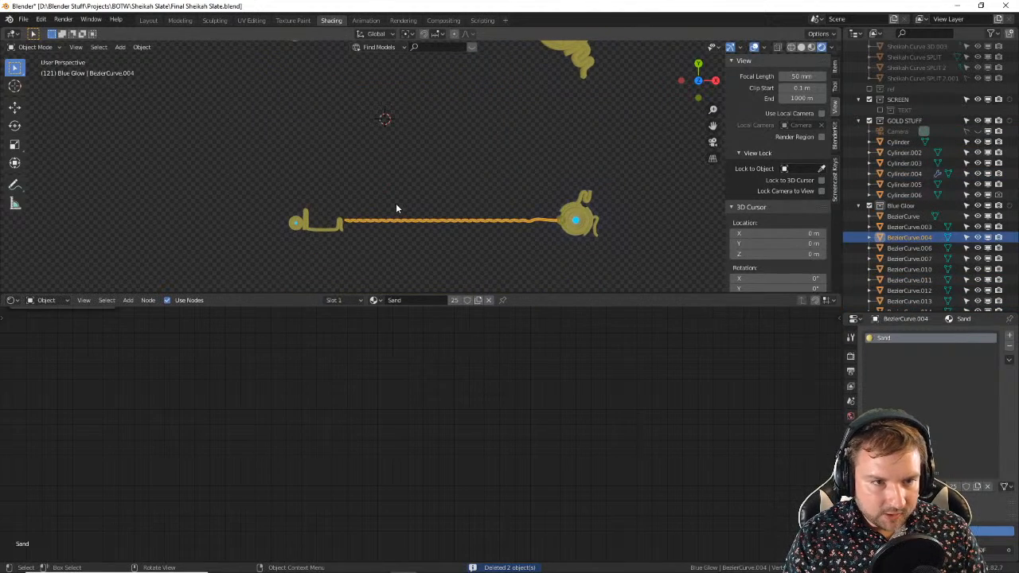
key(Delete)
Step: Render the remaining corner ornaments and save the image as OVERLAY in the RENDER folder as an RGBA PNG
key(F12)
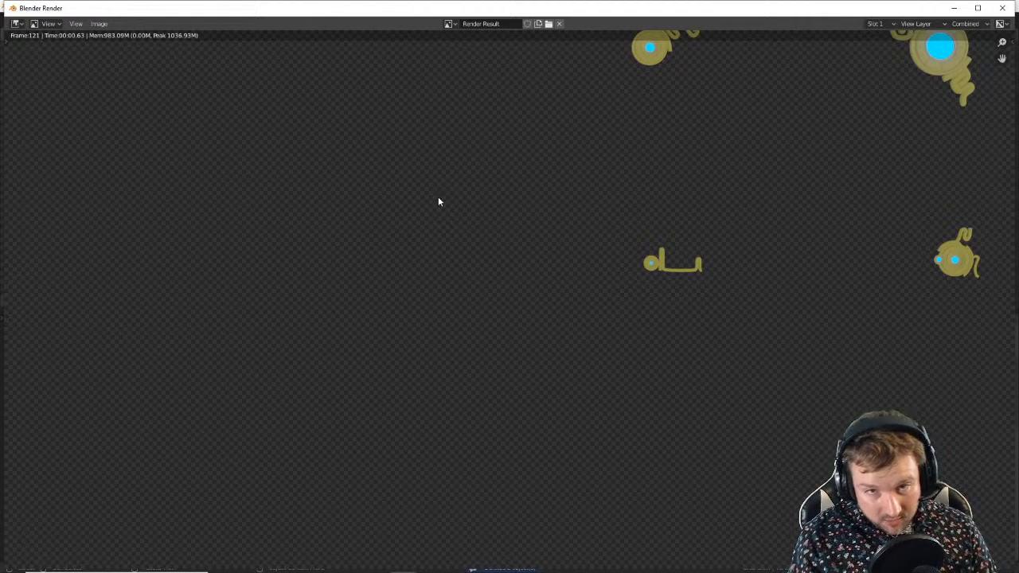
middle_drag(580, 172, 506, 242)
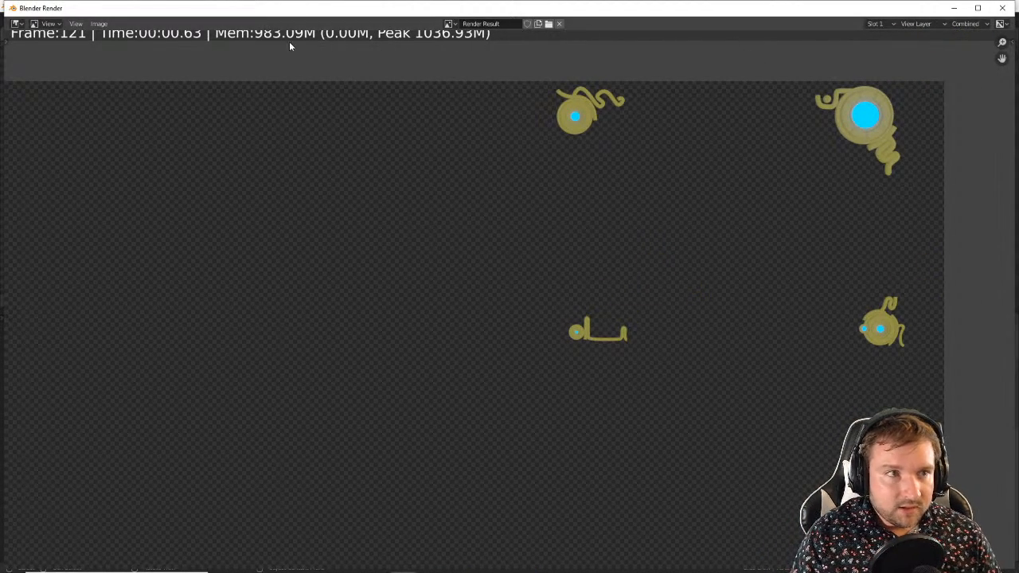
click(106, 24)
click(134, 102)
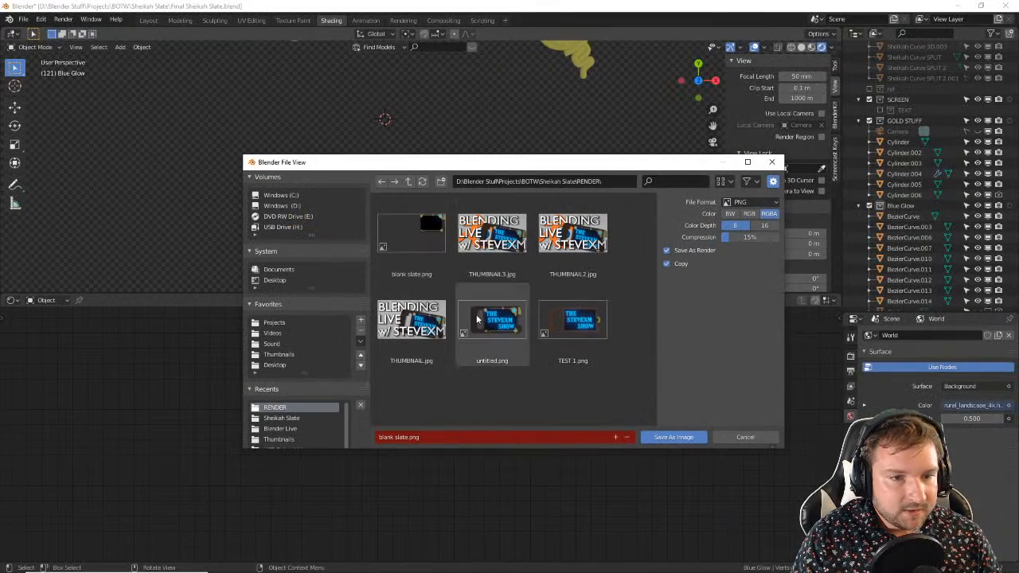
click(456, 434)
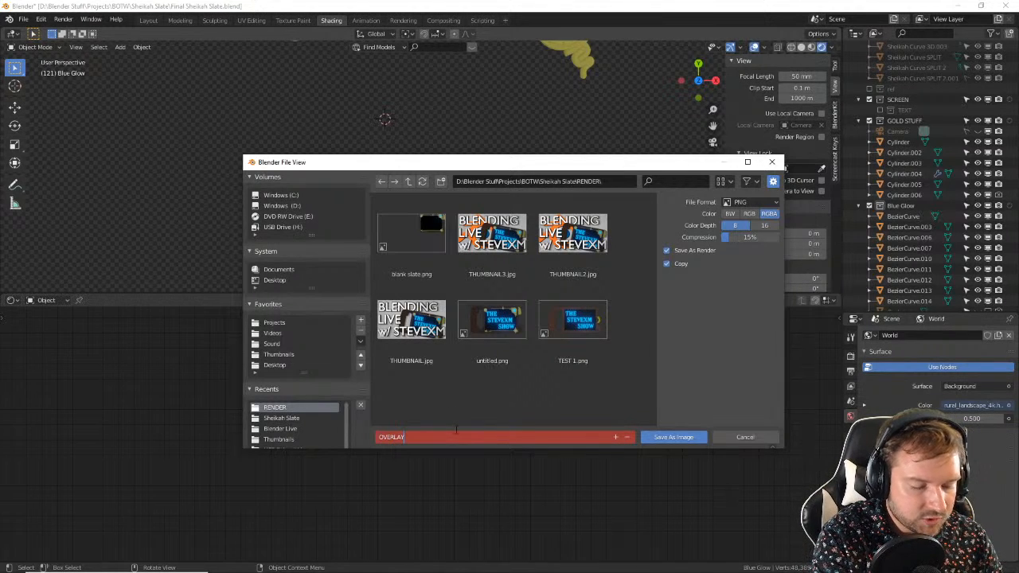
click(668, 437)
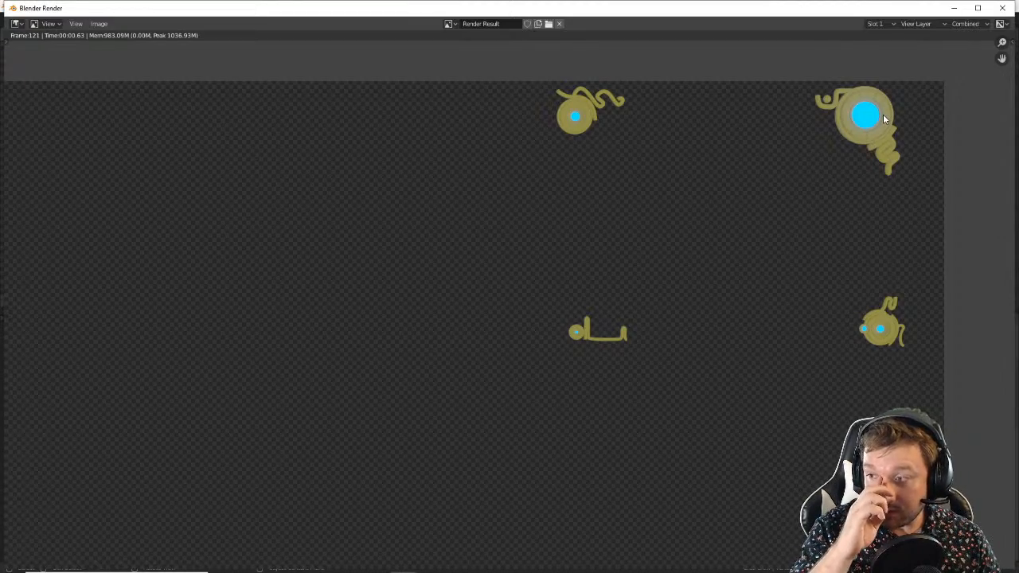
Step: Close the render, switch to OBS, activate the BOTW scene and hide its BOTW TEST FOOTAGE source
click(1003, 7)
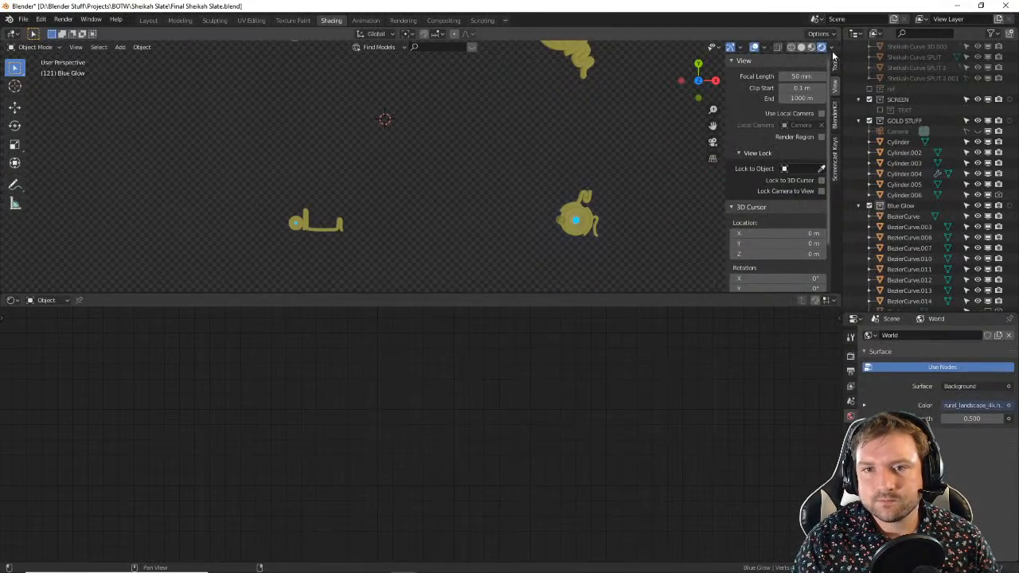
click(952, 9)
right_click(620, 165)
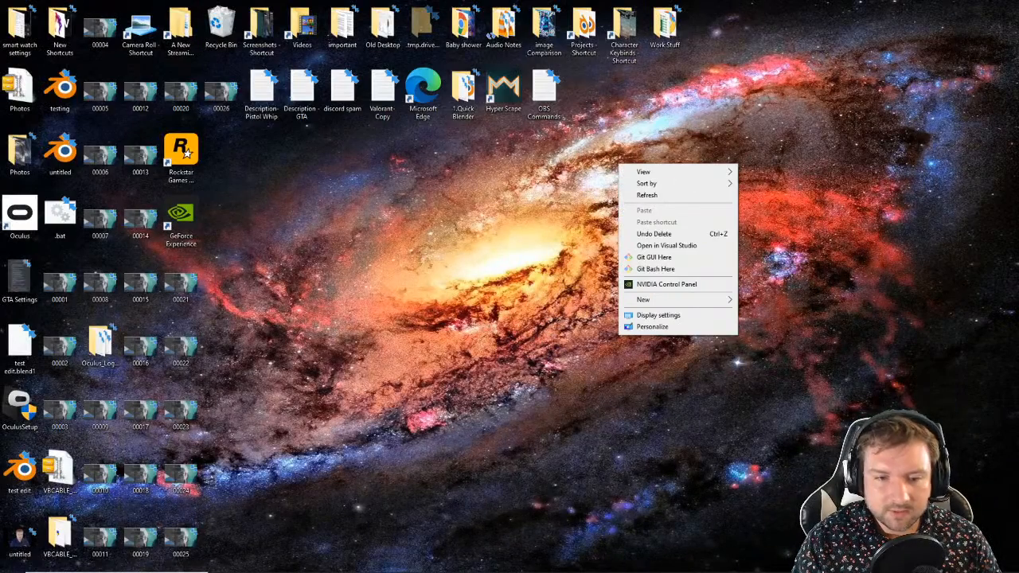
drag(676, 572, 716, 1)
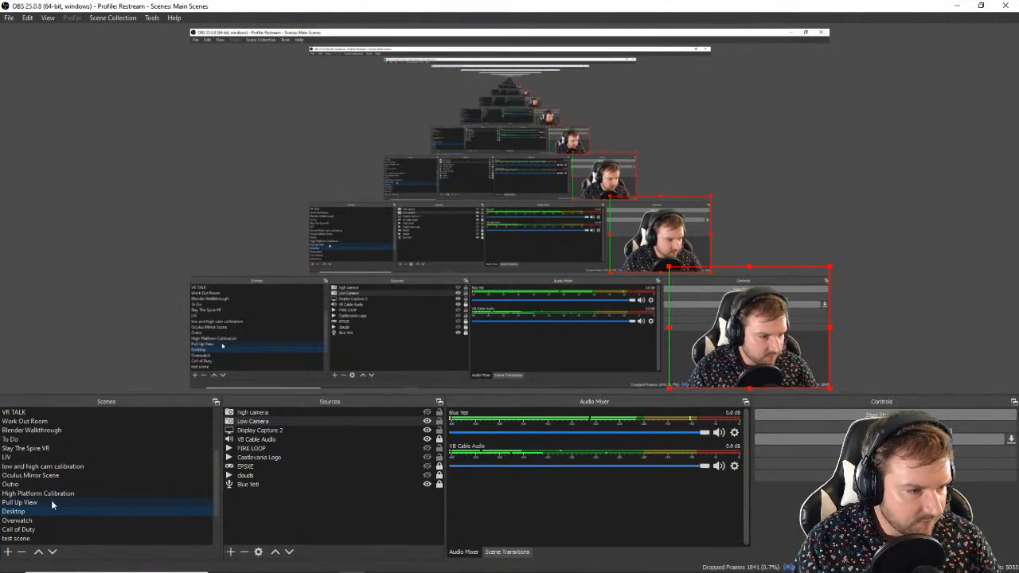
scroll(51, 500, up, 2)
scroll(70, 458, up, 1)
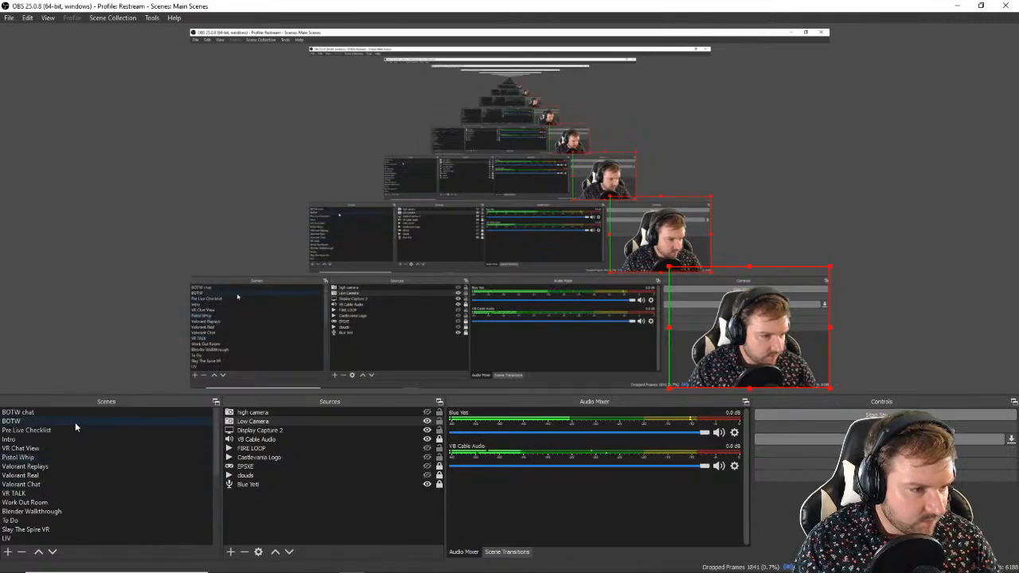
click(72, 421)
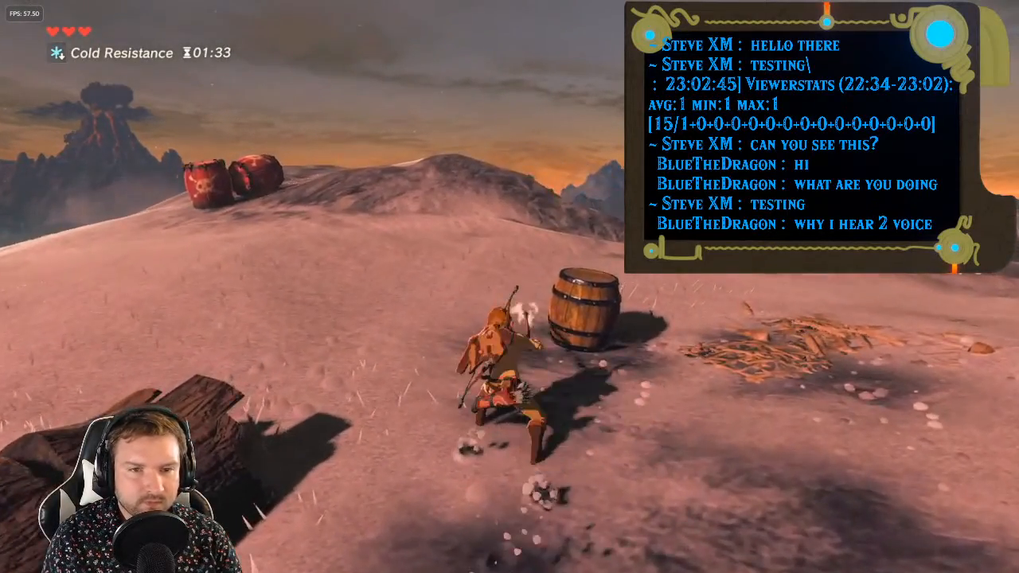
click(427, 459)
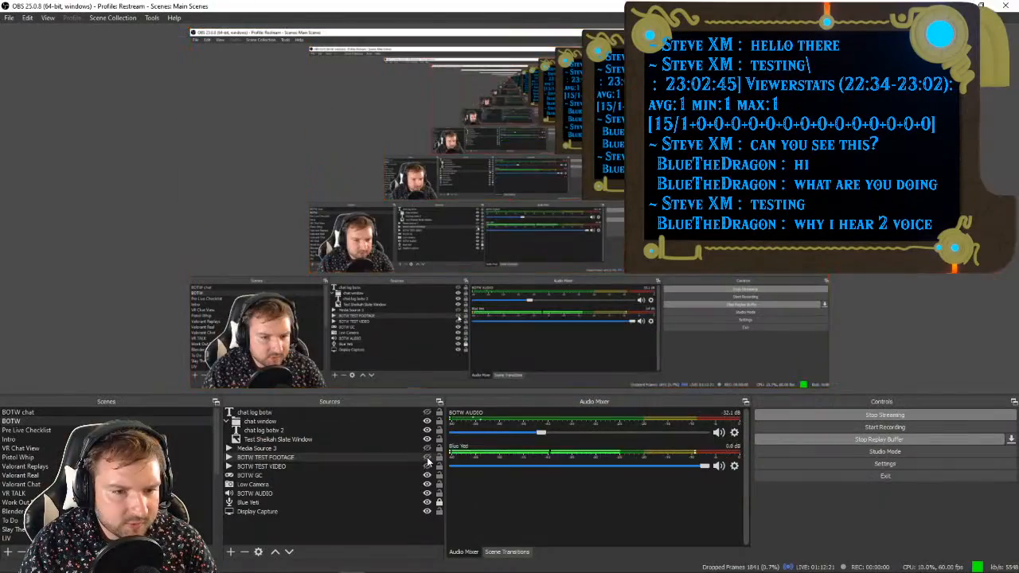
Step: Add a new image source named BOTW TEST CHAT OVERLAY IMAGE to the BOTW scene
click(229, 551)
click(295, 384)
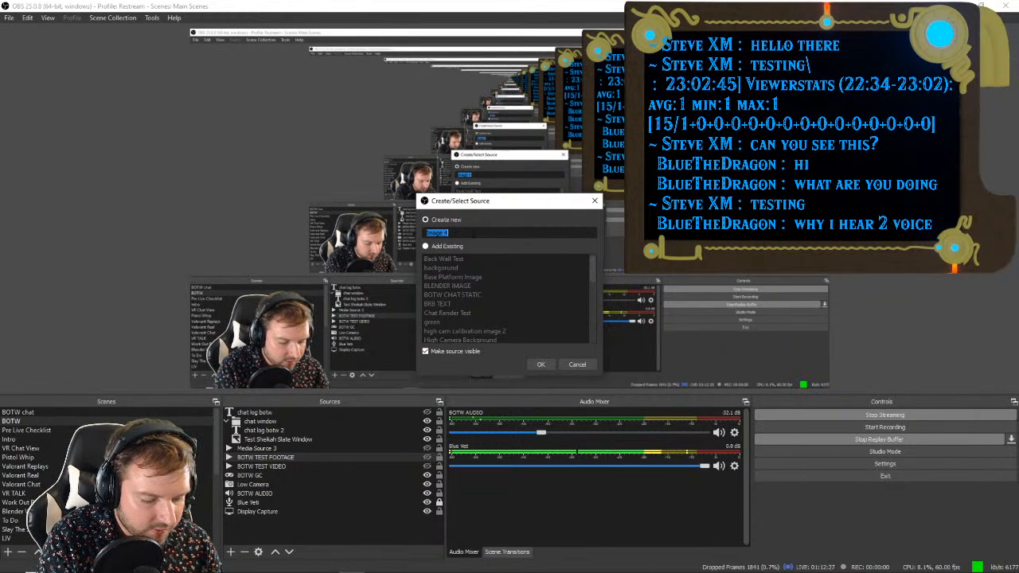
text(bo)
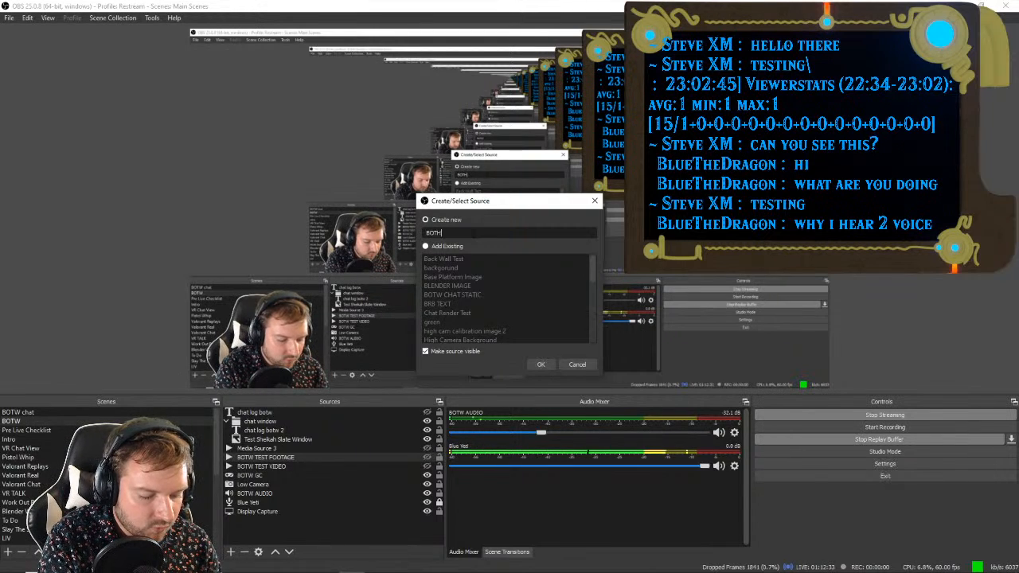
text(TW TEST )
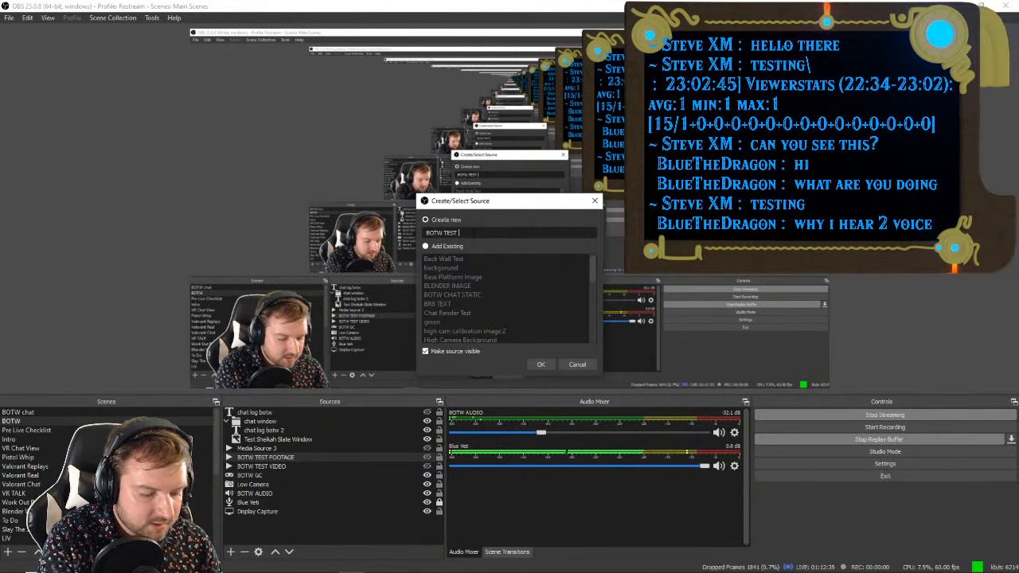
text(CHAT OVERLAY IMAGE)
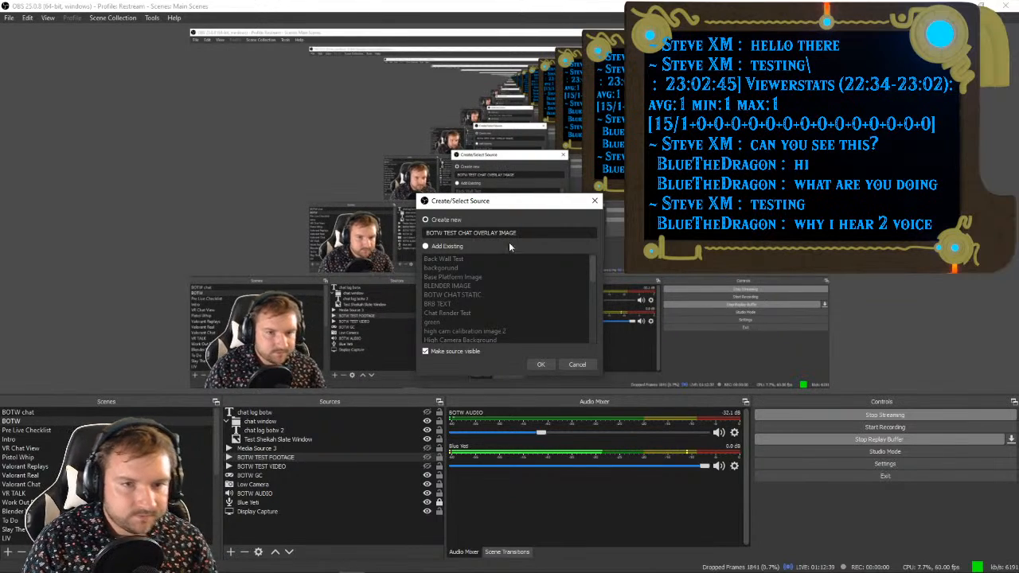
click(542, 364)
Step: Load OVERLAY.png from D:\Blender Stuff\Projects\BOTW\Sheikah Slate\RENDER as the new source's image and accept its properties
click(752, 374)
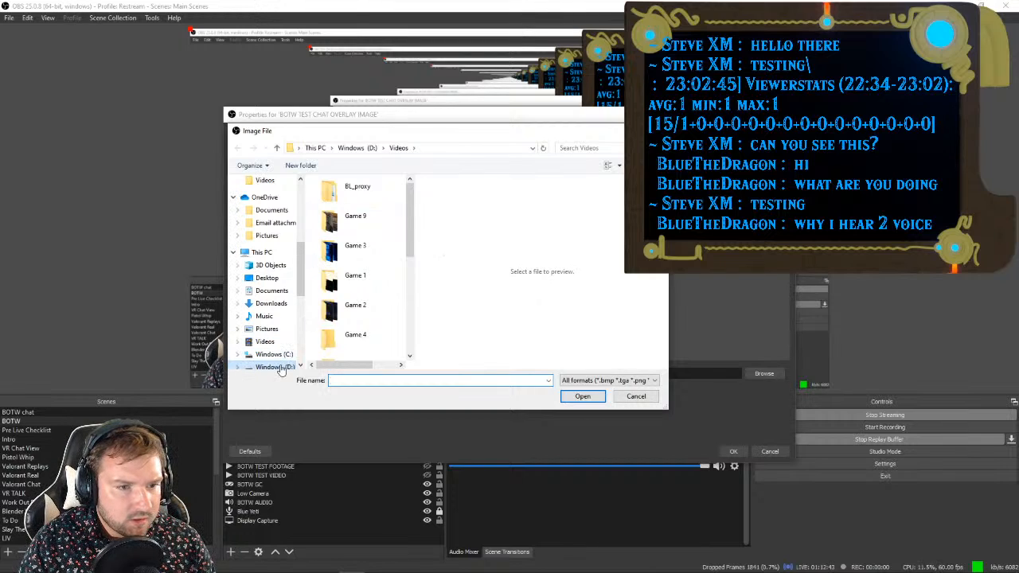
click(278, 367)
drag(409, 268, 406, 223)
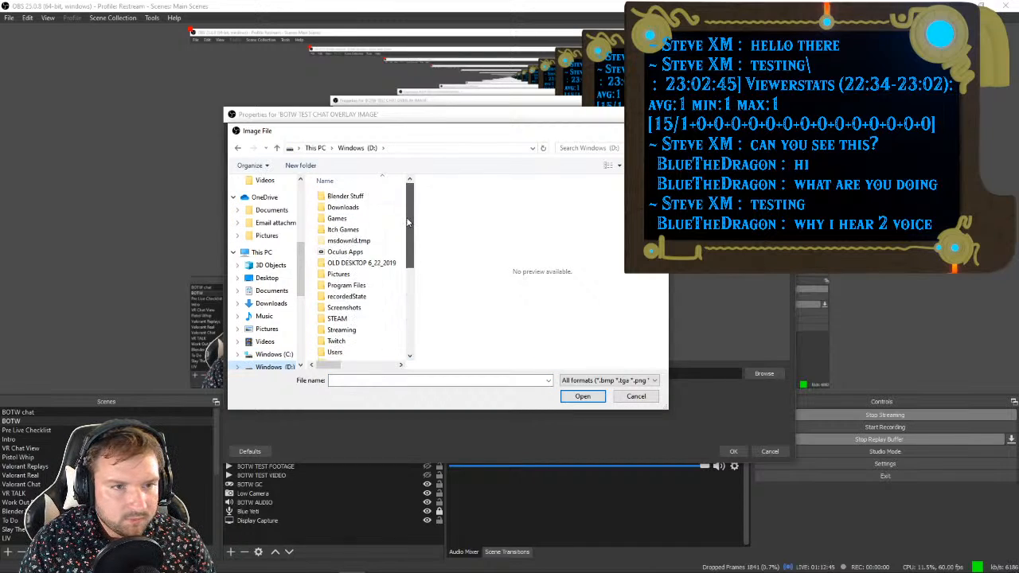
double_click(350, 197)
double_click(338, 240)
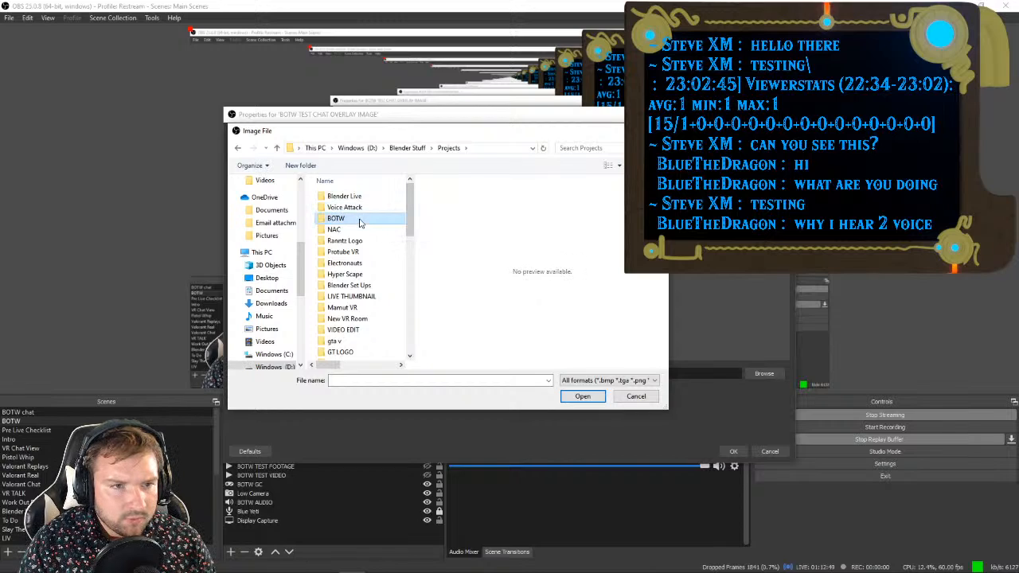
double_click(358, 220)
double_click(347, 230)
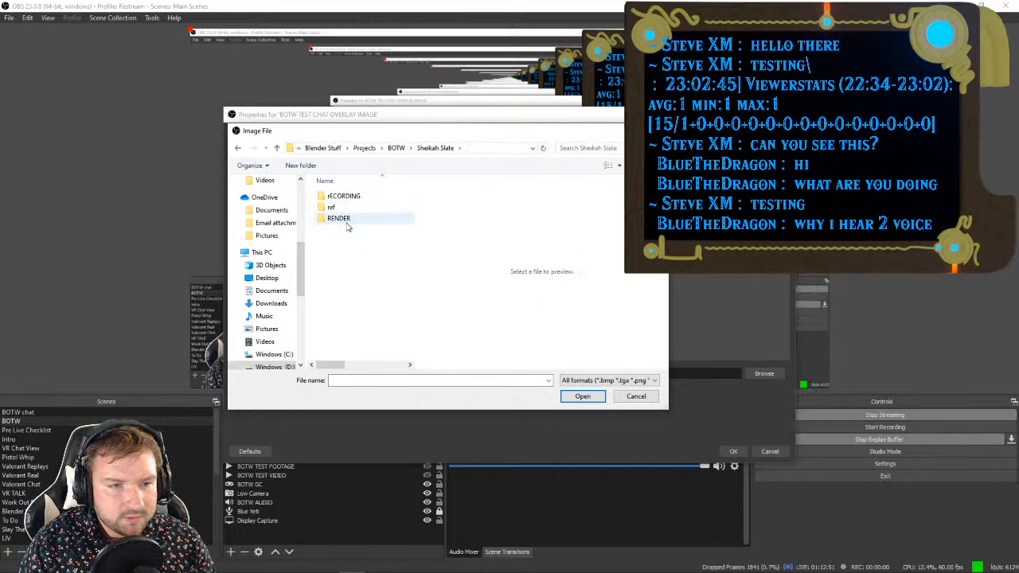
double_click(349, 220)
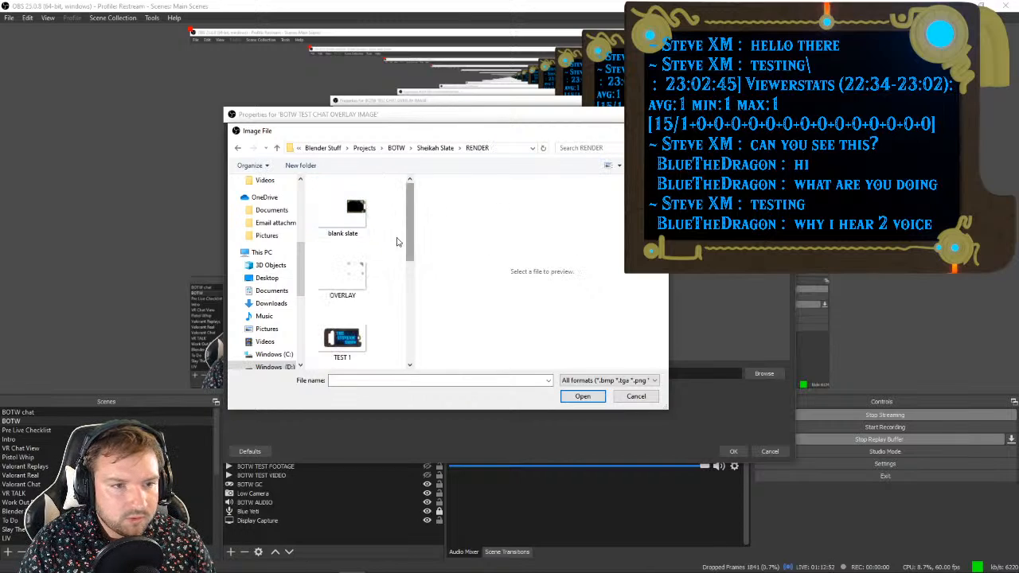
double_click(344, 277)
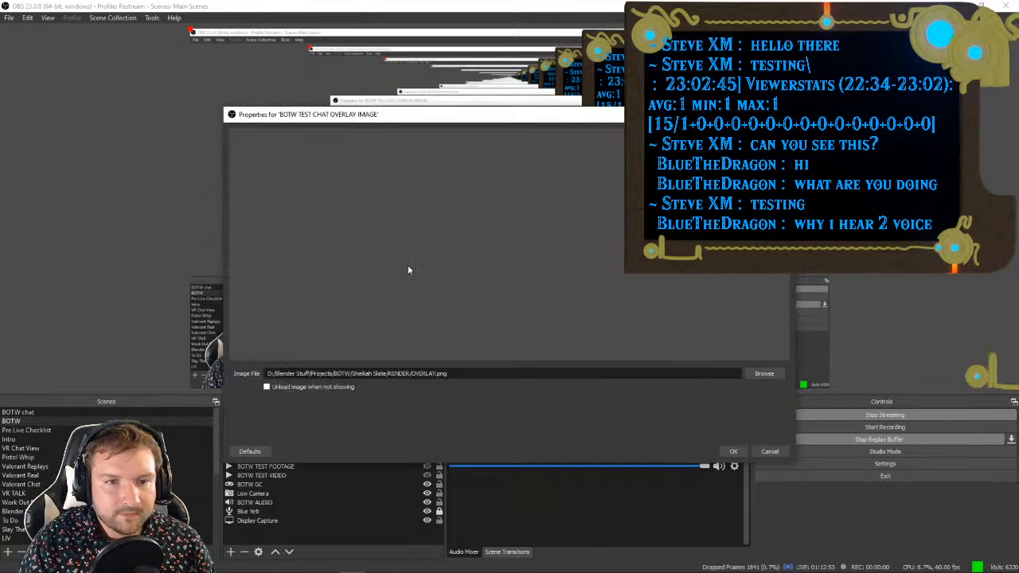
click(733, 451)
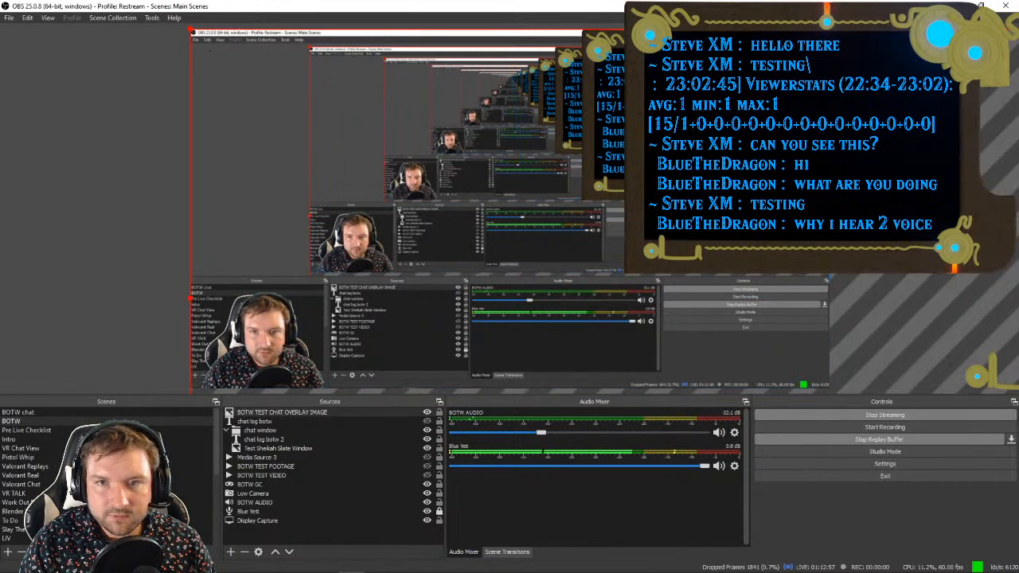
Step: Scale and align the overlay image to fill the canvas over the slate, and show the BOTW TEST FOOTAGE source again
drag(192, 32, 579, 248)
drag(752, 278, 369, 65)
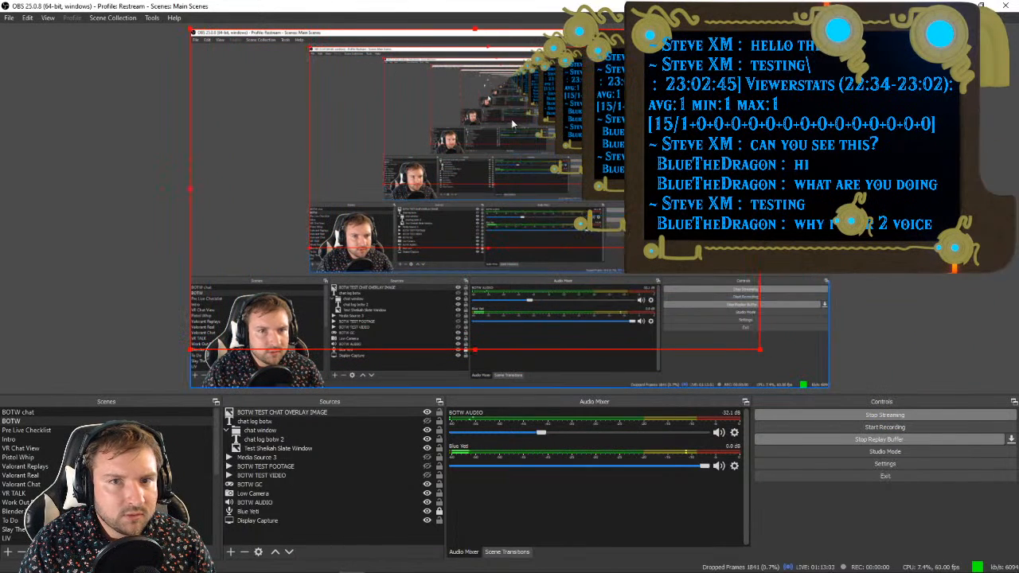
drag(760, 353, 826, 379)
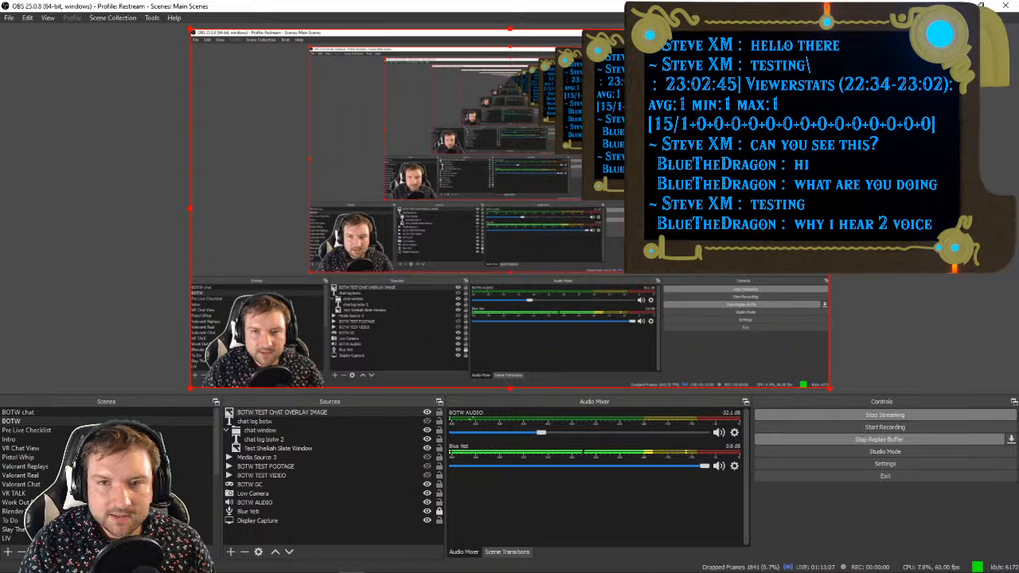
click(887, 207)
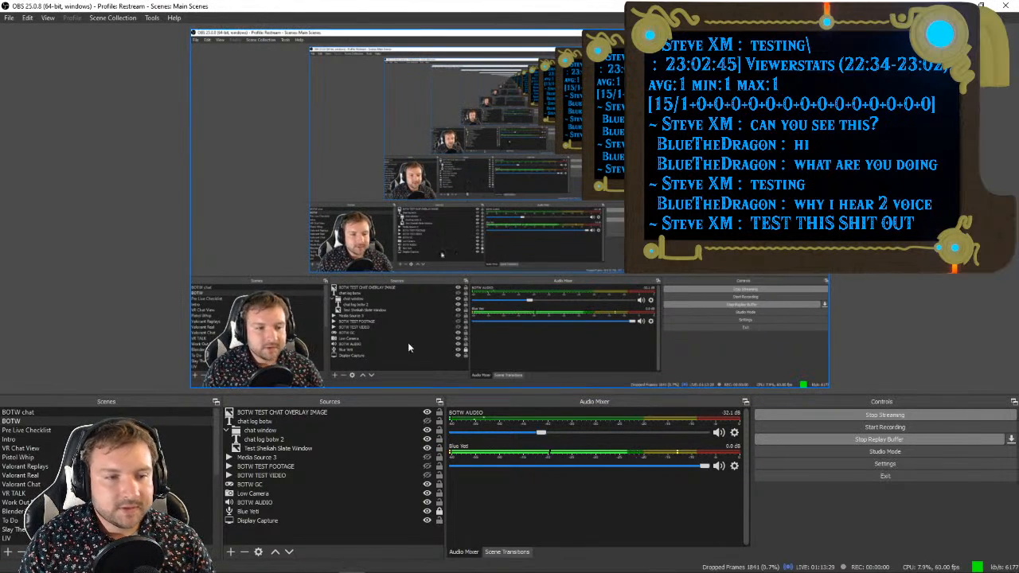
click(396, 457)
click(426, 466)
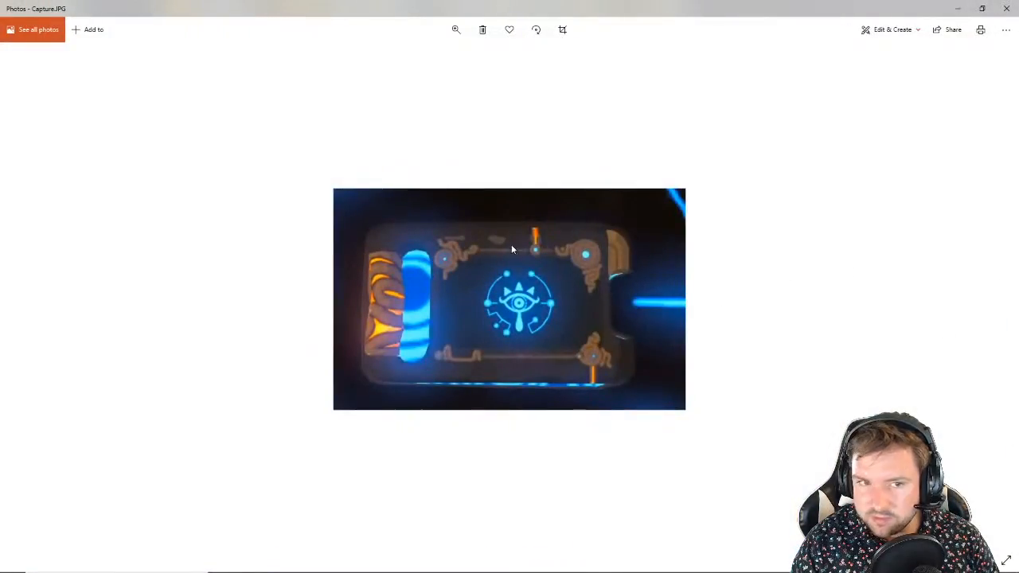
Step: Close the reference photo, switch to Blender, dismiss the ornaments render and bring up the Final Sheikah Slate project
click(1004, 9)
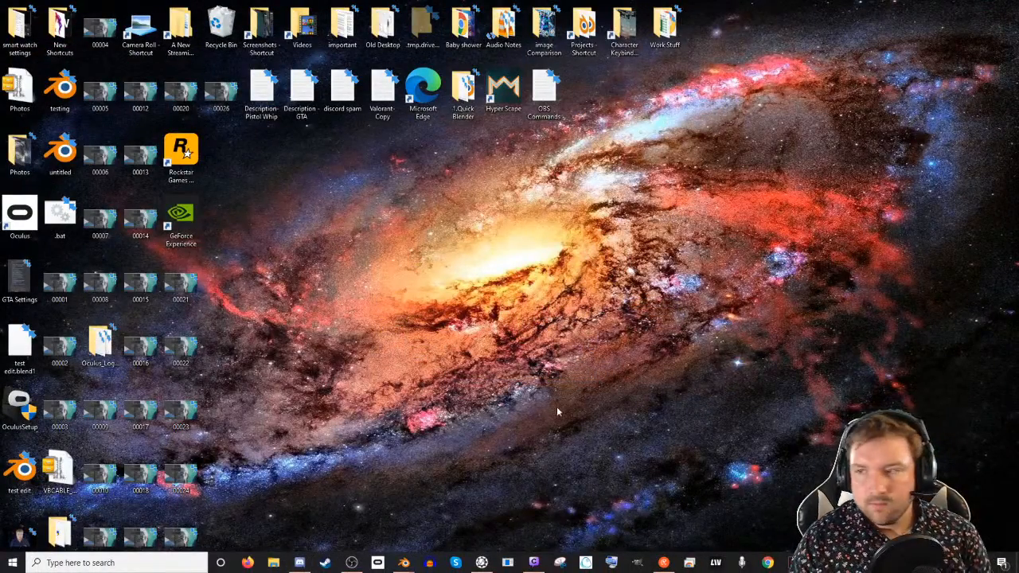
key(super+e)
drag(358, 210, 354, 251)
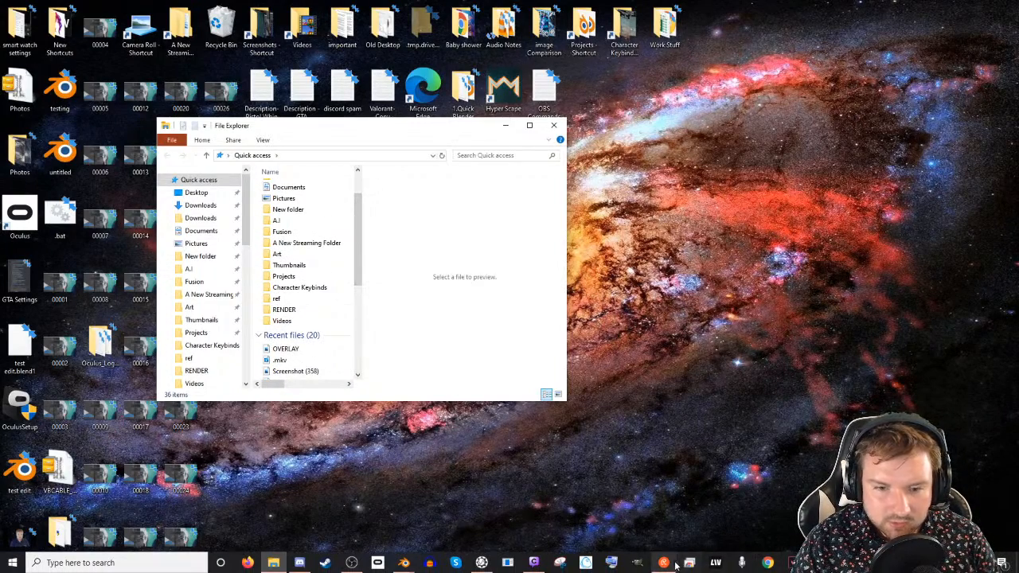
mouse_move(403, 563)
click(434, 519)
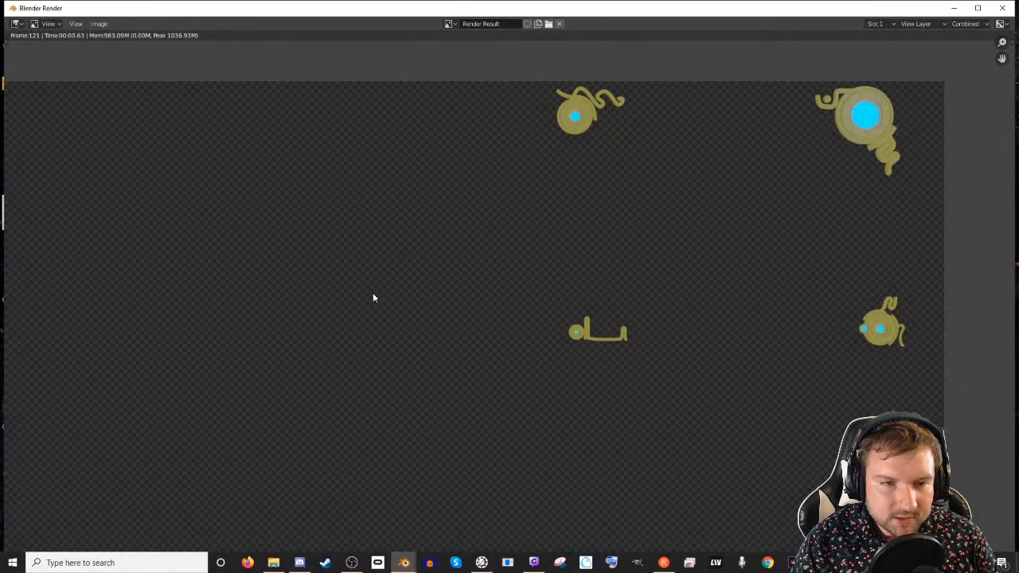
click(1002, 7)
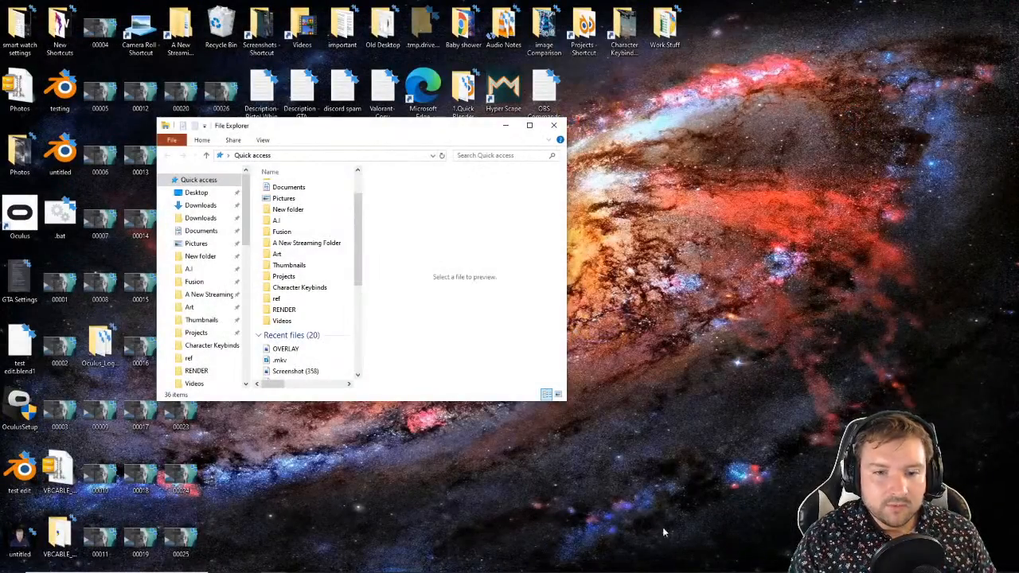
click(403, 562)
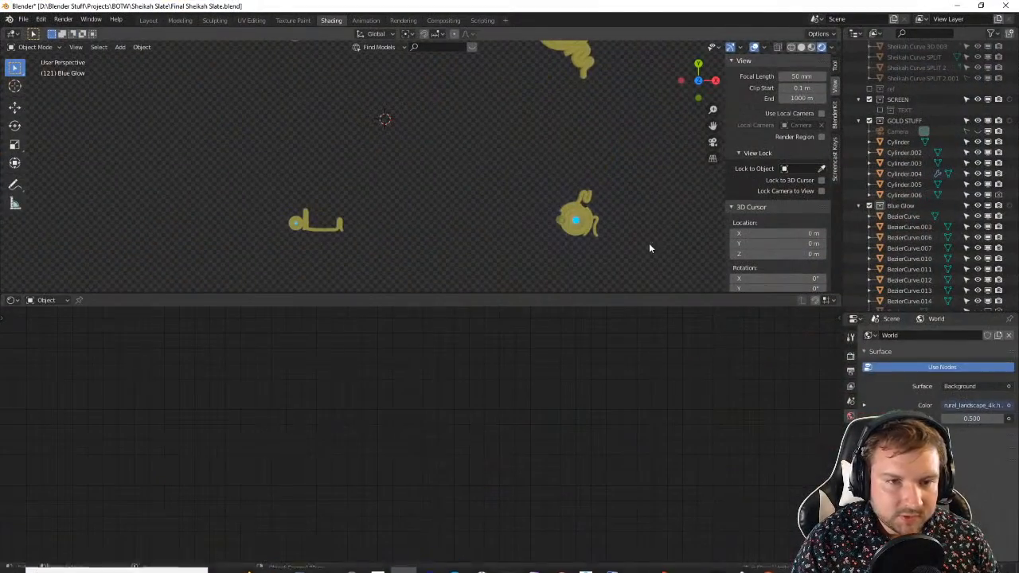
Step: Undo the deletion of the slate body, SCREEN object and gold trim pieces, and clear the selection
scroll(617, 256, down, 5)
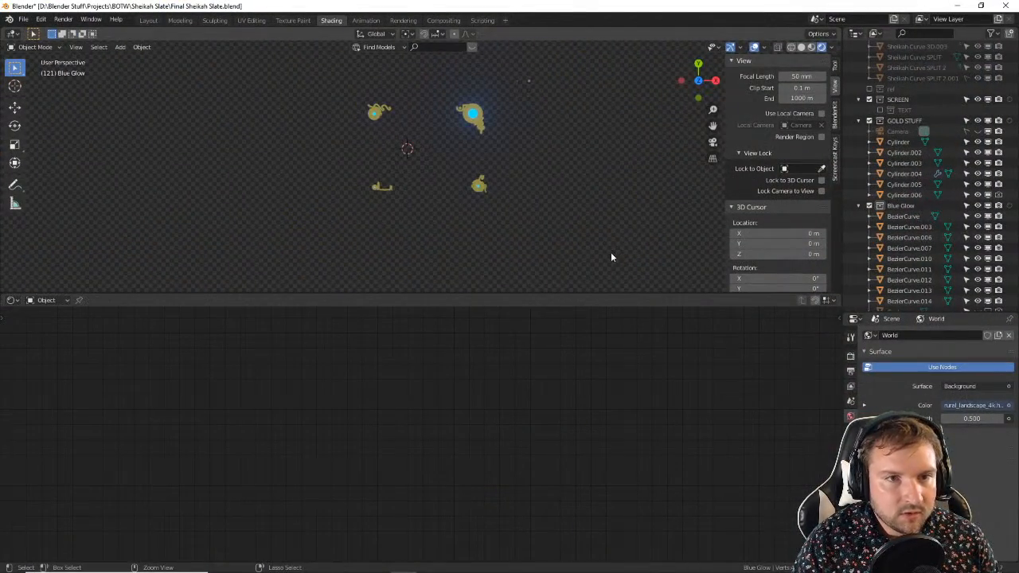
key(ctrl+z)
key(ctrl+z)
key(ctrl+z)
key(ctrl+z)
key(ctrl+z)
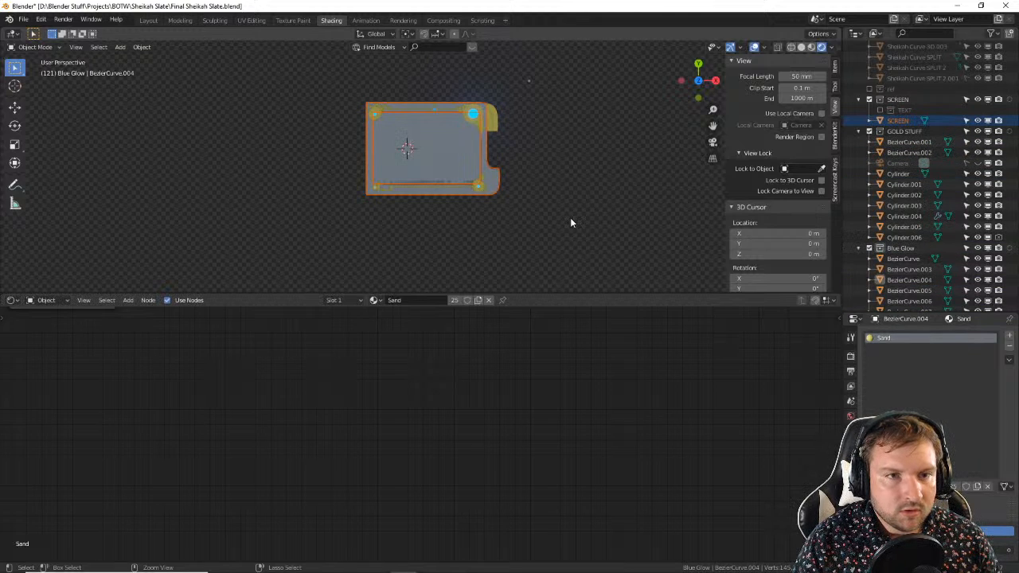
key(ctrl+z)
scroll(487, 157, up, 4)
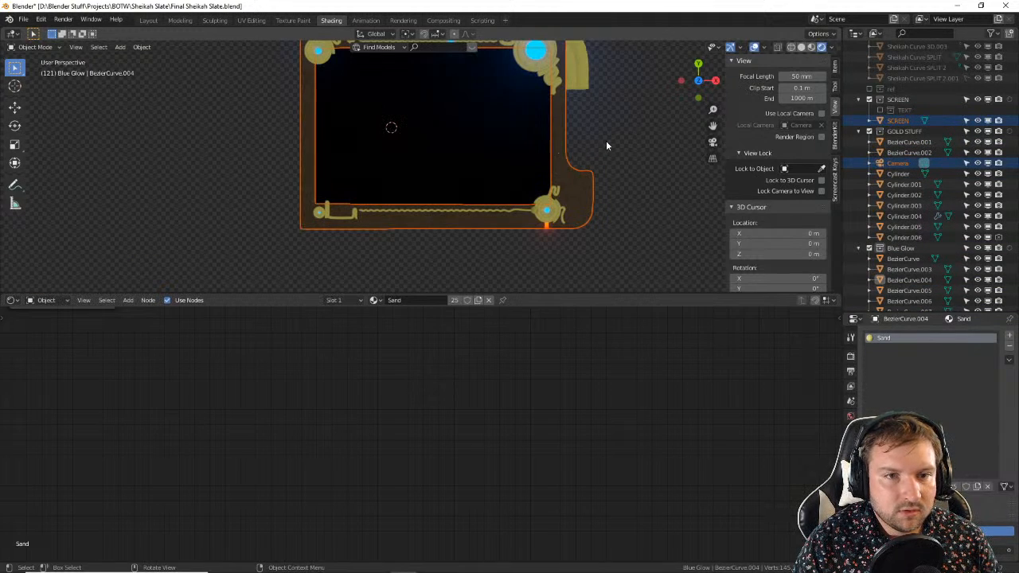
click(622, 154)
shift+middle_drag(607, 140, 608, 168)
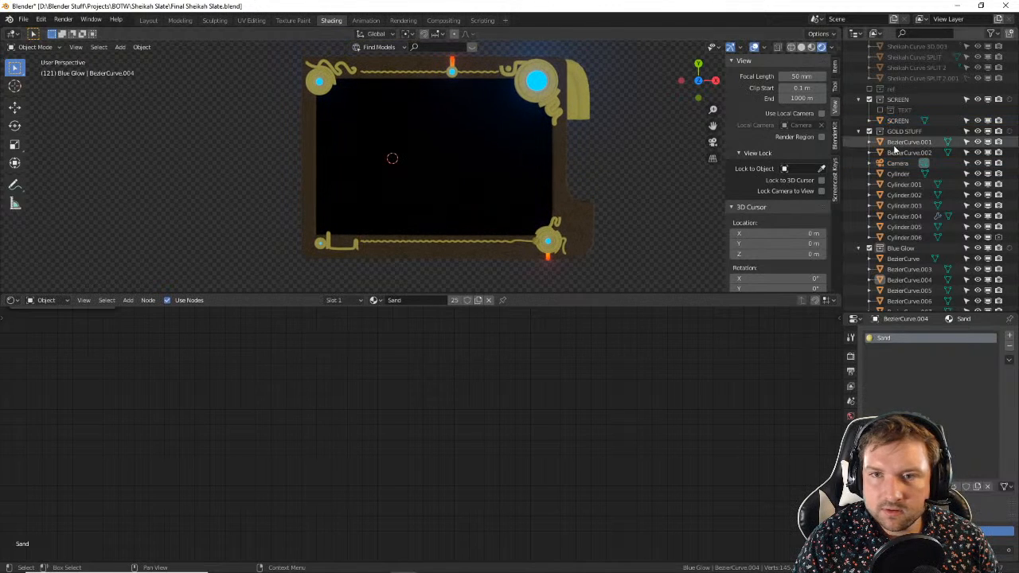
scroll(899, 155, down, 3)
scroll(907, 159, up, 3)
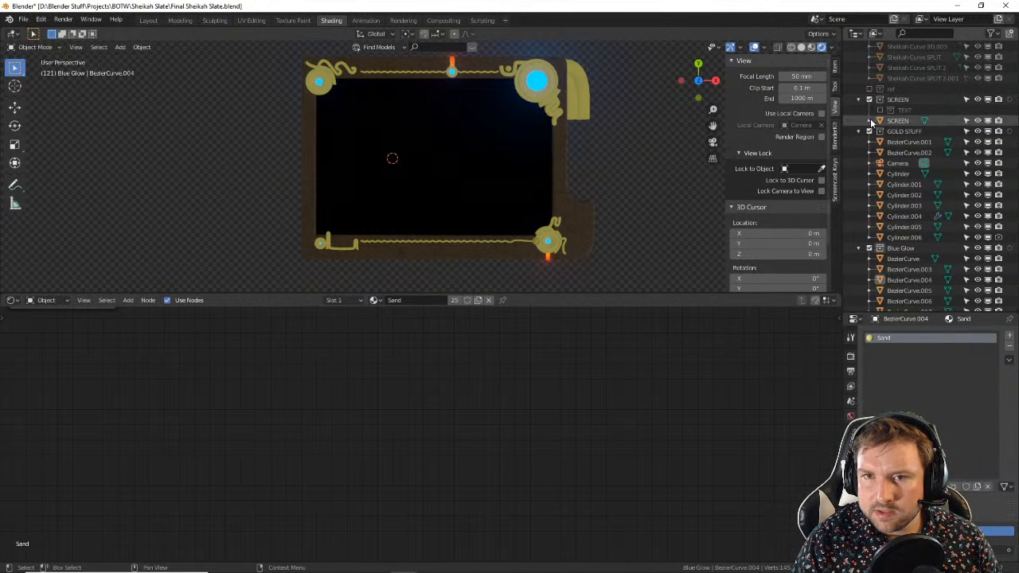
Step: Undo the remaining selection changes, enable the TEXT collection under SCREEN, and render the slate with its title text
key(ctrl+z)
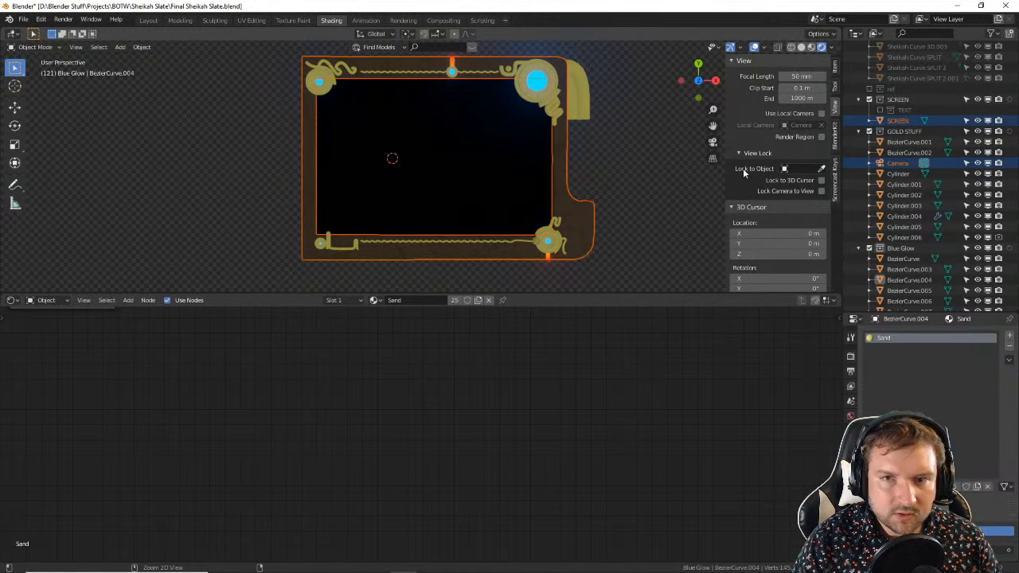
key(ctrl+z)
key(ctrl+z)
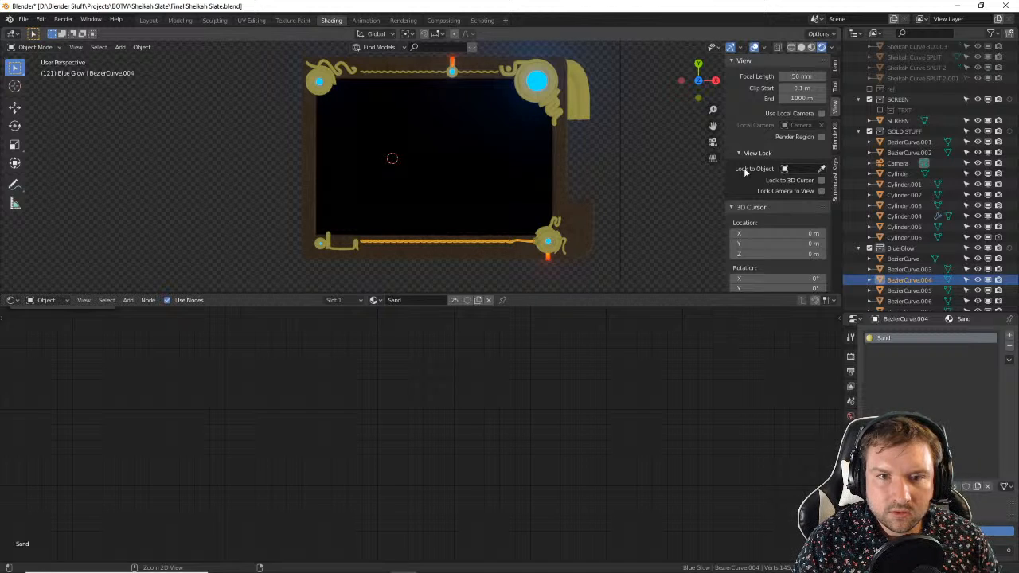
key(Tab)
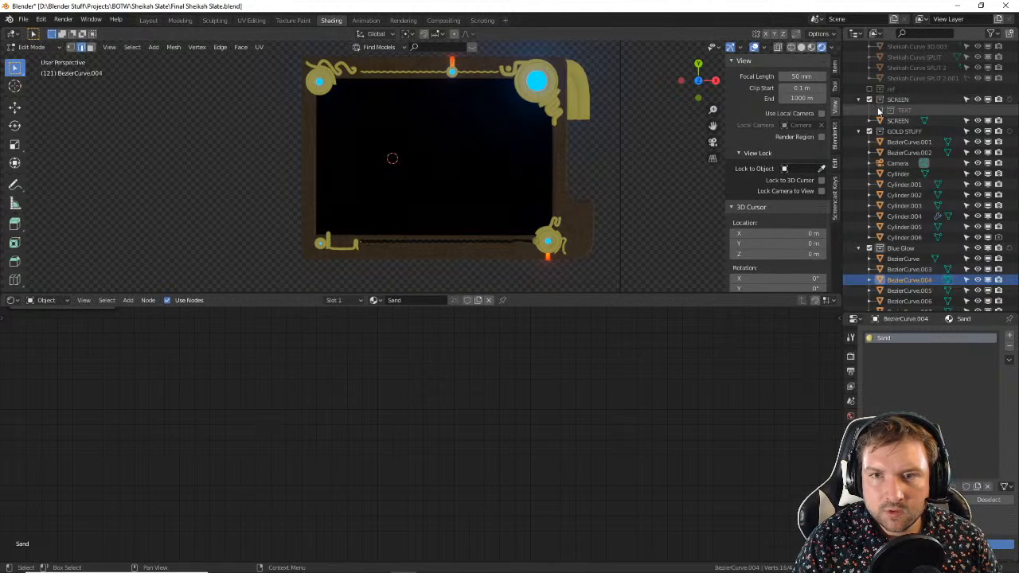
click(878, 109)
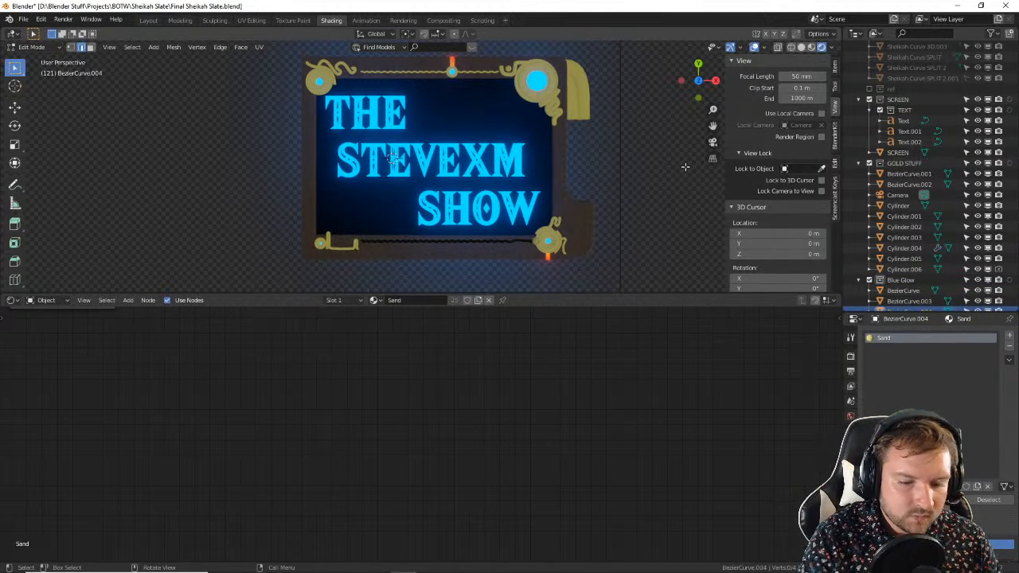
key(F12)
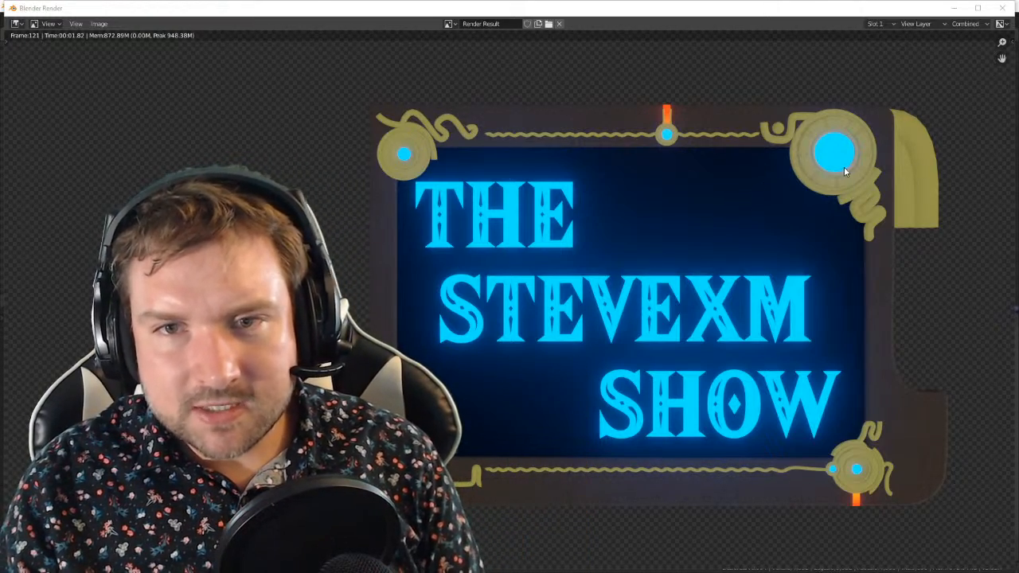
Step: Examine the rendered slate up close, including the large gold disc's detail and the title text, and close the render
click(863, 183)
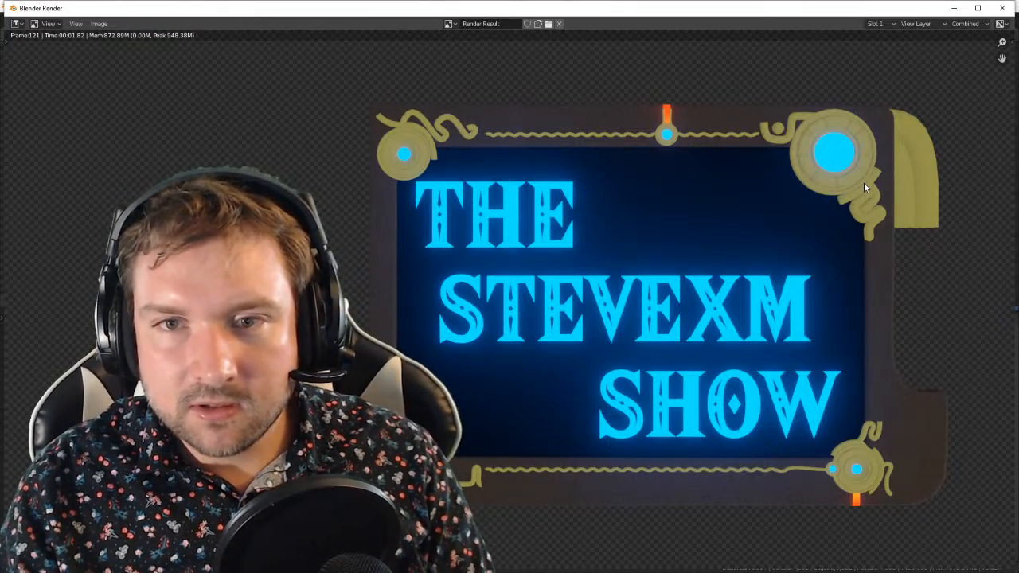
scroll(969, 92, up, 4)
middle_drag(943, 142, 295, 407)
scroll(719, 225, up, 4)
middle_drag(719, 225, 595, 348)
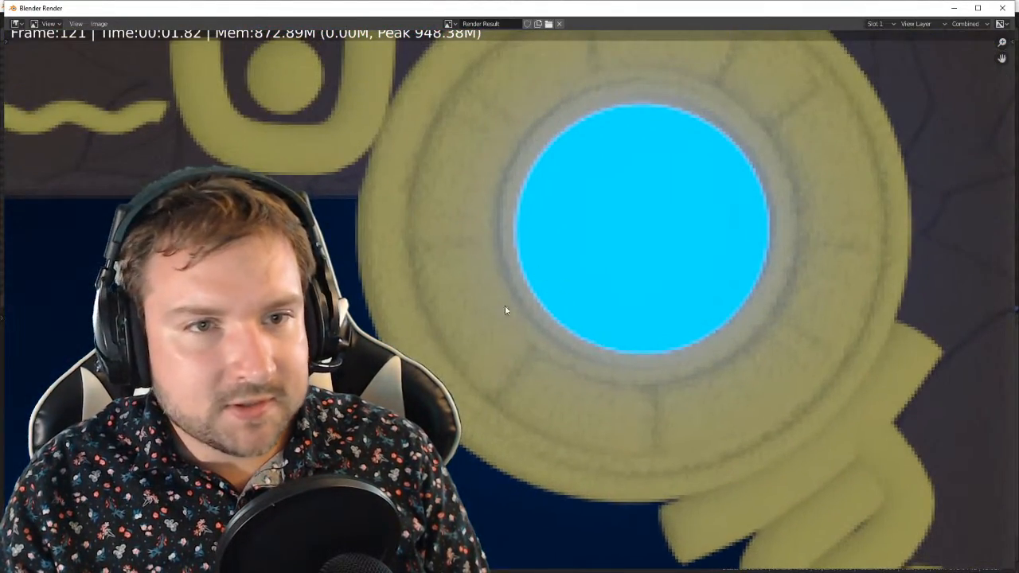
middle_drag(495, 229, 442, 288)
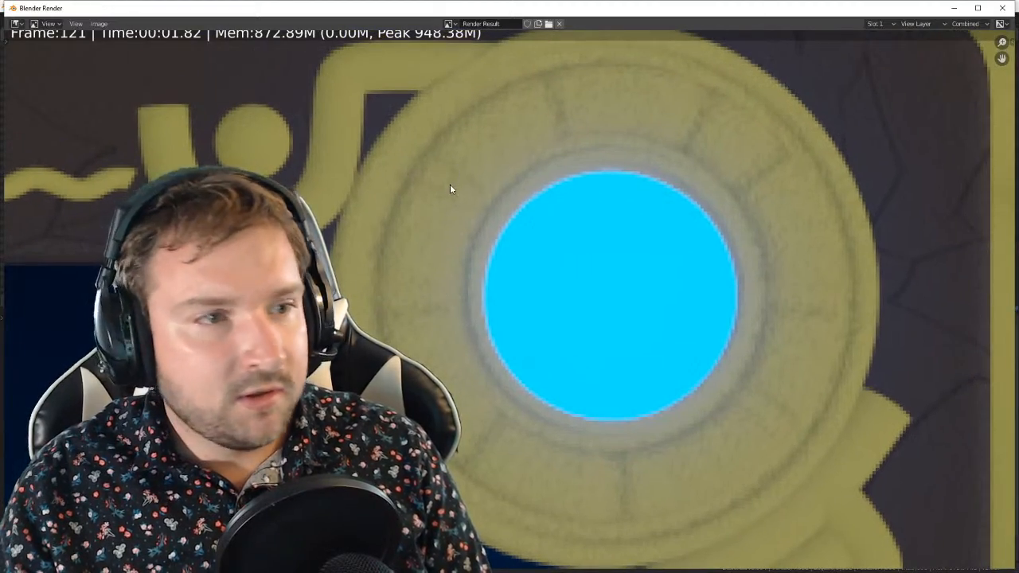
scroll(438, 211, down, 8)
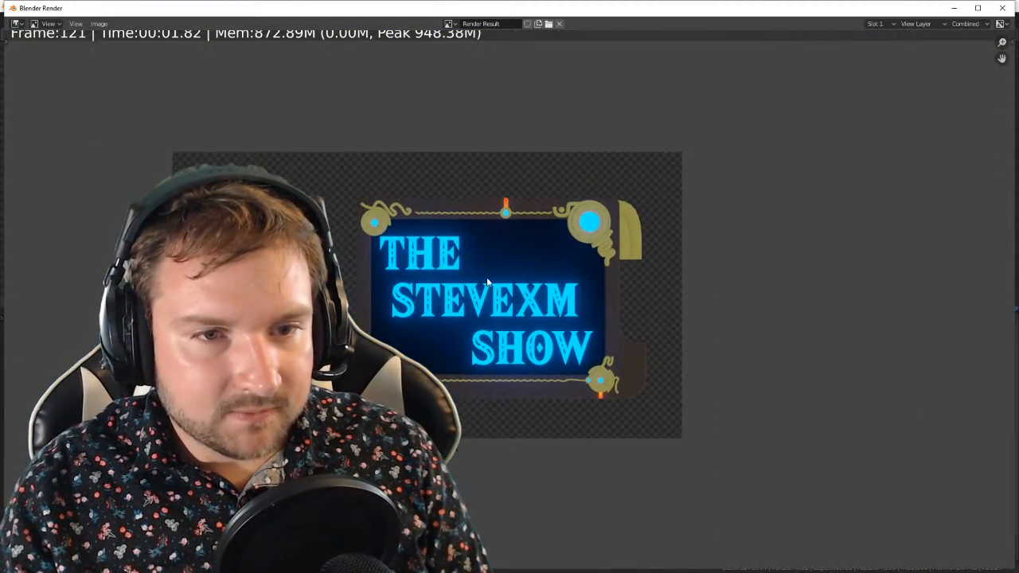
middle_drag(488, 280, 578, 228)
scroll(520, 279, up, 4)
scroll(502, 287, down, 3)
middle_drag(508, 290, 533, 350)
scroll(549, 311, up, 2)
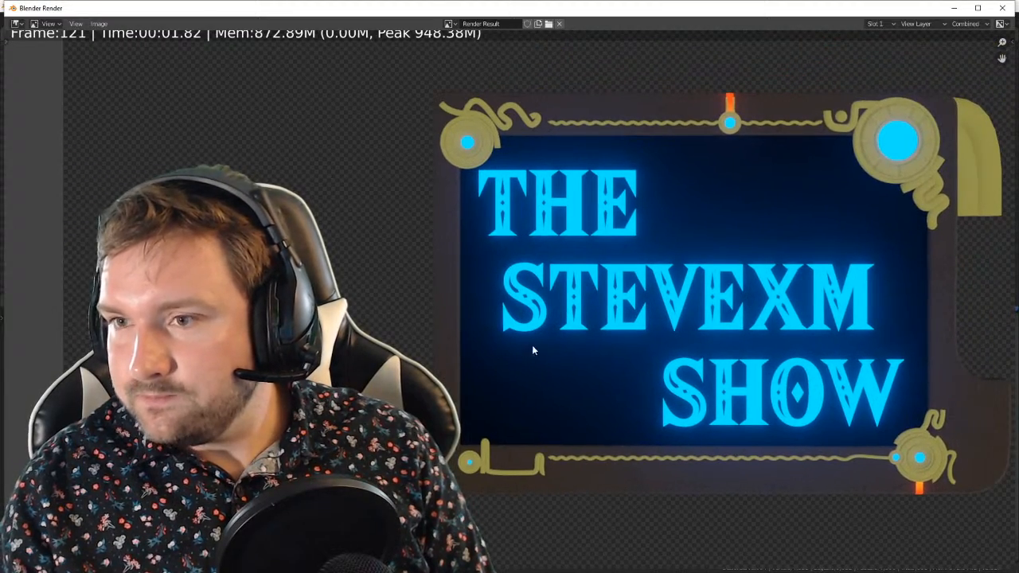
scroll(533, 347, up, 1)
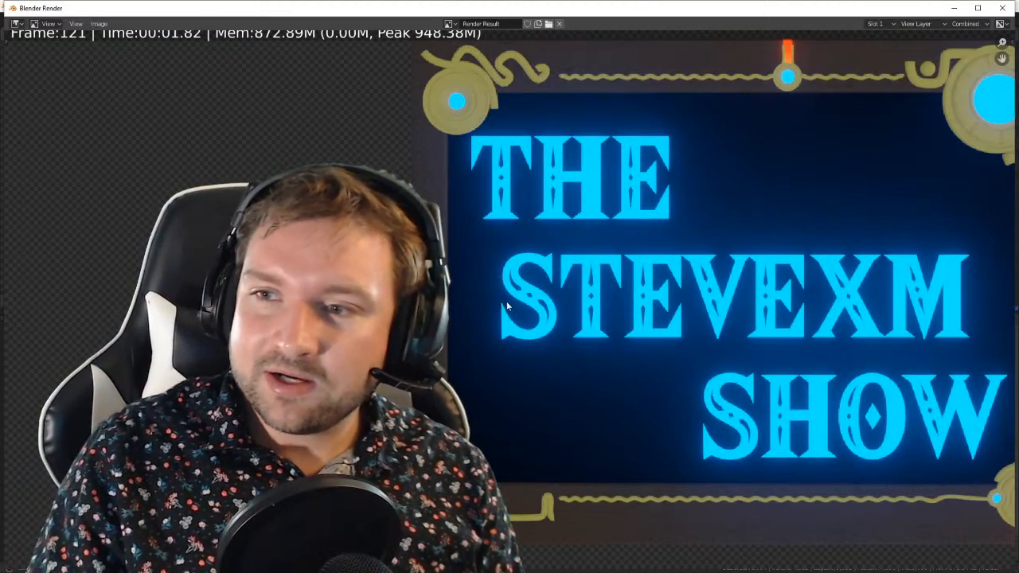
scroll(452, 314, down, 1)
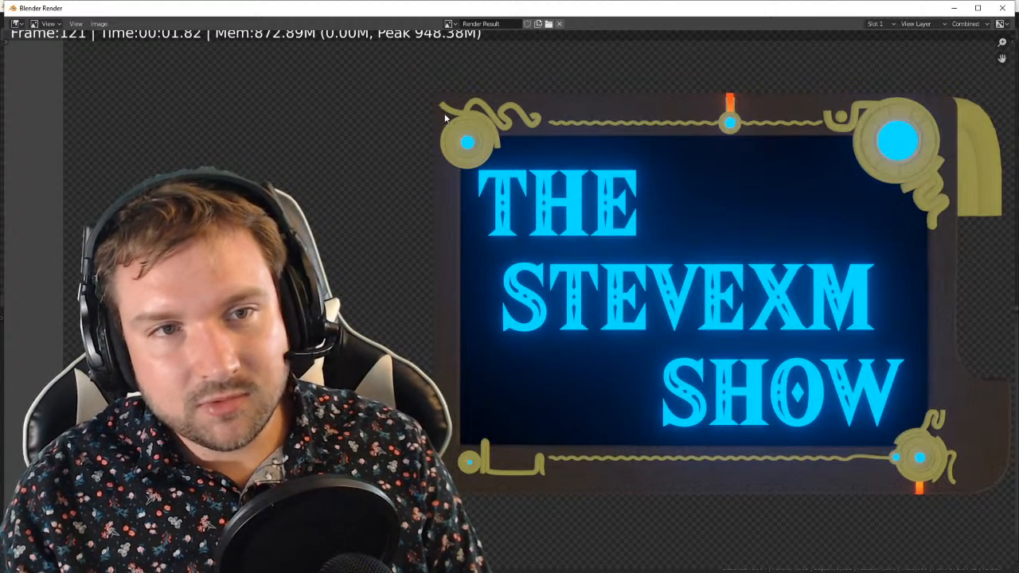
click(1003, 9)
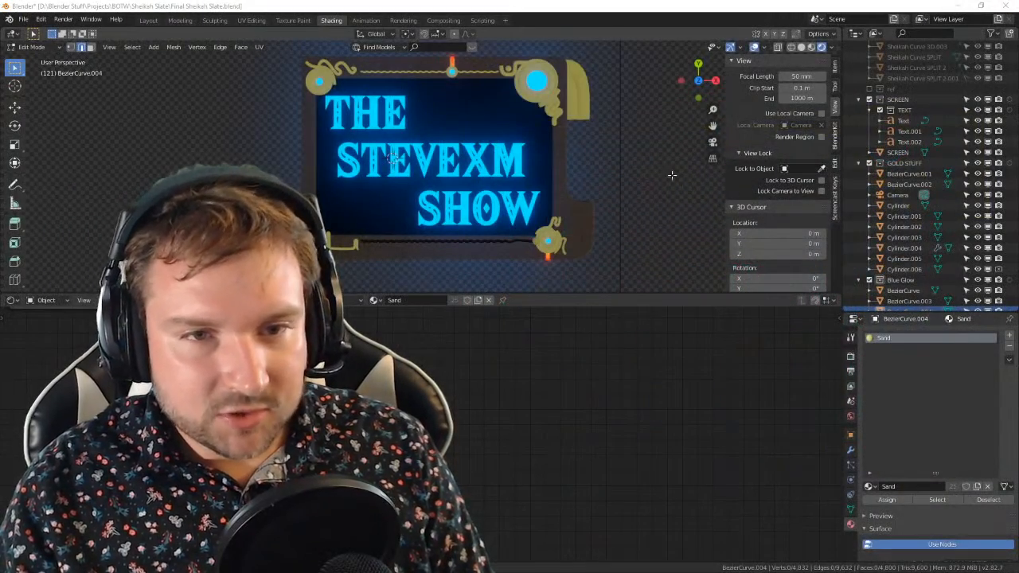
Step: Undo enabling the TEXT collection and converting the lower gold trim curve to a mesh
key(ctrl+s)
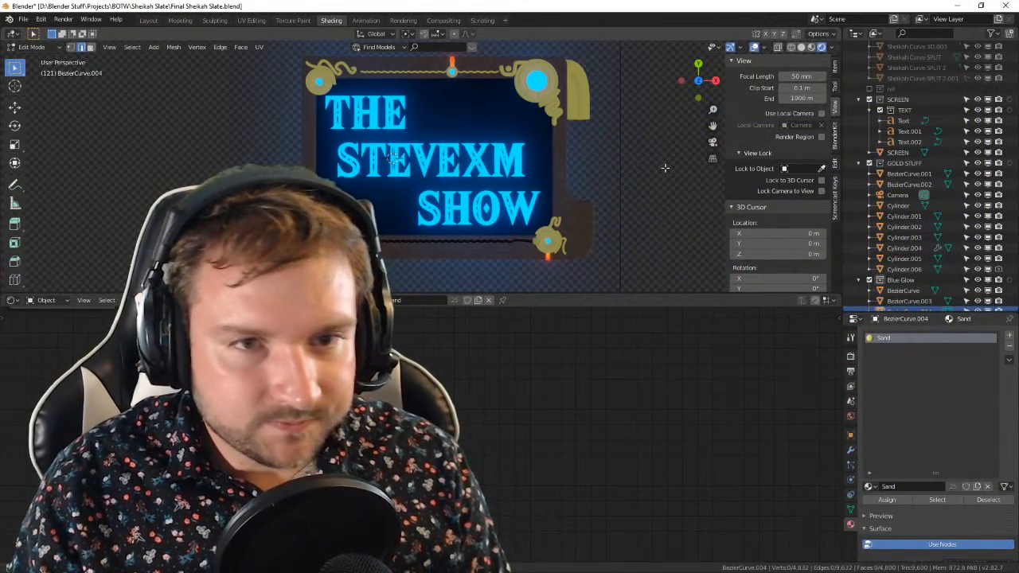
key(ctrl+z)
key(ctrl+z)
key(ctrl+z)
key(ctrl+z)
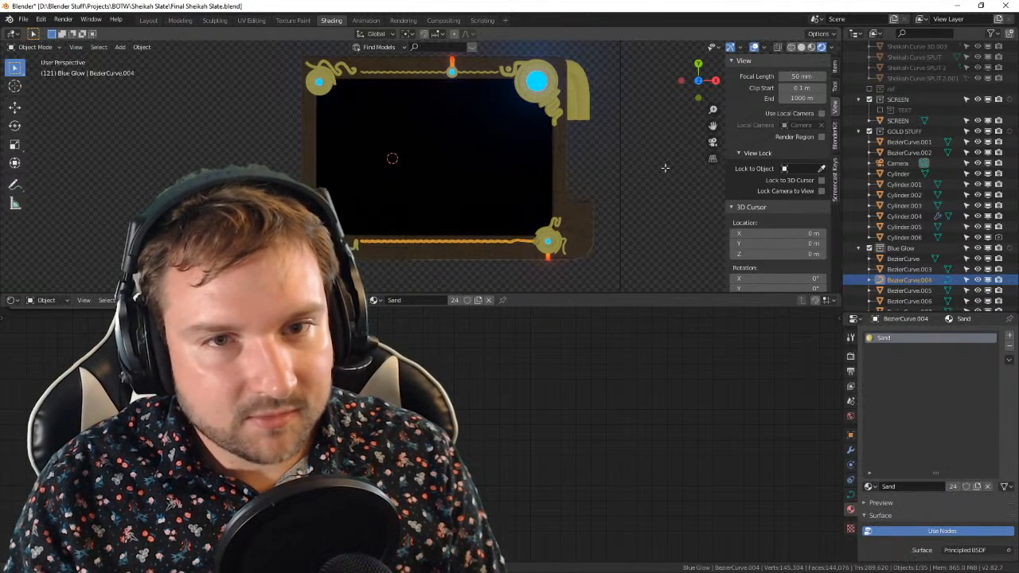
key(ctrl+z)
key(ctrl+z)
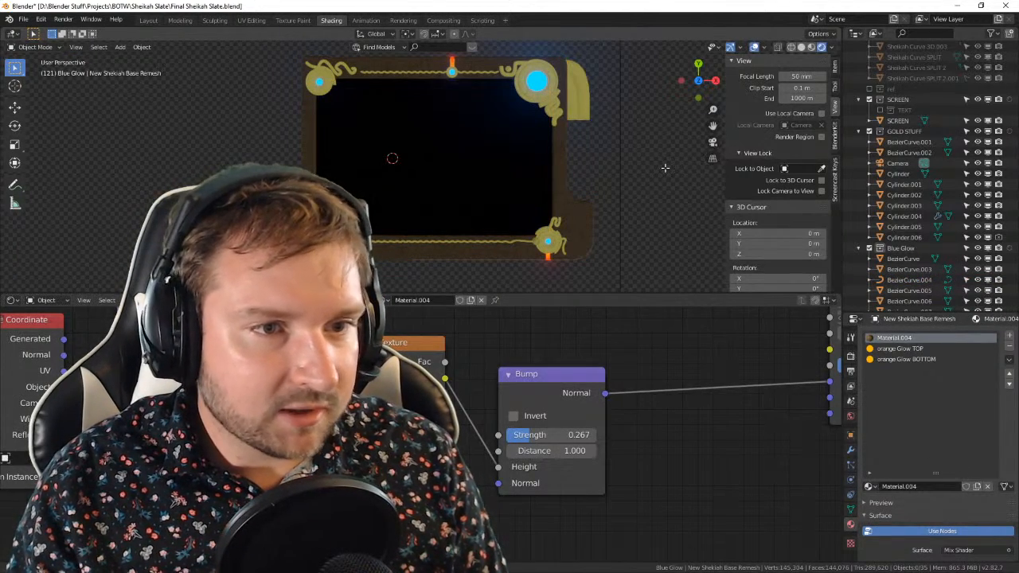
Step: Undo the mesh edits that cut the handle section off the slate body, and leave Edit Mode
key(ctrl+z)
key(ctrl+z)
key(ctrl+z)
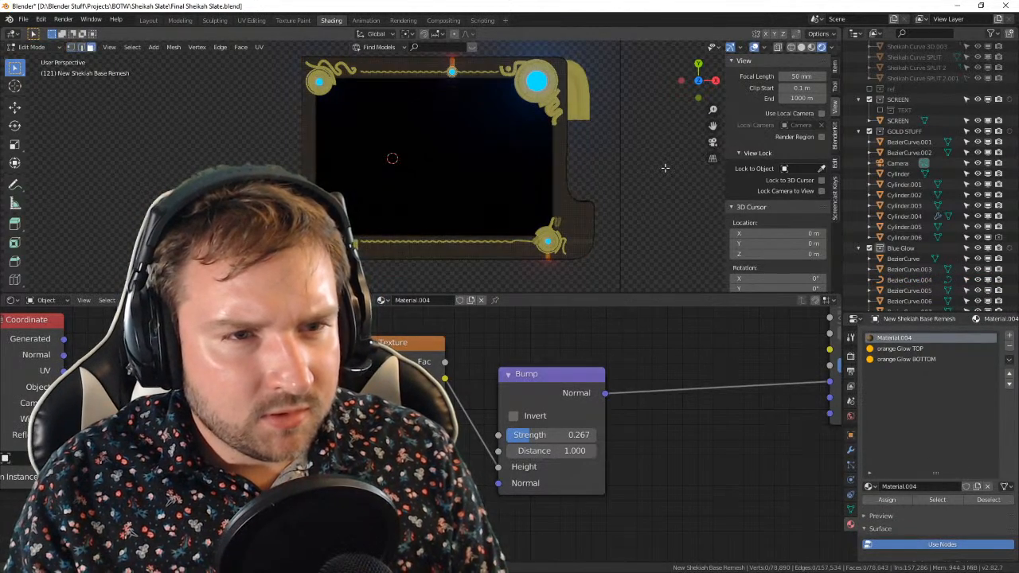
key(ctrl+z)
key(ctrl+z)
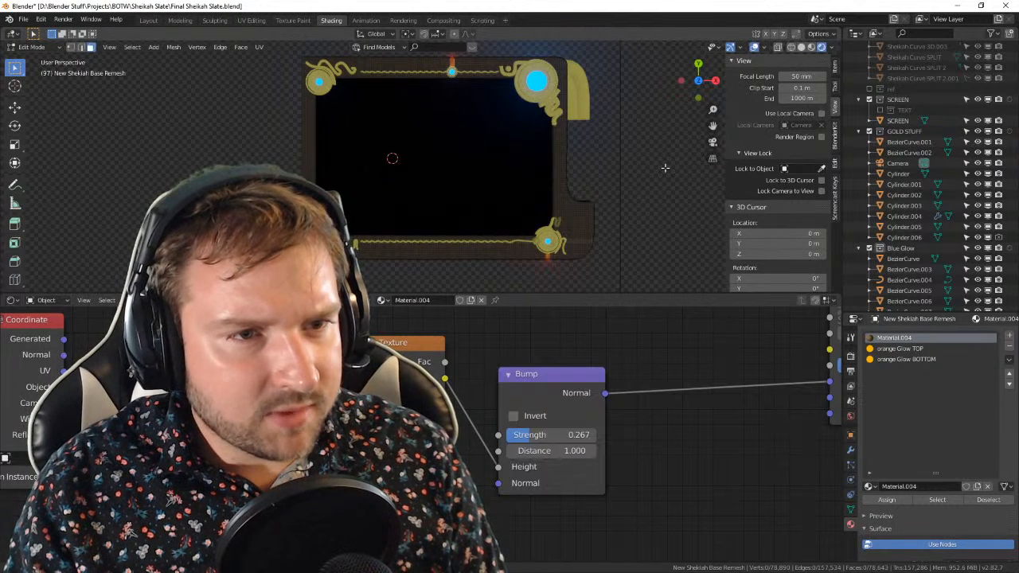
key(ctrl+z)
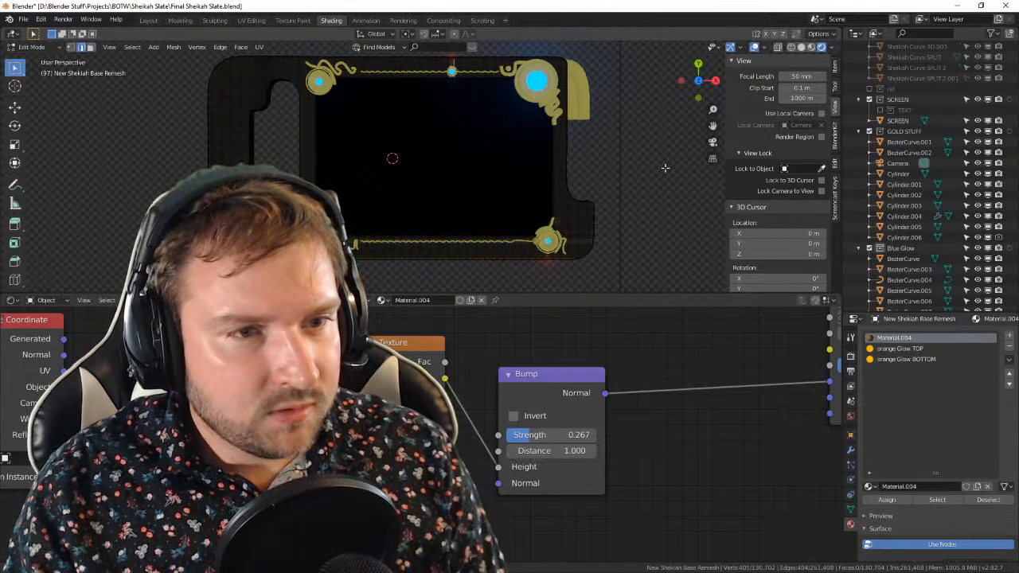
key(ctrl+z)
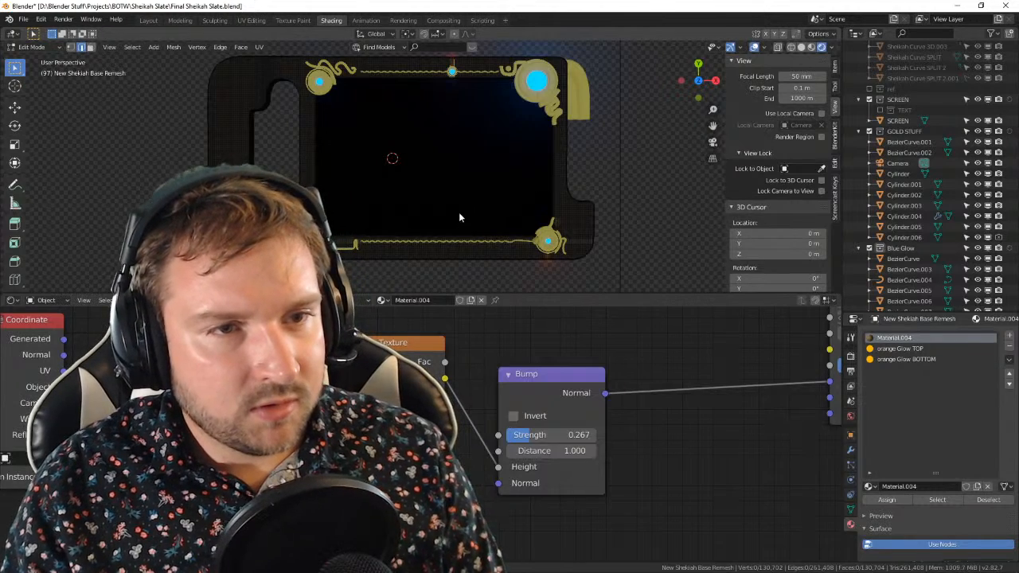
key(Tab)
Step: Set the Mix Shader factor in the slate body's Material.004 to 0.342
middle_drag(354, 199, 403, 149)
scroll(403, 148, up, 8)
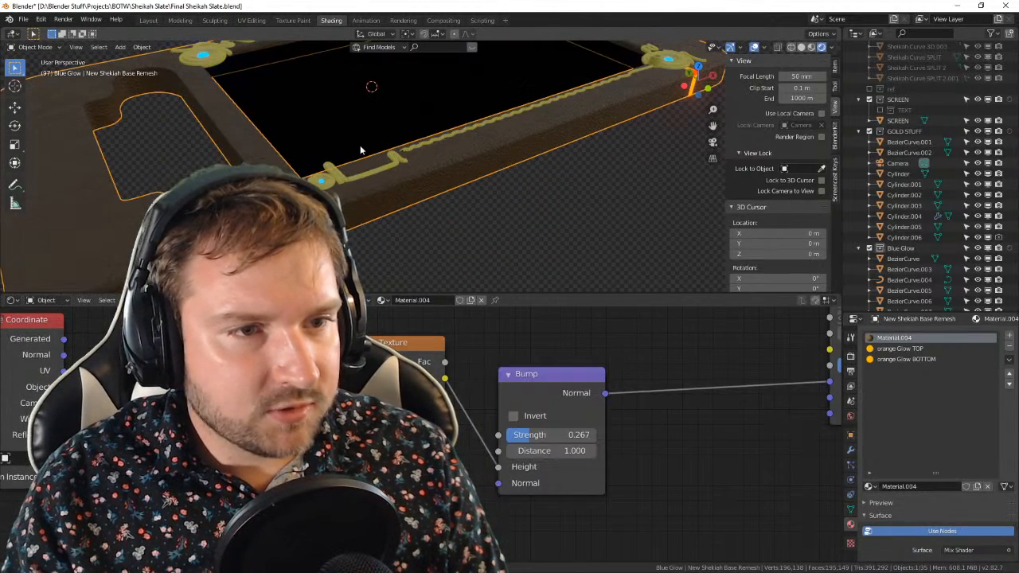
scroll(518, 317, down, 5)
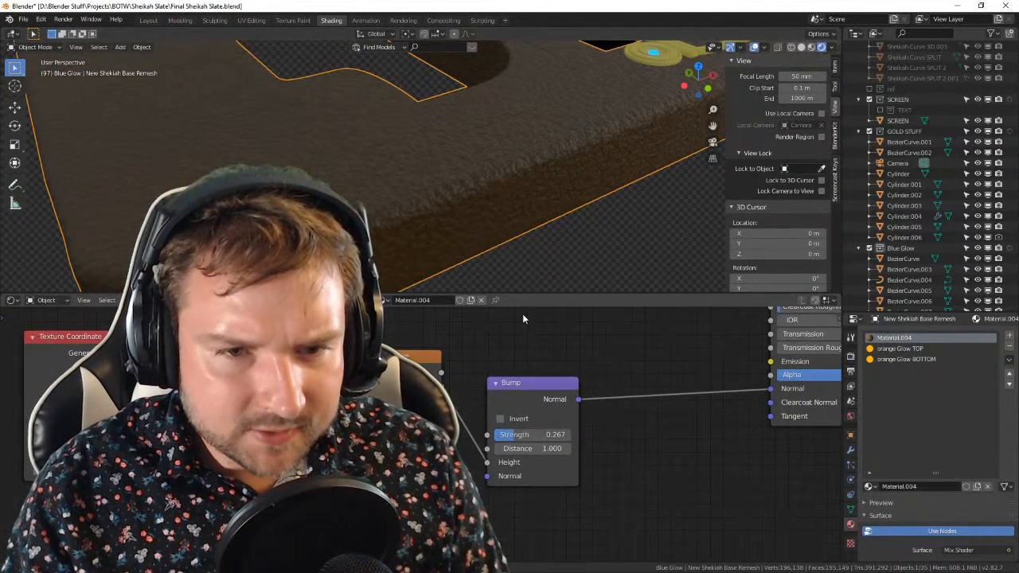
middle_drag(626, 309, 395, 537)
middle_drag(563, 321, 512, 436)
scroll(529, 387, up, 1)
mouse_move(517, 389)
mouse_down()
mouse_move(538, 389)
mouse_move(503, 389)
mouse_up()
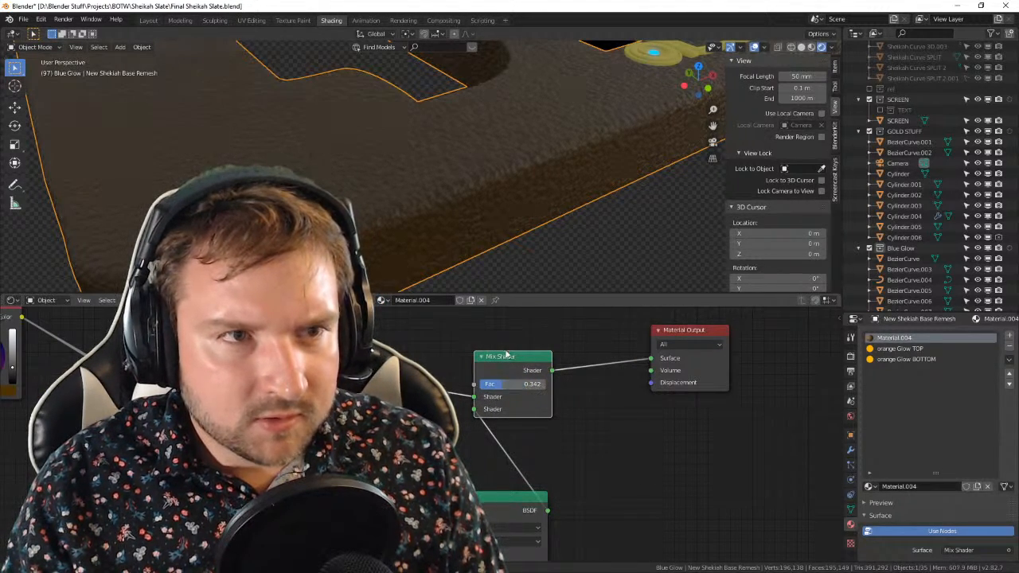
Step: In Material.004, set the Noise Texture scale to 157.2 and the strength of its connected Bump node to 0.383
scroll(412, 246, down, 2)
scroll(422, 434, up, 1)
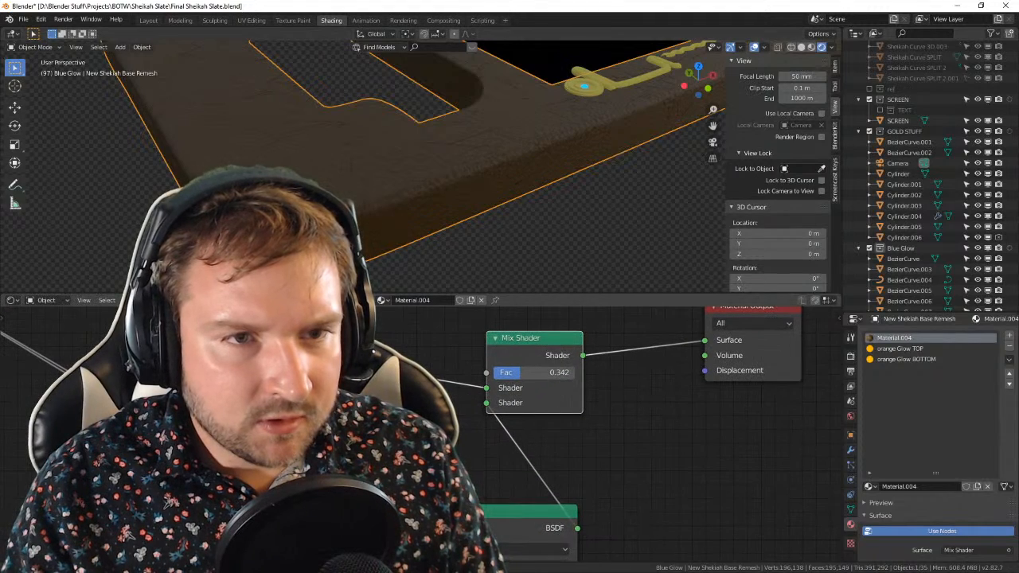
scroll(231, 521, down, 1)
middle_drag(230, 521, 594, 217)
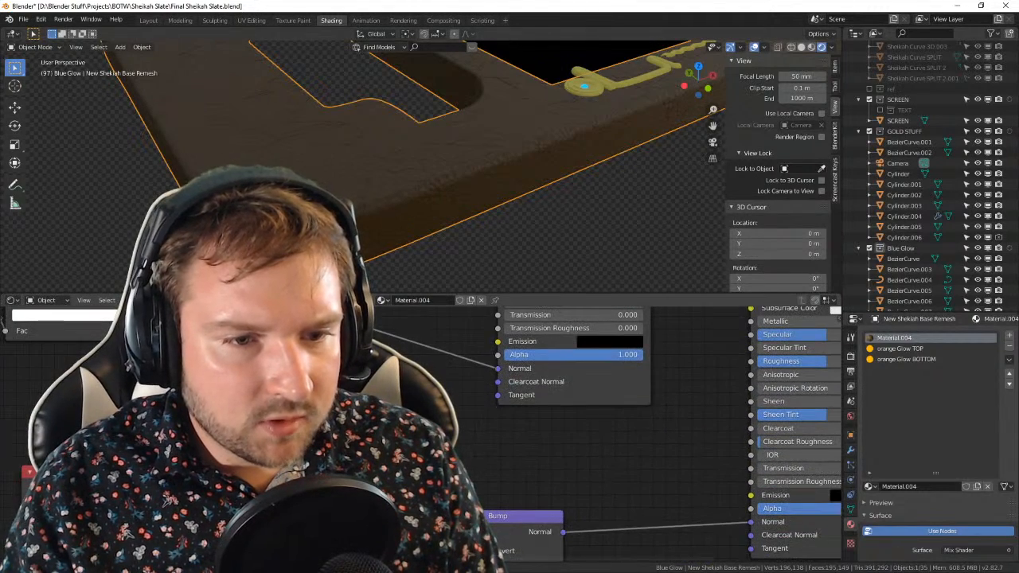
middle_drag(382, 260, 413, 239)
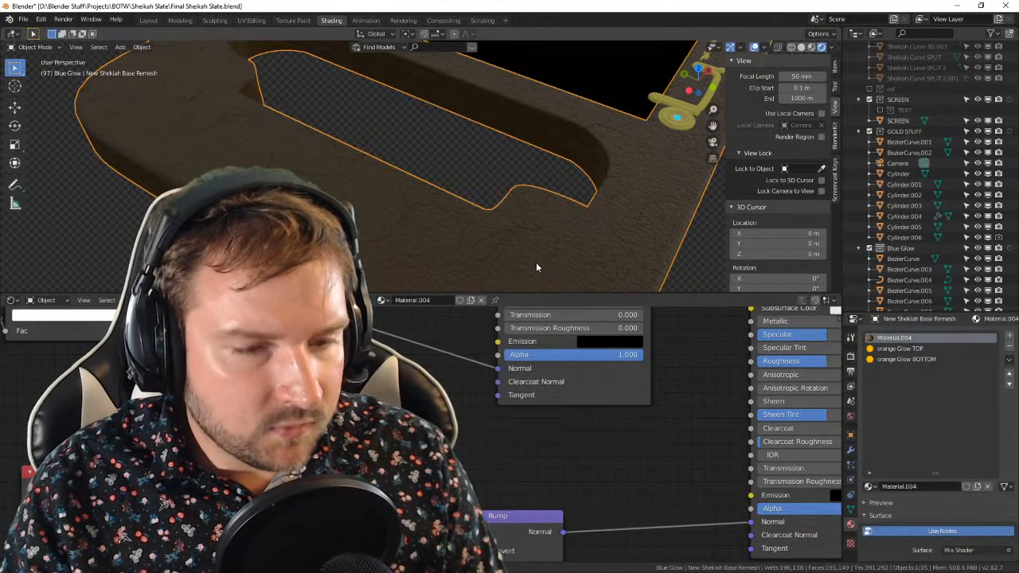
shift+middle_drag(536, 265, 374, 126)
scroll(423, 432, up, 2)
middle_drag(423, 432, 418, 335)
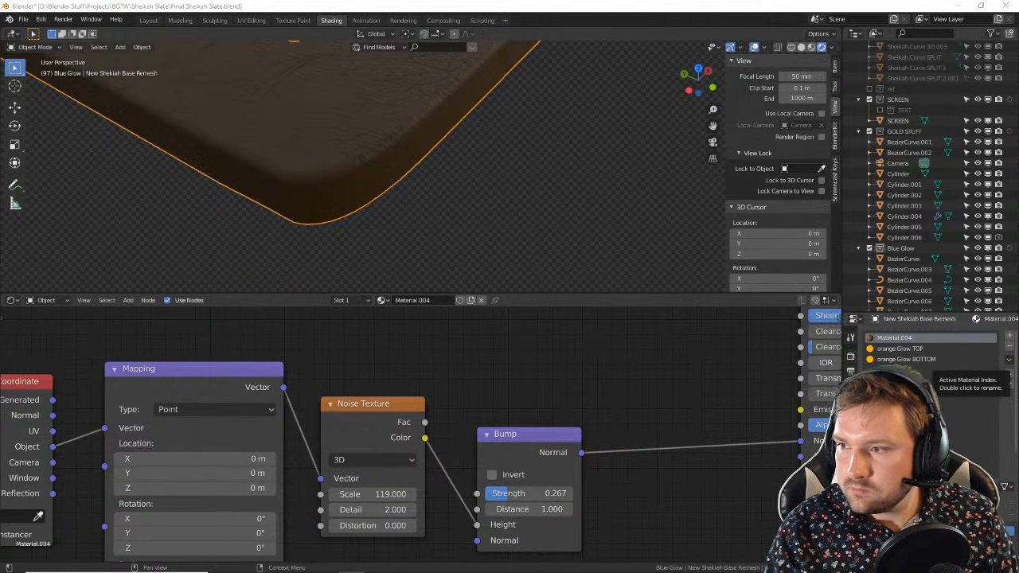
drag(389, 493, 405, 494)
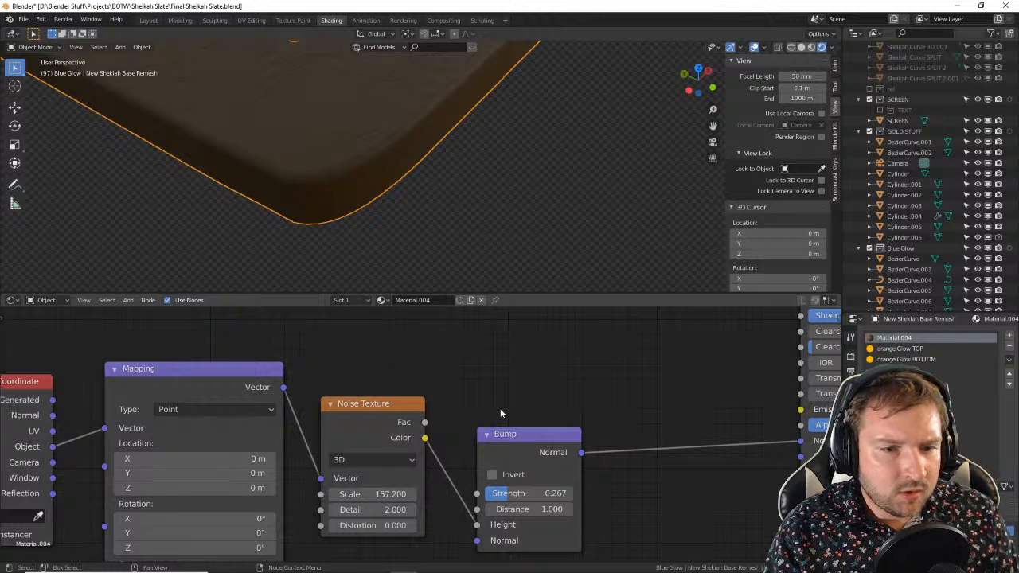
mouse_move(506, 497)
mouse_down()
mouse_move(530, 498)
mouse_move(520, 498)
mouse_up()
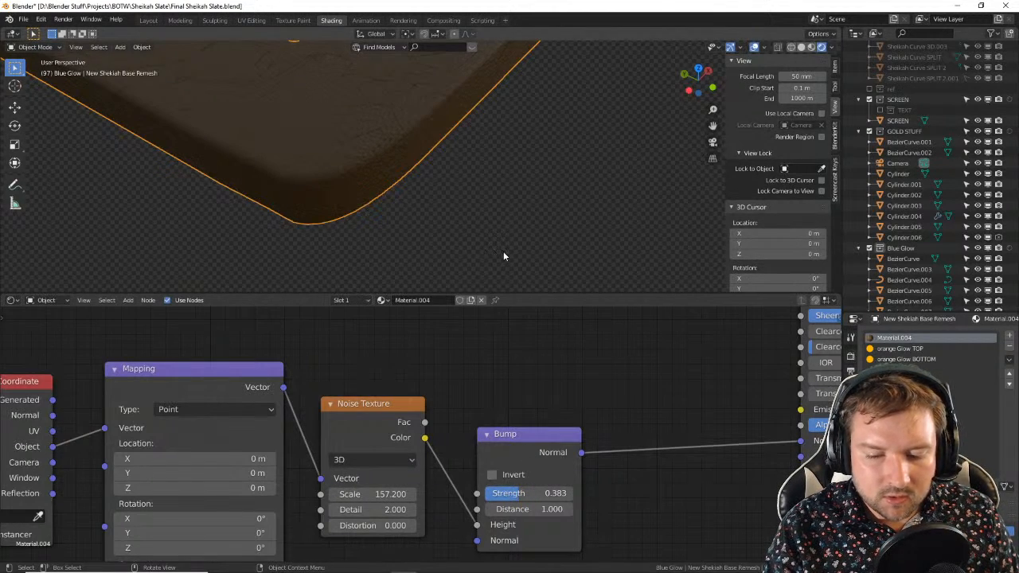
Step: Render the slate to check the body's finer surface texture, and close the render
key(F12)
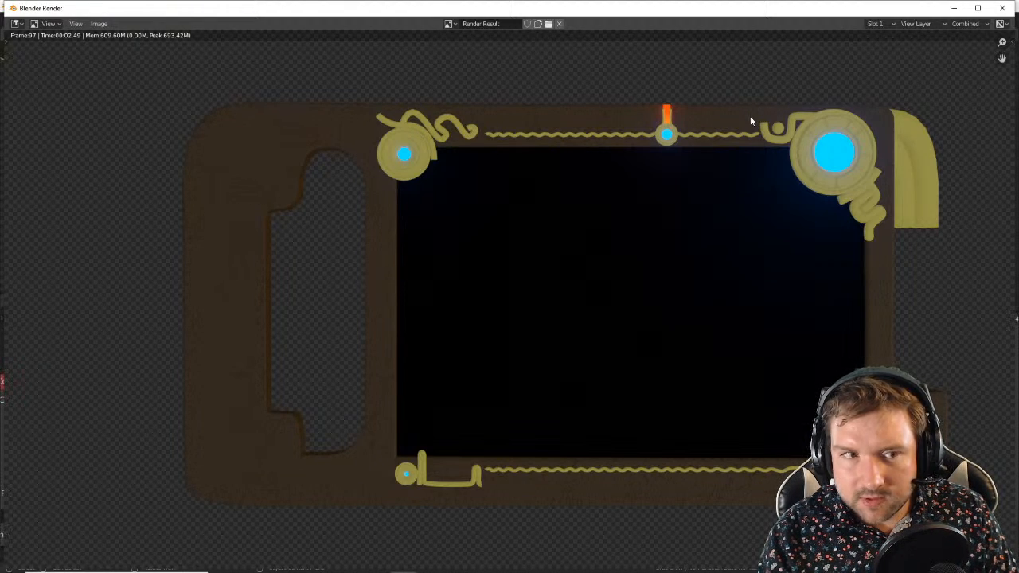
click(1003, 7)
scroll(511, 178, down, 3)
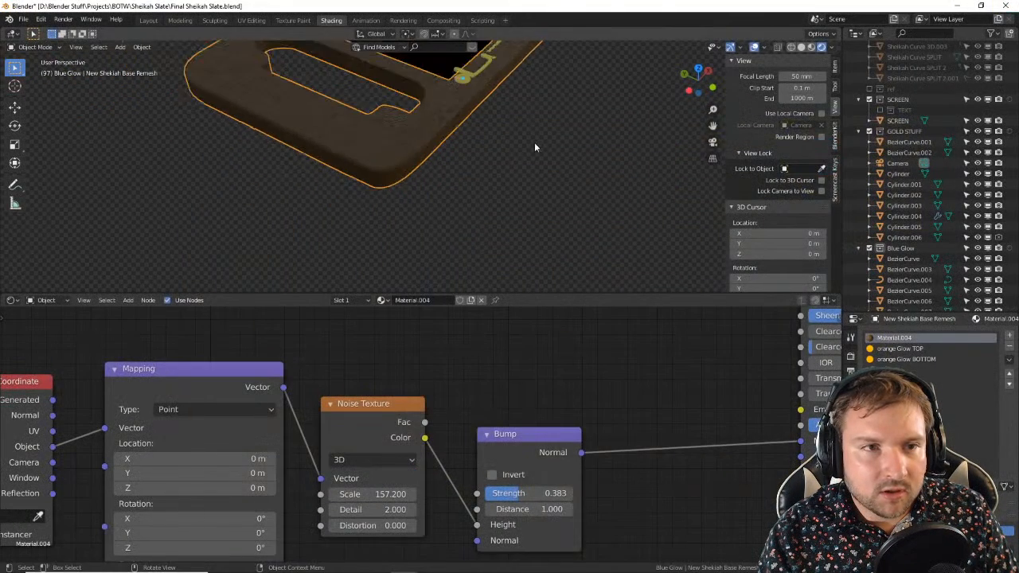
Step: Set the white stop of the ColorRamp feeding the inverted Bump node to position 0.582
middle_drag(534, 141, 499, 204)
key(KP_7)
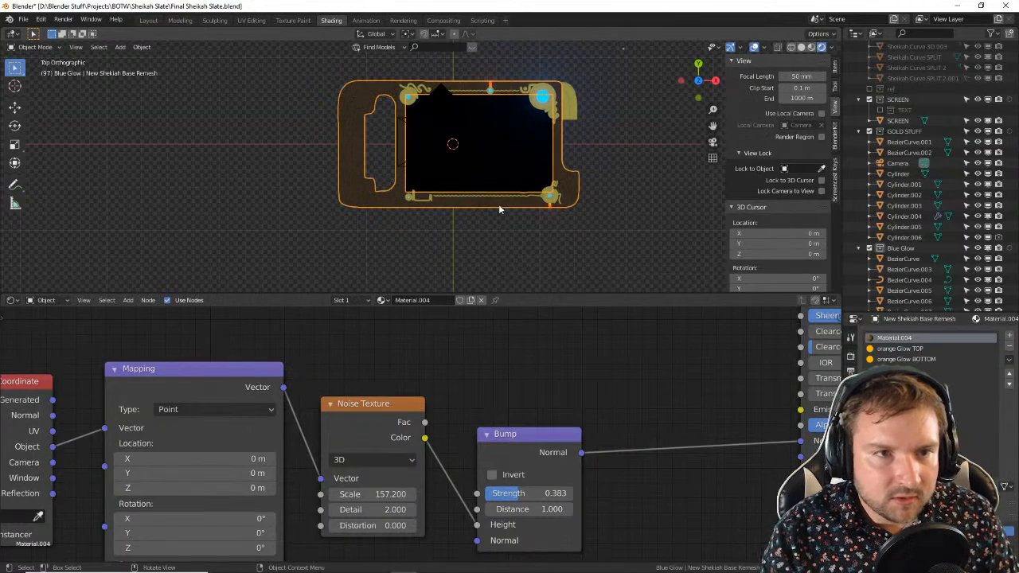
scroll(422, 138, up, 3)
scroll(421, 139, up, 2)
shift+middle_drag(299, 143, 487, 235)
scroll(447, 212, up, 2)
middle_drag(641, 378, 646, 539)
middle_drag(545, 395, 512, 522)
middle_drag(287, 367, 617, 389)
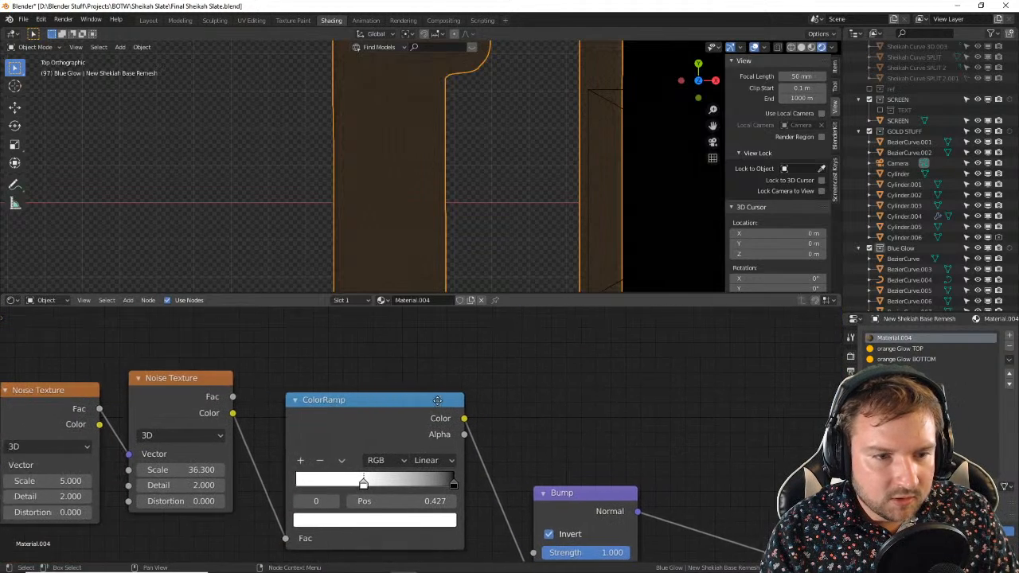
middle_drag(457, 471, 553, 471)
mouse_move(547, 475)
mouse_down()
mouse_move(473, 476)
mouse_move(551, 471)
mouse_up()
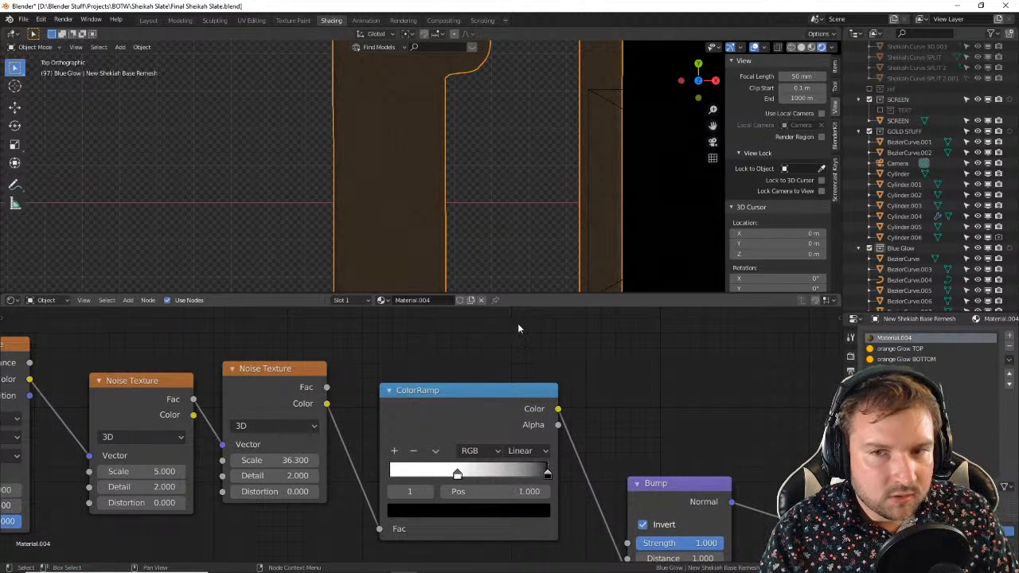
mouse_move(457, 475)
mouse_down()
mouse_move(403, 480)
mouse_move(501, 477)
mouse_move(465, 477)
mouse_move(474, 480)
mouse_up()
Step: Inspect the slate body from above around the handle and lower trim, render it to check the softened bump, and close the render
scroll(500, 255, down, 4)
shift+middle_drag(467, 173, 375, 81)
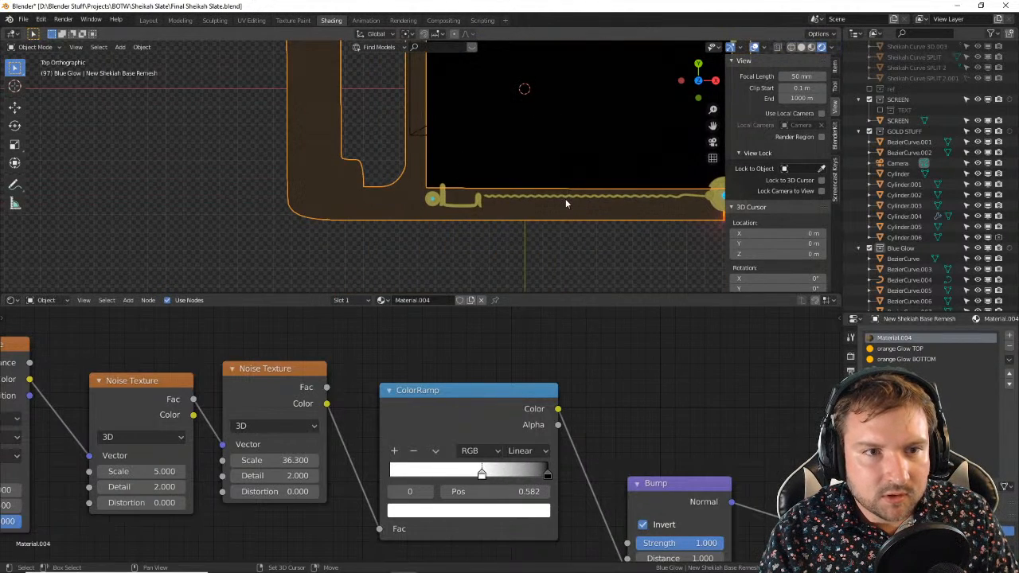
shift+middle_drag(672, 164, 506, 183)
shift+middle_drag(446, 170, 645, 284)
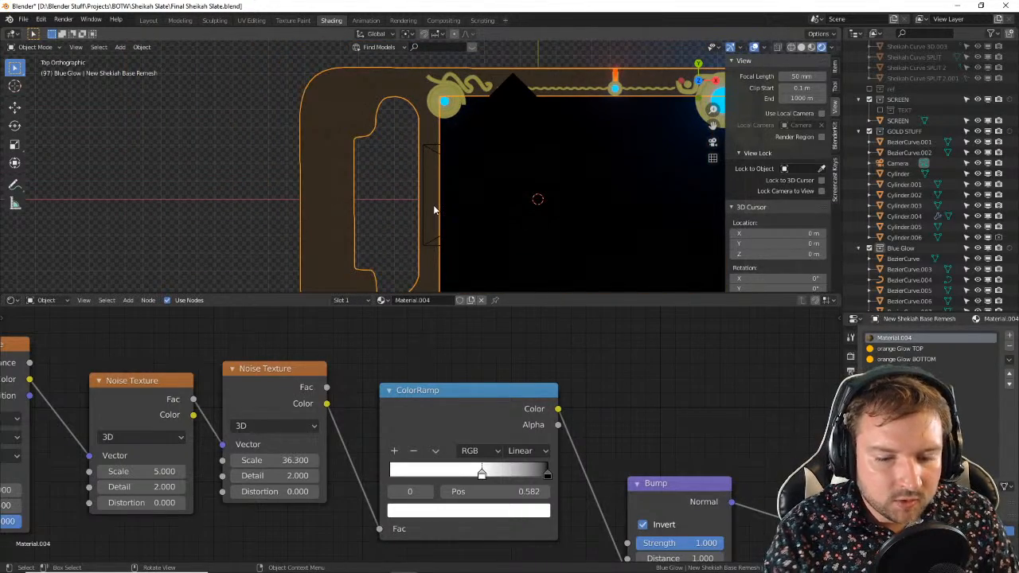
key(F12)
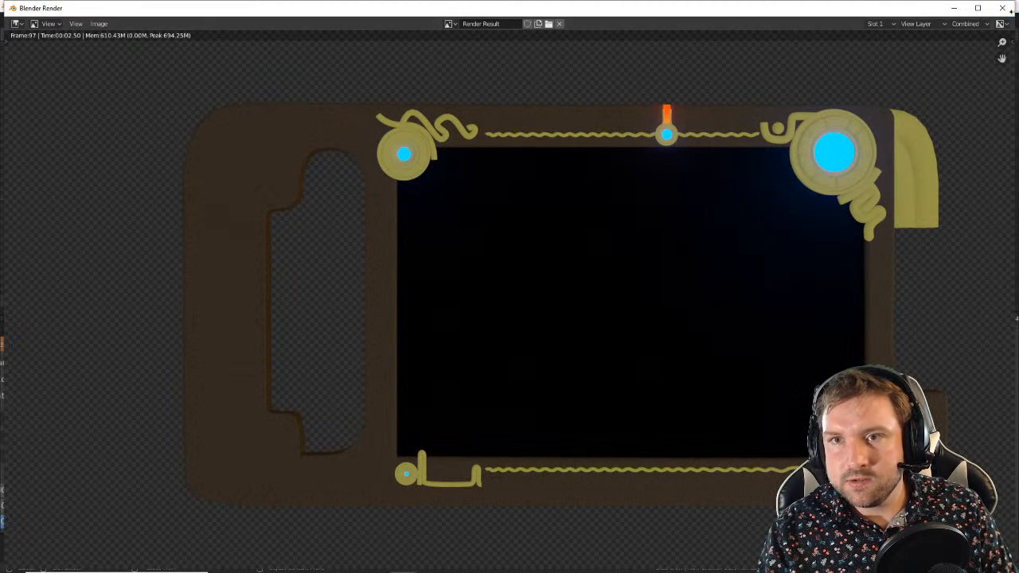
click(1002, 8)
Step: Enable the TEXT collection and render the slate with its glowing title text
click(880, 100)
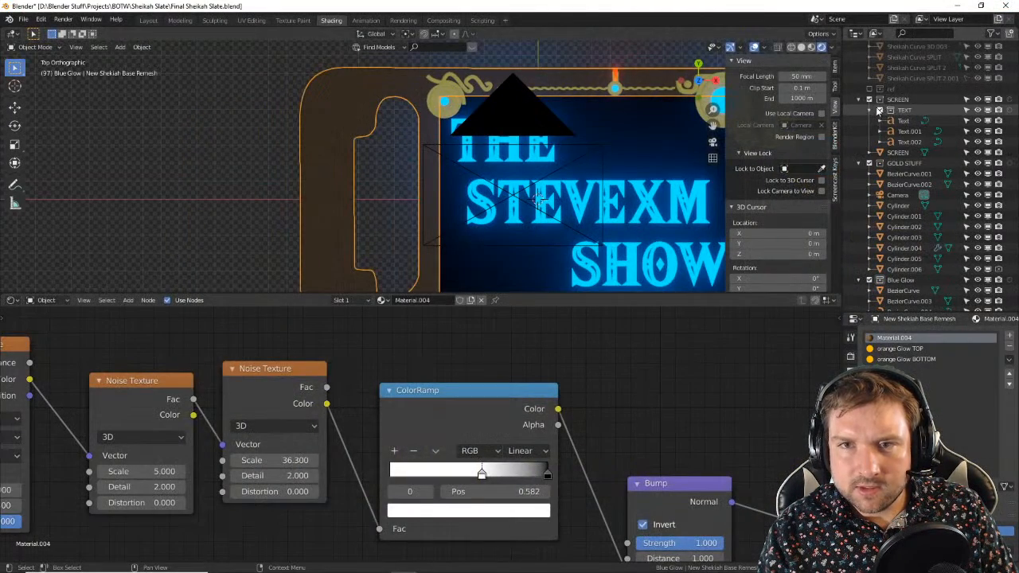
key(F12)
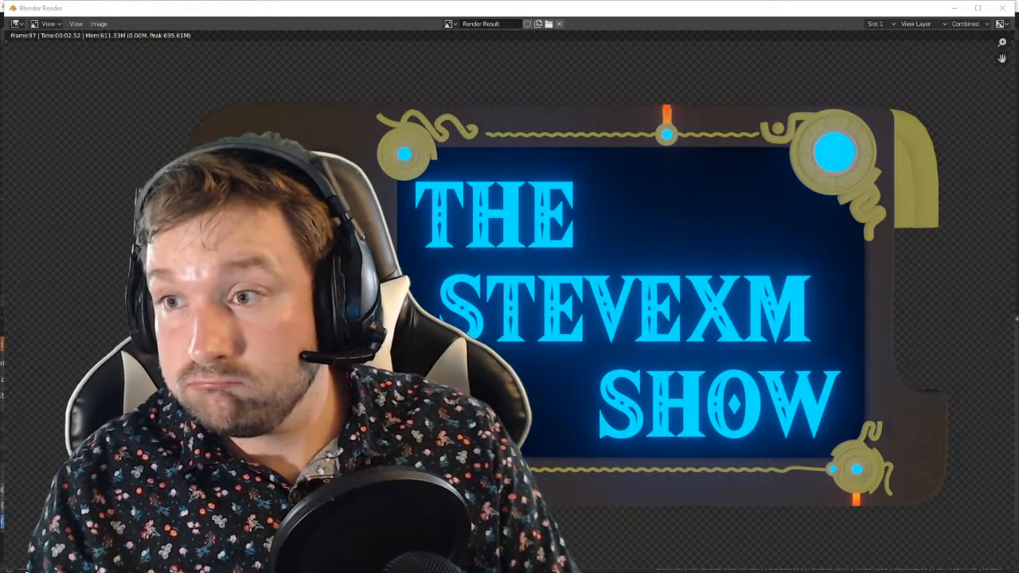
click(653, 285)
Step: Examine the rendered slate up close and as a whole, including the title lettering, gold trim and handle
scroll(583, 295, down, 2)
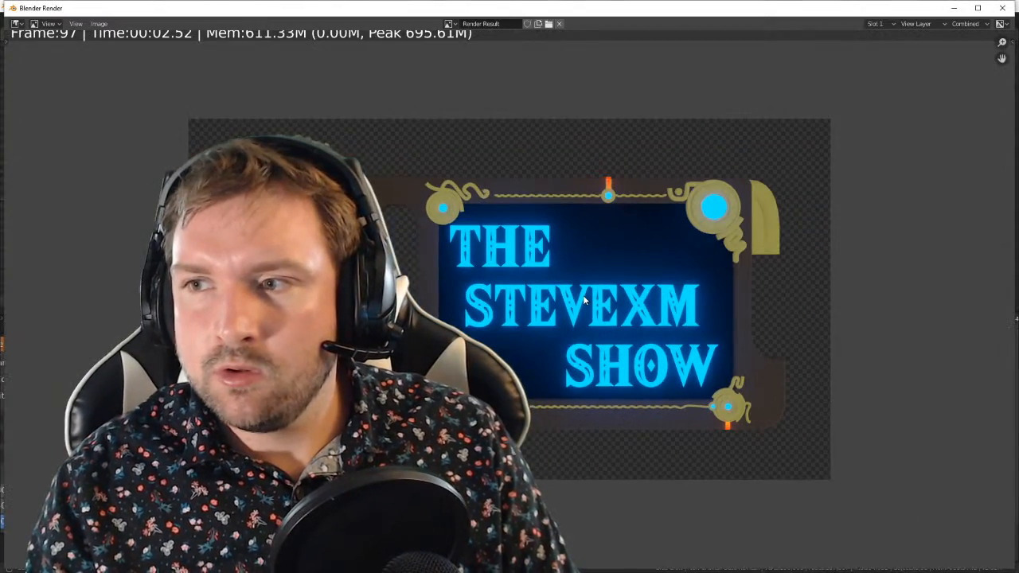
middle_drag(586, 297, 718, 257)
scroll(717, 259, up, 1)
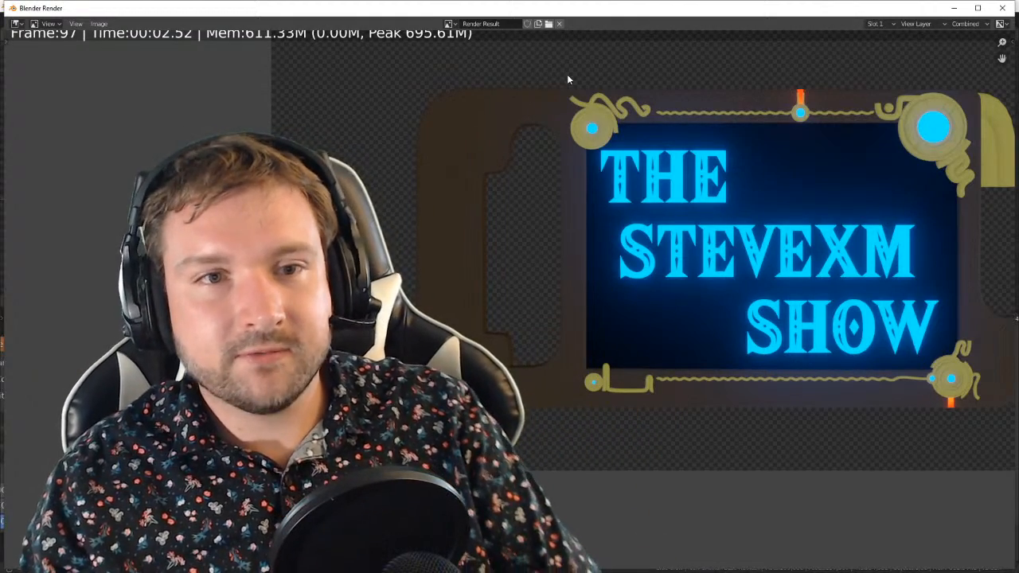
scroll(726, 106, down, 2)
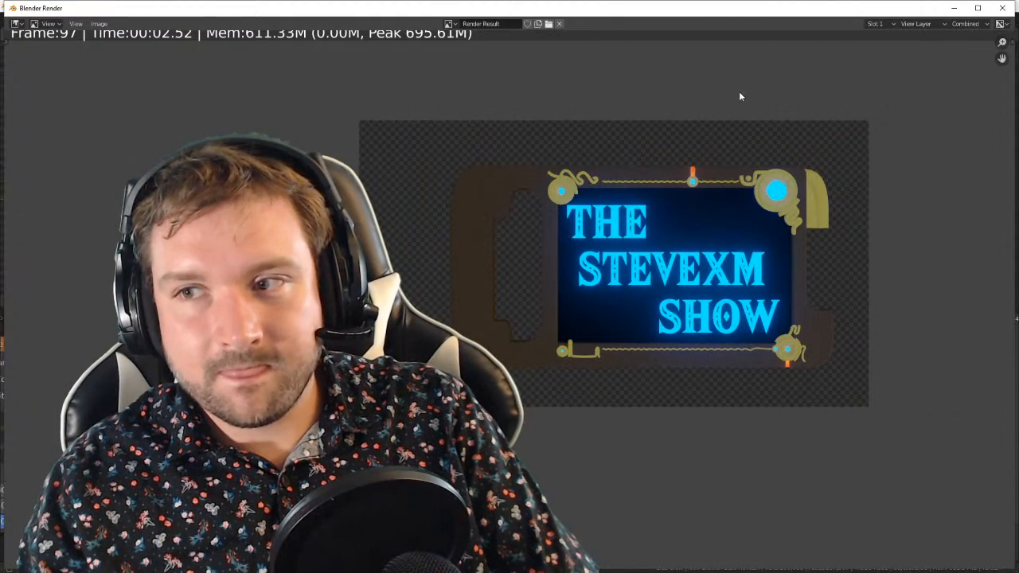
scroll(771, 183, up, 2)
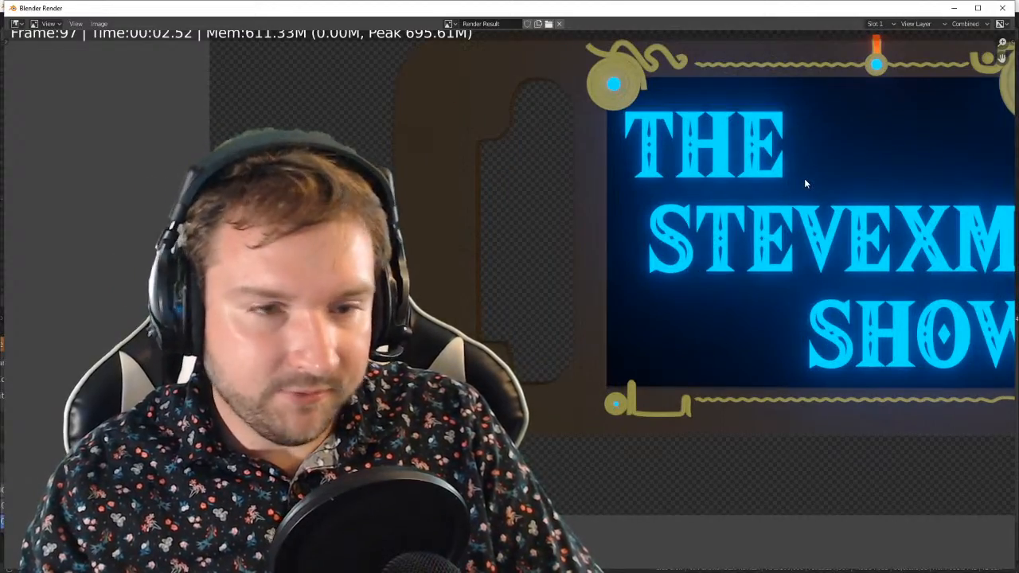
scroll(584, 224, down, 1)
middle_drag(583, 224, 645, 184)
scroll(680, 189, up, 2)
middle_drag(733, 189, 554, 217)
scroll(601, 197, up, 2)
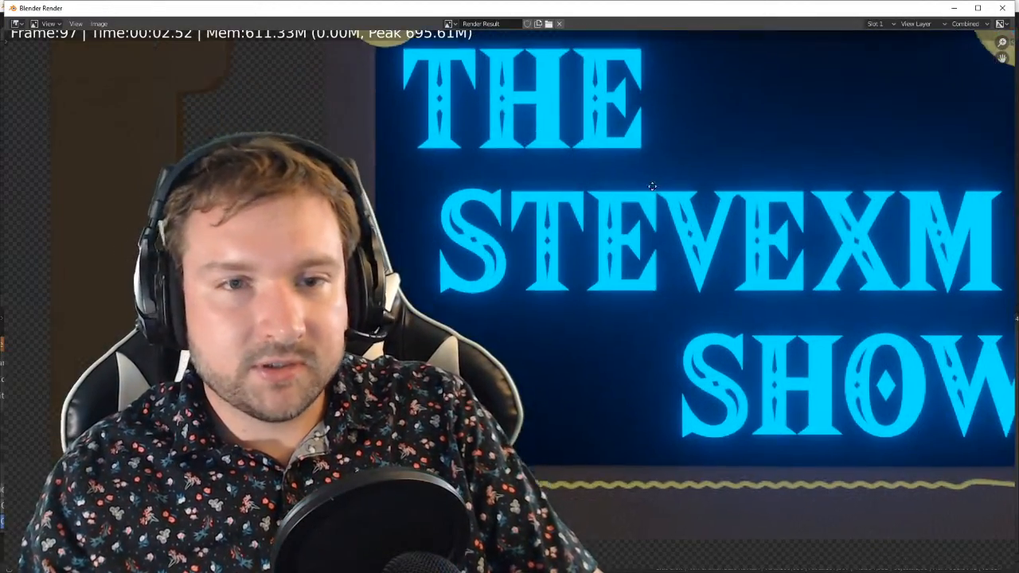
scroll(637, 218, down, 4)
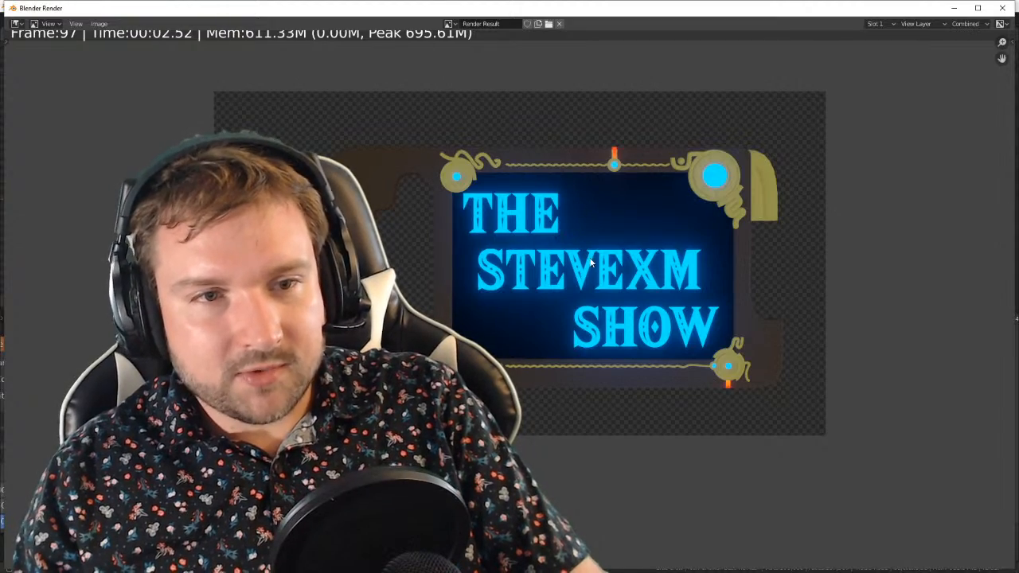
scroll(530, 246, down, 1)
scroll(530, 247, up, 1)
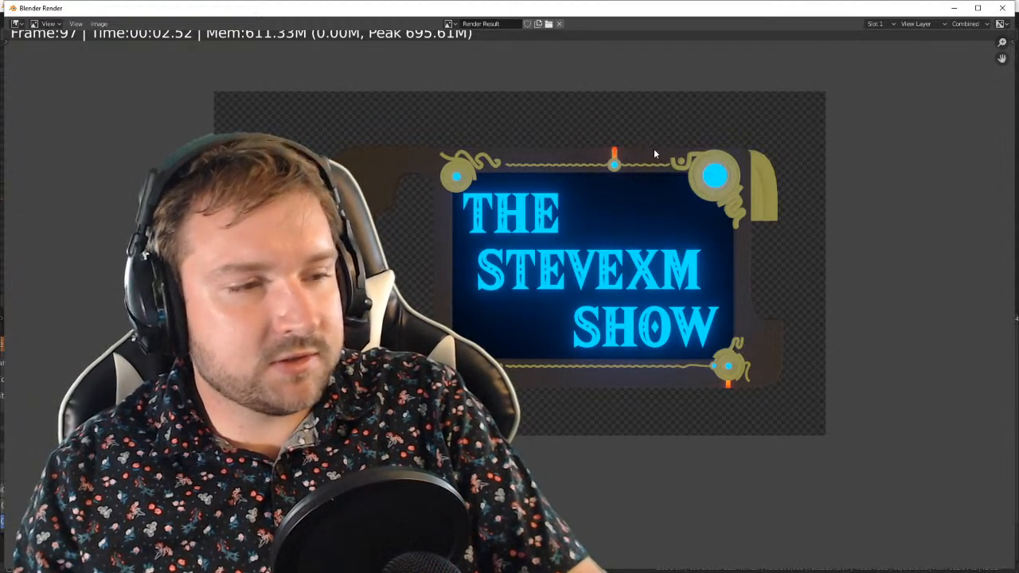
Step: Switch to Discord and place its window over the render, showing the server's general channel
drag(0, 231, 445, 7)
drag(220, 10, 862, 3)
drag(539, 2, 901, 178)
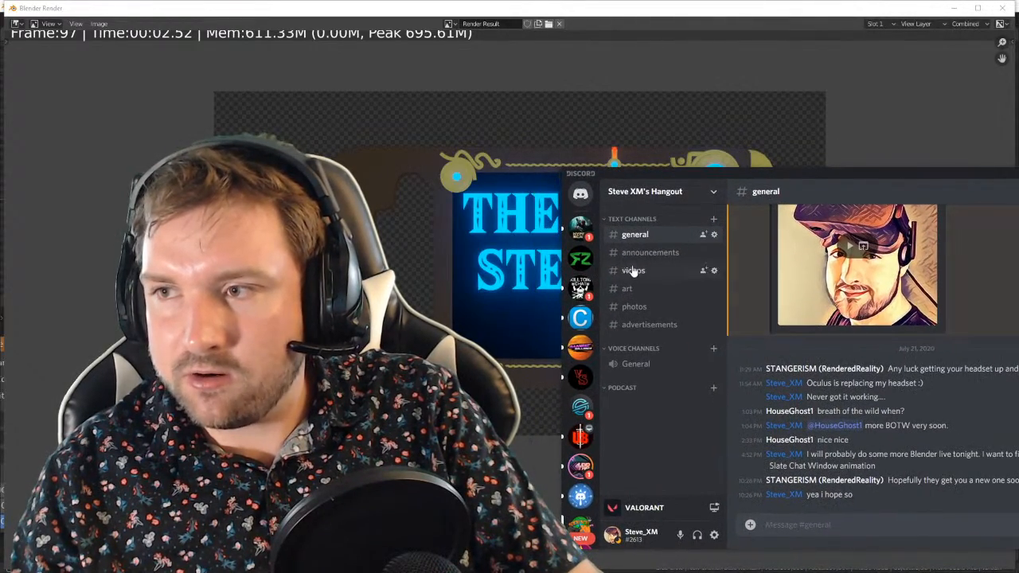